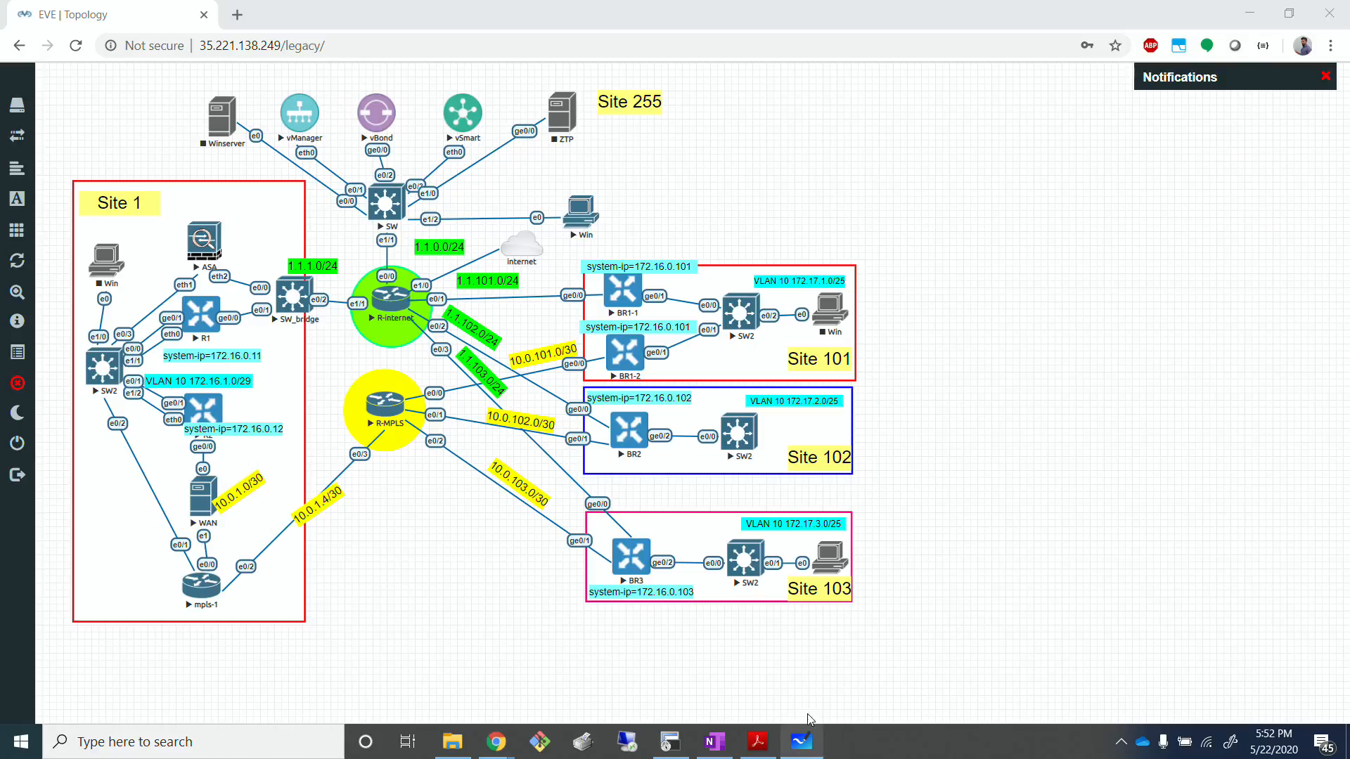
# Step: Switch to Microsoft Whiteboard and handwrite the title AAR in red above the network diagram, underlined twice
pyautogui.click(802, 740)
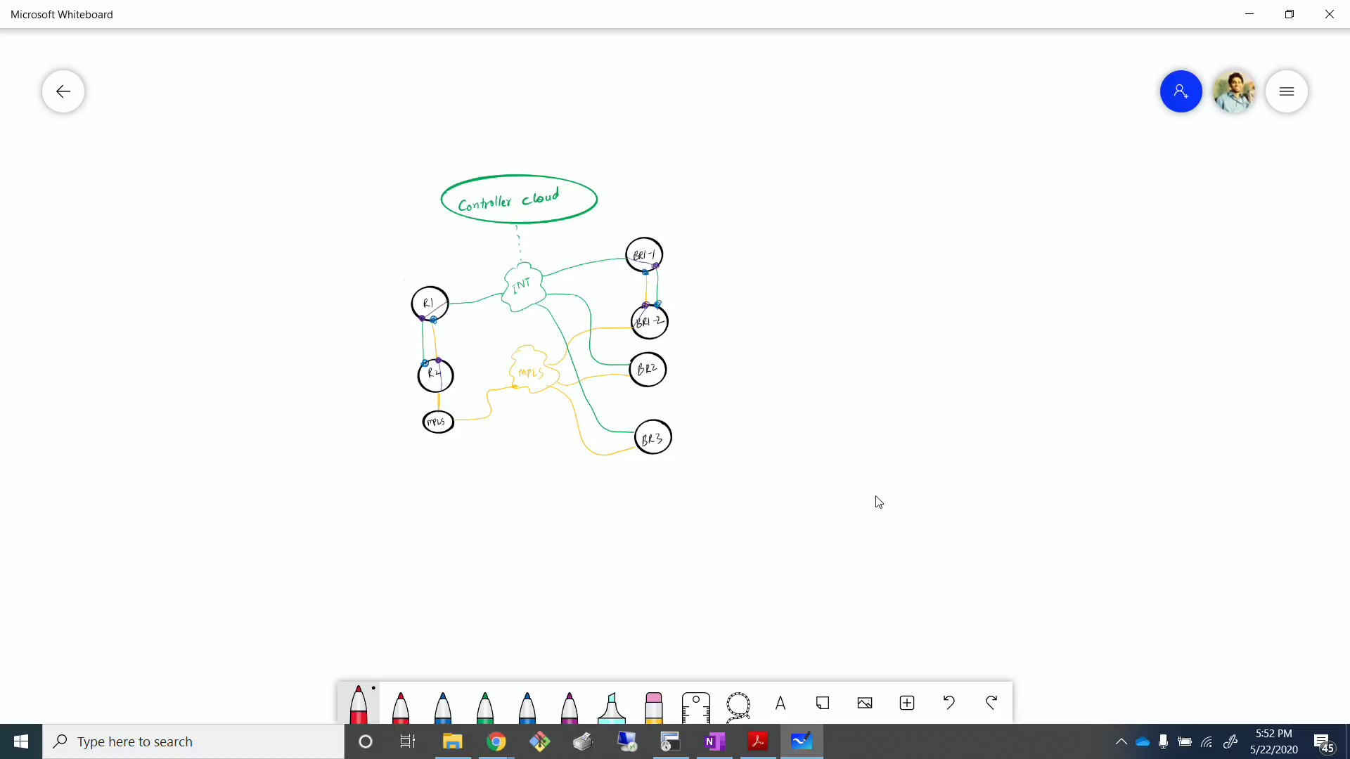
pyautogui.click(359, 704)
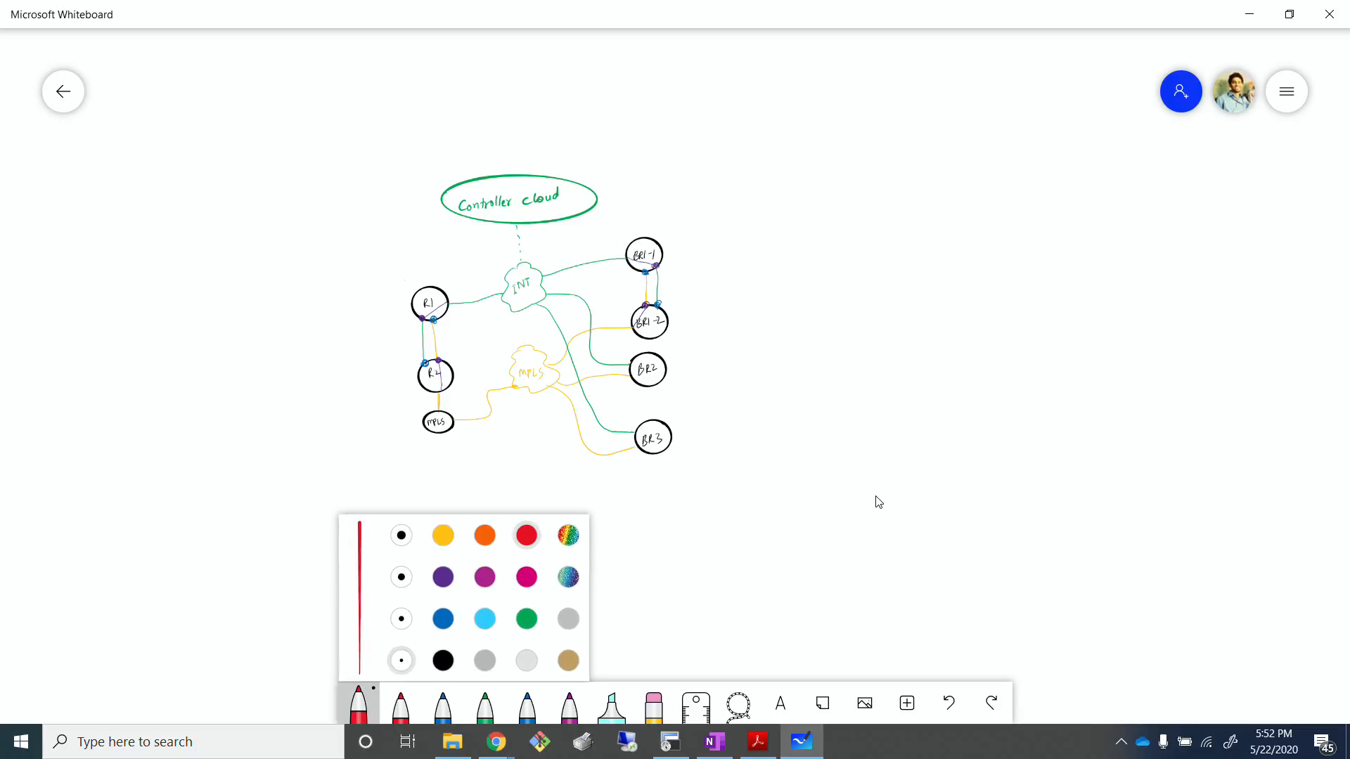
pyautogui.moveTo(397, 71); pyautogui.dragTo(390, 107)
pyautogui.moveTo(397, 71); pyautogui.dragTo(408, 109)
pyautogui.moveTo(392, 97); pyautogui.dragTo(449, 104)
pyautogui.moveTo(436, 92); pyautogui.dragTo(497, 98)
pyautogui.moveTo(391, 111); pyautogui.dragTo(511, 110)
pyautogui.moveTo(402, 128); pyautogui.dragTo(504, 121)
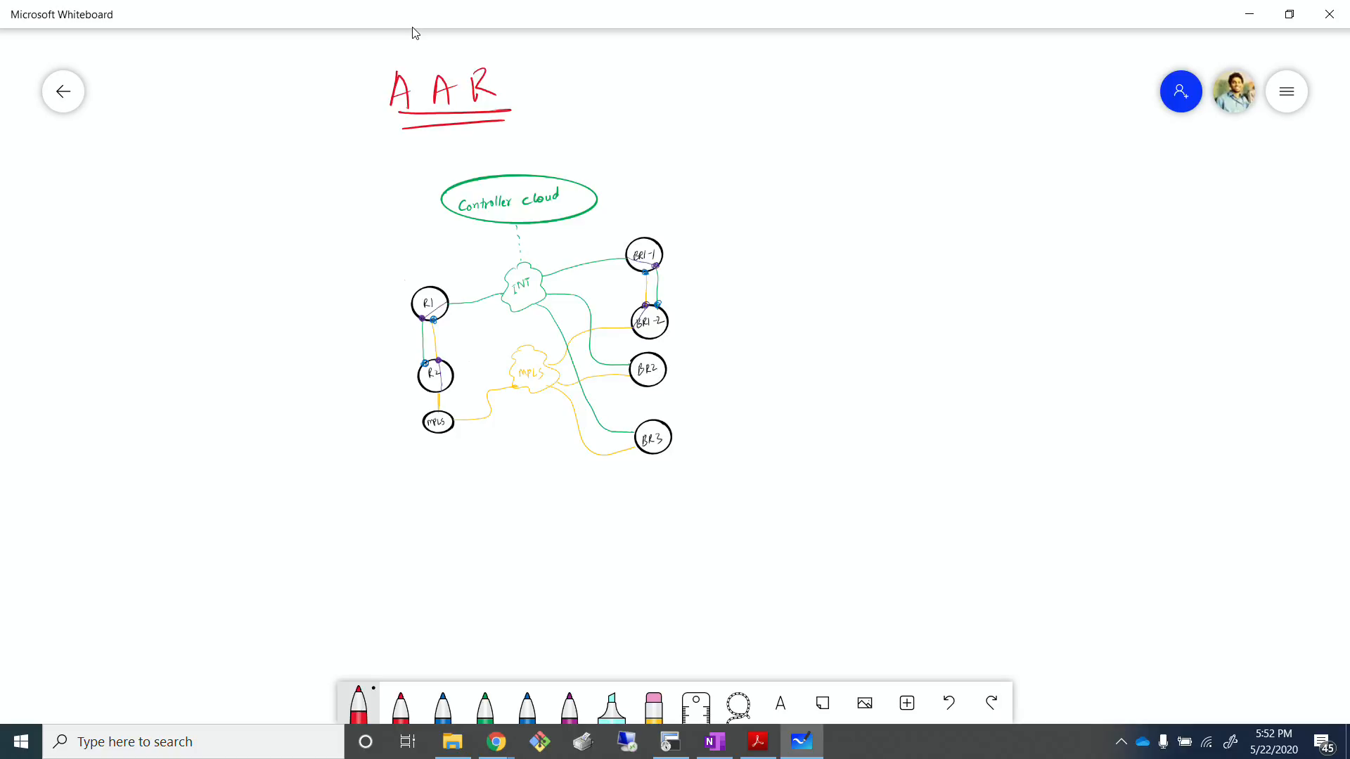
# Step: Handwrite "1) ECMP" in red beside the network diagram, on the side of R1
pyautogui.moveTo(42, 212); pyautogui.dragTo(43, 226)
pyautogui.moveTo(44, 203)
pyautogui.mouseDown()
pyautogui.moveTo(56, 224)
pyautogui.moveTo(45, 246)
pyautogui.moveTo(87, 231)
pyautogui.mouseUp()
pyautogui.moveTo(69, 210); pyautogui.dragTo(88, 208)
pyautogui.moveTo(71, 220); pyautogui.dragTo(112, 227)
pyautogui.moveTo(115, 228); pyautogui.dragTo(134, 228)
pyautogui.moveTo(145, 207); pyautogui.dragTo(145, 220)
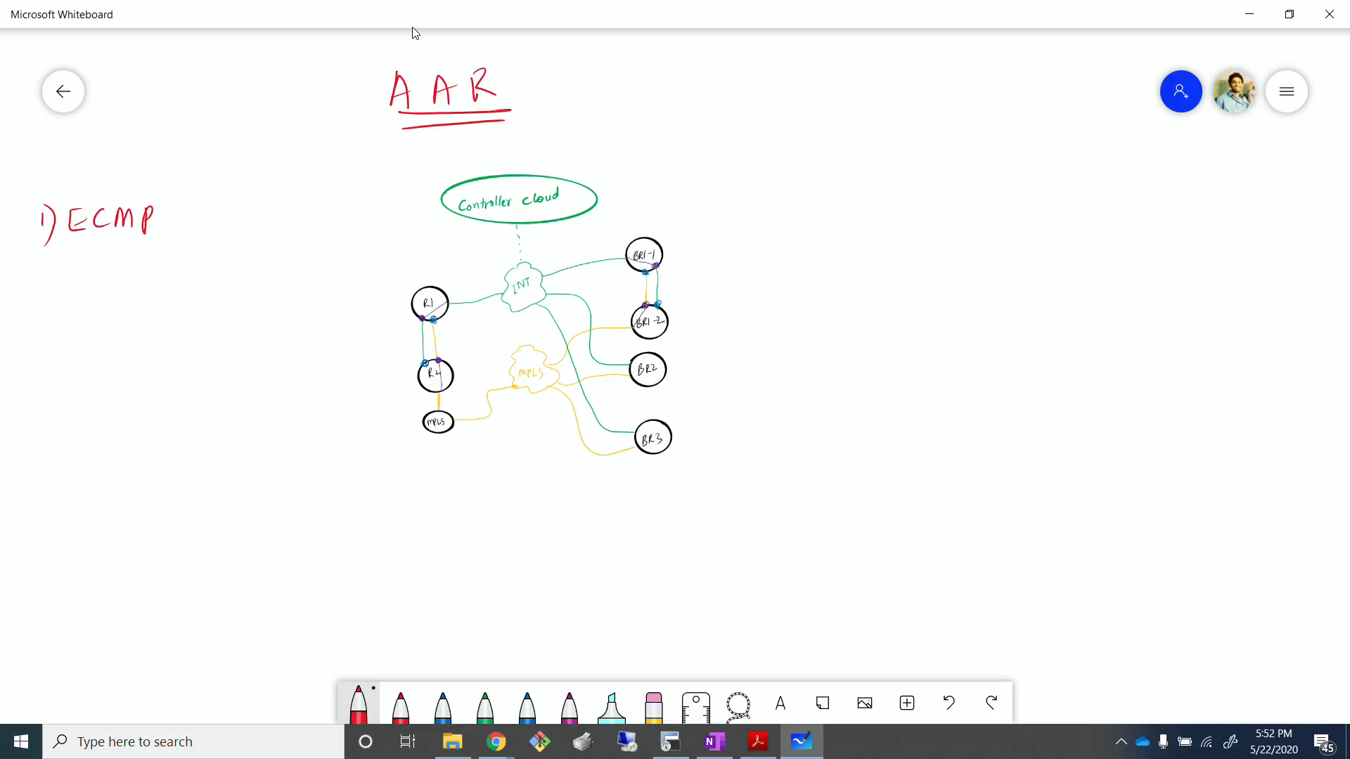
# Step: Draw four red tunnel lines on the diagram: BR3 to R2, BR3 to R1, BR1-2 to R2, and BR1-1 to R1
pyautogui.moveTo(590, 451); pyautogui.dragTo(441, 360)
pyautogui.moveTo(641, 422)
pyautogui.mouseDown()
pyautogui.moveTo(510, 325)
pyautogui.moveTo(438, 297)
pyautogui.mouseUp()
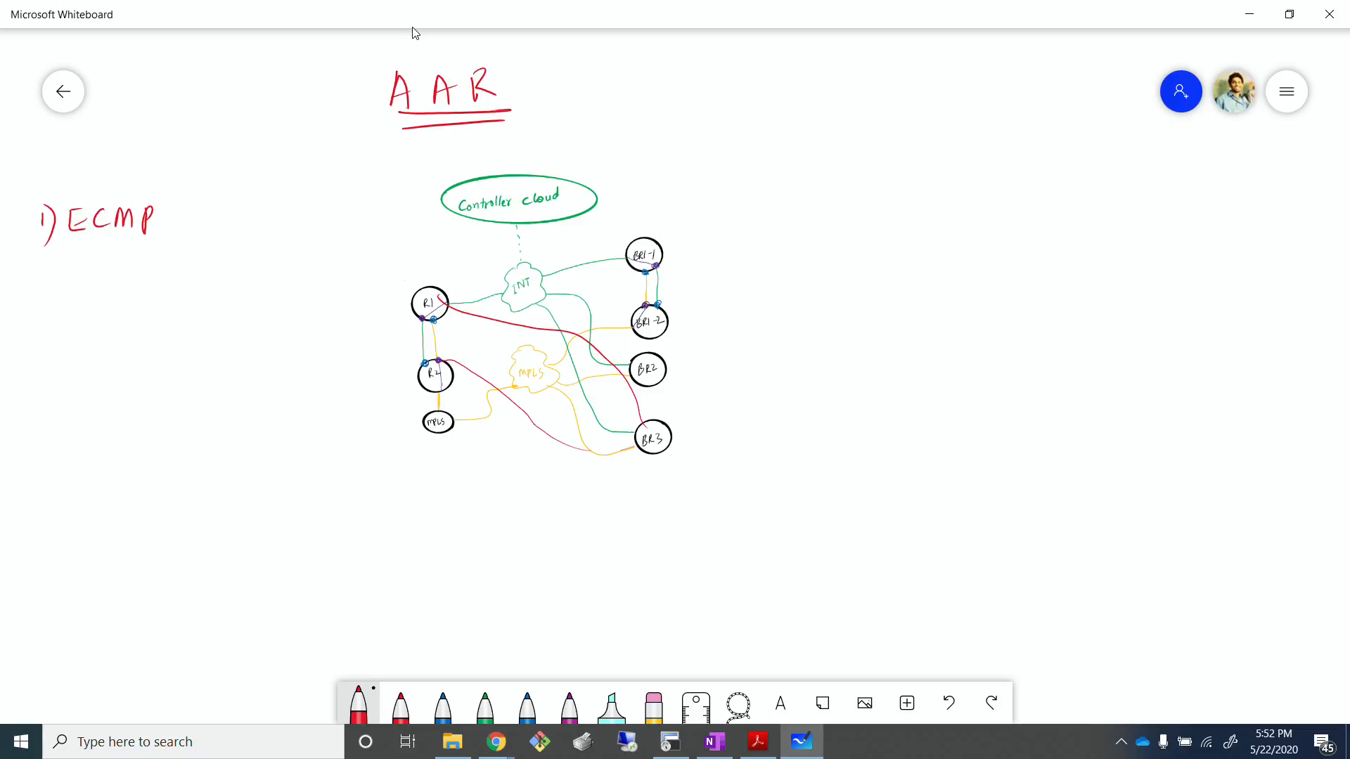
pyautogui.moveTo(634, 315)
pyautogui.mouseDown()
pyautogui.moveTo(576, 311)
pyautogui.moveTo(440, 362)
pyautogui.mouseUp()
pyautogui.moveTo(628, 258)
pyautogui.mouseDown()
pyautogui.moveTo(473, 308)
pyautogui.moveTo(433, 304)
pyautogui.mouseUp()
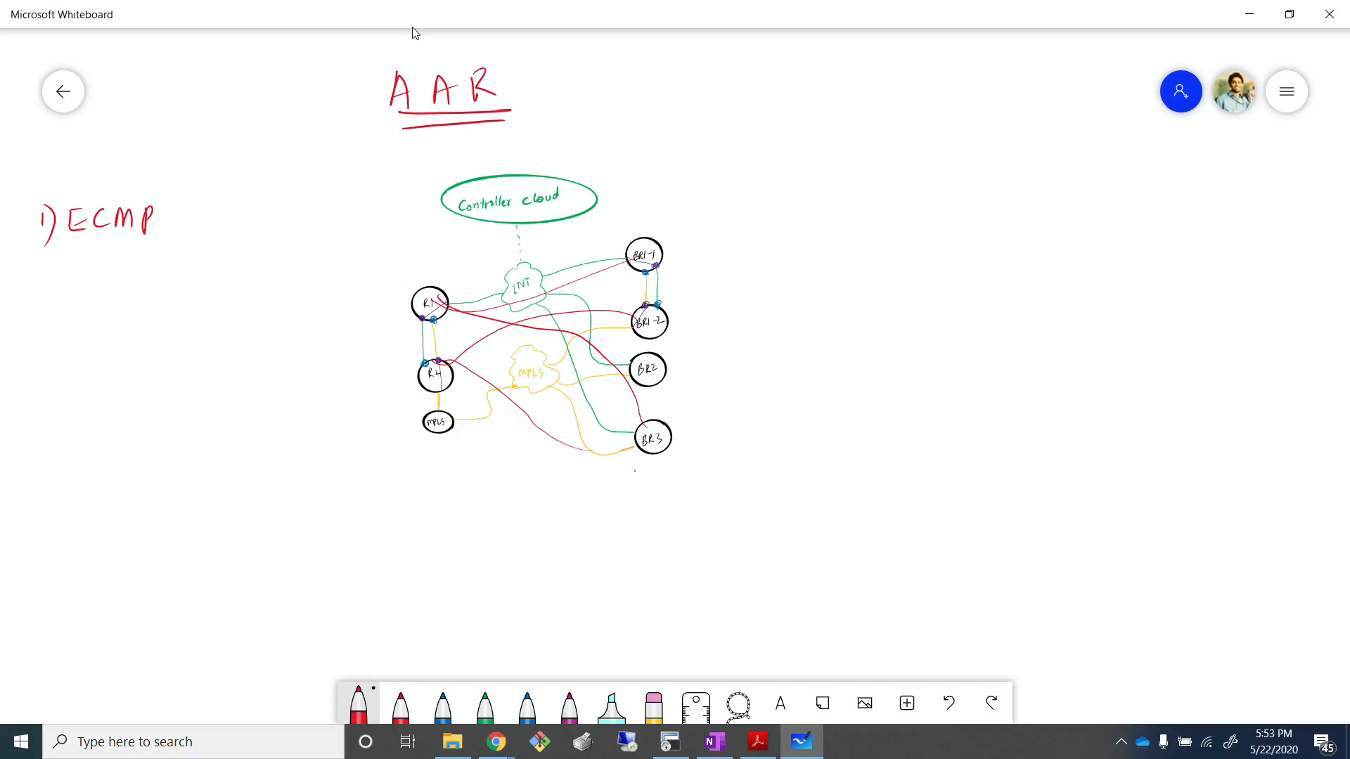
# Step: Handwrite "8-10 tunnels" in red below BR3, underline it twice, and link it to BR3 with a short line
pyautogui.moveTo(634, 471)
pyautogui.mouseDown()
pyautogui.moveTo(633, 491)
pyautogui.moveTo(708, 467)
pyautogui.mouseUp()
pyautogui.moveTo(706, 466)
pyautogui.mouseDown()
pyautogui.moveTo(749, 462)
pyautogui.moveTo(754, 447)
pyautogui.mouseUp()
pyautogui.moveTo(766, 458); pyautogui.dragTo(759, 473)
pyautogui.moveTo(629, 506); pyautogui.dragTo(751, 484)
pyautogui.moveTo(628, 512); pyautogui.dragTo(762, 487)
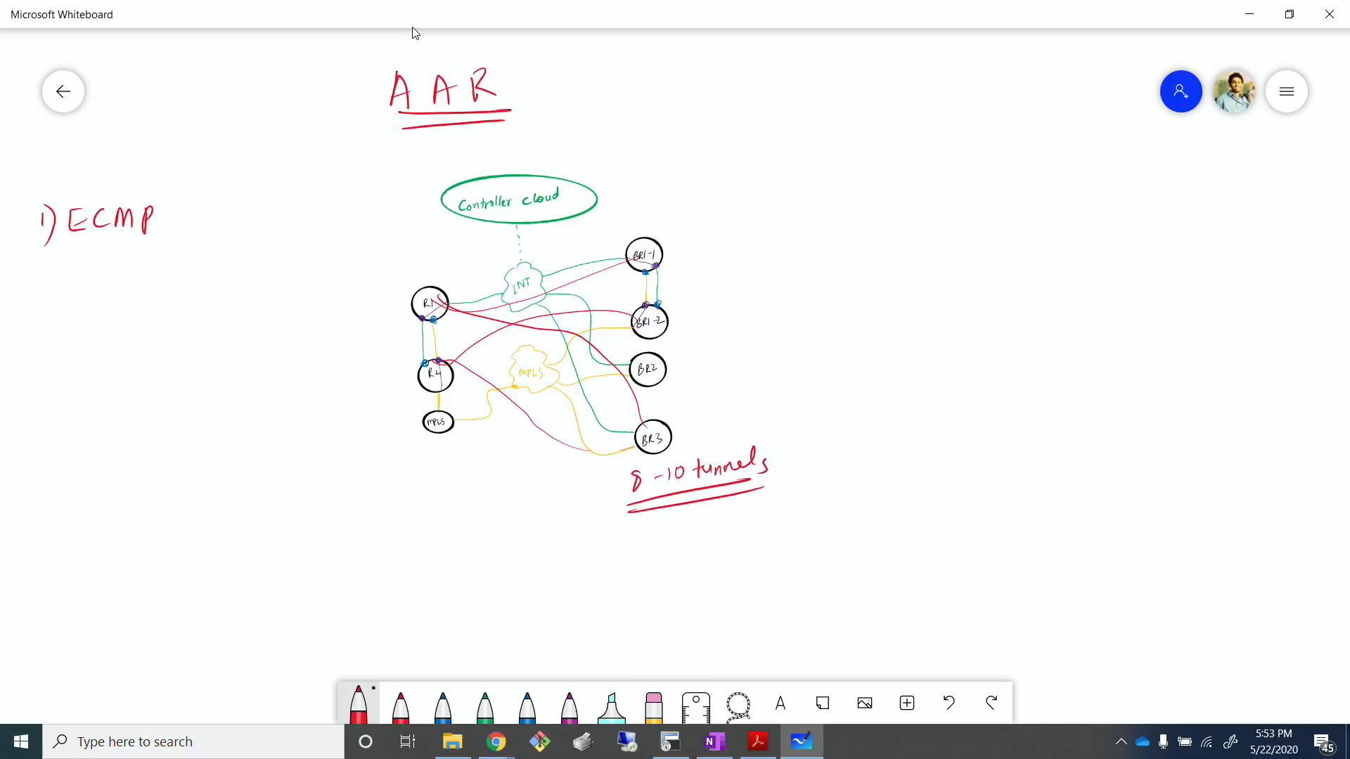
pyautogui.moveTo(656, 453); pyautogui.dragTo(671, 469)
# Step: Underline ECMP twice in red and start the second list item with "2) MPLS," below it
pyautogui.moveTo(89, 266); pyautogui.dragTo(156, 236)
pyautogui.moveTo(86, 276); pyautogui.dragTo(178, 237)
pyautogui.moveTo(20, 315)
pyautogui.mouseDown()
pyautogui.moveTo(18, 330)
pyautogui.moveTo(34, 328)
pyautogui.mouseUp()
pyautogui.moveTo(35, 304); pyautogui.dragTo(34, 357)
pyautogui.moveTo(84, 307)
pyautogui.mouseDown()
pyautogui.moveTo(100, 302)
pyautogui.moveTo(102, 317)
pyautogui.mouseUp()
pyautogui.moveTo(110, 303); pyautogui.dragTo(111, 312)
pyautogui.moveTo(122, 300); pyautogui.dragTo(133, 314)
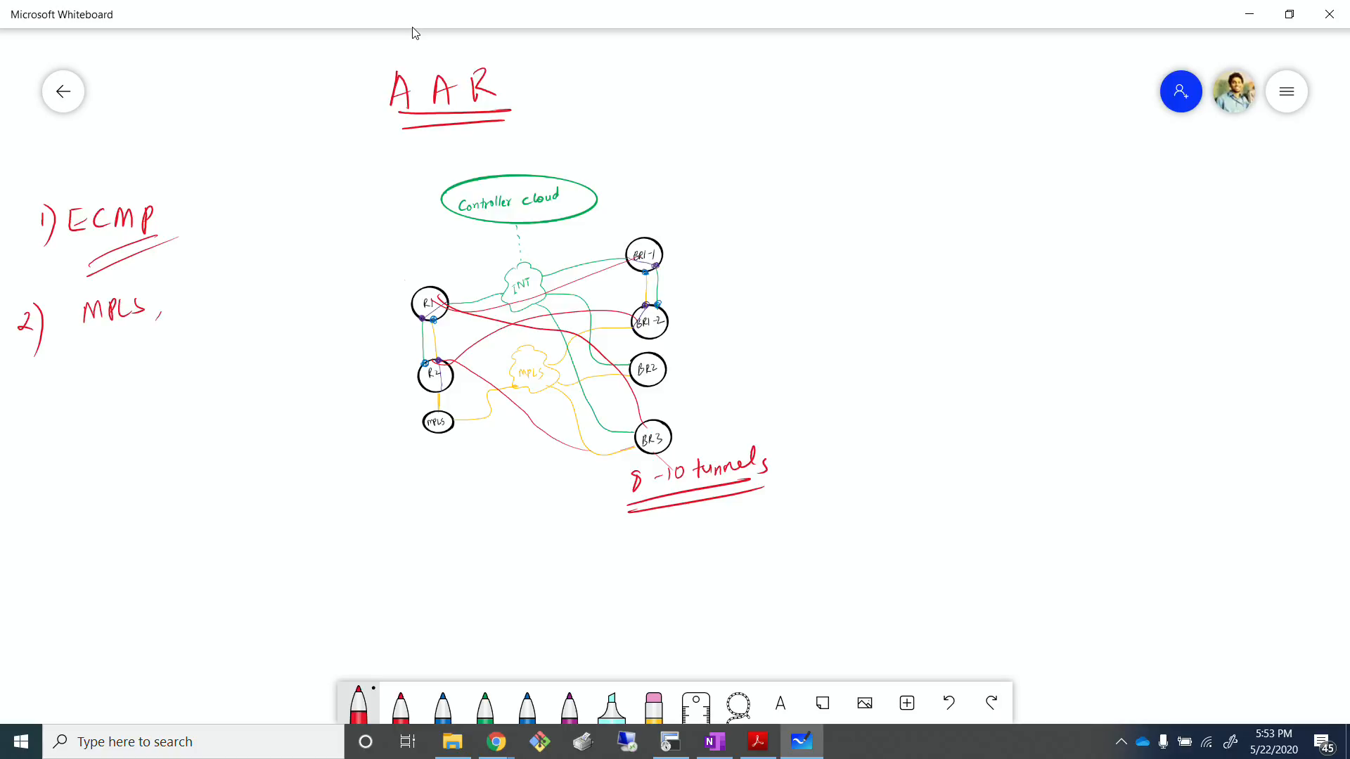
# Step: Add INT to item 2 and write an underlined Active under MPLS and an underlined Standby under INT
pyautogui.moveTo(171, 294)
pyautogui.mouseDown()
pyautogui.moveTo(172, 313)
pyautogui.moveTo(197, 288)
pyautogui.mouseUp()
pyautogui.moveTo(206, 289); pyautogui.dragTo(209, 302)
pyautogui.moveTo(85, 376)
pyautogui.mouseDown()
pyautogui.moveTo(99, 359)
pyautogui.moveTo(105, 371)
pyautogui.mouseUp()
pyautogui.moveTo(113, 346)
pyautogui.mouseDown()
pyautogui.moveTo(114, 370)
pyautogui.moveTo(205, 354)
pyautogui.mouseUp()
pyautogui.moveTo(201, 338); pyautogui.dragTo(235, 340)
pyautogui.moveTo(239, 336)
pyautogui.mouseDown()
pyautogui.moveTo(257, 342)
pyautogui.moveTo(259, 376)
pyautogui.moveTo(274, 345)
pyautogui.mouseUp()
pyautogui.moveTo(94, 384); pyautogui.dragTo(155, 370)
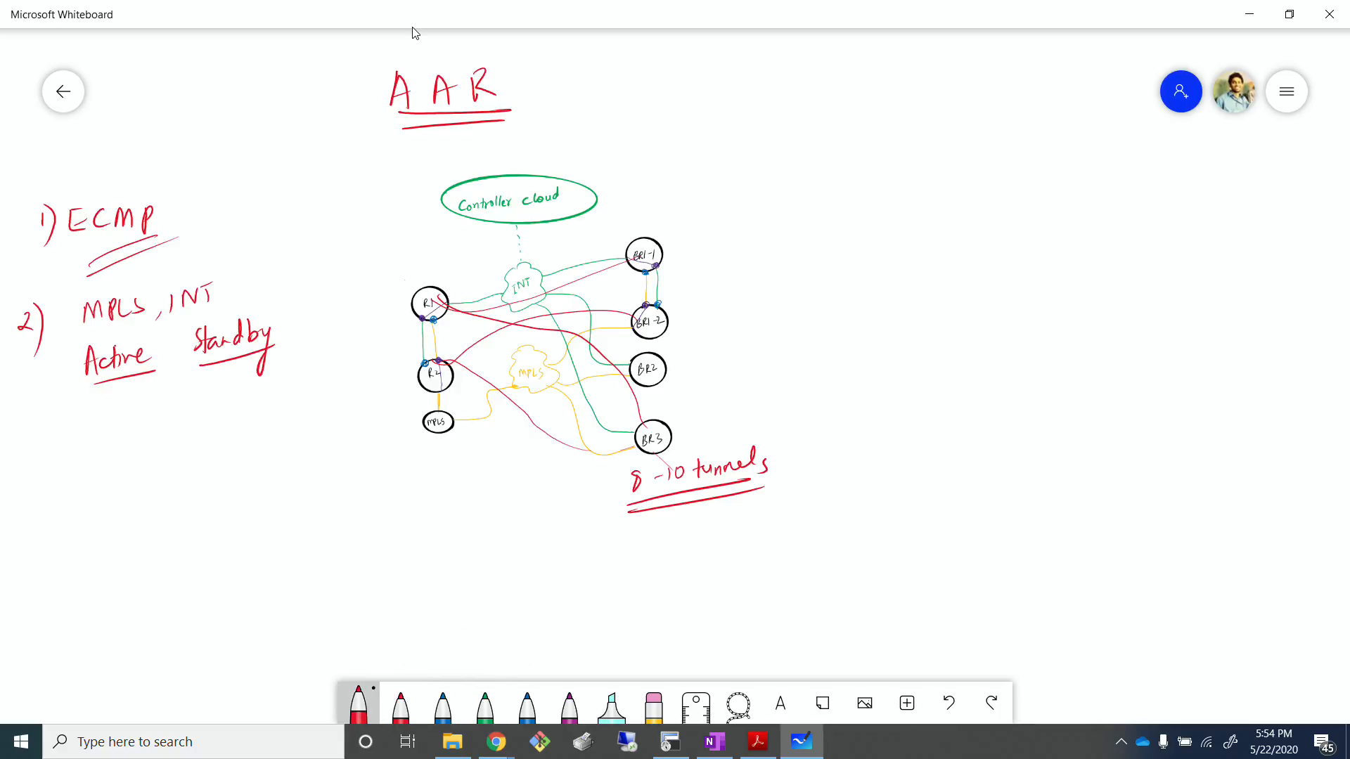
# Step: Change the ink to blue, write "3)" below item 2, and circle MPLS and INT in item 2
pyautogui.click(359, 704)
pyautogui.click(443, 619)
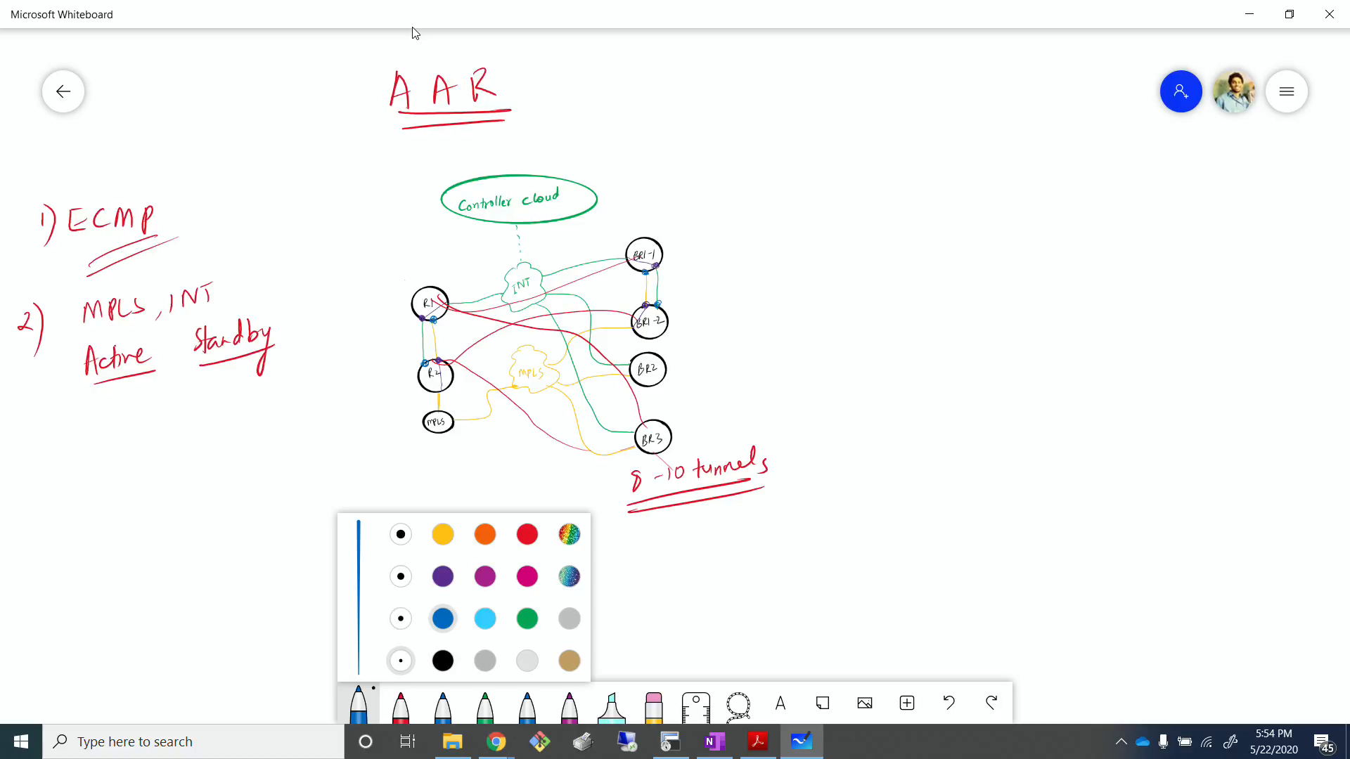
pyautogui.click(27, 461)
pyautogui.moveTo(21, 444); pyautogui.dragTo(30, 499)
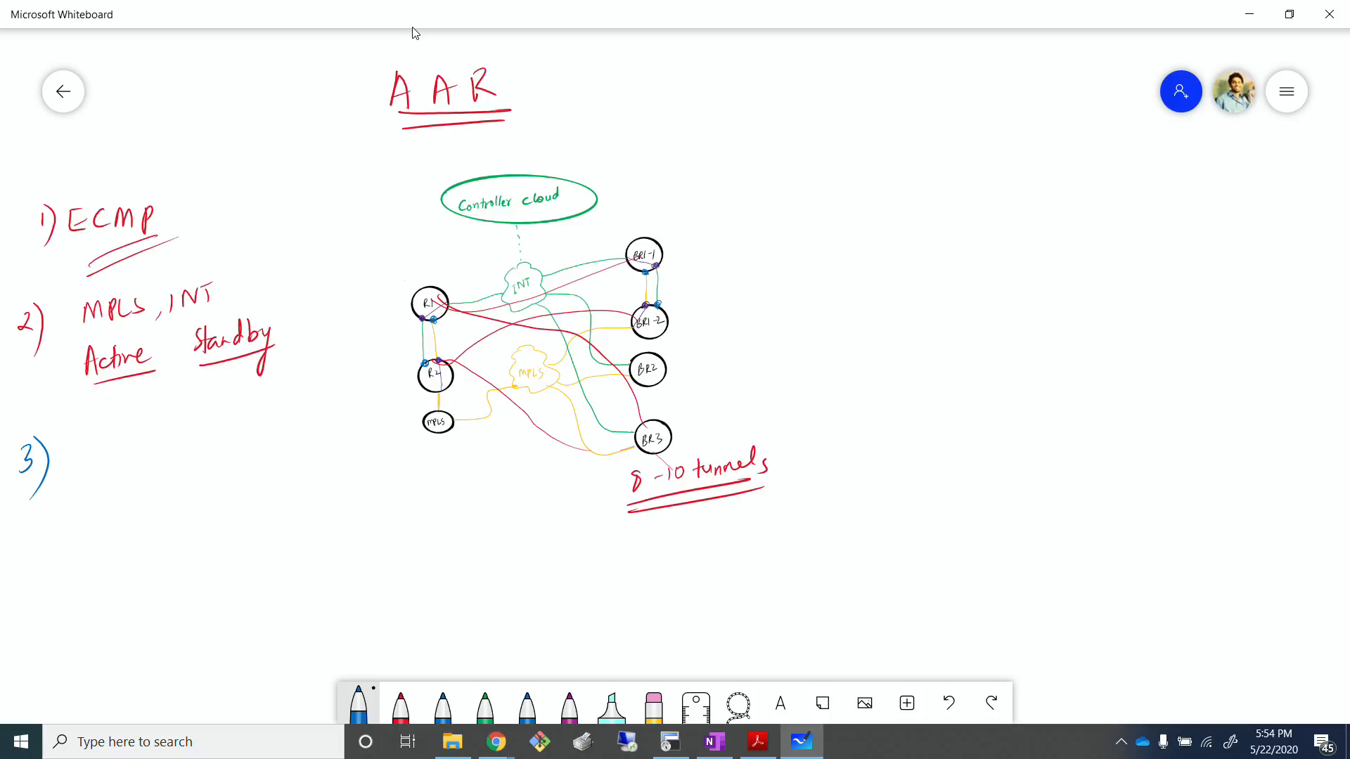
pyautogui.moveTo(105, 284)
pyautogui.mouseDown()
pyautogui.moveTo(144, 310)
pyautogui.moveTo(116, 283)
pyautogui.mouseUp()
pyautogui.moveTo(201, 269)
pyautogui.mouseDown()
pyautogui.moveTo(154, 299)
pyautogui.moveTo(202, 268)
pyautogui.mouseUp()
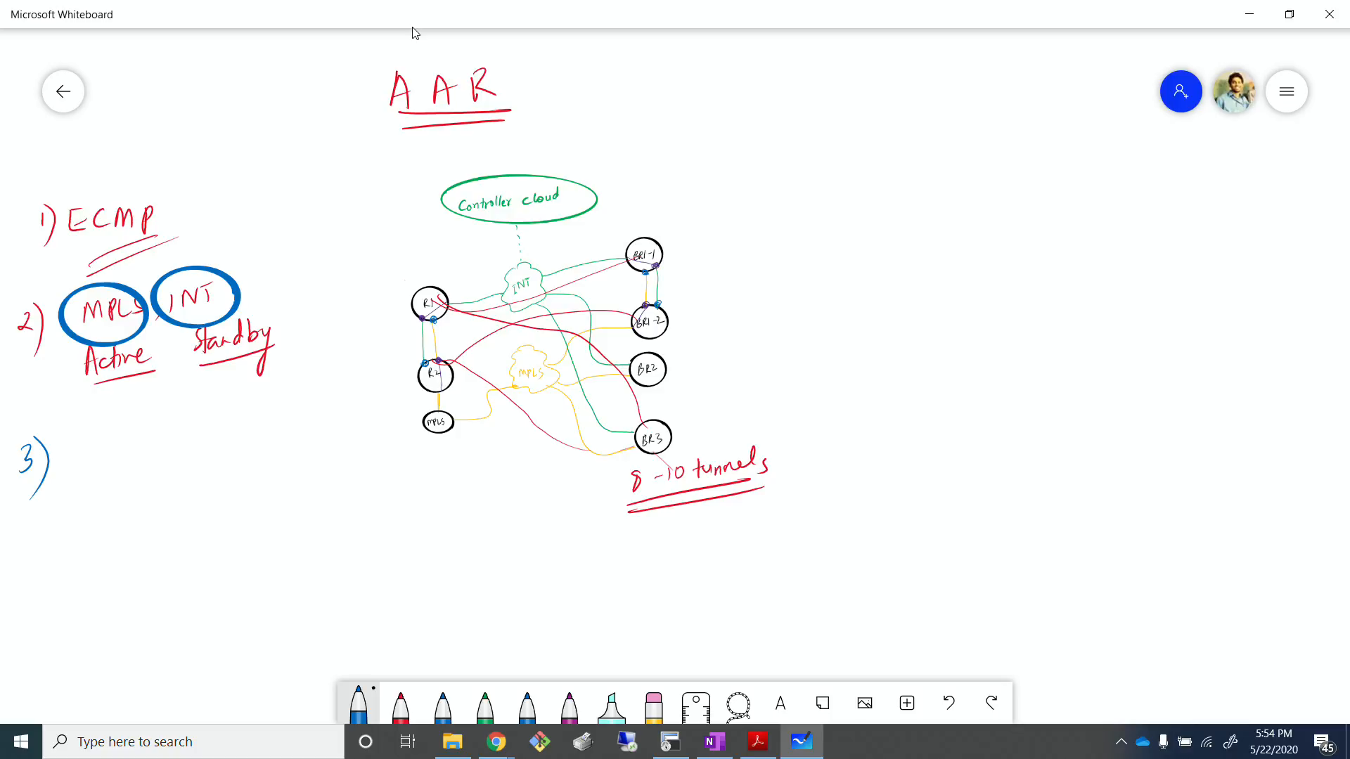
# Step: Write "Critical – MPLS" and "Less – INT" in blue as the two lines of item 3
pyautogui.moveTo(80, 443)
pyautogui.mouseDown()
pyautogui.moveTo(79, 460)
pyautogui.moveTo(116, 439)
pyautogui.moveTo(205, 436)
pyautogui.mouseUp()
pyautogui.moveTo(203, 418); pyautogui.dragTo(221, 429)
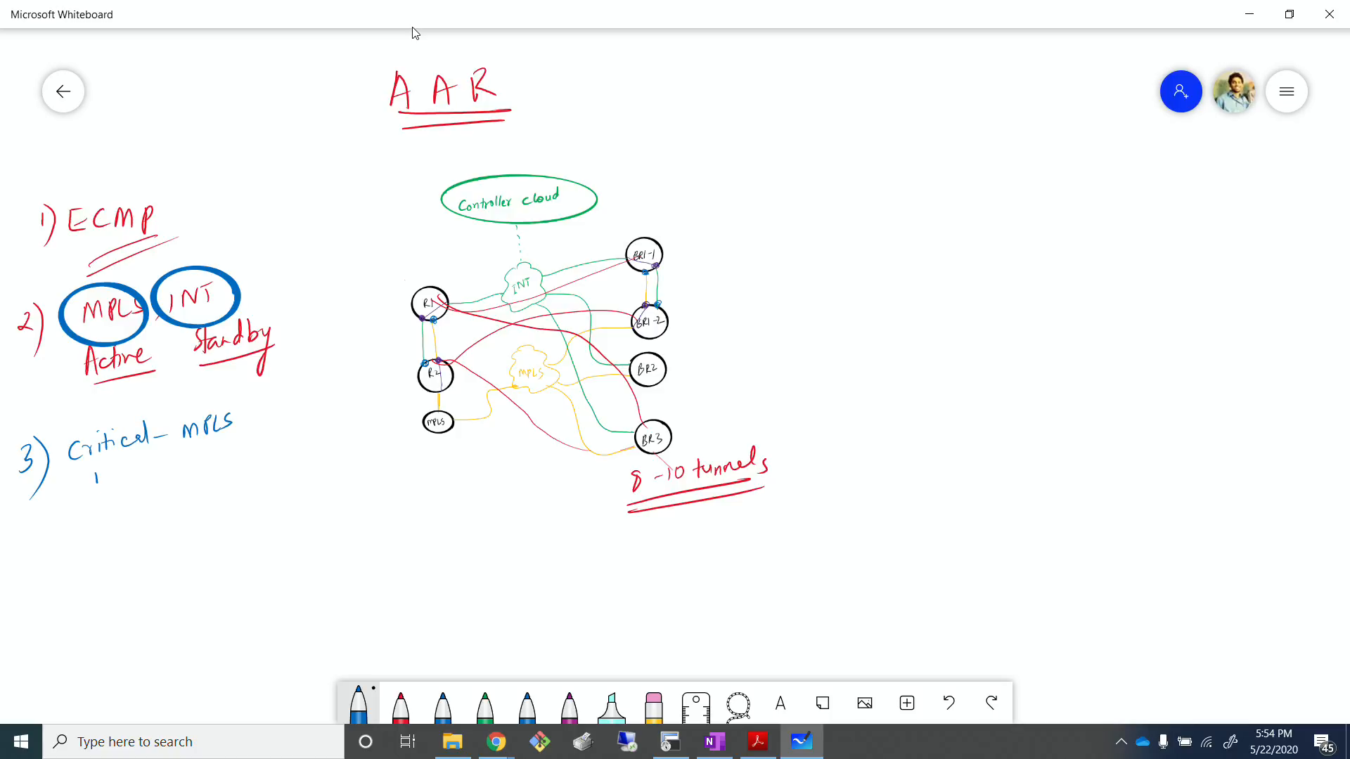
pyautogui.moveTo(96, 478)
pyautogui.mouseDown()
pyautogui.moveTo(113, 492)
pyautogui.moveTo(141, 472)
pyautogui.moveTo(208, 475)
pyautogui.moveTo(225, 457)
pyautogui.mouseUp()
pyautogui.moveTo(237, 452)
pyautogui.mouseDown()
pyautogui.moveTo(236, 466)
pyautogui.moveTo(246, 445)
pyautogui.mouseUp()
pyautogui.hotkey('alt', 'Tab')
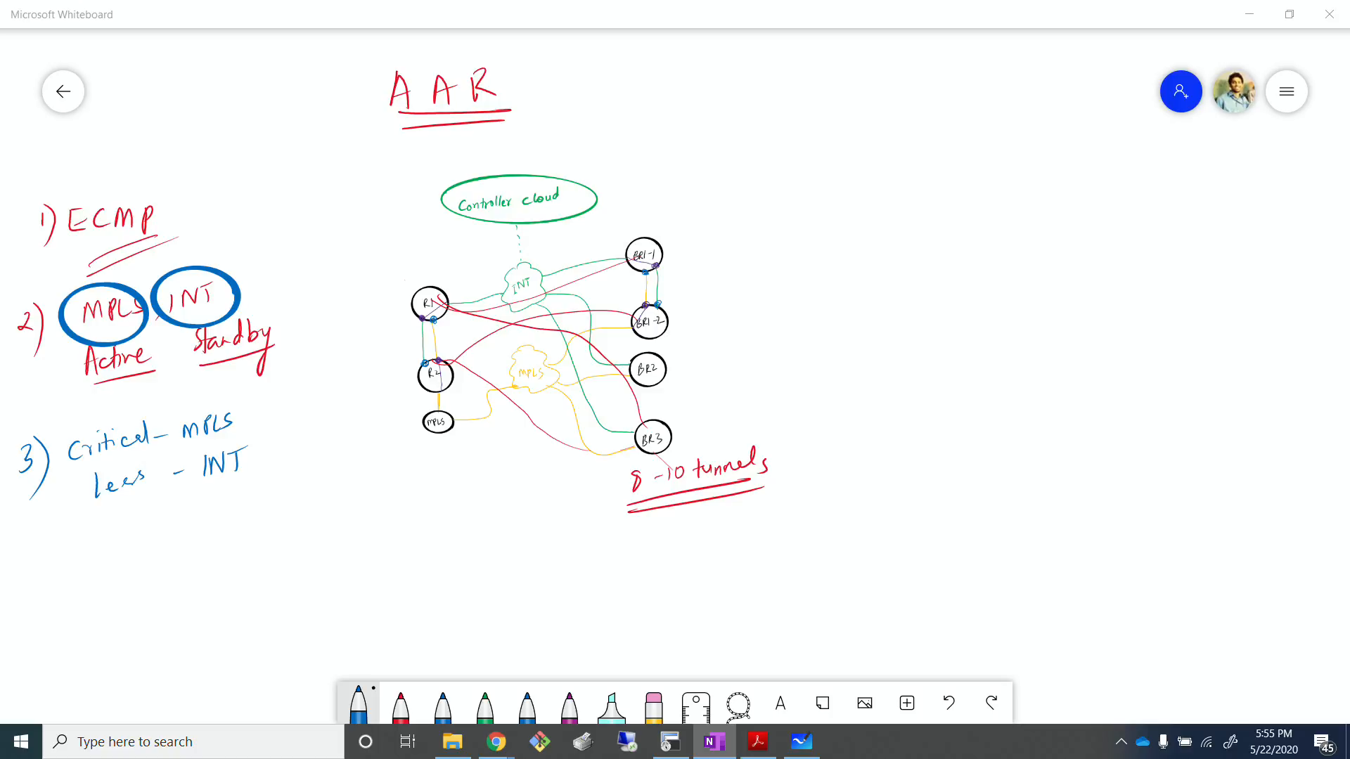
# Step: Change the ink to green and draw an arrow below item 3 leading to a double-underlined AAR
pyautogui.click(358, 703)
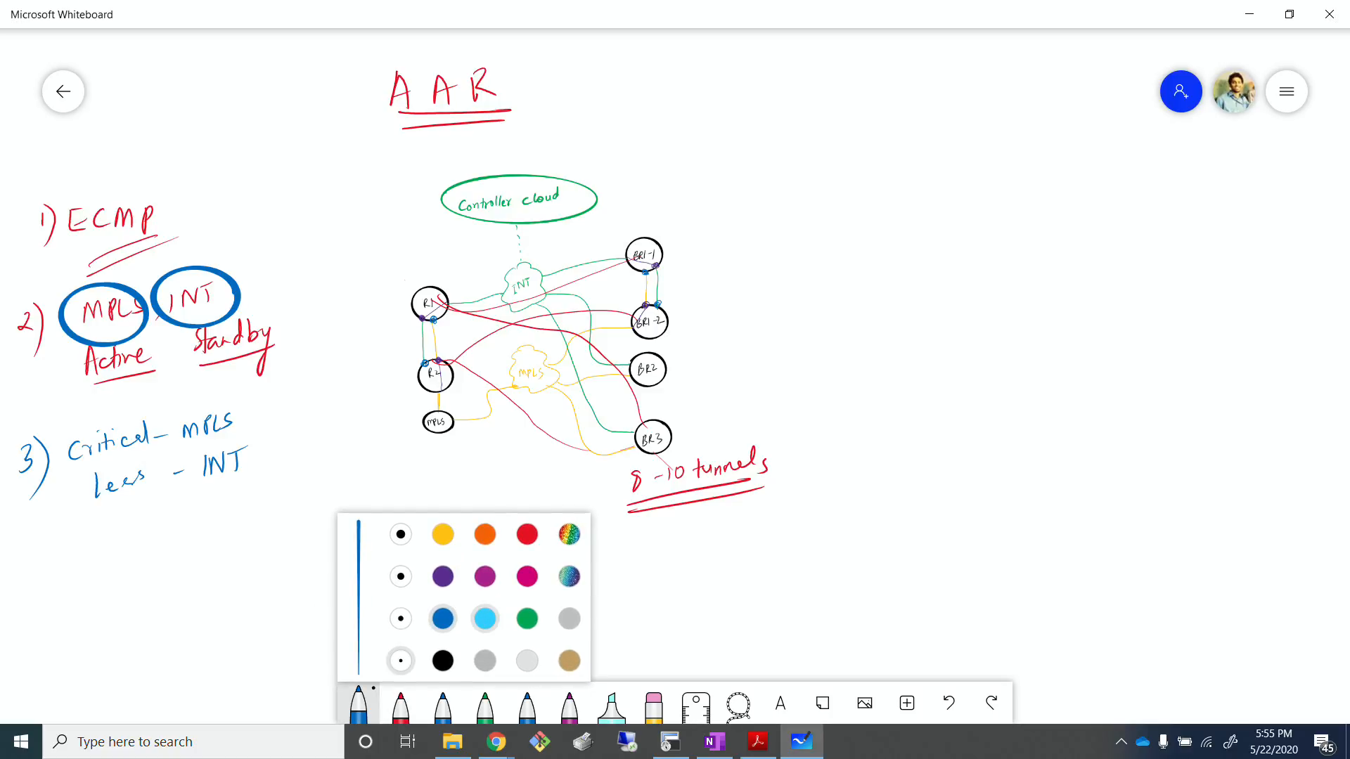
pyautogui.click(527, 618)
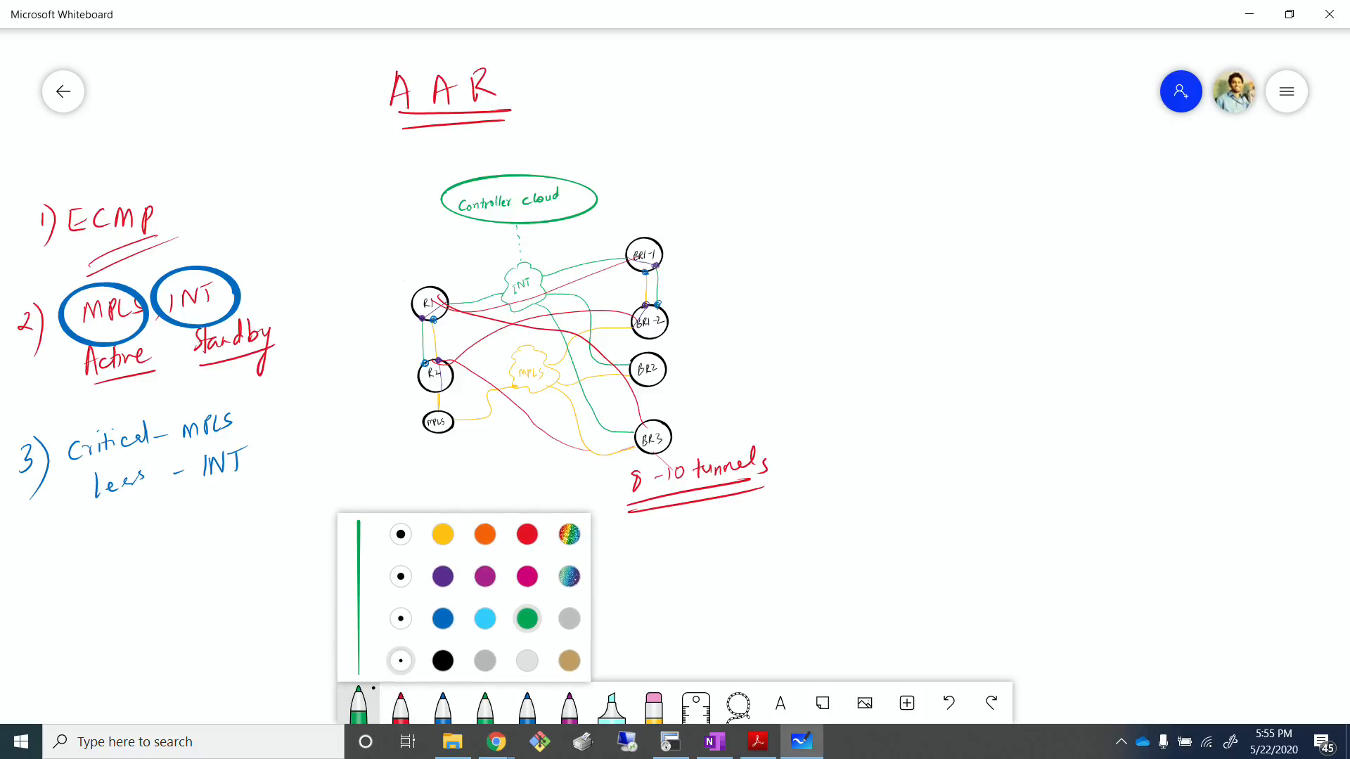
pyautogui.moveTo(90, 521)
pyautogui.mouseDown()
pyautogui.moveTo(88, 556)
pyautogui.moveTo(118, 558)
pyautogui.moveTo(160, 559)
pyautogui.moveTo(177, 529)
pyautogui.mouseUp()
pyautogui.moveTo(177, 528)
pyautogui.mouseDown()
pyautogui.moveTo(181, 553)
pyautogui.moveTo(191, 515)
pyautogui.moveTo(209, 546)
pyautogui.mouseUp()
pyautogui.moveTo(137, 576); pyautogui.dragTo(212, 564)
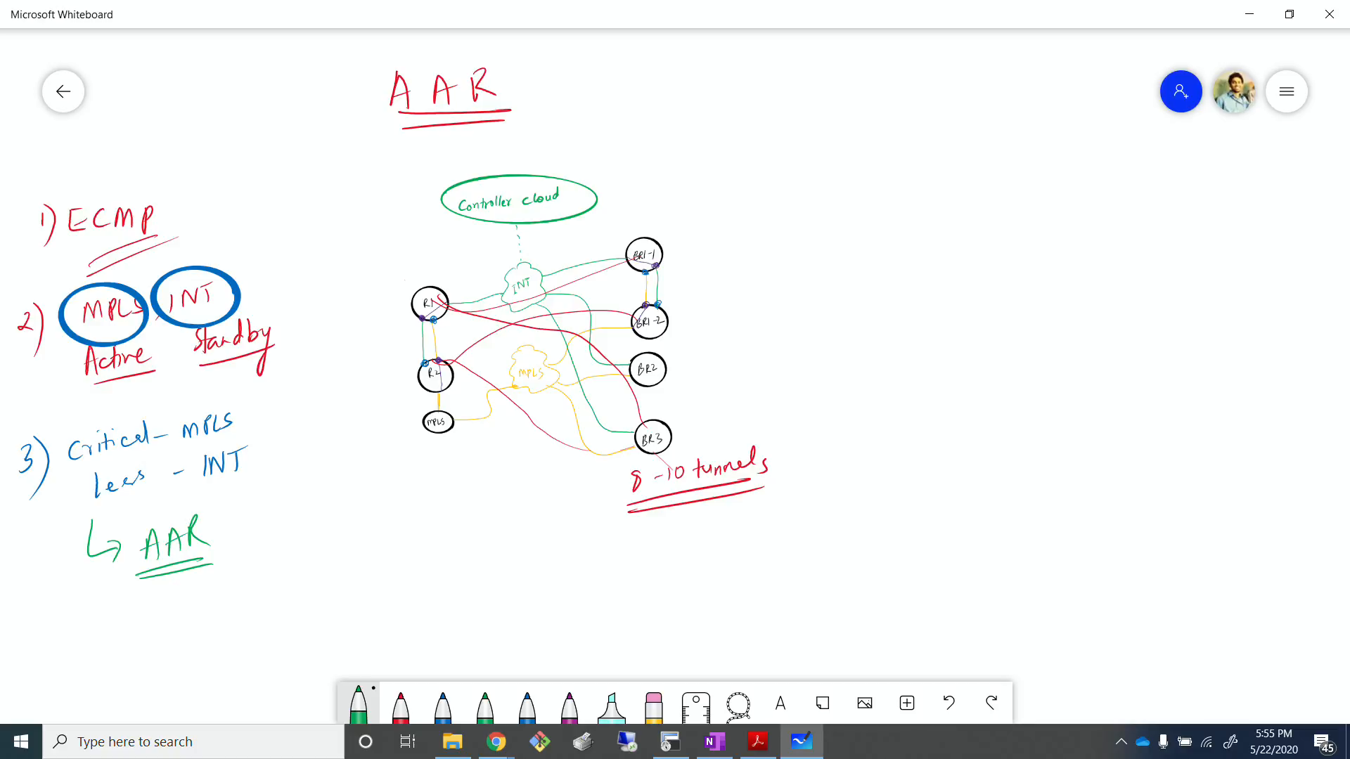
# Step: Handwrite "delay, jitter, B.W" in green below the green AAR
pyautogui.moveTo(191, 603); pyautogui.dragTo(210, 604)
pyautogui.moveTo(212, 584)
pyautogui.mouseDown()
pyautogui.moveTo(242, 617)
pyautogui.moveTo(287, 592)
pyautogui.mouseUp()
pyautogui.moveTo(293, 569)
pyautogui.mouseDown()
pyautogui.moveTo(292, 592)
pyautogui.moveTo(297, 577)
pyautogui.mouseUp()
pyautogui.moveTo(294, 585); pyautogui.dragTo(314, 575)
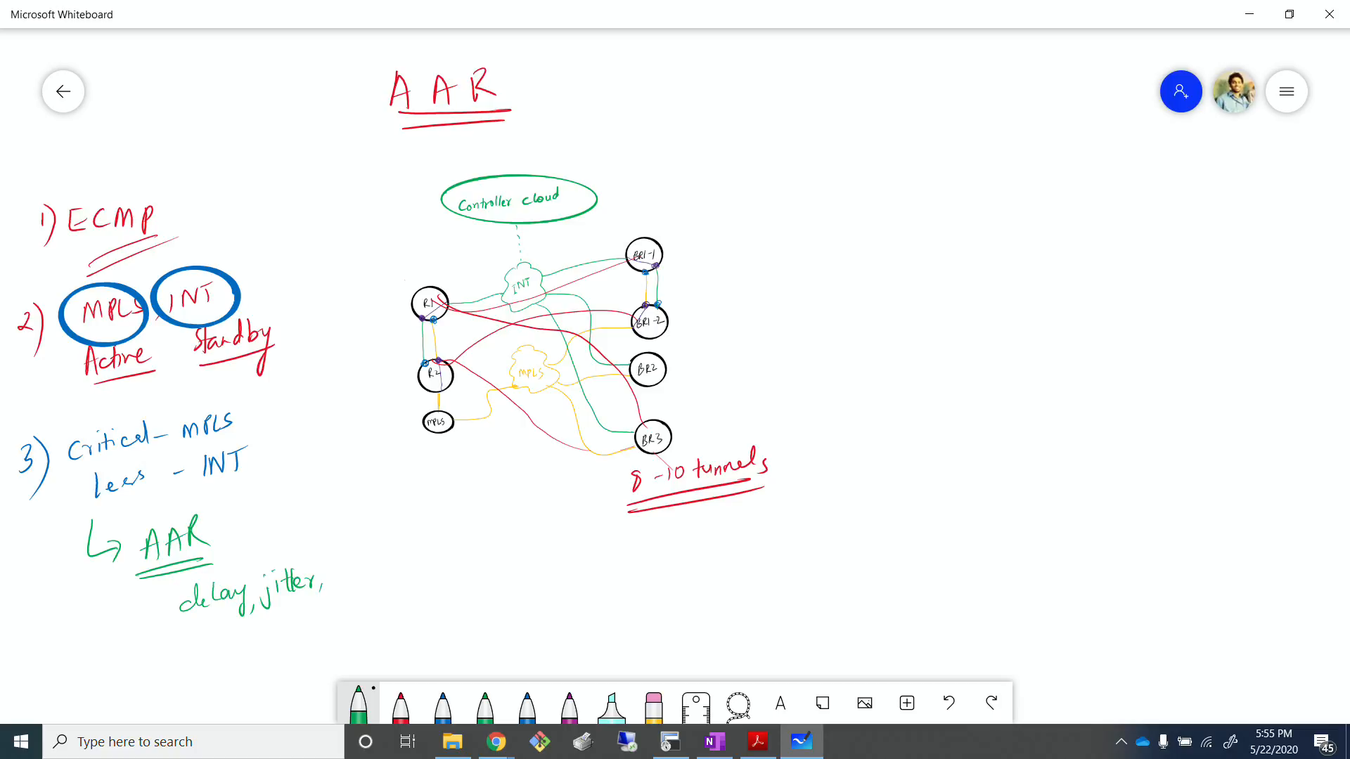
pyautogui.moveTo(326, 557)
pyautogui.mouseDown()
pyautogui.moveTo(340, 573)
pyautogui.moveTo(367, 552)
pyautogui.mouseUp()
# Step: Write SLA in green with arrows to Voice and Video, and underline SLA
pyautogui.moveTo(366, 602)
pyautogui.mouseDown()
pyautogui.moveTo(363, 617)
pyautogui.moveTo(439, 604)
pyautogui.mouseUp()
pyautogui.moveTo(431, 598)
pyautogui.mouseDown()
pyautogui.moveTo(430, 613)
pyautogui.moveTo(468, 583)
pyautogui.moveTo(514, 603)
pyautogui.mouseUp()
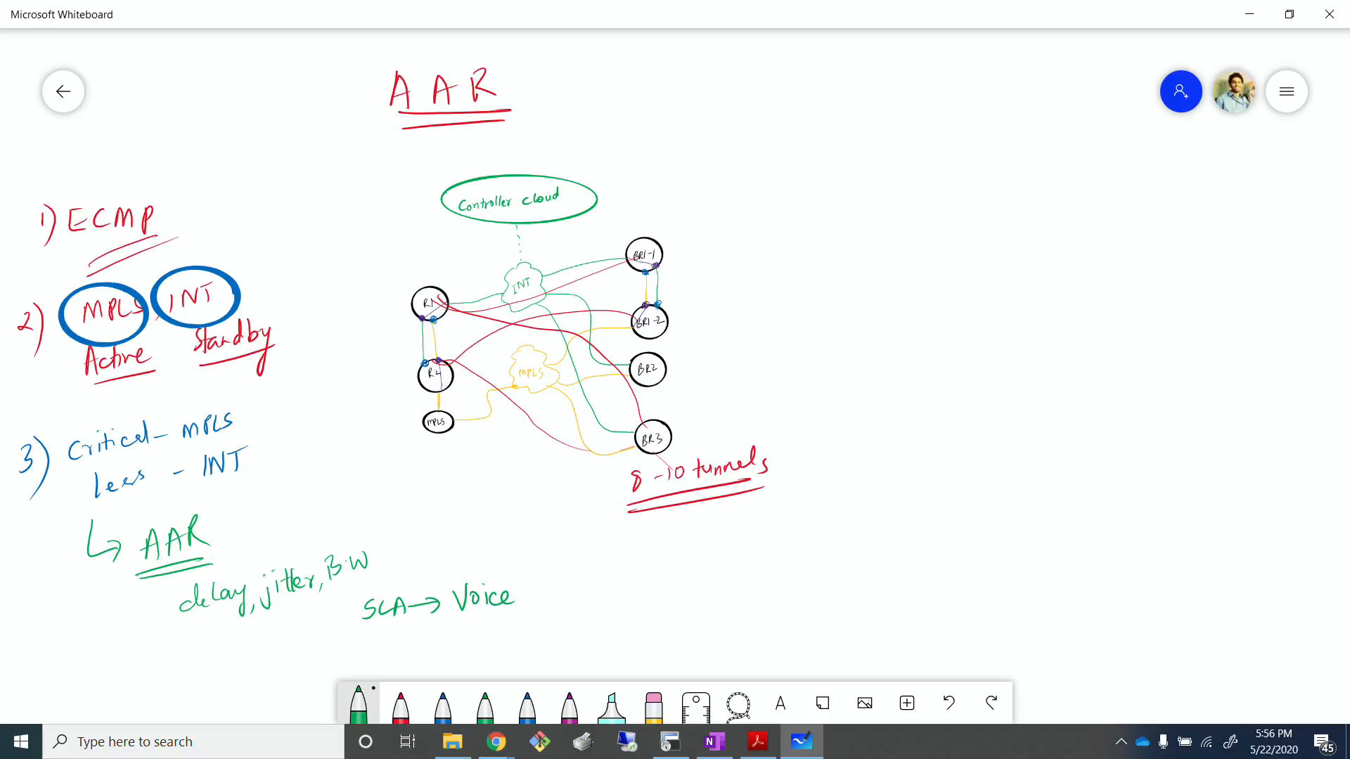
pyautogui.moveTo(396, 612); pyautogui.dragTo(377, 620)
pyautogui.moveTo(392, 619)
pyautogui.mouseDown()
pyautogui.moveTo(369, 629)
pyautogui.moveTo(442, 635)
pyautogui.mouseUp()
pyautogui.moveTo(430, 630); pyautogui.dragTo(515, 628)
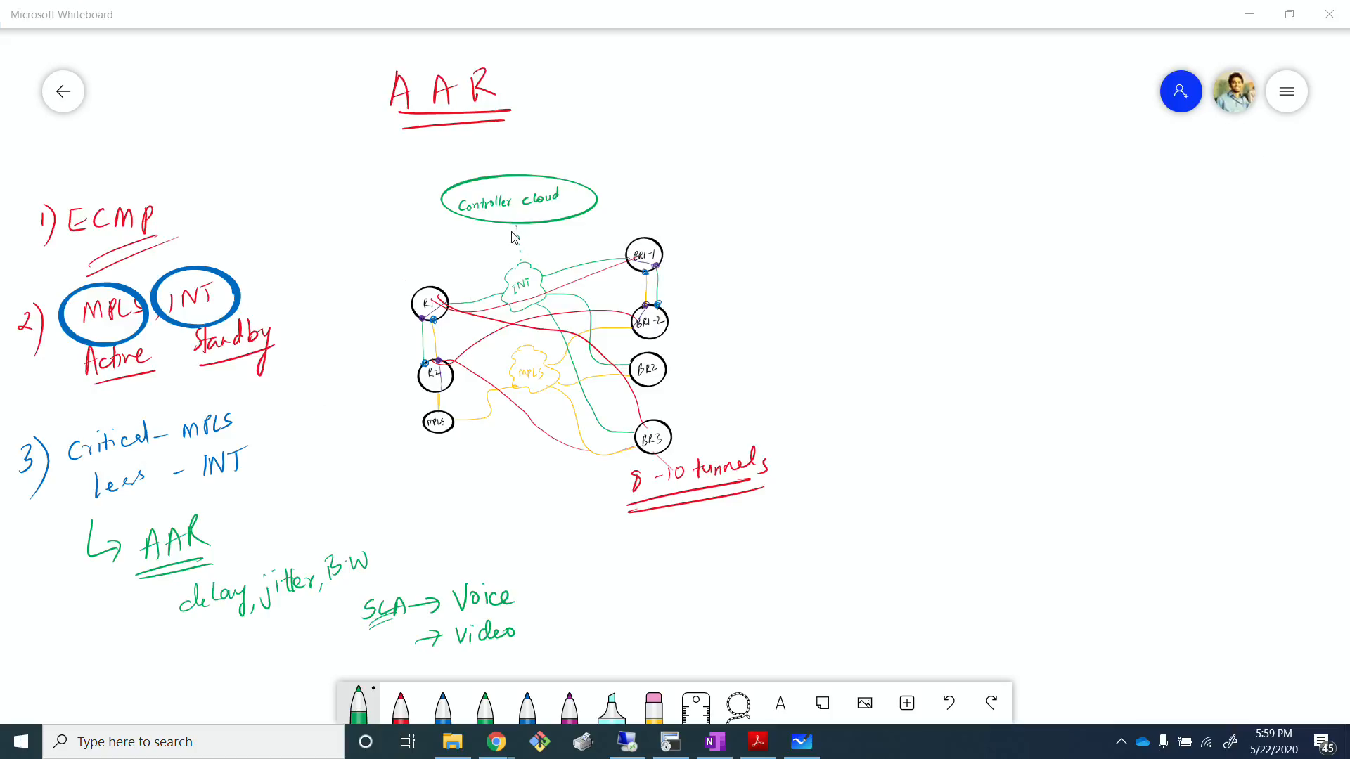
# Step: Handwrite BFD with the thicker blue pen in the free space below the green AAR notes
pyautogui.click(847, 258)
pyautogui.scroll(-3, 846, 259)
pyautogui.moveTo(937, 535); pyautogui.dragTo(810, 497)
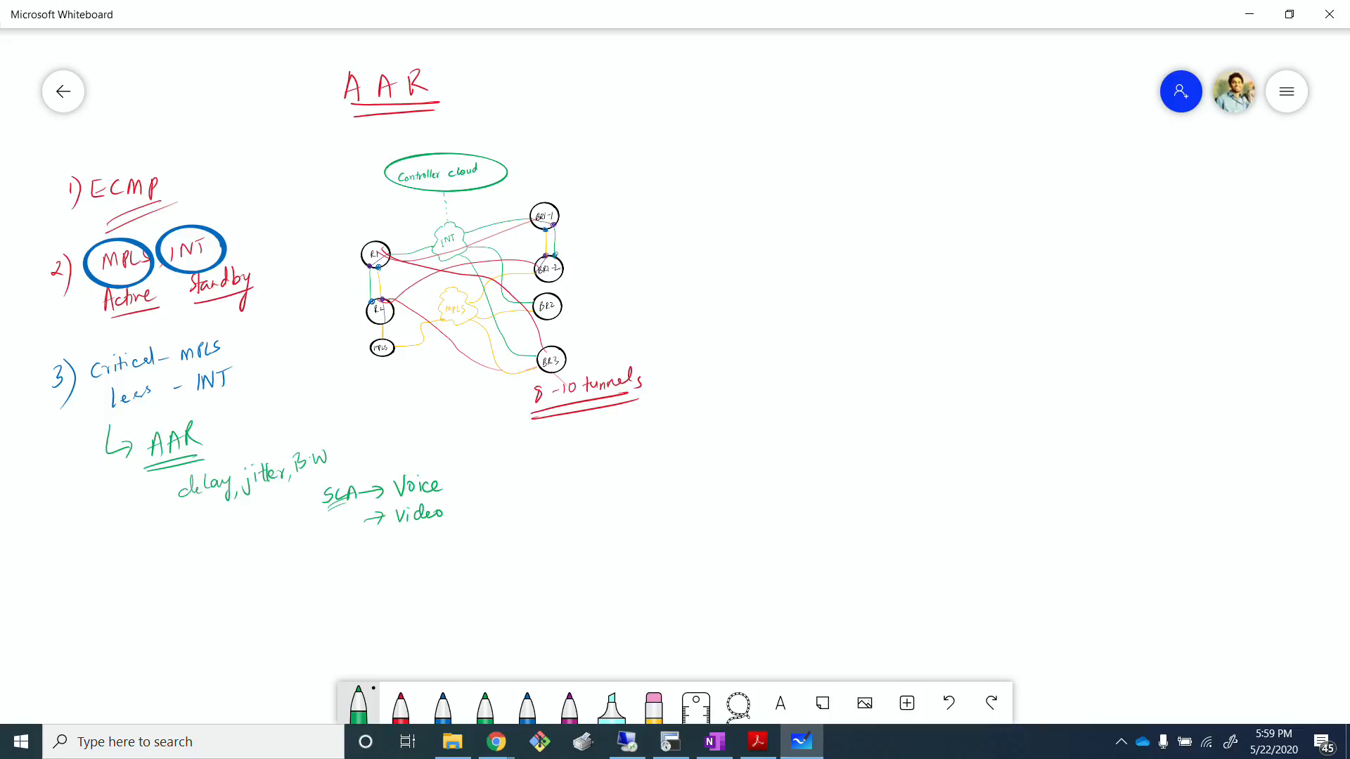
pyautogui.click(443, 703)
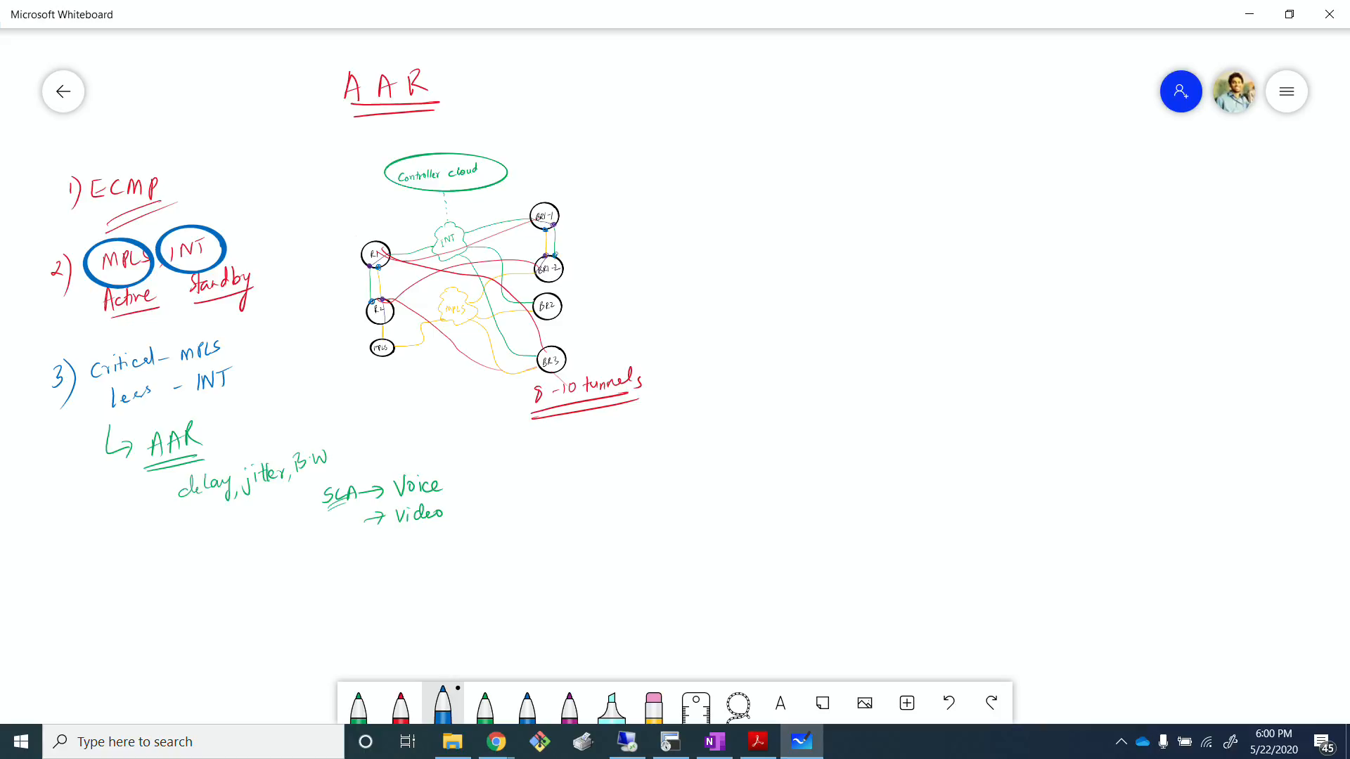
pyautogui.moveTo(153, 576)
pyautogui.mouseDown()
pyautogui.moveTo(153, 603)
pyautogui.moveTo(165, 597)
pyautogui.moveTo(154, 604)
pyautogui.mouseUp()
pyautogui.moveTo(173, 581)
pyautogui.mouseDown()
pyautogui.moveTo(174, 601)
pyautogui.moveTo(188, 599)
pyautogui.mouseUp()
pyautogui.moveTo(186, 578); pyautogui.dragTo(187, 603)
# Step: Set the first pen to the thinnest black ink and draw two arrows branching out from BFD
pyautogui.click(358, 706)
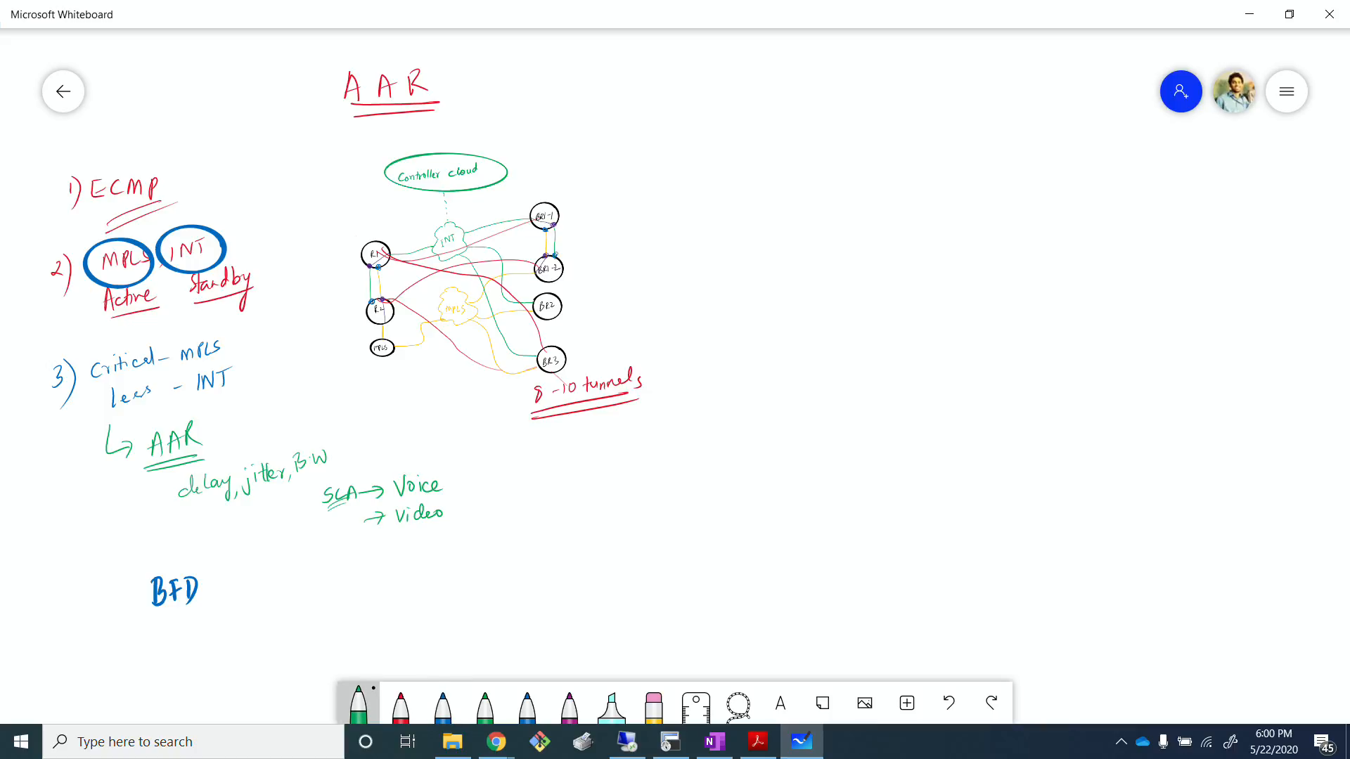
pyautogui.click(359, 706)
pyautogui.click(443, 661)
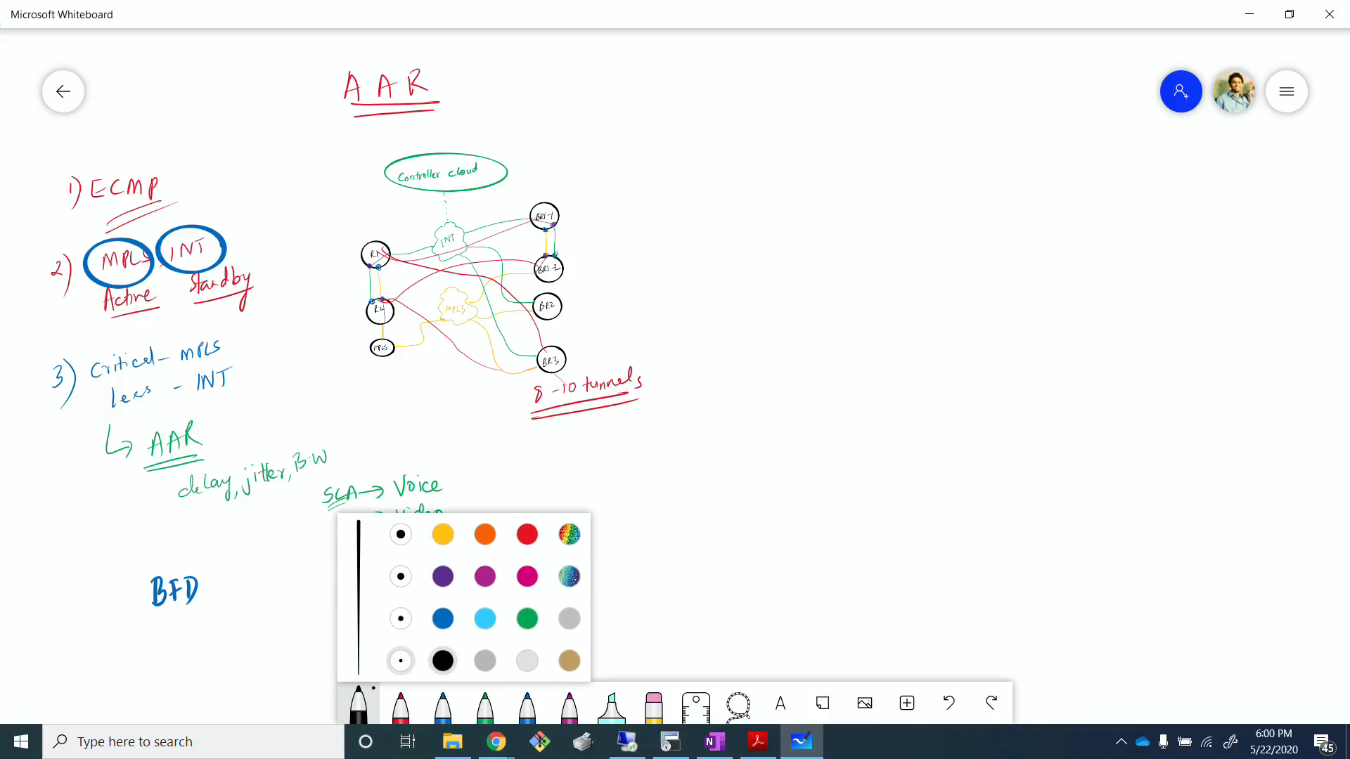
pyautogui.click(401, 660)
pyautogui.click(241, 650)
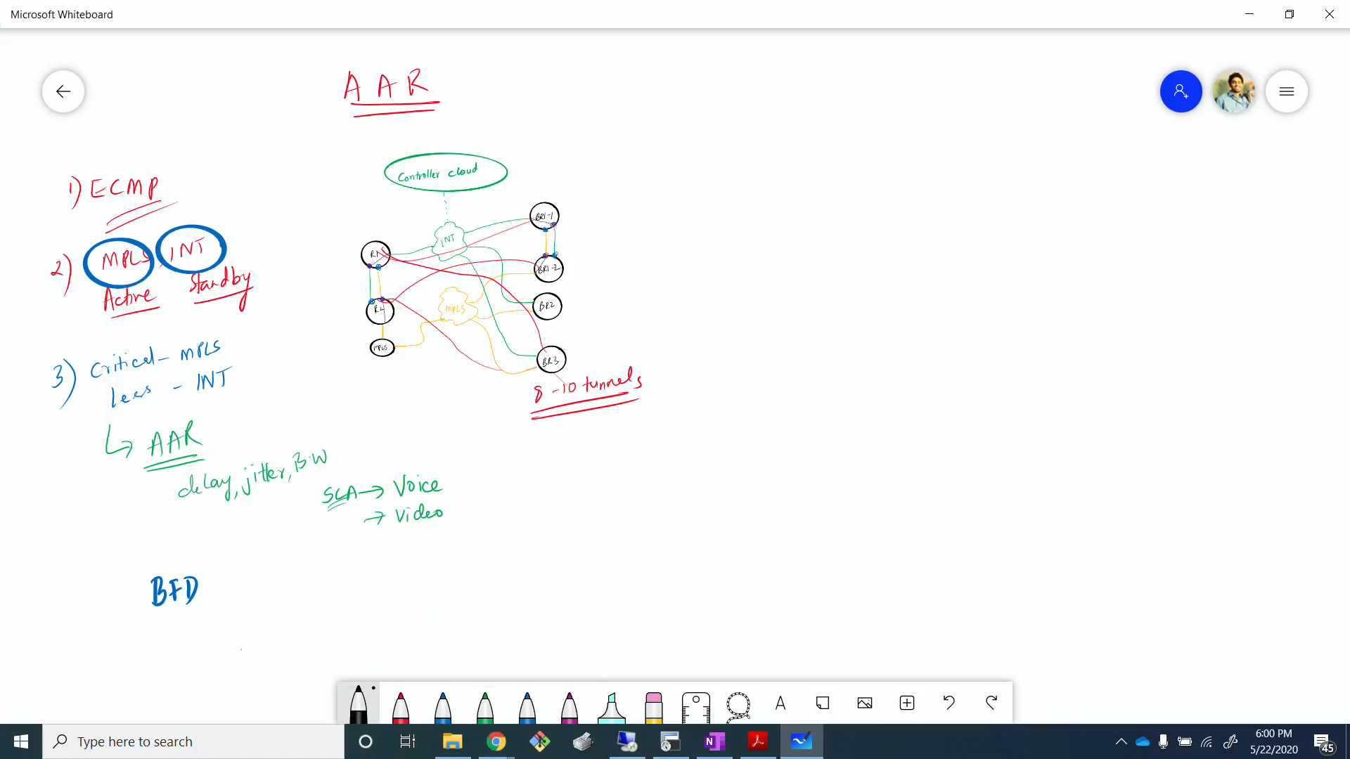
pyautogui.moveTo(208, 594)
pyautogui.mouseDown()
pyautogui.moveTo(224, 611)
pyautogui.moveTo(257, 603)
pyautogui.mouseUp()
pyautogui.moveTo(241, 596)
pyautogui.mouseDown()
pyautogui.moveTo(200, 656)
pyautogui.moveTo(255, 654)
pyautogui.mouseUp()
pyautogui.moveTo(241, 644); pyautogui.dragTo(243, 665)
# Step: Write TLOC beside the upper BFD arrow and add a handwritten label beside the lower arrow in black
pyautogui.moveTo(281, 589); pyautogui.dragTo(279, 605)
pyautogui.moveTo(295, 585); pyautogui.dragTo(331, 596)
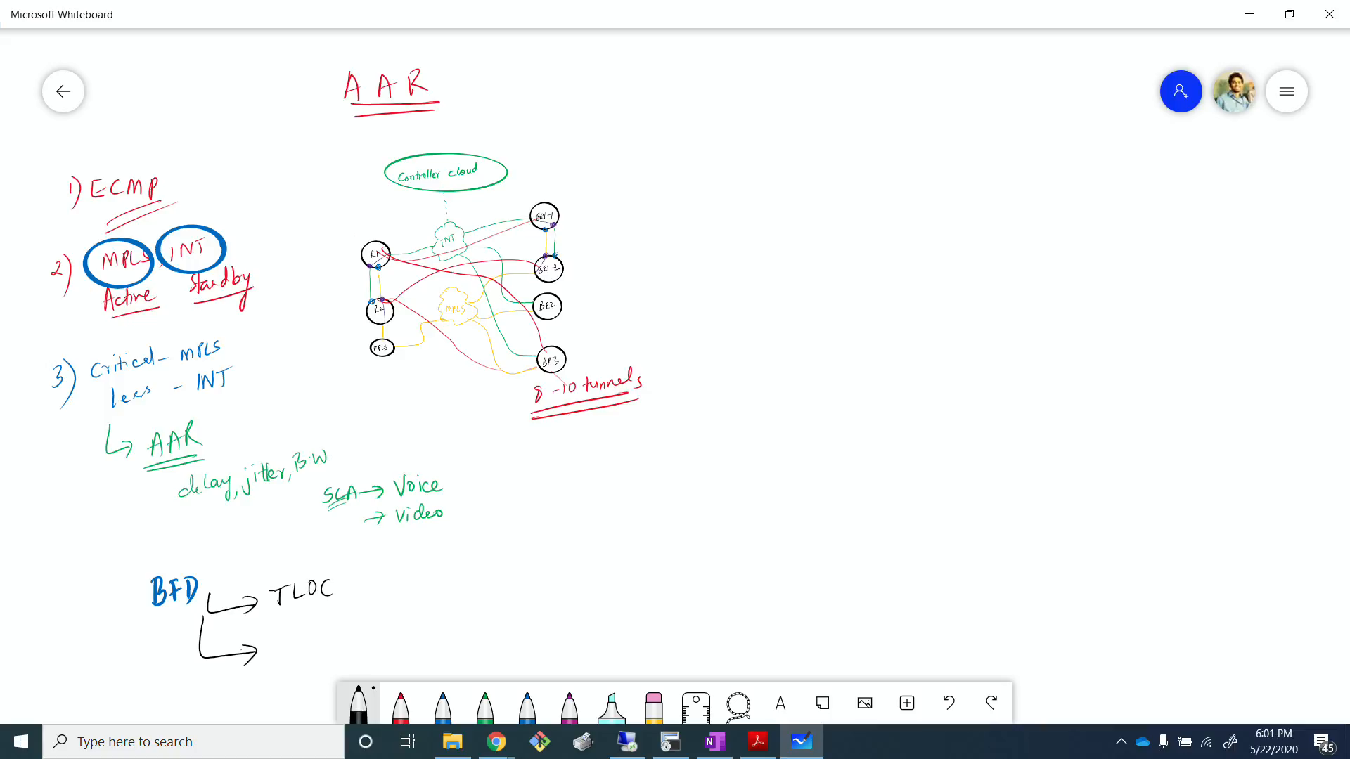
pyautogui.moveTo(274, 655); pyautogui.dragTo(376, 630)
pyautogui.moveTo(374, 629); pyautogui.dragTo(380, 657)
pyautogui.moveTo(179, 420)
pyautogui.mouseDown()
pyautogui.moveTo(151, 467)
pyautogui.moveTo(181, 472)
pyautogui.mouseUp()
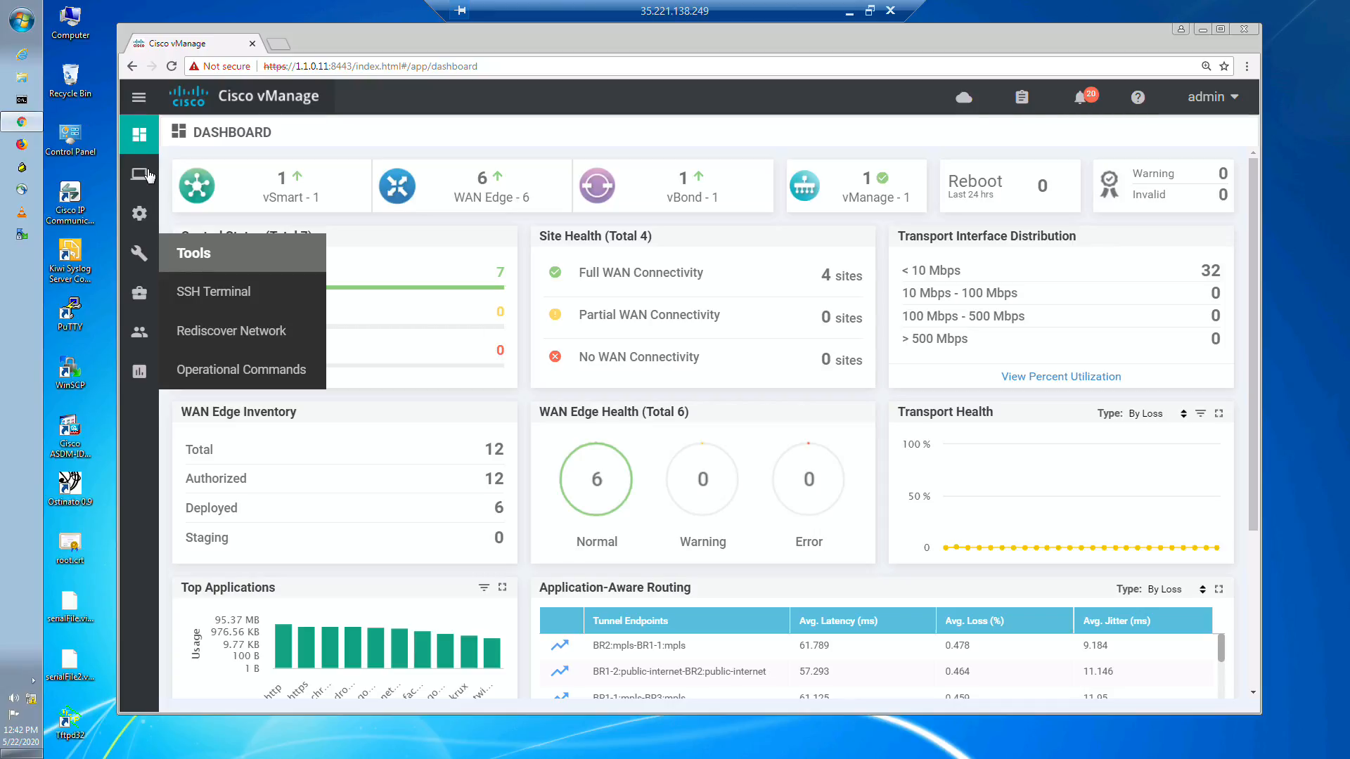
# Step: In Cisco vManage, open the WAN tunnel monitoring view of edge device R1 from the network device list
pyautogui.moveTo(140, 179)
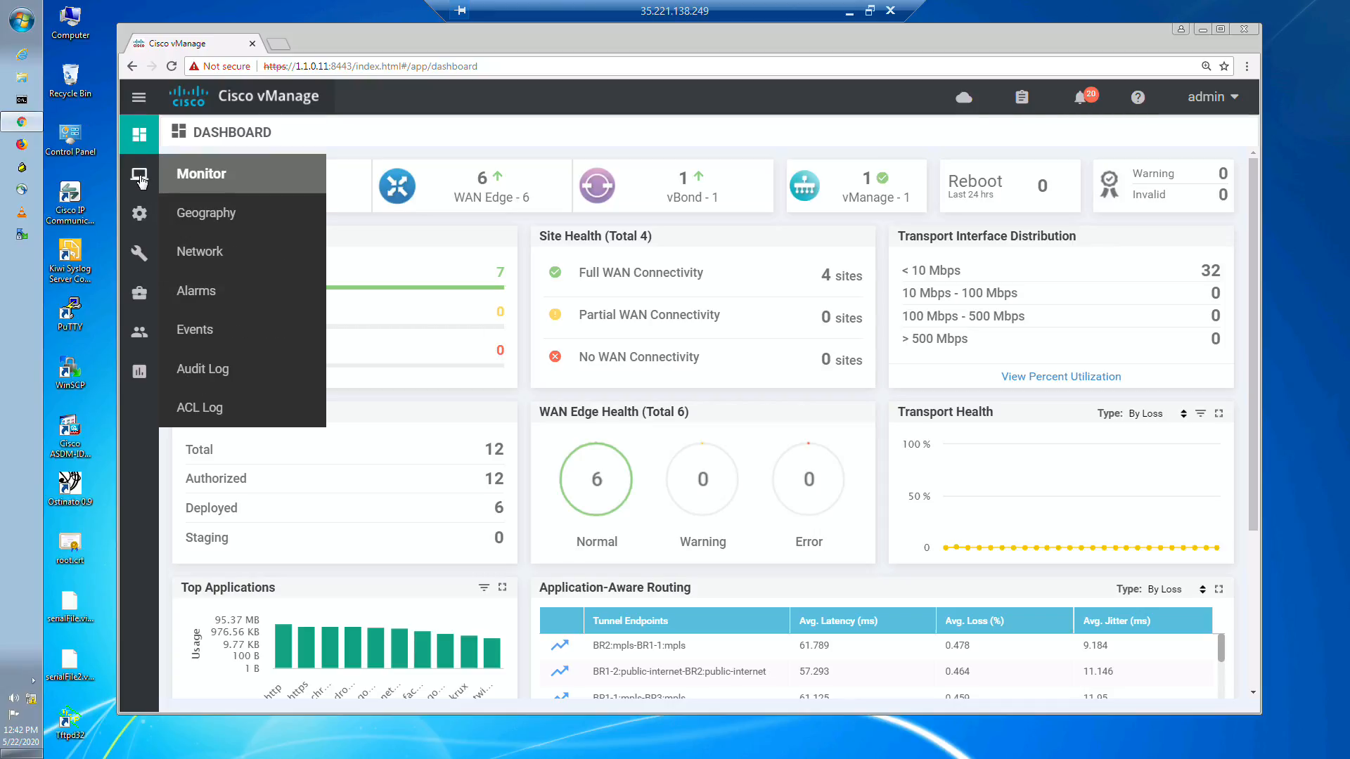
pyautogui.click(200, 251)
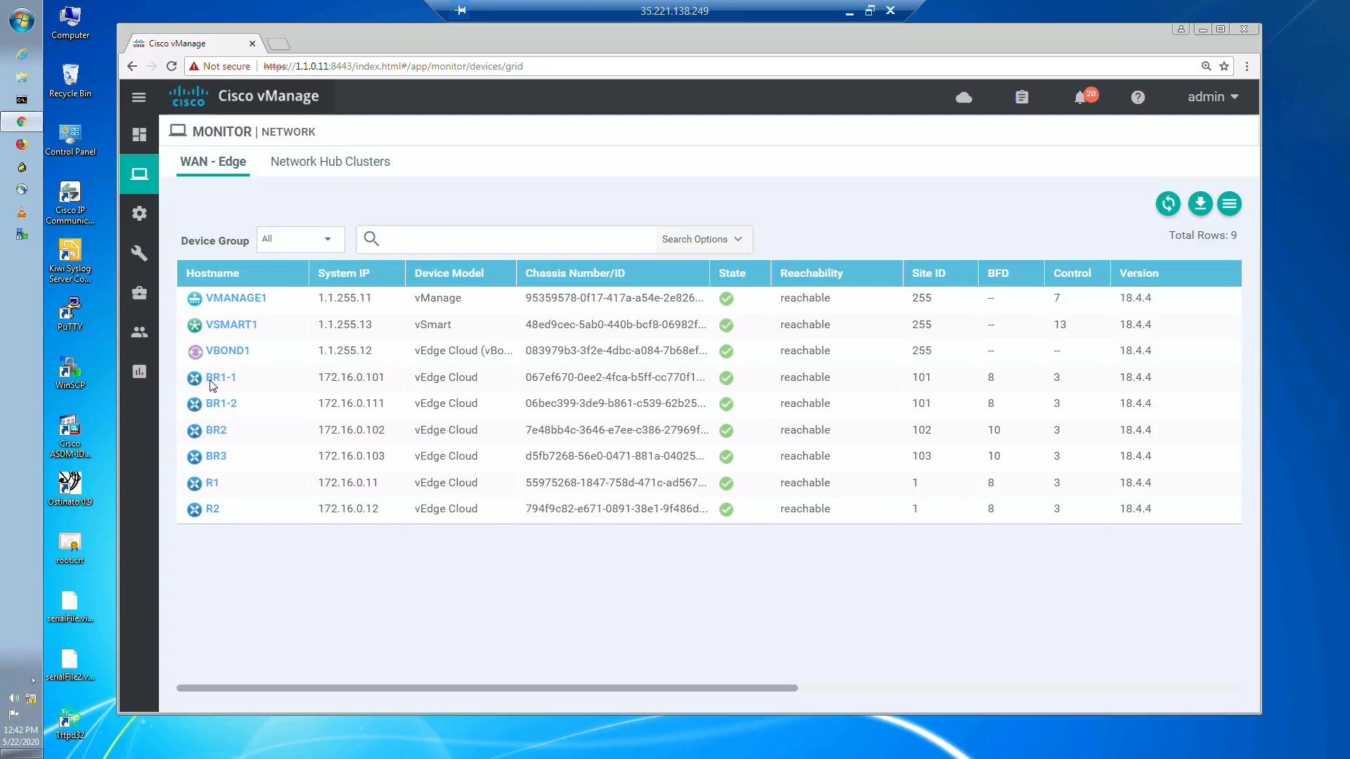
pyautogui.click(211, 483)
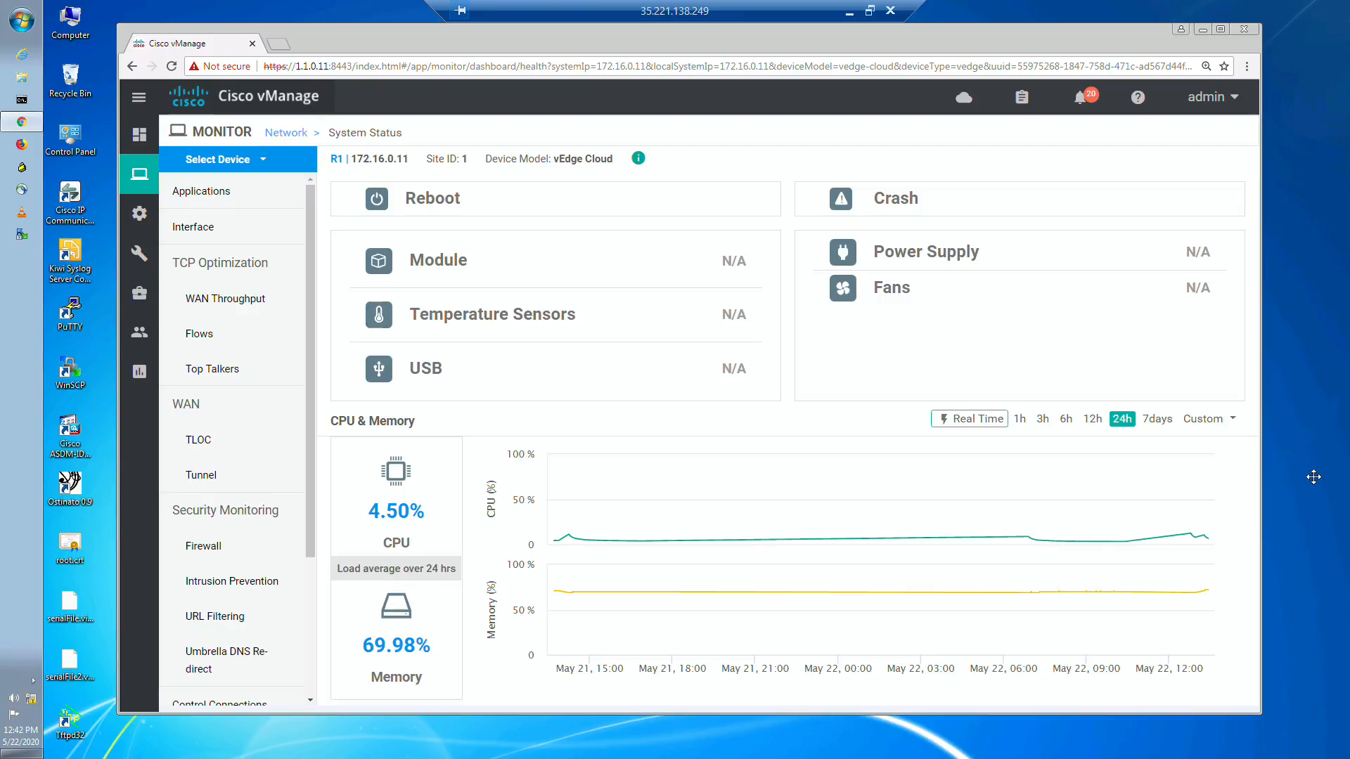
pyautogui.click(215, 476)
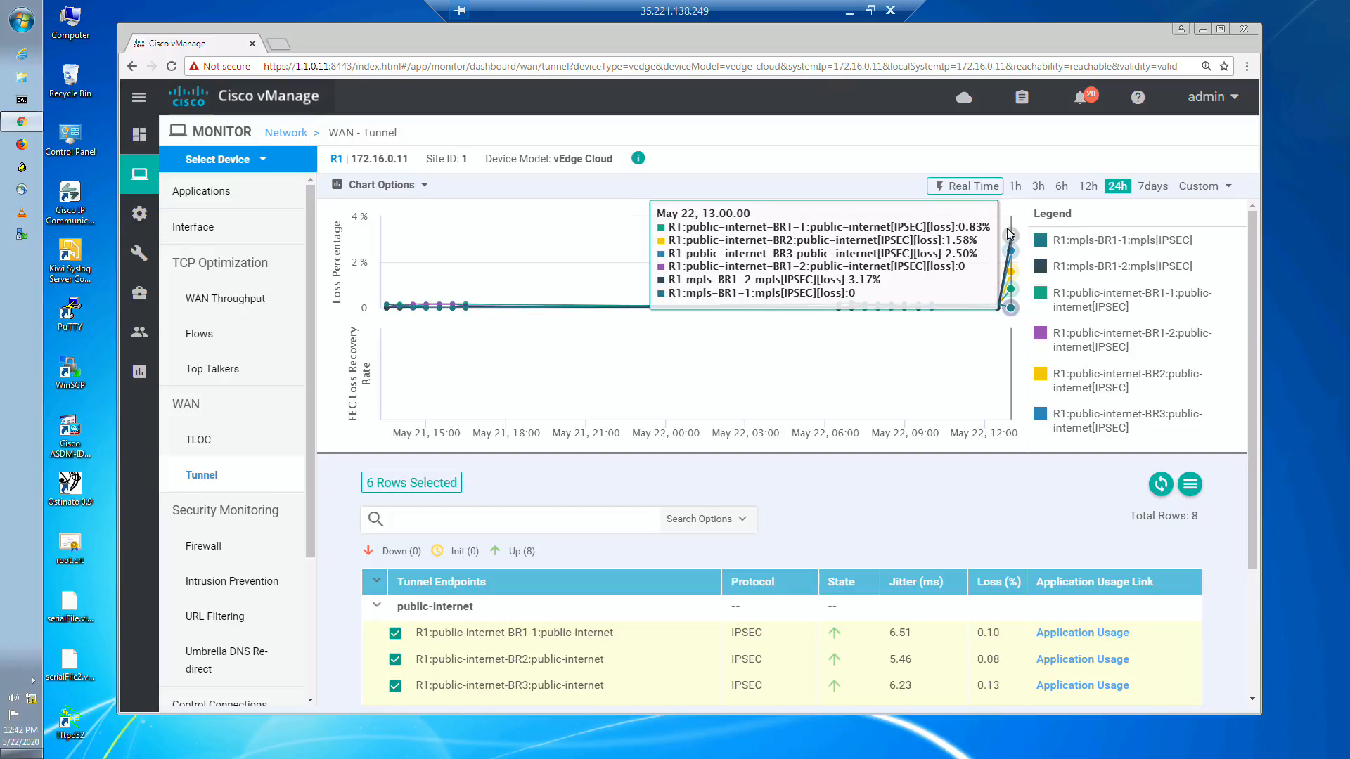
# Step: Show the last 1h of R1's tunnel statistics and examine the loss chart and the per-tunnel jitter and loss values
pyautogui.click(1015, 187)
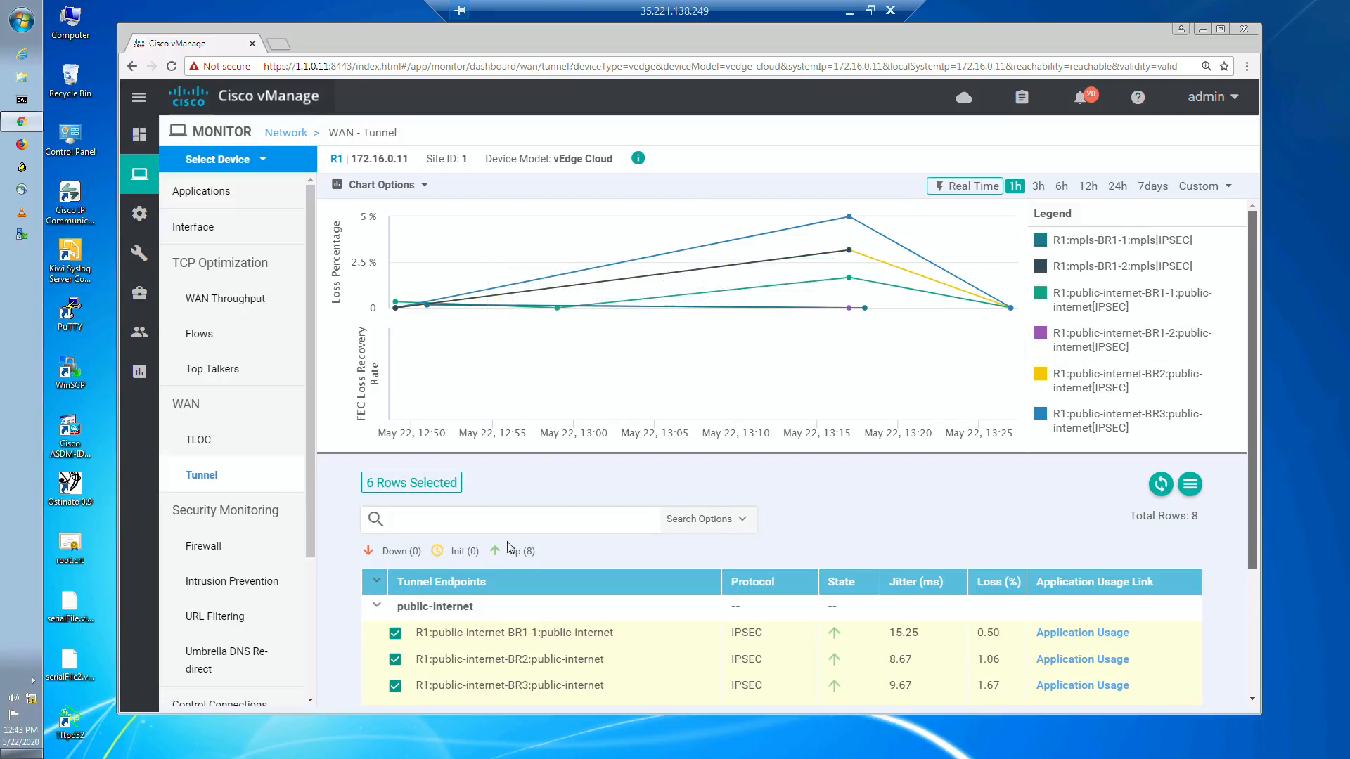
pyautogui.scroll(-2, 511, 547)
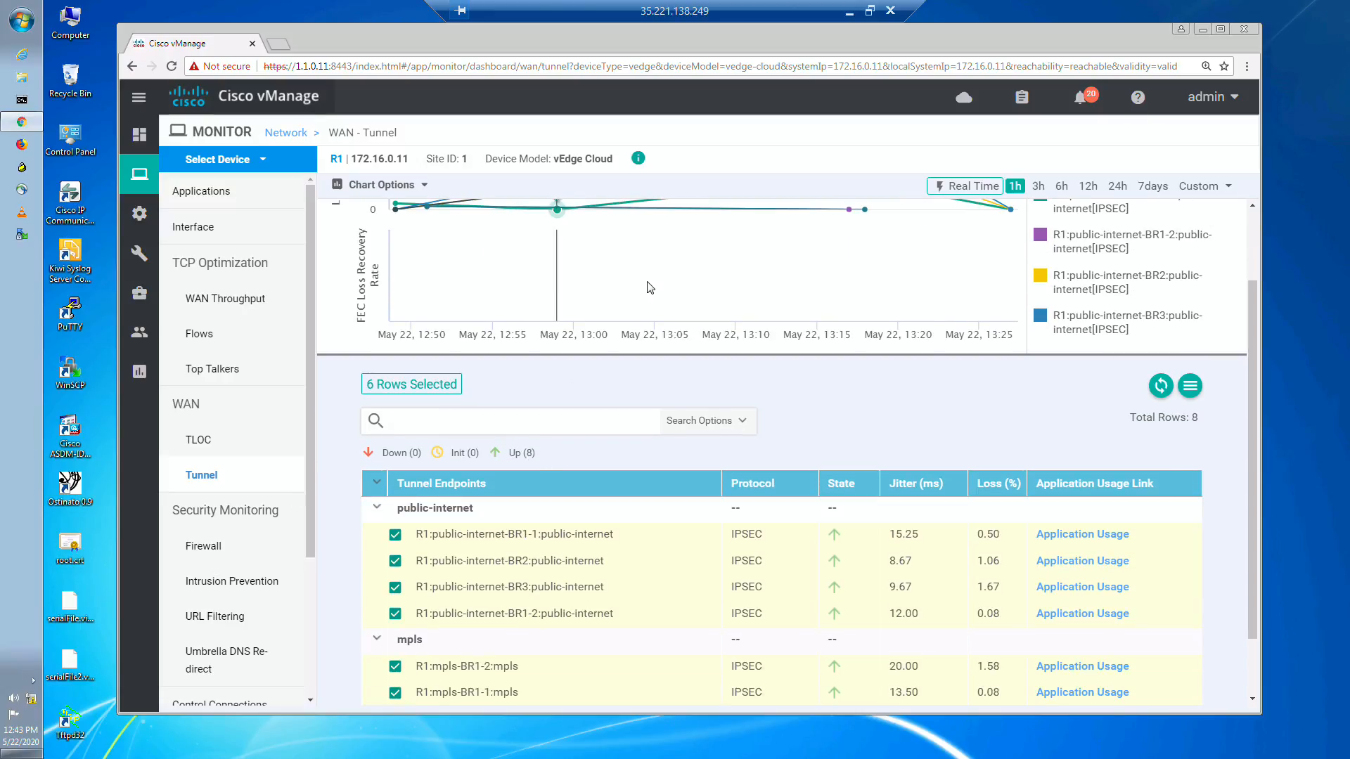
pyautogui.scroll(2, 614, 211)
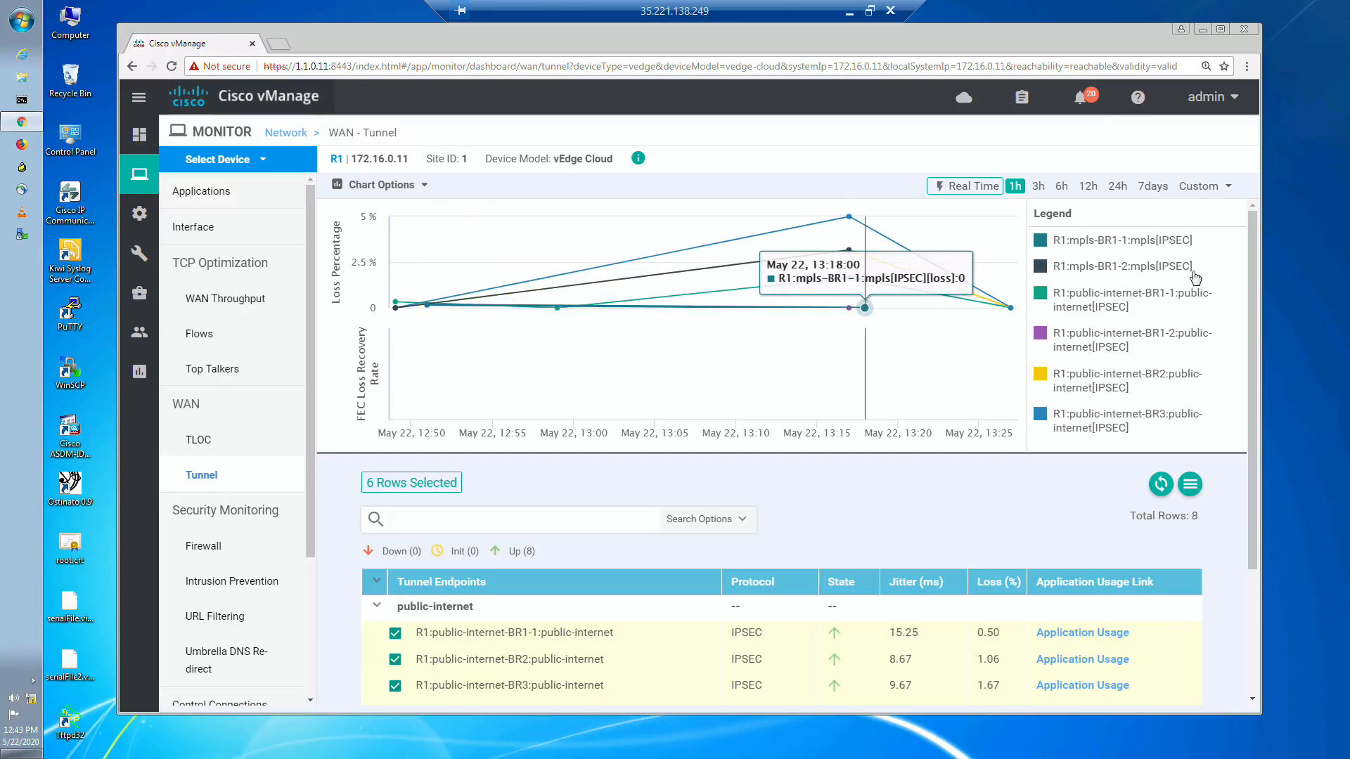
pyautogui.scroll(-1, 602, 581)
pyautogui.scroll(-2, 602, 582)
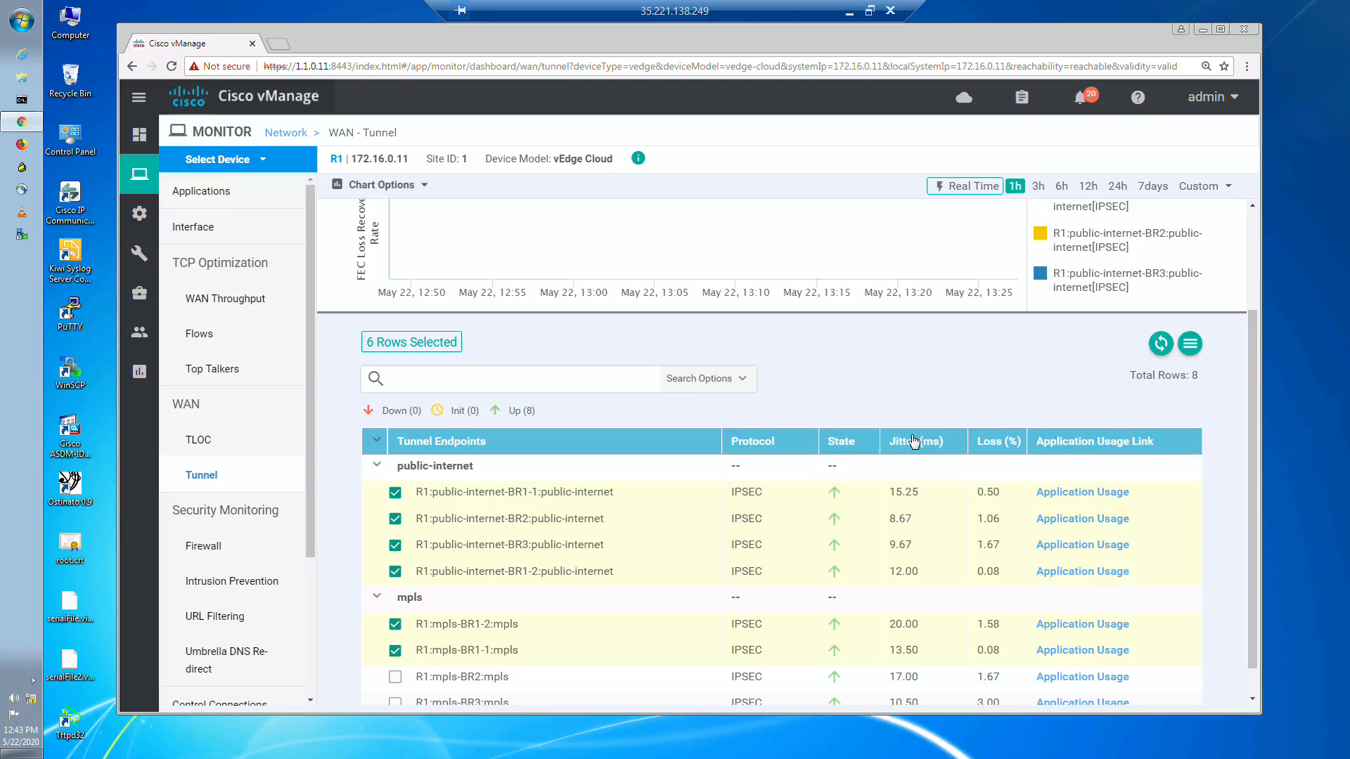
# Step: Examine the FEC loss recovery, latency and QoE columns of R1's tunnel table, and return to the tunnel endpoint names
pyautogui.scroll(-1, 1184, 512)
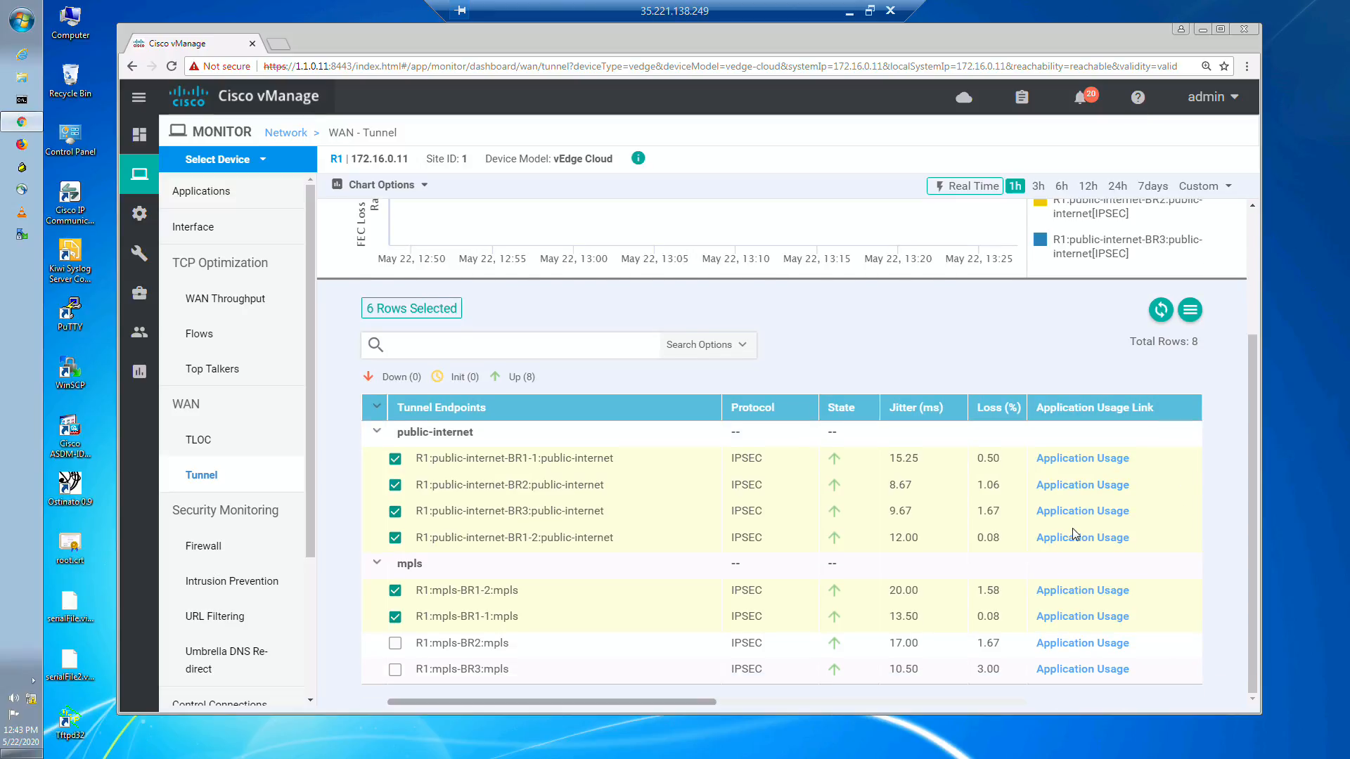
pyautogui.moveTo(706, 701); pyautogui.dragTo(825, 701)
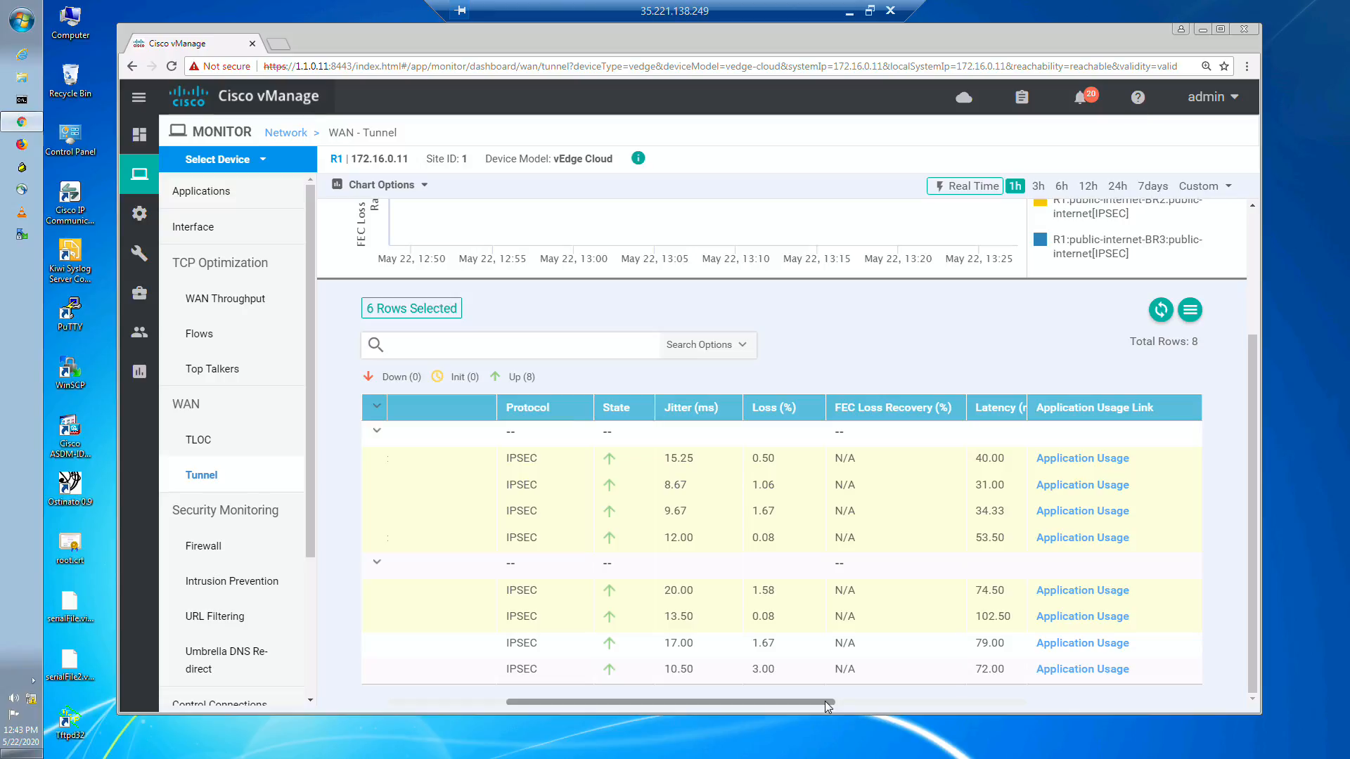
pyautogui.moveTo(825, 701); pyautogui.dragTo(866, 703)
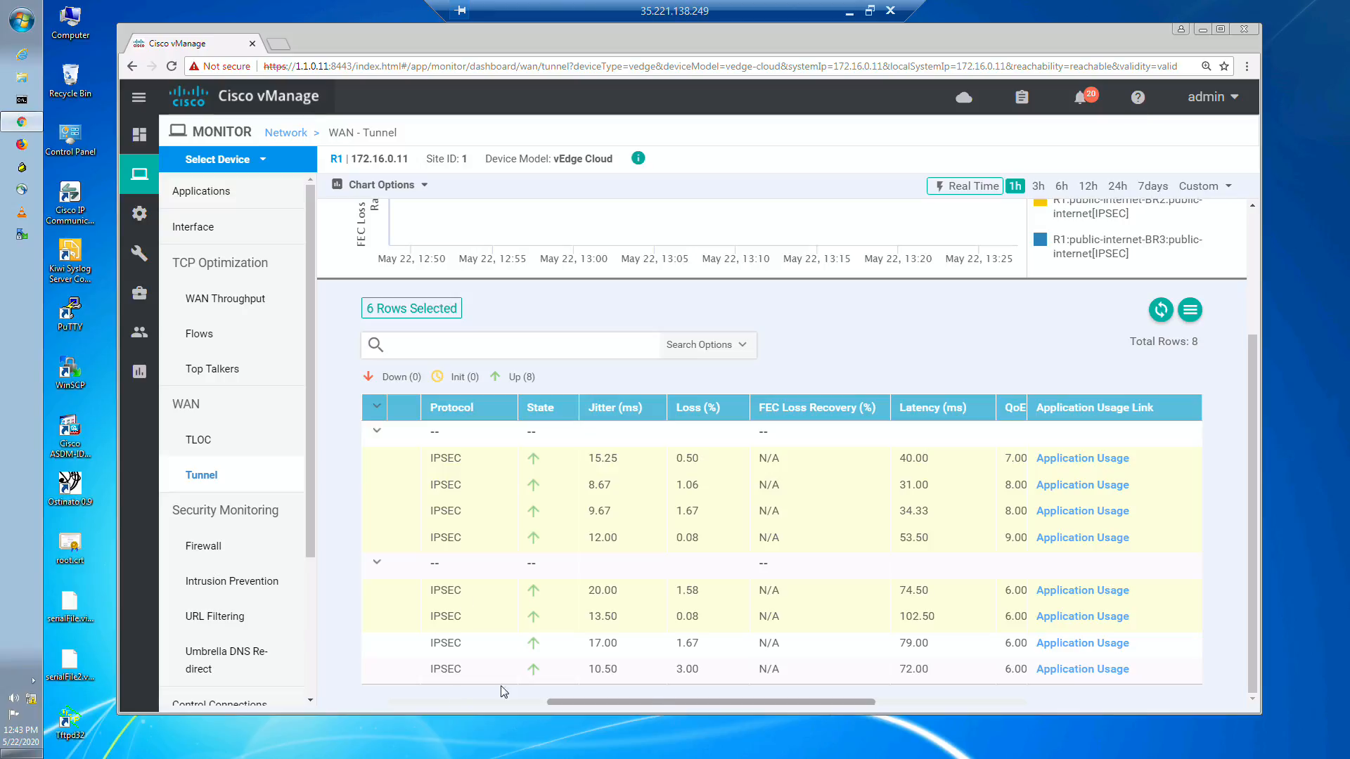
pyautogui.moveTo(644, 701); pyautogui.dragTo(462, 696)
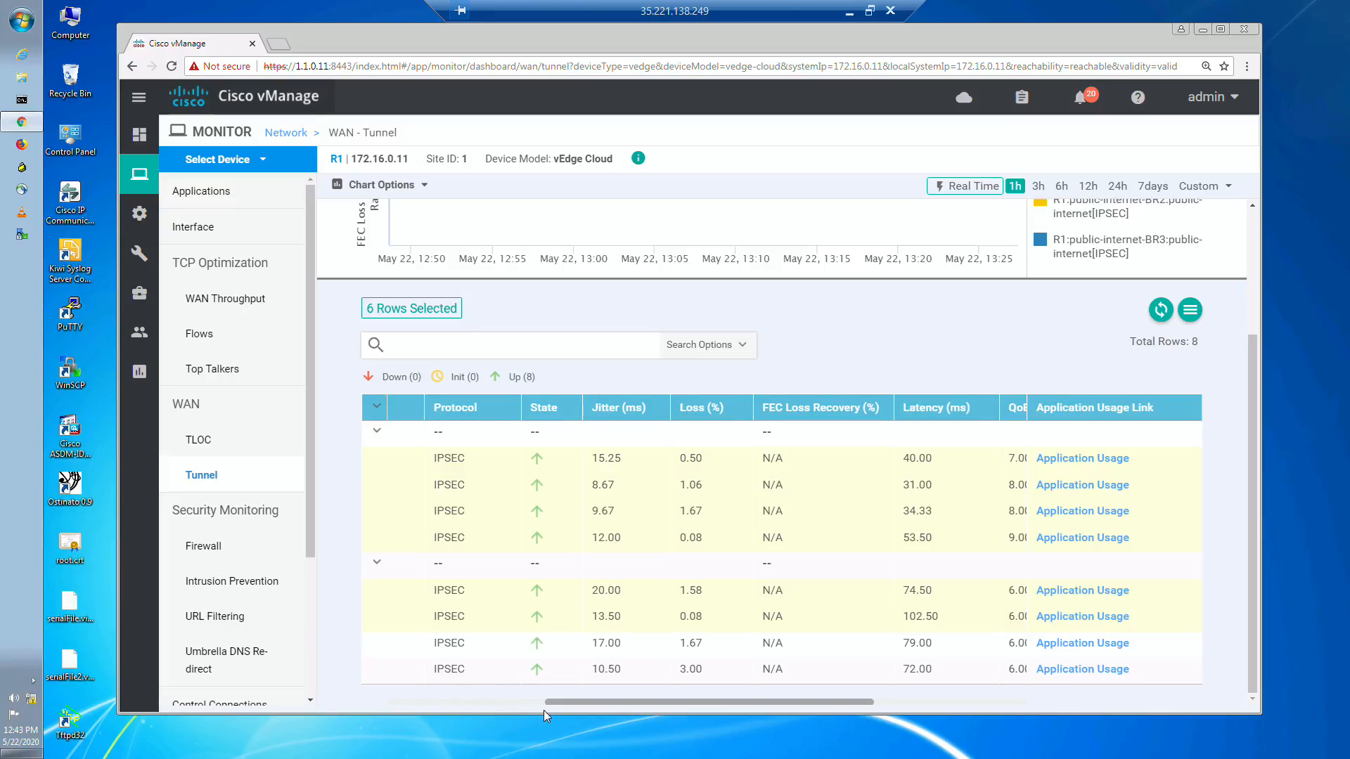
pyautogui.moveTo(513, 701); pyautogui.dragTo(395, 699)
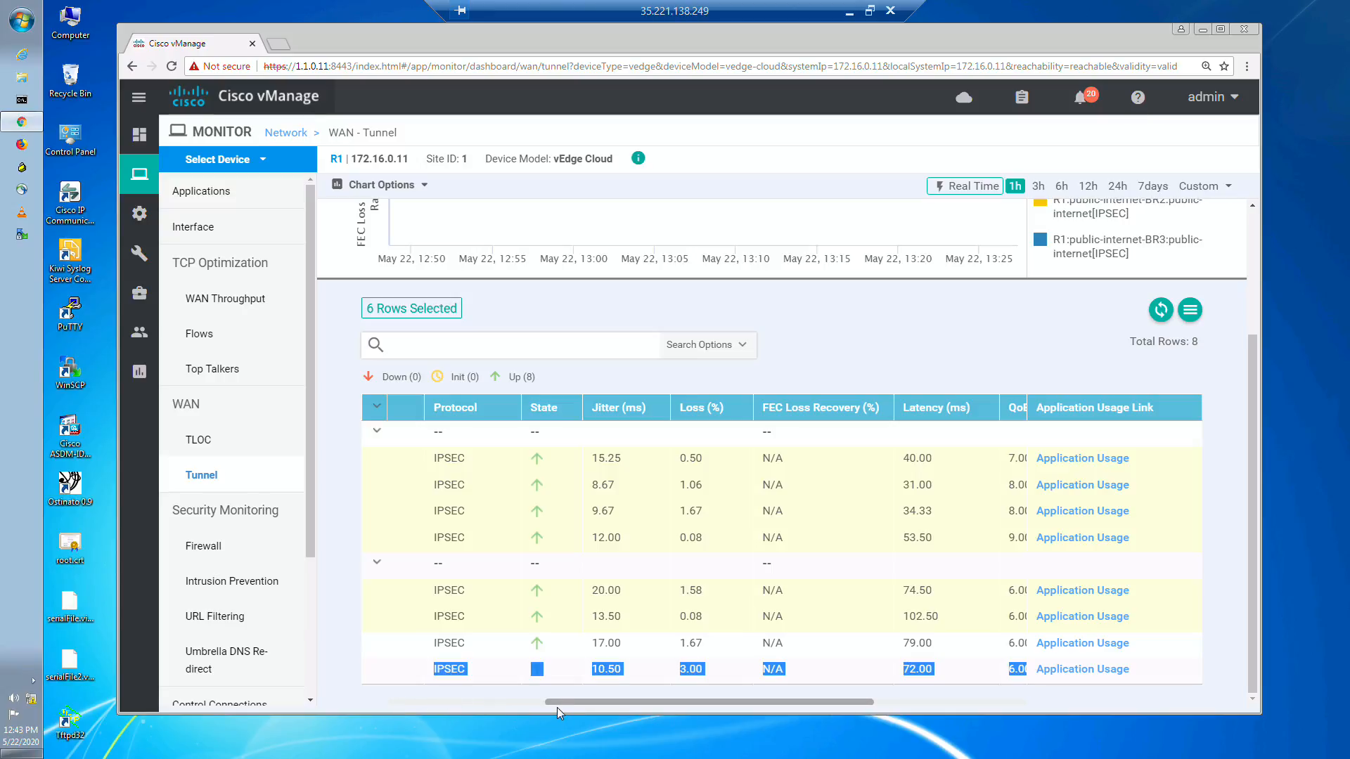
pyautogui.moveTo(483, 698); pyautogui.dragTo(399, 700)
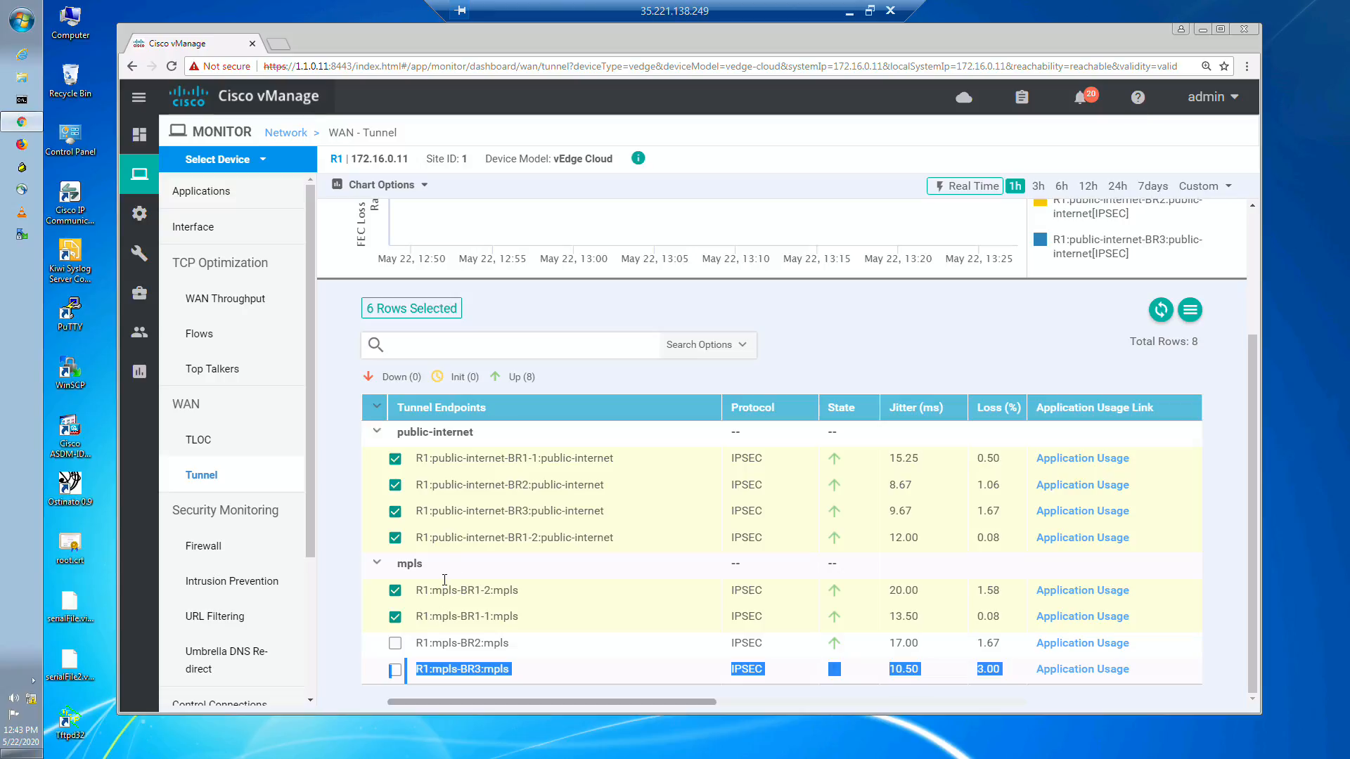
pyautogui.click(646, 376)
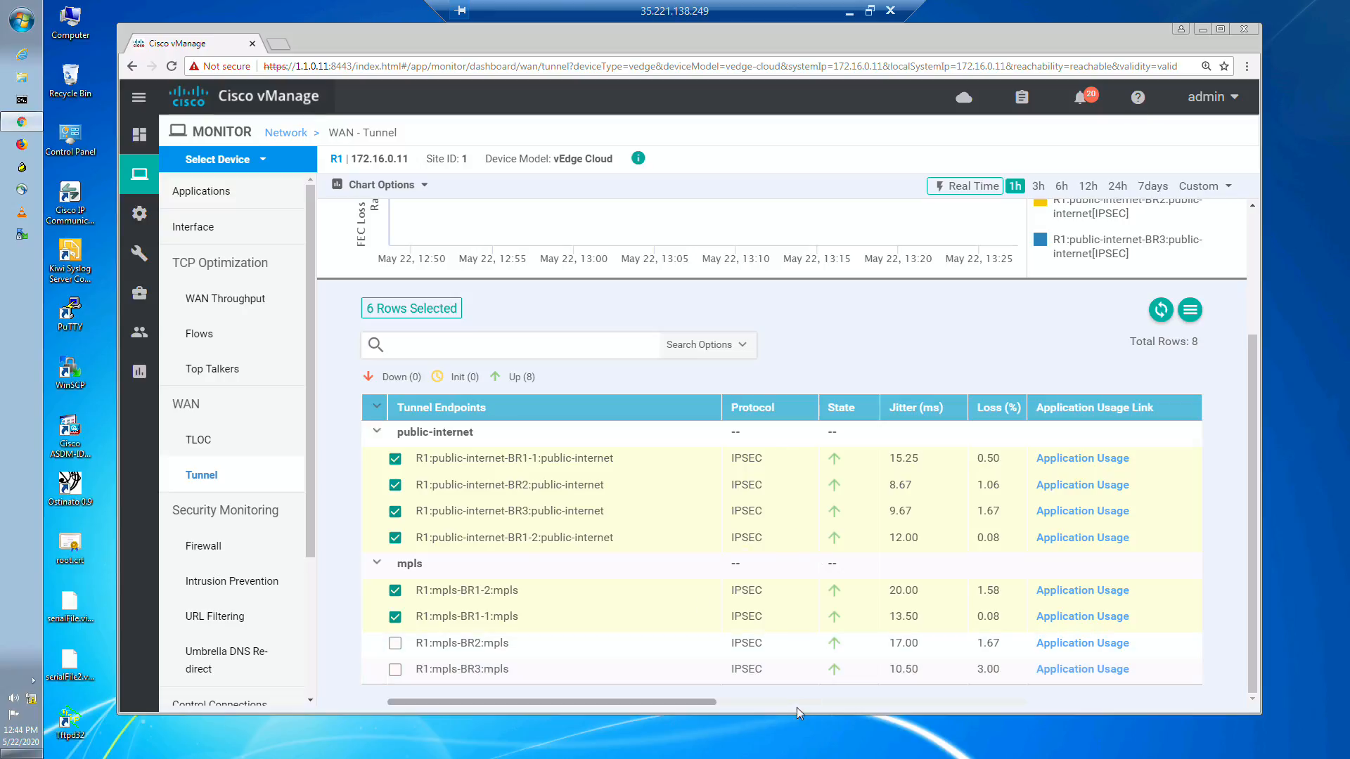
# Step: Add the R1:mpls-BR2:mpls and R1:mpls-BR3:mpls tunnels to the chart selection and examine the loss chart for all tunnels
pyautogui.click(395, 643)
pyautogui.click(395, 668)
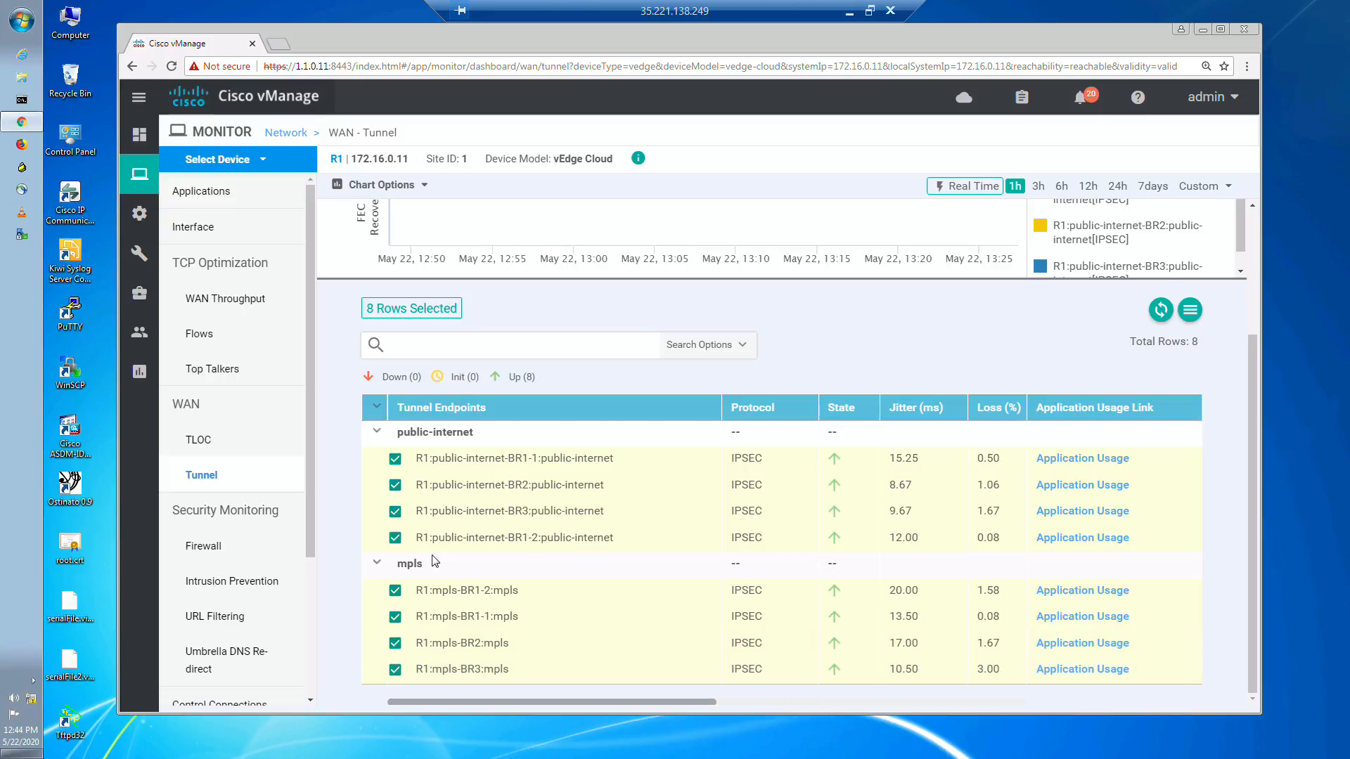
pyautogui.moveTo(1249, 500); pyautogui.dragTo(1255, 306)
pyautogui.moveTo(840, 272)
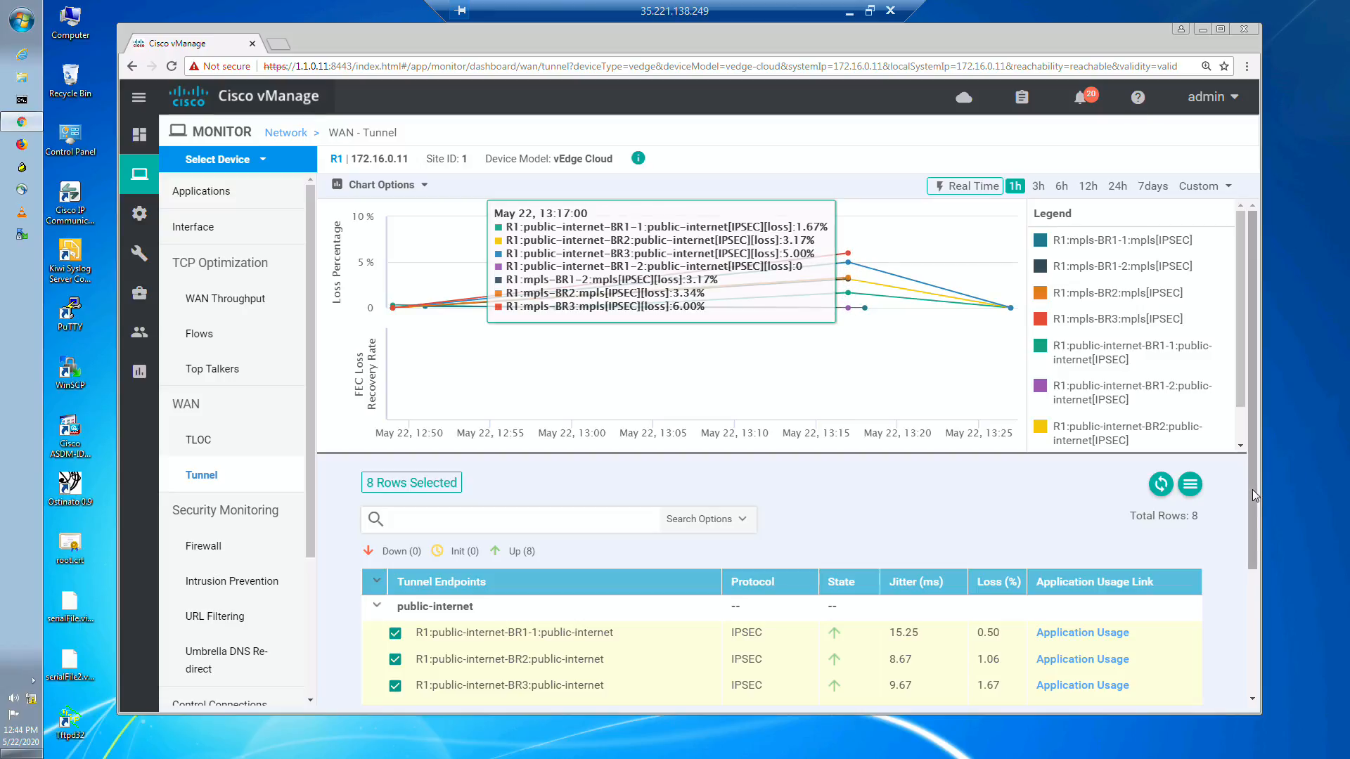
pyautogui.scroll(-1, 1157, 519)
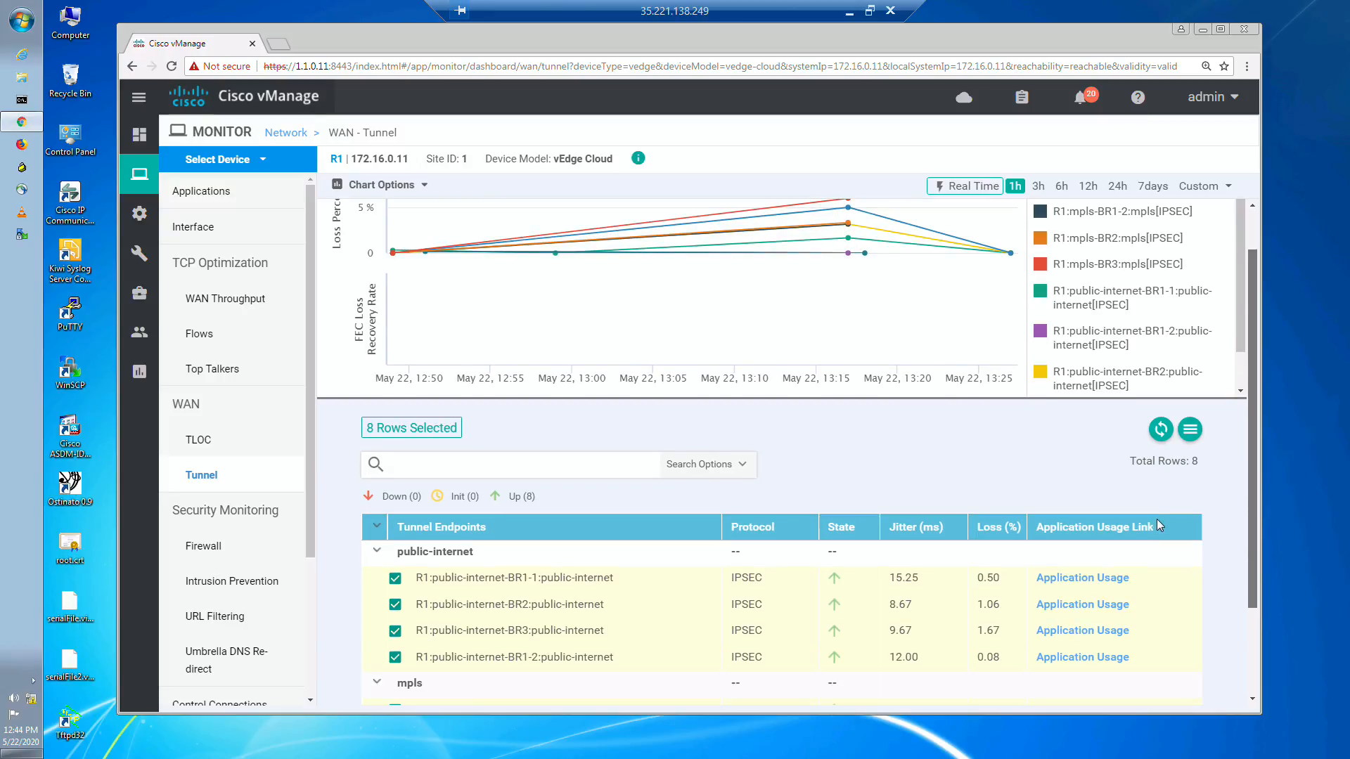
pyautogui.scroll(-2, 1156, 520)
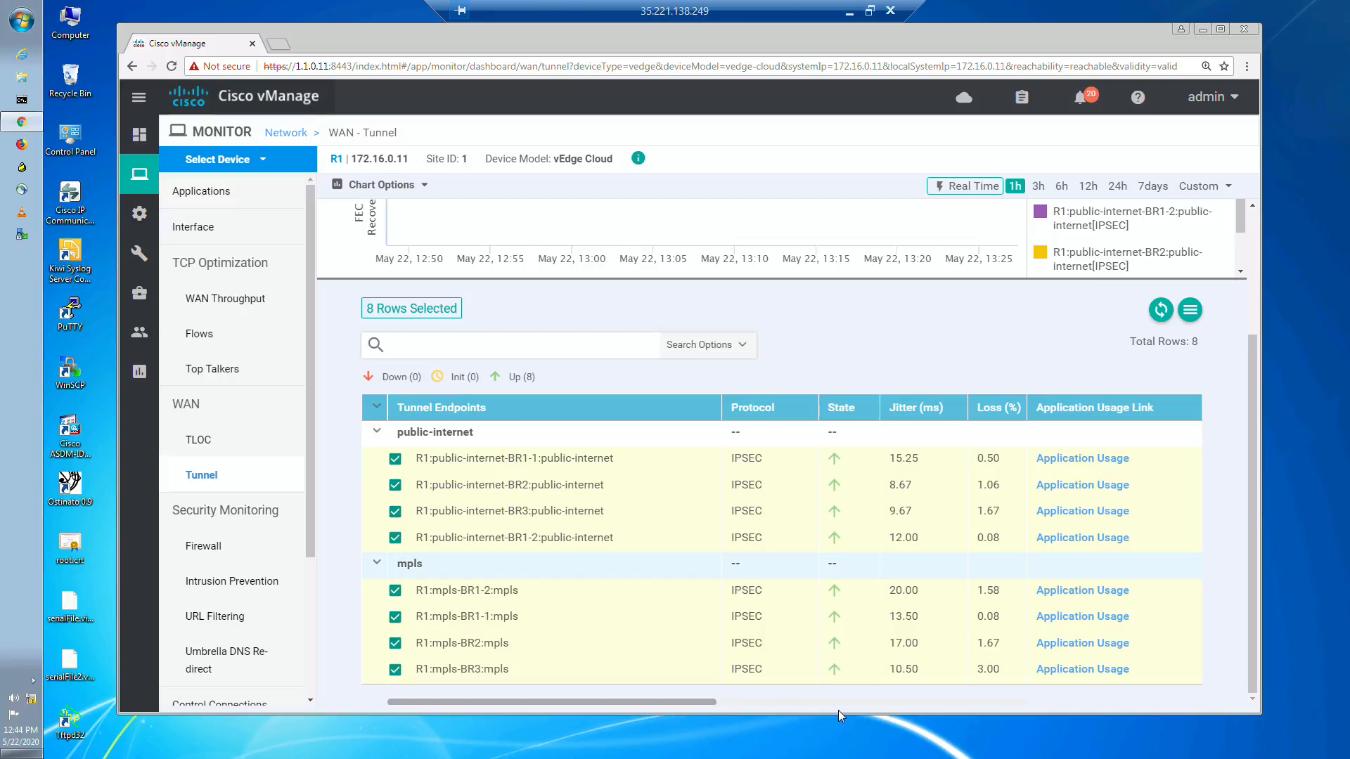
pyautogui.hotkey('ctrl', 'a')
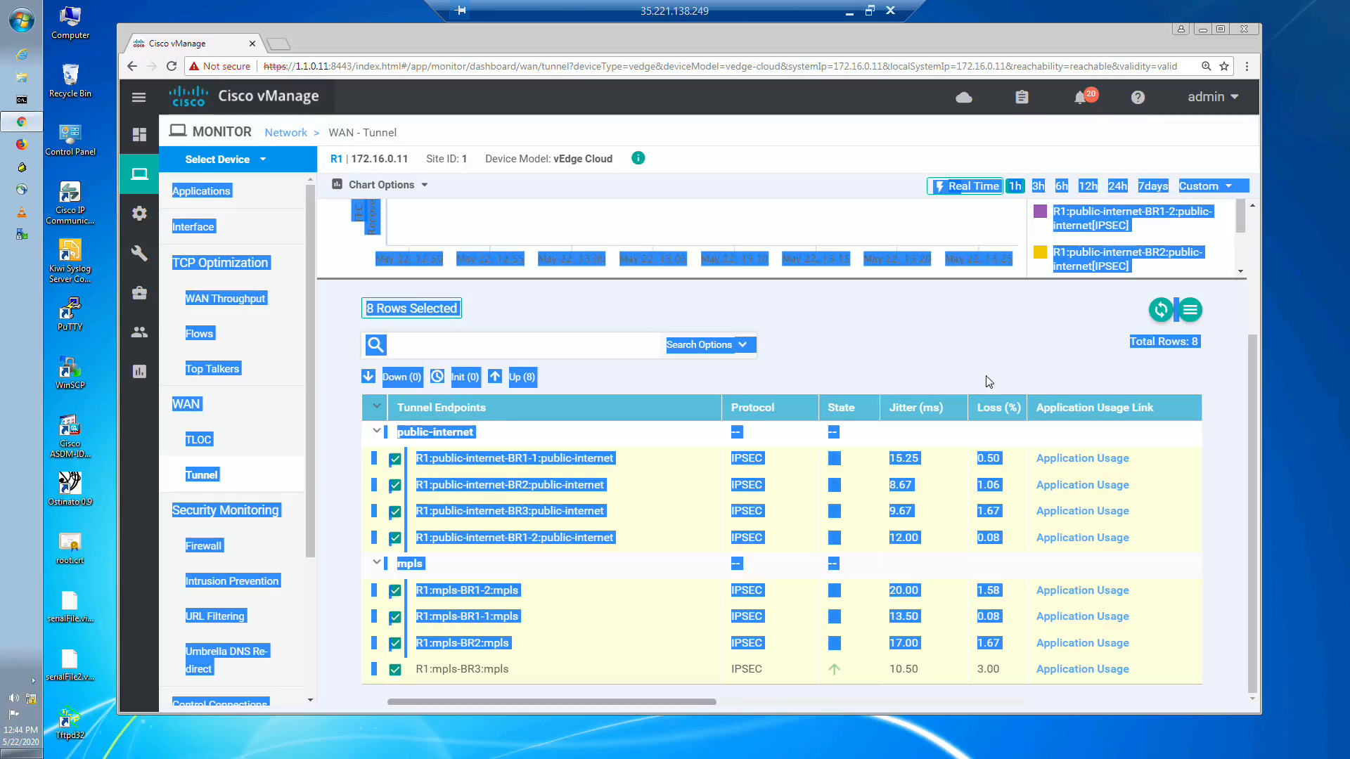
pyautogui.click(963, 359)
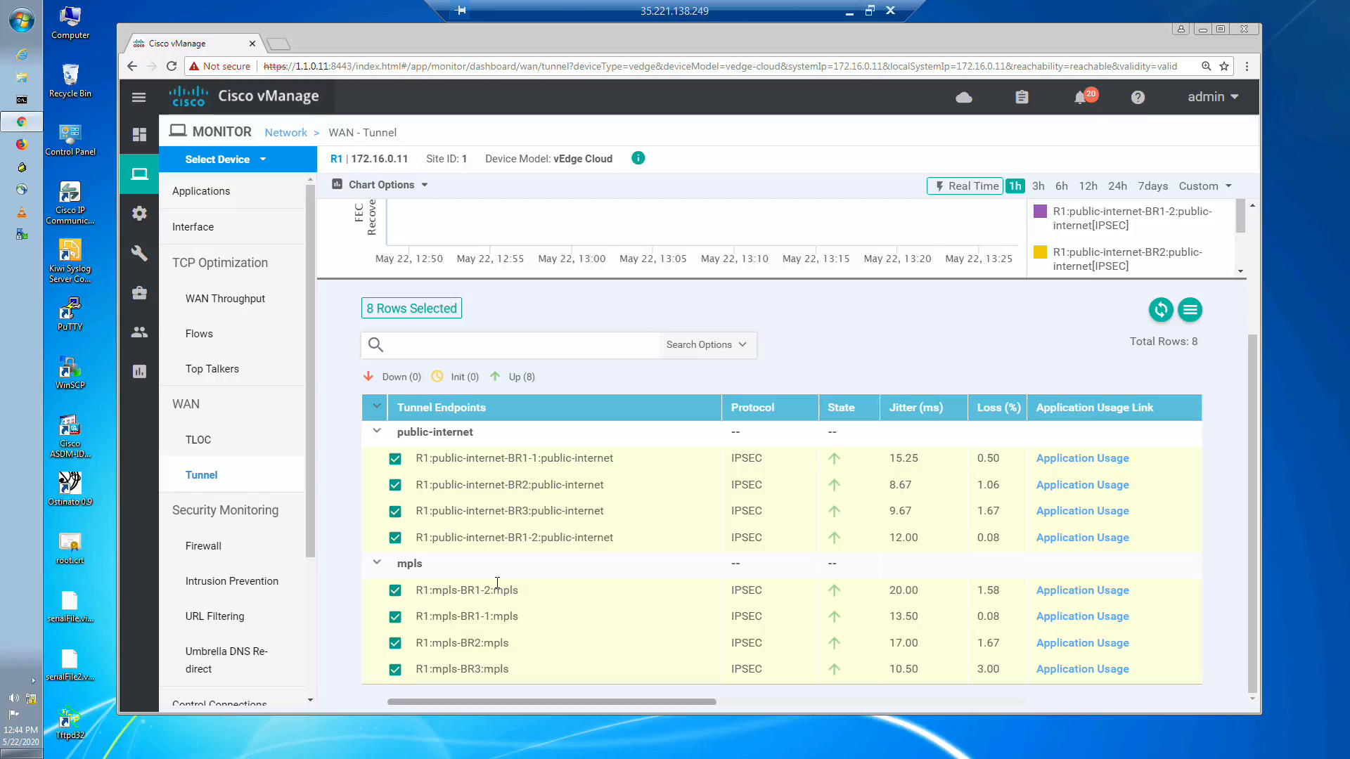
# Step: Compare the tunnels' loss, latency, QoE score and transmitted bytes, and open R1's WAN TLOC statistics
pyautogui.moveTo(710, 699); pyautogui.dragTo(888, 731)
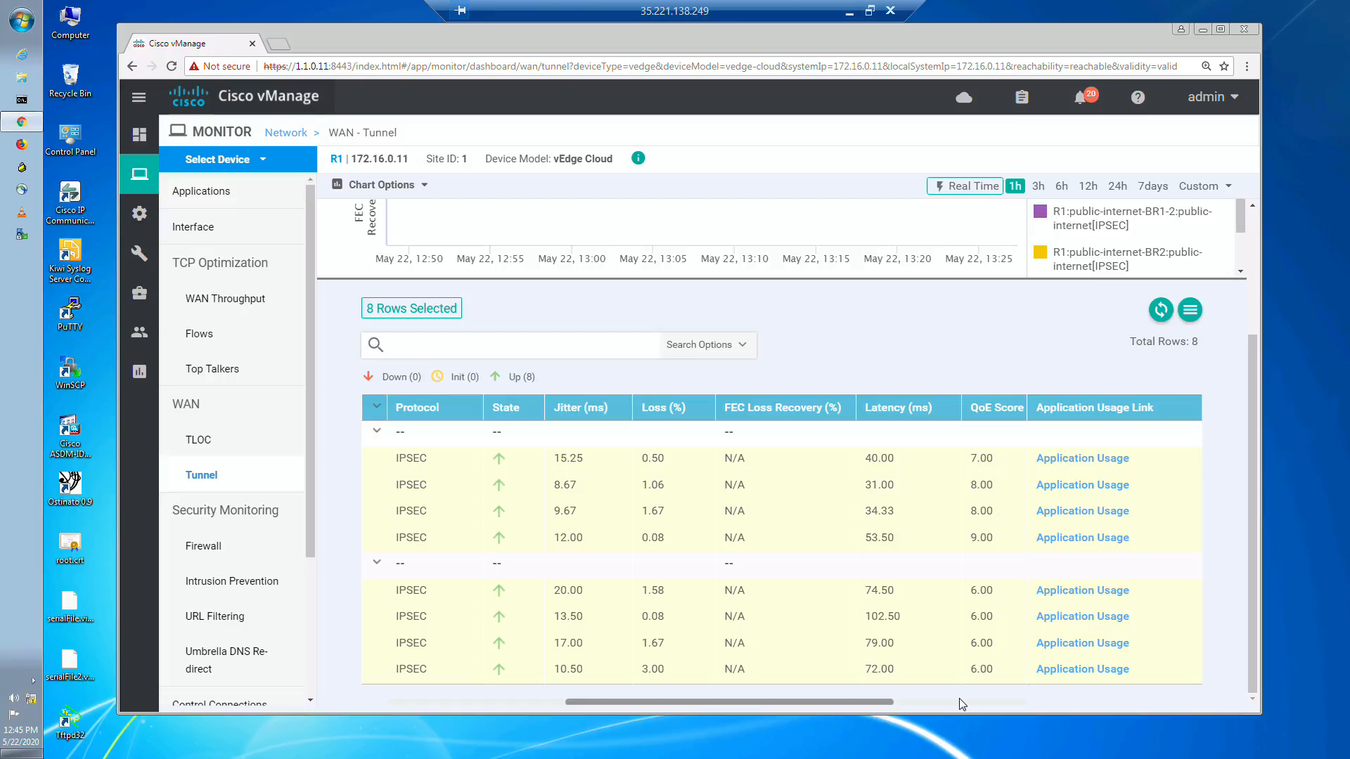
pyautogui.hscroll(1, 937, 707)
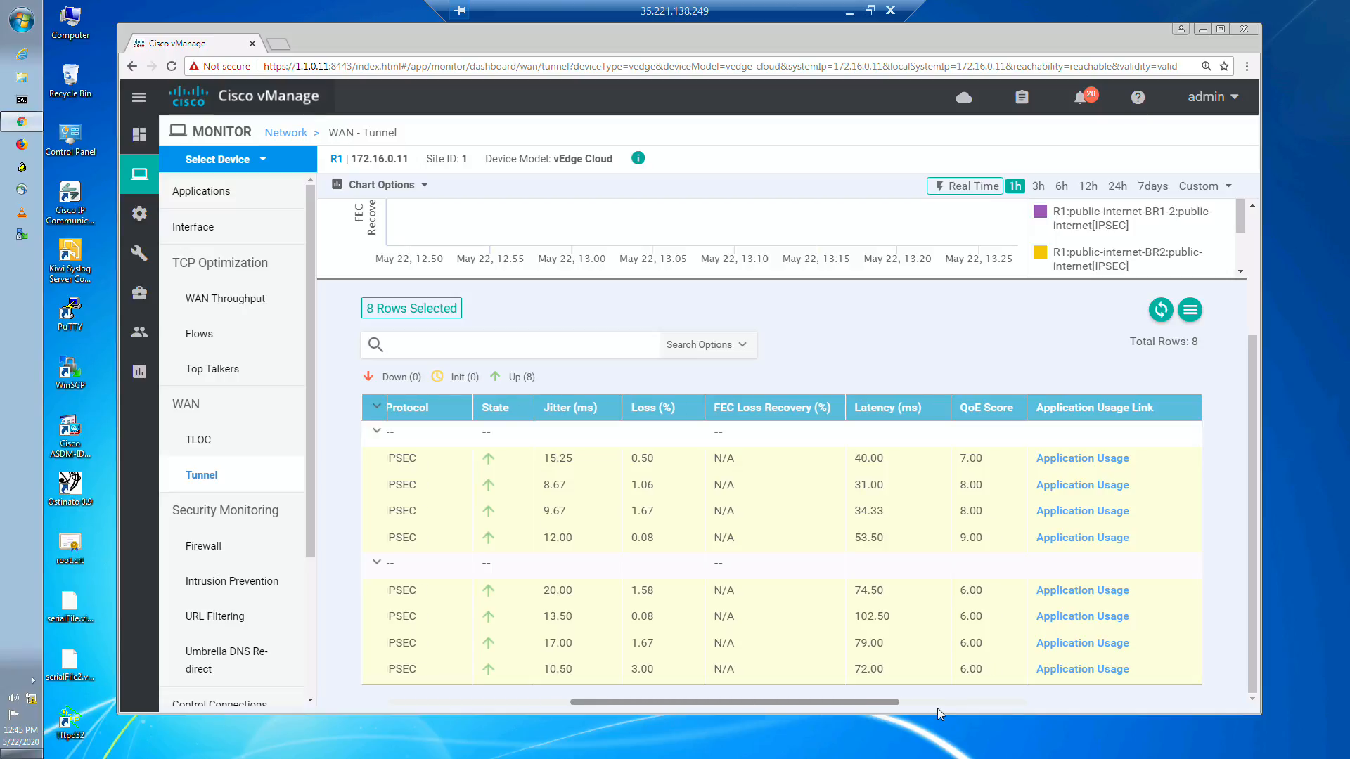
pyautogui.hscroll(2, 938, 707)
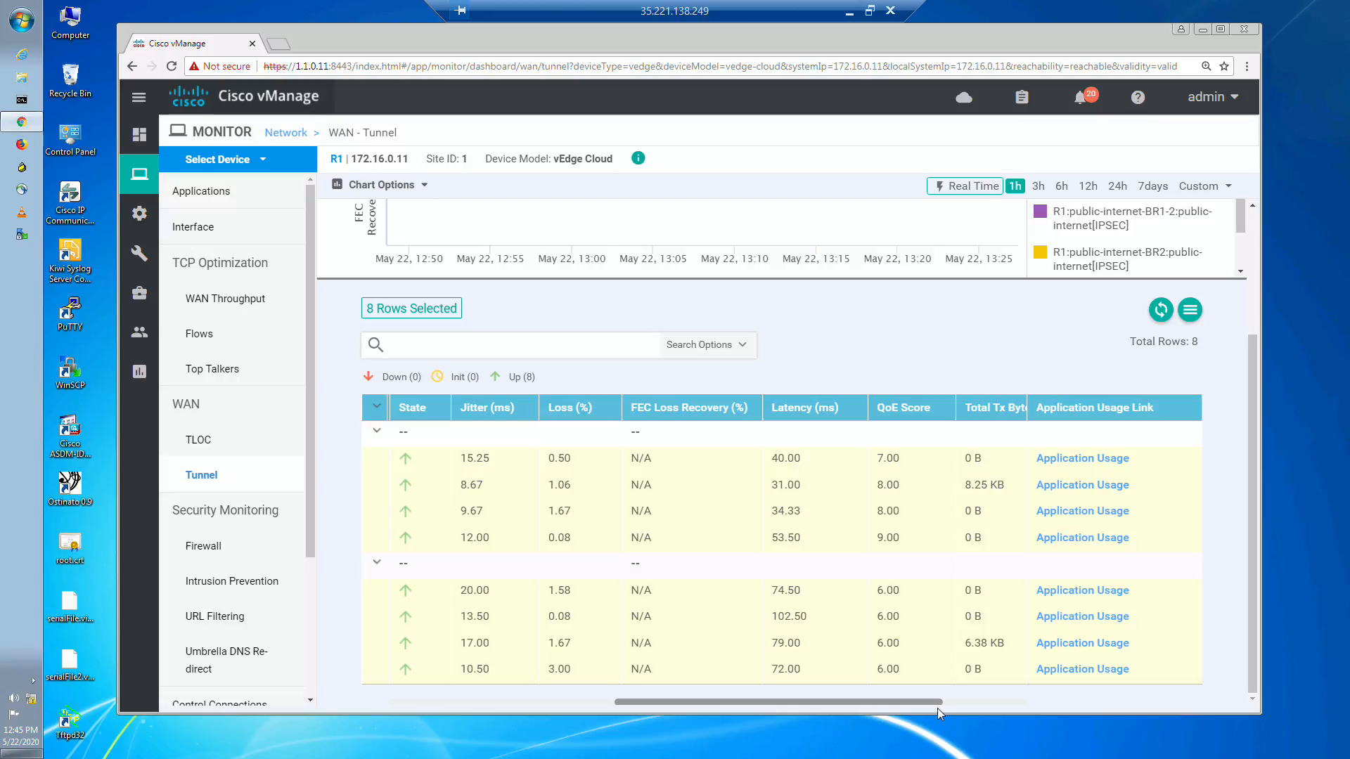
pyautogui.hscroll(-6, 938, 707)
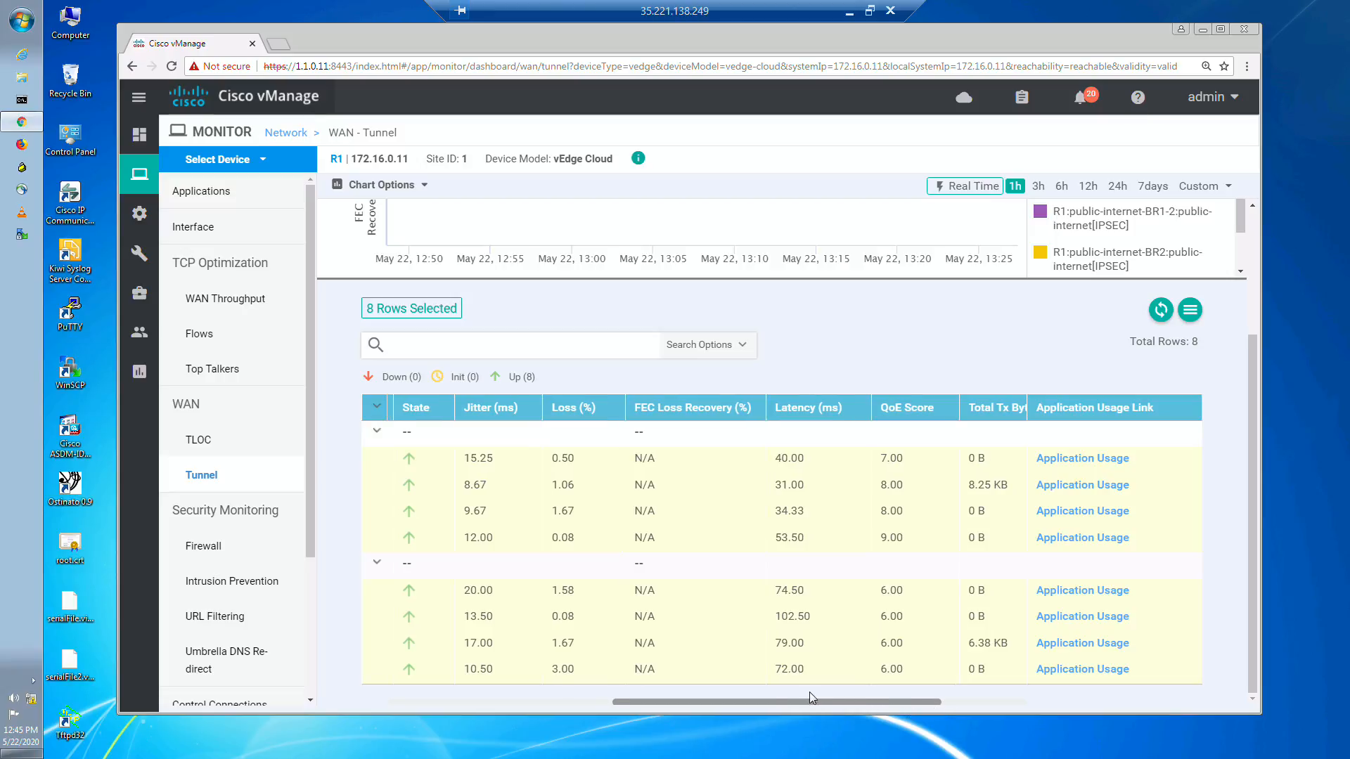
pyautogui.hscroll(-3, 693, 693)
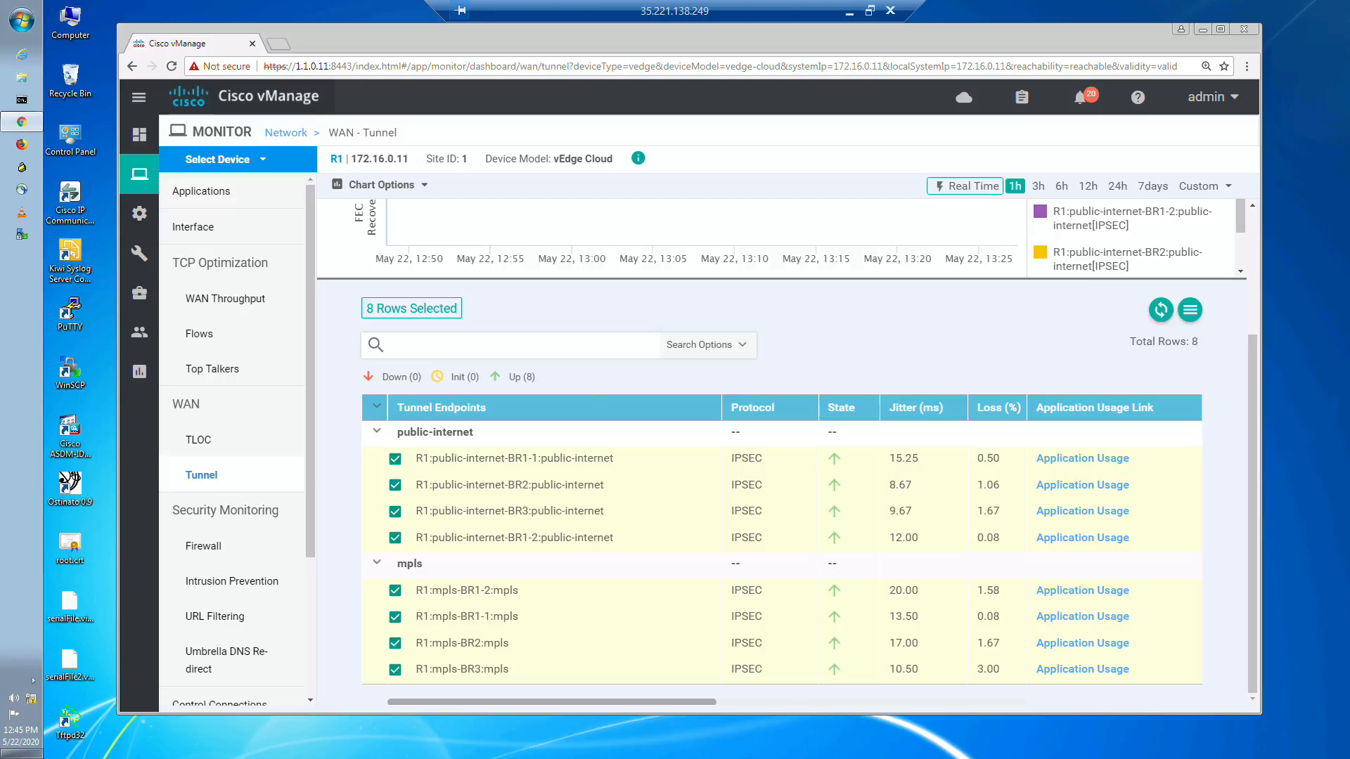
pyautogui.hscroll(2, 694, 555)
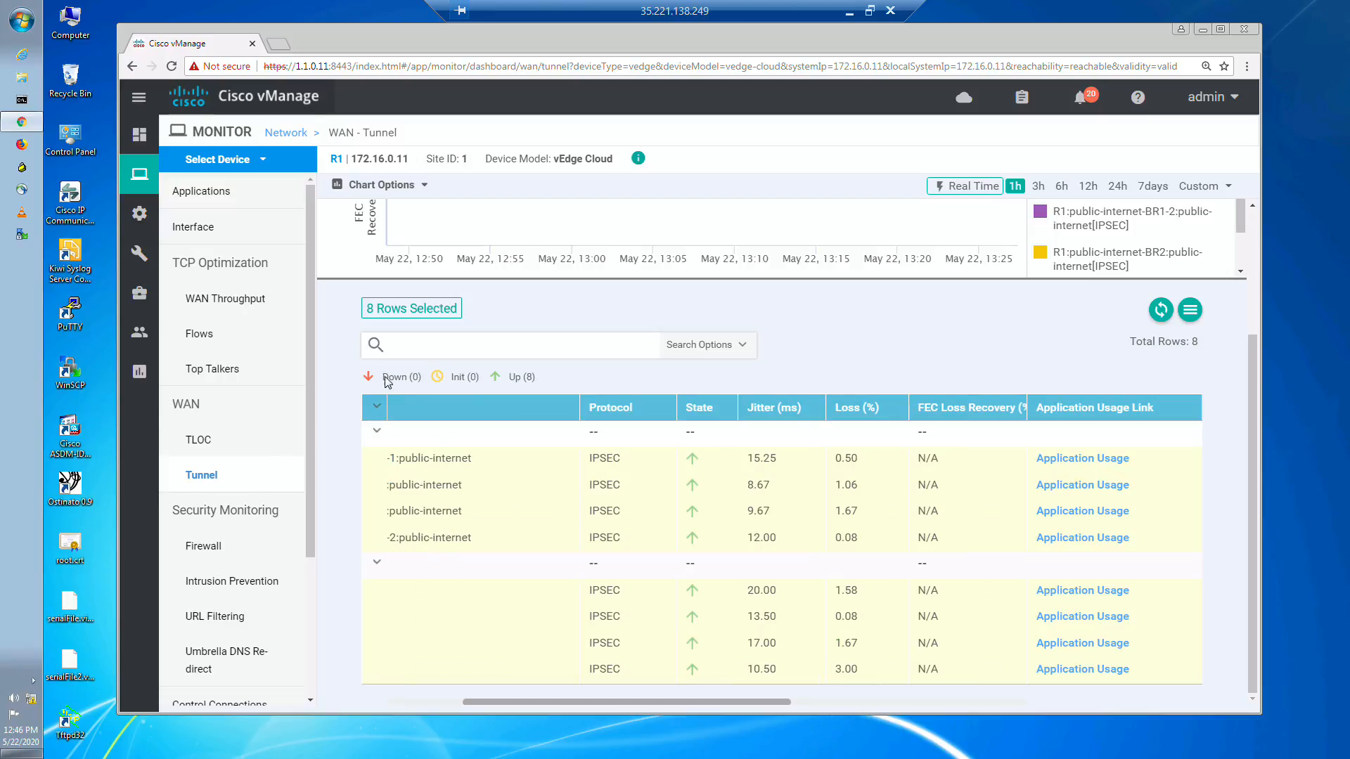
pyautogui.click(225, 443)
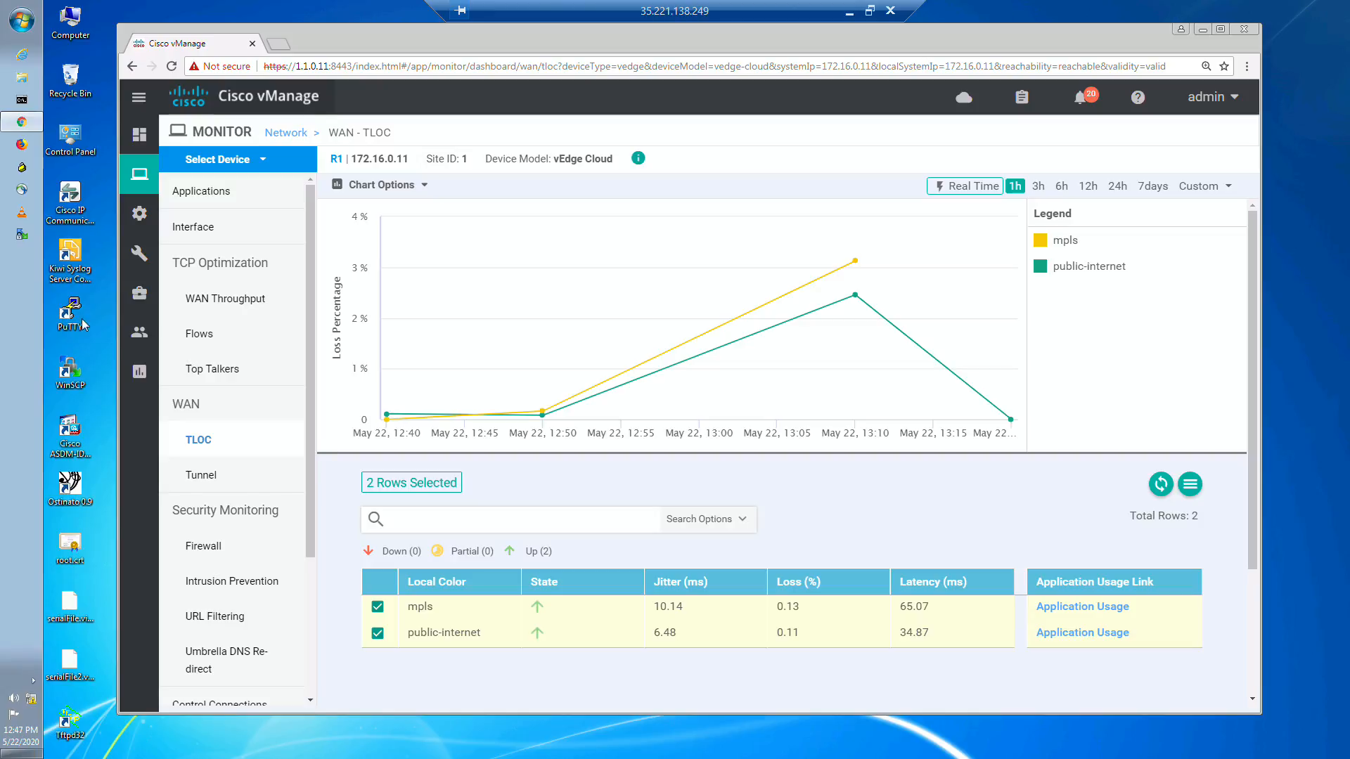
# Step: Start a new BFD feature template for the vEdge Cloud device model in the configuration templates
pyautogui.moveTo(142, 218)
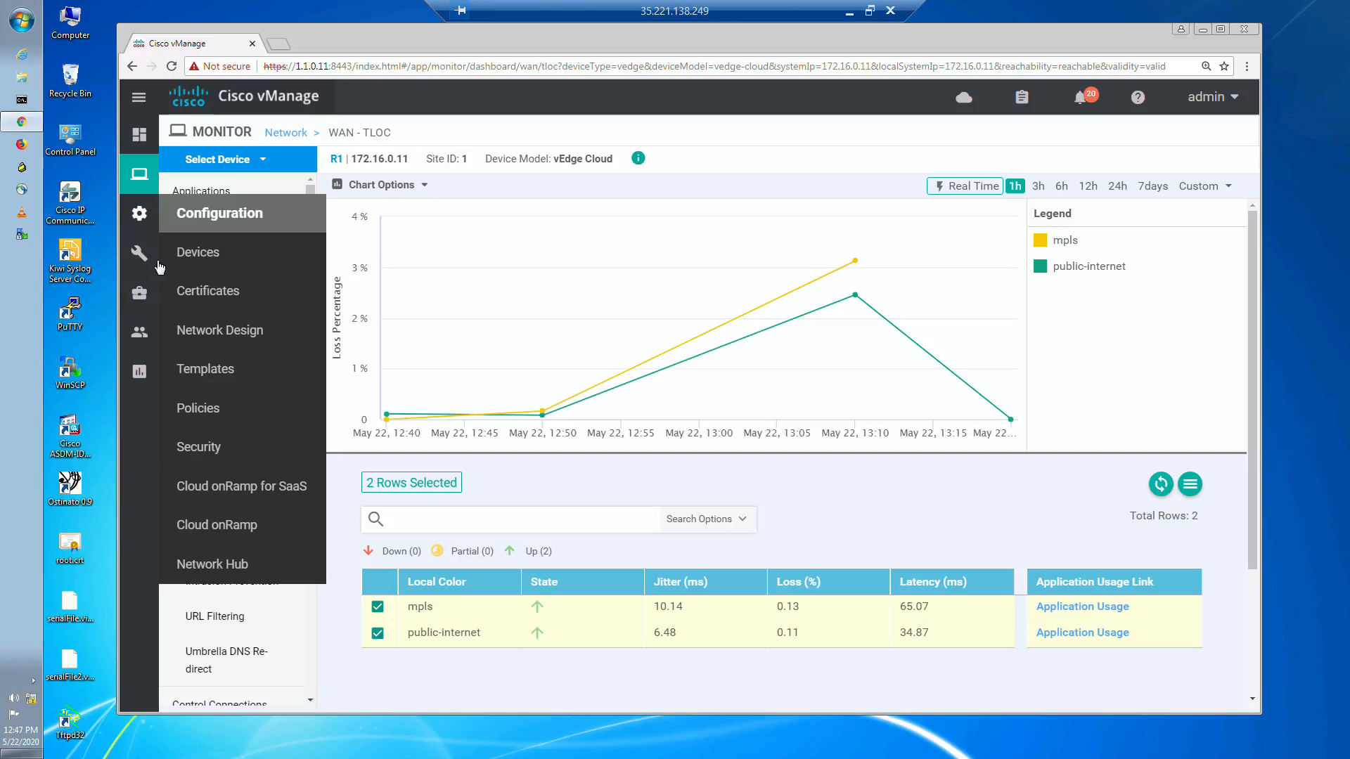
pyautogui.click(196, 370)
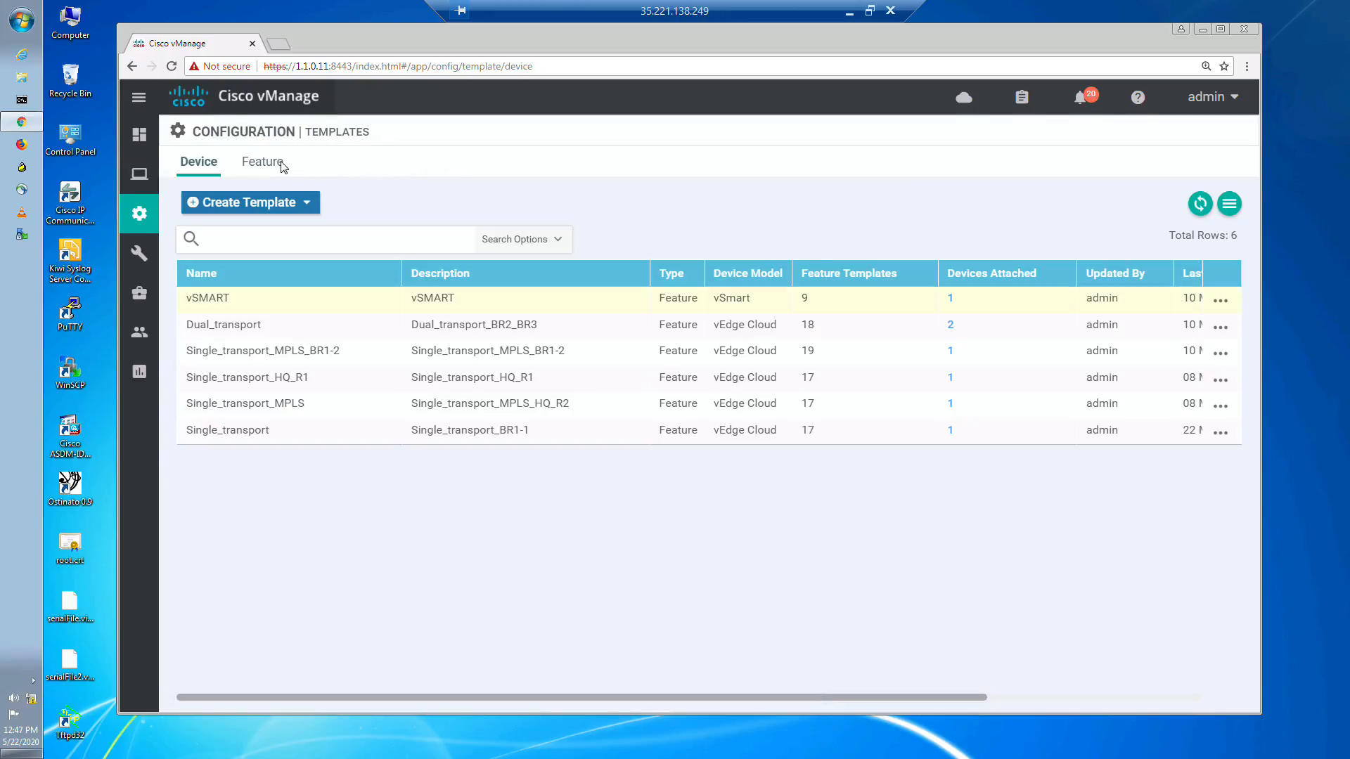
pyautogui.click(281, 166)
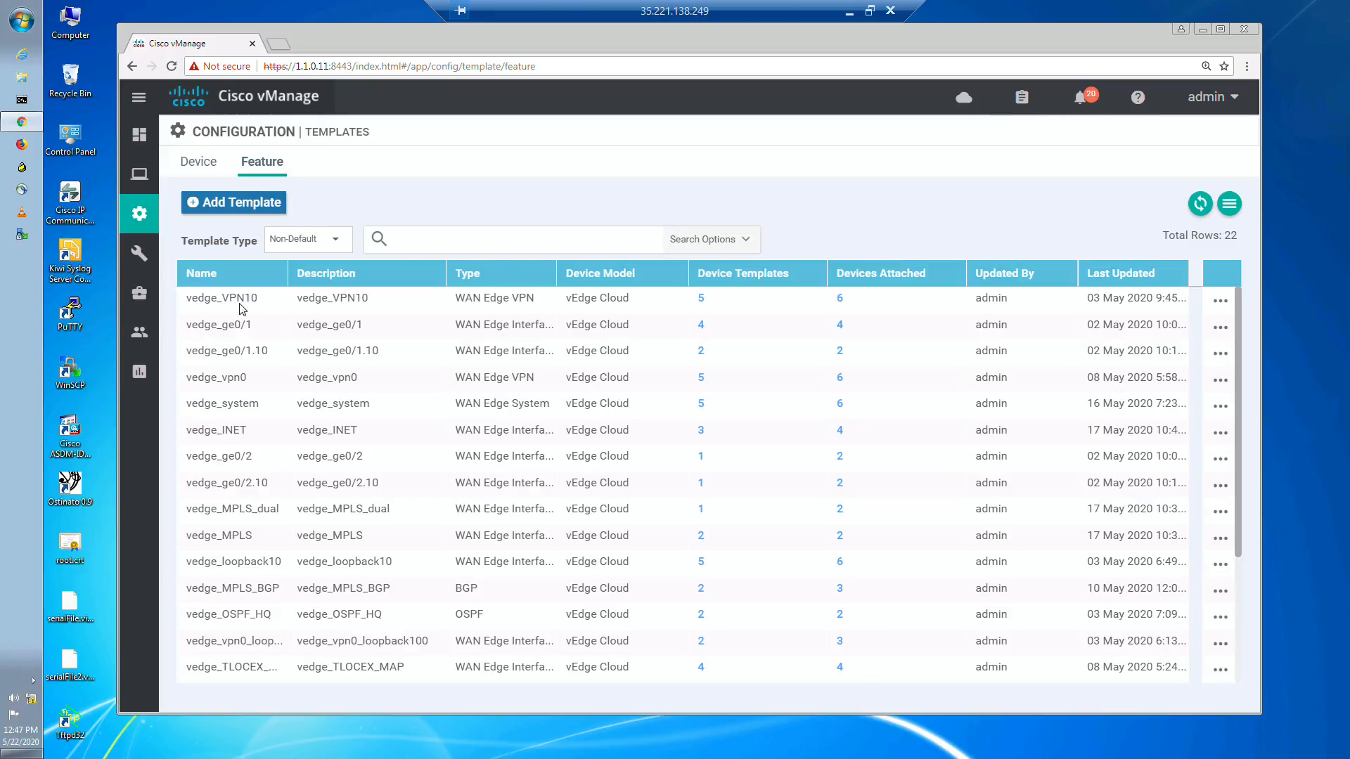
pyautogui.click(246, 202)
pyautogui.scroll(-15, 388, 357)
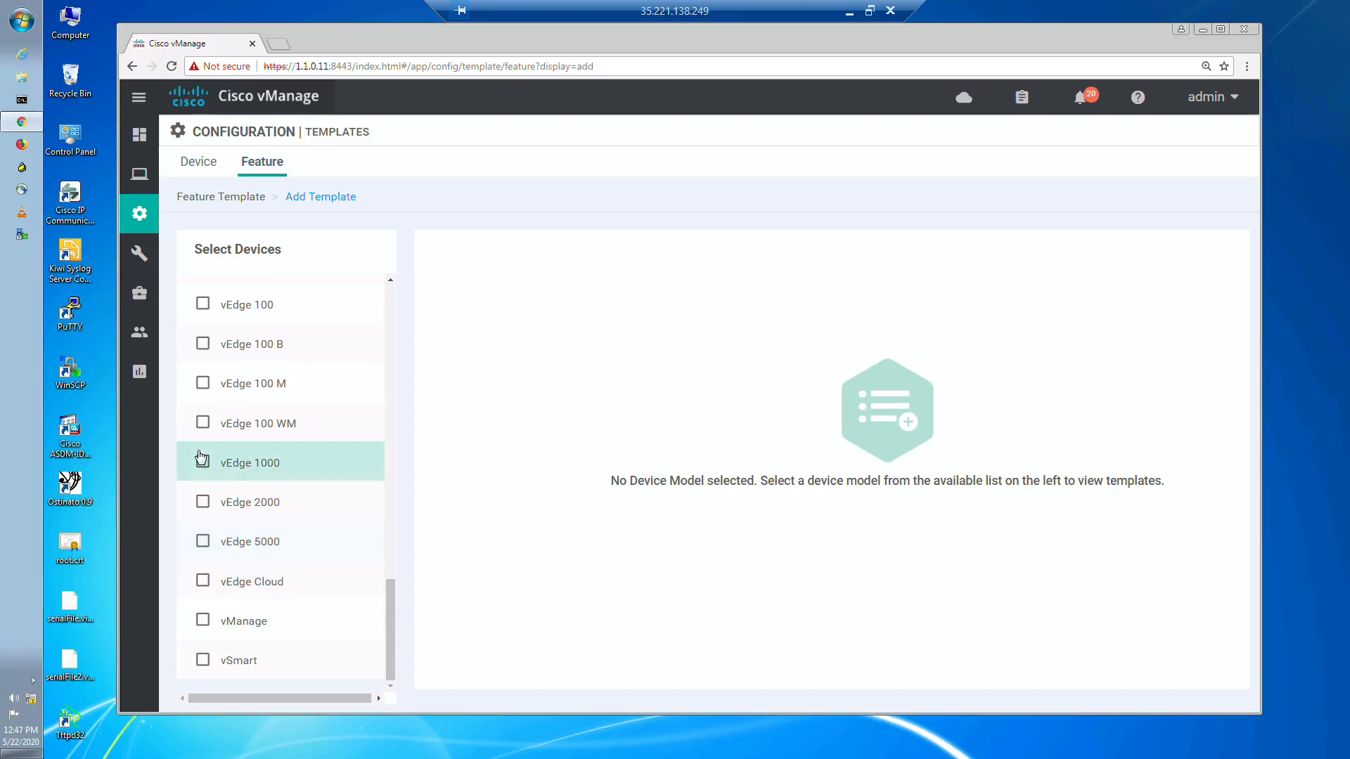
pyautogui.click(203, 580)
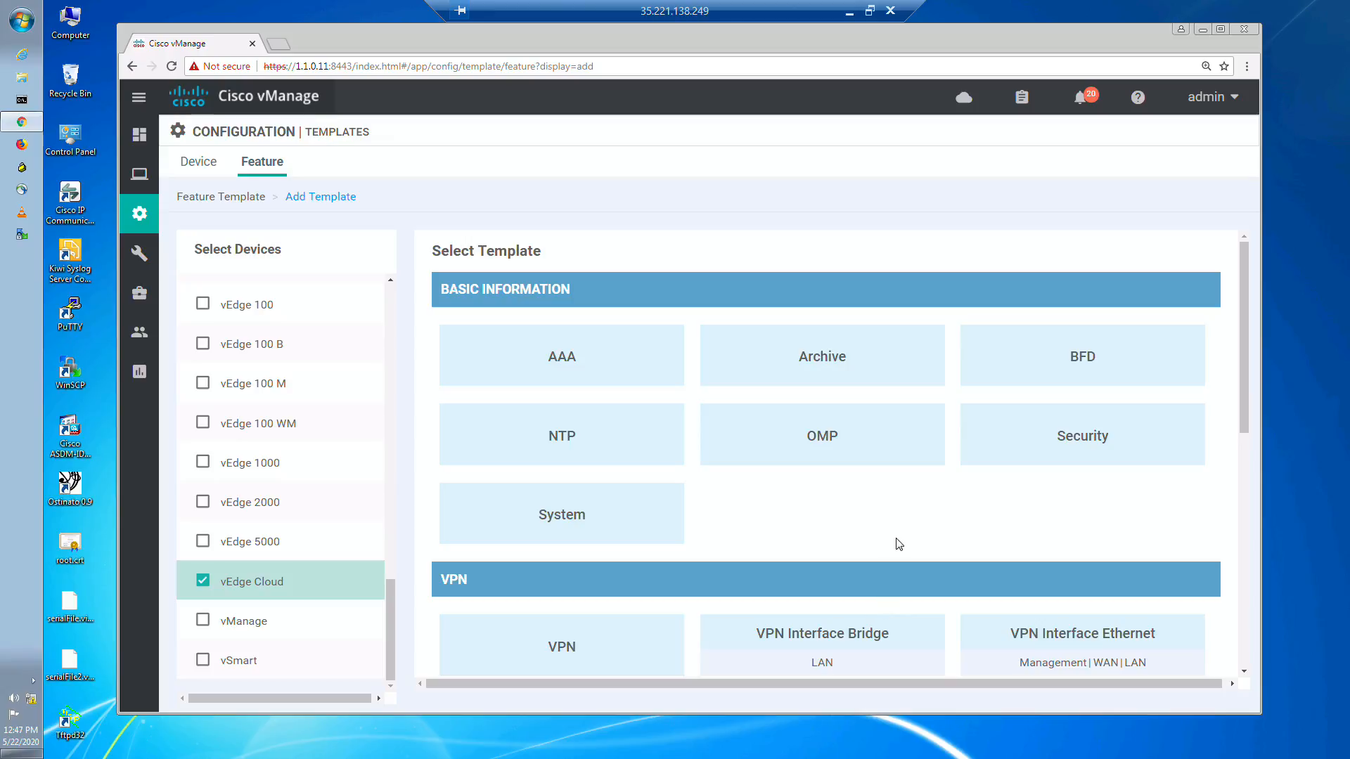
pyautogui.click(1094, 368)
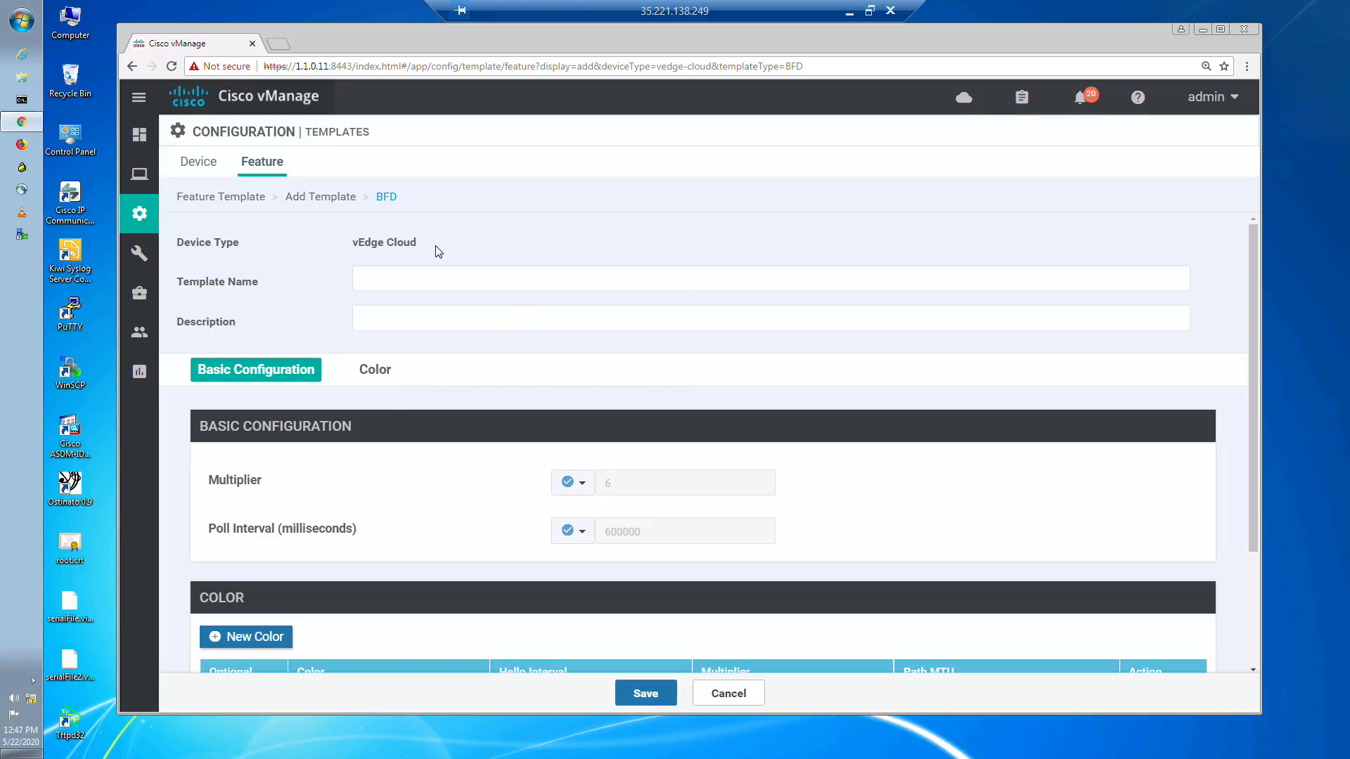
# Step: Name the BFD template vedge_BFD and use the same text as its description
pyautogui.click(447, 277)
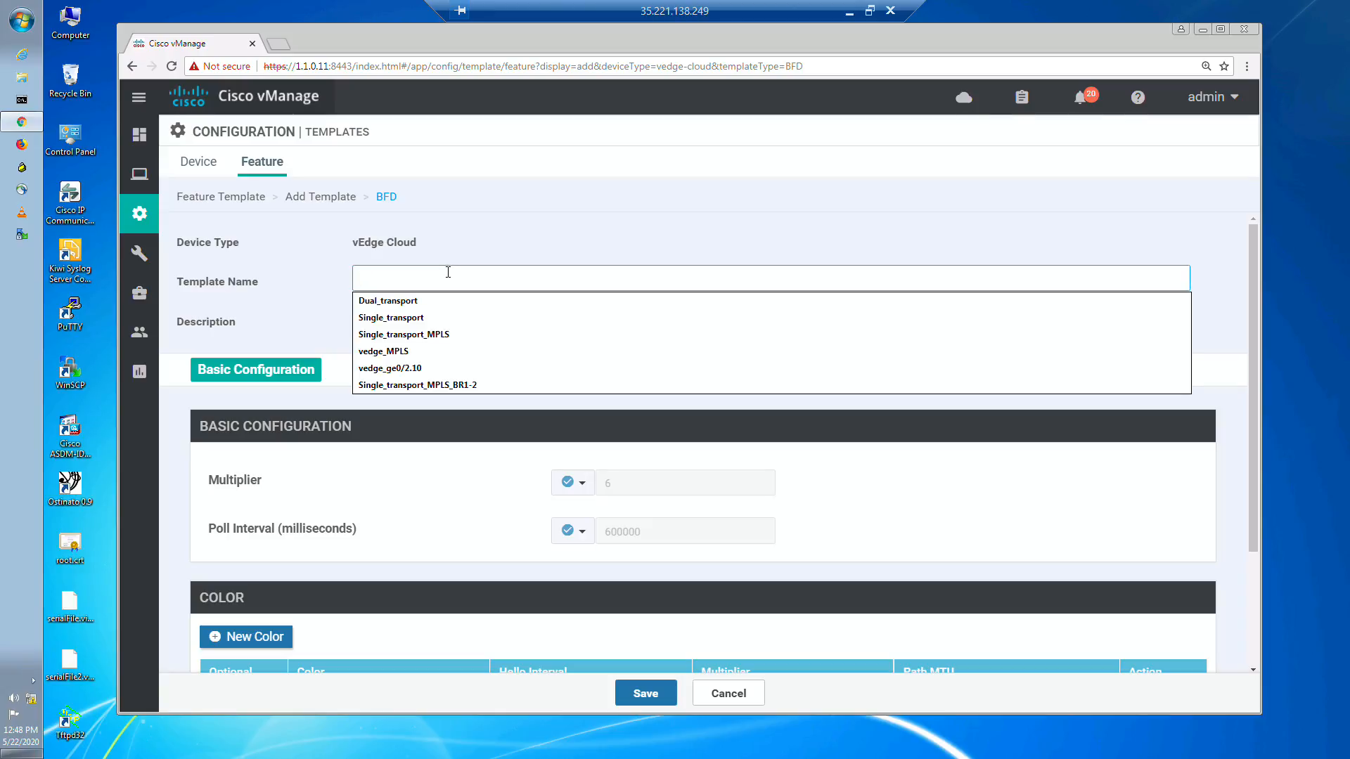
pyautogui.write('BFD_')
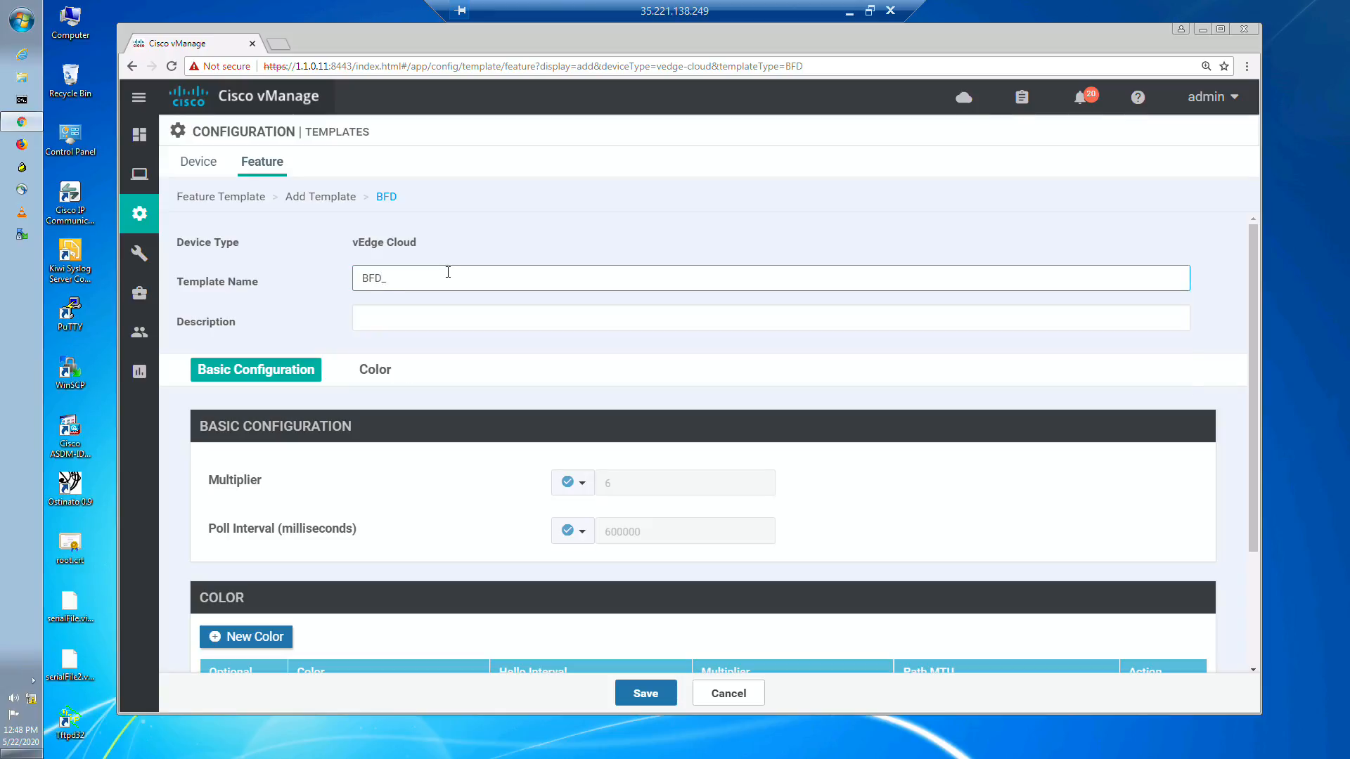
pyautogui.press('BackSpace')
pyautogui.press('BackSpace')
pyautogui.press('BackSpace')
pyautogui.press('BackSpace')
pyautogui.write('vedge')
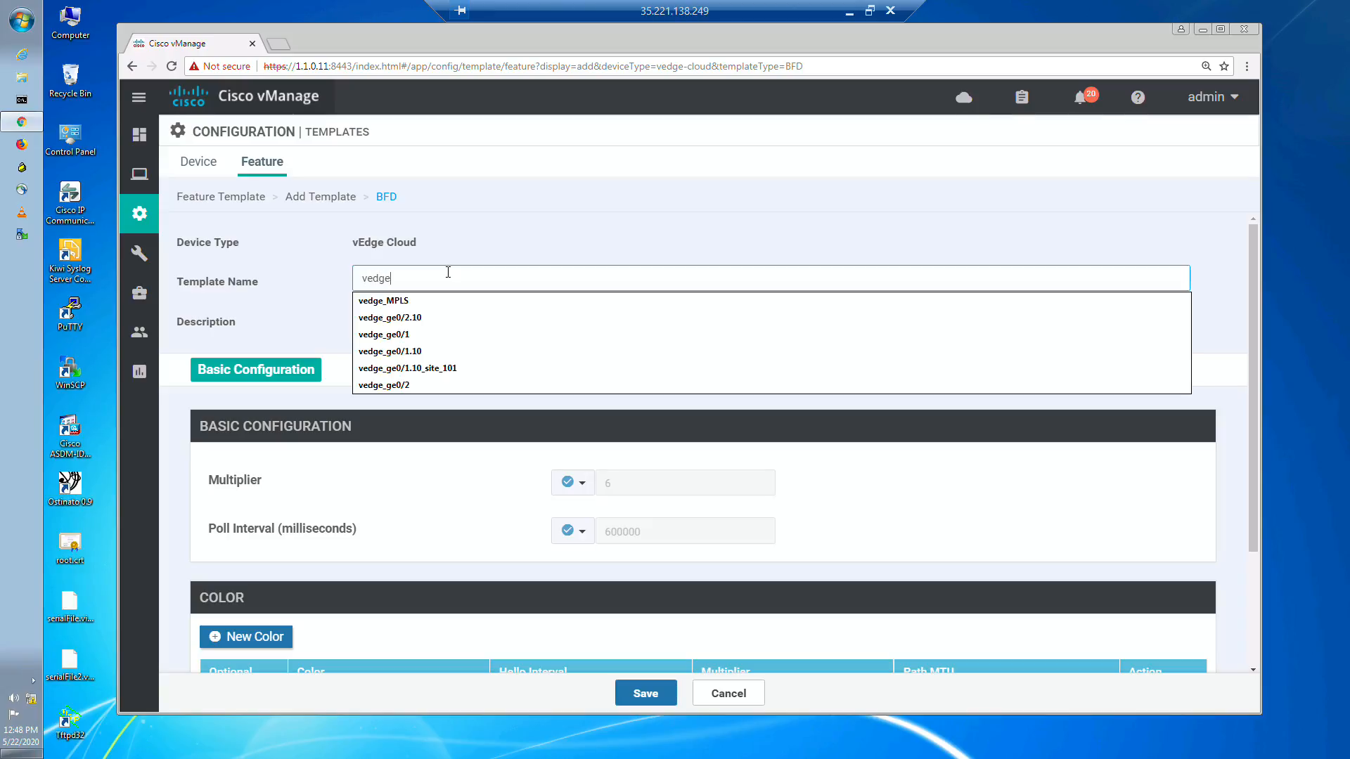
pyautogui.write('_')
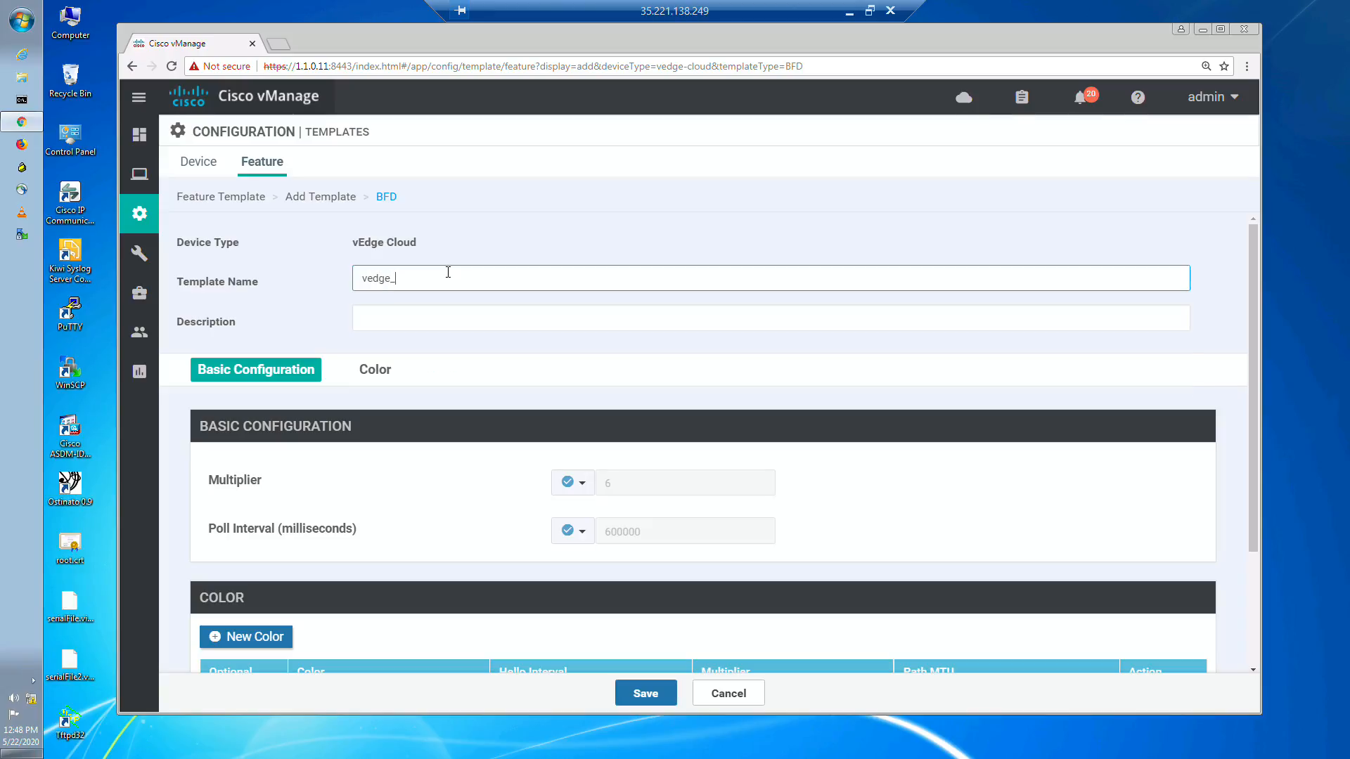
pyautogui.write('BFD')
pyautogui.hotkey('ctrl', 'a')
pyautogui.hotkey('ctrl', 'c')
pyautogui.click(414, 314)
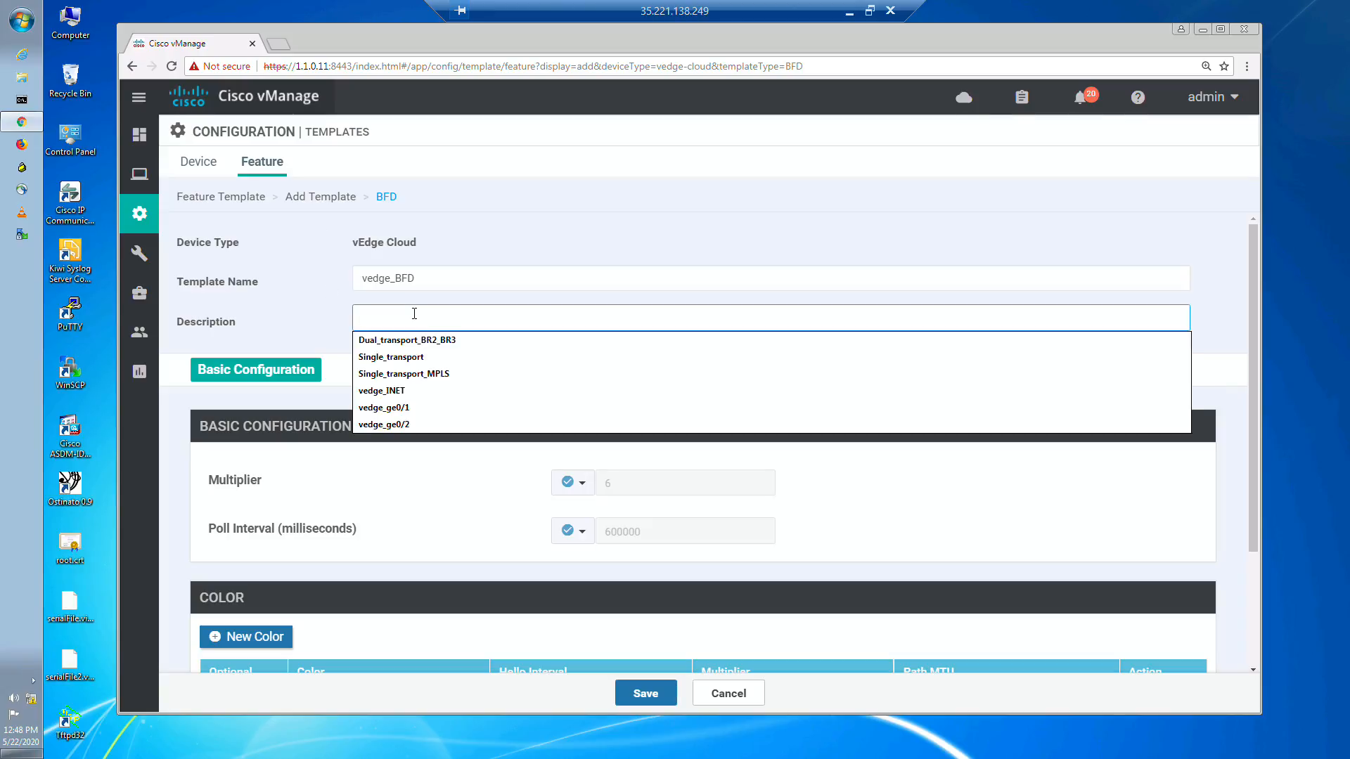
pyautogui.hotkey('ctrl', 'v')
pyautogui.click(518, 247)
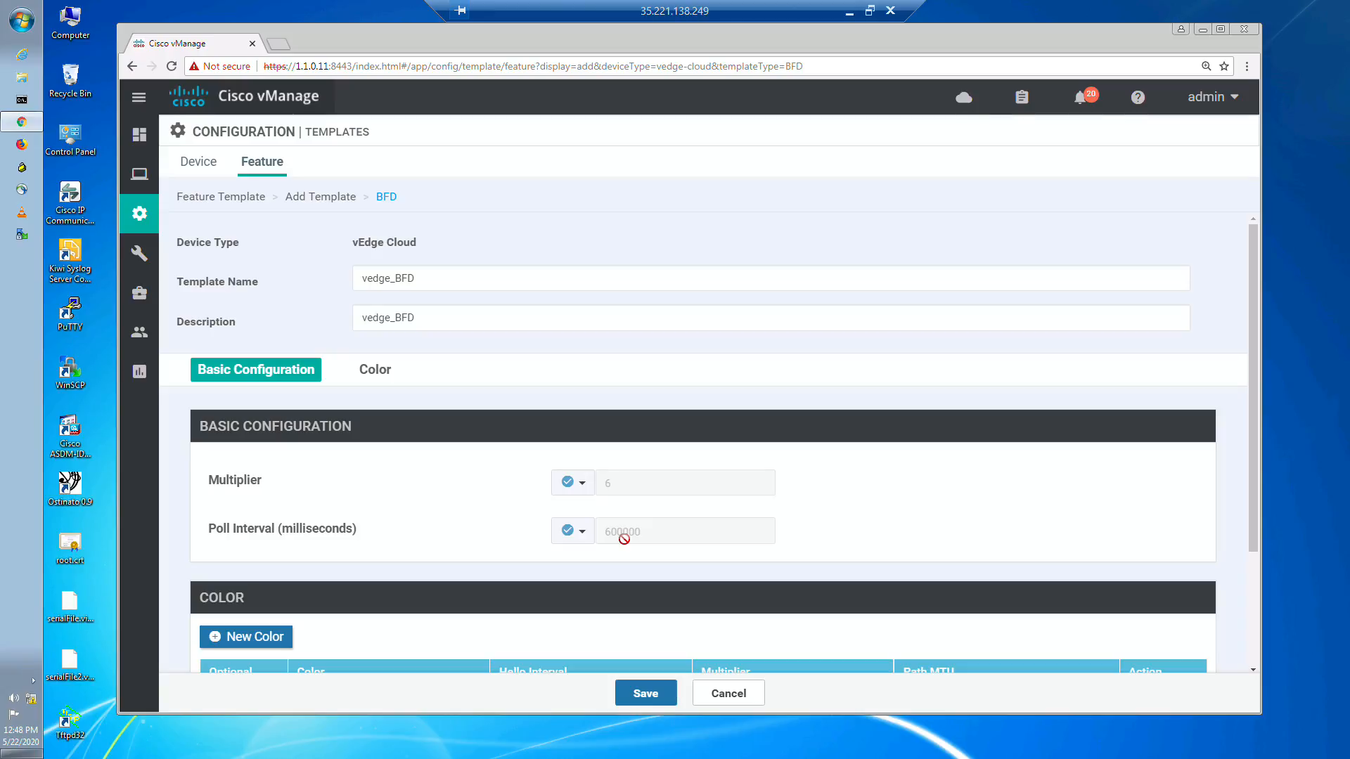
# Step: Set the BFD template's poll interval to a global value of 10000 milliseconds and view its color section
pyautogui.click(585, 535)
pyautogui.click(588, 559)
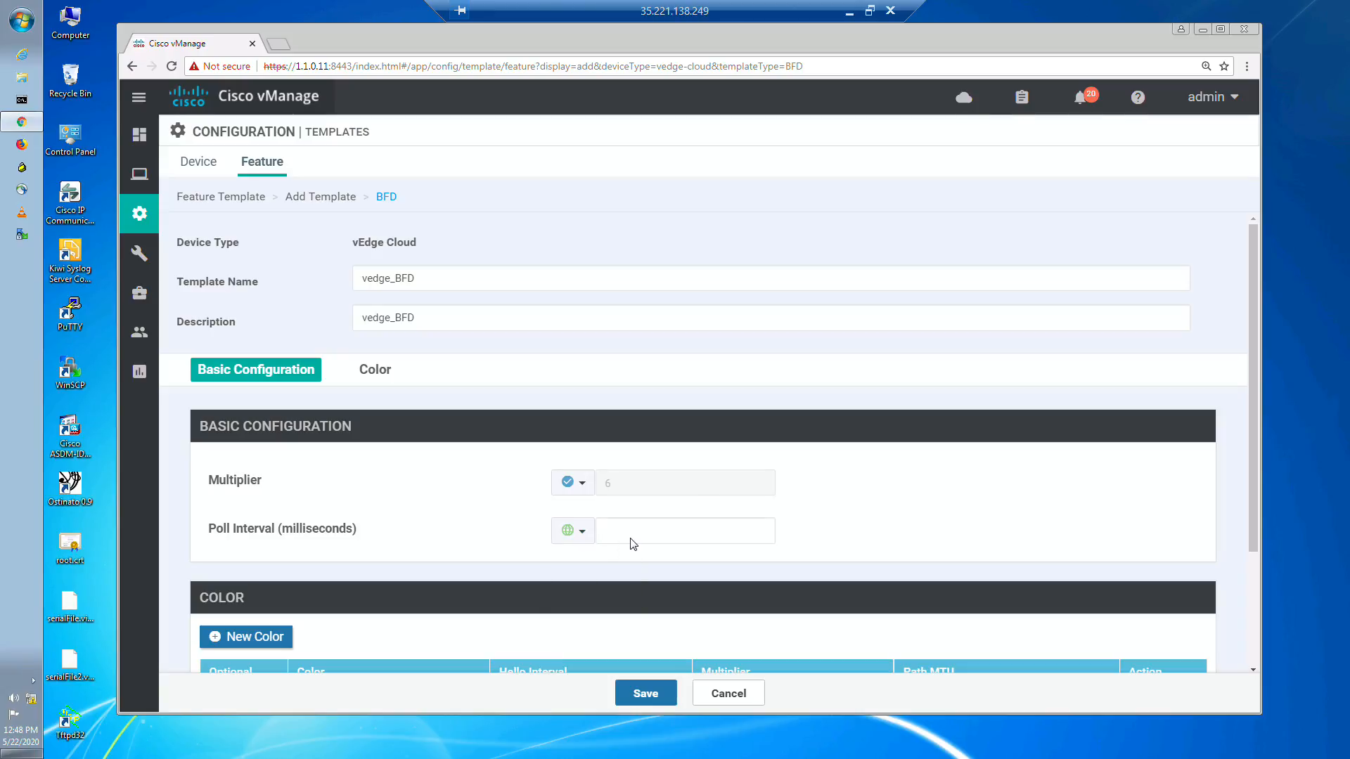
pyautogui.click(637, 533)
pyautogui.write('10000')
pyautogui.click(422, 549)
pyautogui.scroll(-1, 290, 491)
pyautogui.scroll(-1, 290, 491)
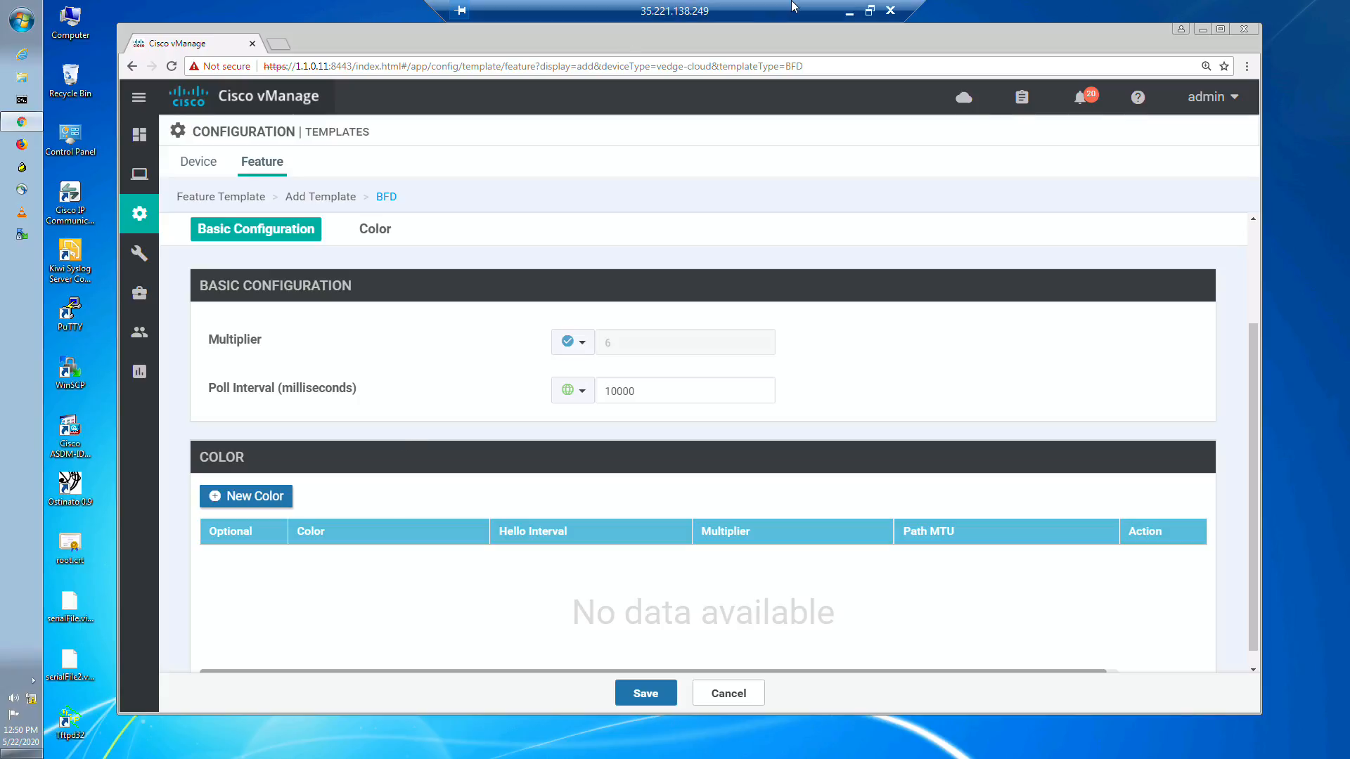
# Step: Switch to Microsoft Whiteboard to review the AAR and BFD notes, and return to the BFD template in the remote desktop session
pyautogui.click(849, 11)
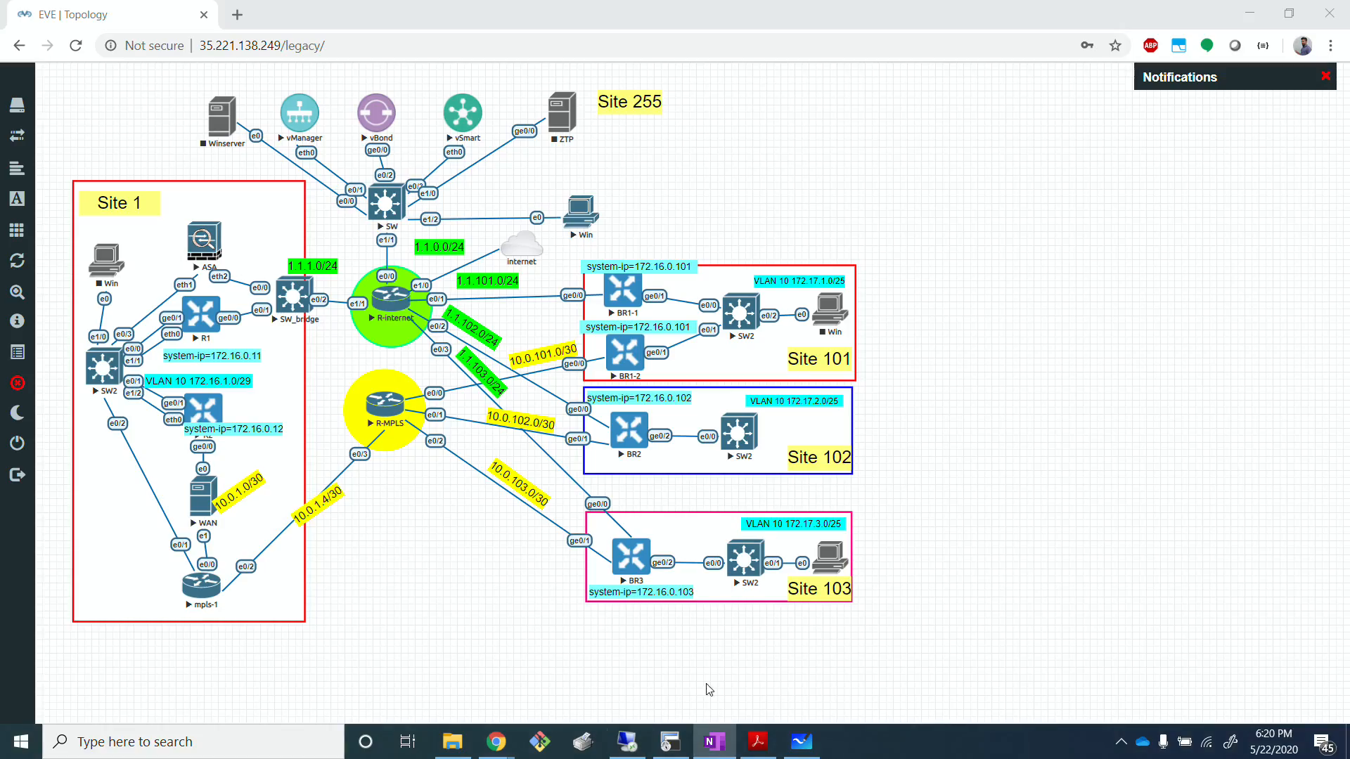
pyautogui.click(802, 741)
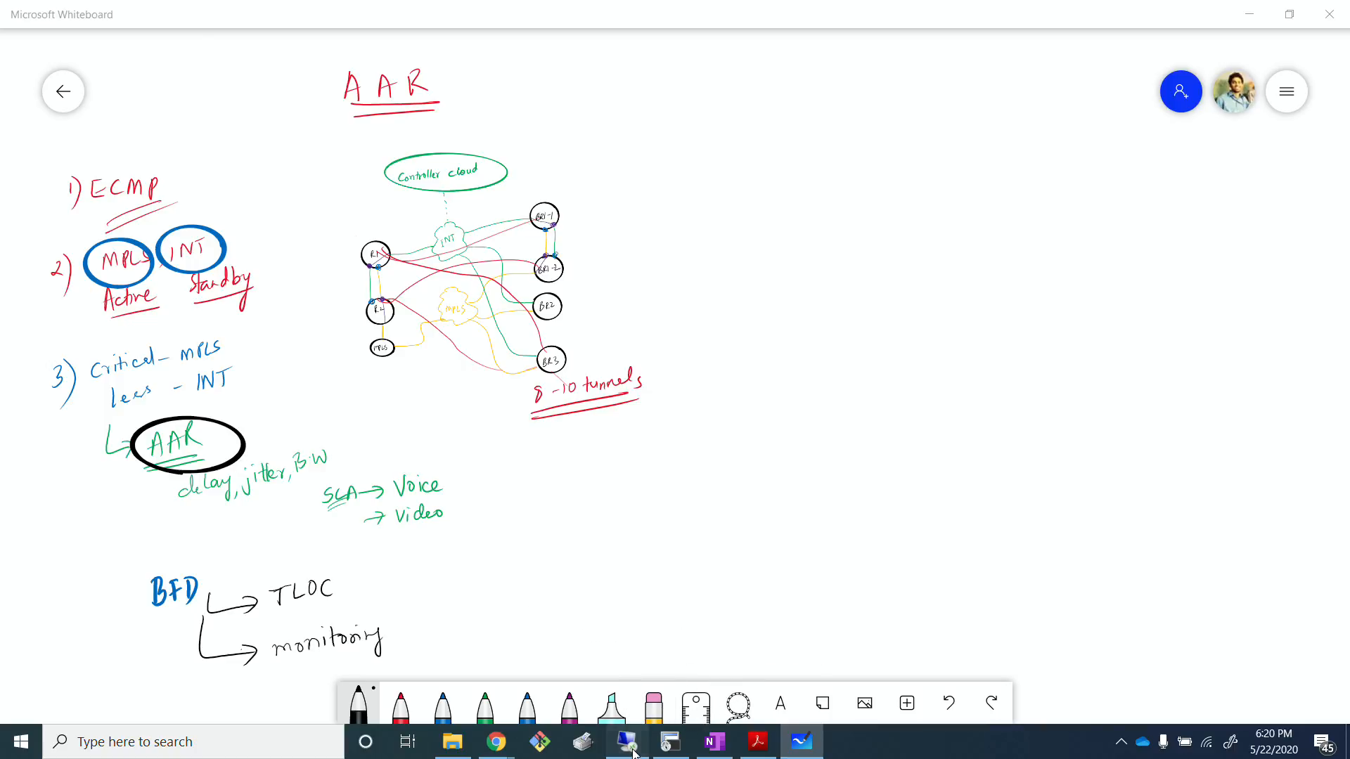
pyautogui.hotkey('alt', 'Tab')
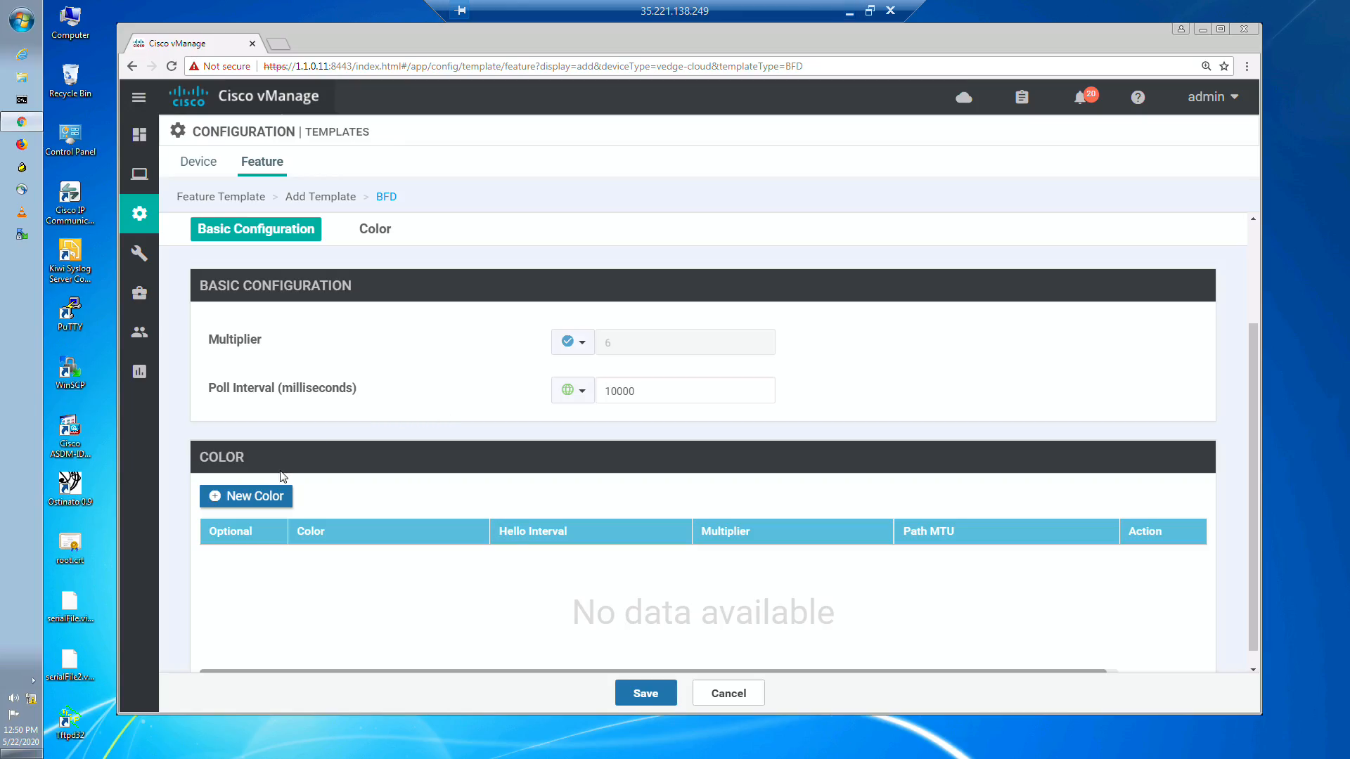
# Step: Start a new color entry in the BFD template and choose MPLS as its color
pyautogui.click(266, 497)
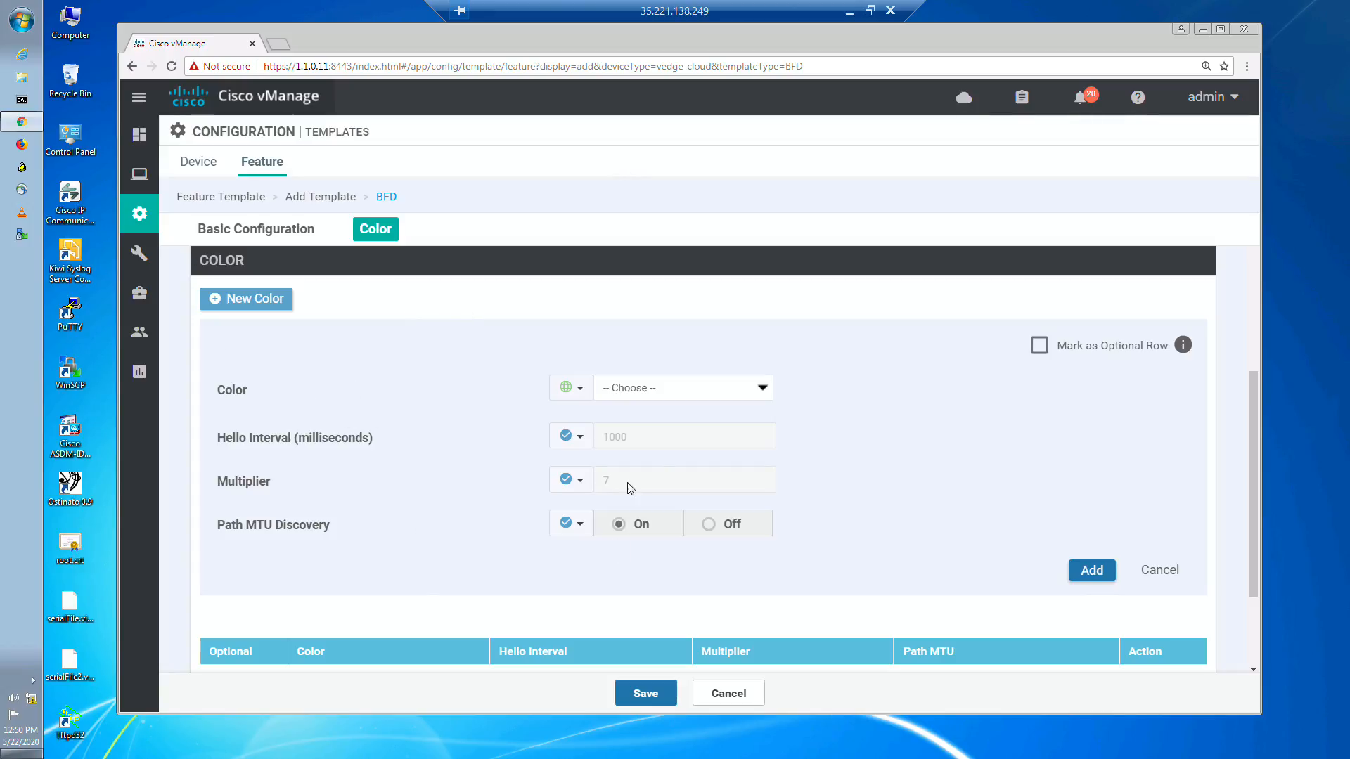
pyautogui.click(655, 389)
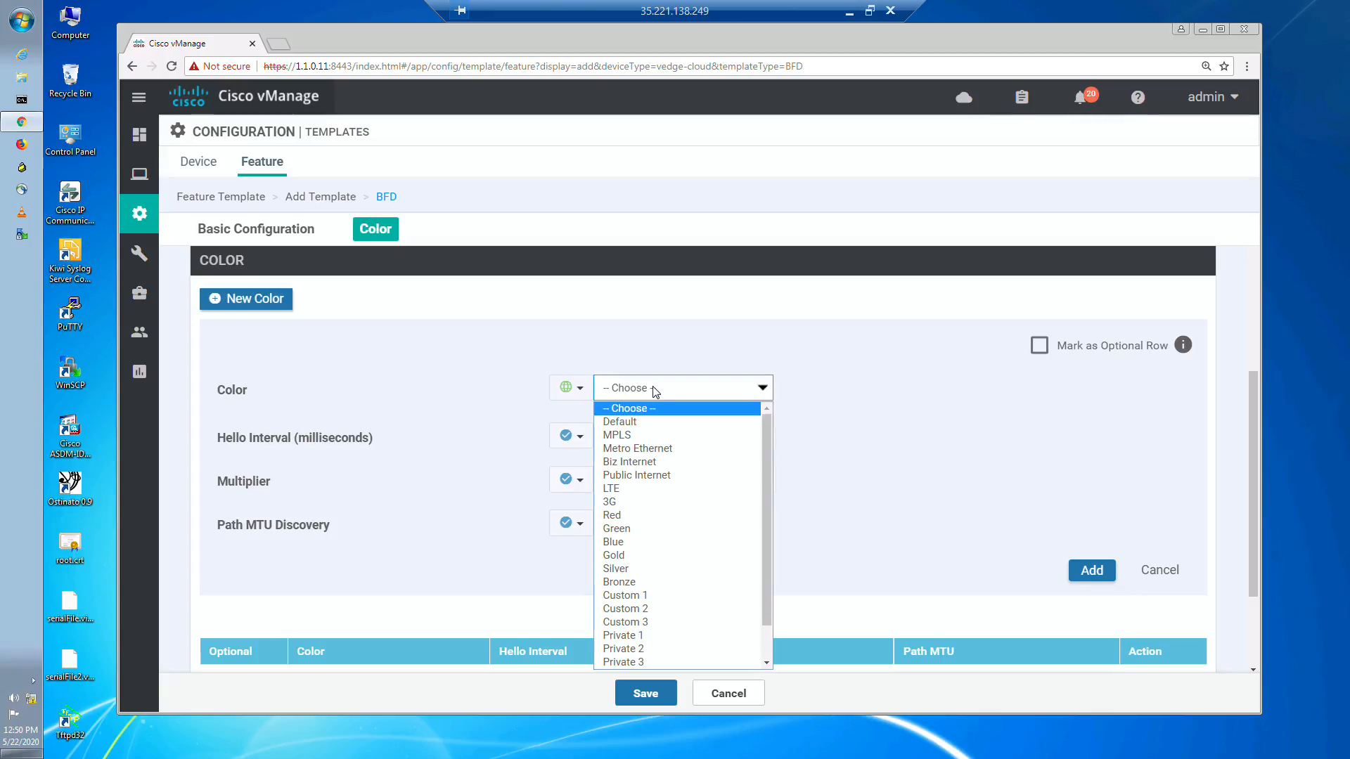
pyautogui.press('Down')
pyautogui.press('Down')
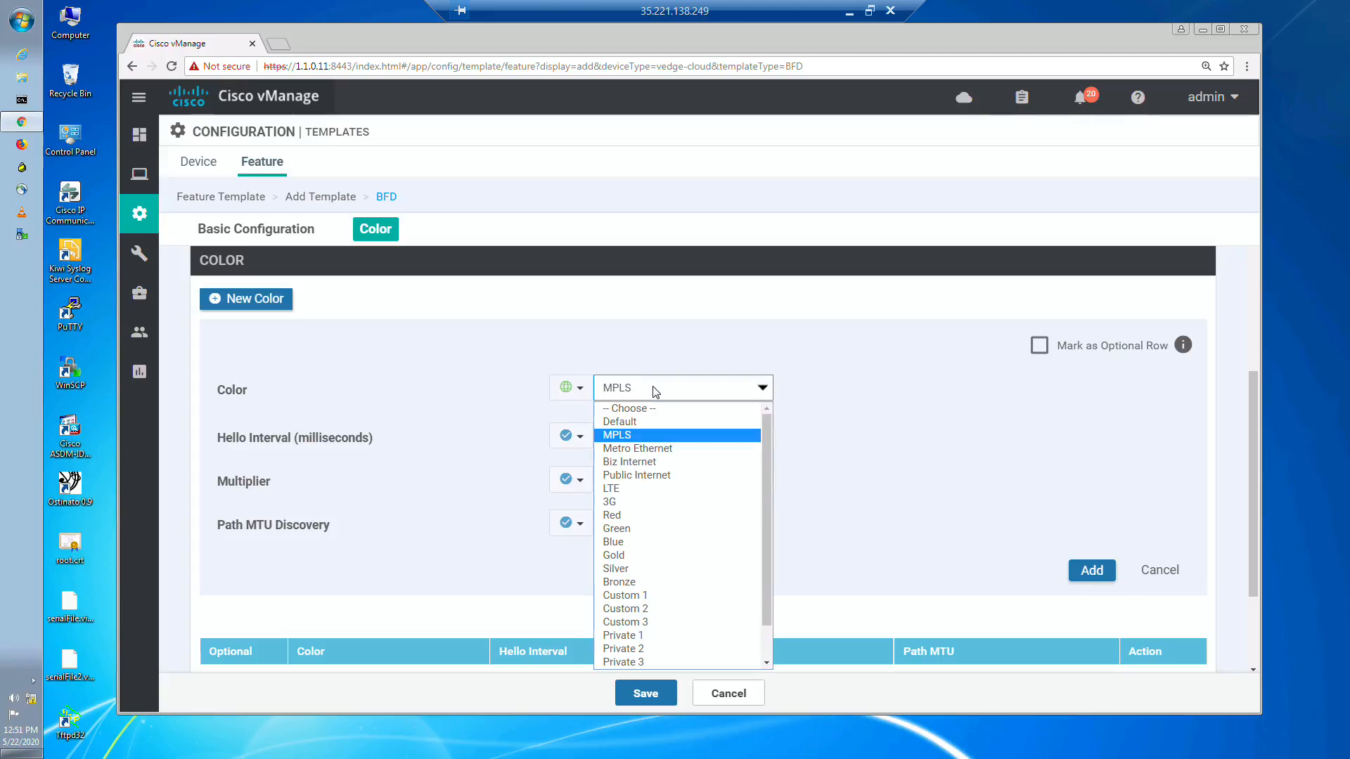
pyautogui.click(642, 436)
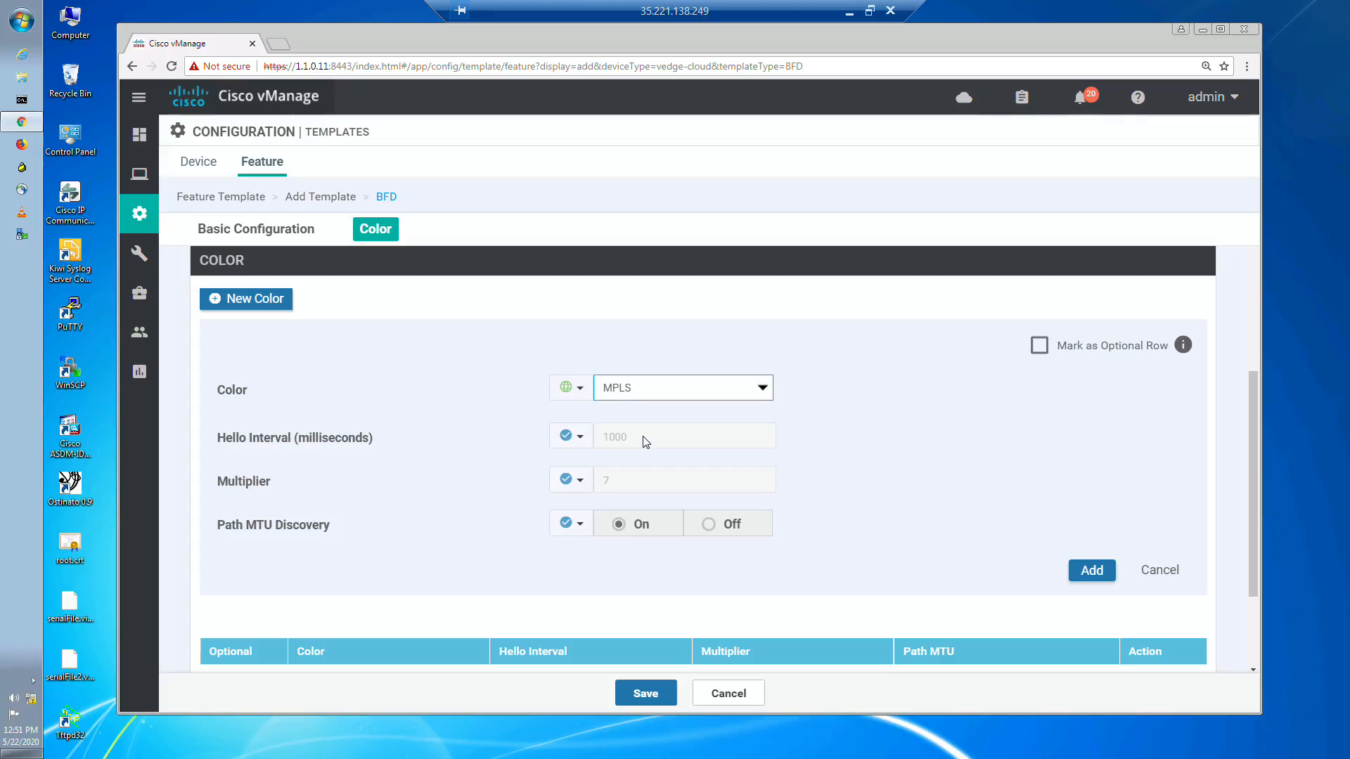
# Step: Set the MPLS color's hello interval to a global value of 500 milliseconds
pyautogui.click(581, 437)
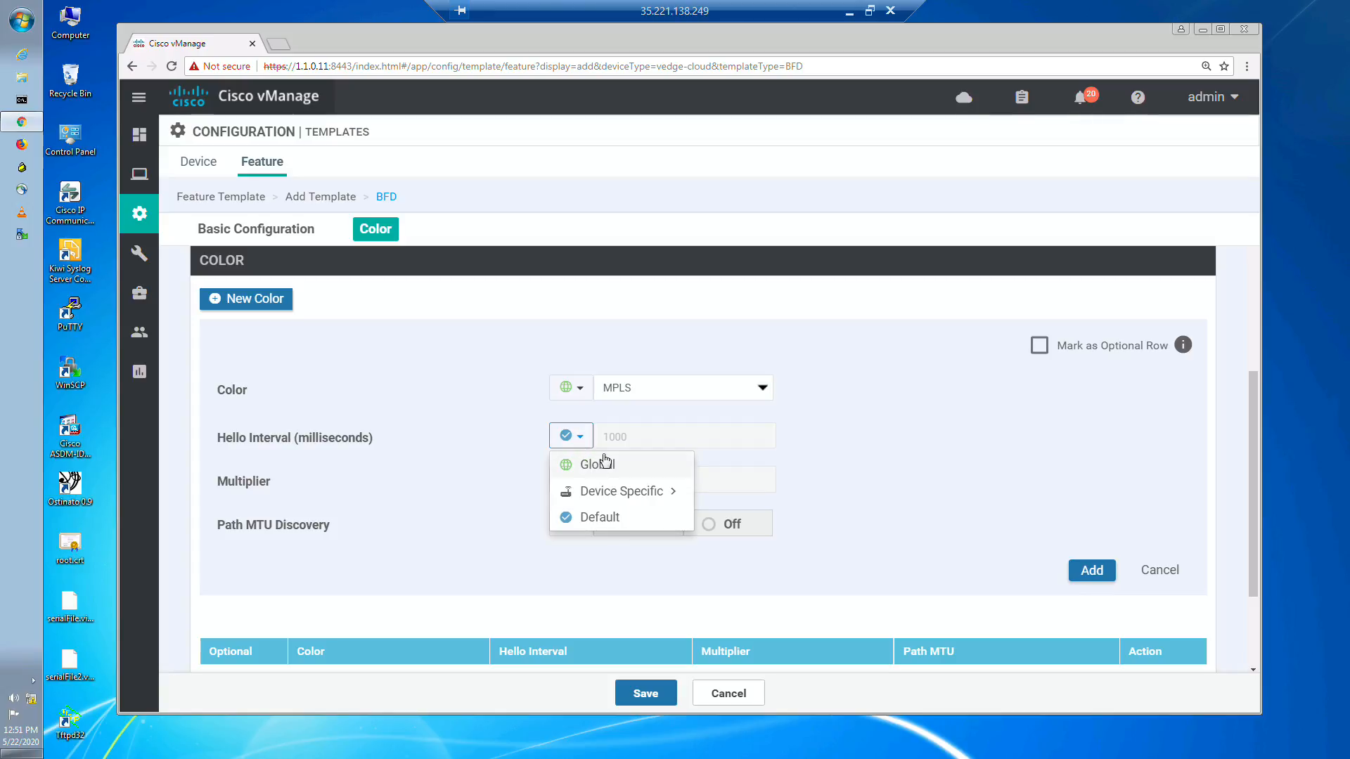
pyautogui.click(604, 463)
pyautogui.click(626, 436)
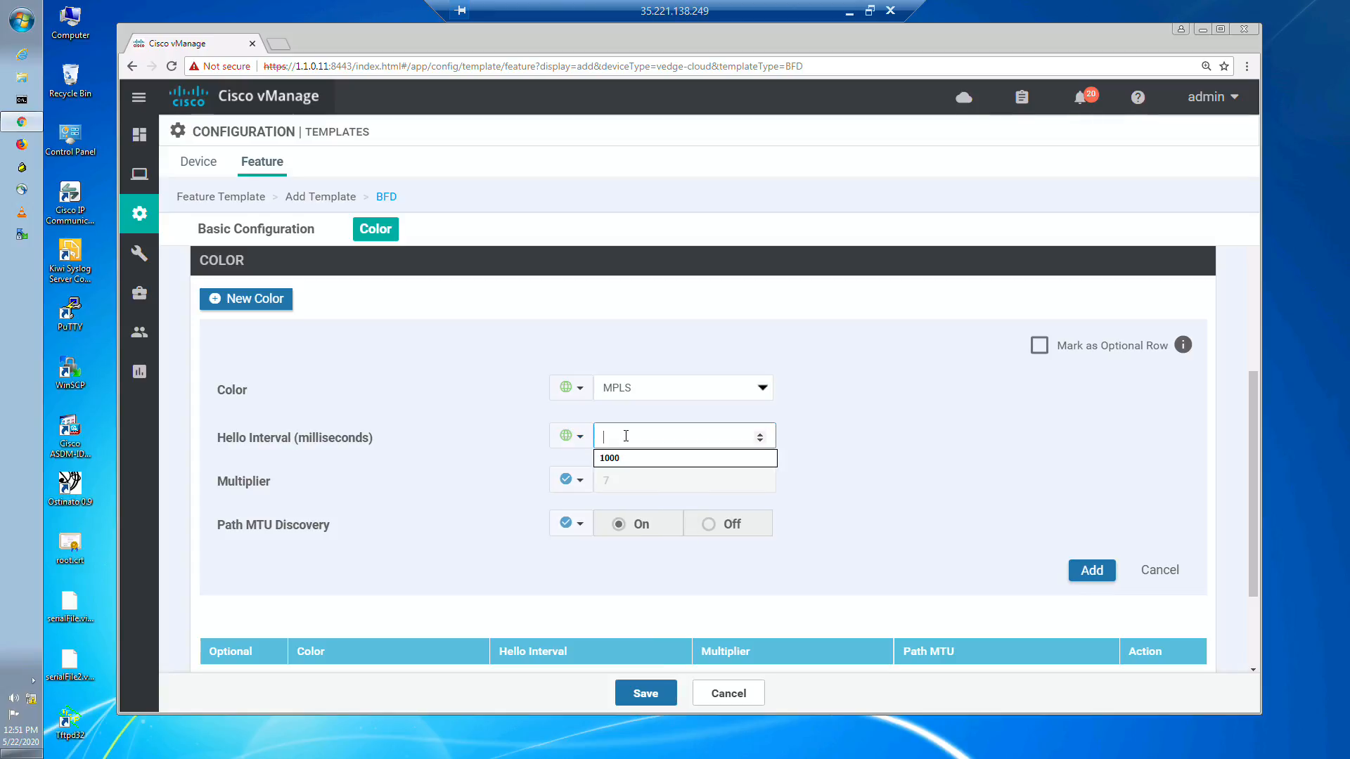
pyautogui.write('500')
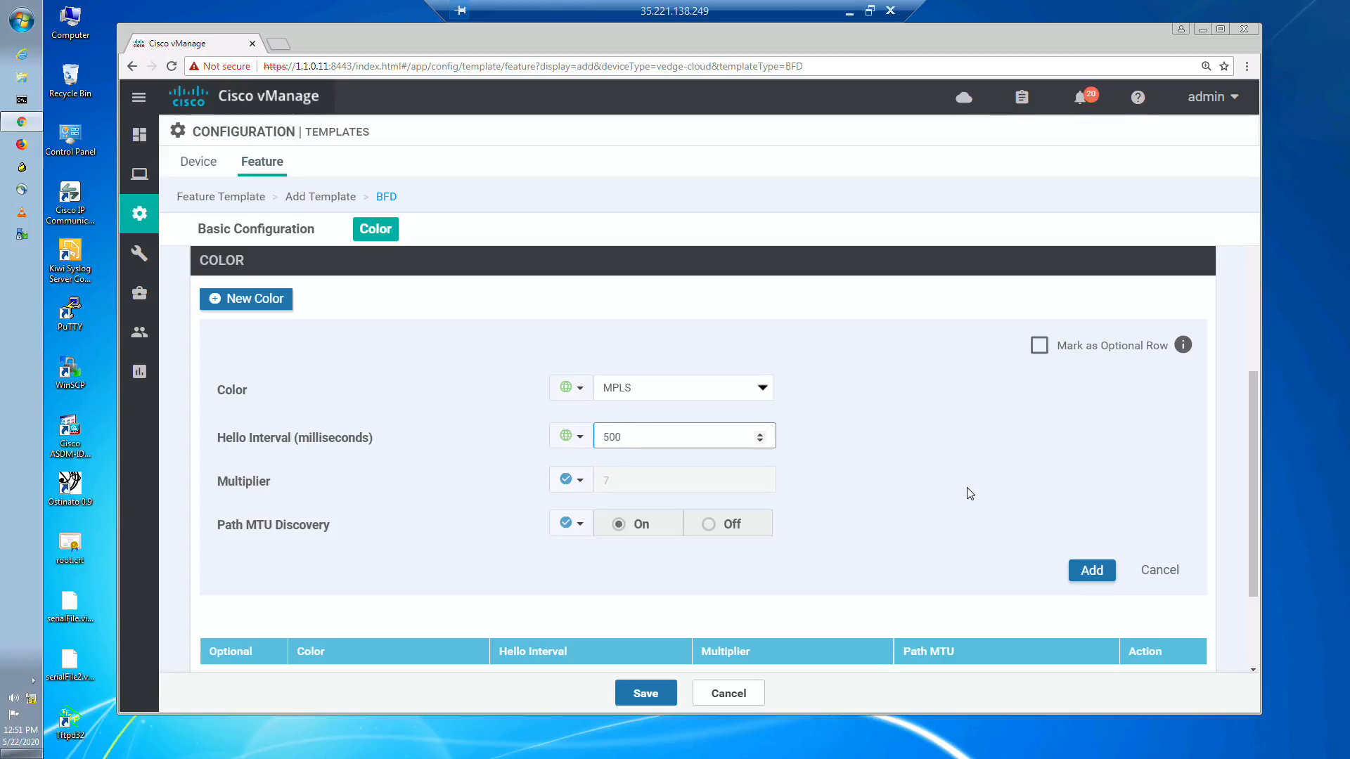
pyautogui.click(970, 493)
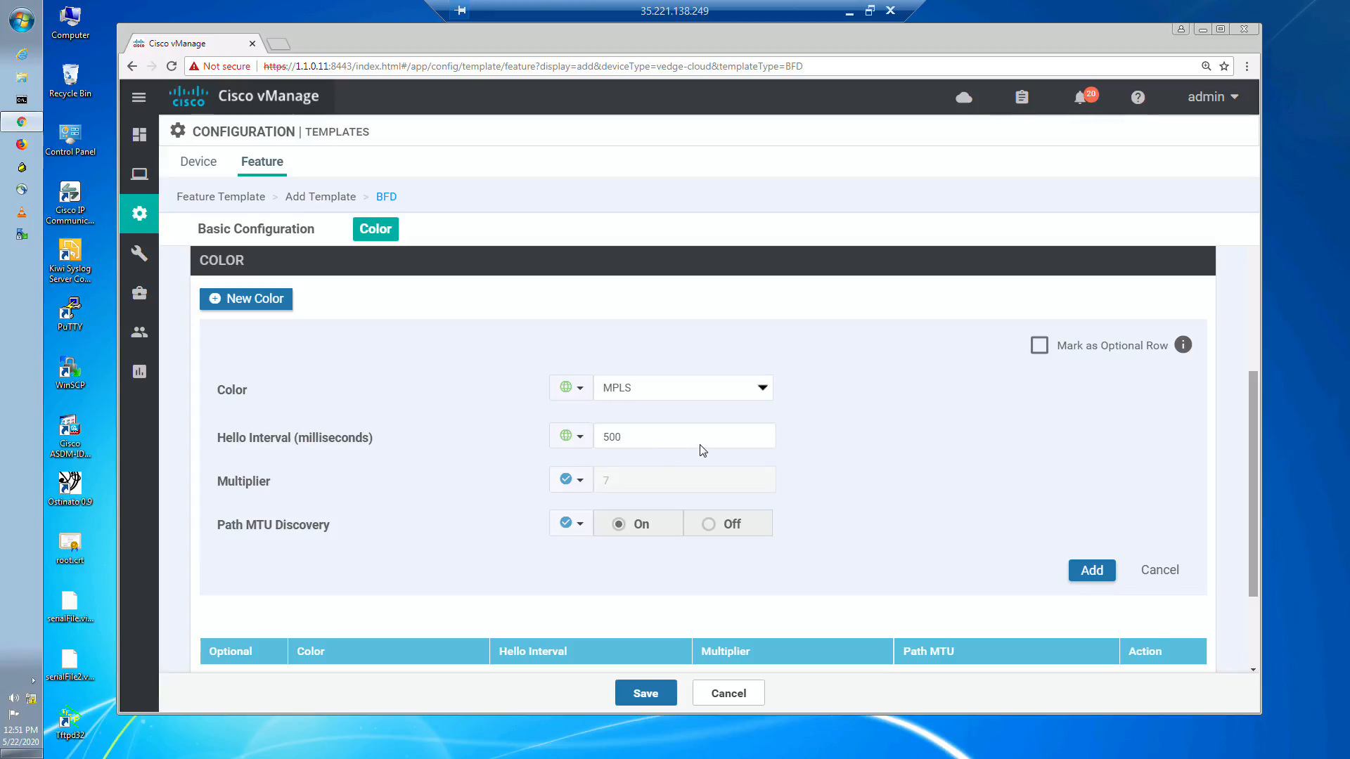
# Step: Set the MPLS color's multiplier to a global value of 5
pyautogui.click(583, 482)
pyautogui.click(597, 507)
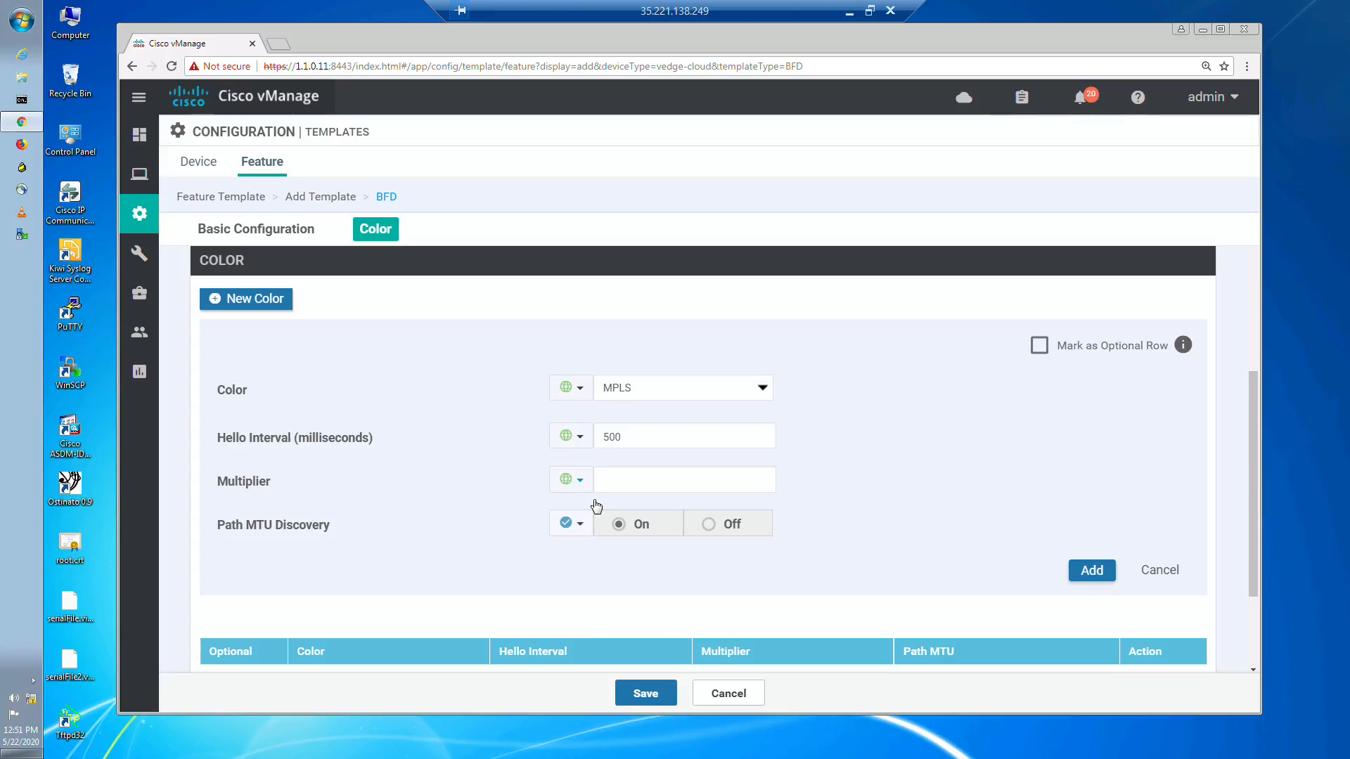
pyautogui.click(625, 474)
pyautogui.write('5')
pyautogui.click(917, 536)
# Step: Add the MPLS color entry to the BFD template and save the template
pyautogui.moveTo(1251, 537); pyautogui.dragTo(1251, 538)
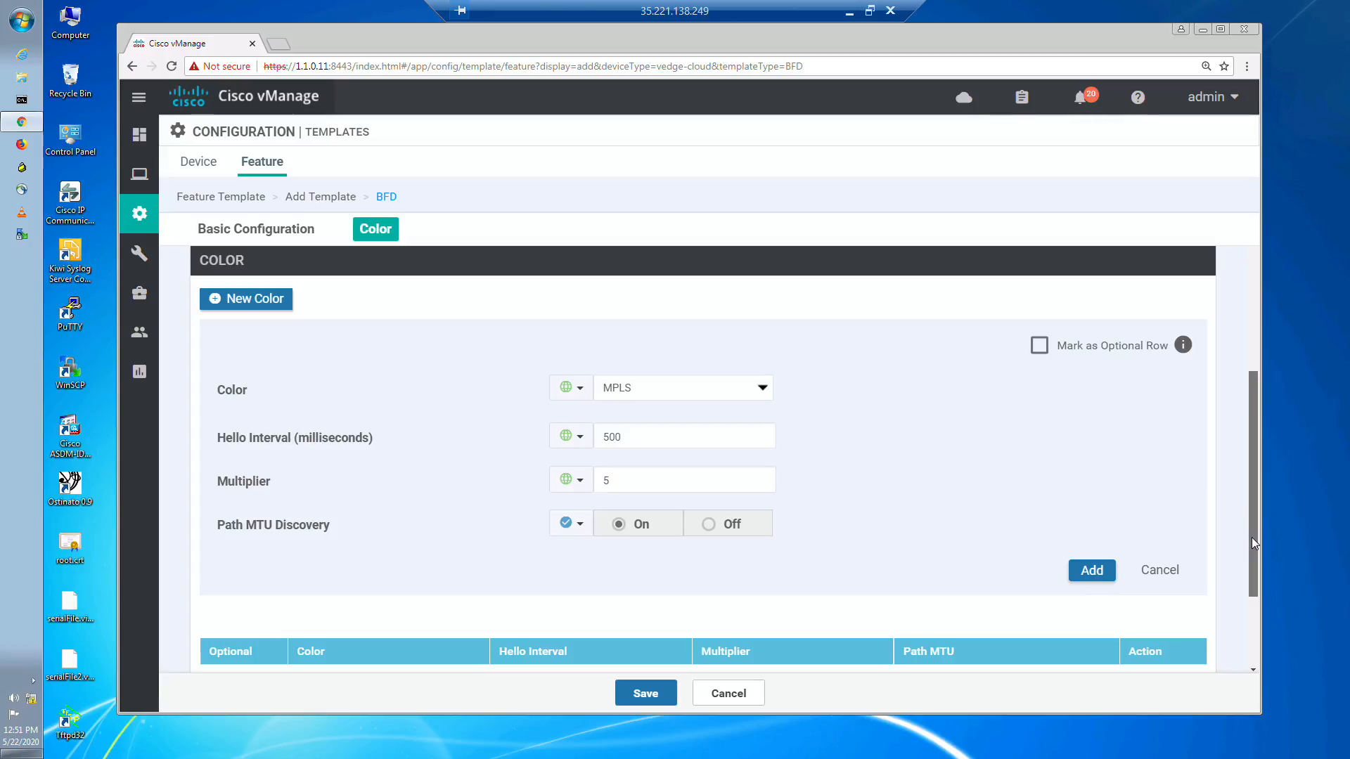
pyautogui.moveTo(1251, 537); pyautogui.dragTo(1252, 537)
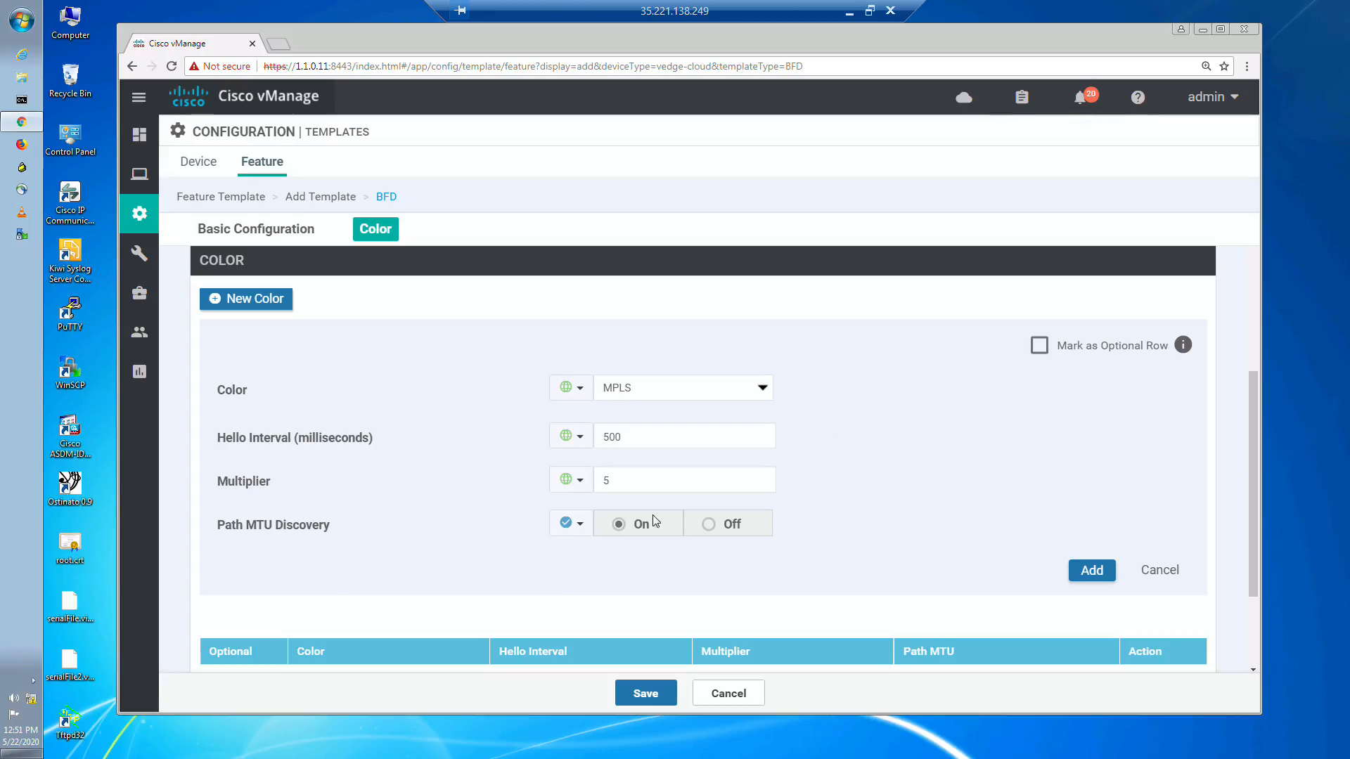
pyautogui.click(1091, 570)
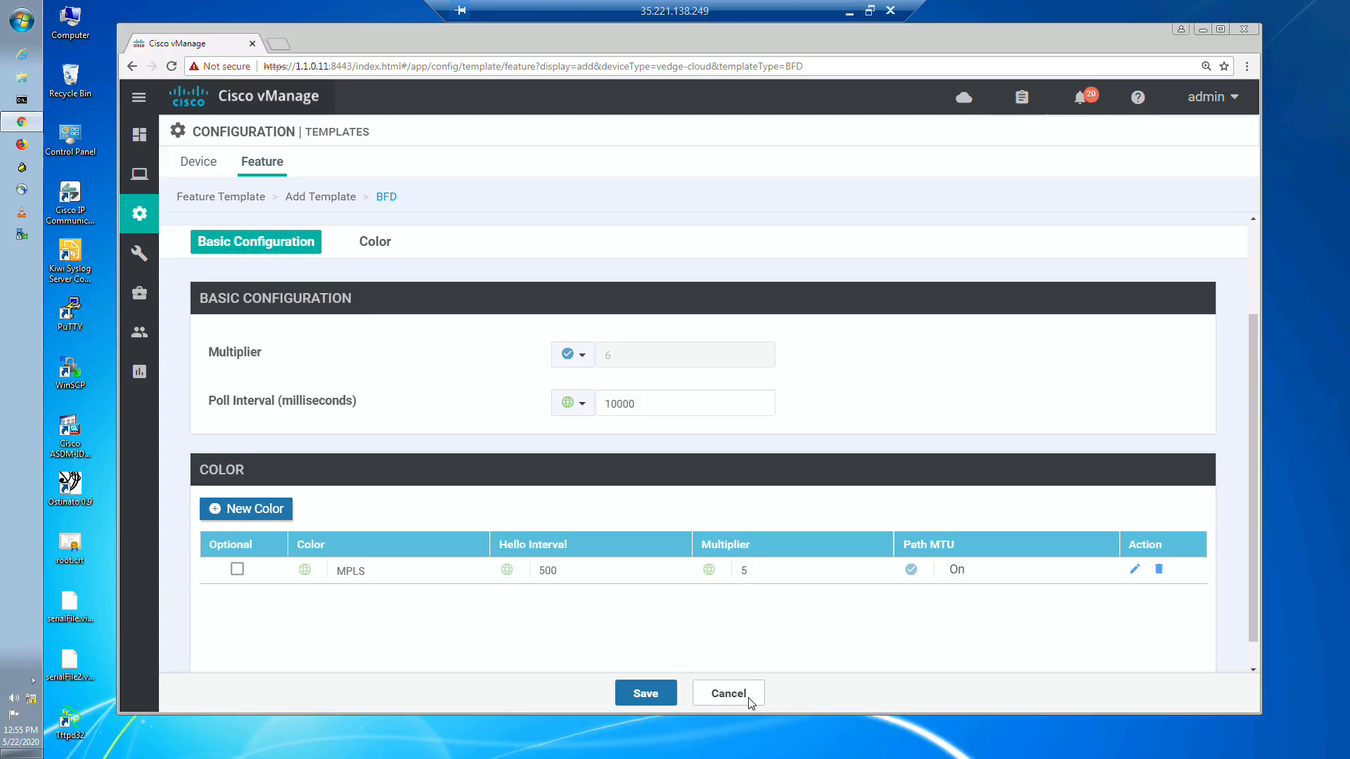
pyautogui.click(646, 694)
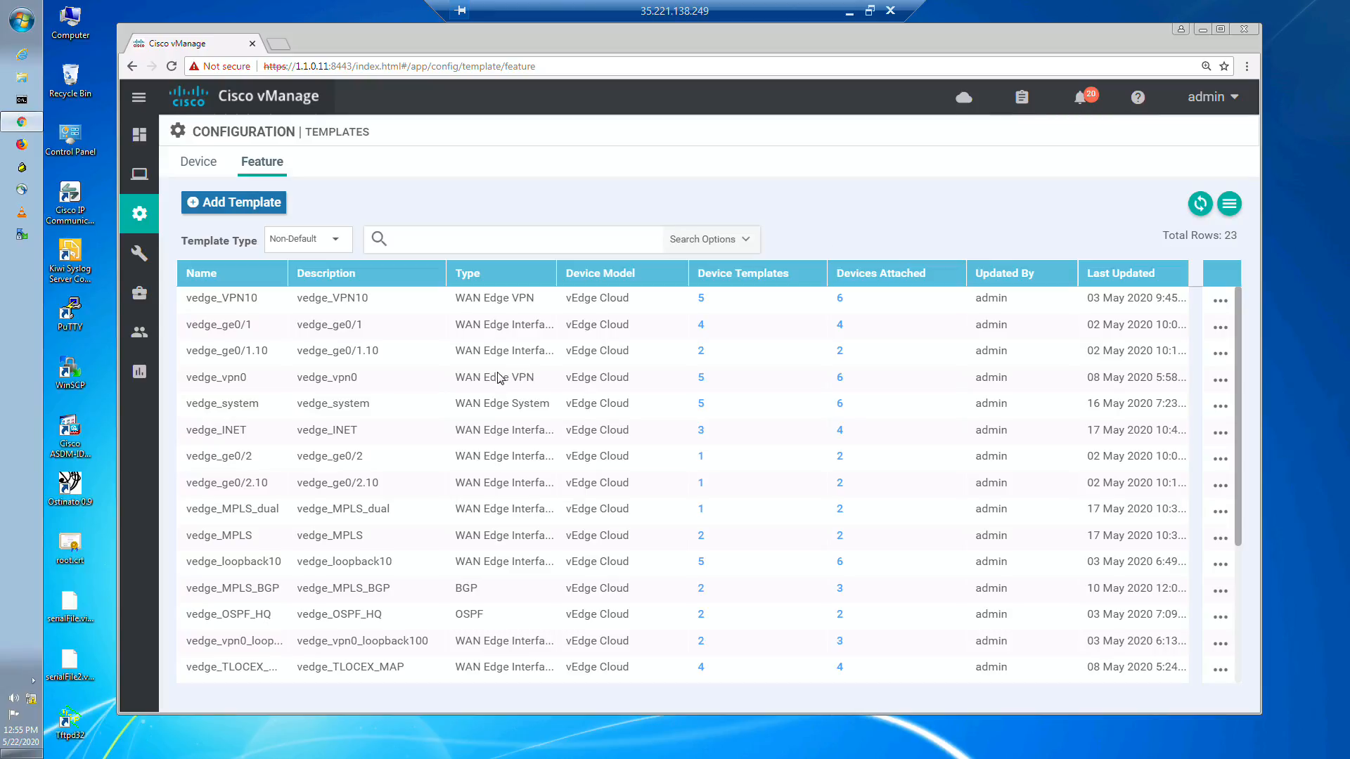
# Step: Open the Dual_transport device template for editing and check its additional templates section
pyautogui.click(211, 169)
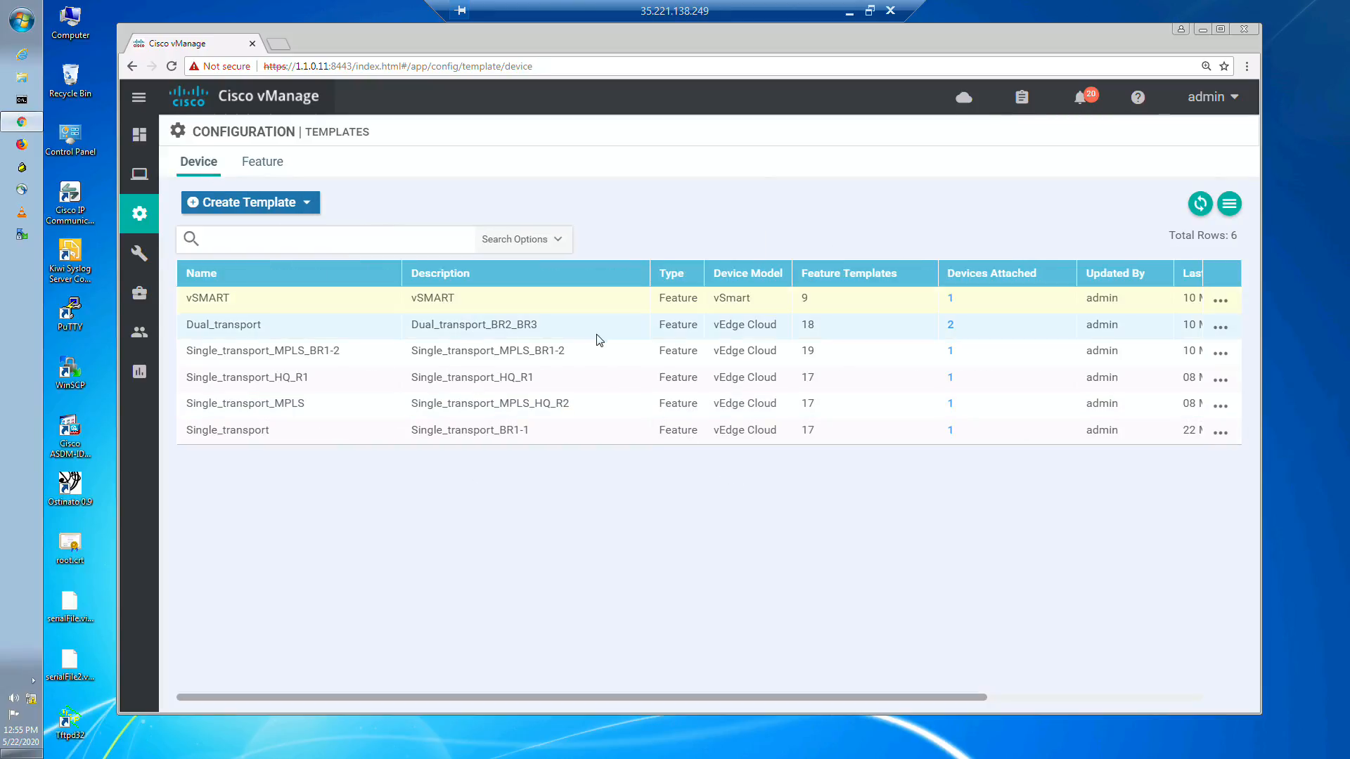
pyautogui.click(1223, 331)
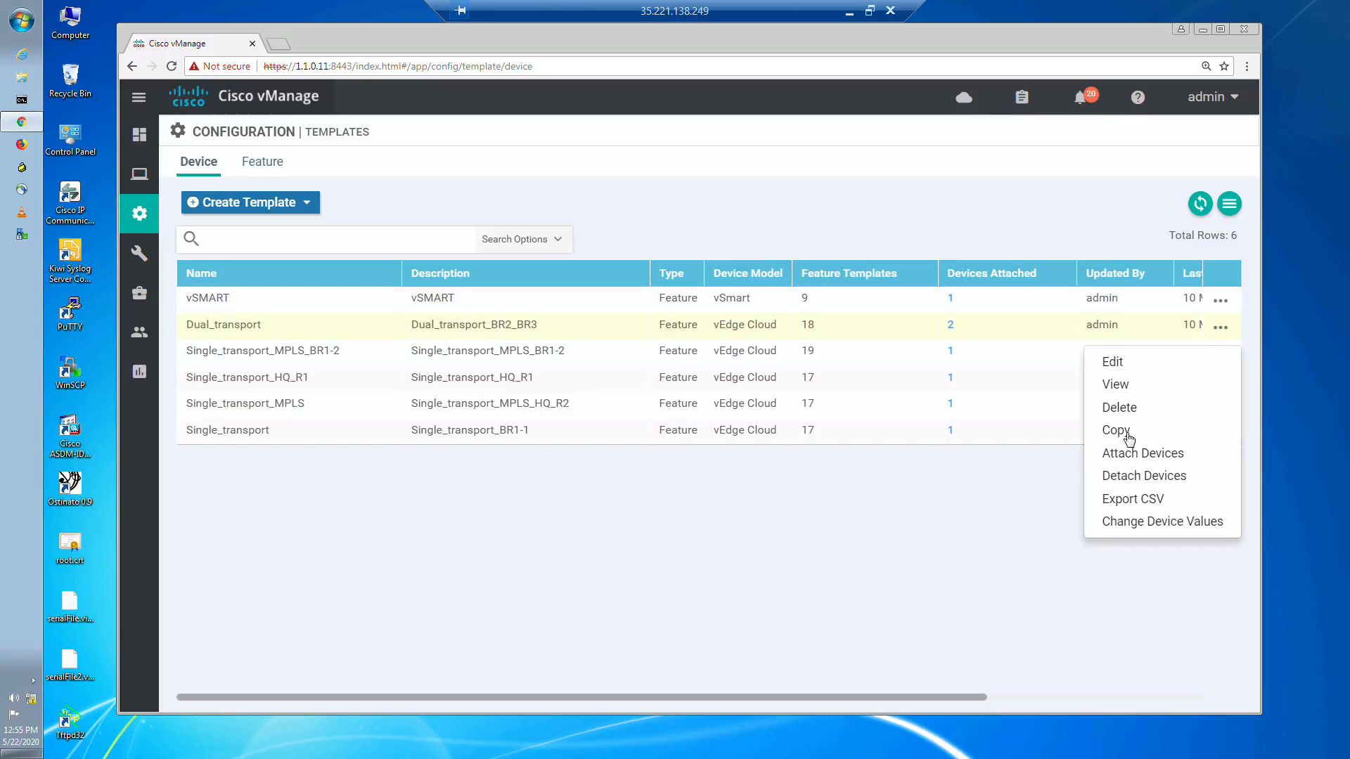
pyautogui.click(1131, 364)
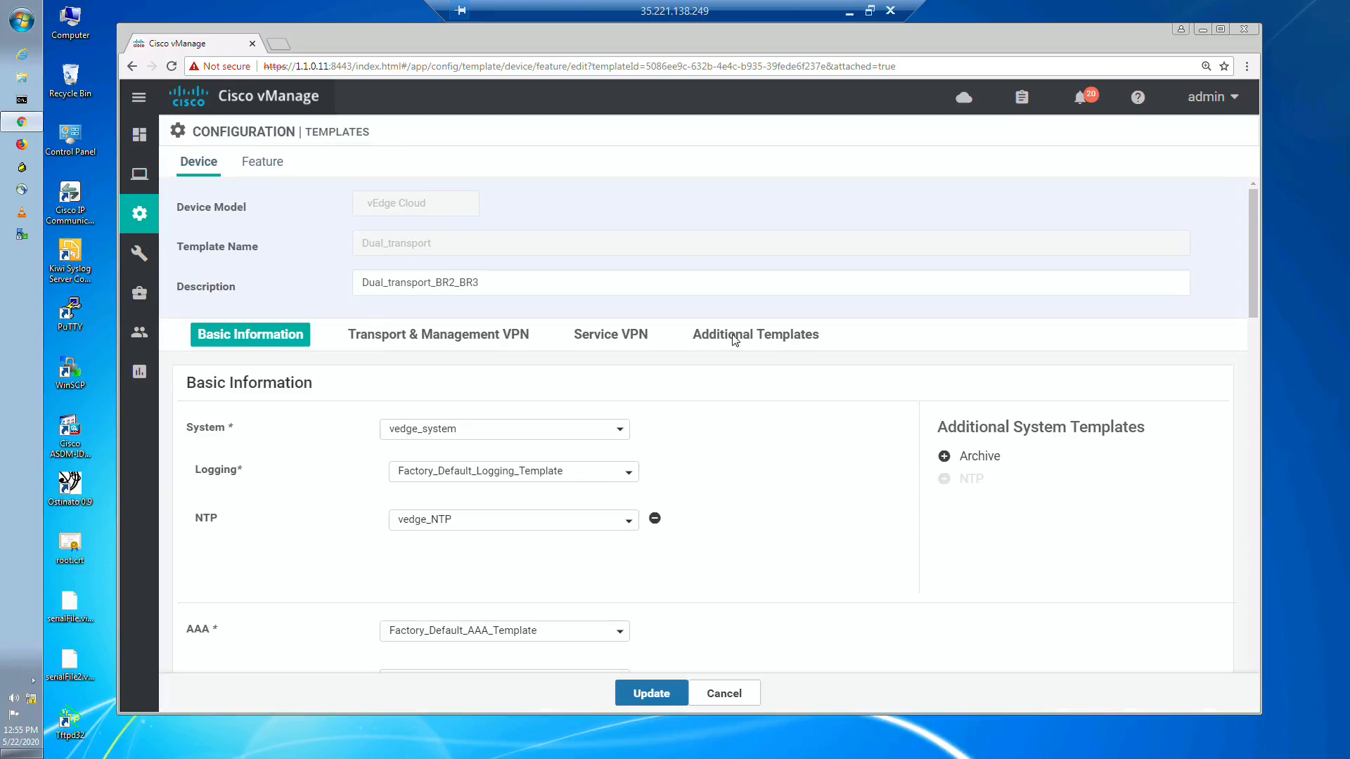
pyautogui.click(740, 338)
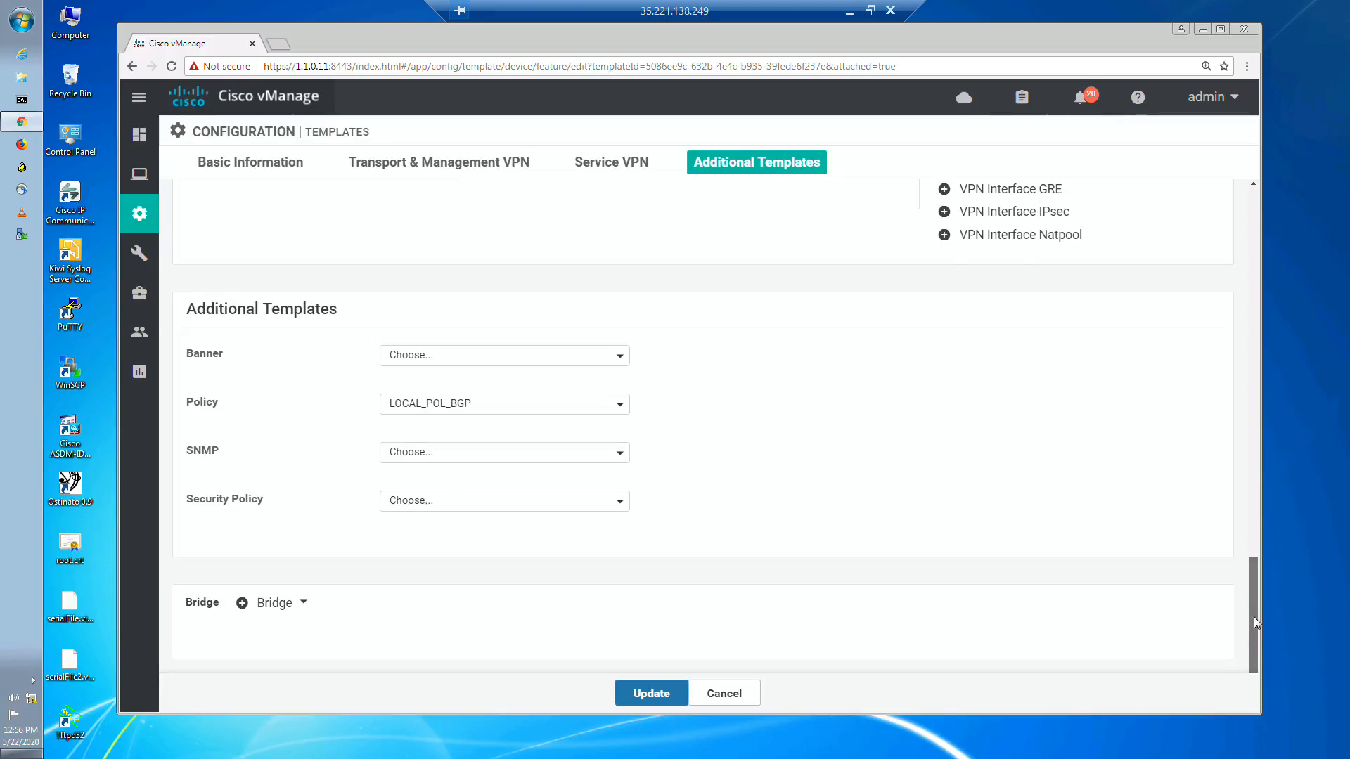
pyautogui.scroll(2, 1254, 617)
# Step: Assign vedge_BFD as the BFD template in the device template's basic information
pyautogui.click(250, 161)
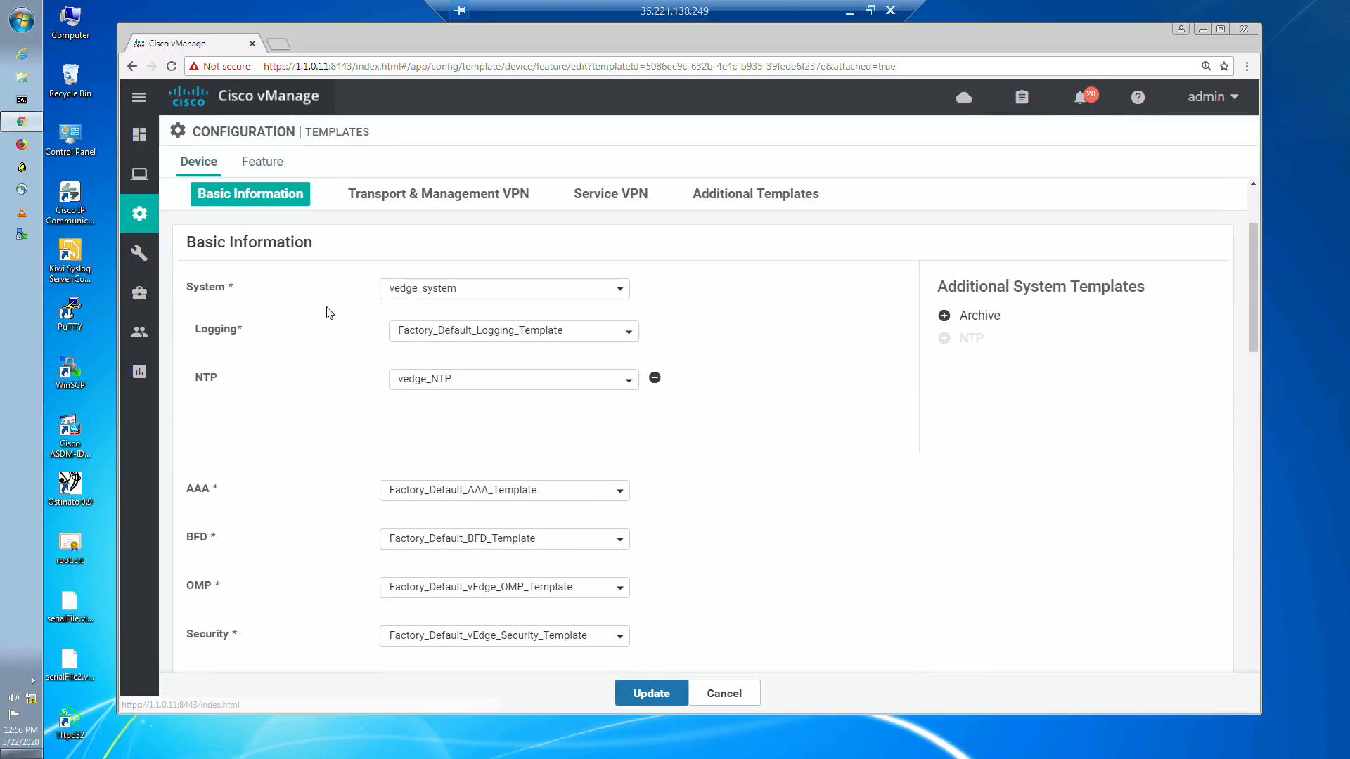
pyautogui.click(506, 547)
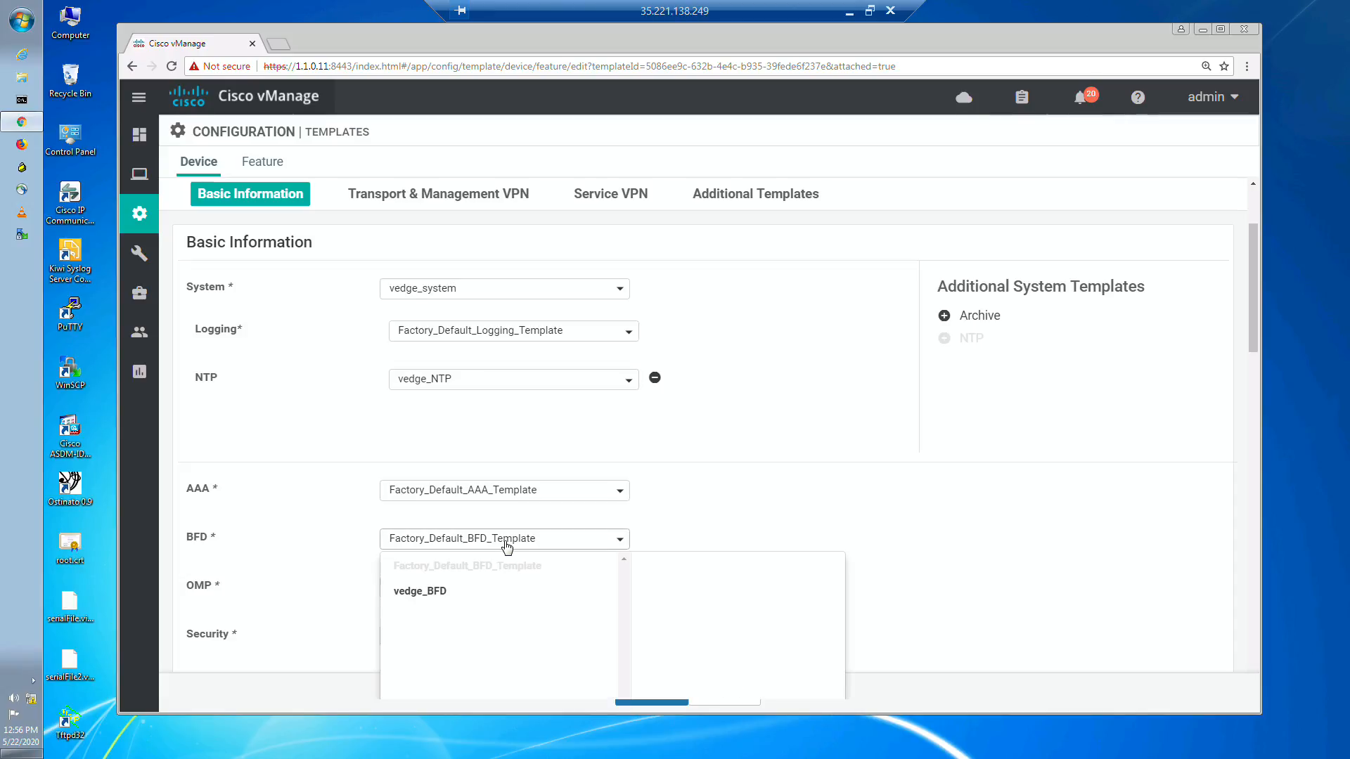
pyautogui.click(441, 594)
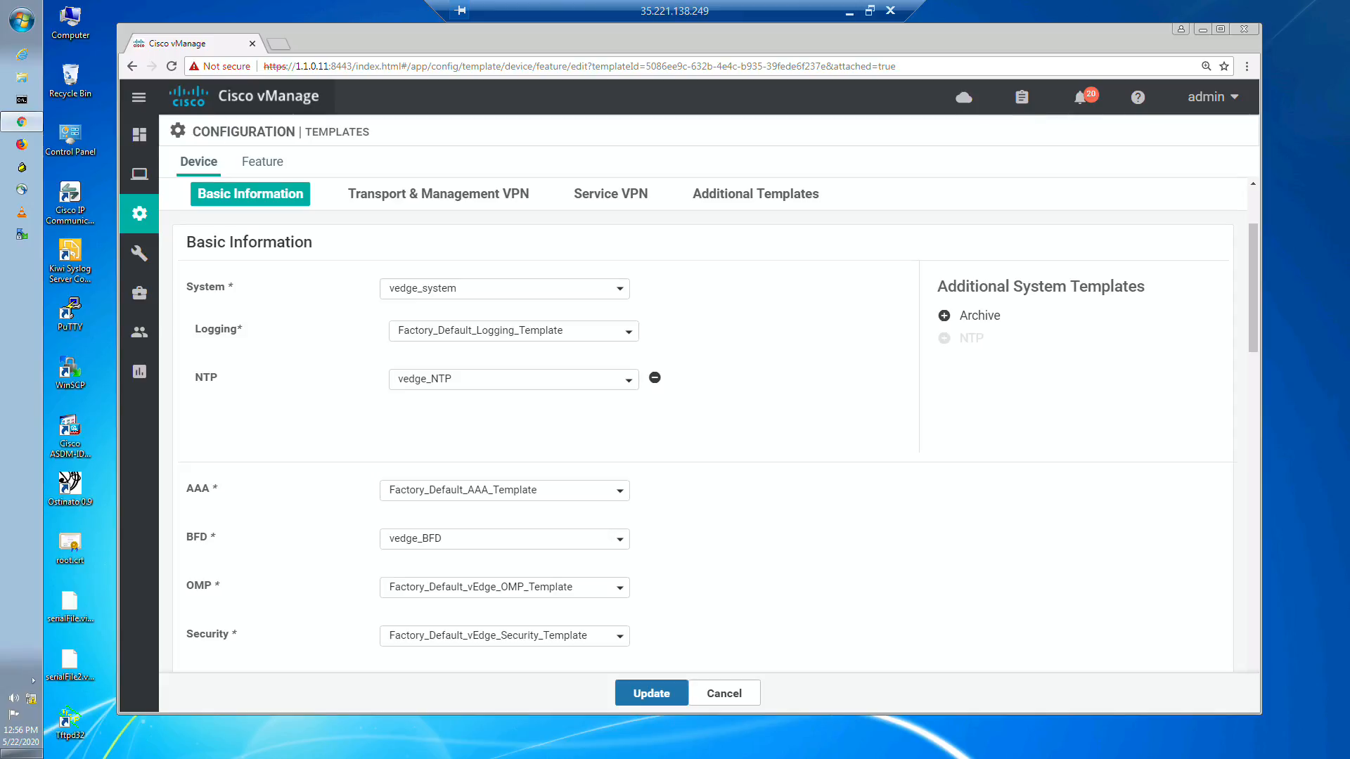
# Step: Update the Dual_transport template and push the configuration to its two attached devices, confirming the changes
pyautogui.click(652, 694)
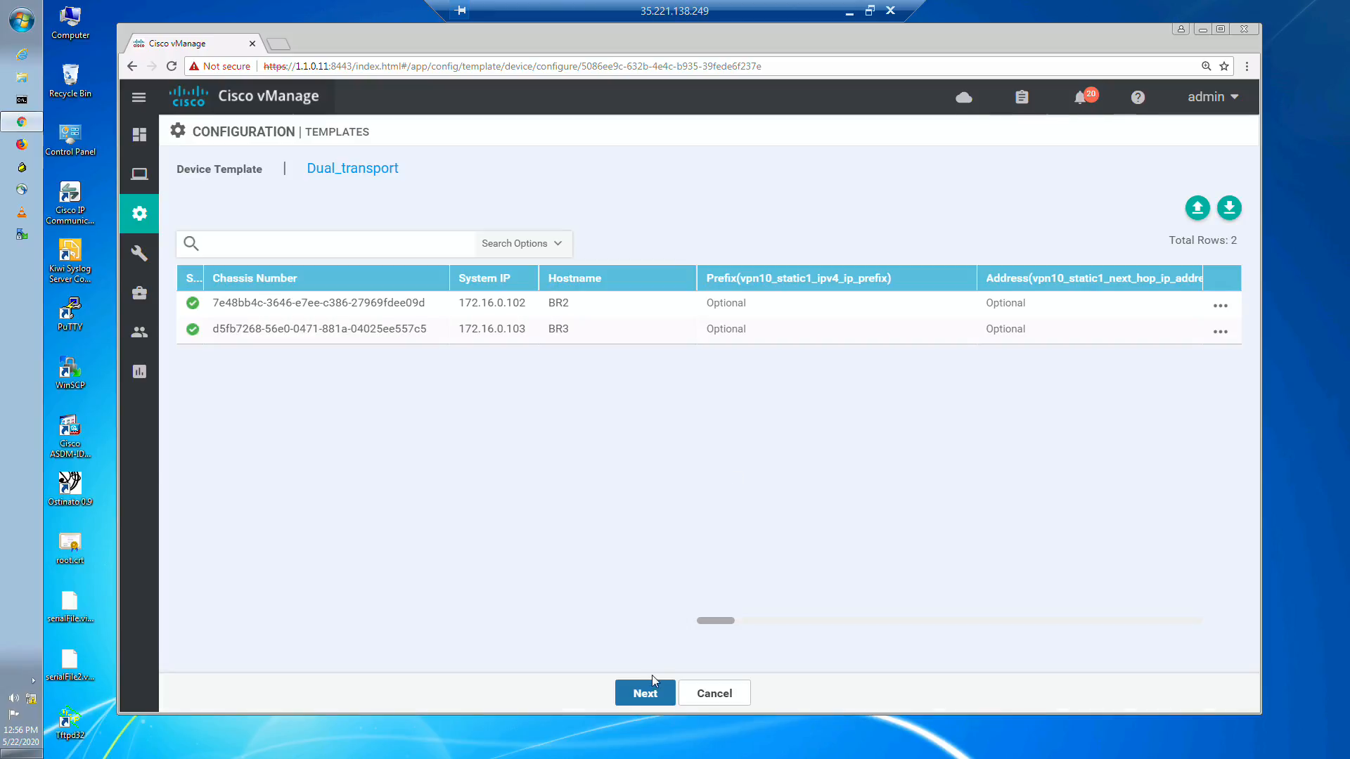
pyautogui.click(654, 694)
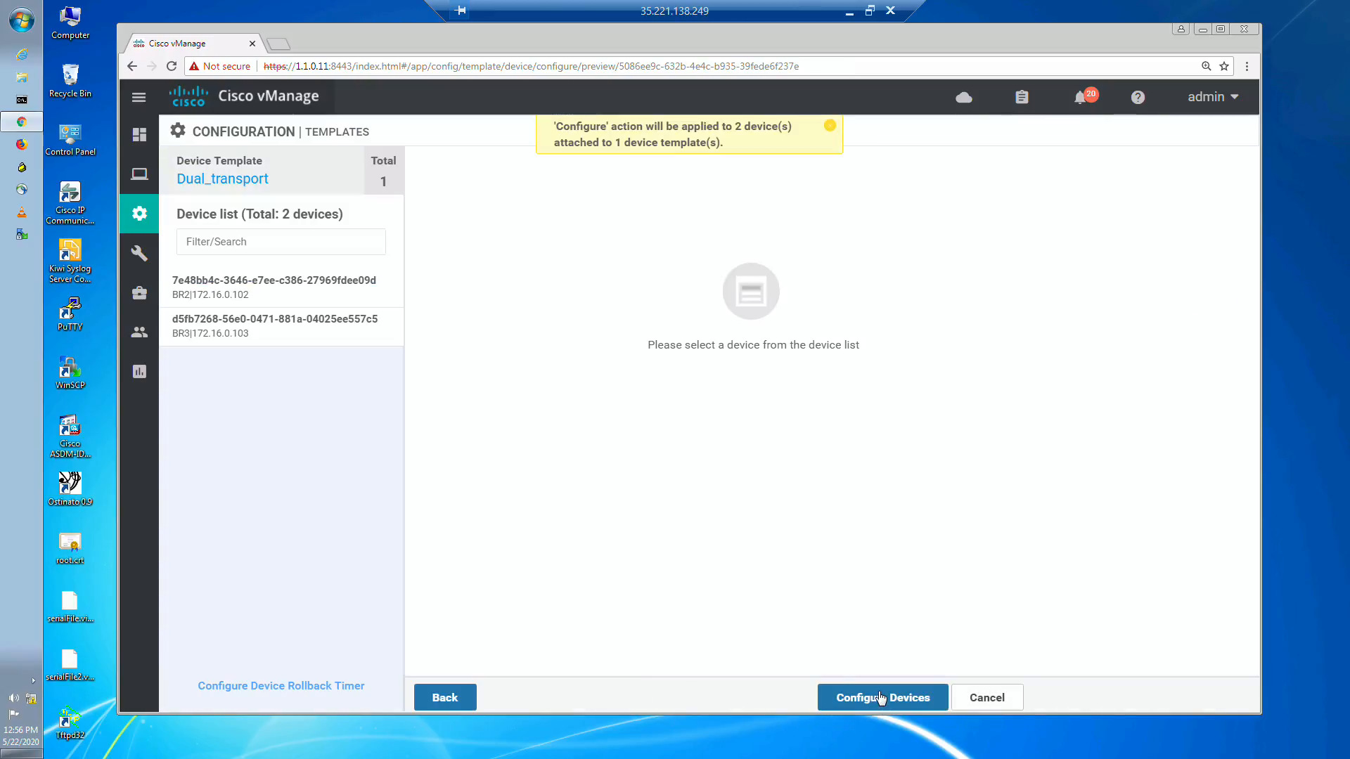
pyautogui.click(880, 697)
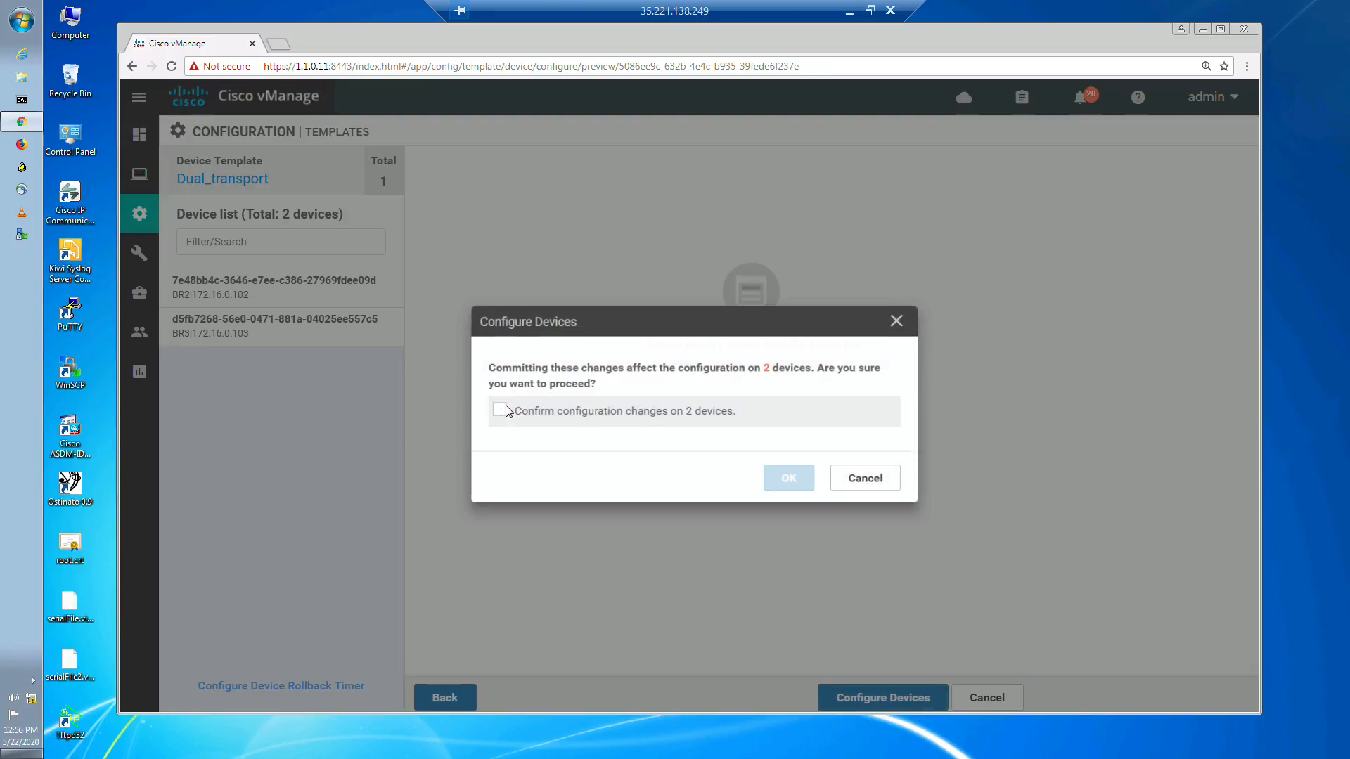
pyautogui.click(490, 402)
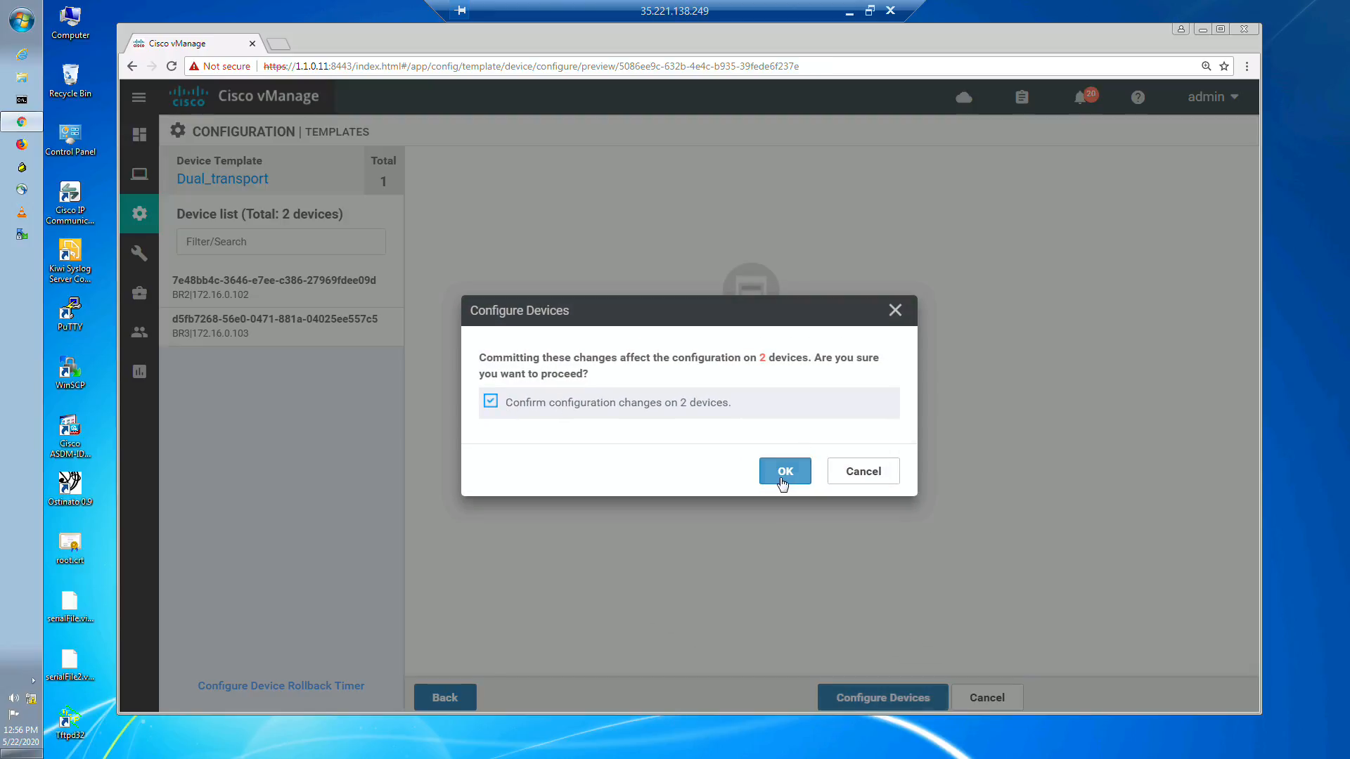
pyautogui.click(783, 471)
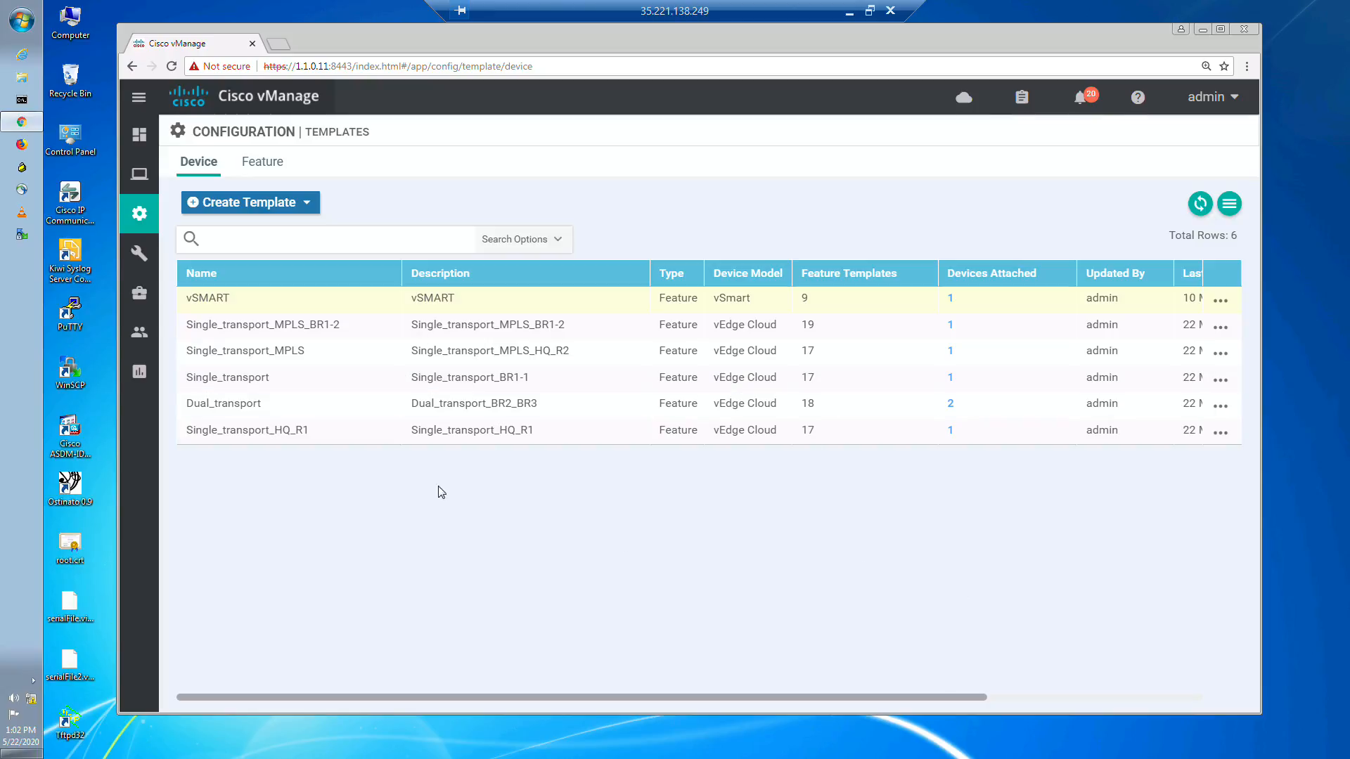
# Step: Check how many device templates and devices use vedge_BFD in the feature template list
pyautogui.click(260, 163)
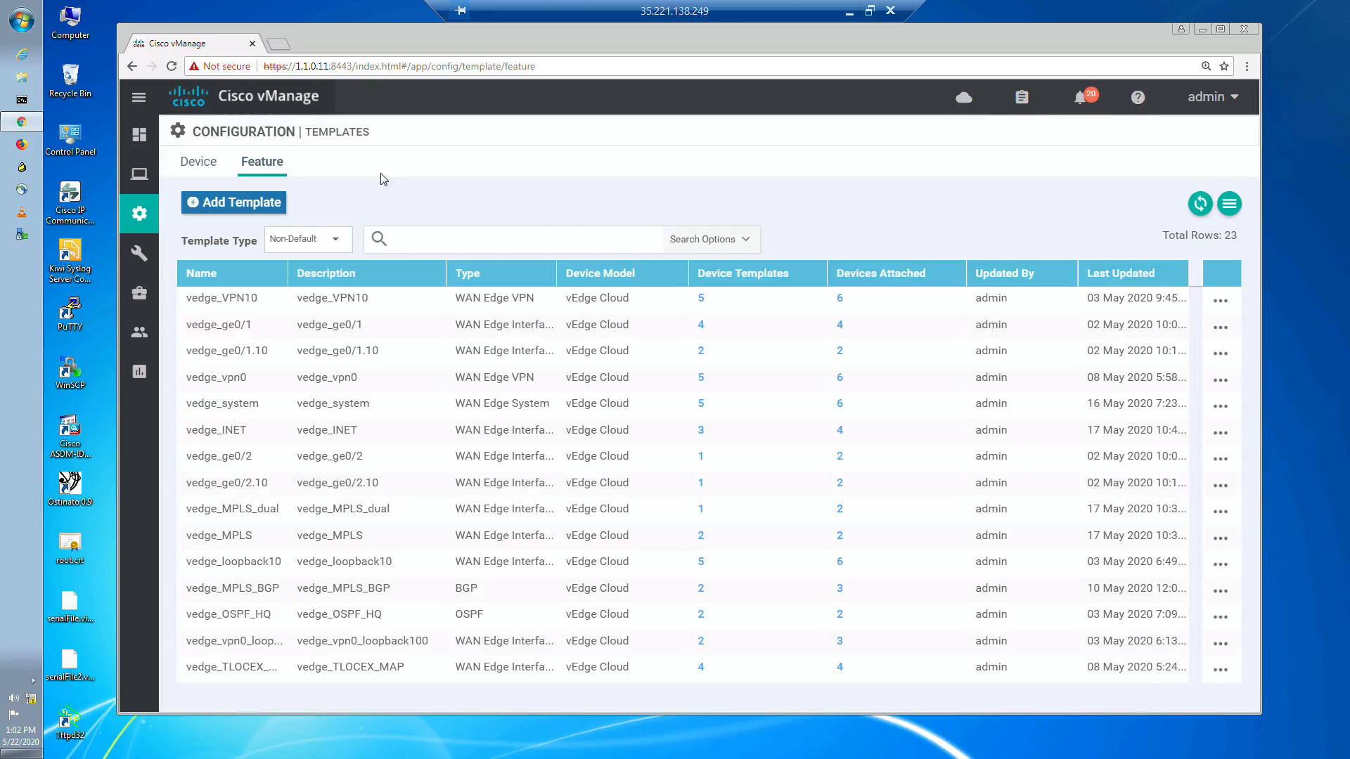
pyautogui.moveTo(1237, 378); pyautogui.dragTo(1246, 570)
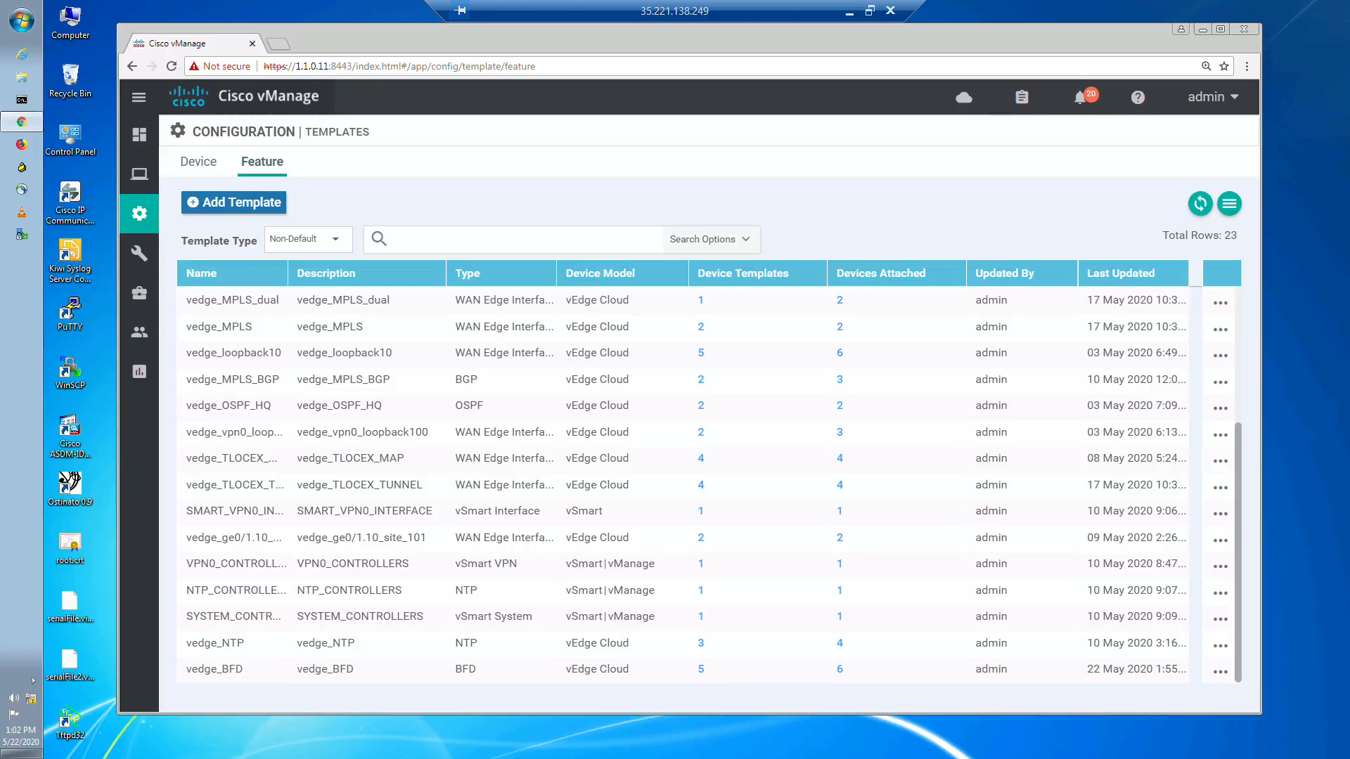
# Step: Open the real-time view of router R1 from network monitoring
pyautogui.click(142, 186)
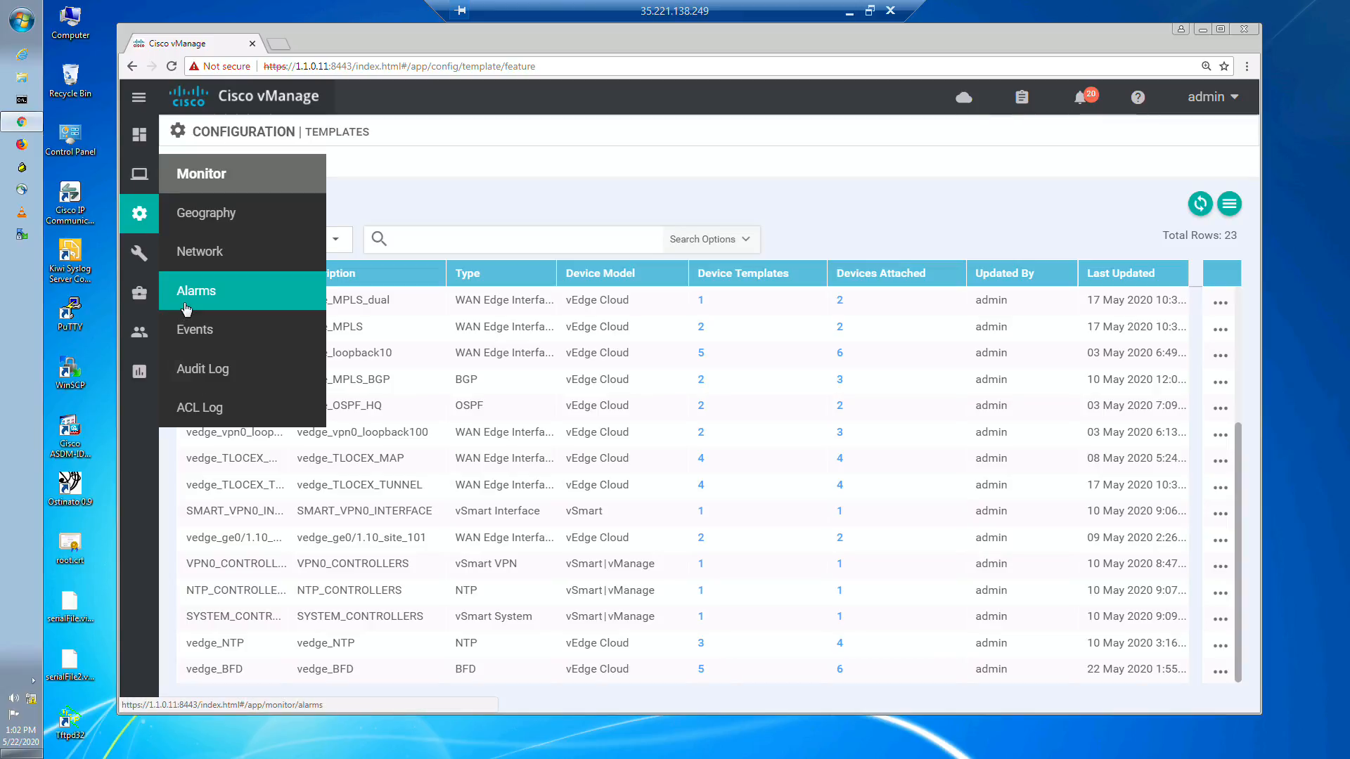
pyautogui.click(217, 257)
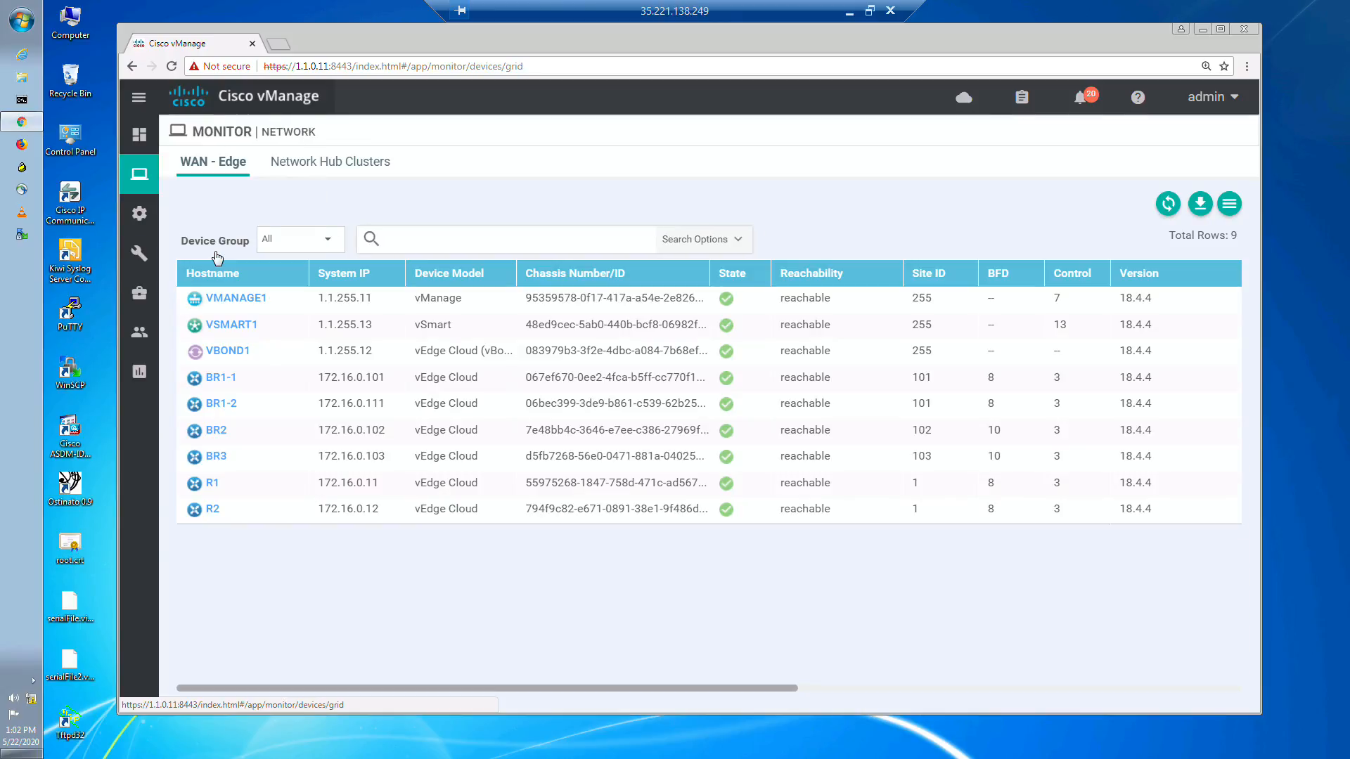
pyautogui.click(210, 485)
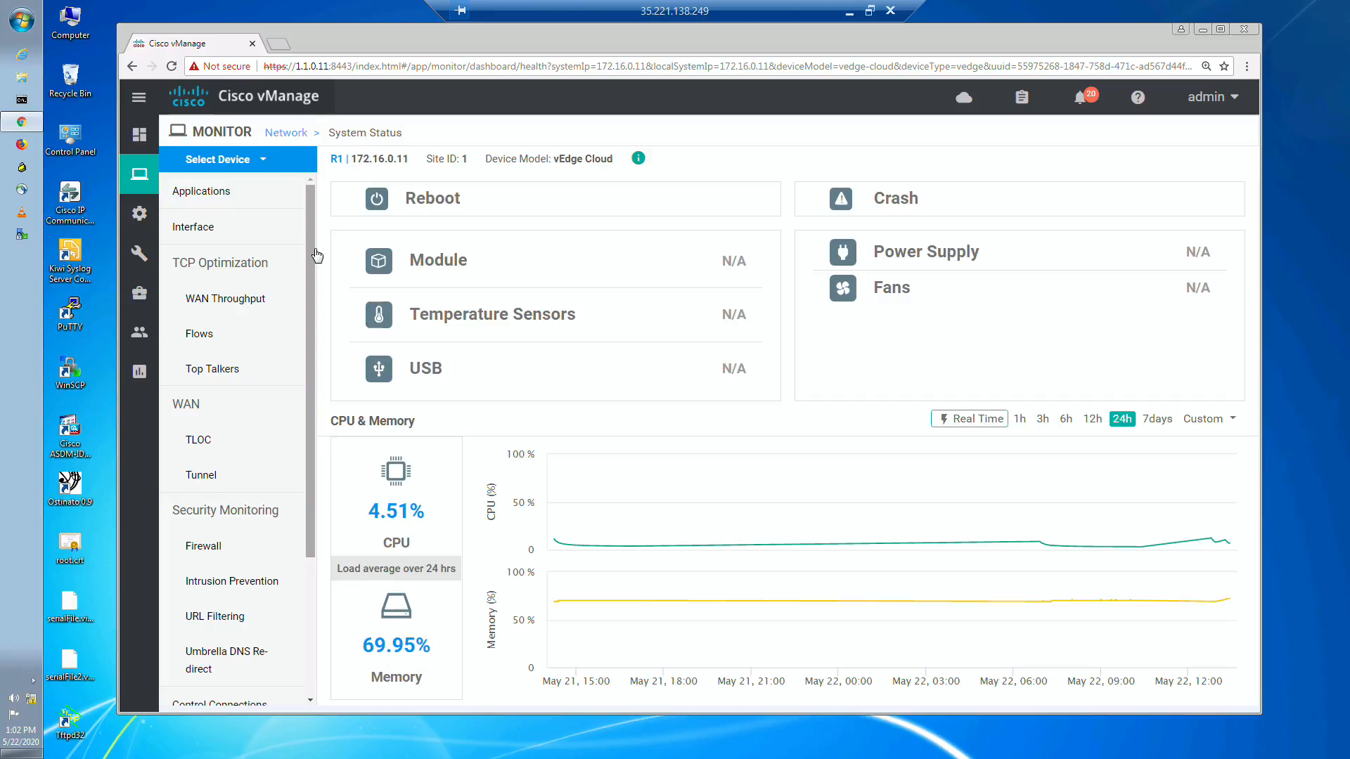
pyautogui.scroll(-3, 239, 379)
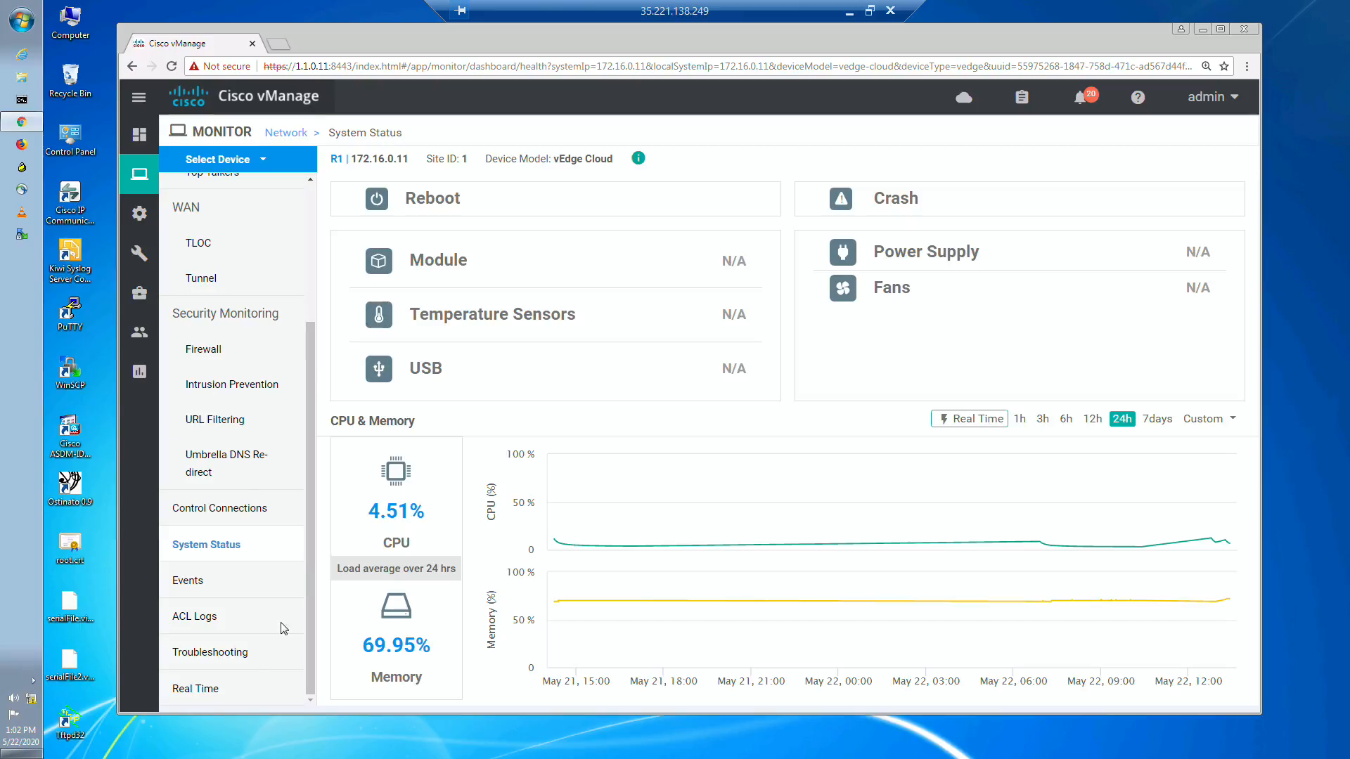
pyautogui.click(208, 692)
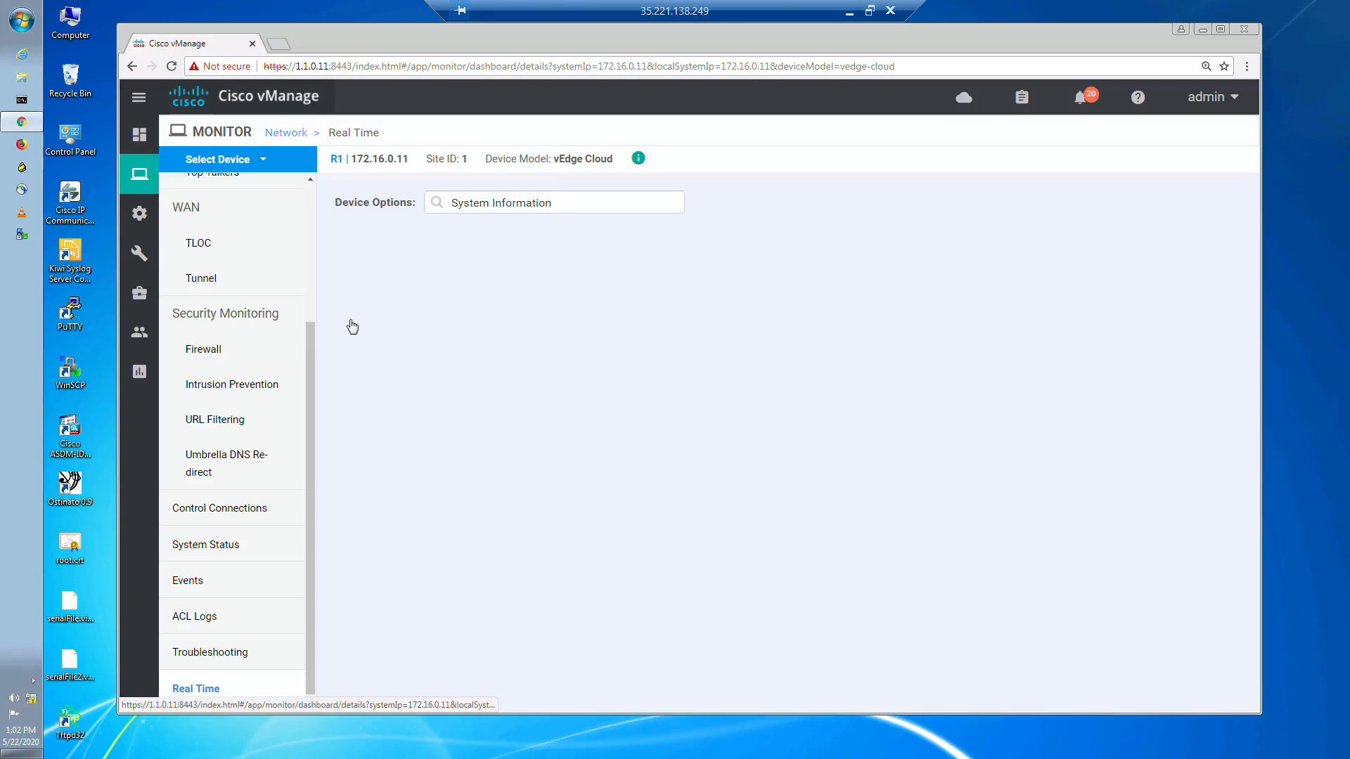
# Step: Show the App Routes Statistics for R1 in the real-time device options without applying a filter
pyautogui.click(525, 209)
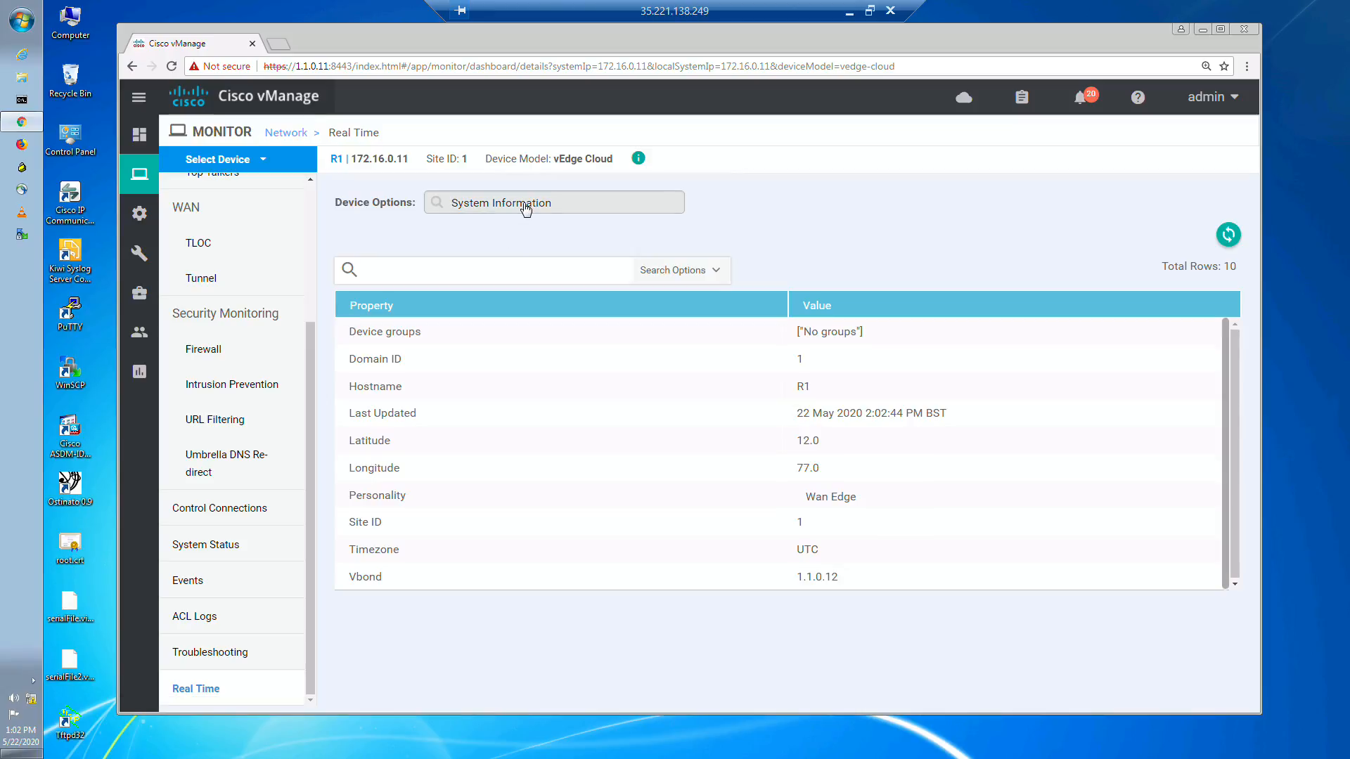
pyautogui.click(526, 209)
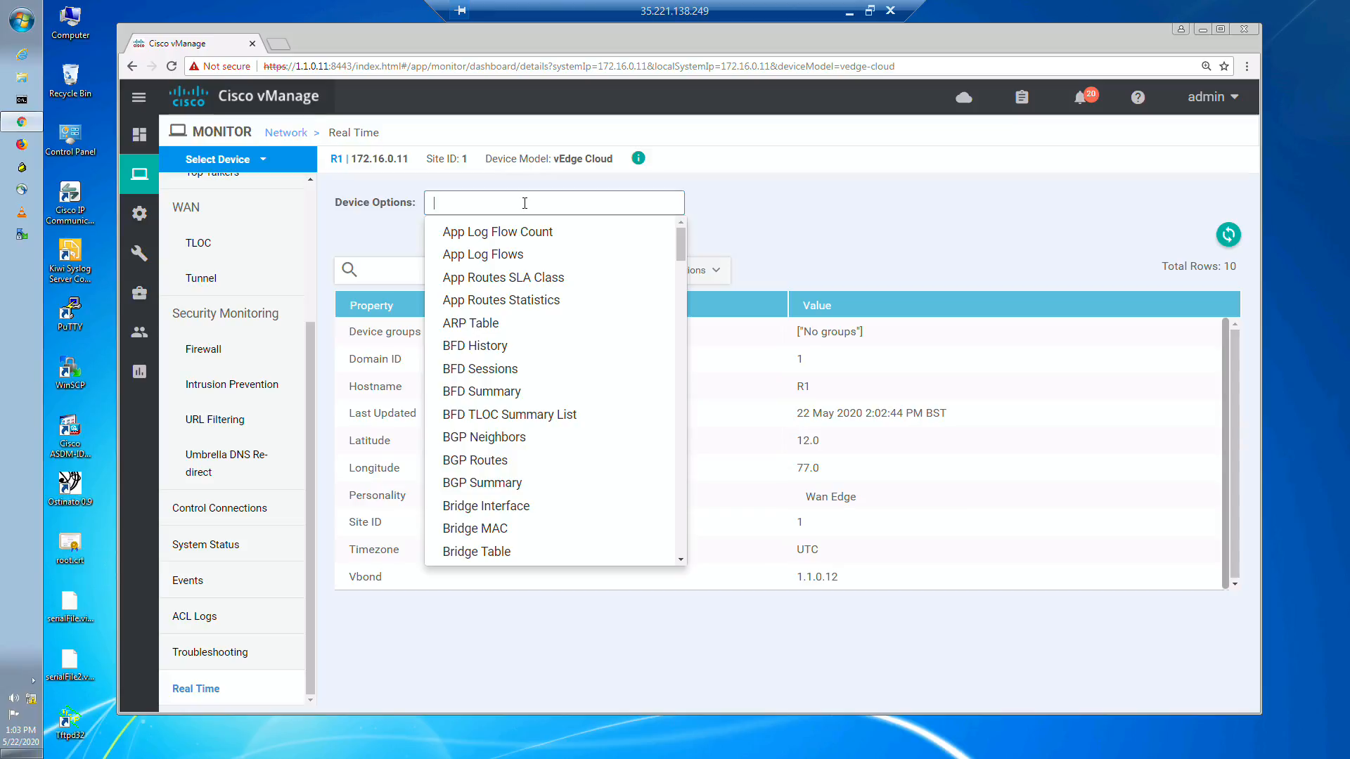
pyautogui.click(525, 299)
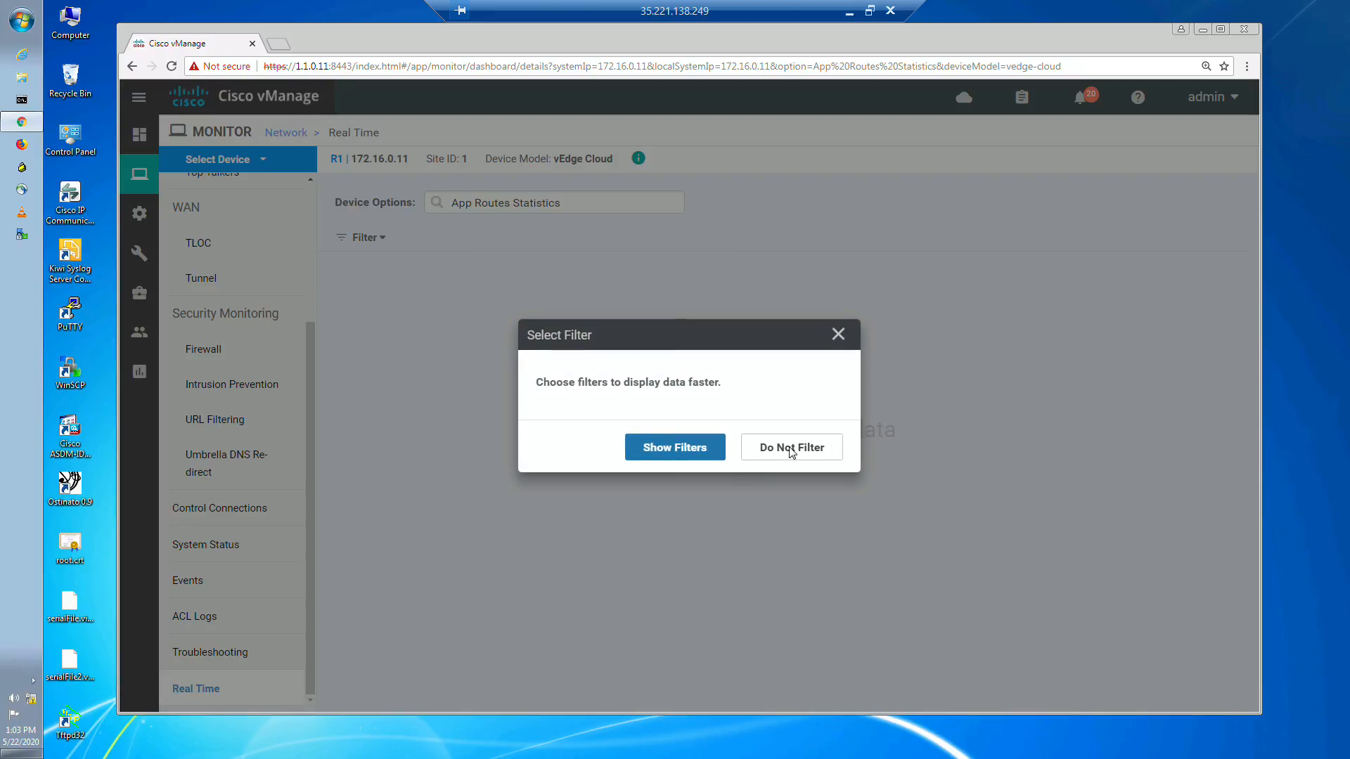
pyautogui.click(794, 448)
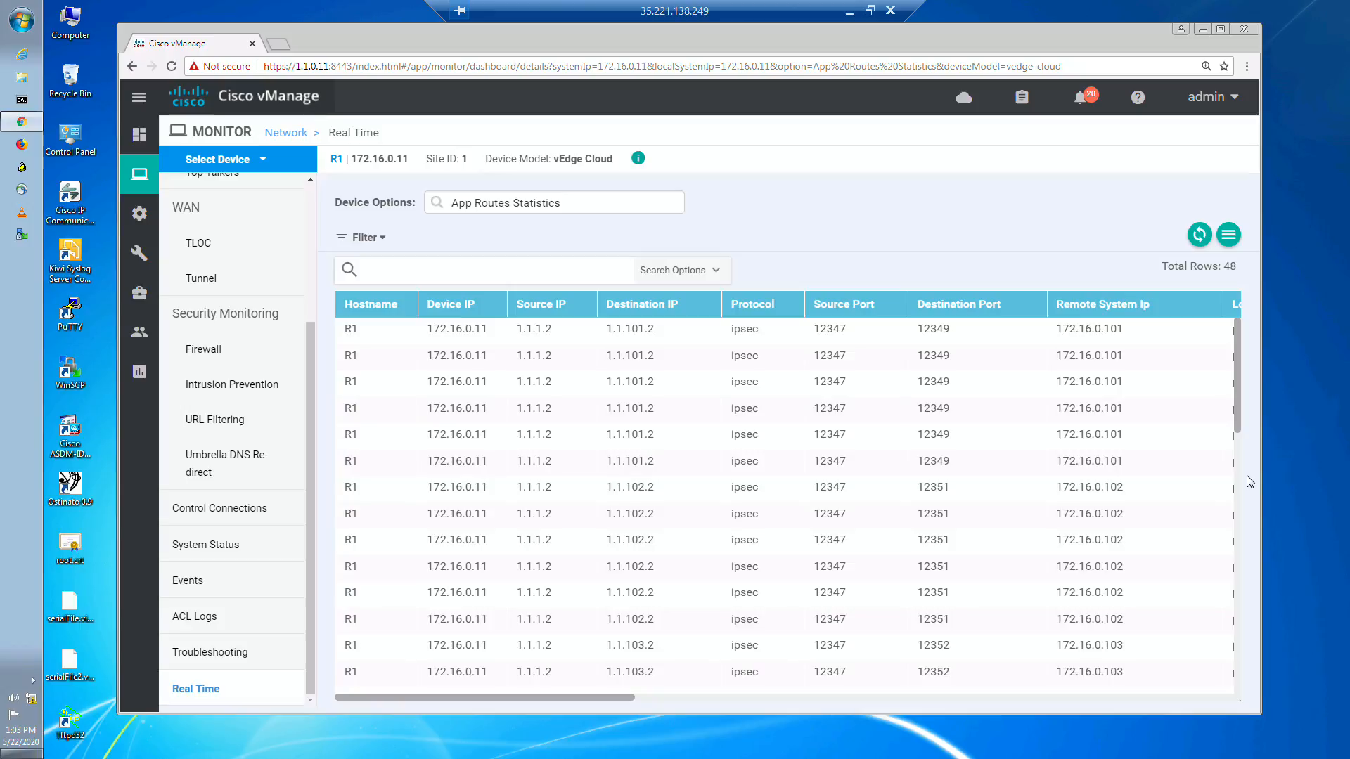
# Step: Examine R1's app route statistics per tunnel, from remote system IP and colors to mean loss, latency, jitter and total packets
pyautogui.scroll(-9, 683, 566)
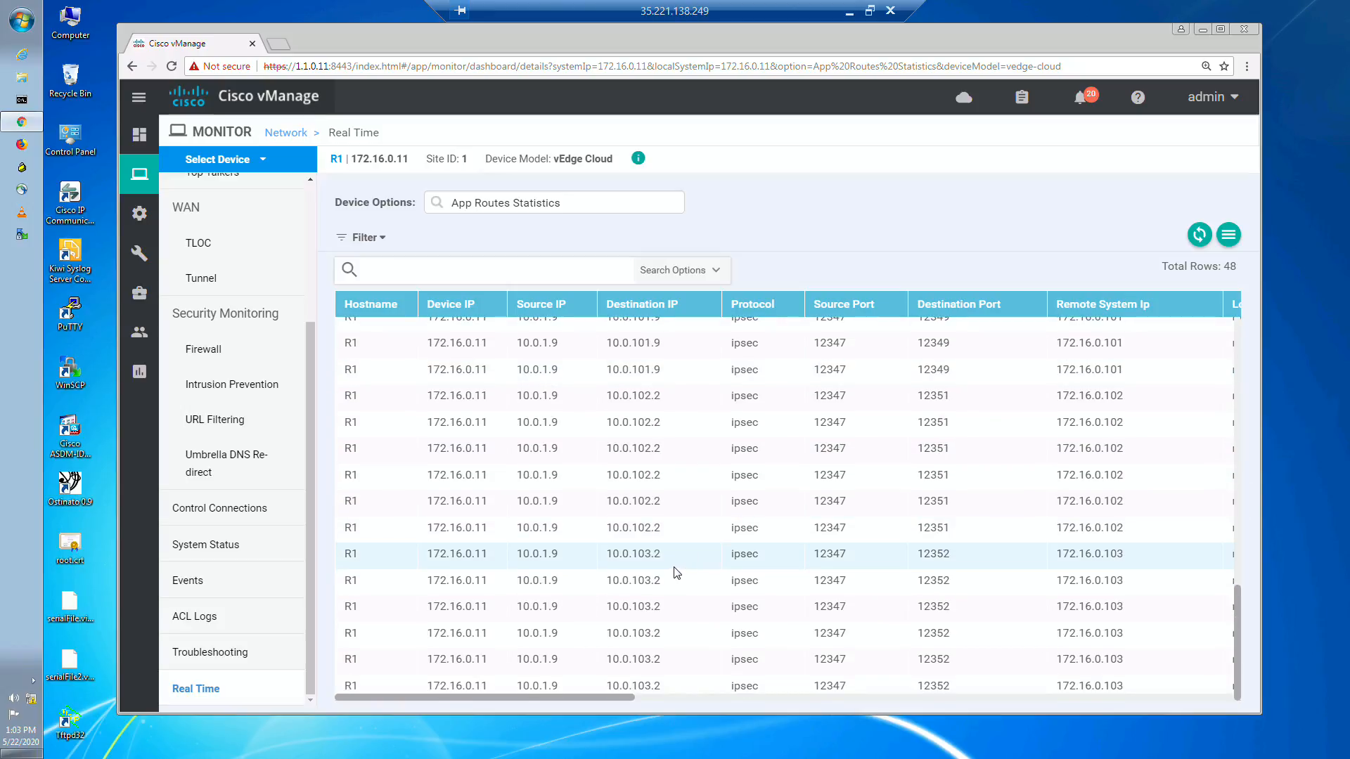
pyautogui.scroll(4, 678, 571)
pyautogui.scroll(5, 673, 570)
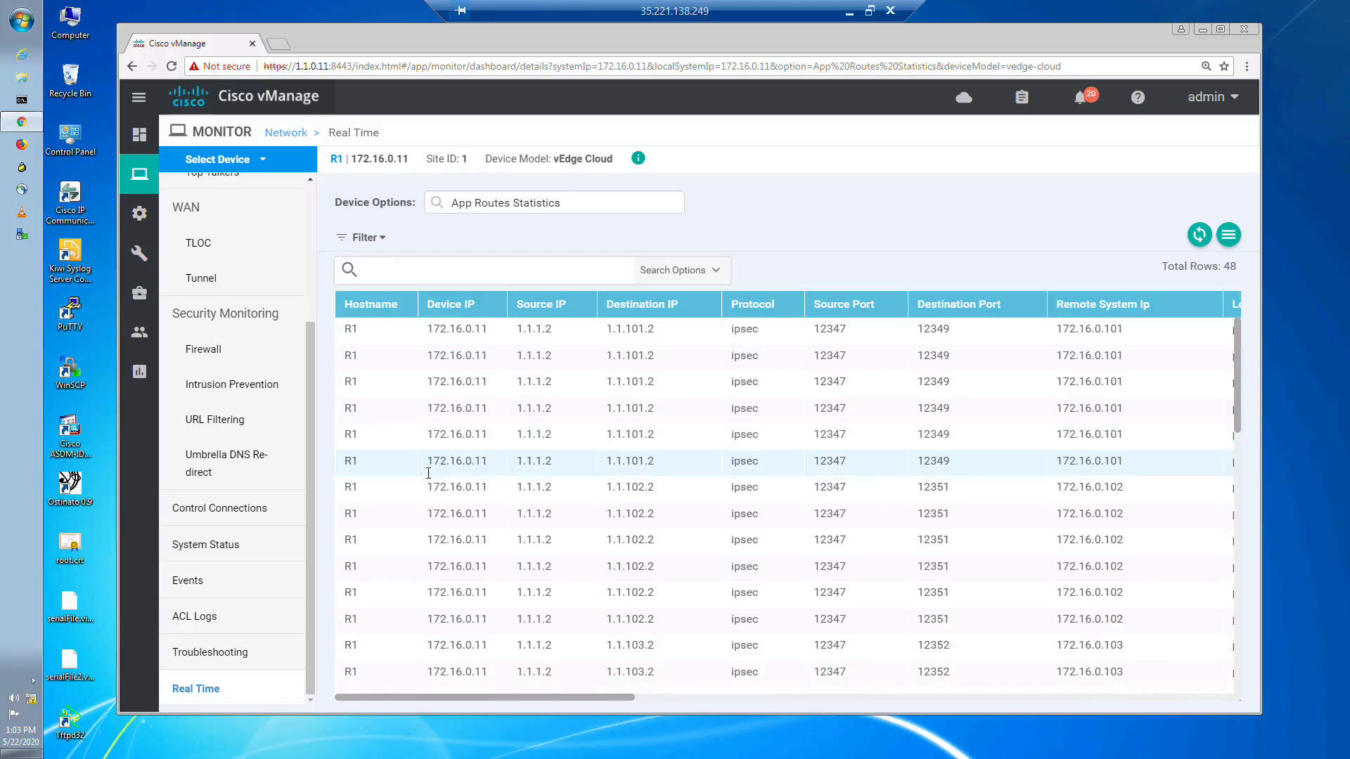
pyautogui.scroll(-3, 429, 471)
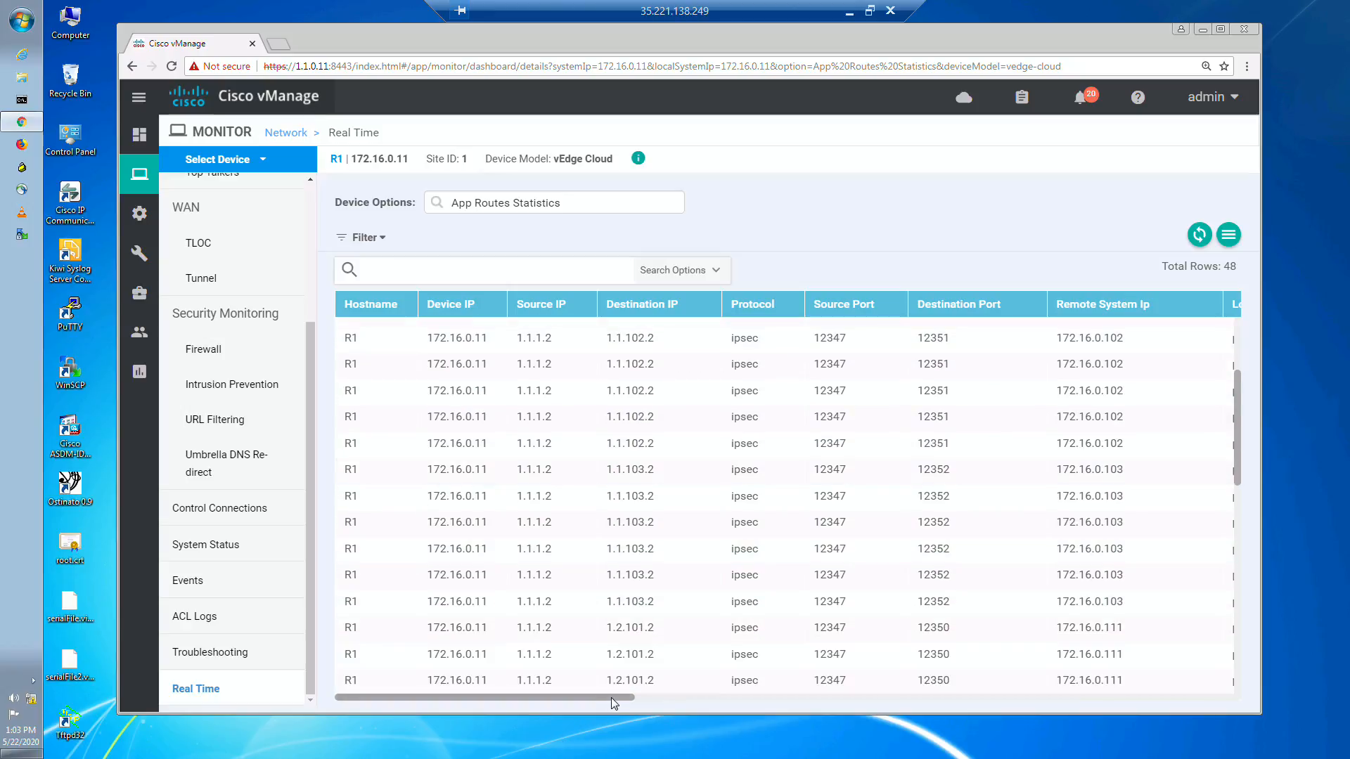
pyautogui.moveTo(611, 698); pyautogui.dragTo(897, 670)
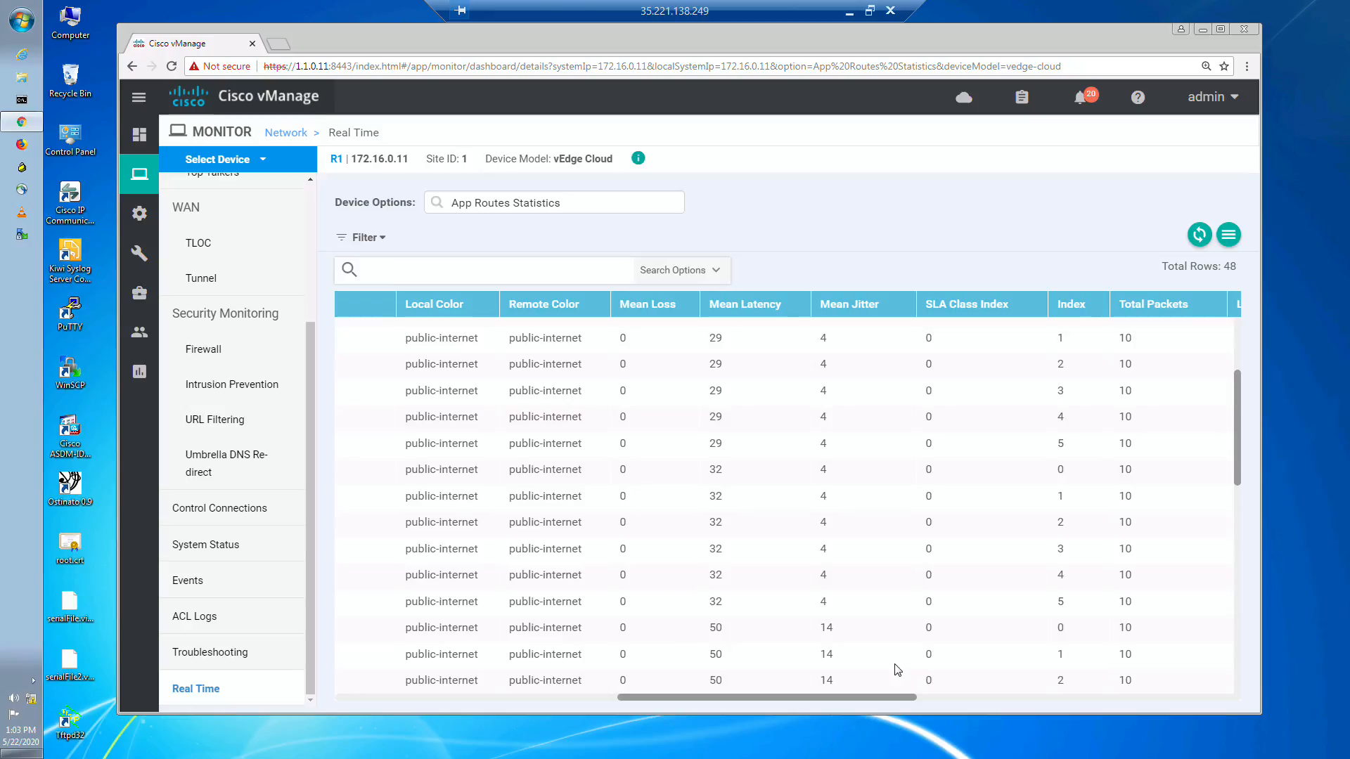
pyautogui.moveTo(895, 665); pyautogui.dragTo(907, 666)
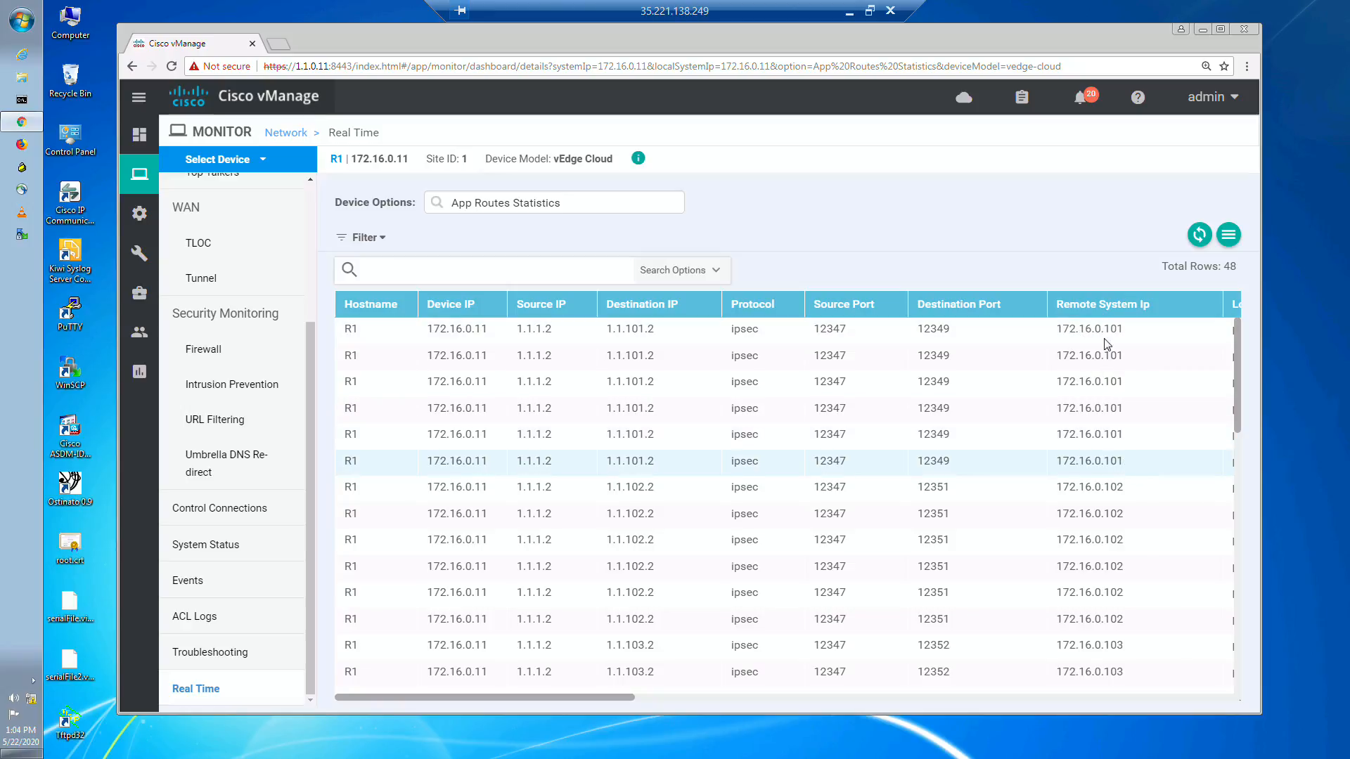
pyautogui.moveTo(1123, 329); pyautogui.dragTo(1104, 329)
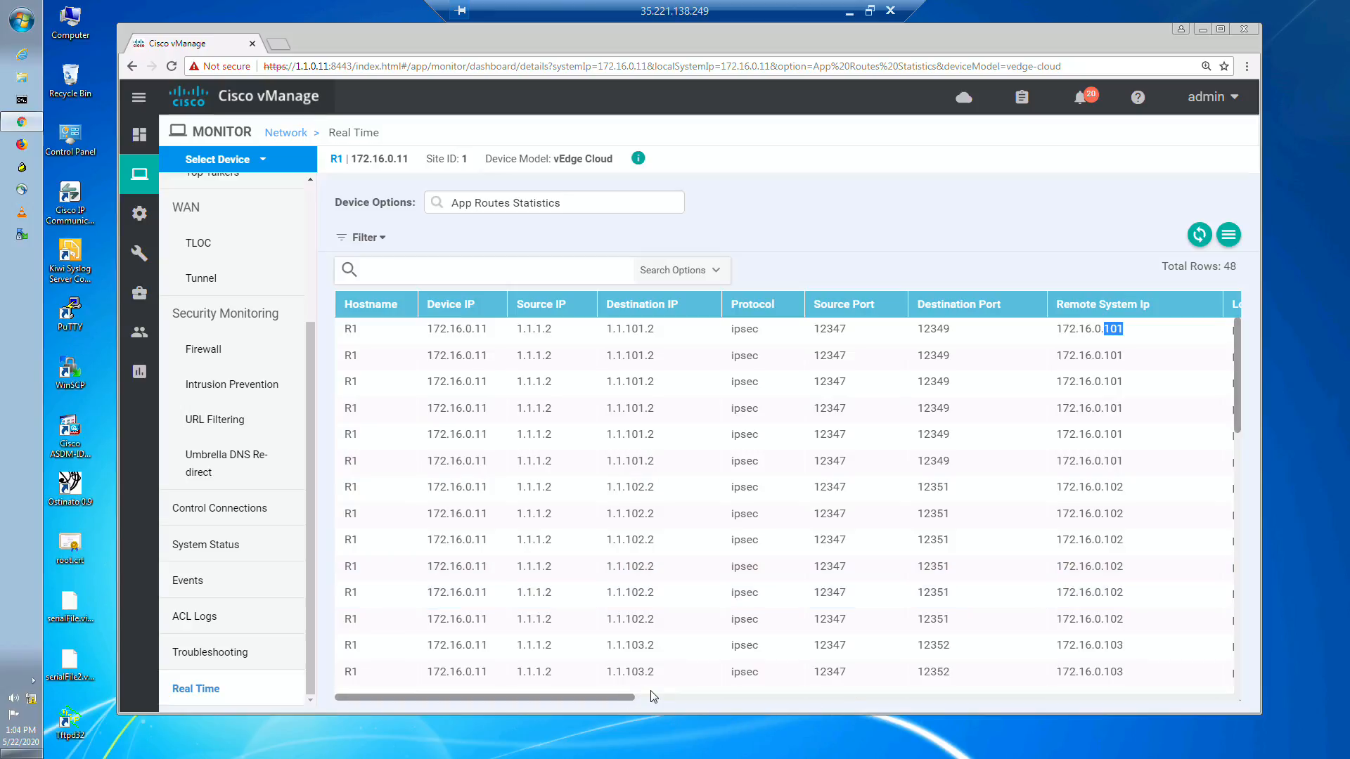
pyautogui.moveTo(626, 695); pyautogui.dragTo(652, 693)
pyautogui.moveTo(665, 702); pyautogui.dragTo(728, 713)
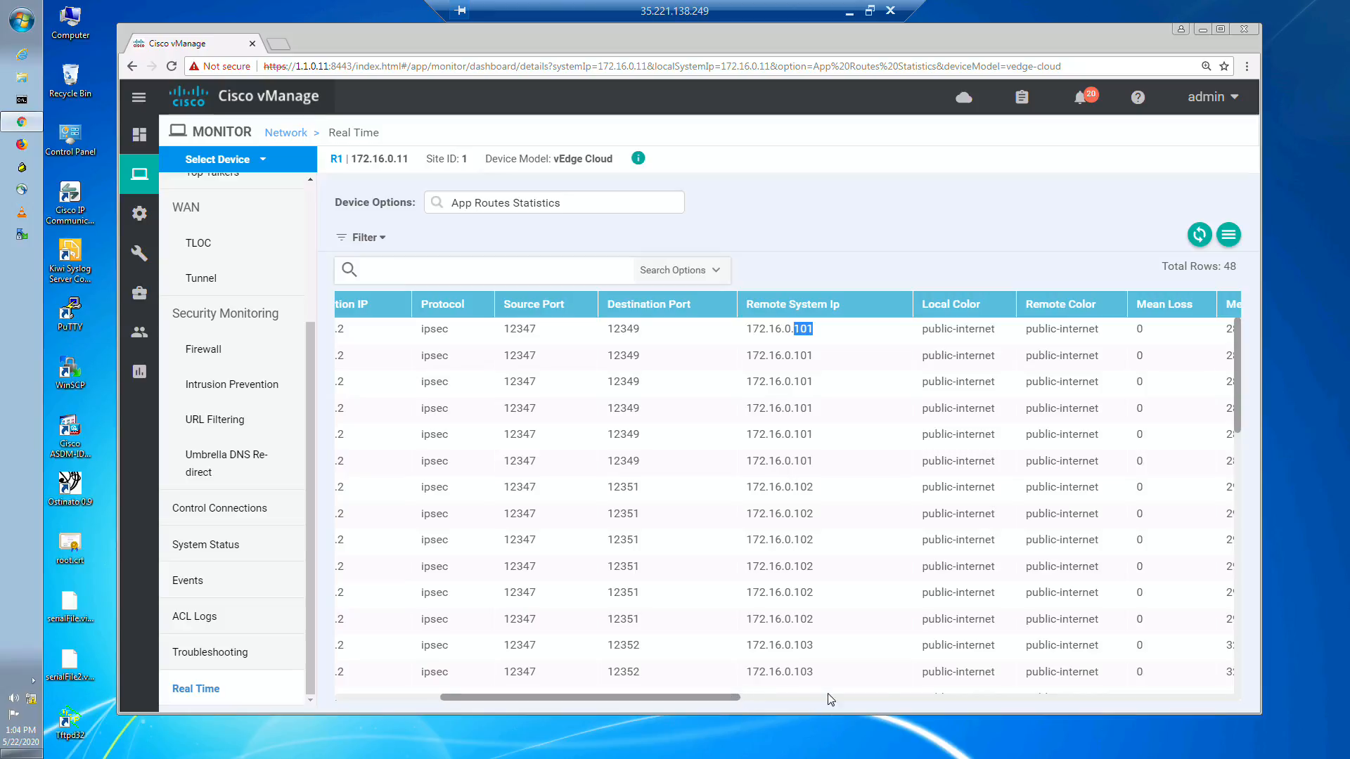
pyautogui.moveTo(731, 696); pyautogui.dragTo(906, 678)
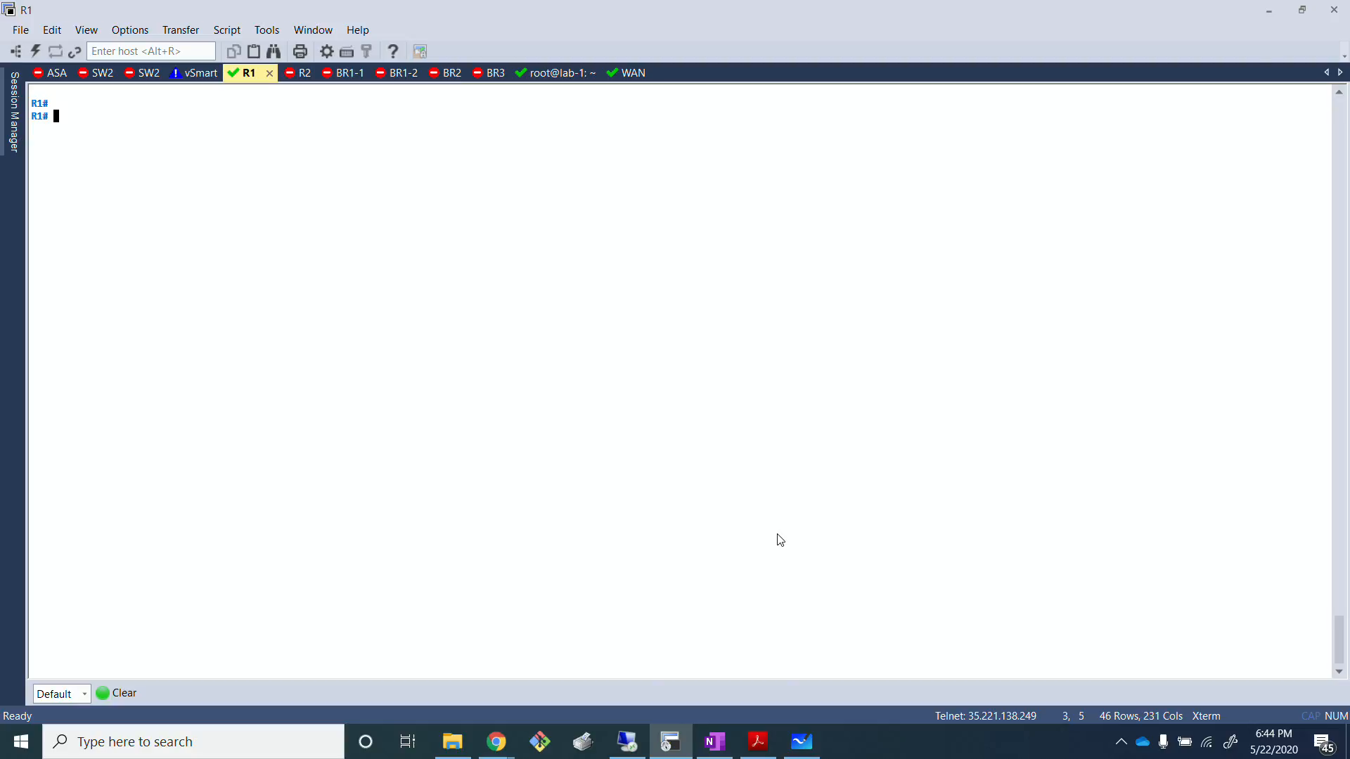
# Step: Switch to the R1 terminal session, run "show app-route stats local-color mpls" and page through to the end of the output
pyautogui.write('sh')
pyautogui.press('BackSpace')
pyautogui.press('BackSpace')
pyautogui.write('show app-route stats local-color public-internet')
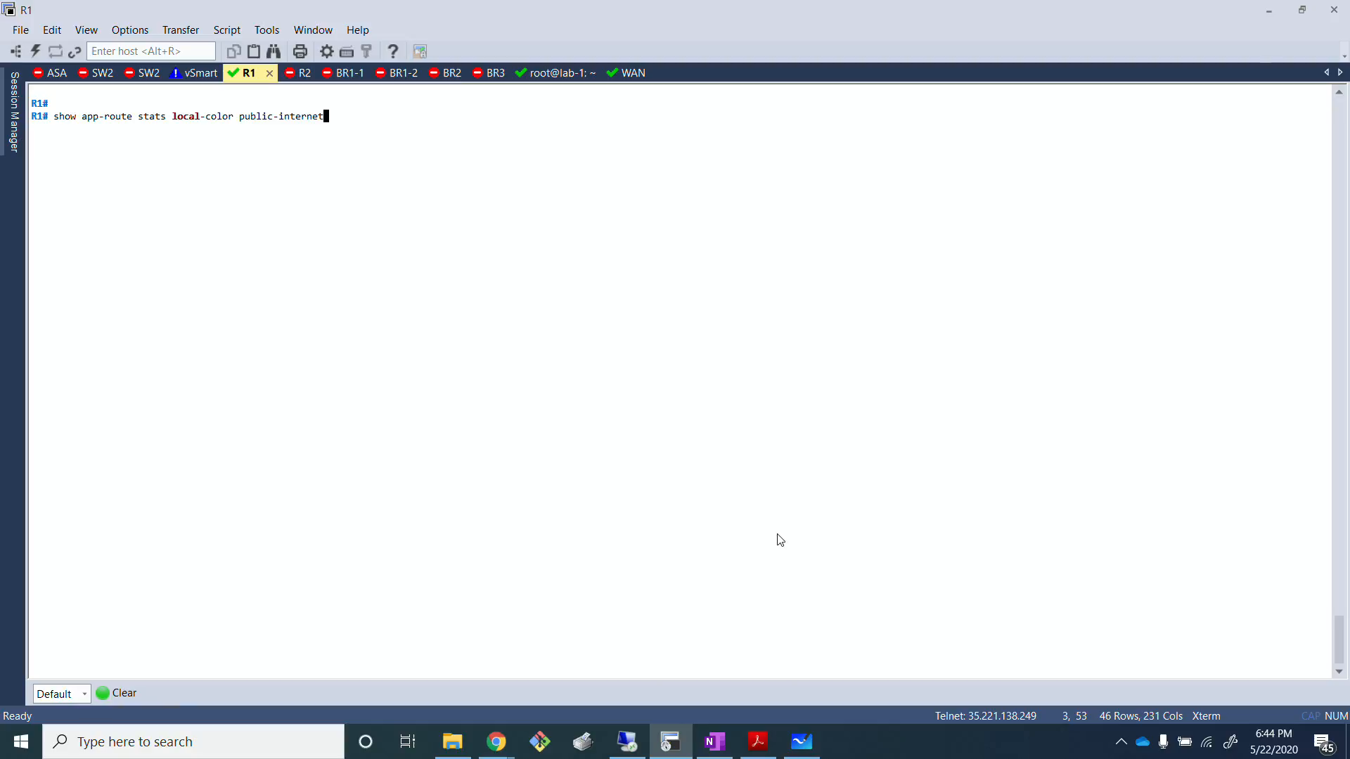
pyautogui.moveTo(137, 120); pyautogui.dragTo(207, 156)
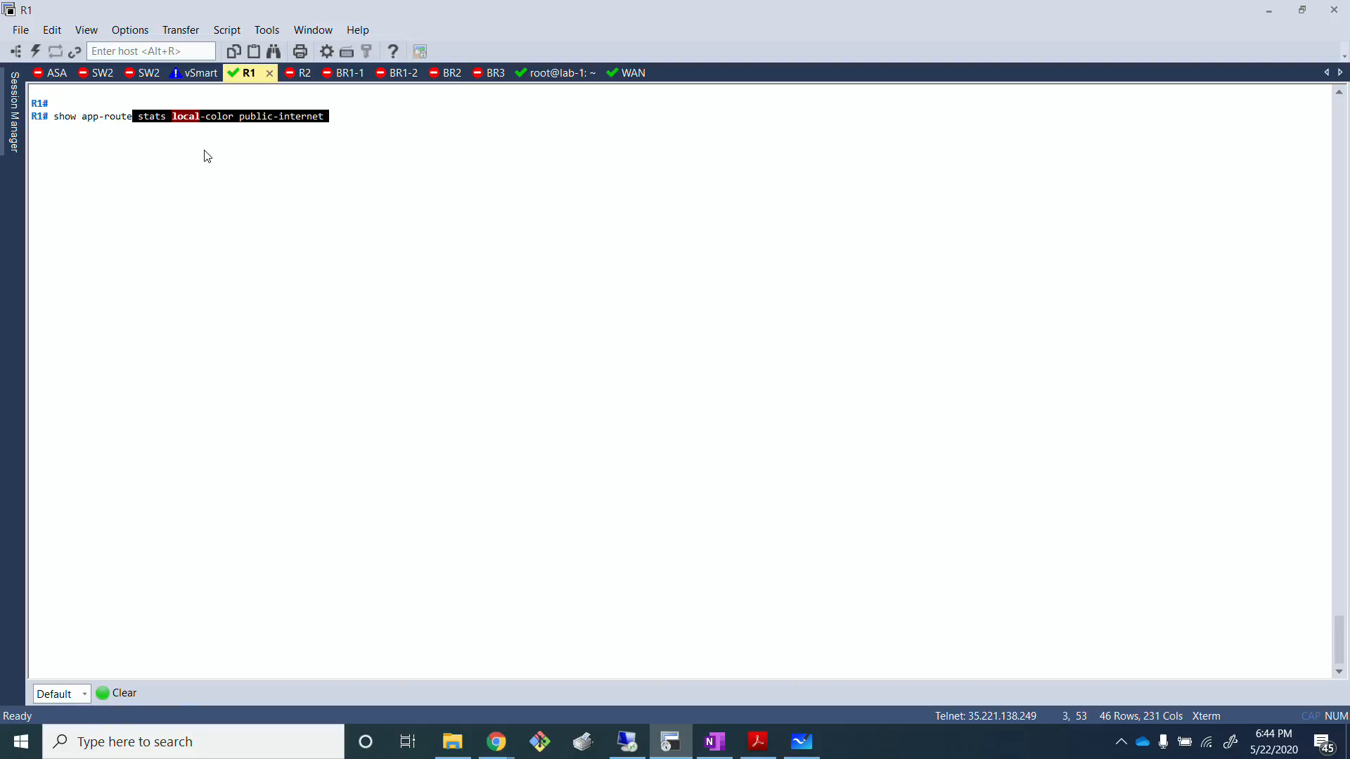
pyautogui.click(206, 156)
pyautogui.press('BackSpace')
pyautogui.press('BackSpace')
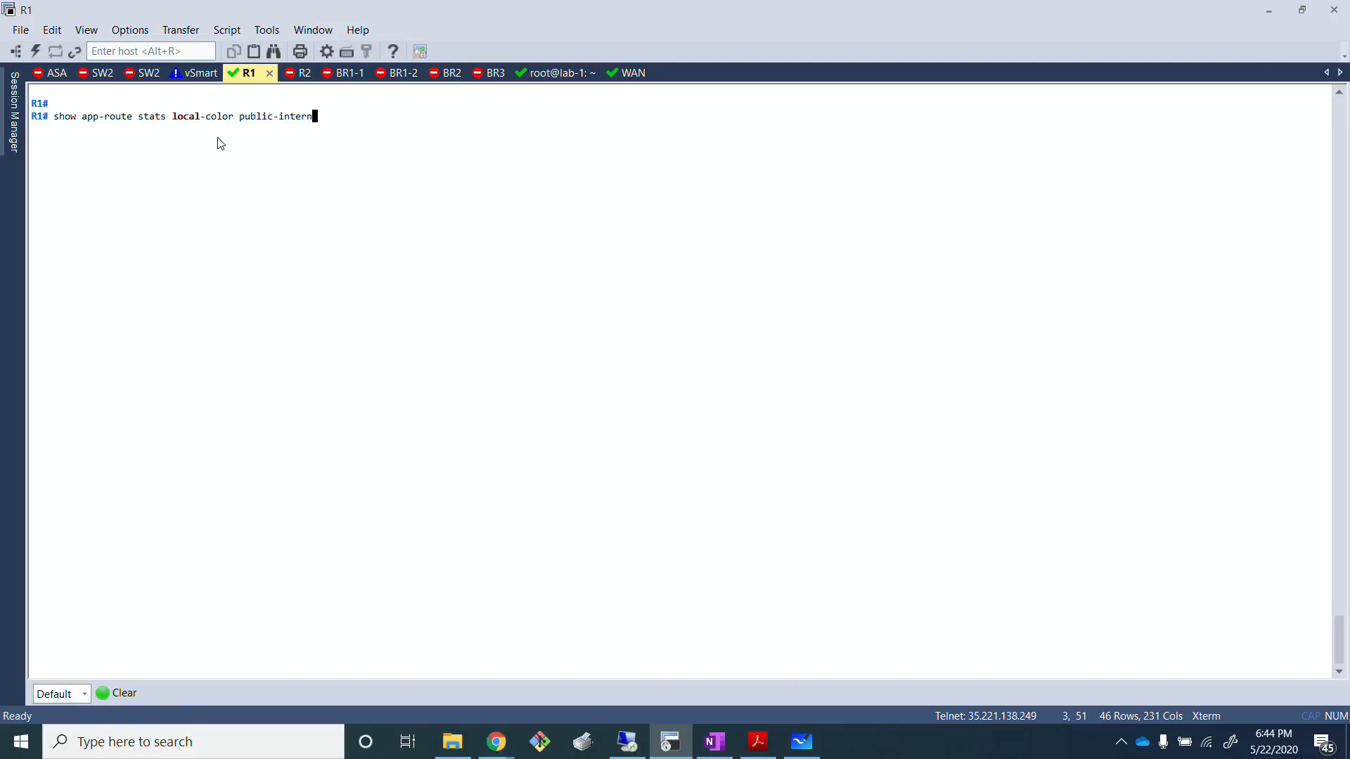
pyautogui.press('BackSpace')
pyautogui.press('BackSpace')
pyautogui.press('BackSpace')
pyautogui.press('BackSpace')
pyautogui.press('BackSpace')
pyautogui.press('BackSpace')
pyautogui.press('BackSpace')
pyautogui.press('BackSpace')
pyautogui.press('BackSpace')
pyautogui.press('BackSpace')
pyautogui.press('BackSpace')
pyautogui.press('BackSpace')
pyautogui.press('BackSpace')
pyautogui.write('mpls')
pyautogui.press('Return')
pyautogui.press('Return')
pyautogui.press('Return')
pyautogui.press('Return')
pyautogui.press('Return')
pyautogui.press('Return')
pyautogui.press('Return')
pyautogui.press('Return')
pyautogui.press('Return')
pyautogui.press('Return')
pyautogui.press('Return')
pyautogui.press('Return')
pyautogui.press('Return')
pyautogui.press('Return')
pyautogui.press('Return')
pyautogui.press('Return')
pyautogui.press('Return')
pyautogui.press('Return')
pyautogui.press('Return')
pyautogui.press('Return')
pyautogui.press('Return')
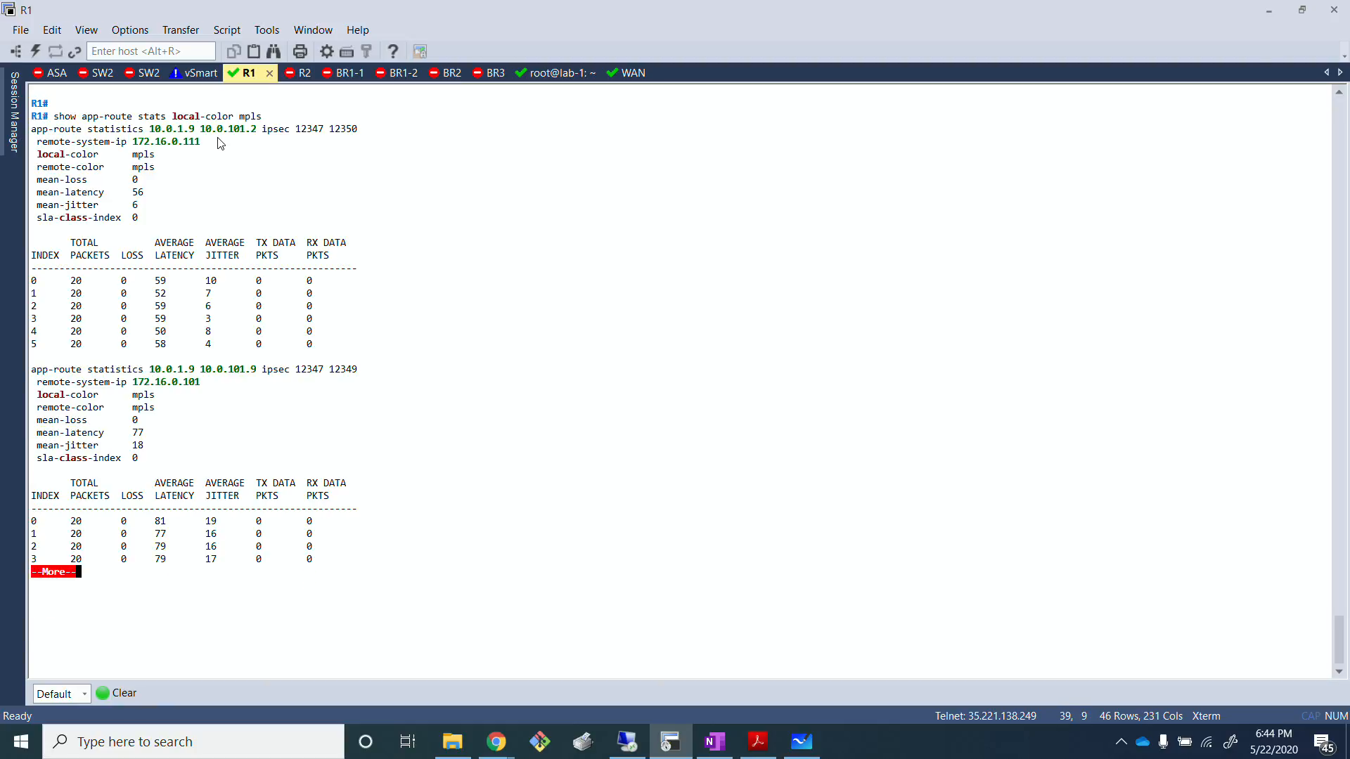
pyautogui.press('Return')
pyautogui.press('Return')
pyautogui.press('Return')
pyautogui.press('Return')
pyautogui.press('Return')
pyautogui.press('Return')
pyautogui.press('Return')
pyautogui.press('Return')
pyautogui.press('Return')
pyautogui.press('Return')
pyautogui.press('Return')
pyautogui.press('Return')
pyautogui.press('Return')
pyautogui.press('Return')
pyautogui.press('Return')
pyautogui.press('Return')
pyautogui.press('Return')
pyautogui.press('Return')
pyautogui.press('Return')
pyautogui.press('Return')
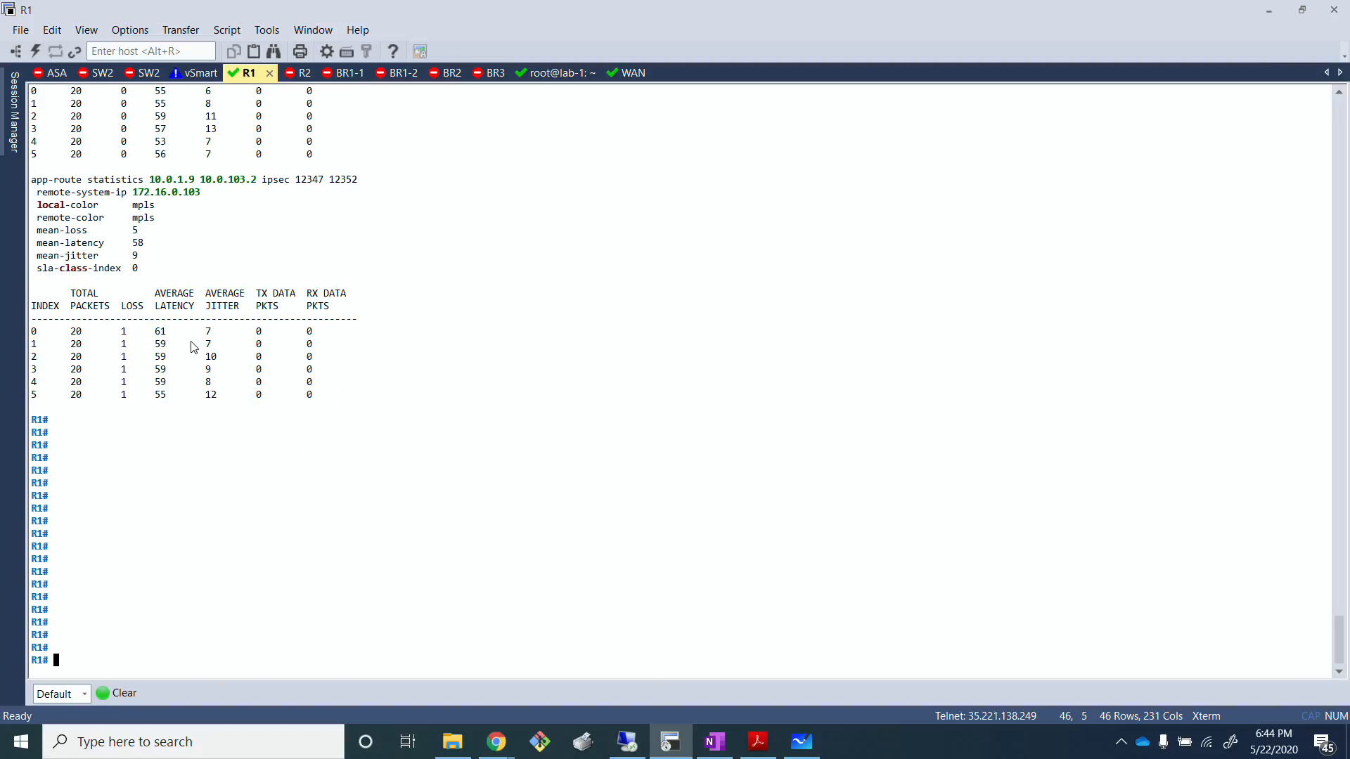
# Step: Review the average latency, jitter and loss of each MPLS tunnel in the app-route output
pyautogui.scroll(13, 193, 344)
pyautogui.scroll(3, 137, 255)
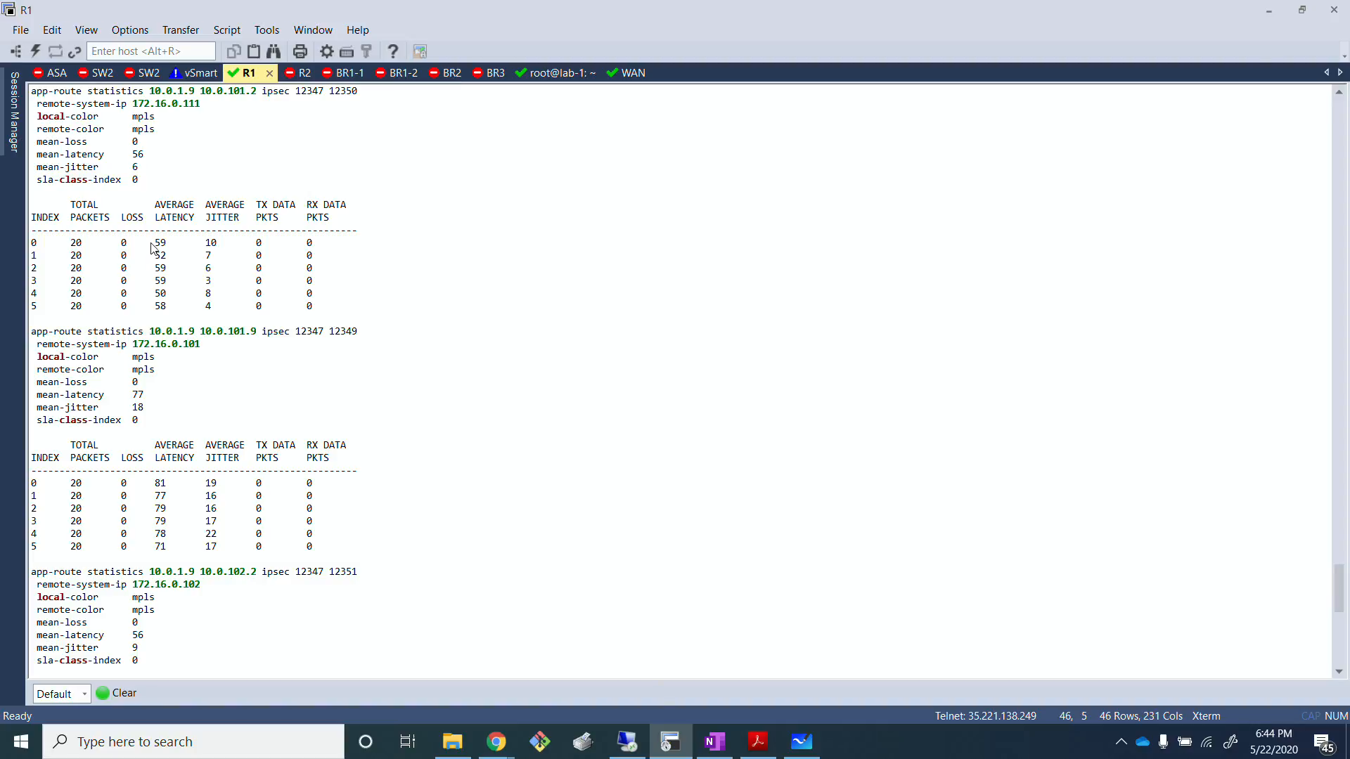
pyautogui.moveTo(155, 246); pyautogui.dragTo(167, 306)
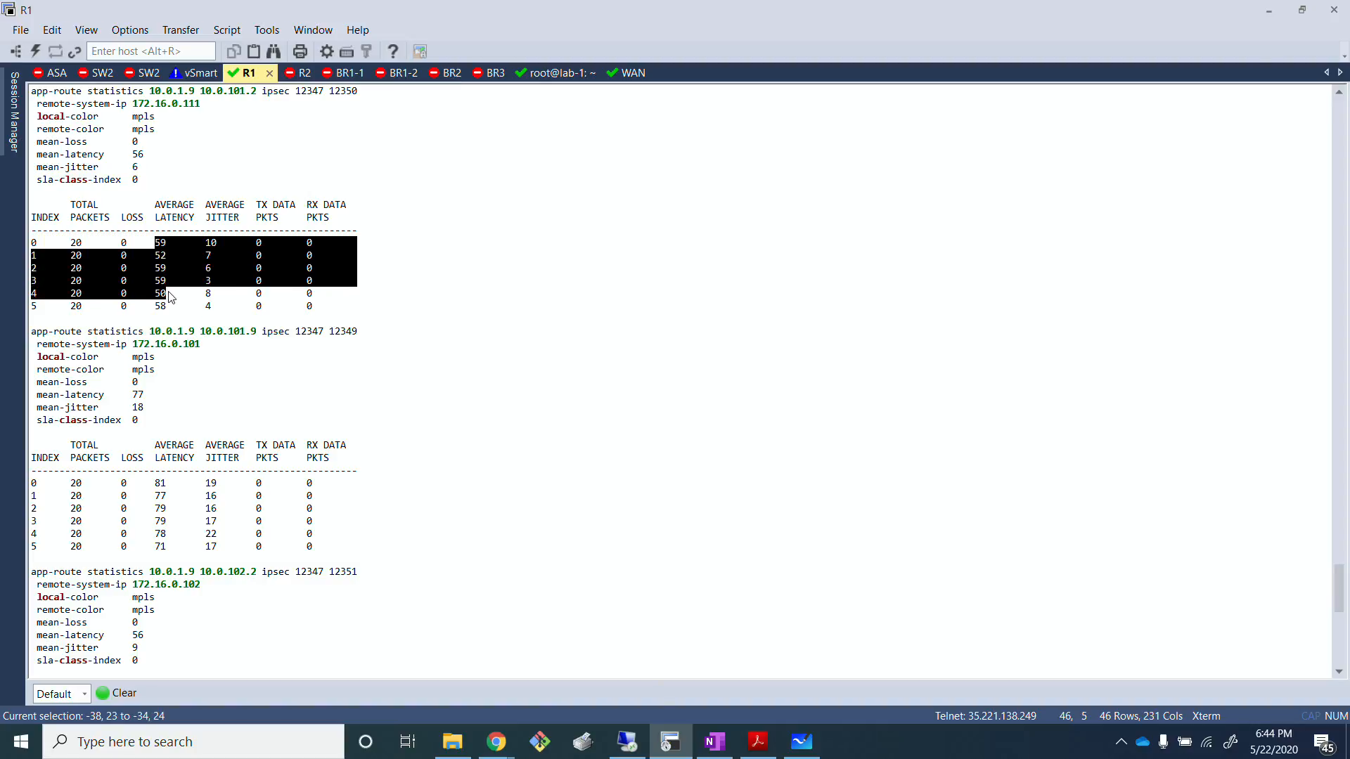
pyautogui.click(167, 307)
pyautogui.scroll(-2, 178, 344)
pyautogui.scroll(-5, 179, 345)
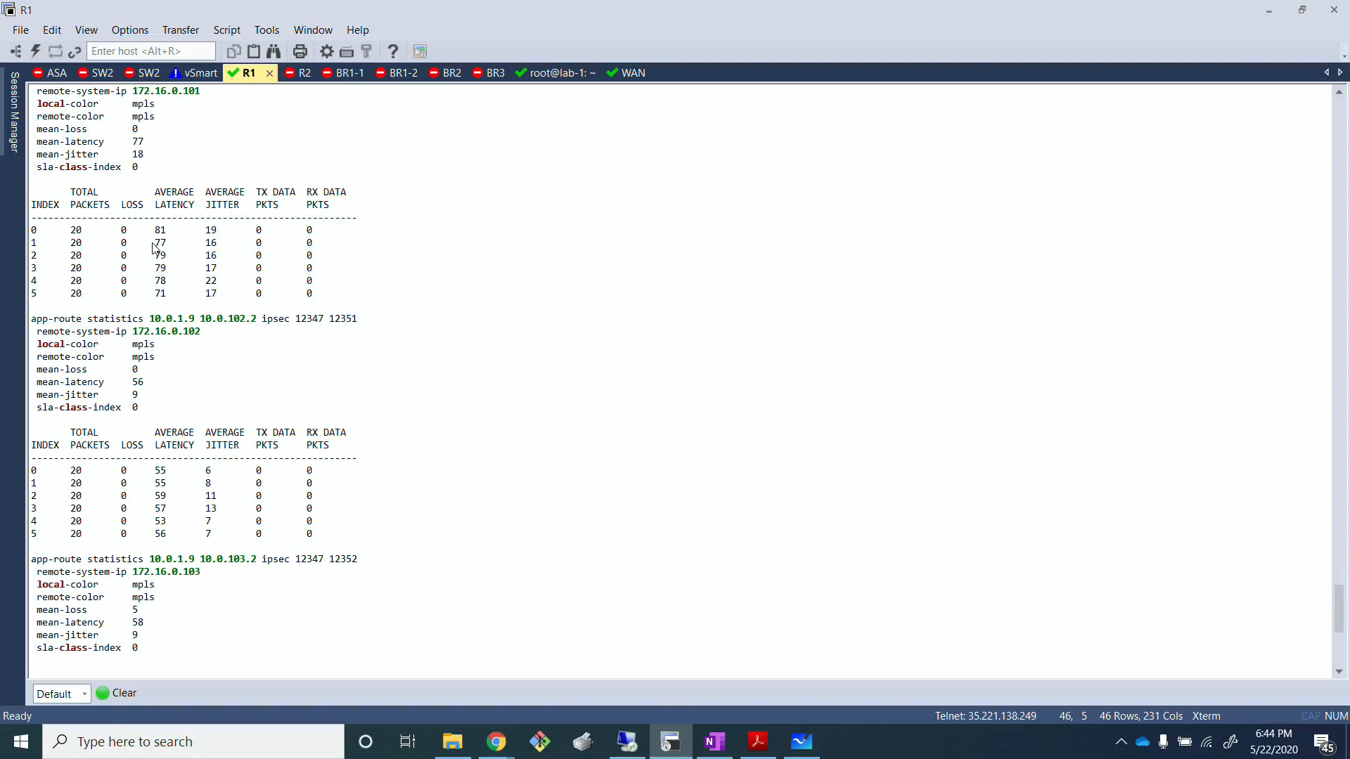
pyautogui.moveTo(155, 229); pyautogui.dragTo(179, 296)
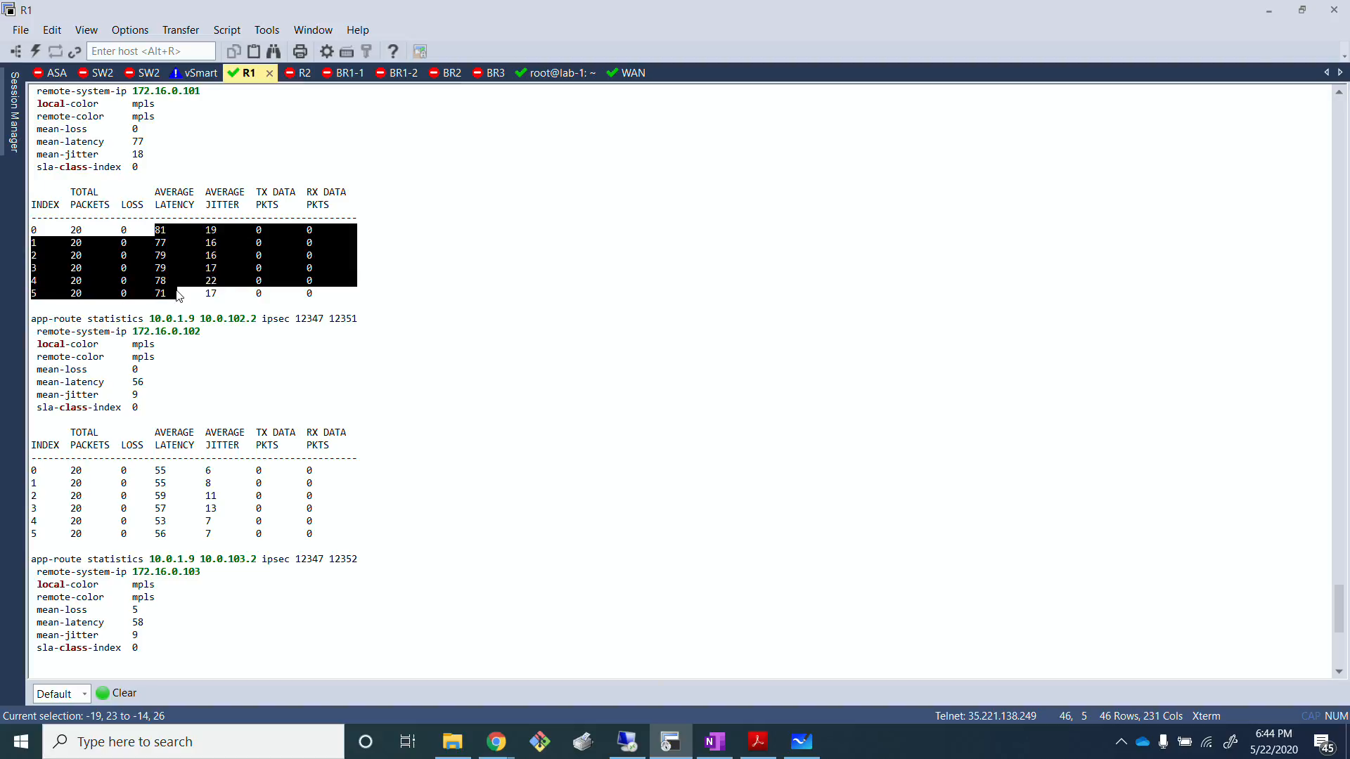
pyautogui.click(179, 295)
pyautogui.moveTo(155, 230); pyautogui.dragTo(167, 281)
pyautogui.scroll(-2, 220, 413)
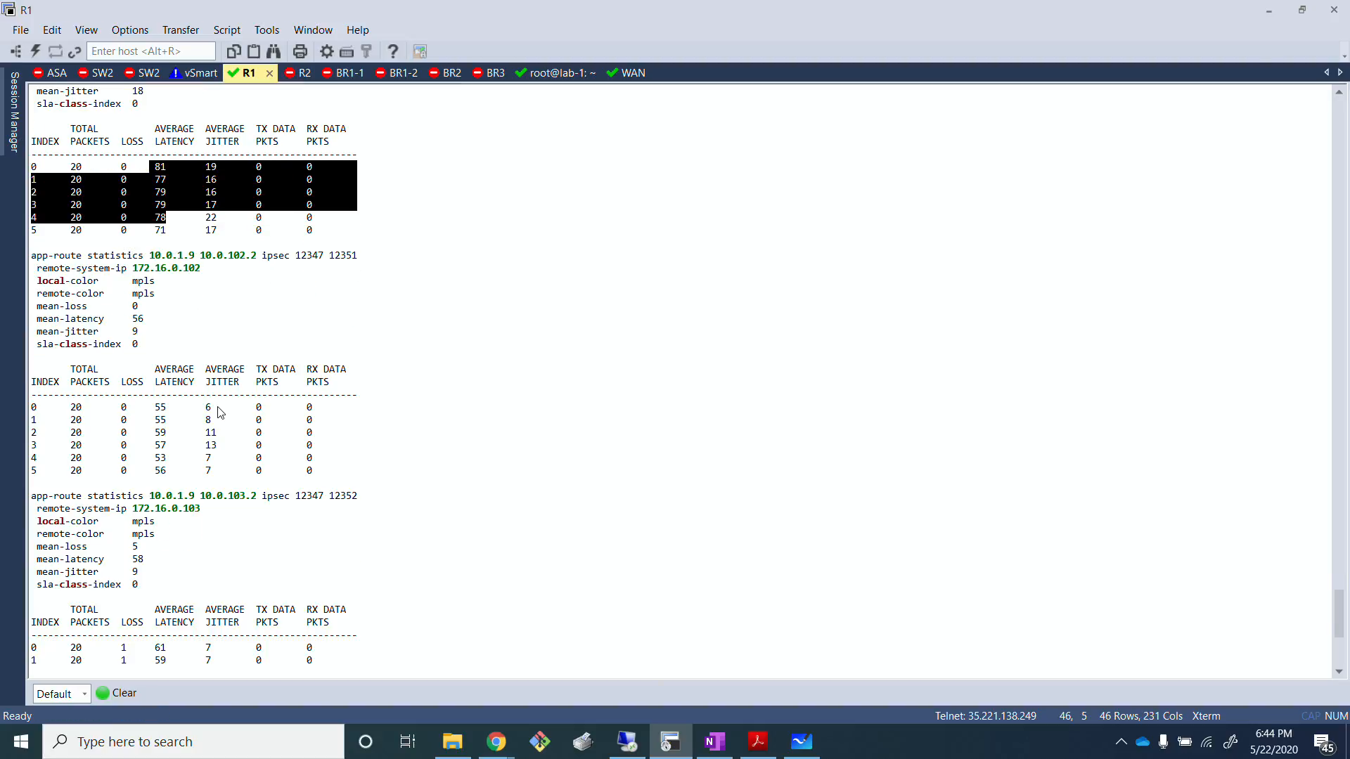
pyautogui.scroll(-5, 211, 419)
pyautogui.scroll(7, 164, 513)
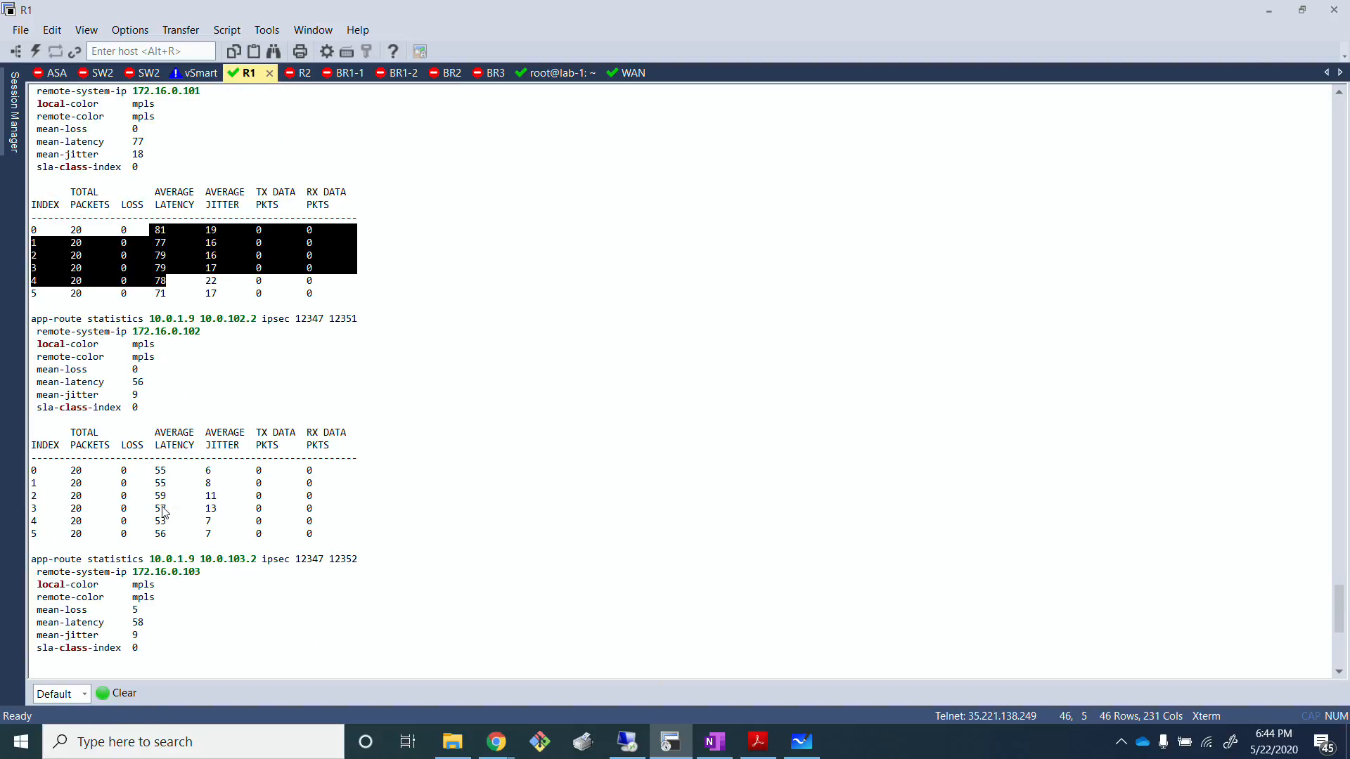
pyautogui.scroll(5, 164, 513)
pyautogui.scroll(-13, 163, 511)
pyautogui.scroll(13, 158, 520)
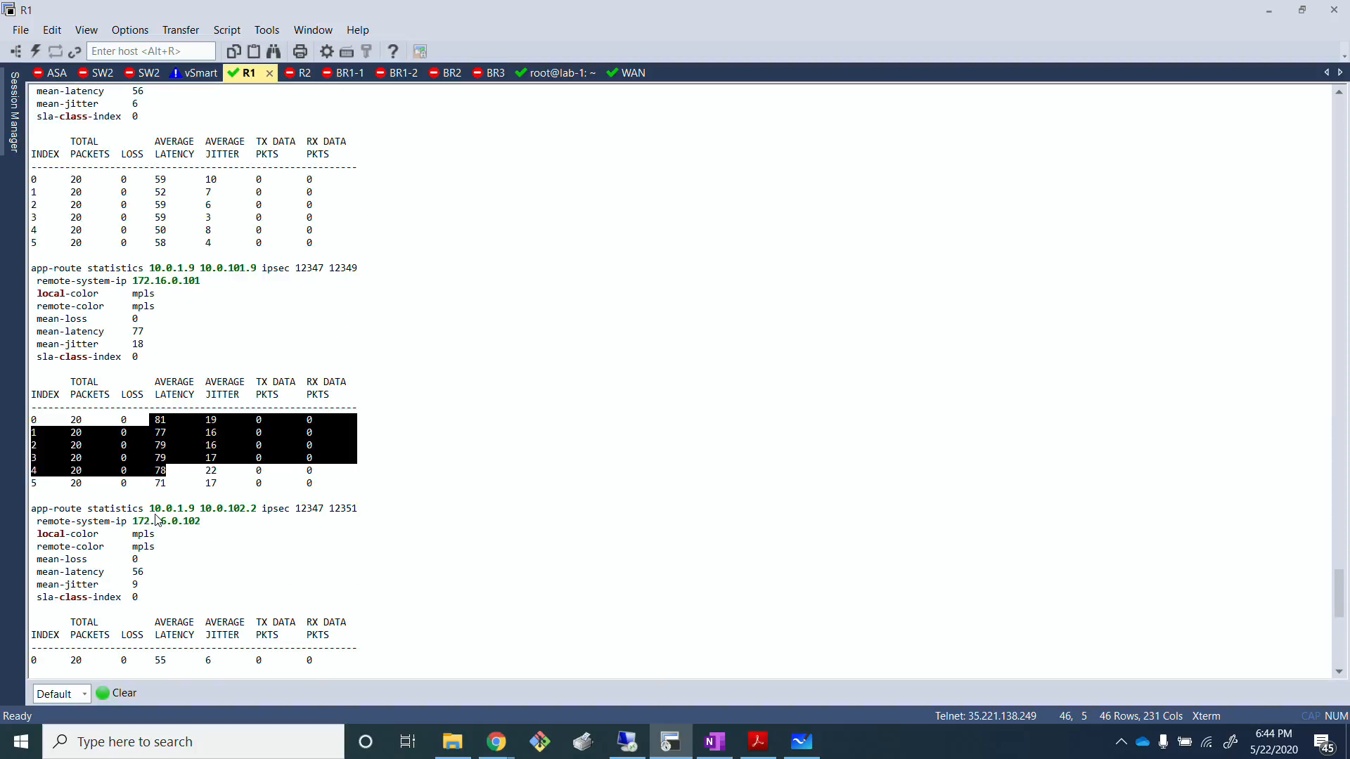
pyautogui.click(153, 483)
pyautogui.scroll(-13, 164, 434)
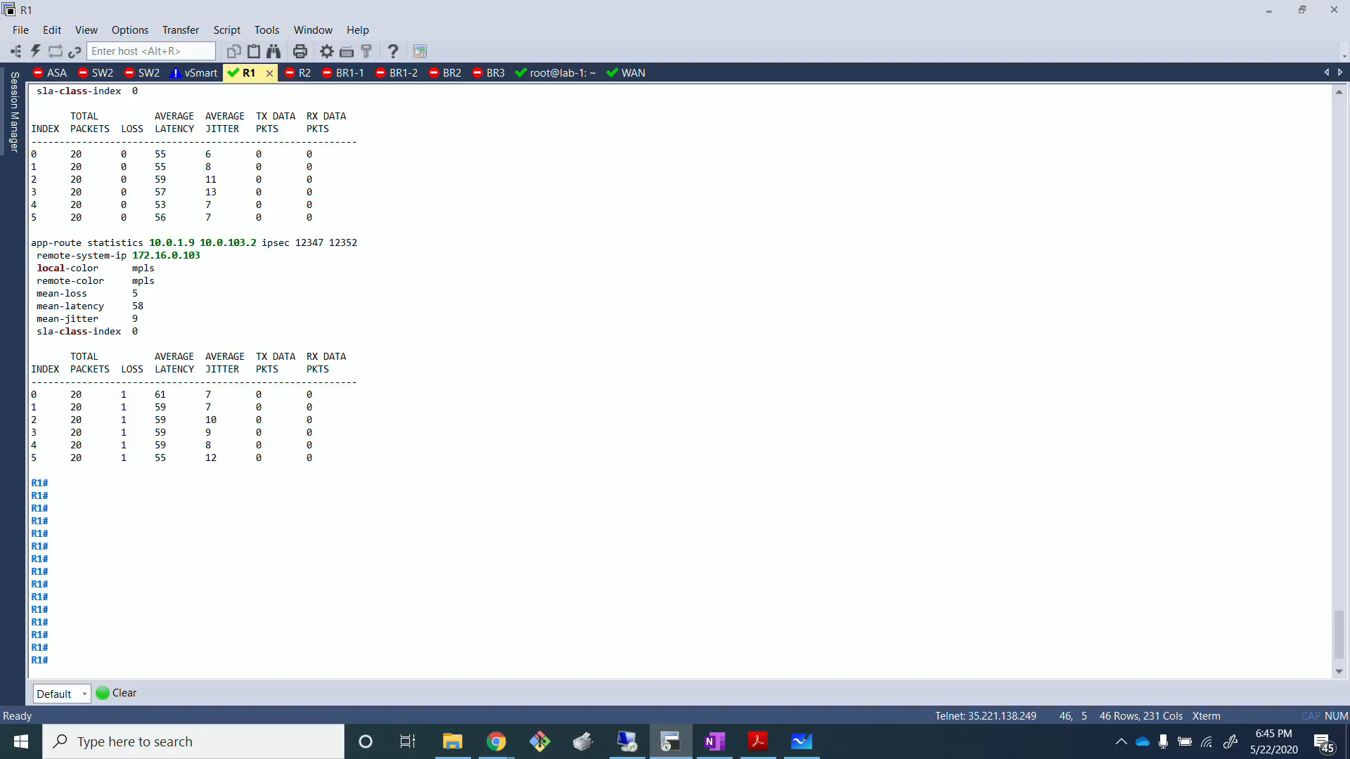
# Step: Run "show app-route stats local-color public-internet" on R1 and page through to the end of the output
pyautogui.hotkey('alt', 'Tab')
pyautogui.click(595, 500)
pyautogui.press('Return')
pyautogui.press('Return')
pyautogui.press('Return')
pyautogui.press('Return')
pyautogui.press('Return')
pyautogui.press('Up')
pyautogui.press('Left')
pyautogui.press('Up')
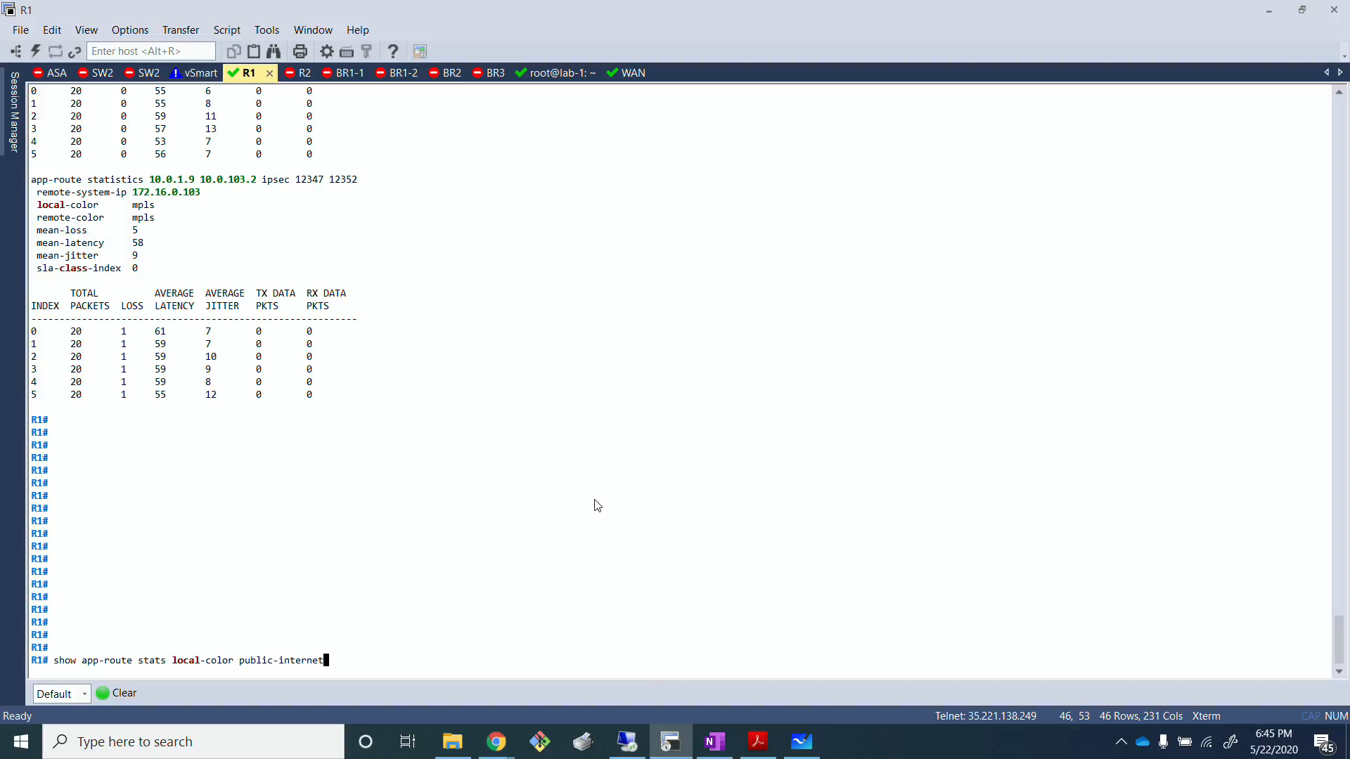
pyautogui.press('Return')
pyautogui.press('Return')
pyautogui.press('Return')
pyautogui.press('Return')
pyautogui.press('Return')
pyautogui.press('Return')
pyautogui.press('Return')
pyautogui.press('Return')
pyautogui.press('Return')
pyautogui.press('Return')
pyautogui.press('Return')
pyautogui.press('Return')
pyautogui.press('Return')
pyautogui.press('Return')
pyautogui.press('Return')
pyautogui.press('Return')
pyautogui.press('Return')
pyautogui.press('Return')
pyautogui.press('Return')
pyautogui.press('Return')
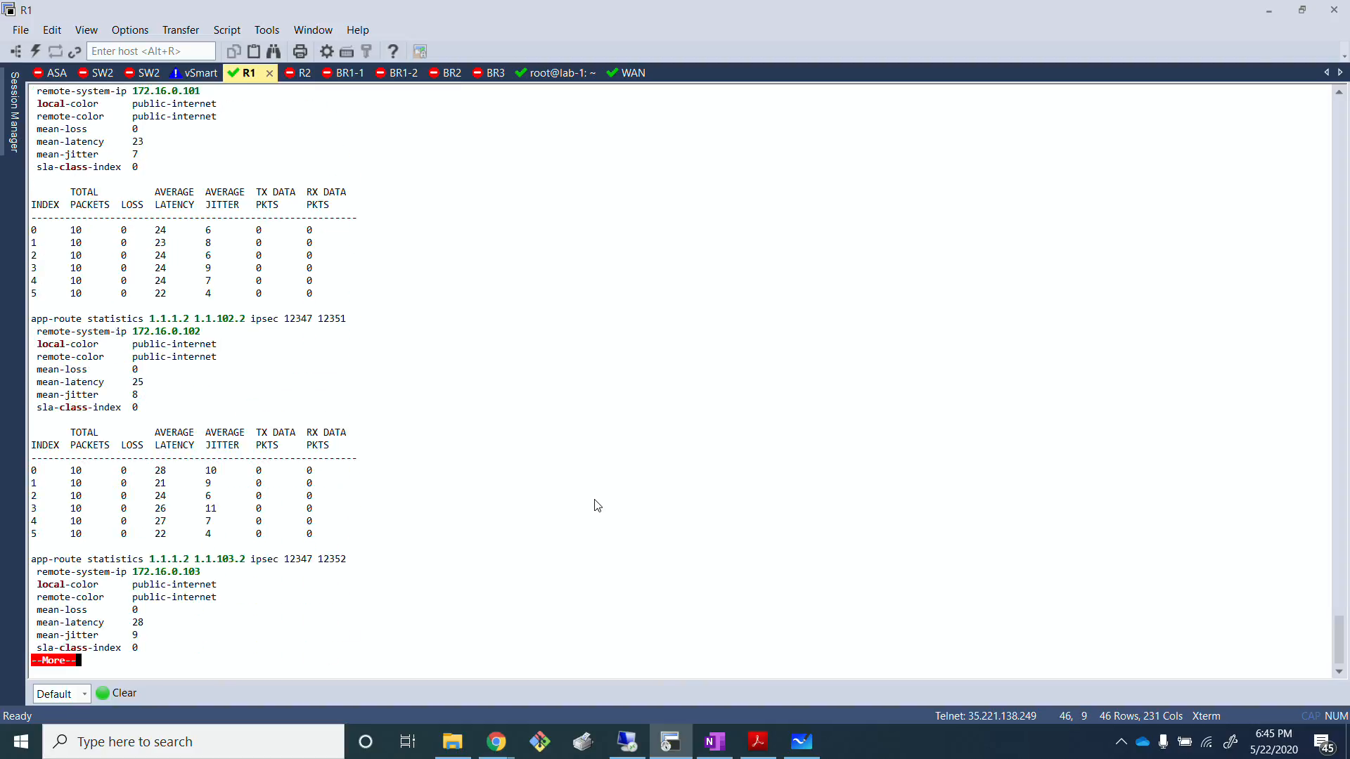
pyautogui.press('Return')
pyautogui.press('Return')
pyautogui.press('Return')
pyautogui.press('Return')
pyautogui.press('Return')
pyautogui.press('Return')
pyautogui.press('Return')
pyautogui.press('Return')
pyautogui.press('Return')
pyautogui.press('Return')
pyautogui.press('Return')
pyautogui.press('Return')
pyautogui.press('Return')
pyautogui.press('Return')
pyautogui.press('Return')
pyautogui.press('Return')
pyautogui.press('Return')
pyautogui.press('Return')
pyautogui.press('Return')
pyautogui.press('Return')
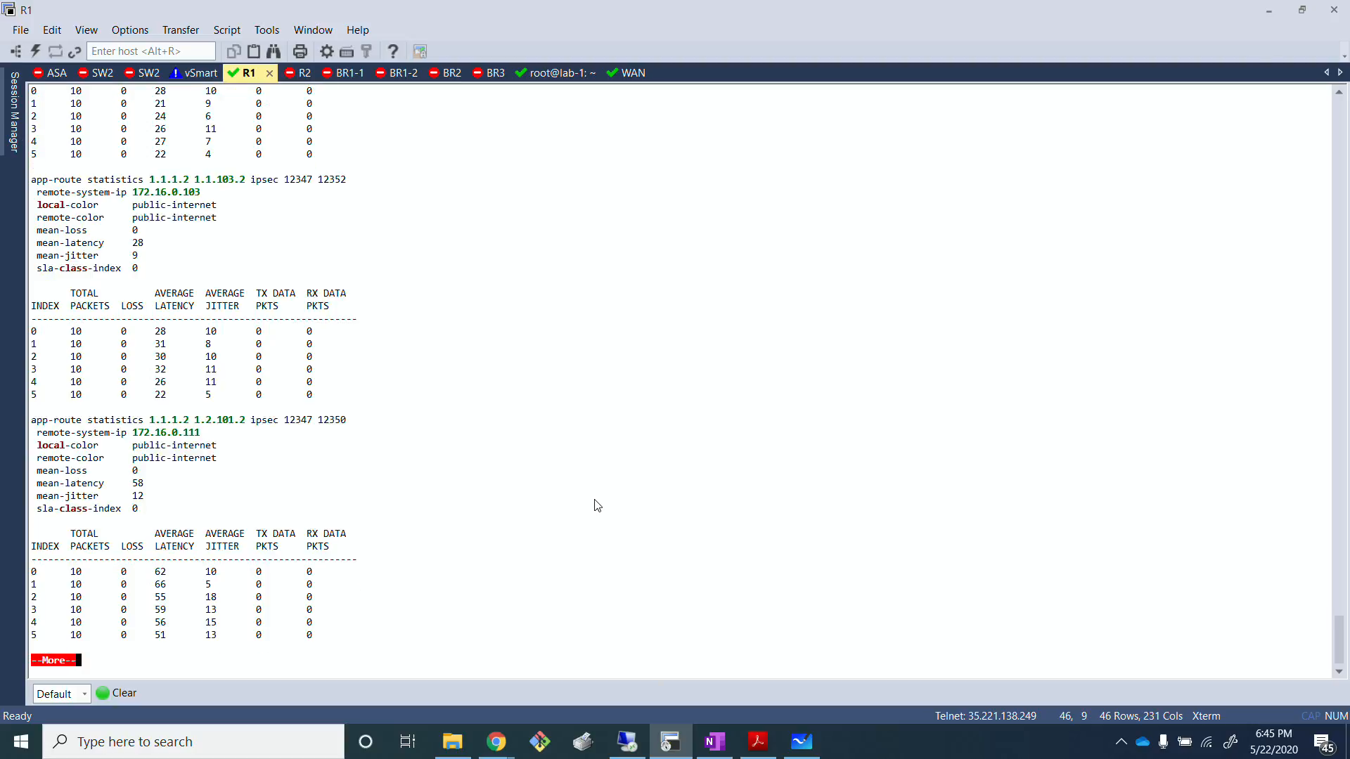
pyautogui.press('Return')
pyautogui.press('Return')
pyautogui.press('Return')
pyautogui.press('Return')
pyautogui.press('Return')
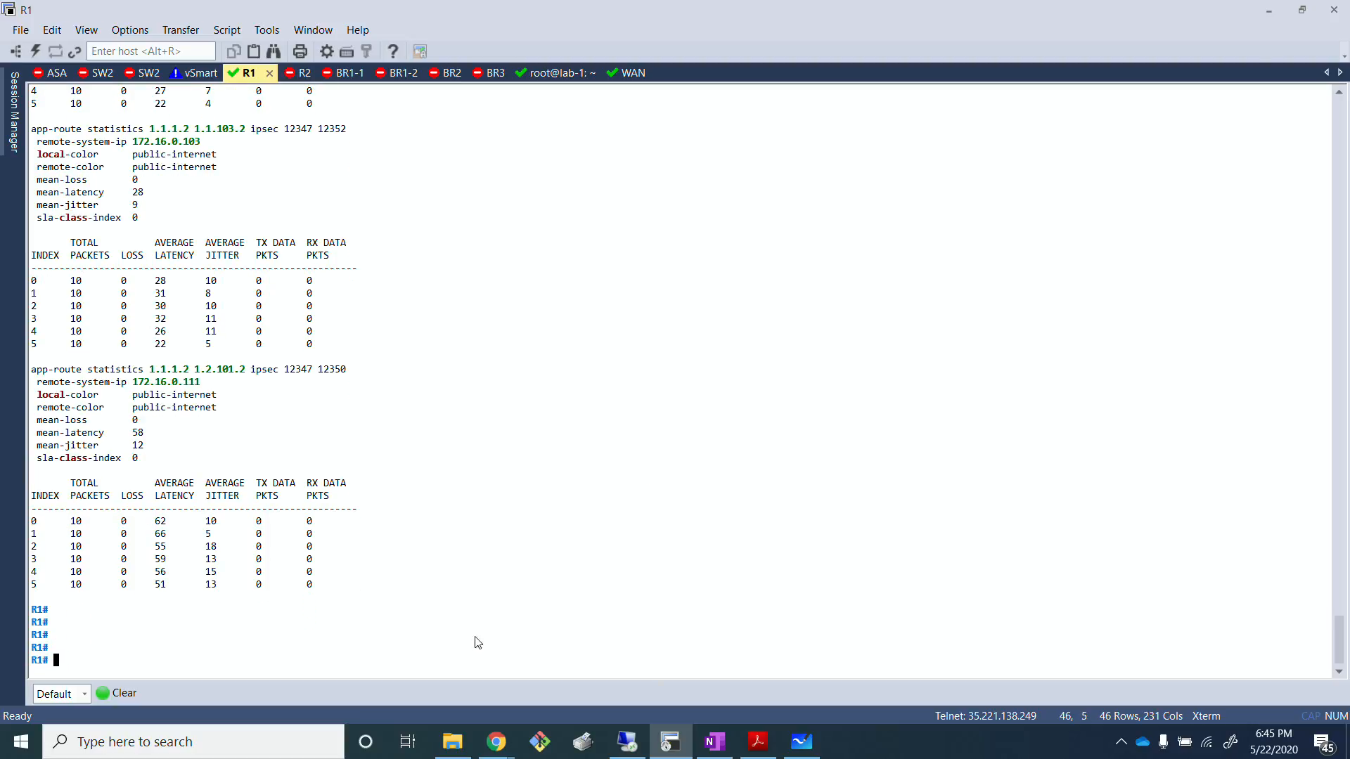
# Step: Compare the latency, jitter and loss figures of the public-internet tunnels with those of the MPLS tunnels
pyautogui.moveTo(161, 520); pyautogui.dragTo(162, 551)
pyautogui.click(170, 600)
pyautogui.hotkey('alt', 'Tab')
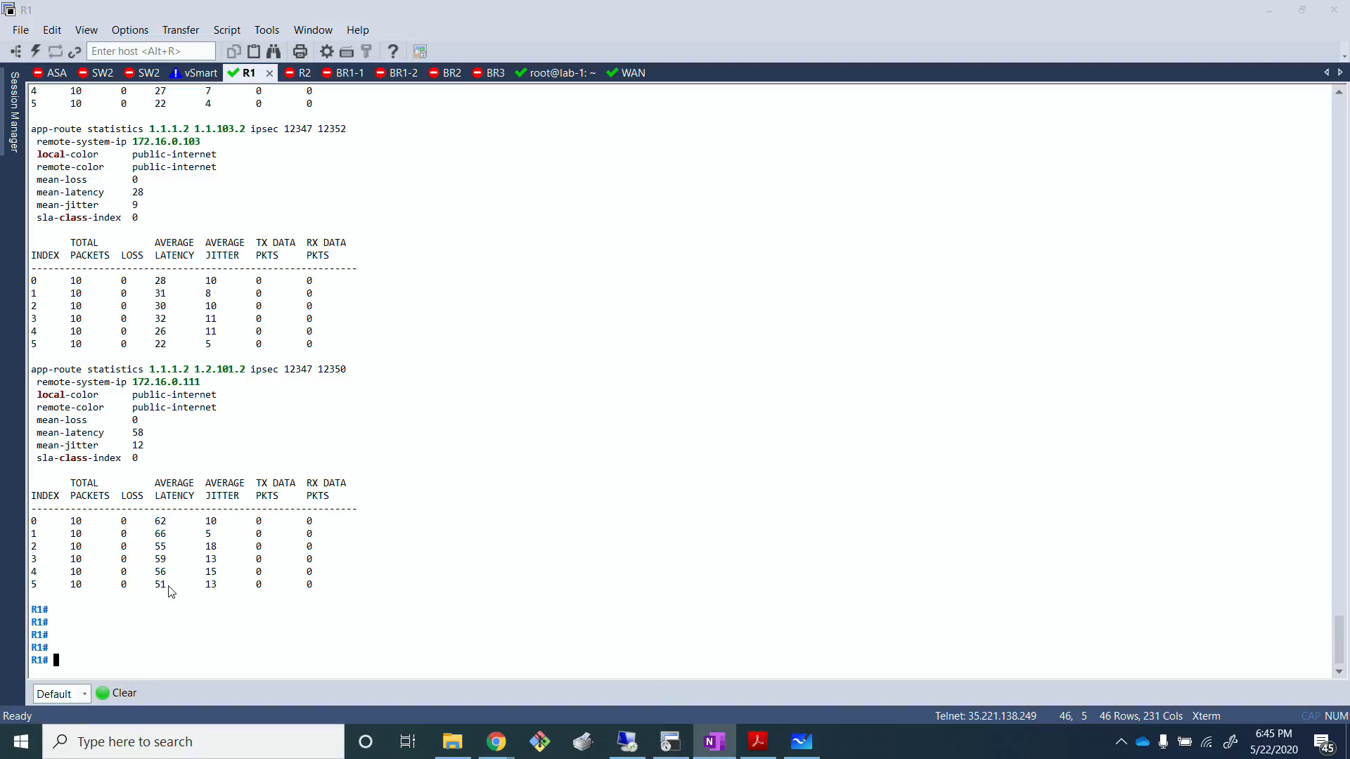
pyautogui.scroll(5, 162, 538)
pyautogui.scroll(-5, 160, 548)
pyautogui.click(373, 343)
pyautogui.scroll(15, 366, 485)
pyautogui.scroll(15, 370, 513)
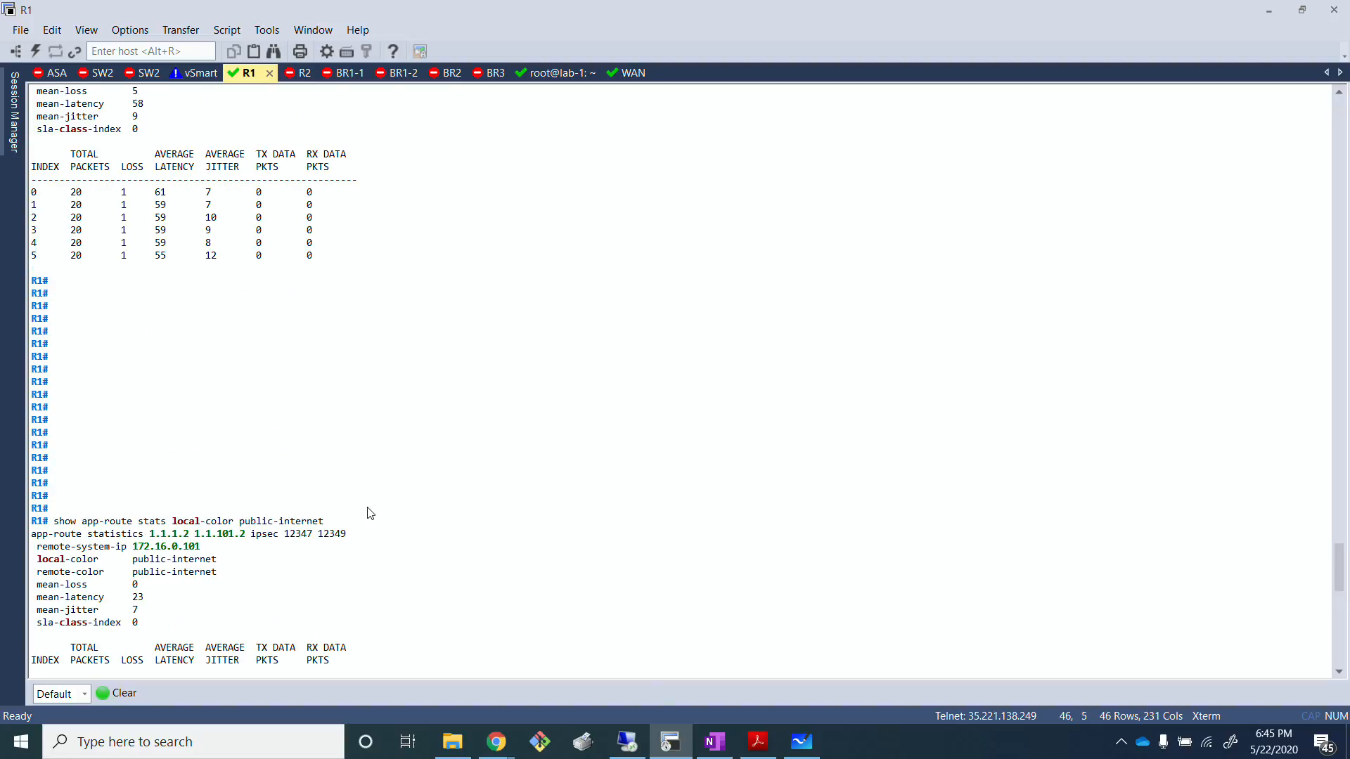
pyautogui.scroll(2, 370, 513)
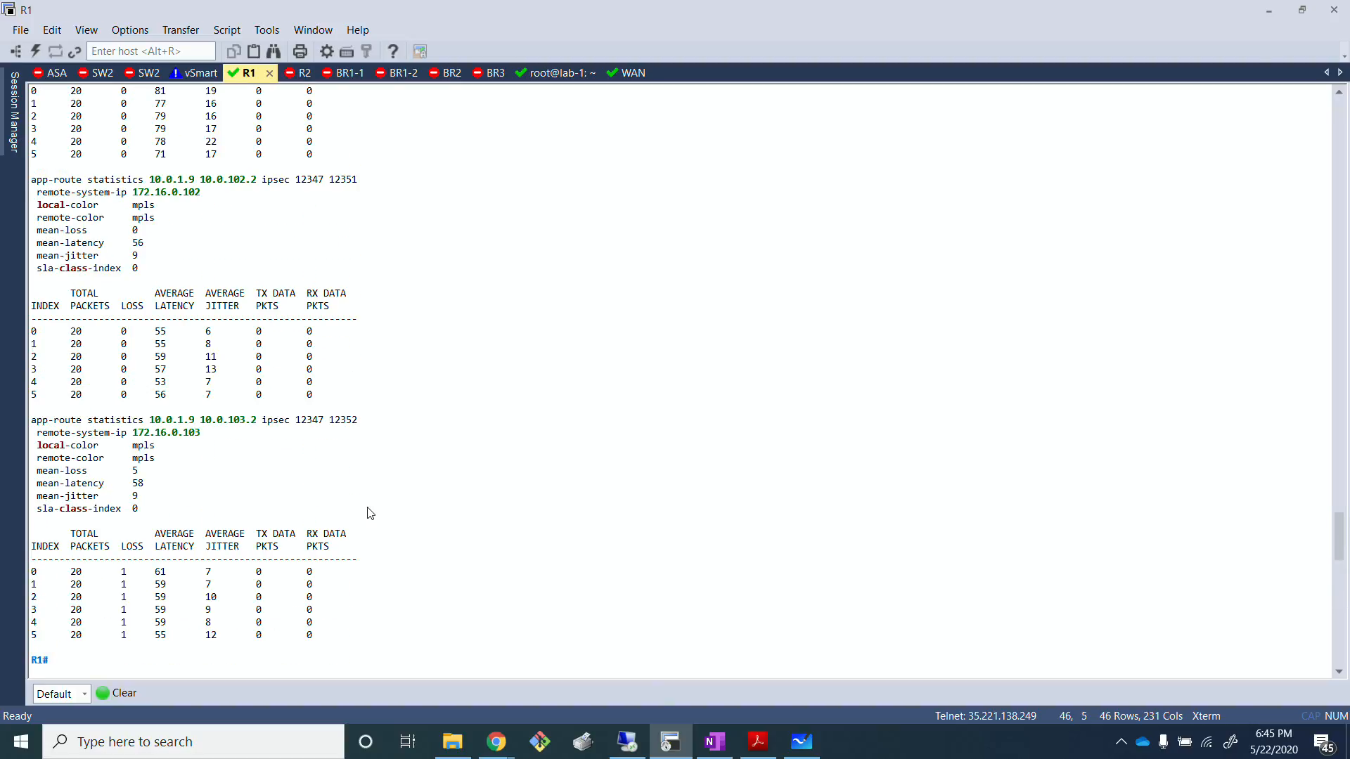
pyautogui.scroll(1, 370, 513)
pyautogui.scroll(-2, 371, 513)
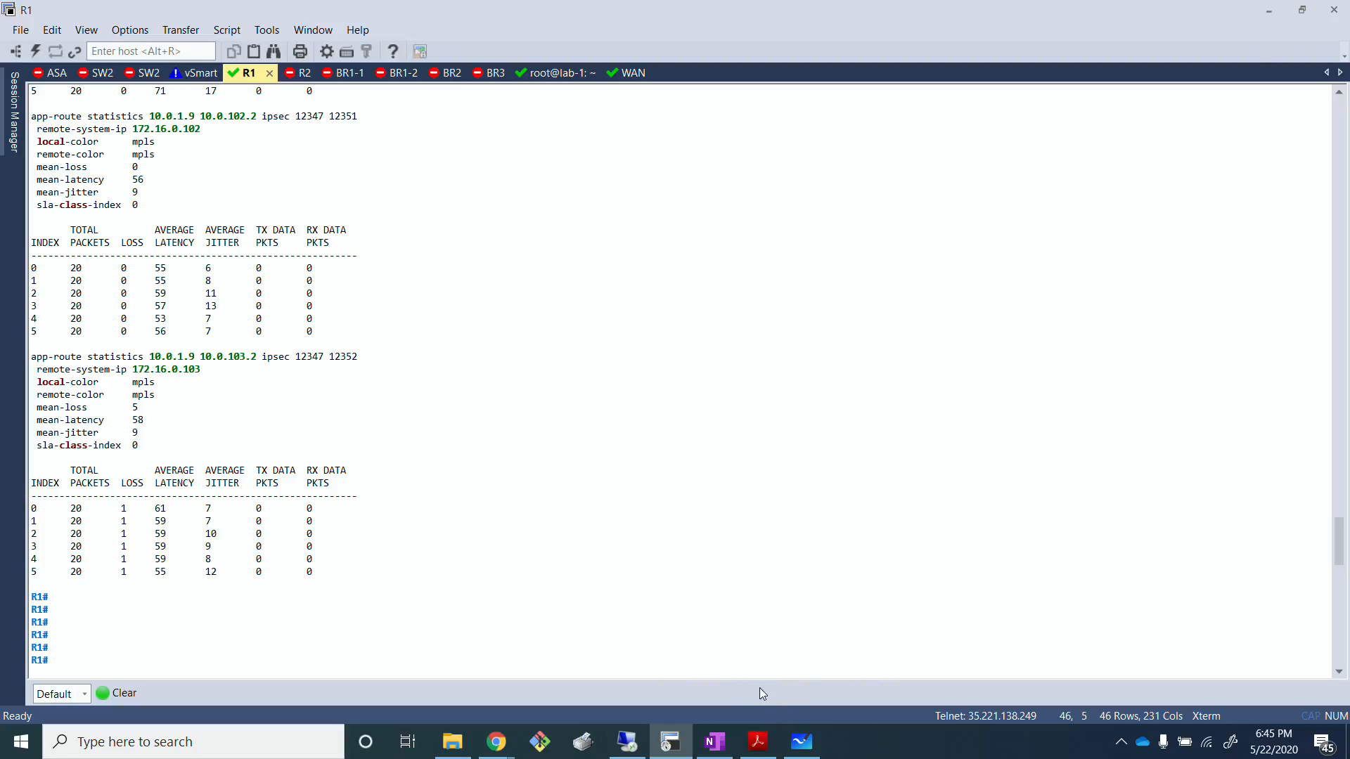
# Step: Switch to Microsoft Whiteboard and handwrite "1) Voice → DSCP EF" beside the network diagram, double-underlining EF
pyautogui.click(801, 742)
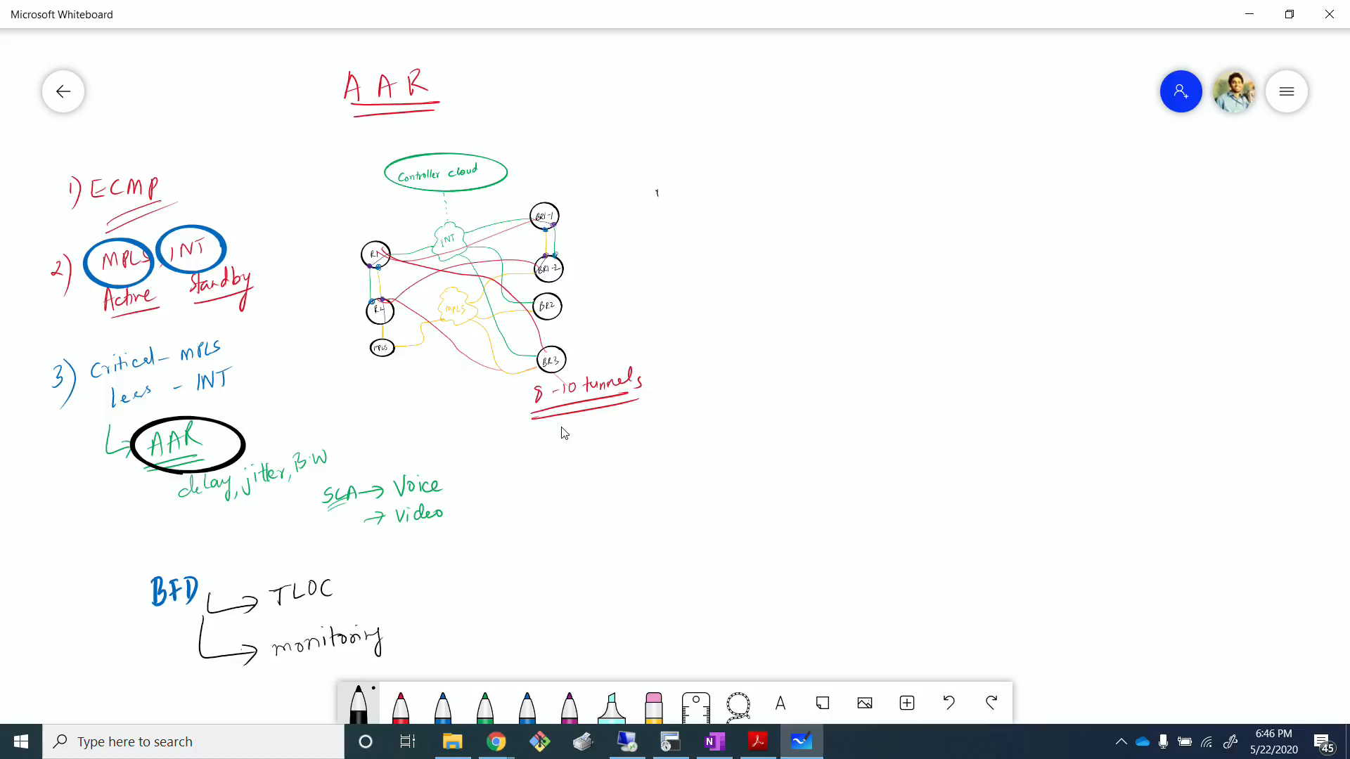
pyautogui.moveTo(659, 177)
pyautogui.mouseDown()
pyautogui.moveTo(663, 213)
pyautogui.moveTo(700, 181)
pyautogui.moveTo(705, 192)
pyautogui.mouseUp()
pyautogui.moveTo(712, 193); pyautogui.dragTo(733, 207)
pyautogui.moveTo(738, 201); pyautogui.dragTo(751, 203)
pyautogui.moveTo(760, 198)
pyautogui.mouseDown()
pyautogui.moveTo(800, 195)
pyautogui.moveTo(790, 206)
pyautogui.mouseUp()
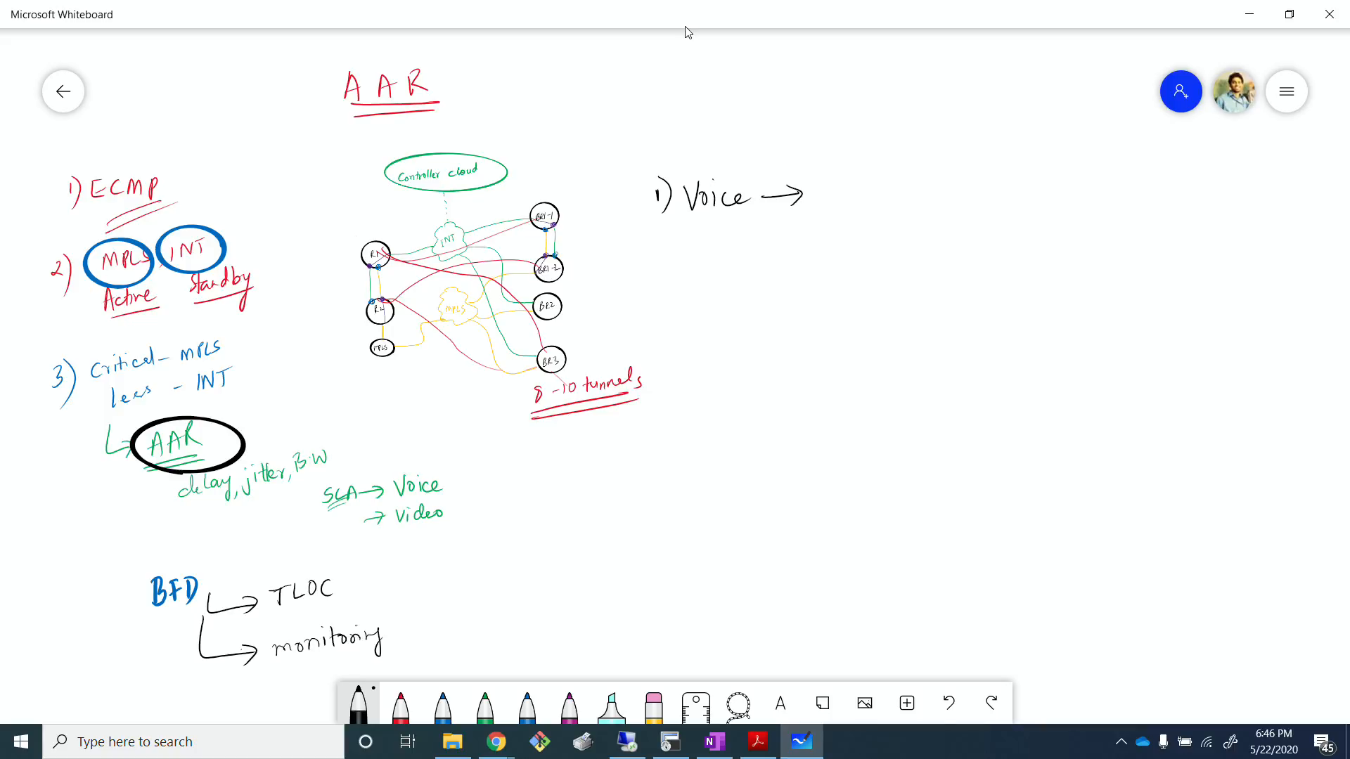
pyautogui.moveTo(814, 186)
pyautogui.mouseDown()
pyautogui.moveTo(815, 207)
pyautogui.moveTo(862, 187)
pyautogui.moveTo(888, 198)
pyautogui.moveTo(897, 182)
pyautogui.moveTo(902, 196)
pyautogui.mouseUp()
pyautogui.moveTo(887, 211); pyautogui.dragTo(917, 204)
pyautogui.moveTo(891, 215); pyautogui.dragTo(919, 208)
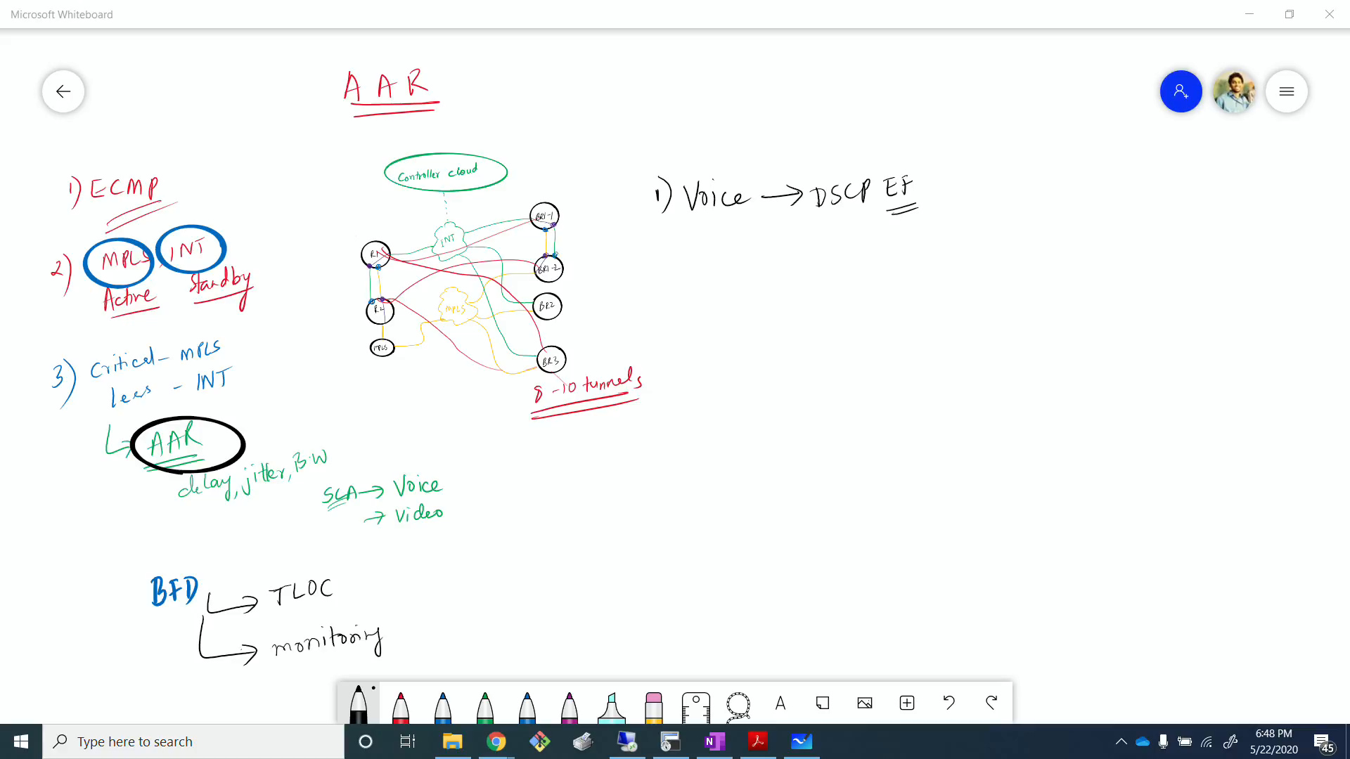
# Step: Handwrite the column headings Loss, Lat and Jitter beside the voice entry, separated by vertical lines
pyautogui.moveTo(1013, 166); pyautogui.dragTo(1031, 177)
pyautogui.moveTo(1043, 172)
pyautogui.mouseDown()
pyautogui.moveTo(1036, 184)
pyautogui.moveTo(1093, 272)
pyautogui.mouseUp()
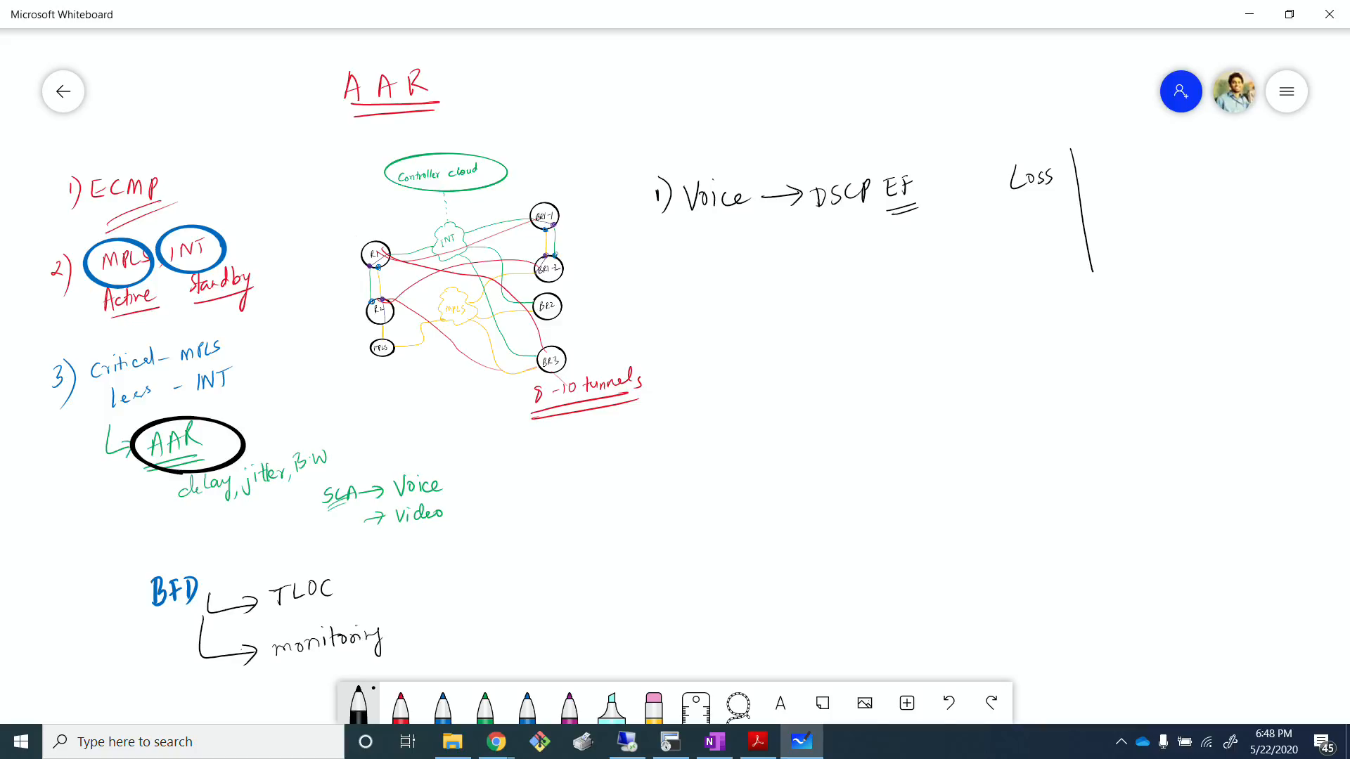
pyautogui.moveTo(1093, 159)
pyautogui.mouseDown()
pyautogui.moveTo(1098, 178)
pyautogui.moveTo(1115, 177)
pyautogui.mouseUp()
pyautogui.moveTo(1110, 164)
pyautogui.mouseDown()
pyautogui.moveTo(1124, 159)
pyautogui.moveTo(1160, 256)
pyautogui.mouseUp()
pyautogui.moveTo(1170, 152)
pyautogui.mouseDown()
pyautogui.moveTo(1161, 173)
pyautogui.moveTo(1177, 147)
pyautogui.moveTo(1191, 168)
pyautogui.moveTo(1217, 150)
pyautogui.mouseUp()
pyautogui.click(1174, 167)
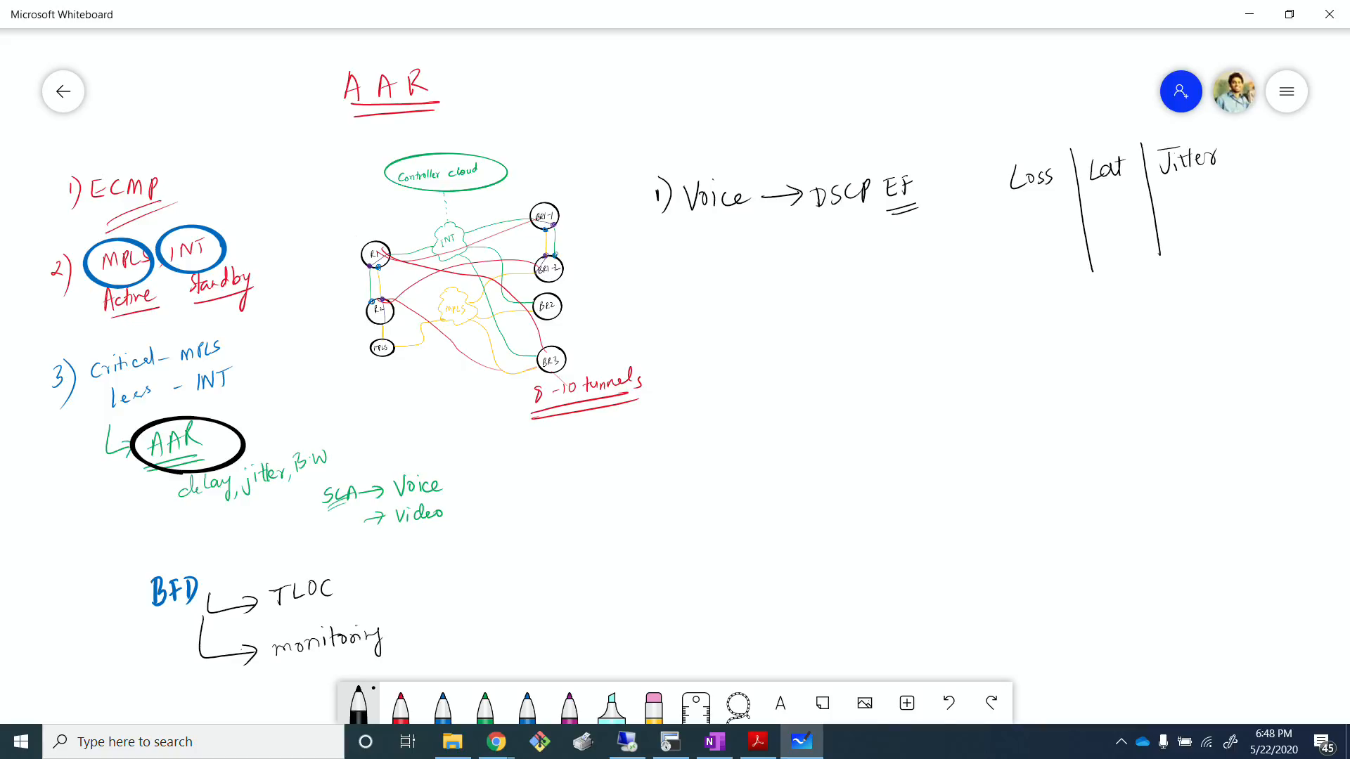
# Step: Draw a horizontal line beneath the Loss, Lat and Jitter headings and write 100ms under Lat
pyautogui.moveTo(999, 191); pyautogui.dragTo(1206, 153)
pyautogui.hotkey('ctrl', 'z')
pyautogui.moveTo(1000, 202); pyautogui.dragTo(1203, 177)
pyautogui.moveTo(1091, 203)
pyautogui.mouseDown()
pyautogui.moveTo(1090, 219)
pyautogui.moveTo(1118, 202)
pyautogui.mouseUp()
pyautogui.moveTo(1128, 203); pyautogui.dragTo(1134, 210)
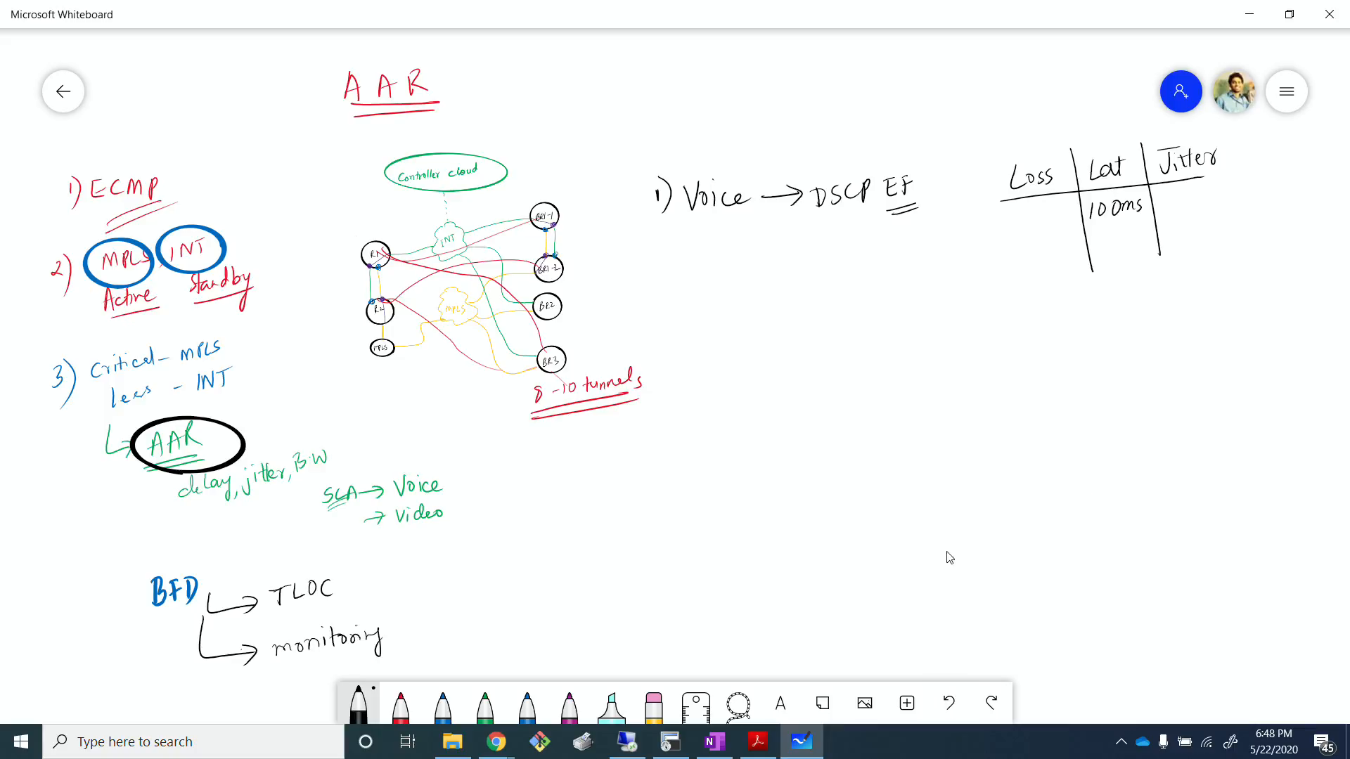
# Step: Switch to the R1 terminal session and compare the latency and jitter of the MPLS and public-internet tunnels in the app-route output
pyautogui.click(670, 742)
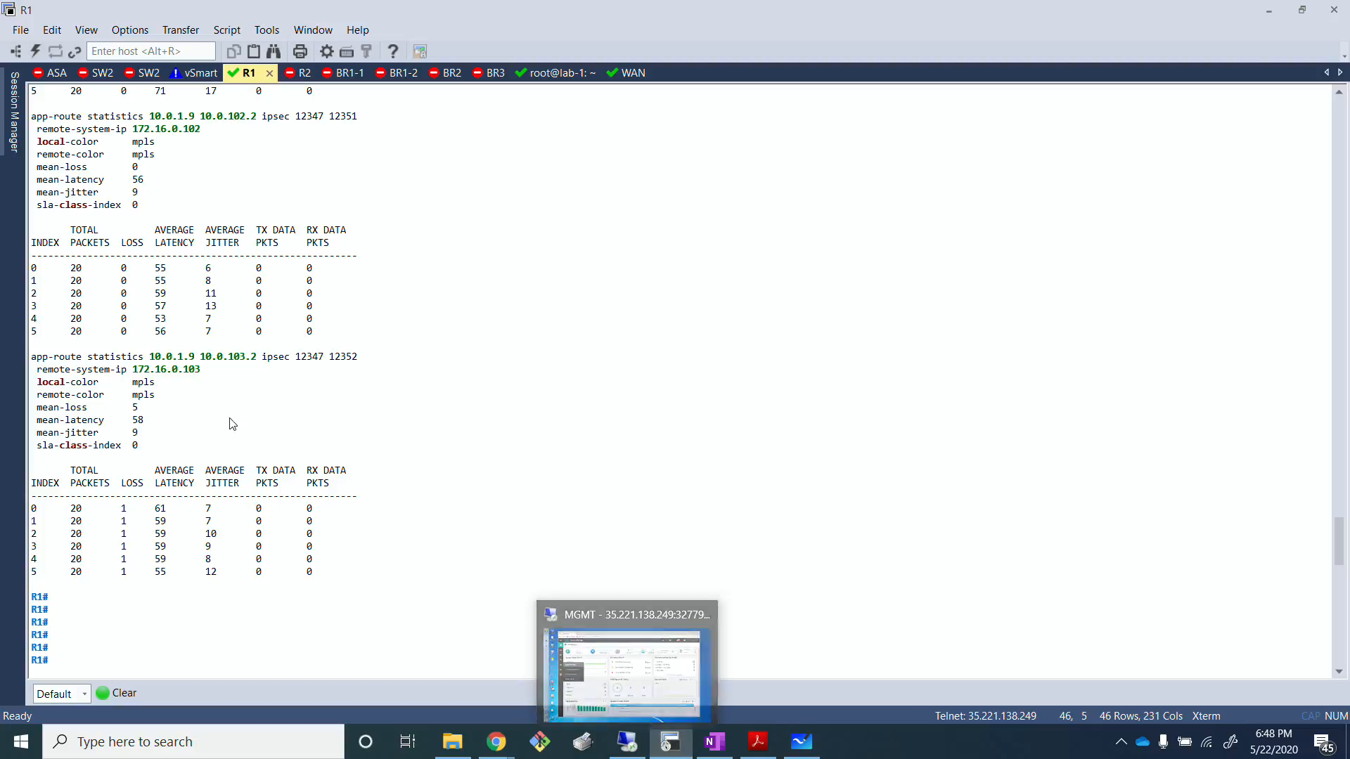
pyautogui.scroll(20, 258, 474)
pyautogui.scroll(20, 258, 481)
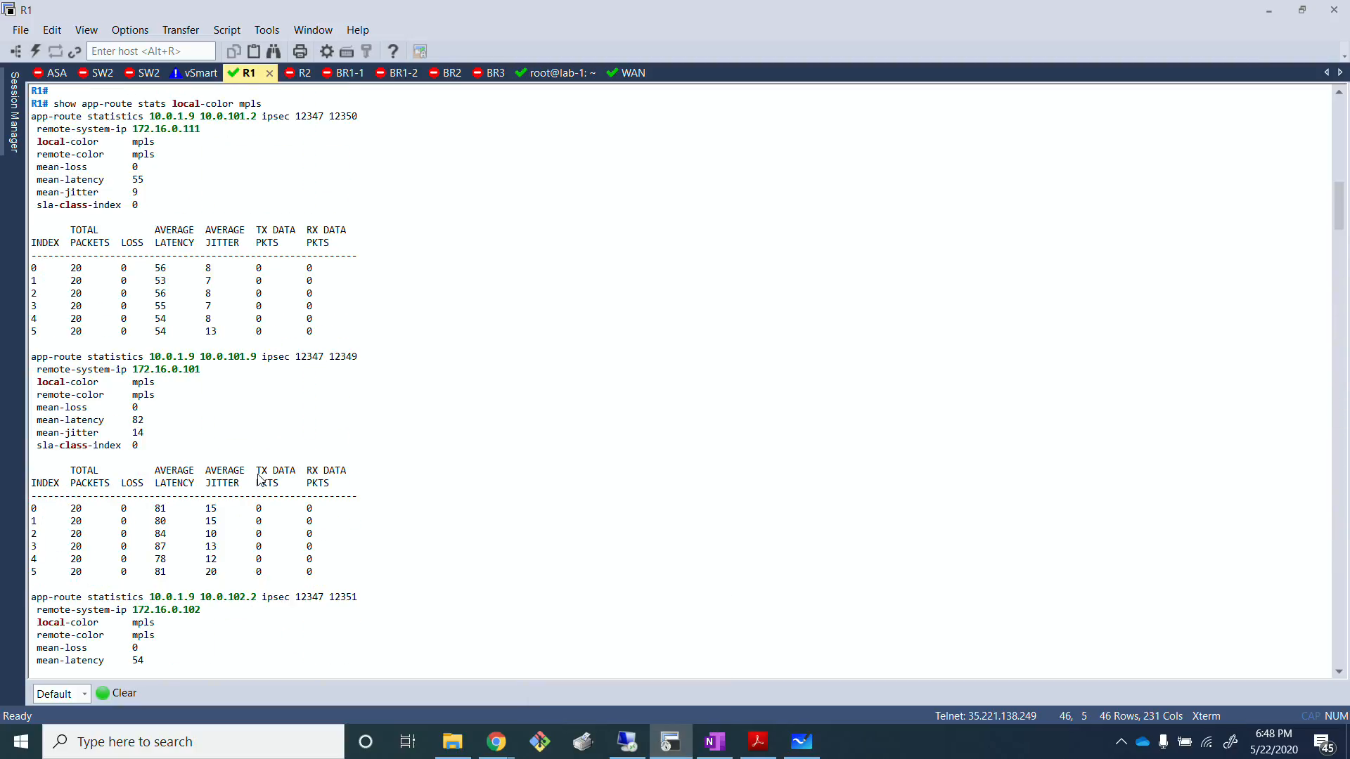
pyautogui.scroll(-20, 258, 480)
pyautogui.scroll(7, 260, 480)
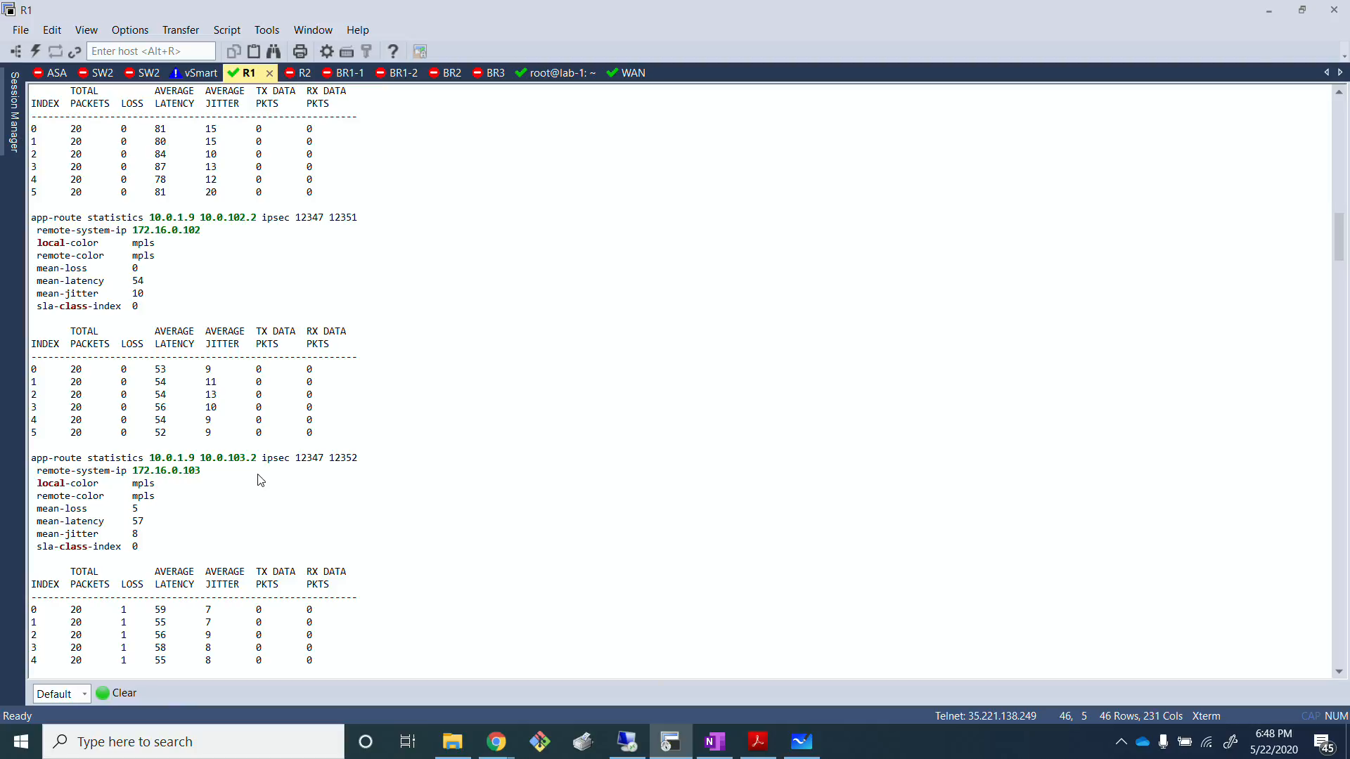
pyautogui.scroll(-13, 260, 480)
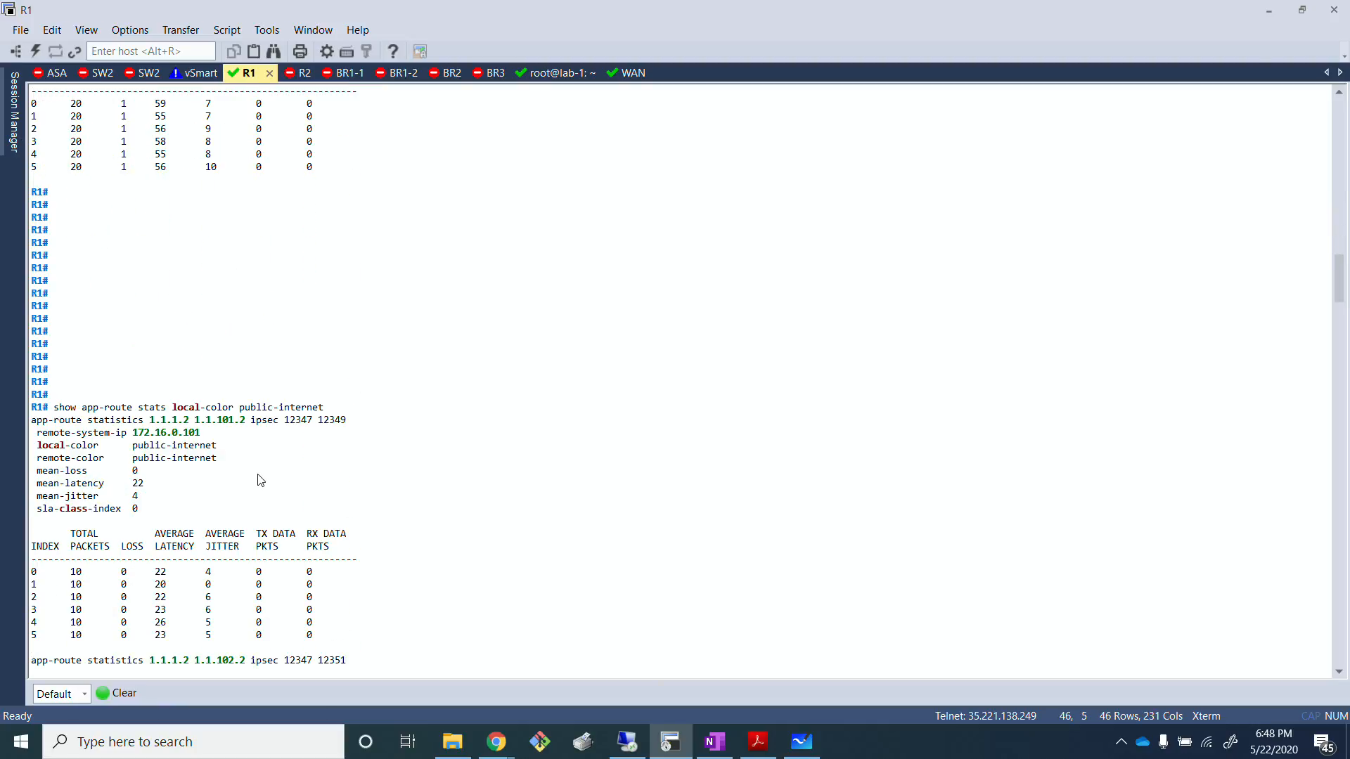
pyautogui.scroll(13, 260, 480)
pyautogui.scroll(-7, 260, 480)
pyautogui.scroll(10, 261, 480)
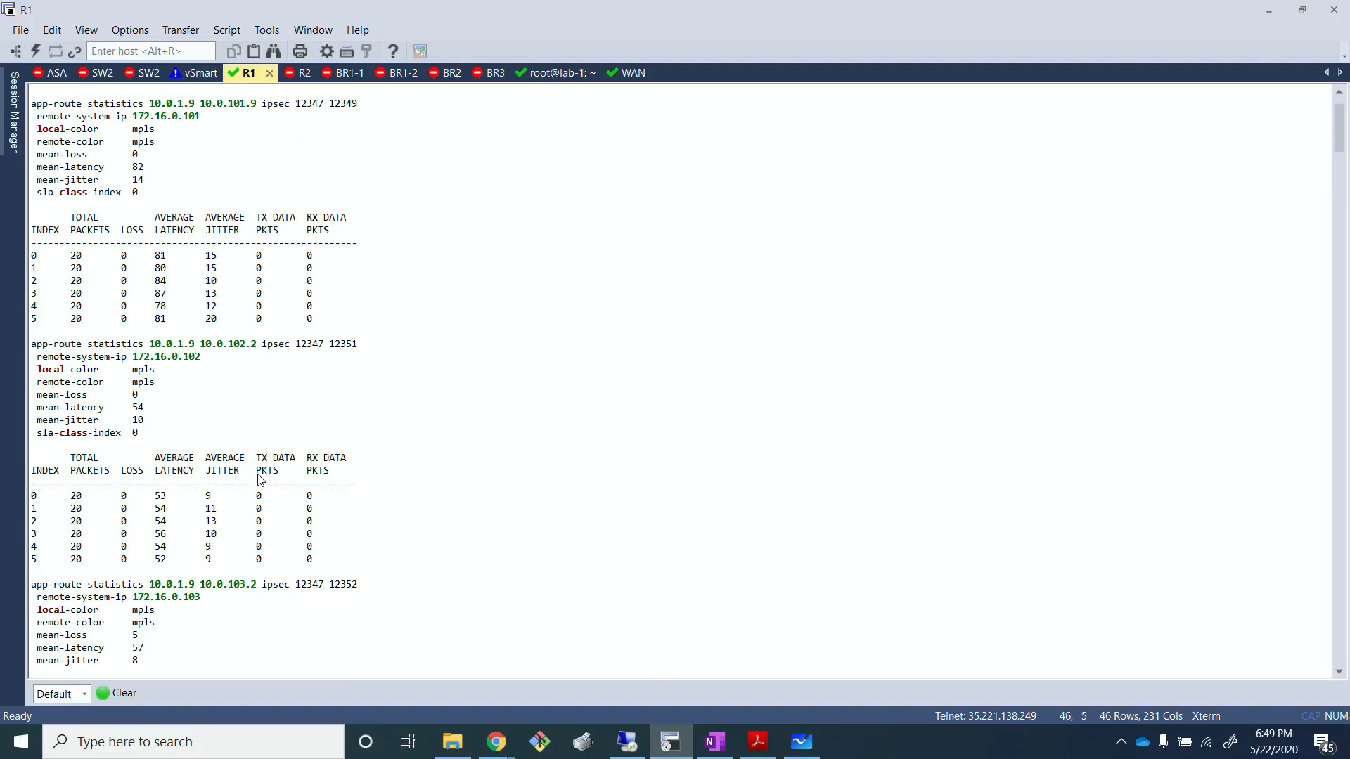
pyautogui.scroll(2, 260, 480)
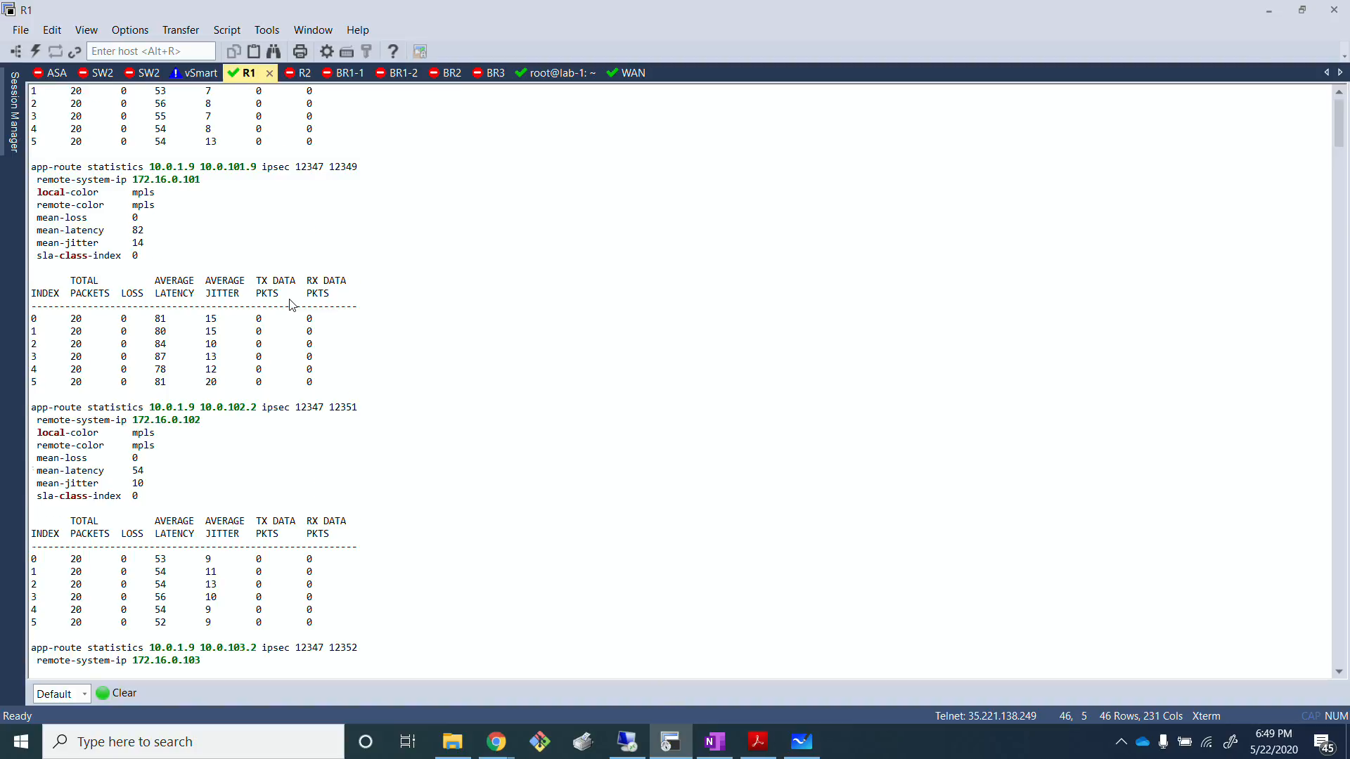
pyautogui.scroll(-10, 292, 304)
pyautogui.scroll(9, 291, 304)
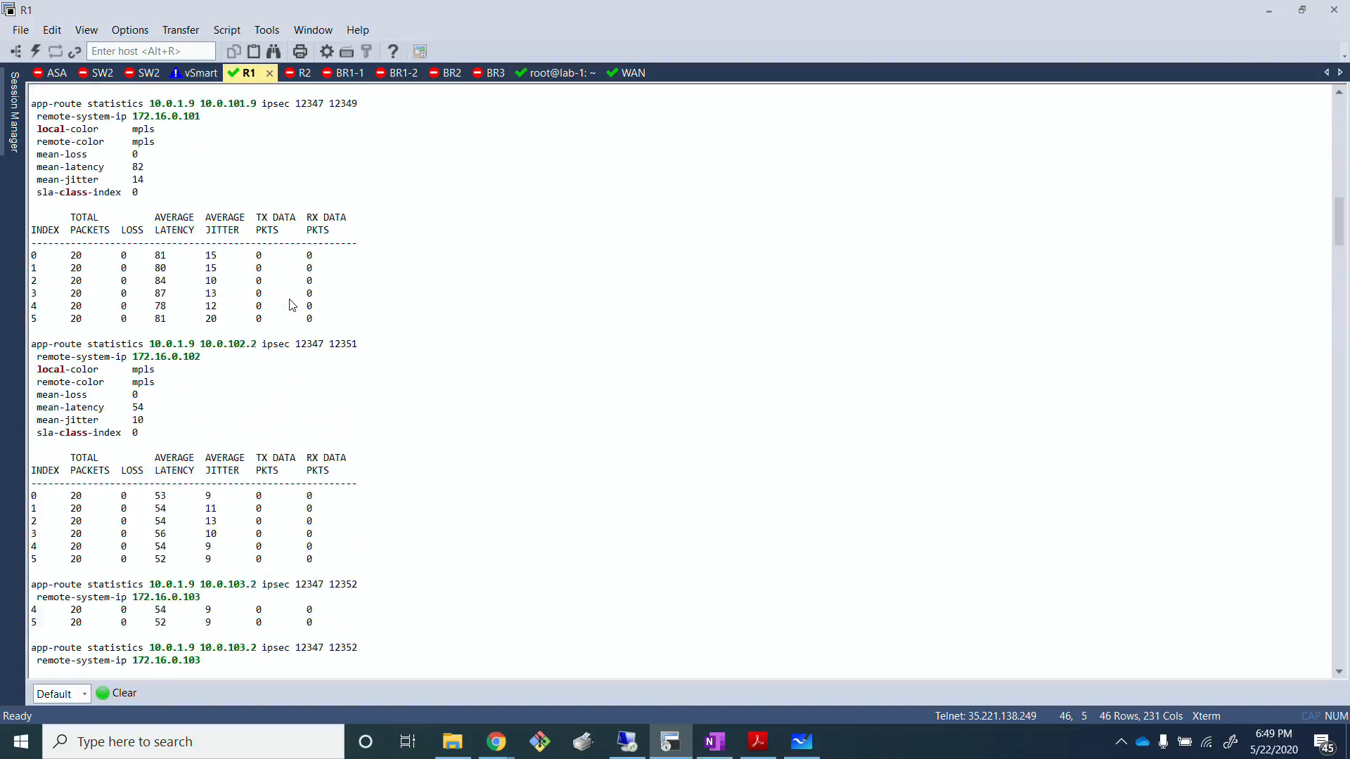
pyautogui.scroll(-15, 291, 305)
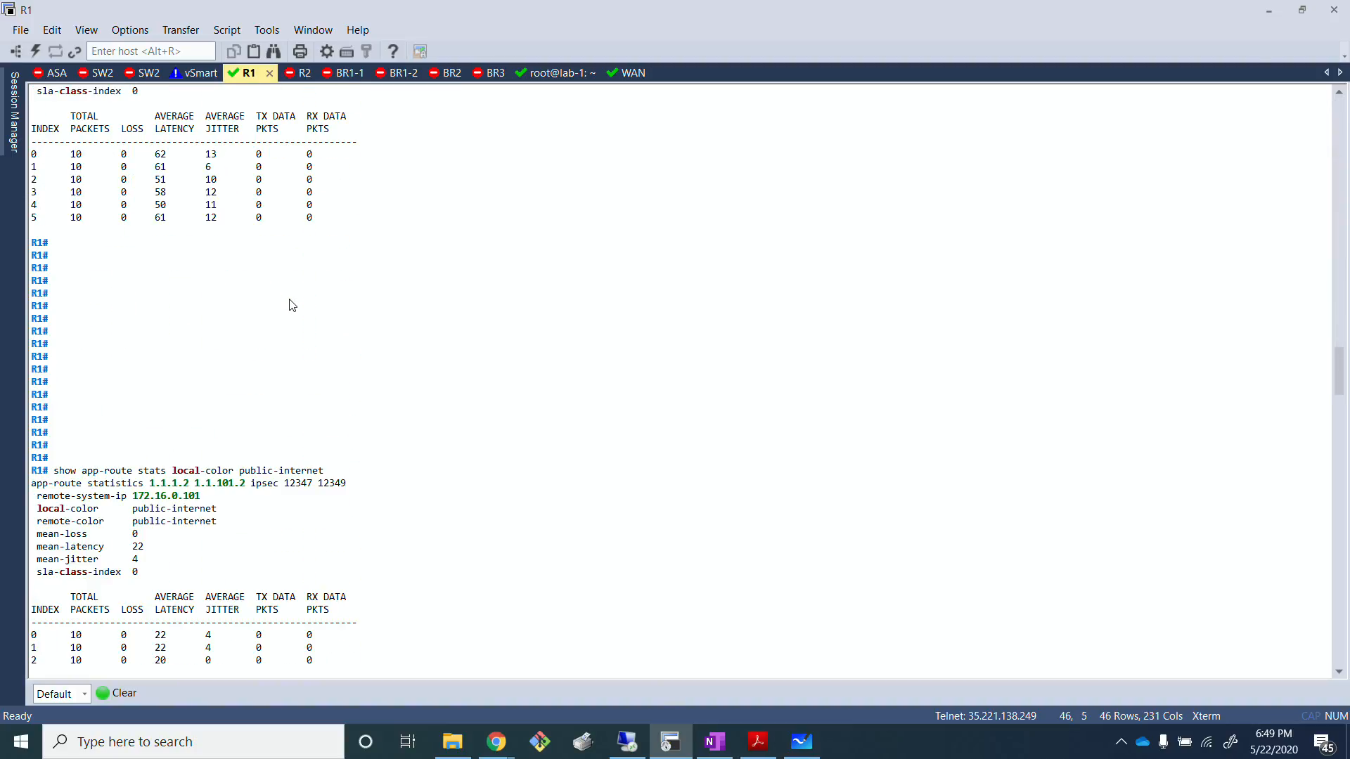
pyautogui.scroll(-15, 292, 304)
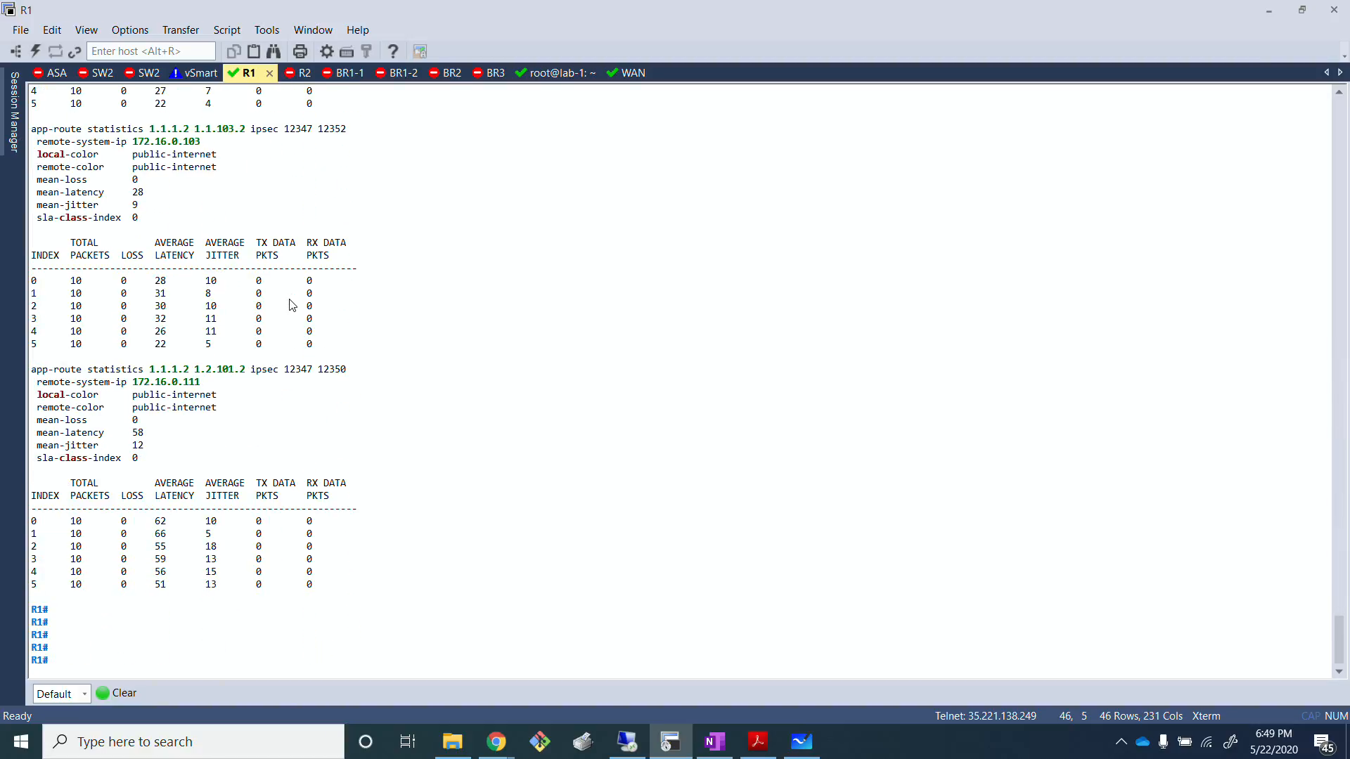
pyautogui.scroll(15, 292, 304)
pyautogui.scroll(10, 291, 304)
pyautogui.scroll(8, 292, 304)
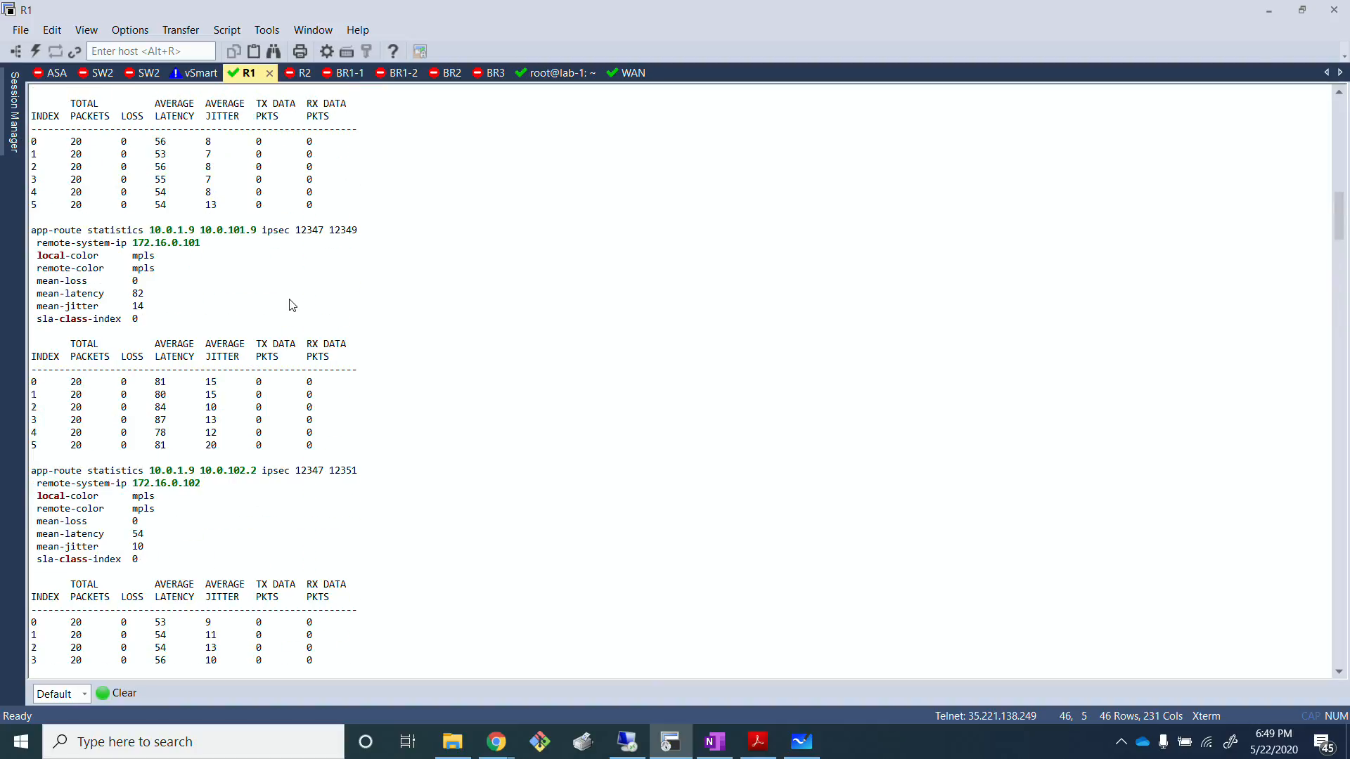
pyautogui.scroll(8, 292, 304)
pyautogui.scroll(-20, 292, 304)
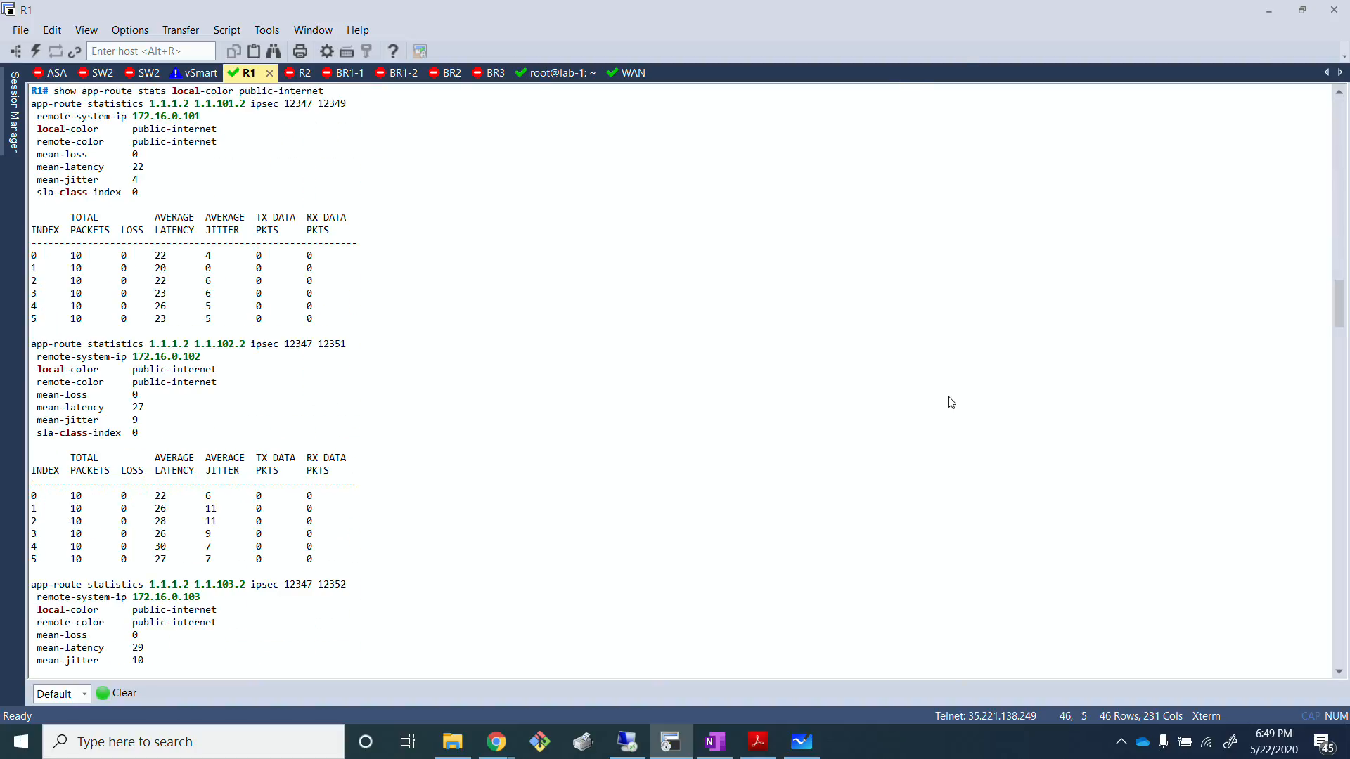
# Step: Switch to Microsoft Whiteboard and write 20ms under the Jitter heading
pyautogui.click(802, 744)
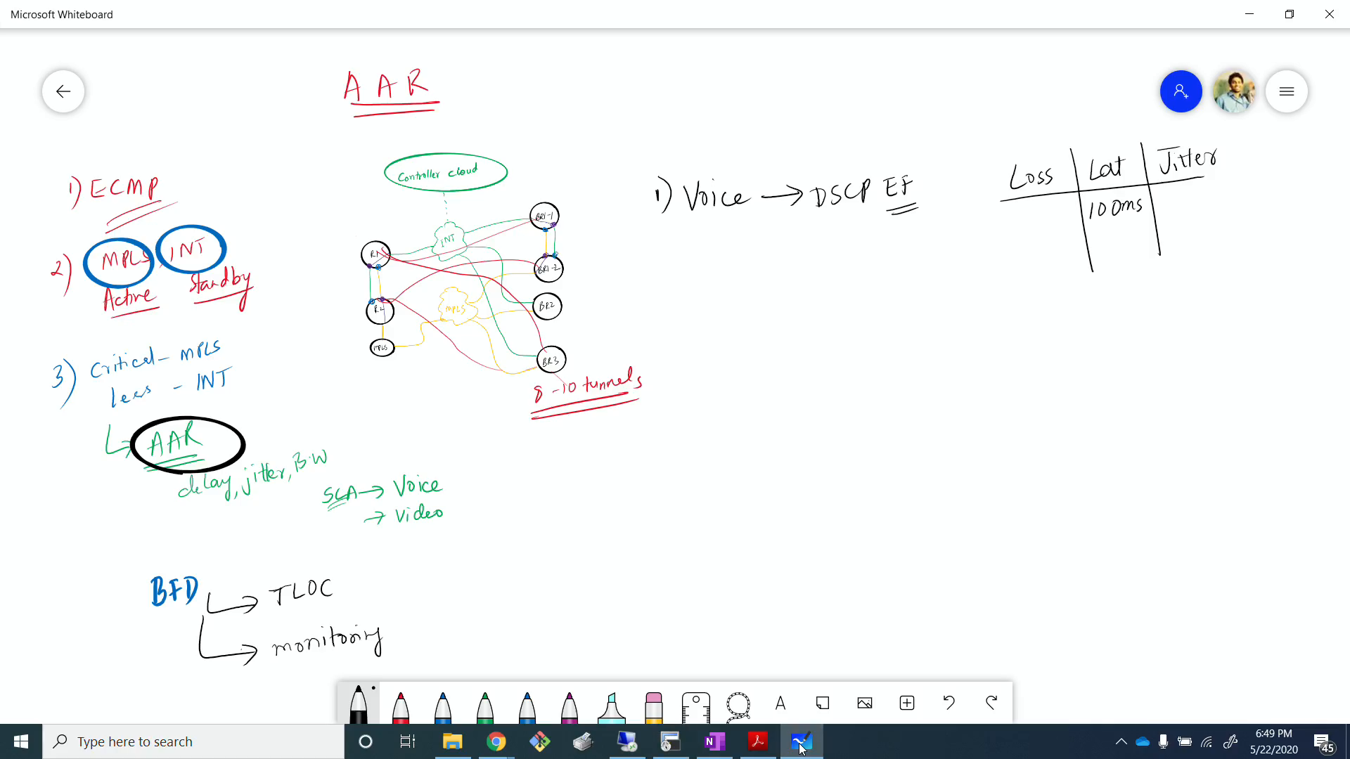
pyautogui.moveTo(1170, 196)
pyautogui.mouseDown()
pyautogui.moveTo(1185, 208)
pyautogui.moveTo(1190, 193)
pyautogui.mouseUp()
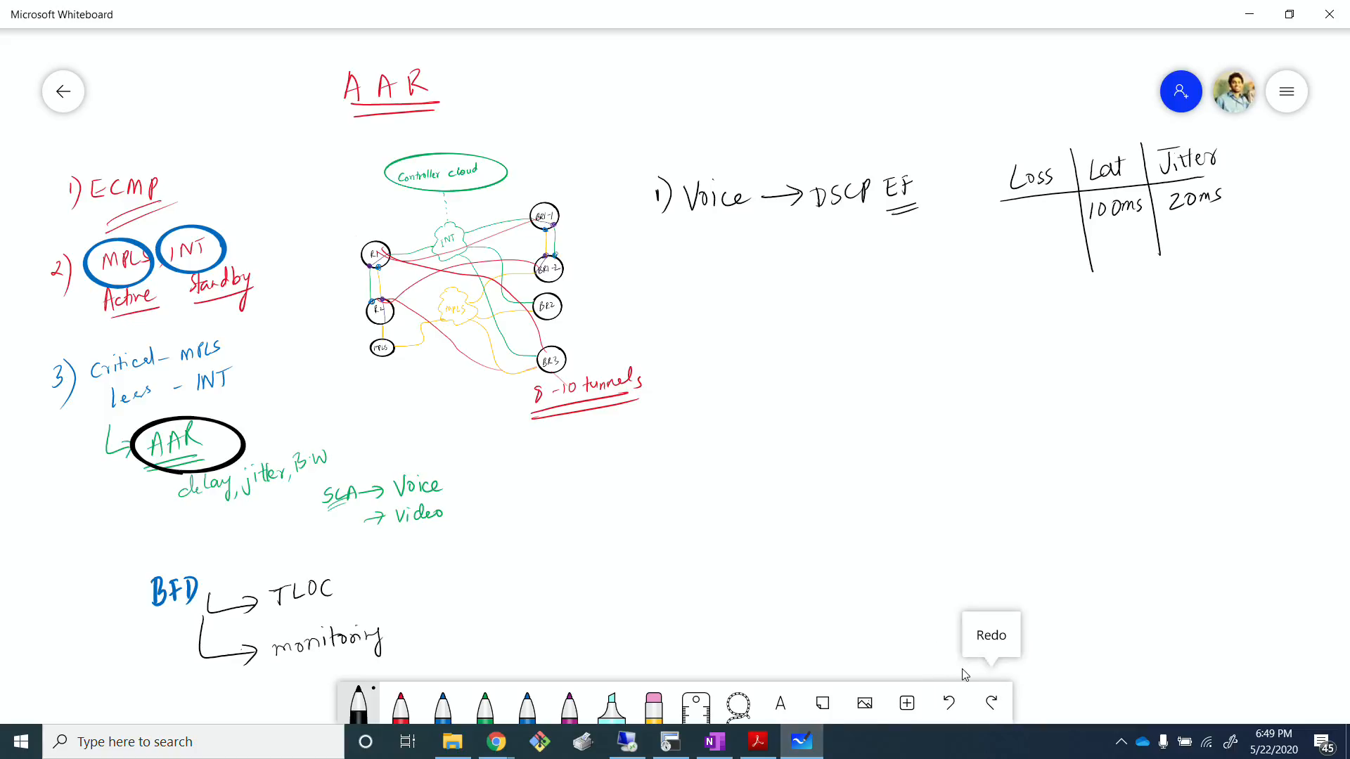
# Step: Switch to the R1 terminal session and run "show app-route stats local-color mpls" again
pyautogui.click(671, 742)
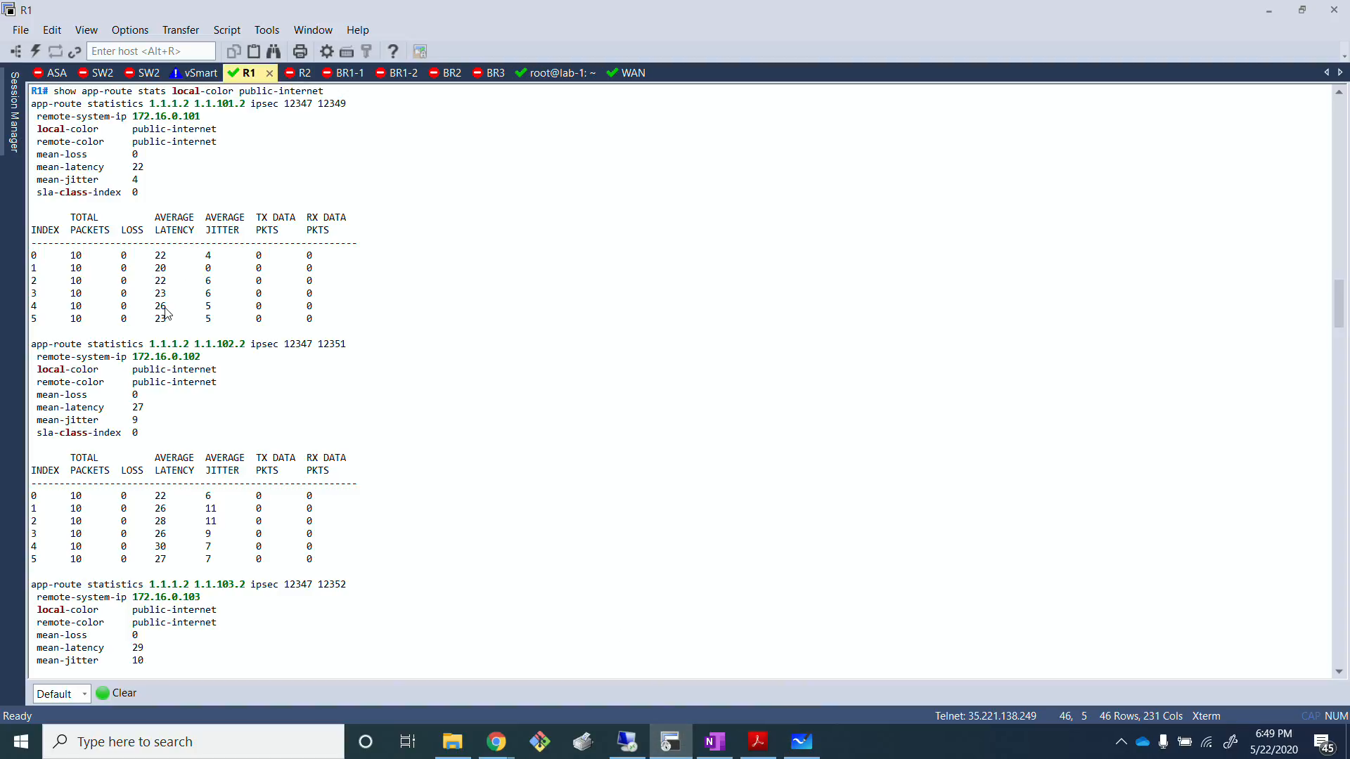
pyautogui.scroll(-20, 167, 314)
pyautogui.press('Up')
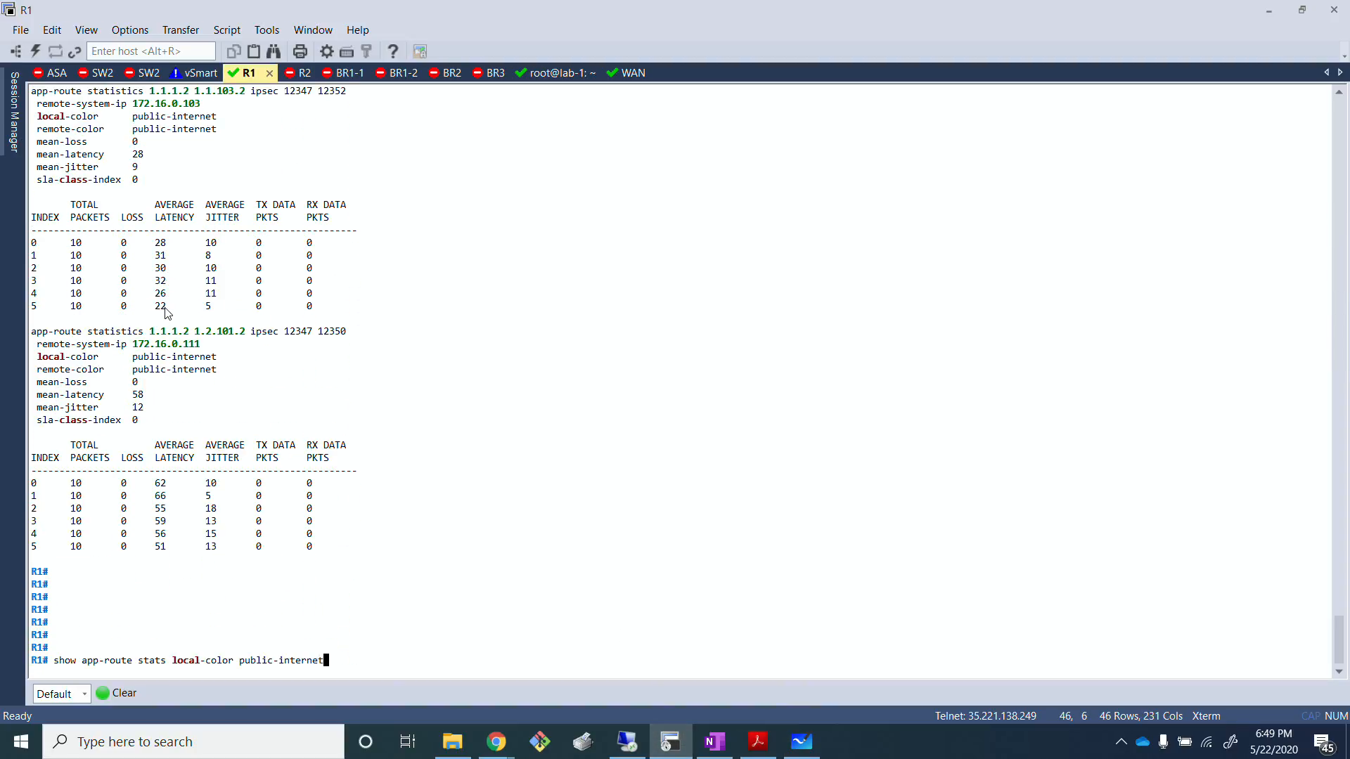
pyautogui.press('BackSpace')
pyautogui.press('BackSpace')
pyautogui.press('BackSpace')
pyautogui.press('BackSpace')
pyautogui.press('BackSpace')
pyautogui.press('BackSpace')
pyautogui.press('BackSpace')
pyautogui.press('BackSpace')
pyautogui.press('BackSpace')
pyautogui.press('BackSpace')
pyautogui.press('BackSpace')
pyautogui.press('BackSpace')
pyautogui.press('BackSpace')
pyautogui.press('BackSpace')
pyautogui.press('BackSpace')
pyautogui.write('mpls')
pyautogui.press('Return')
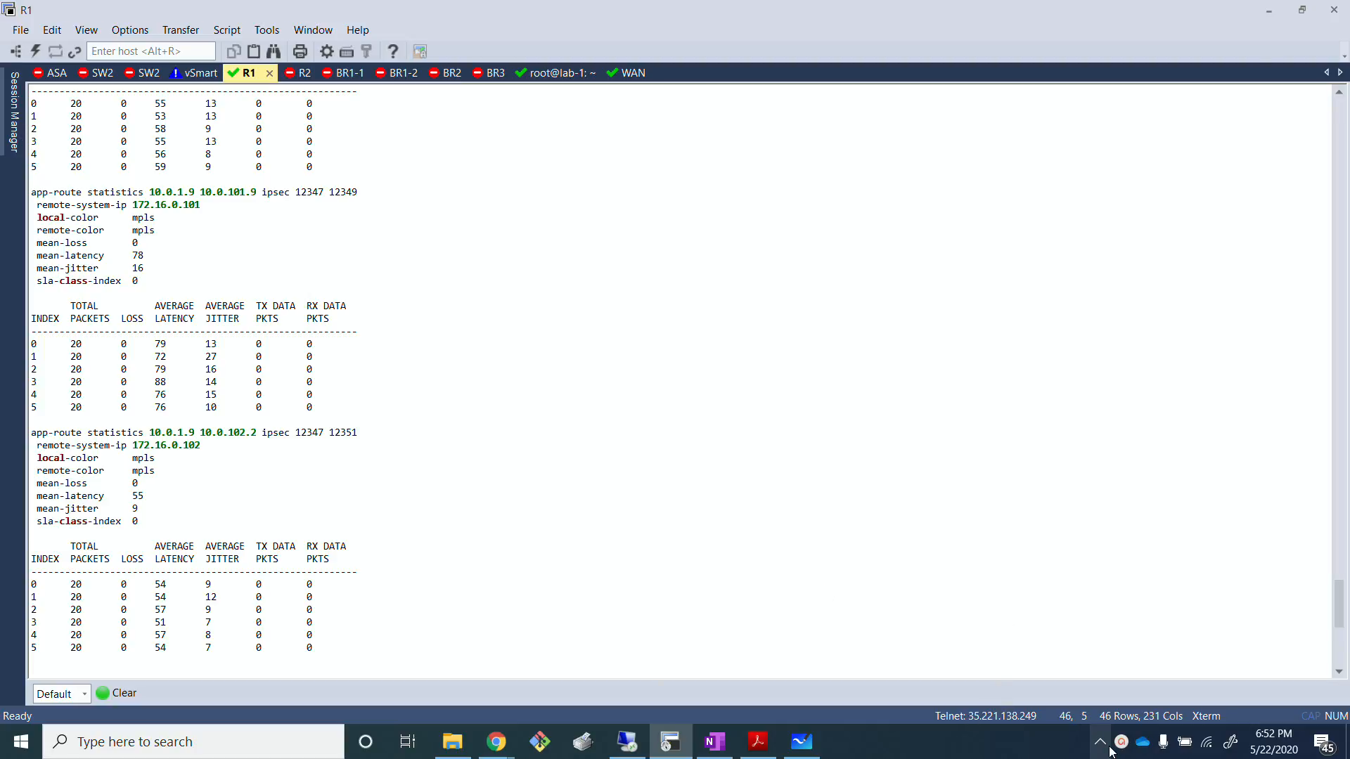
pyautogui.click(1100, 741)
pyautogui.click(1095, 682)
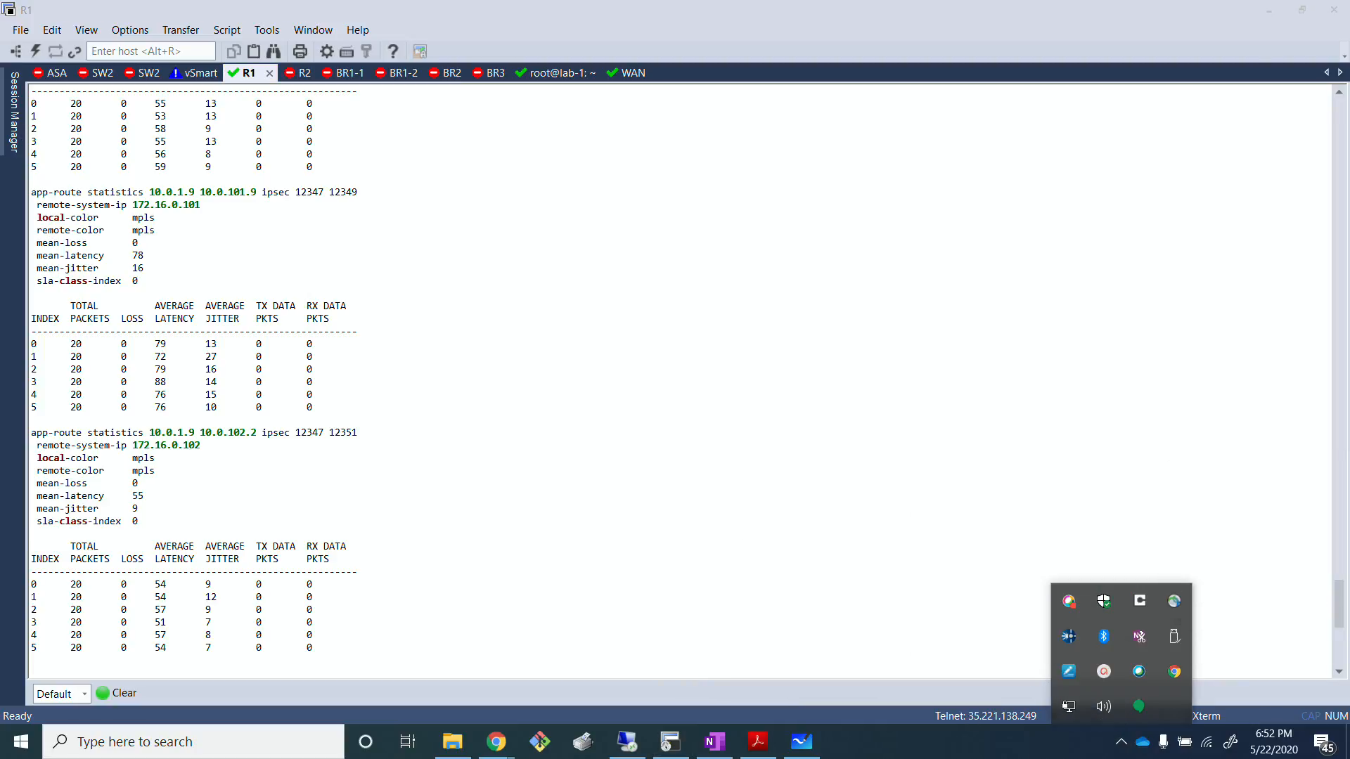
pyautogui.click(880, 342)
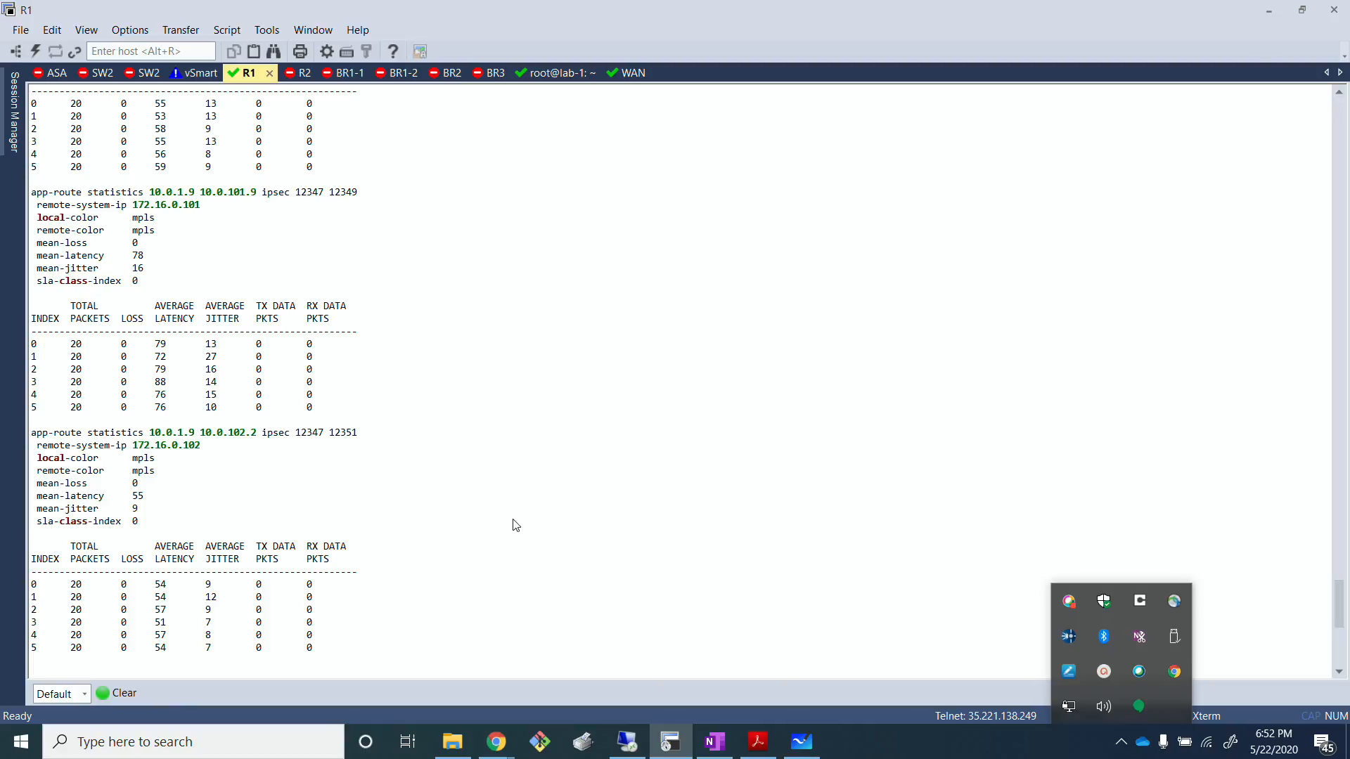
# Step: Review the loss, latency and jitter of each MPLS tunnel through the end of the new output
pyautogui.scroll(15, 391, 530)
pyautogui.scroll(-8, 265, 518)
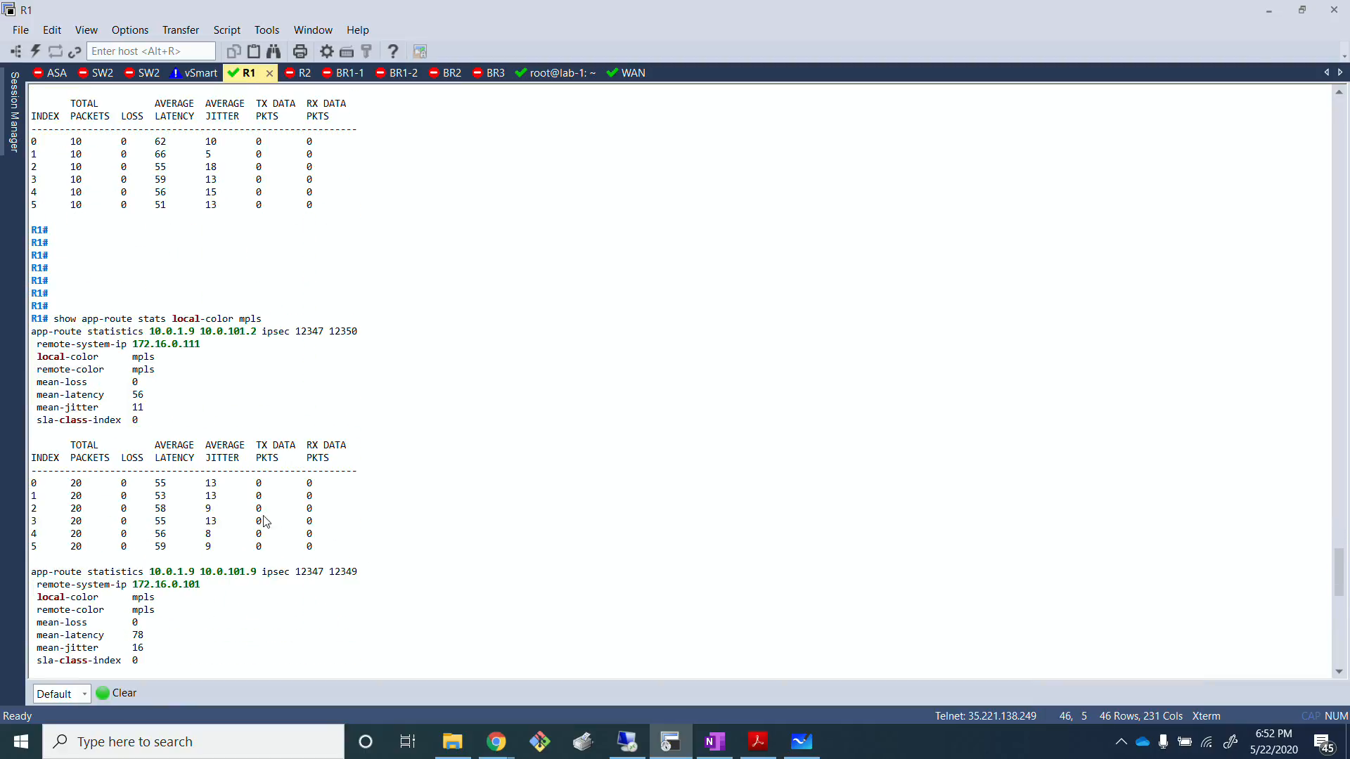
pyautogui.scroll(-18, 161, 432)
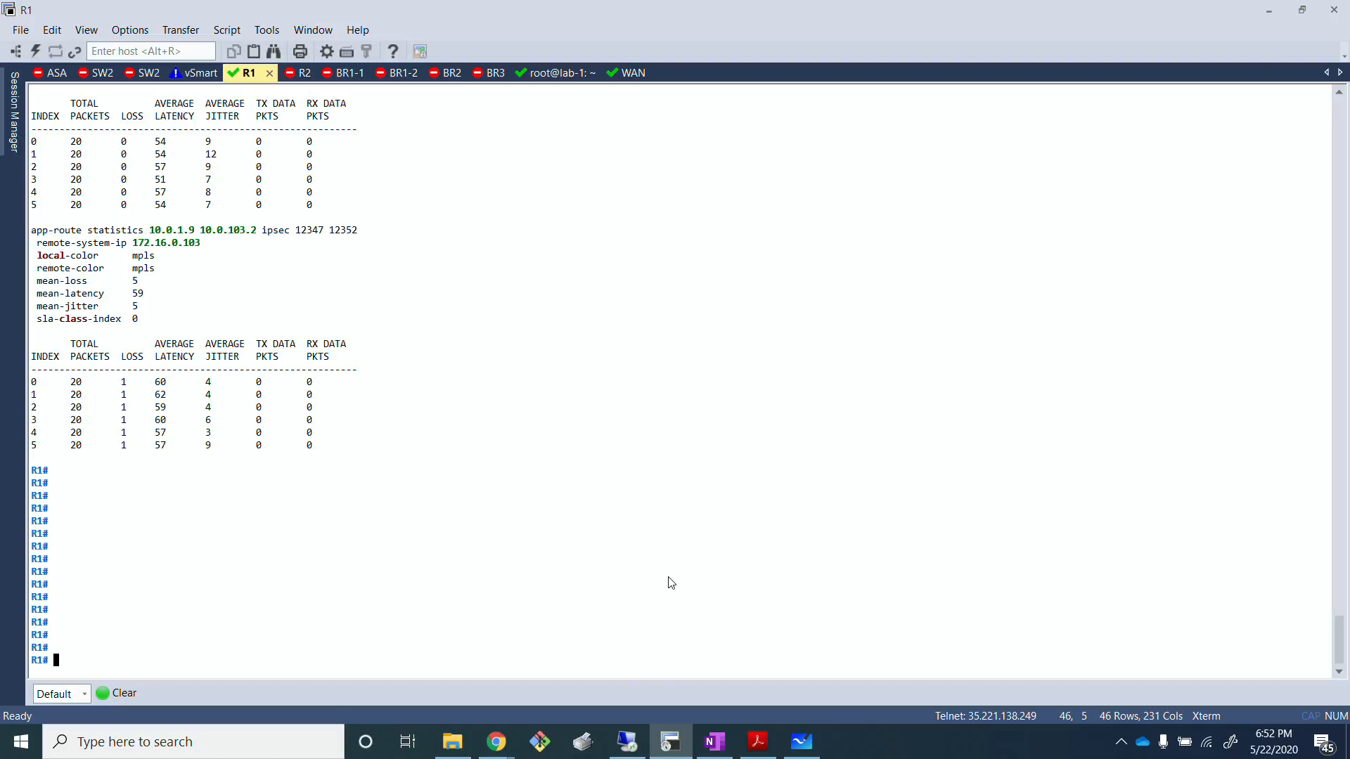
# Step: Switch to Microsoft Whiteboard and write 2% under the Loss heading for voice
pyautogui.click(817, 754)
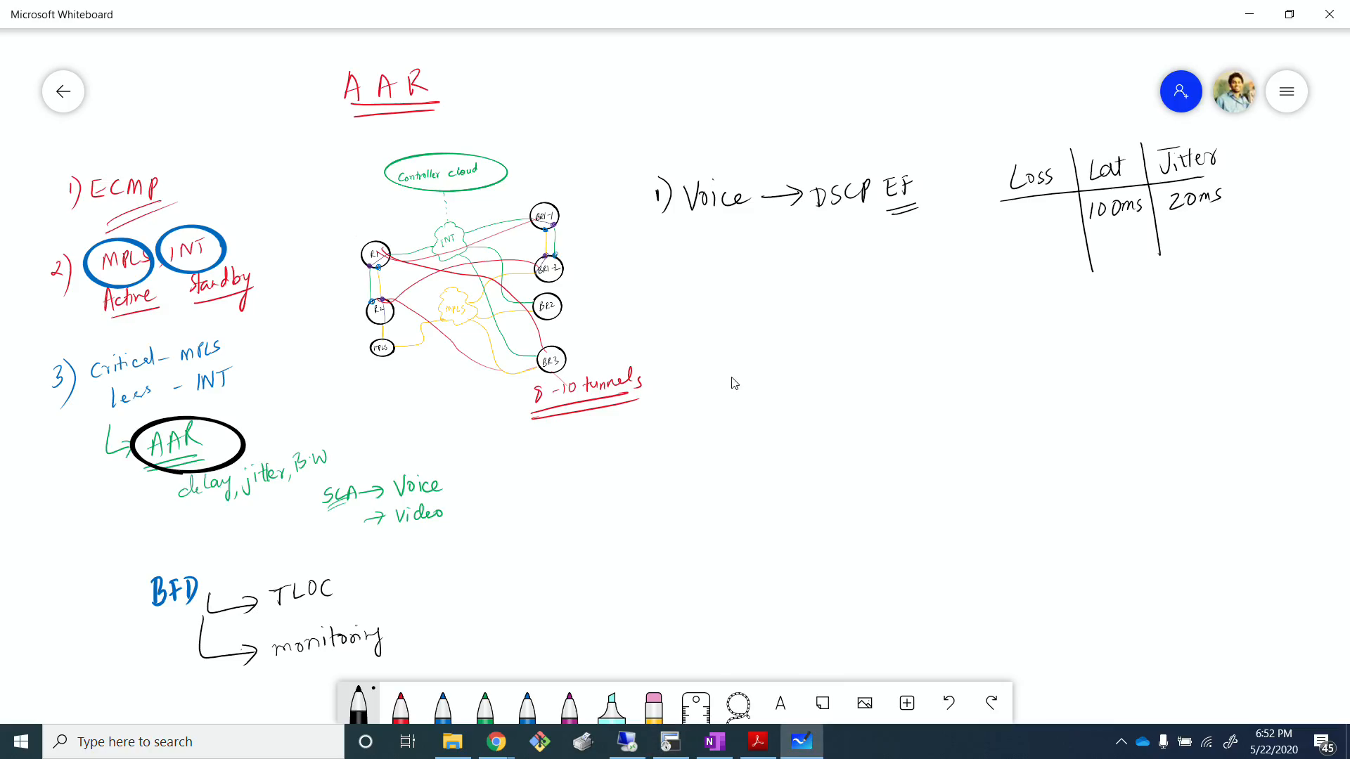
pyautogui.moveTo(1017, 225); pyautogui.dragTo(1031, 240)
pyautogui.moveTo(1040, 215); pyautogui.dragTo(1045, 241)
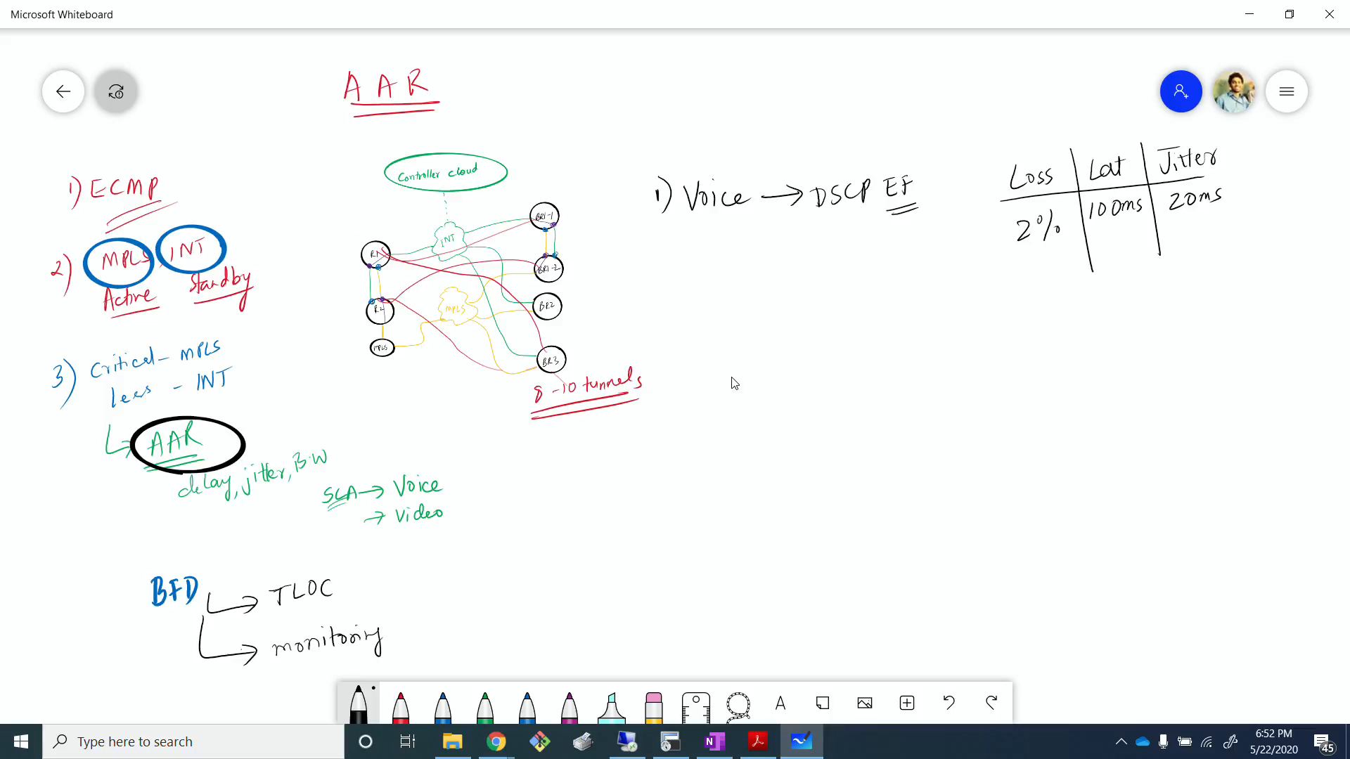
# Step: Handwrite "MPLS" in red beside the Jitter column in the voice row
pyautogui.click(400, 703)
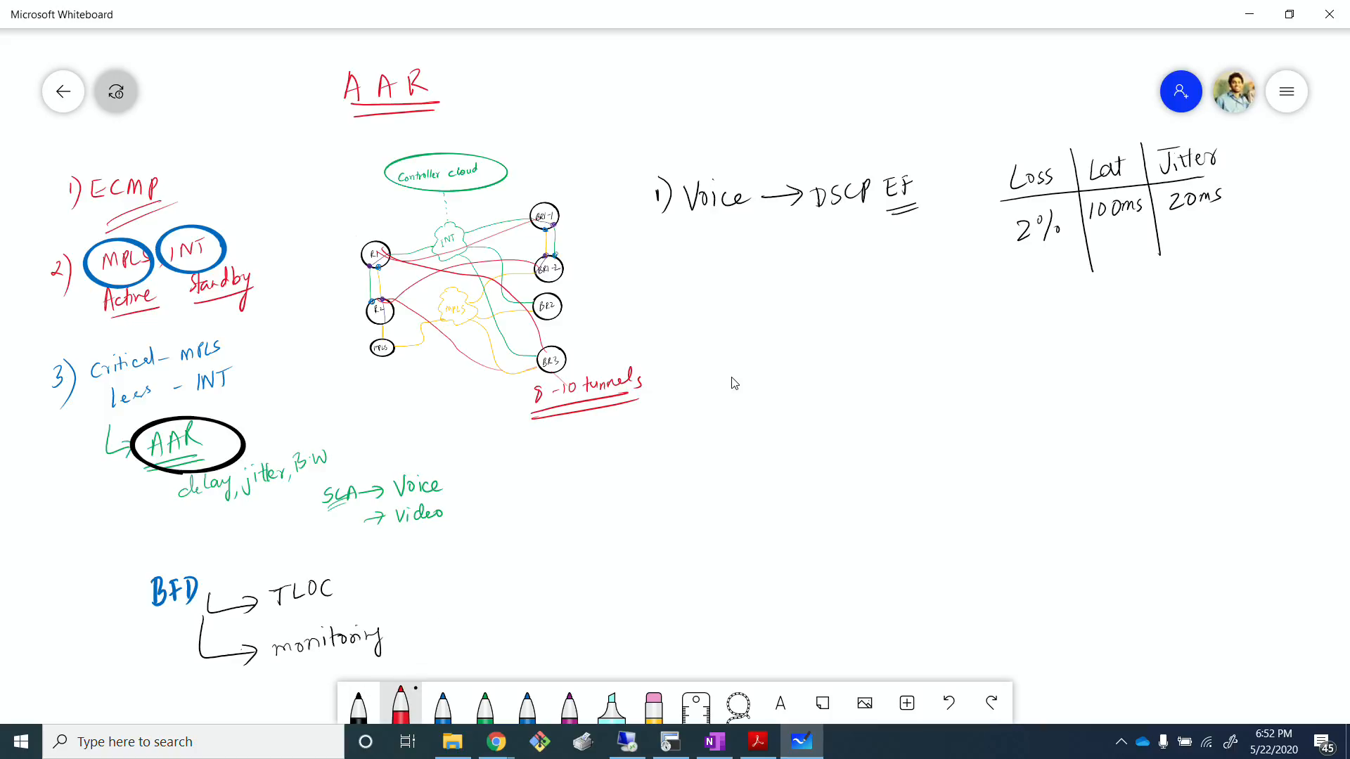
pyautogui.moveTo(1254, 183); pyautogui.dragTo(1285, 184)
pyautogui.moveTo(1283, 163); pyautogui.dragTo(1309, 181)
# Step: Handwrite "2) Bizz → FTP" in black below the voice entry, undoing and redrawing the faulty strokes of FTP
pyautogui.click(358, 702)
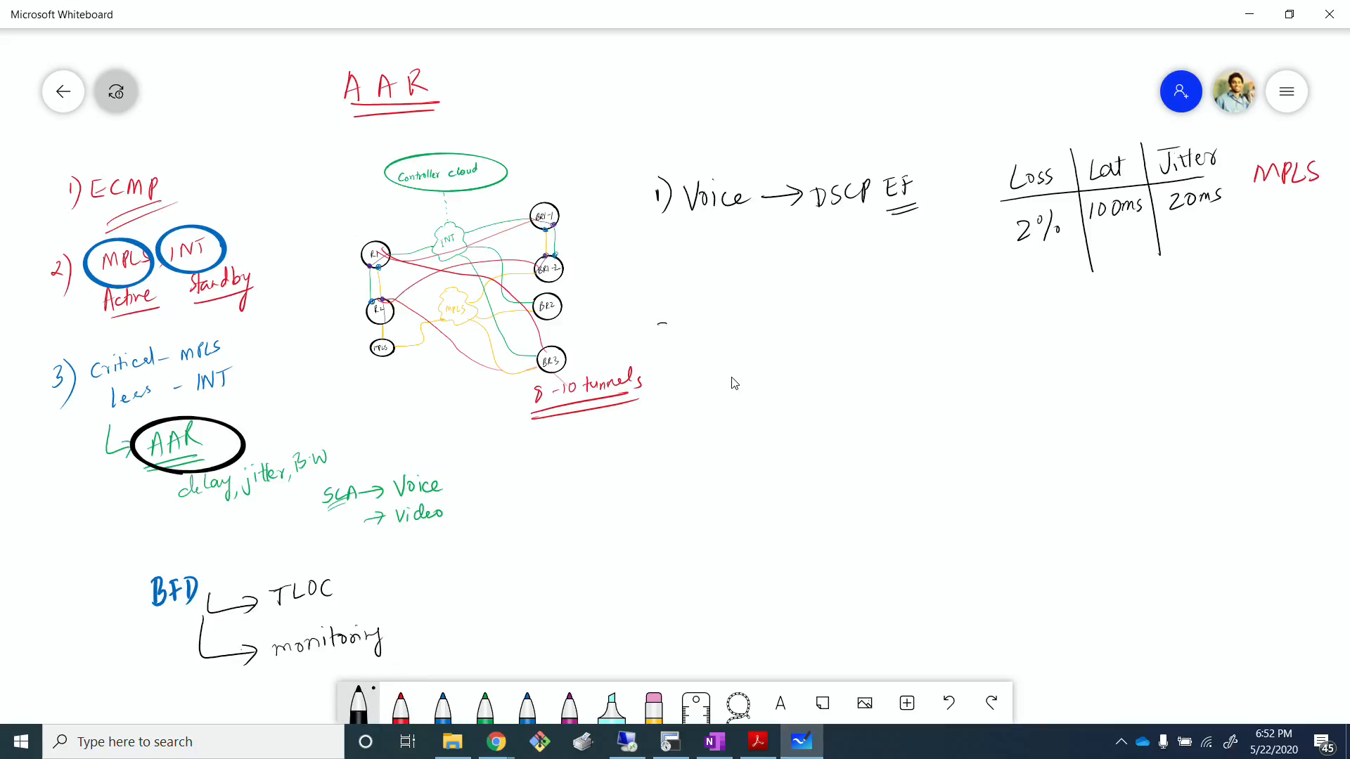
pyautogui.moveTo(660, 323); pyautogui.dragTo(678, 339)
pyautogui.moveTo(670, 313)
pyautogui.mouseDown()
pyautogui.moveTo(674, 347)
pyautogui.moveTo(749, 333)
pyautogui.mouseUp()
pyautogui.moveTo(745, 318)
pyautogui.mouseDown()
pyautogui.moveTo(762, 331)
pyautogui.moveTo(811, 312)
pyautogui.moveTo(799, 320)
pyautogui.mouseUp()
pyautogui.moveTo(833, 307)
pyautogui.mouseDown()
pyautogui.moveTo(837, 322)
pyautogui.moveTo(873, 296)
pyautogui.moveTo(869, 321)
pyautogui.mouseUp()
pyautogui.moveTo(832, 299); pyautogui.dragTo(877, 295)
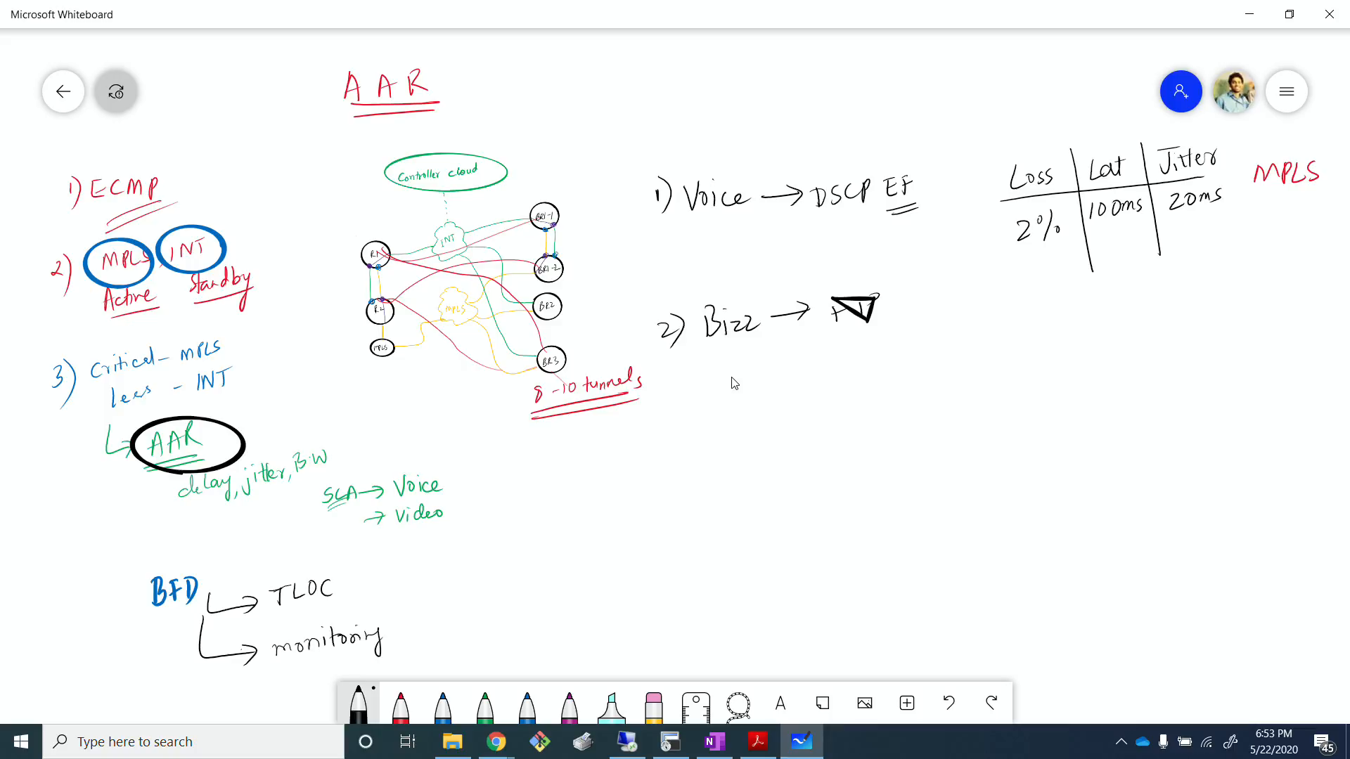
pyautogui.hotkey('ctrl', 'z')
pyautogui.hotkey('ctrl', 'z')
pyautogui.moveTo(870, 297); pyautogui.dragTo(871, 307)
# Step: Write "None" in red below MPLS and 3% in black in the Loss column for the FTP entry
pyautogui.click(401, 706)
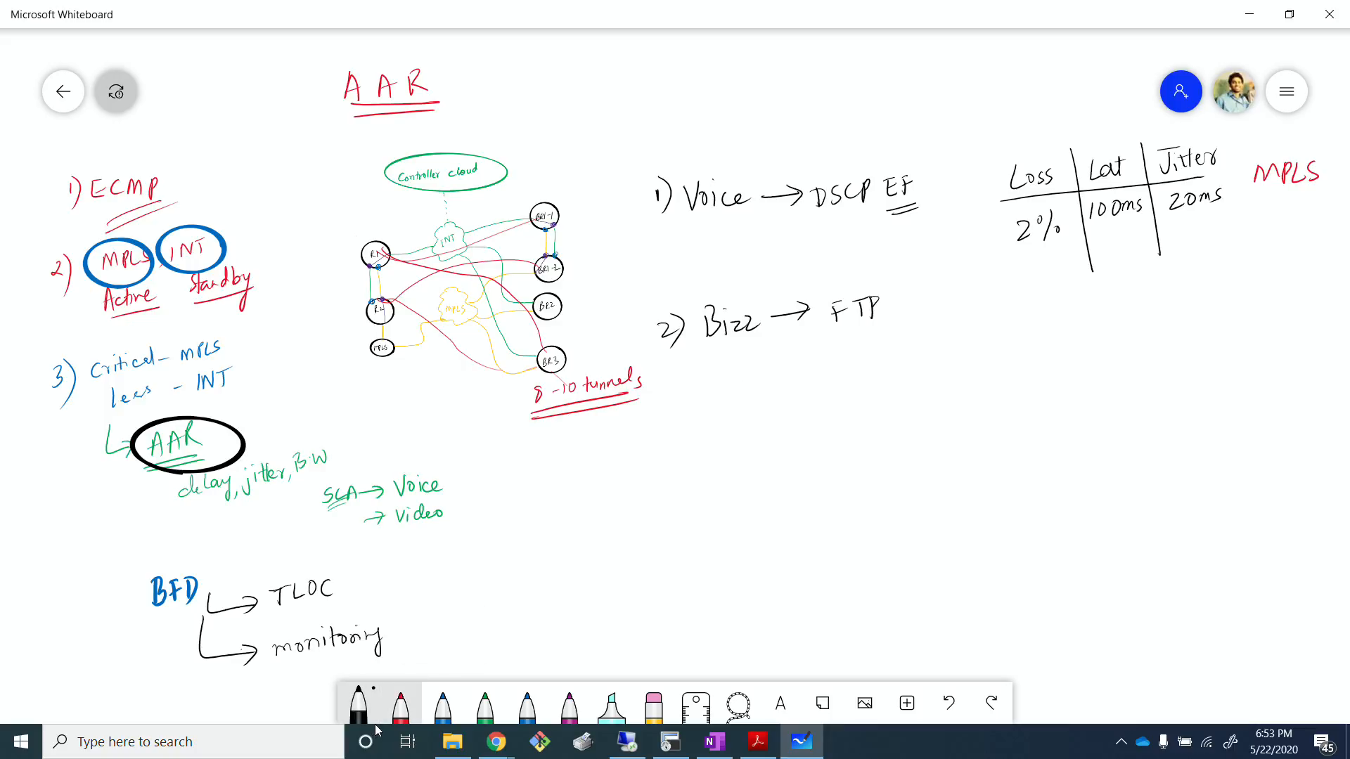
pyautogui.moveTo(1268, 271)
pyautogui.mouseDown()
pyautogui.moveTo(1269, 292)
pyautogui.moveTo(1286, 270)
pyautogui.moveTo(1333, 274)
pyautogui.mouseUp()
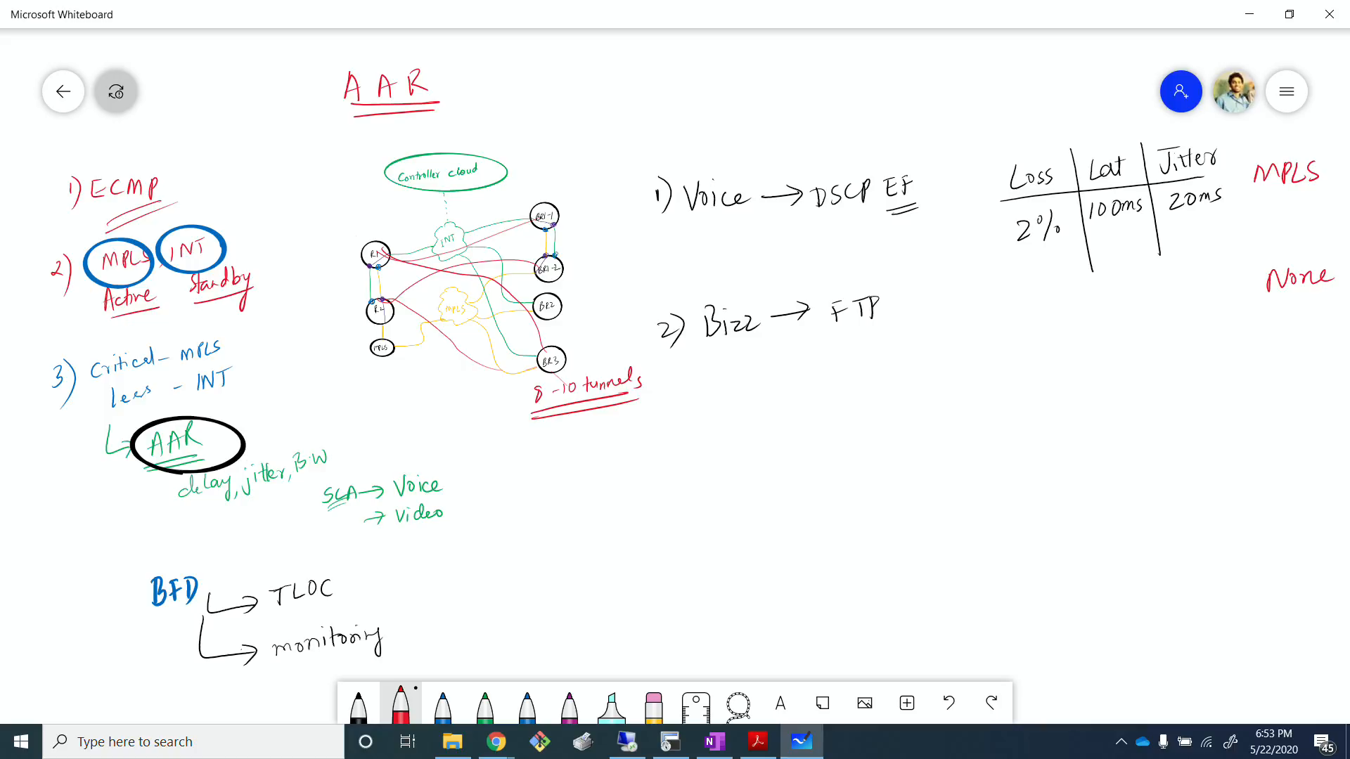
pyautogui.click(359, 706)
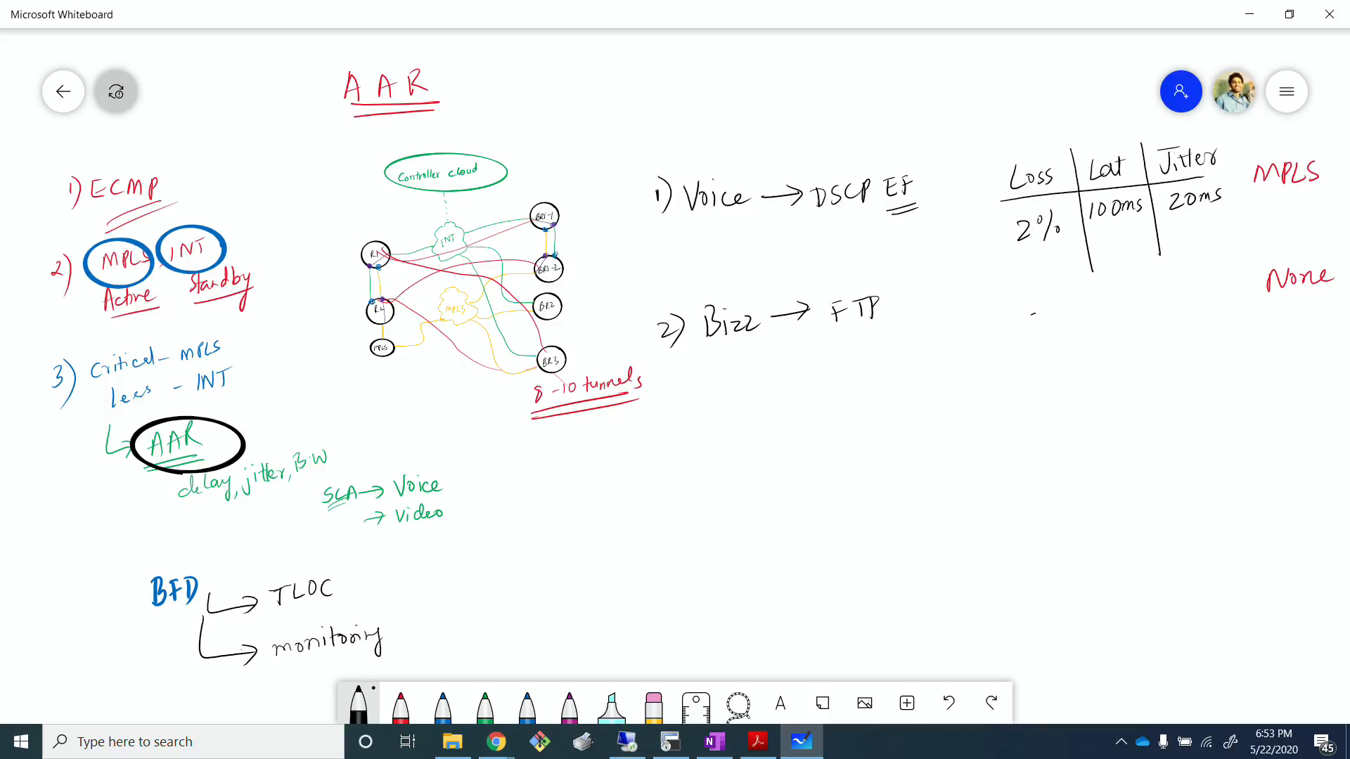
pyautogui.moveTo(1032, 314)
pyautogui.mouseDown()
pyautogui.moveTo(1033, 329)
pyautogui.moveTo(1057, 331)
pyautogui.mouseUp()
pyautogui.moveTo(1067, 317); pyautogui.dragTo(1066, 323)
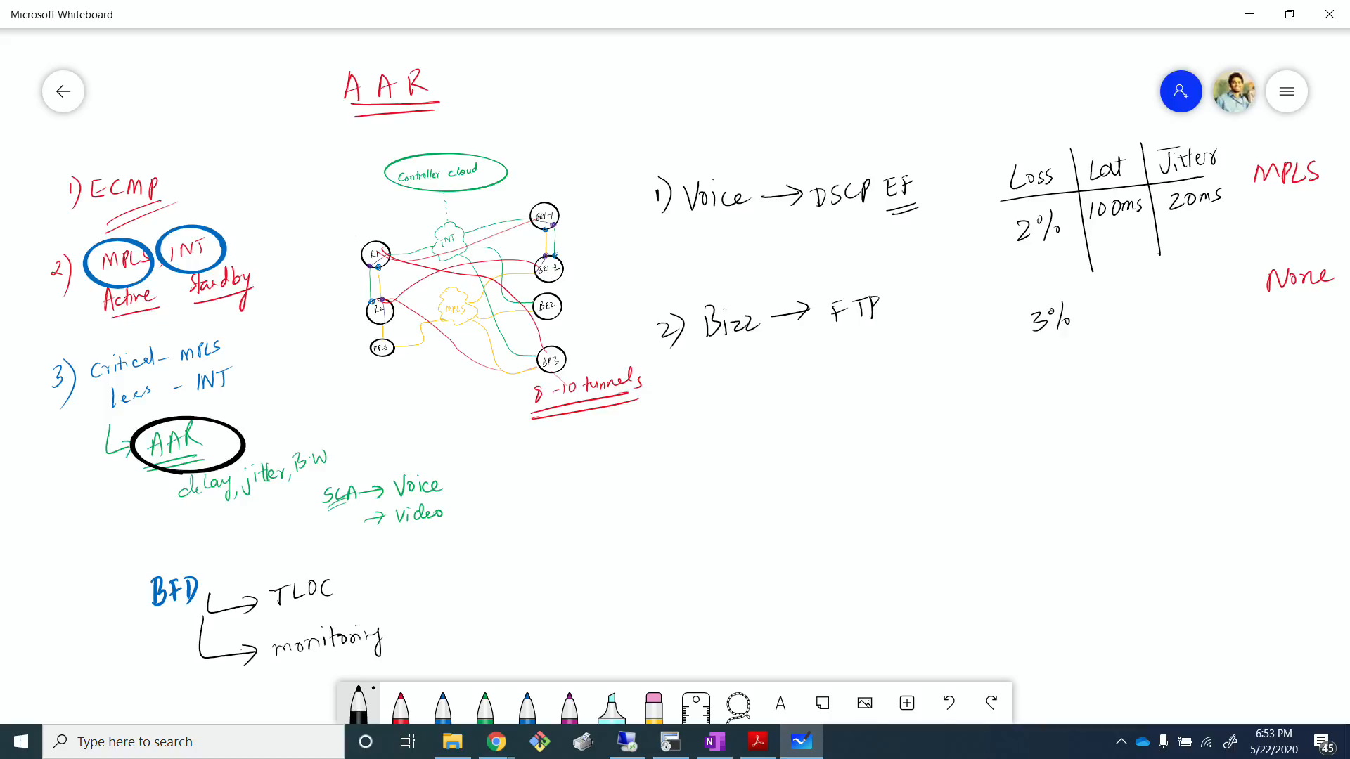
# Step: Handwrite 120ms in the latency column and 30ms in the jitter column of the FTP row in black
pyautogui.moveTo(1110, 296)
pyautogui.mouseDown()
pyautogui.moveTo(1111, 311)
pyautogui.moveTo(1131, 310)
pyautogui.mouseUp()
pyautogui.moveTo(1135, 292); pyautogui.dragTo(1146, 295)
pyautogui.moveTo(1191, 281)
pyautogui.mouseDown()
pyautogui.moveTo(1189, 298)
pyautogui.moveTo(1203, 281)
pyautogui.moveTo(1230, 289)
pyautogui.mouseUp()
# Step: Handwrite "3) Defaut → DSCP 0" in black below the Bizz entry
pyautogui.moveTo(680, 428); pyautogui.dragTo(681, 451)
pyautogui.moveTo(695, 421); pyautogui.dragTo(683, 466)
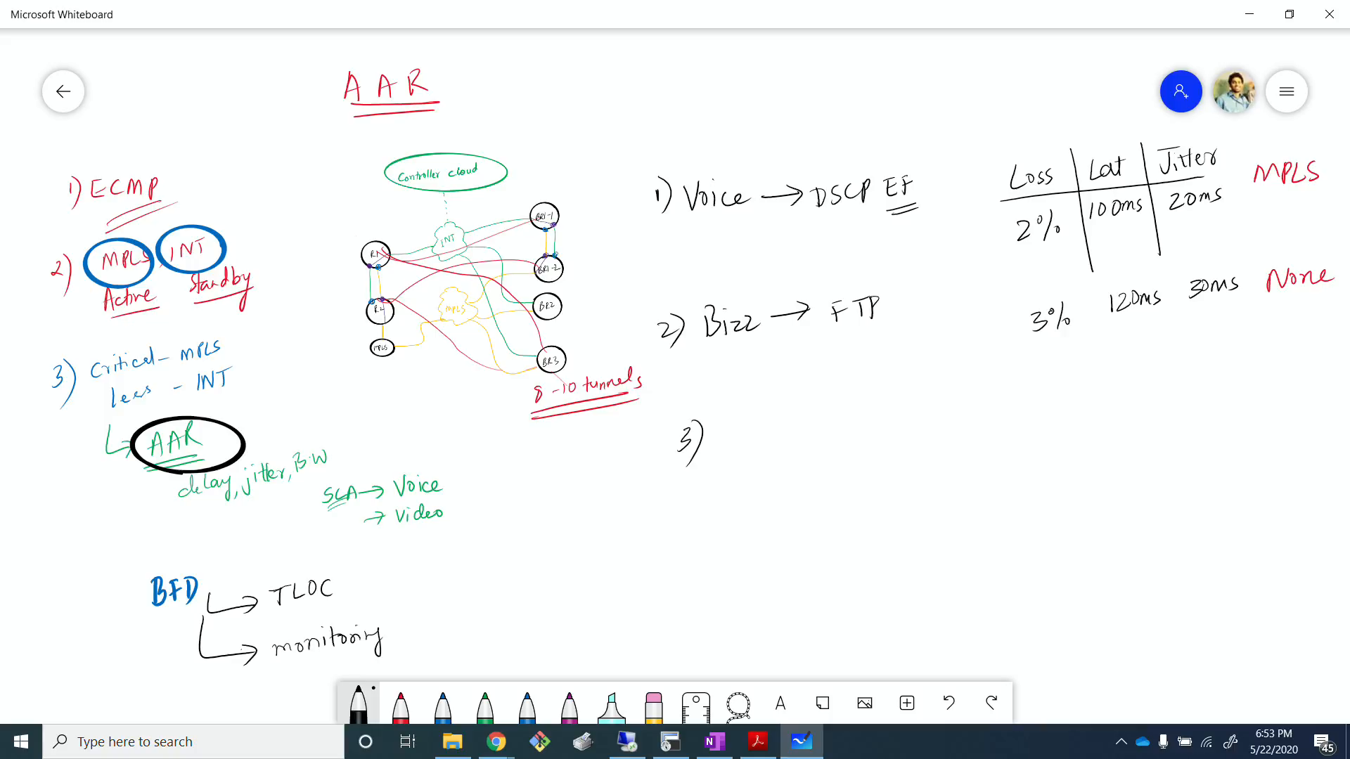
pyautogui.moveTo(725, 424)
pyautogui.mouseDown()
pyautogui.moveTo(720, 450)
pyautogui.moveTo(748, 441)
pyautogui.mouseUp()
pyautogui.moveTo(758, 419)
pyautogui.mouseDown()
pyautogui.moveTo(753, 465)
pyautogui.moveTo(761, 437)
pyautogui.mouseUp()
pyautogui.moveTo(760, 429)
pyautogui.mouseDown()
pyautogui.moveTo(790, 423)
pyautogui.moveTo(791, 436)
pyautogui.mouseUp()
pyautogui.moveTo(784, 421); pyautogui.dragTo(801, 416)
pyautogui.moveTo(814, 418); pyautogui.dragTo(841, 416)
pyautogui.moveTo(828, 408)
pyautogui.mouseDown()
pyautogui.moveTo(830, 424)
pyautogui.moveTo(866, 422)
pyautogui.mouseUp()
pyautogui.moveTo(855, 406)
pyautogui.mouseDown()
pyautogui.moveTo(863, 422)
pyautogui.moveTo(910, 415)
pyautogui.mouseUp()
pyautogui.moveTo(908, 398); pyautogui.dragTo(936, 398)
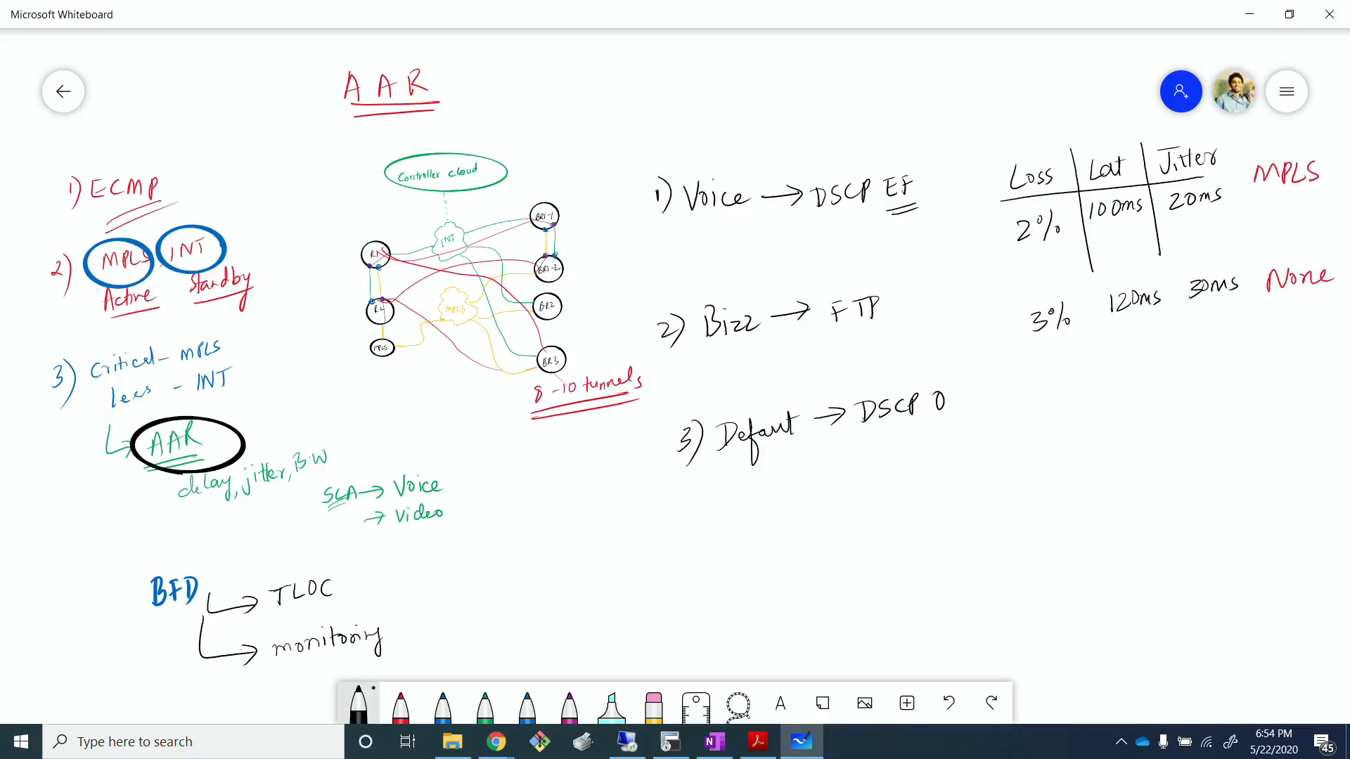
# Step: Fill the default row with 5% loss in black, and 200ms, 50ms and INT in red
pyautogui.moveTo(1057, 379)
pyautogui.mouseDown()
pyautogui.moveTo(1045, 394)
pyautogui.moveTo(1081, 385)
pyautogui.mouseUp()
pyautogui.click(401, 704)
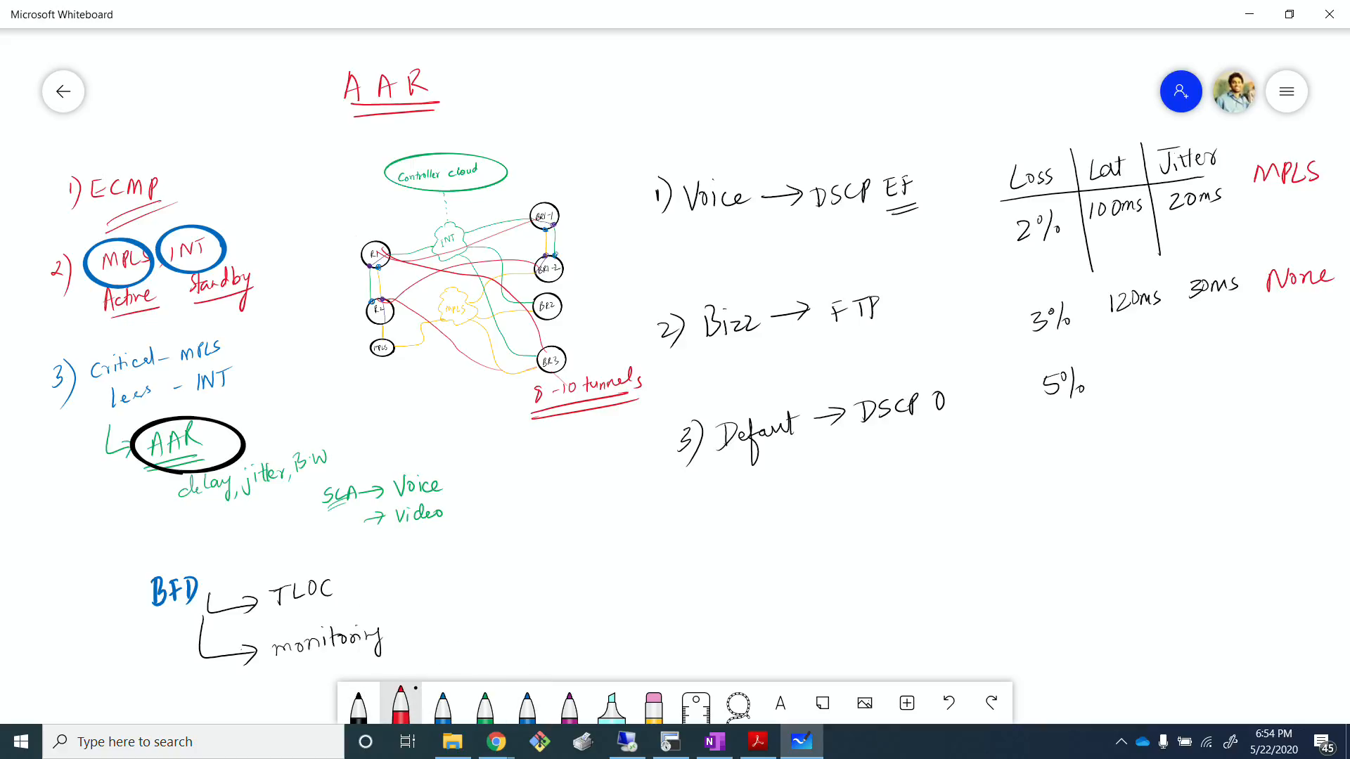
pyautogui.moveTo(1278, 367); pyautogui.dragTo(1312, 347)
pyautogui.moveTo(1304, 349); pyautogui.dragTo(1305, 367)
pyautogui.moveTo(1127, 370)
pyautogui.mouseDown()
pyautogui.moveTo(1137, 385)
pyautogui.moveTo(1148, 368)
pyautogui.mouseUp()
pyautogui.moveTo(1157, 369); pyautogui.dragTo(1154, 380)
pyautogui.moveTo(1218, 350); pyautogui.dragTo(1209, 363)
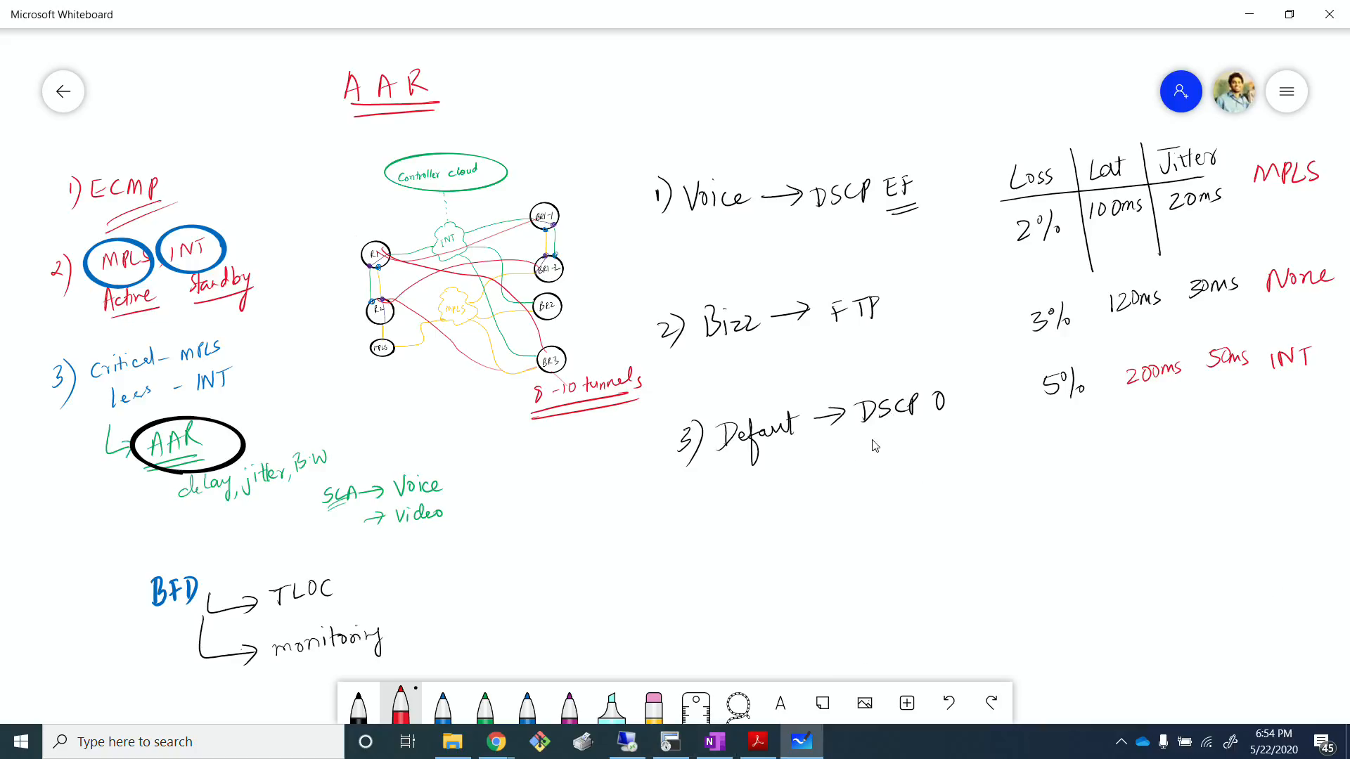
# Step: Switch to Cisco vManage in the remote desktop and open the SLA Class lists for centralized policies
pyautogui.hotkey('alt', 'Tab')
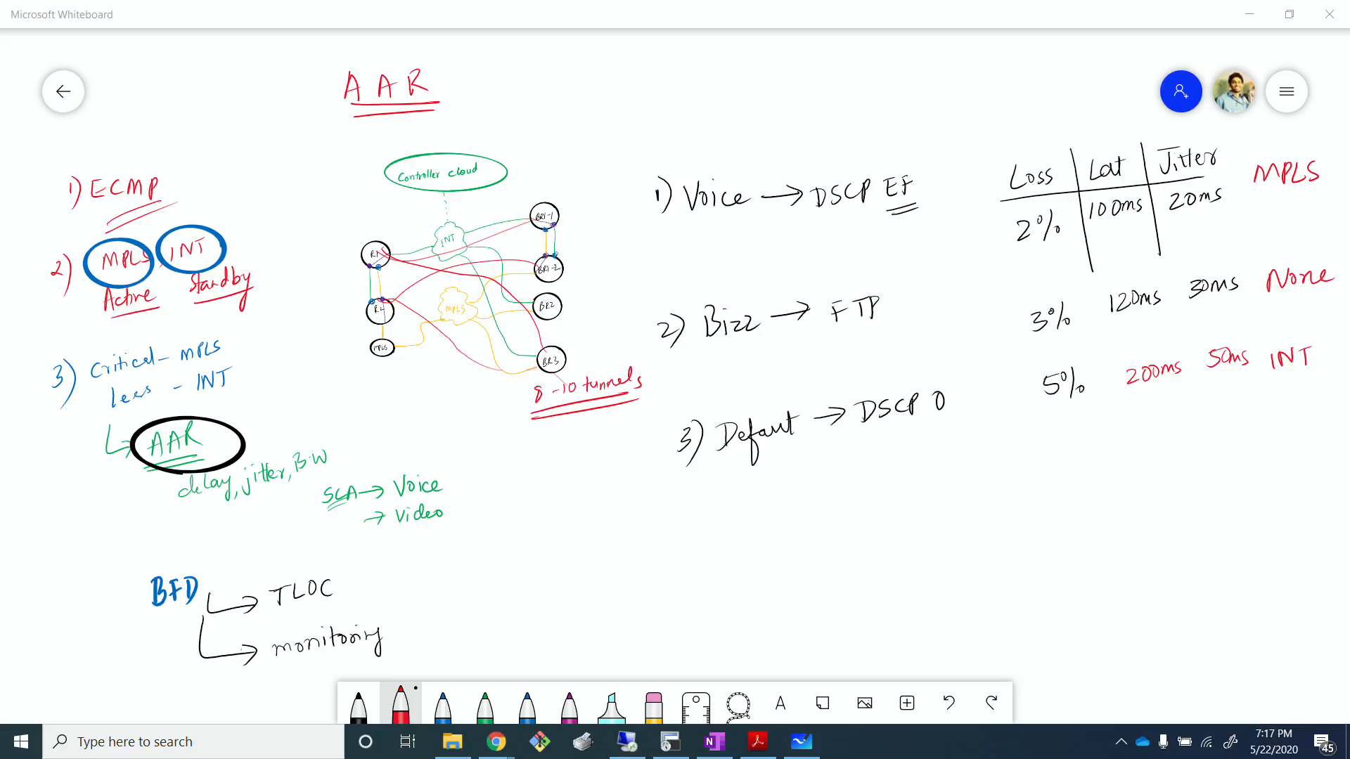
pyautogui.click(628, 742)
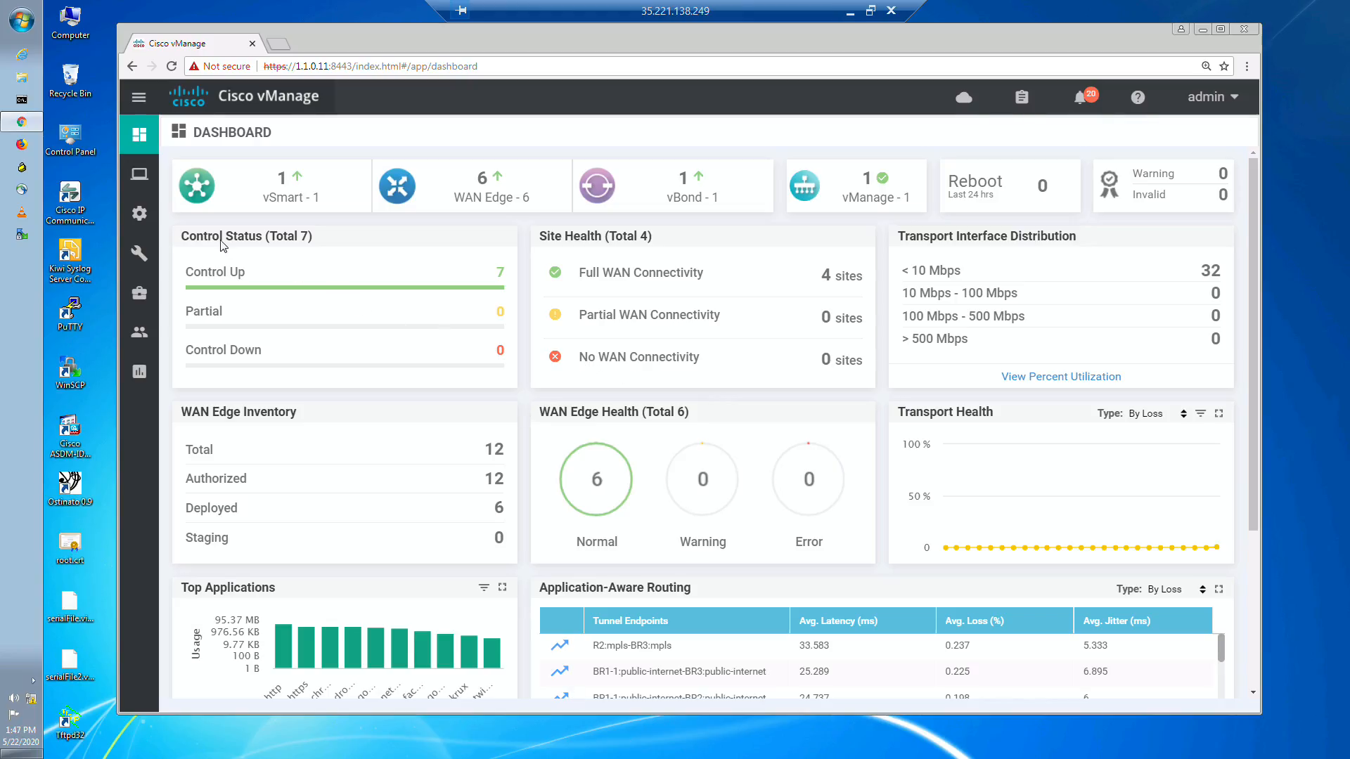
pyautogui.moveTo(145, 215)
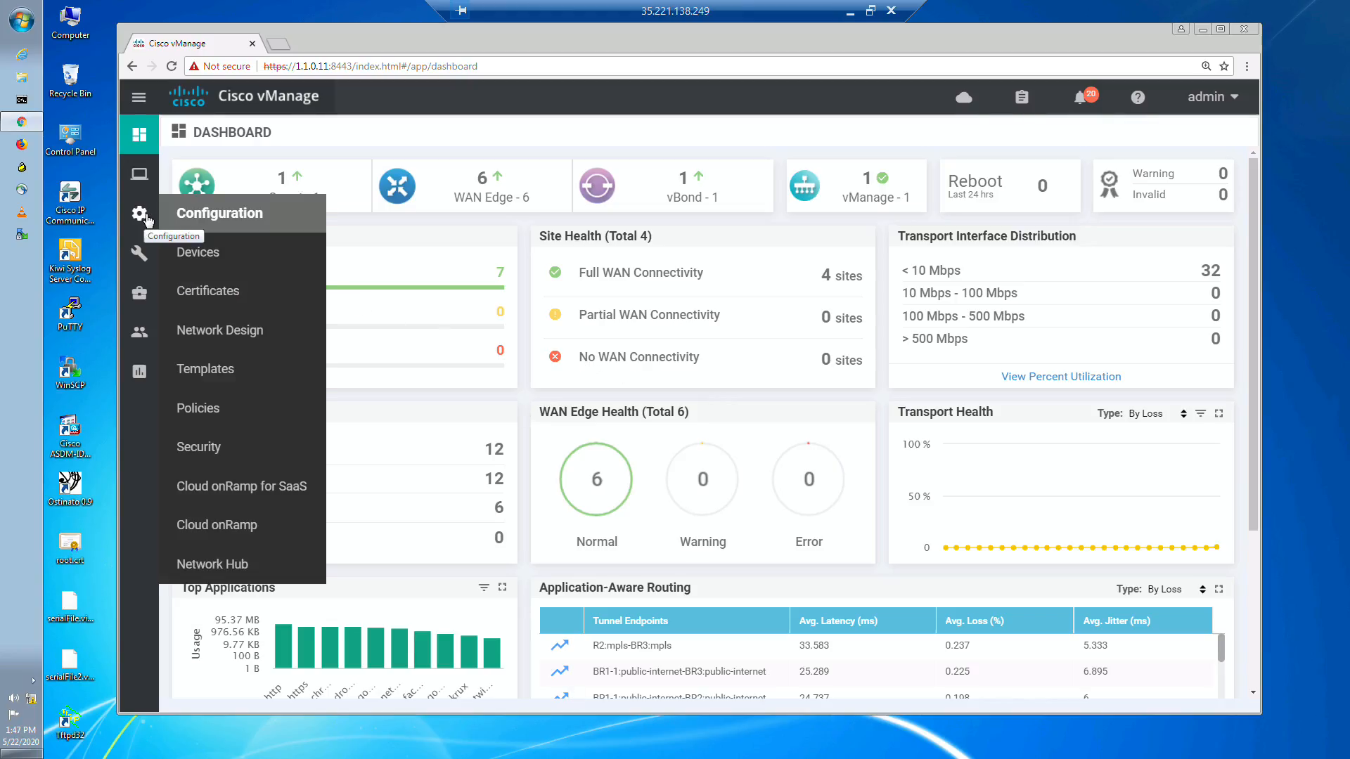
pyautogui.click(227, 410)
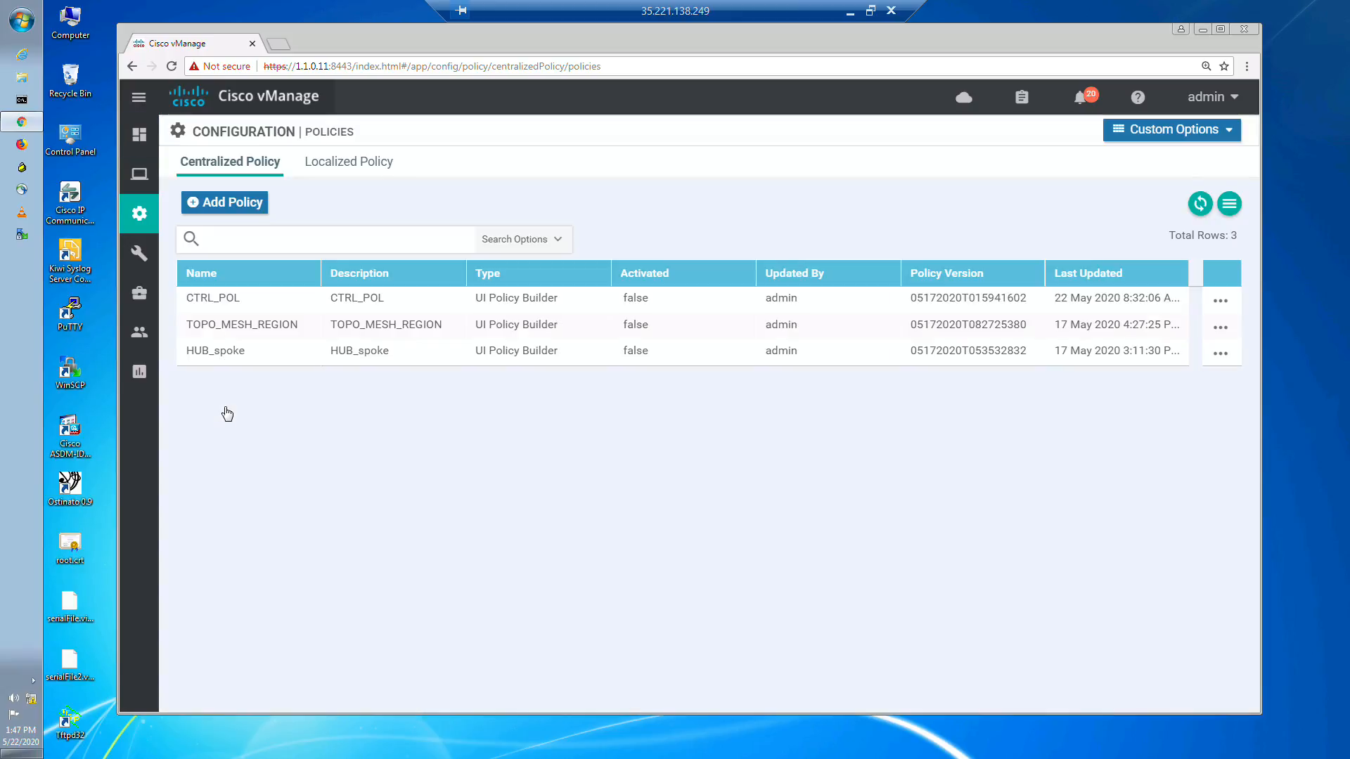
pyautogui.click(1131, 144)
pyautogui.click(928, 220)
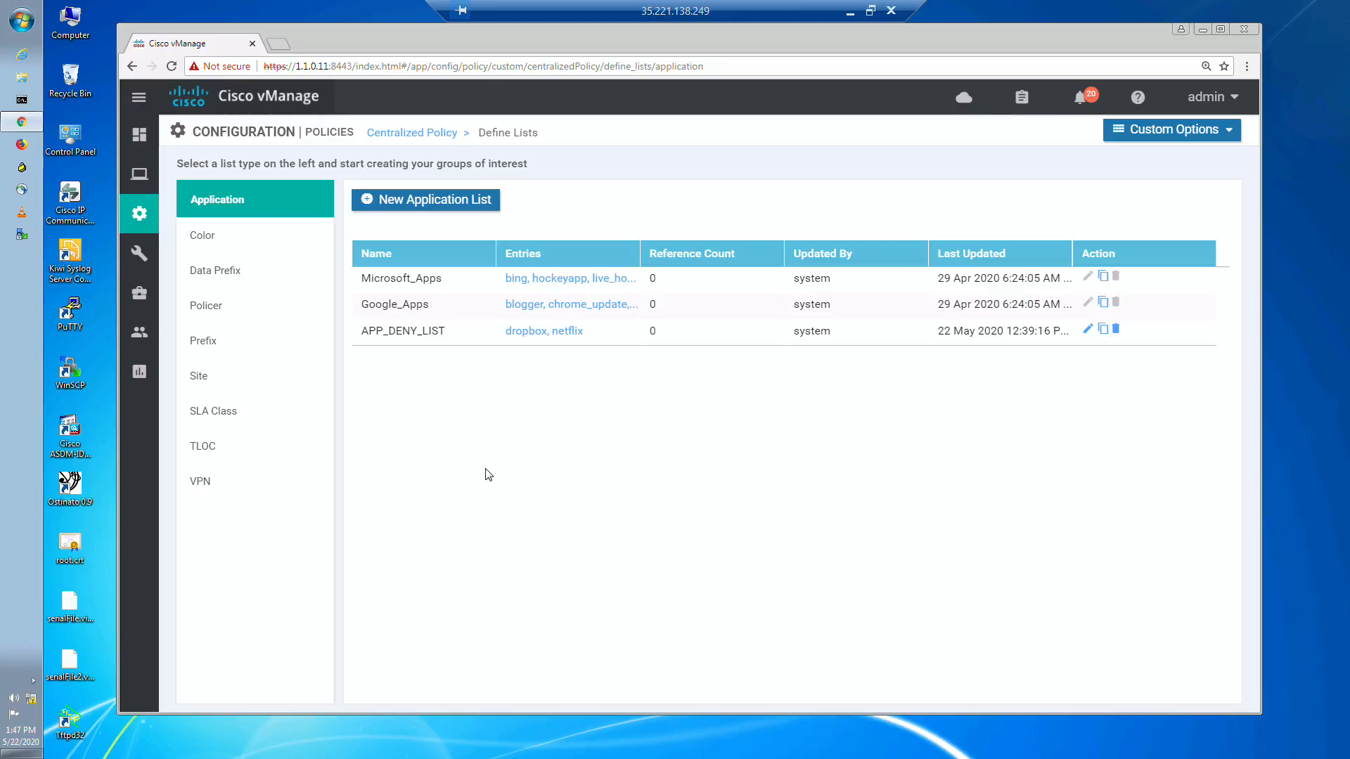
pyautogui.click(219, 411)
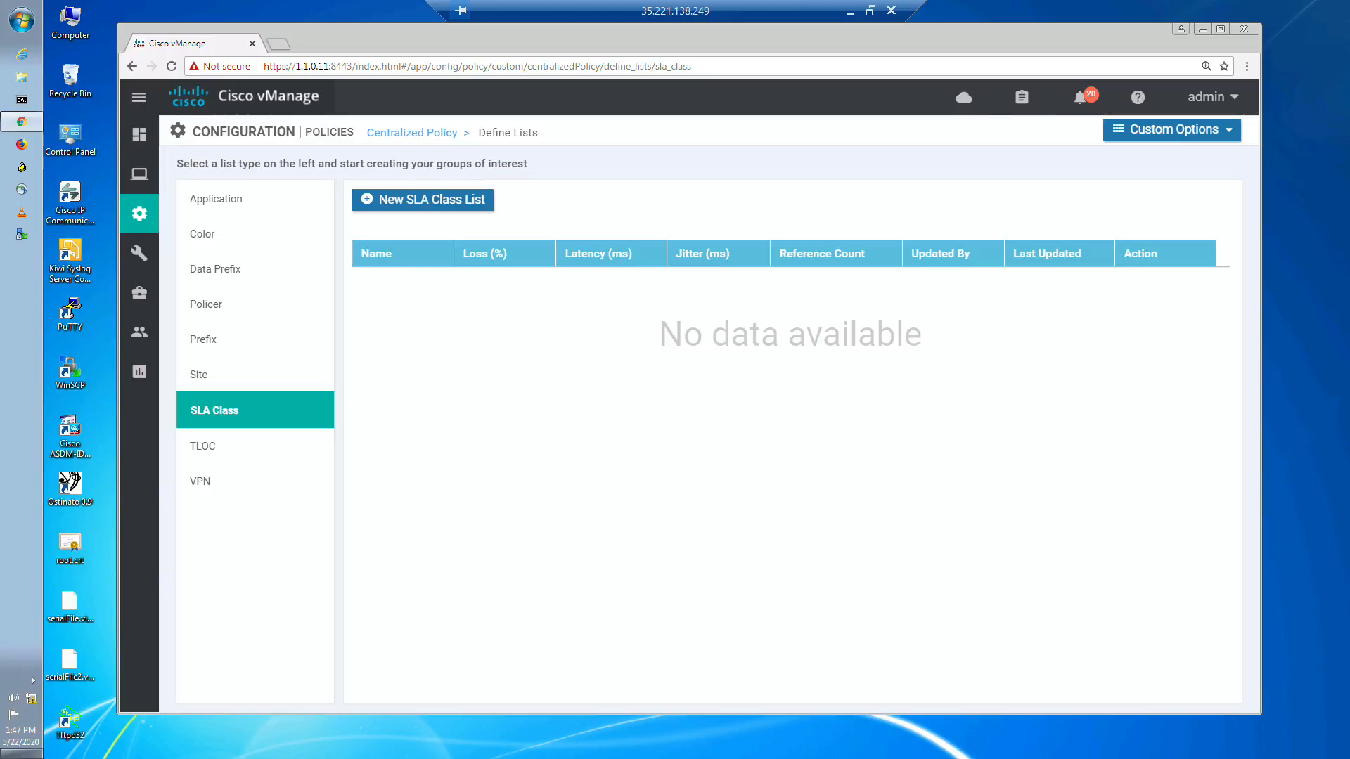
# Step: Start a new SLA class list named SLA_VOICE
pyautogui.click(449, 211)
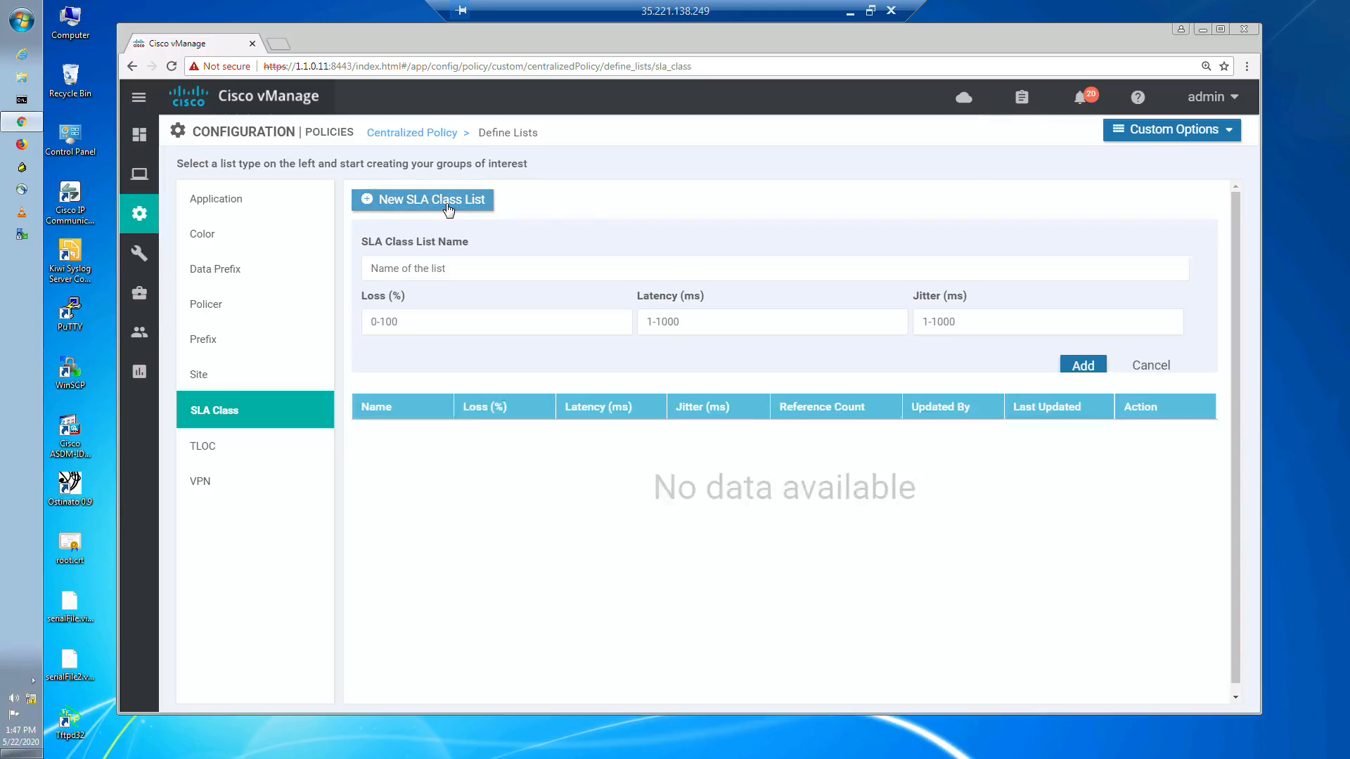
pyautogui.click(418, 270)
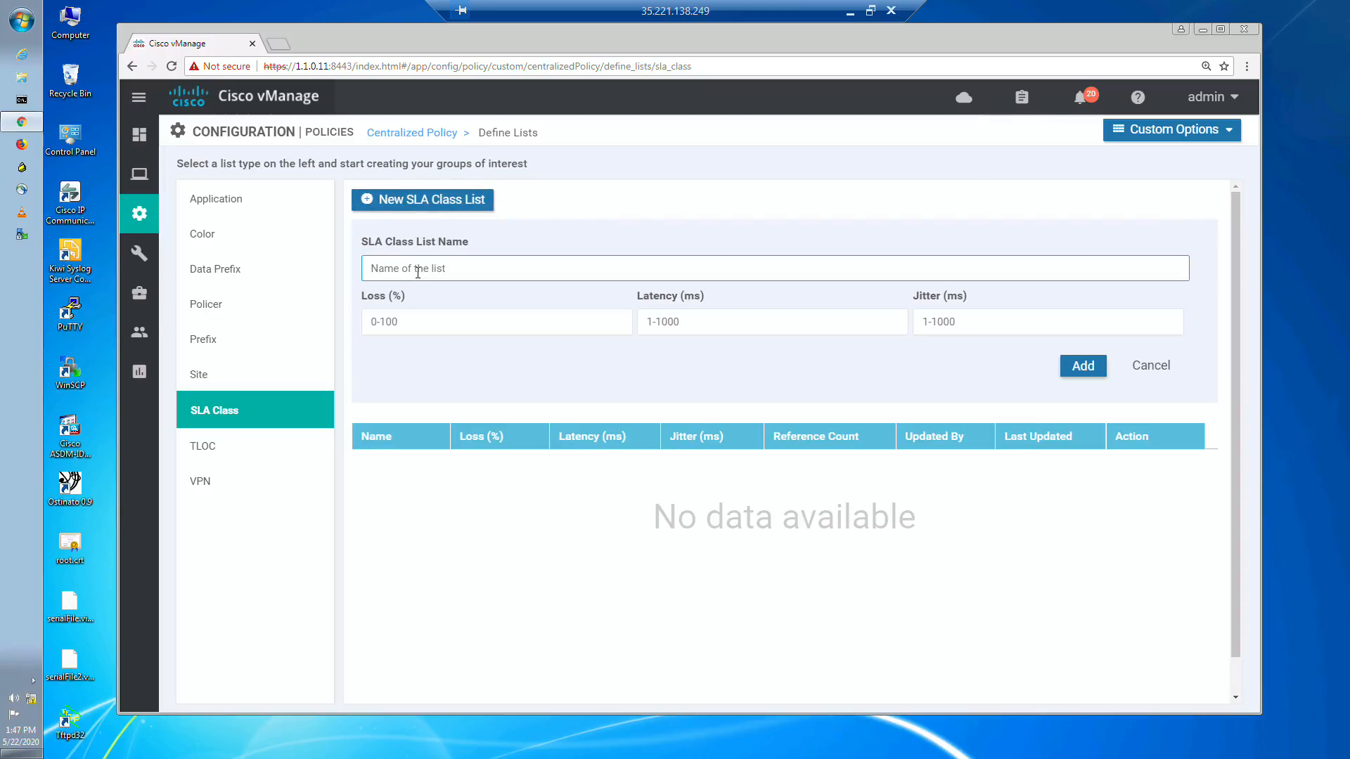
pyautogui.write('SLA_VOICE')
# Step: Set SLA_VOICE to 2% loss, 100 ms latency and 20 ms jitter per the whiteboard, and add the list
pyautogui.click(850, 12)
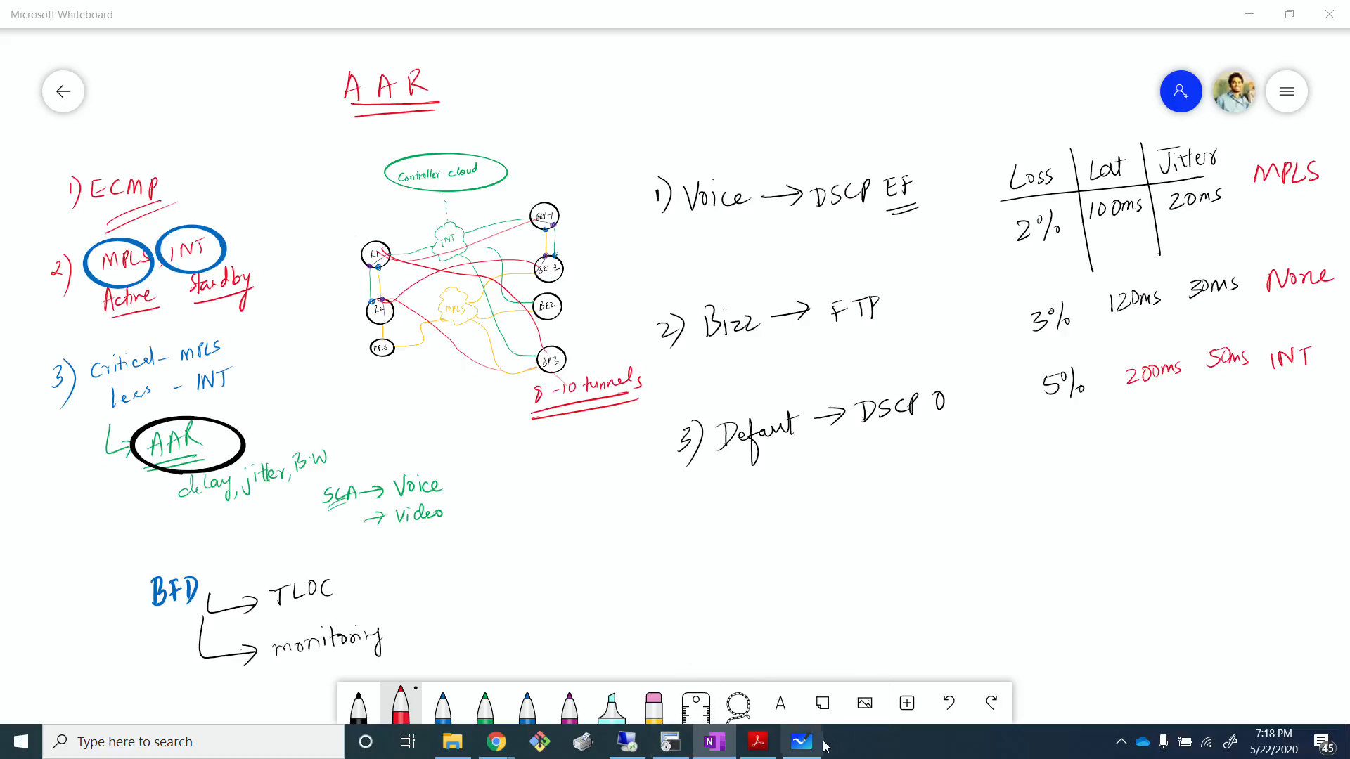
pyautogui.click(633, 752)
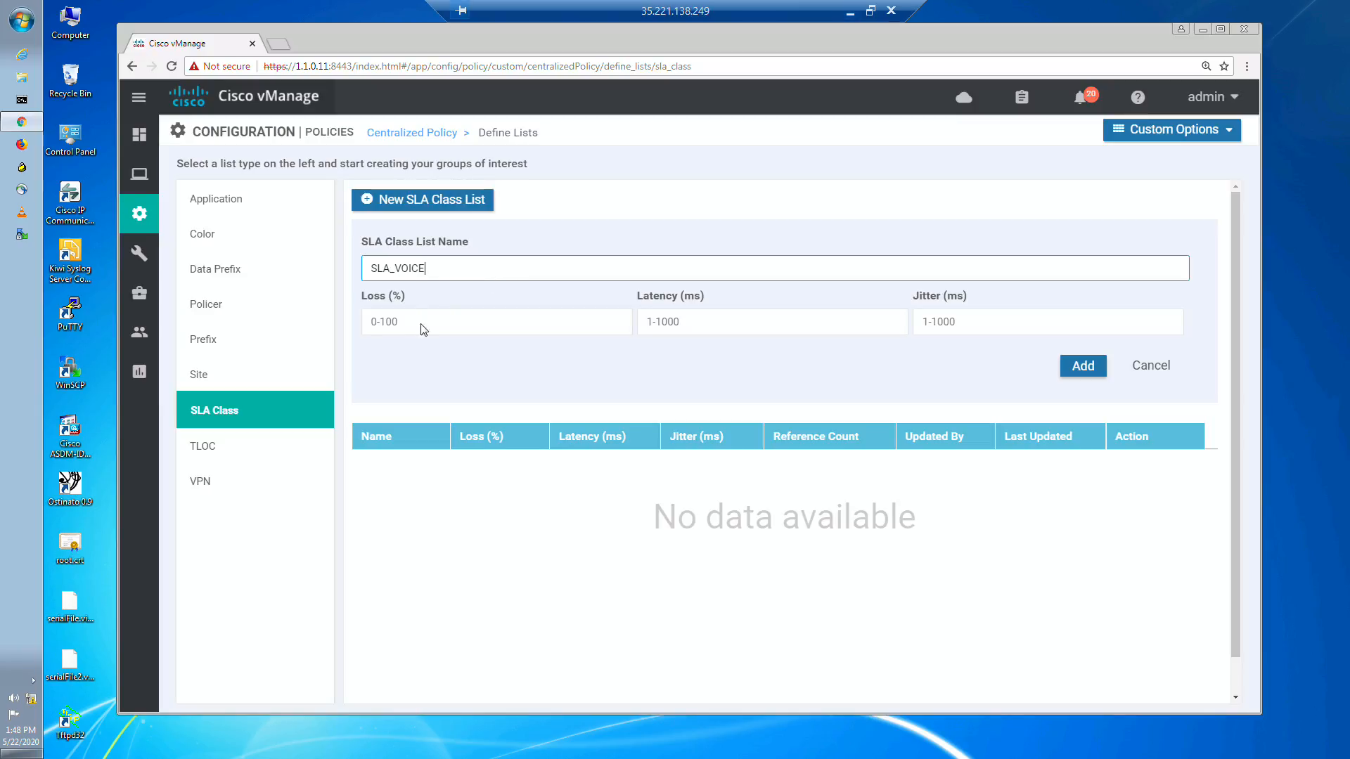
pyautogui.click(422, 322)
pyautogui.write('2')
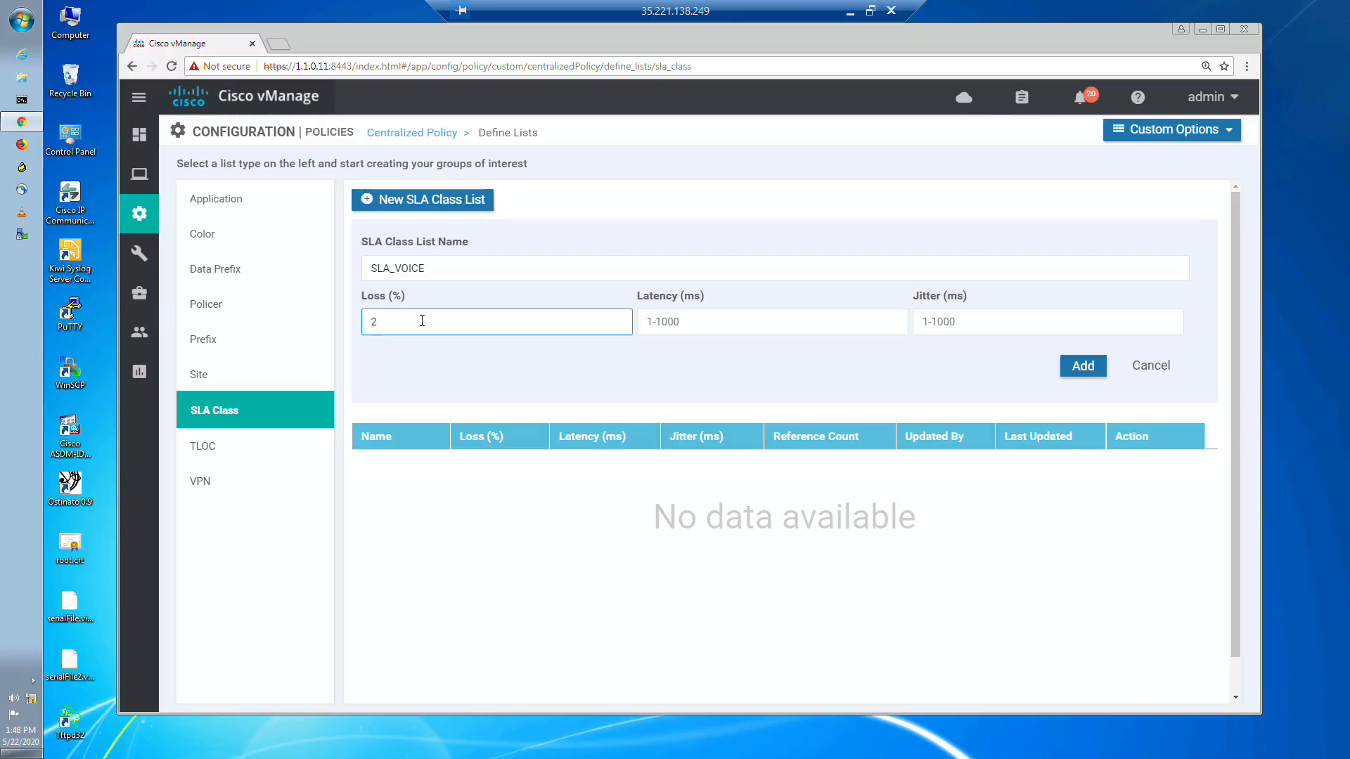
pyautogui.click(668, 323)
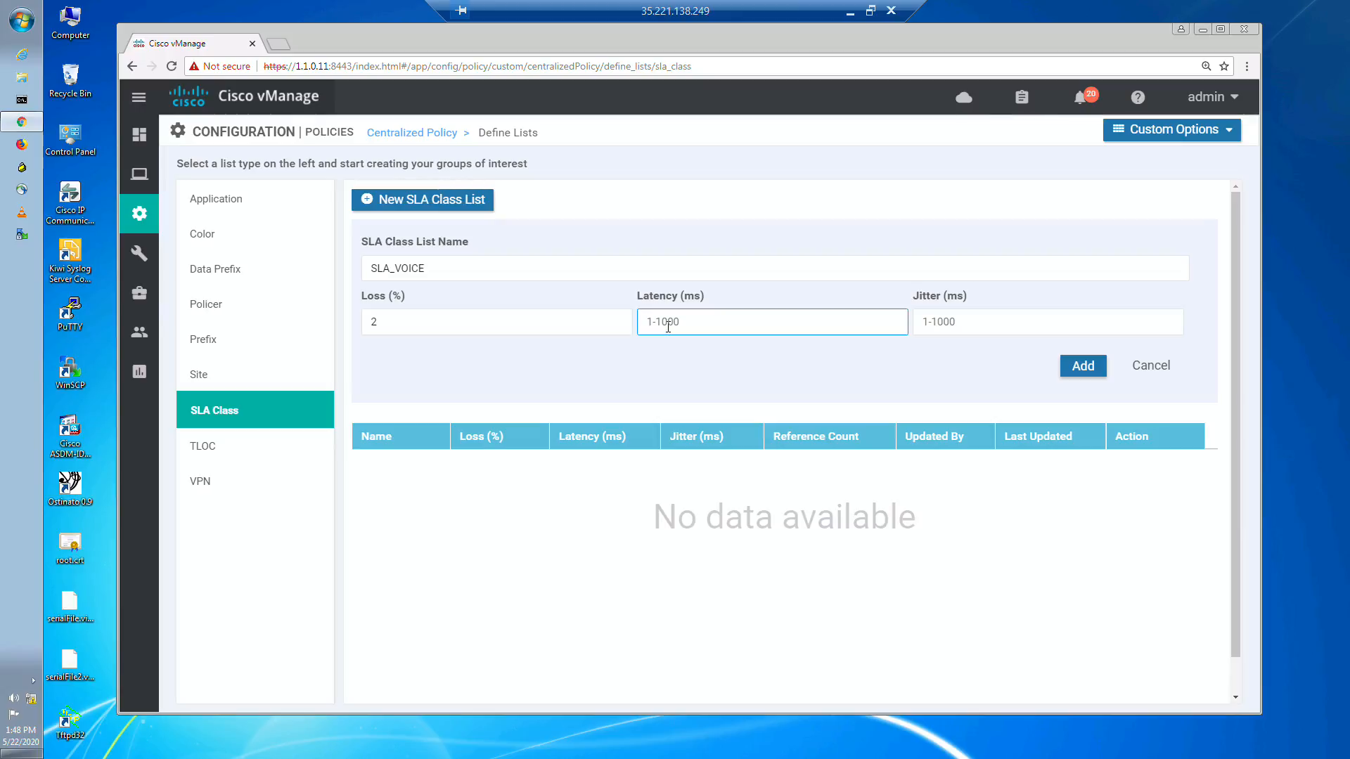
pyautogui.write('100')
pyautogui.click(962, 323)
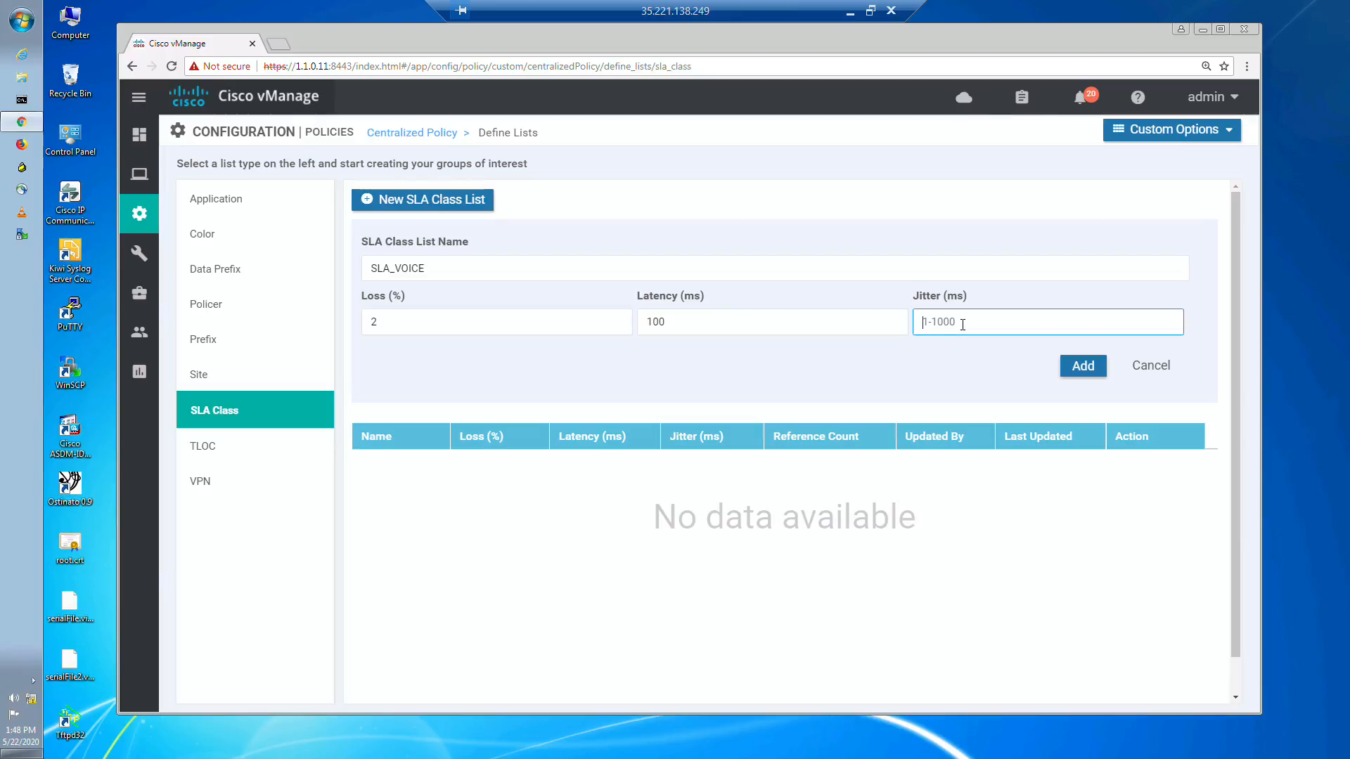
pyautogui.write('20')
pyautogui.click(850, 11)
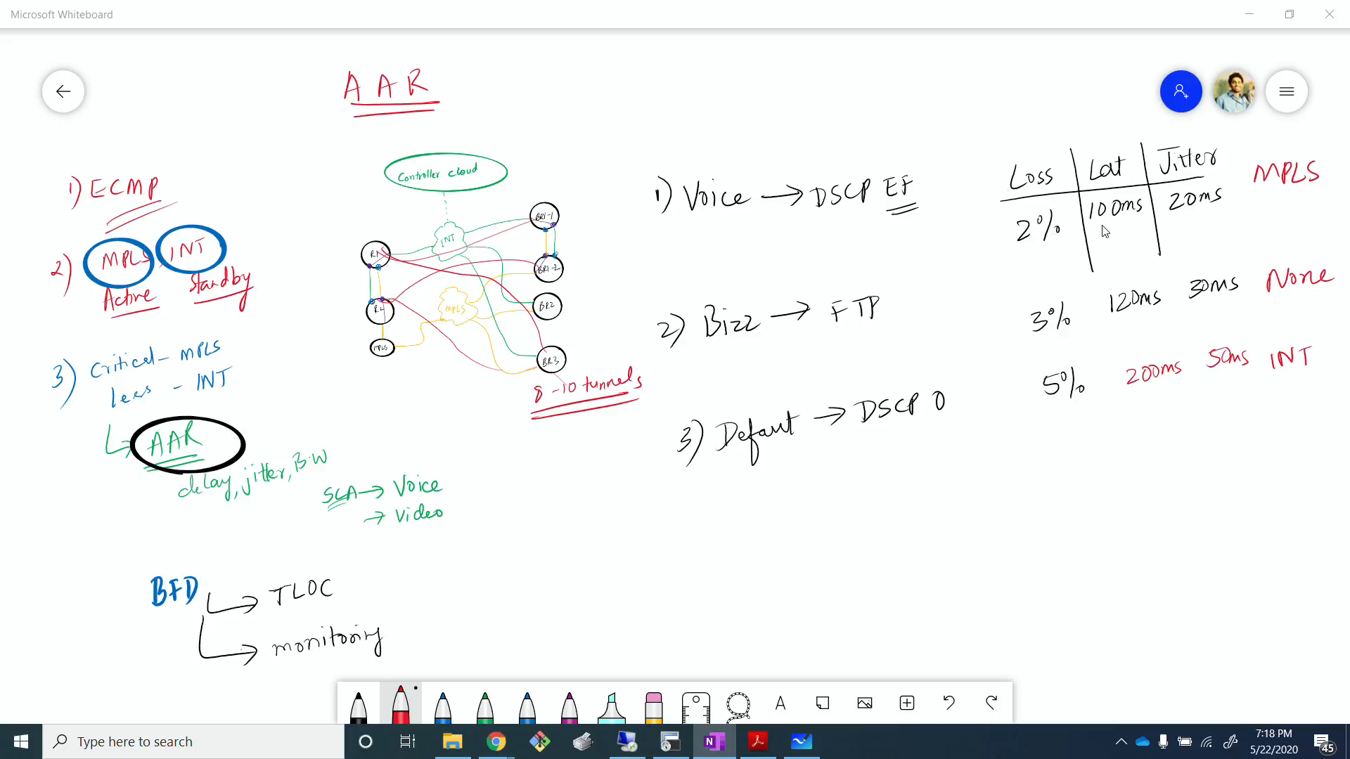
pyautogui.click(626, 741)
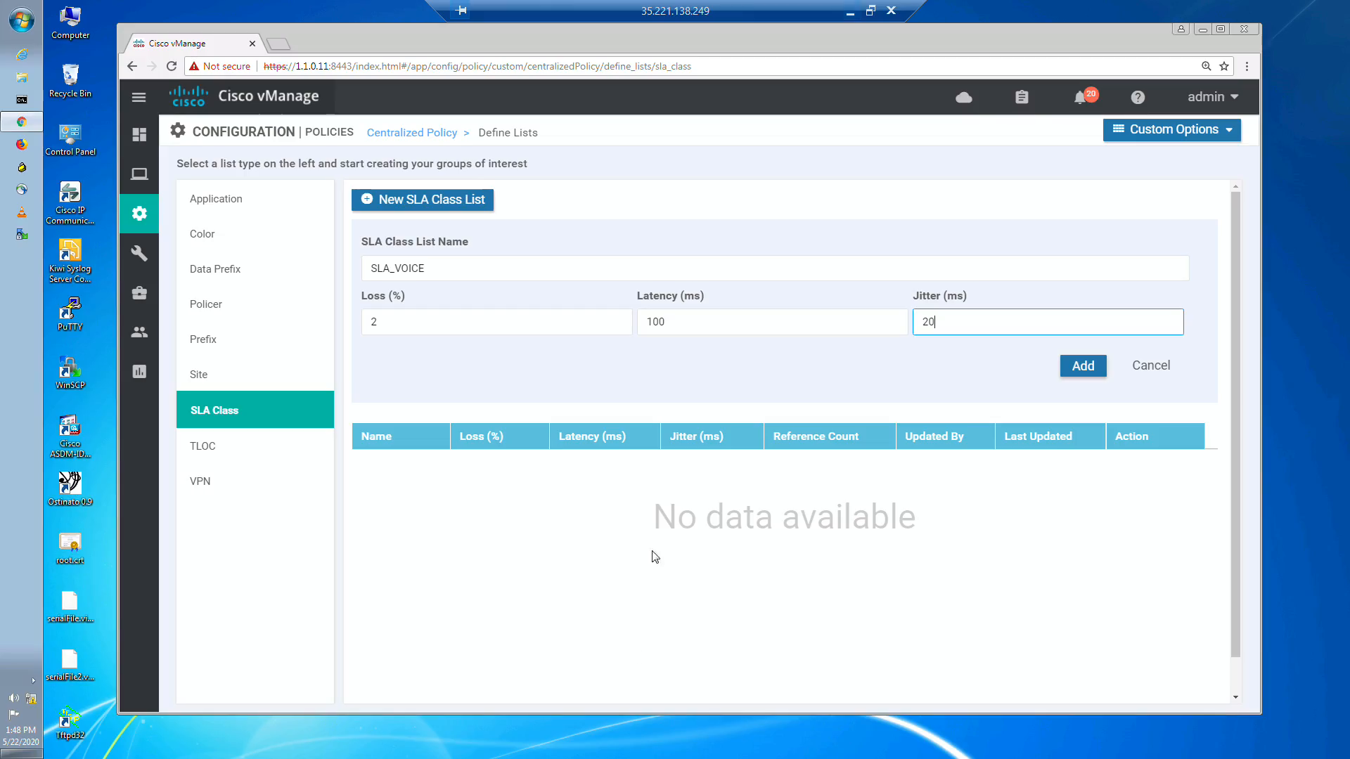
pyautogui.click(1079, 367)
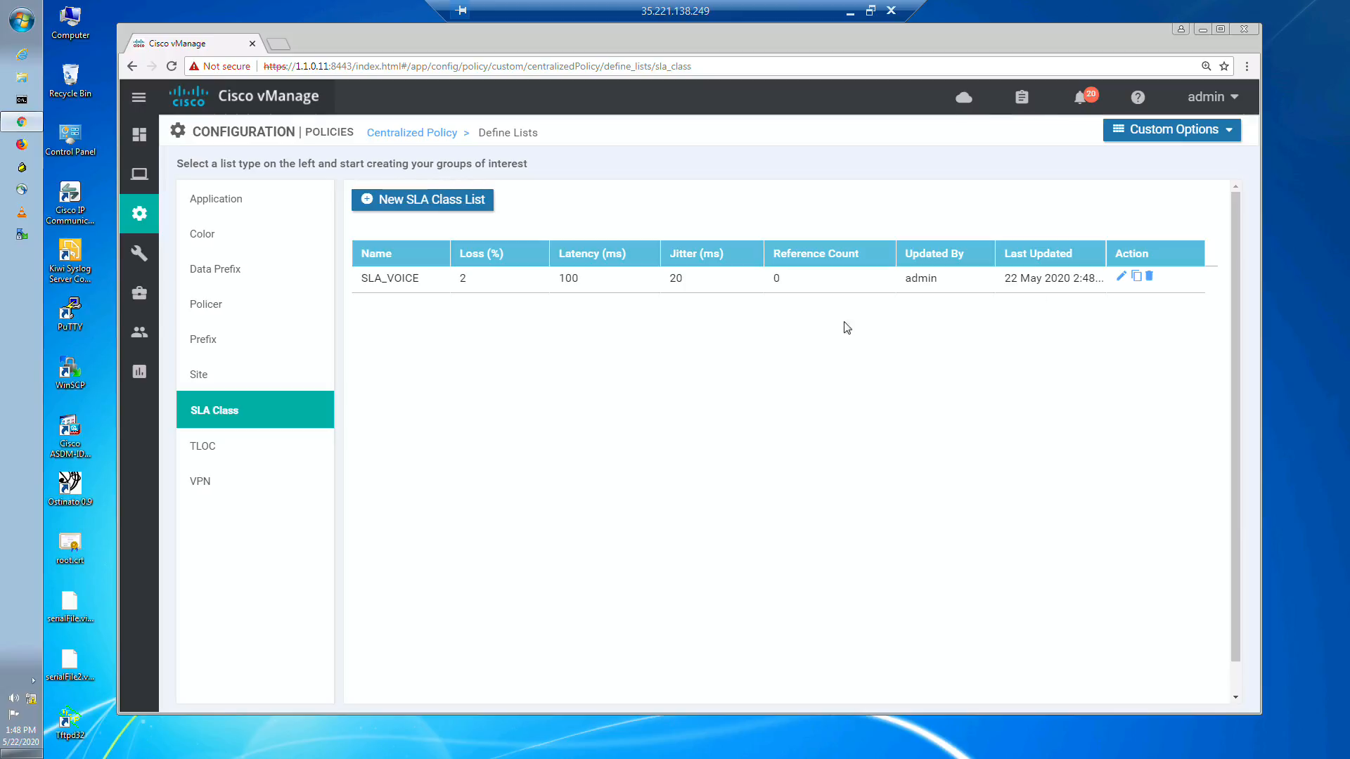
# Step: Start another SLA class list named SLA_BIZZ
pyautogui.click(450, 204)
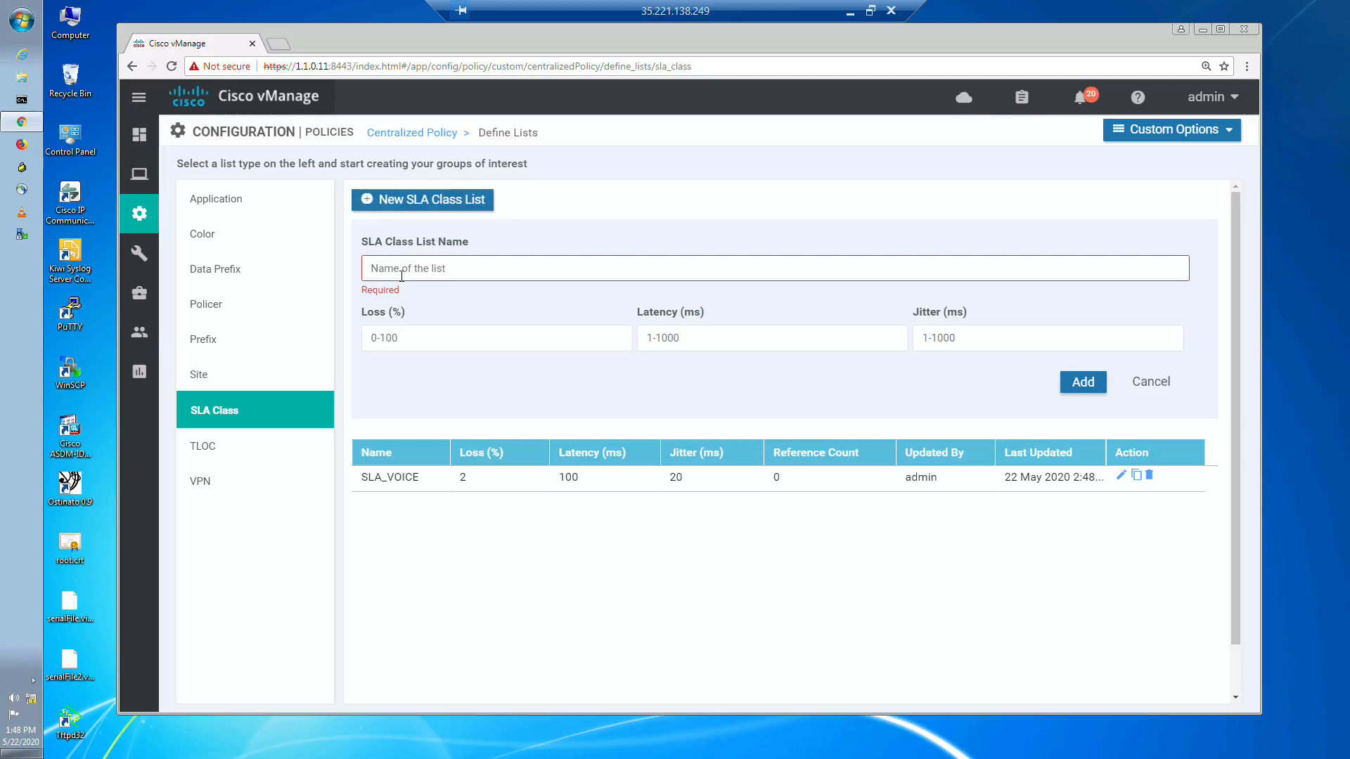
pyautogui.click(406, 268)
pyautogui.write('SLA')
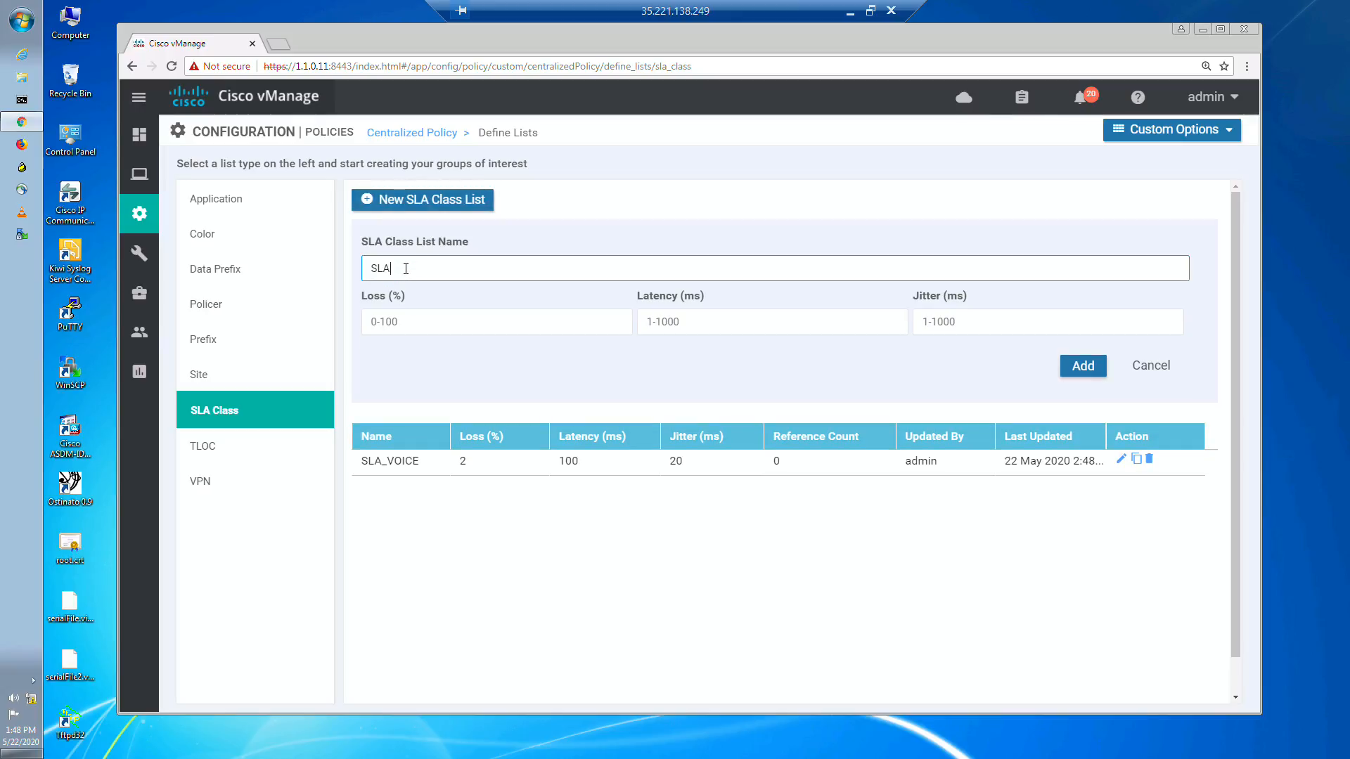
pyautogui.write('_BIZZ')
# Step: Set SLA_BIZZ to 3% loss, 120 ms latency and 30 ms jitter per the whiteboard, and add the list
pyautogui.click(849, 12)
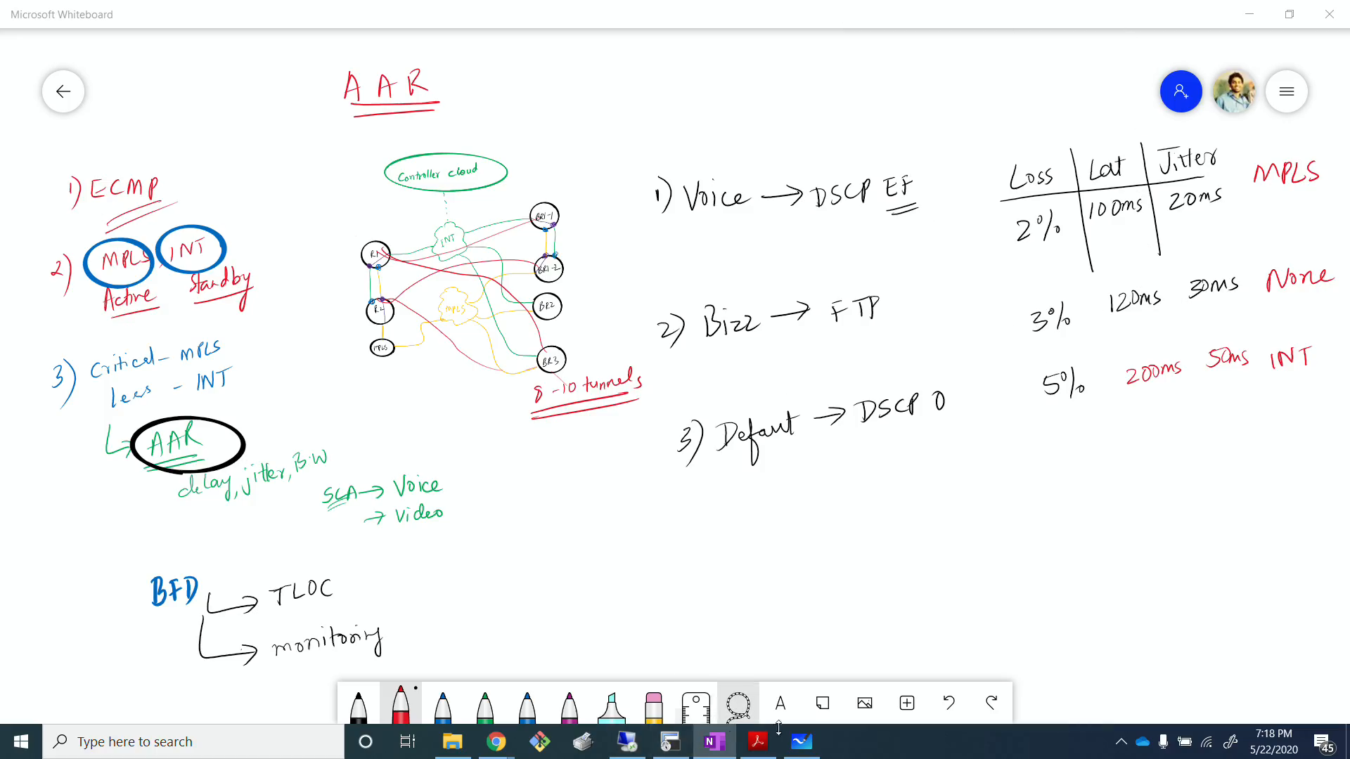
pyautogui.click(627, 742)
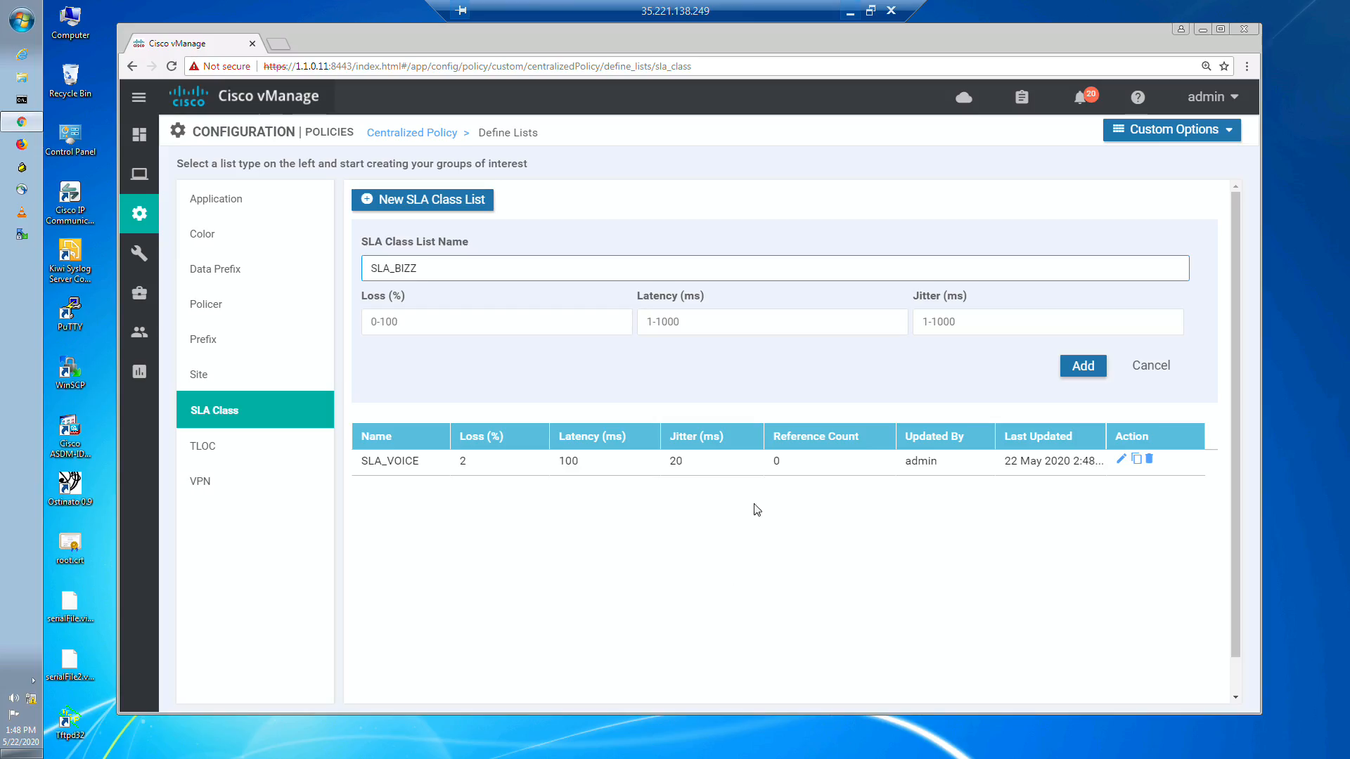
pyautogui.click(511, 324)
pyautogui.write('3')
pyautogui.click(708, 322)
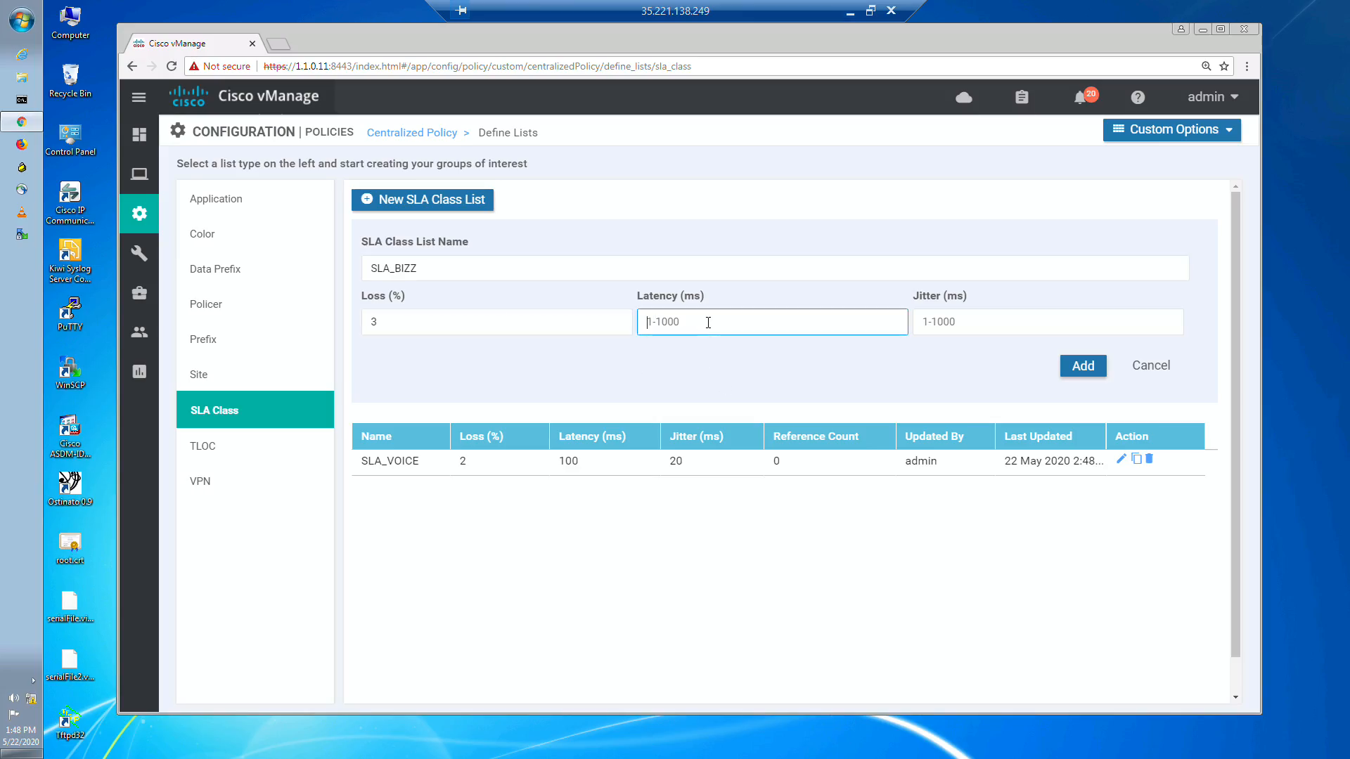
pyautogui.write('120')
pyautogui.click(947, 321)
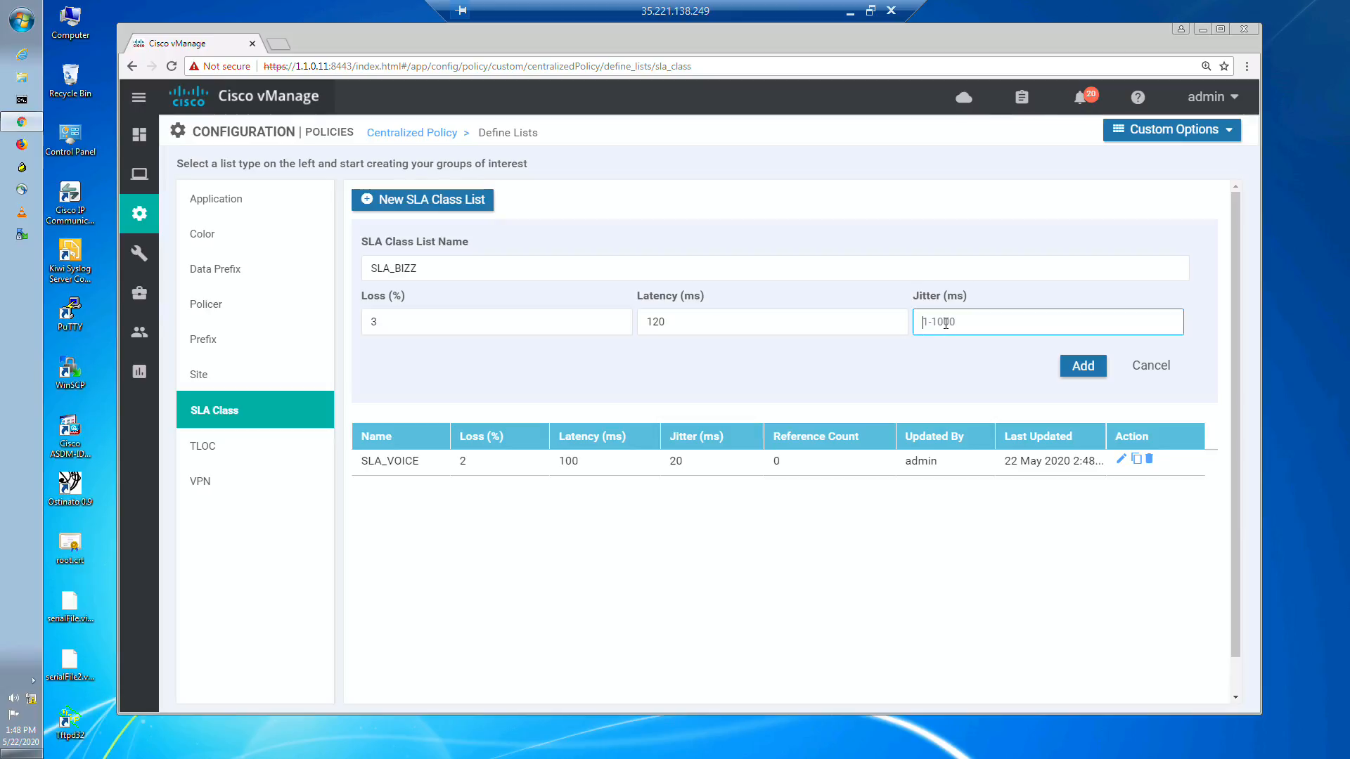
pyautogui.write('30')
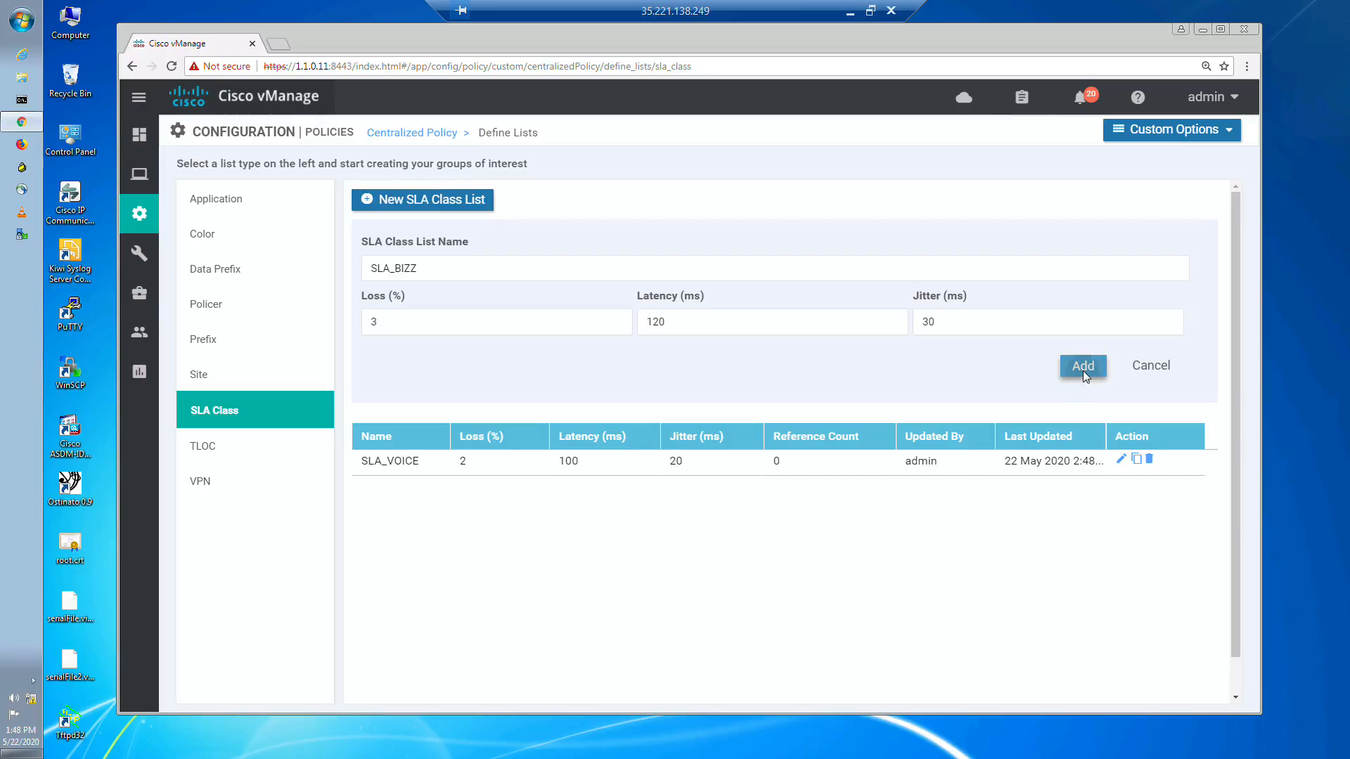
pyautogui.click(1083, 366)
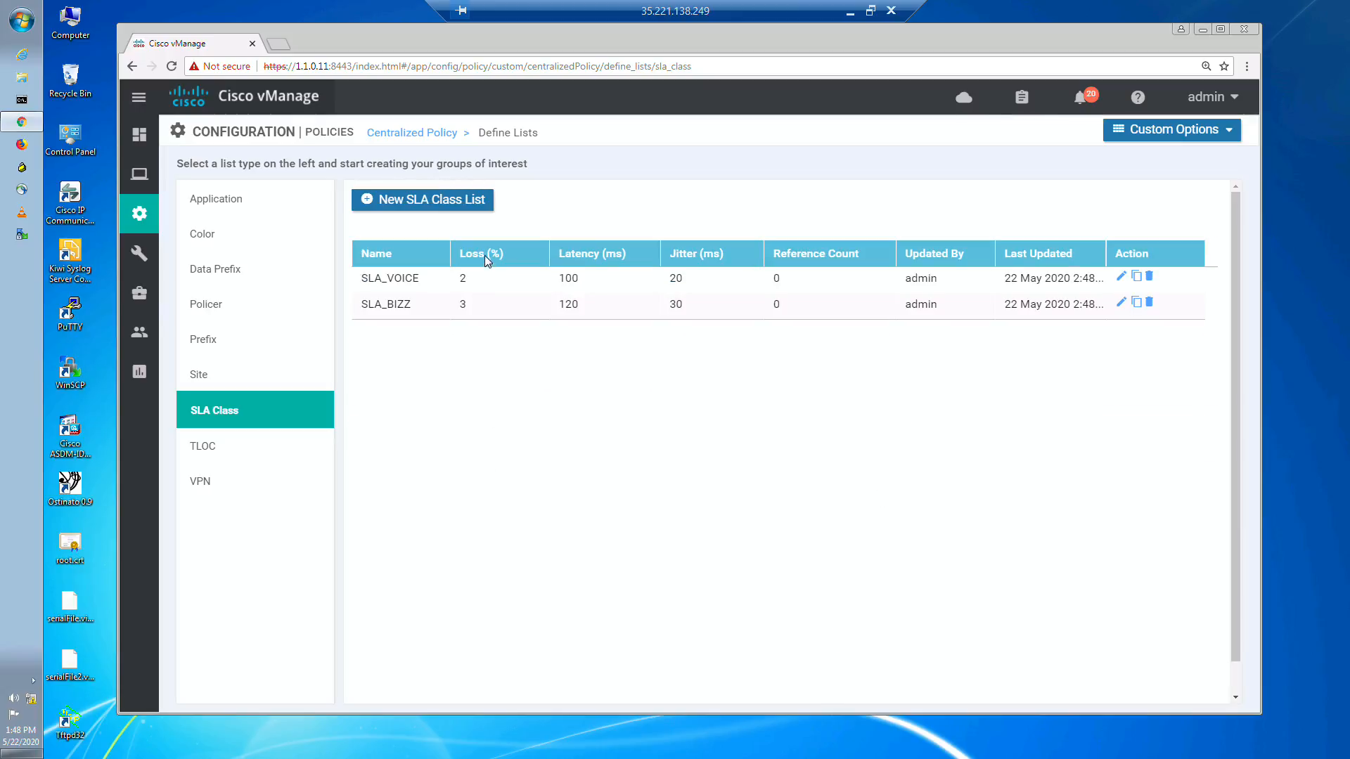
# Step: Start a third SLA class list named SLA_DEFAULT
pyautogui.click(437, 204)
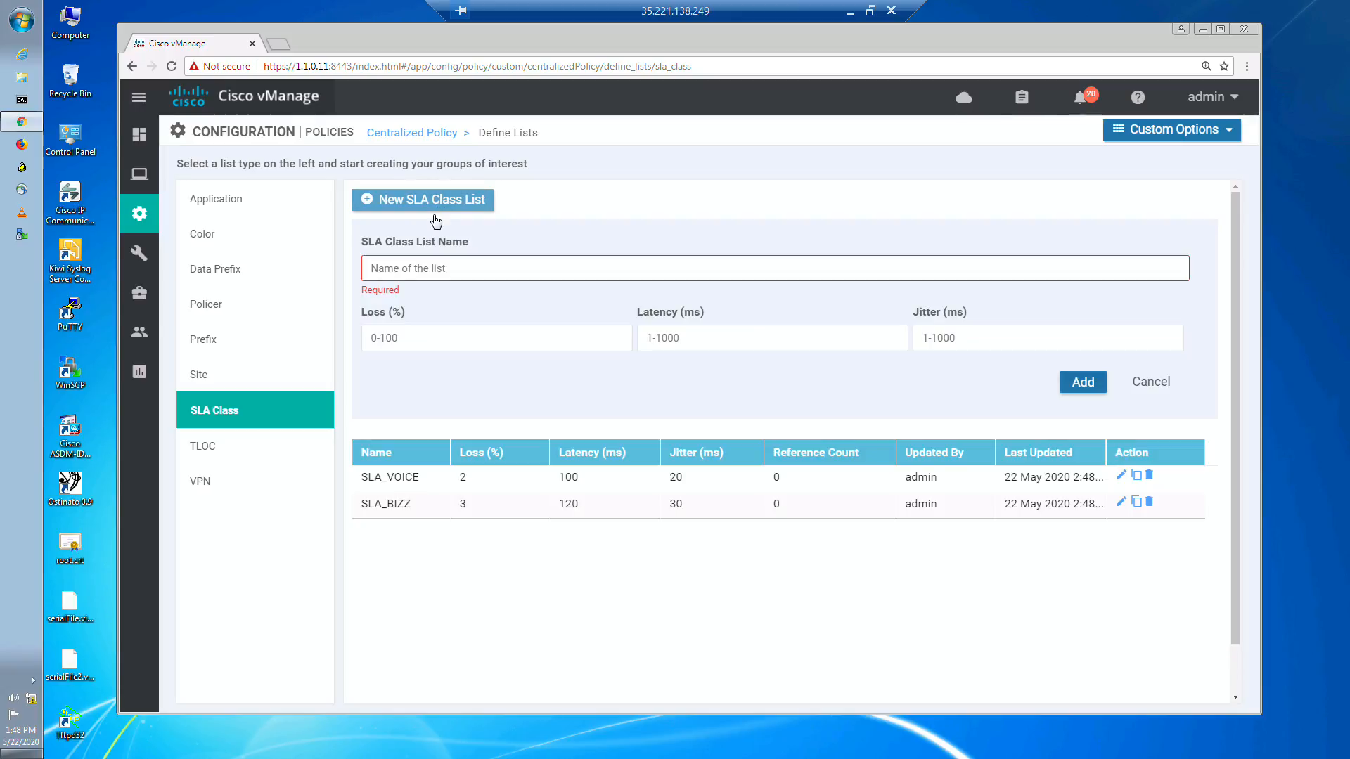
pyautogui.click(419, 270)
pyautogui.write('SLA')
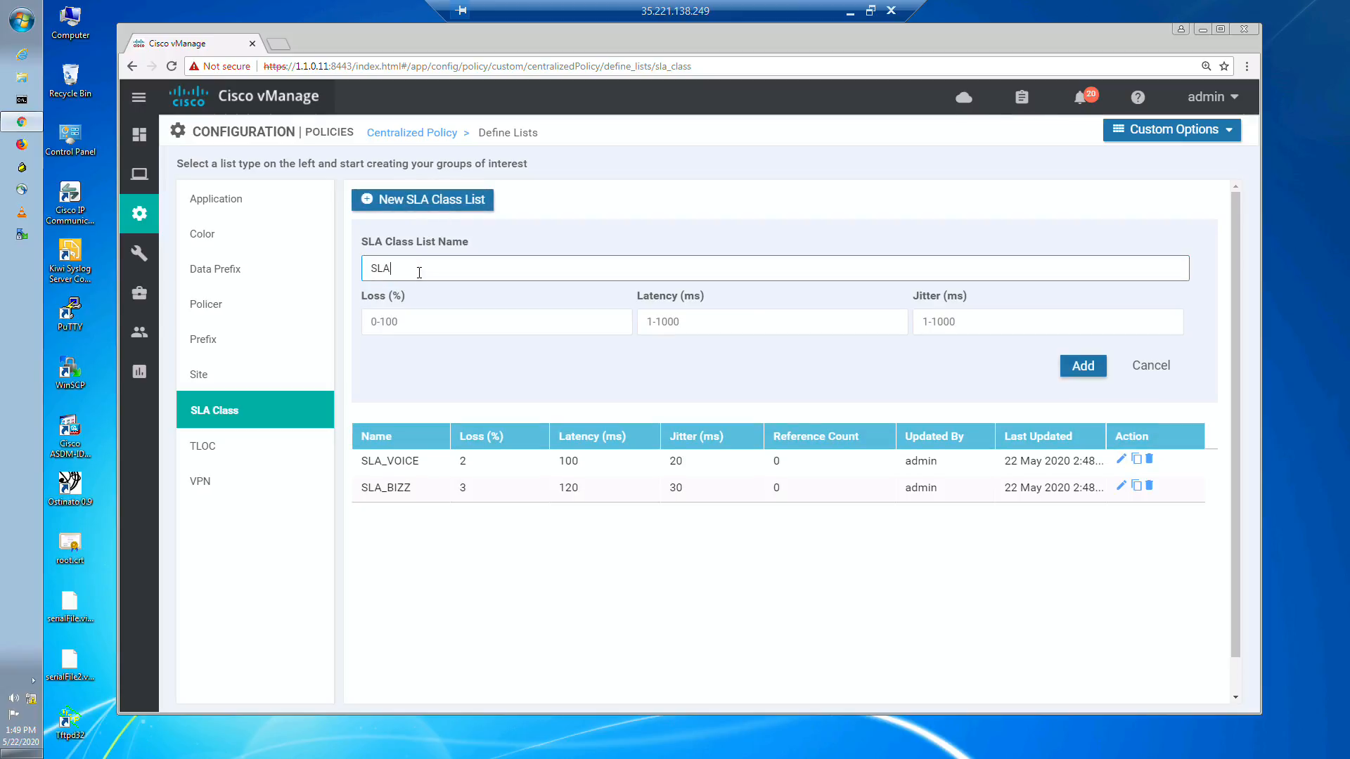
pyautogui.write('_DEFAULT')
# Step: Set SLA_DEFAULT to 5% loss, 200 ms latency and 50 ms jitter per the whiteboard, and add the list
pyautogui.click(438, 317)
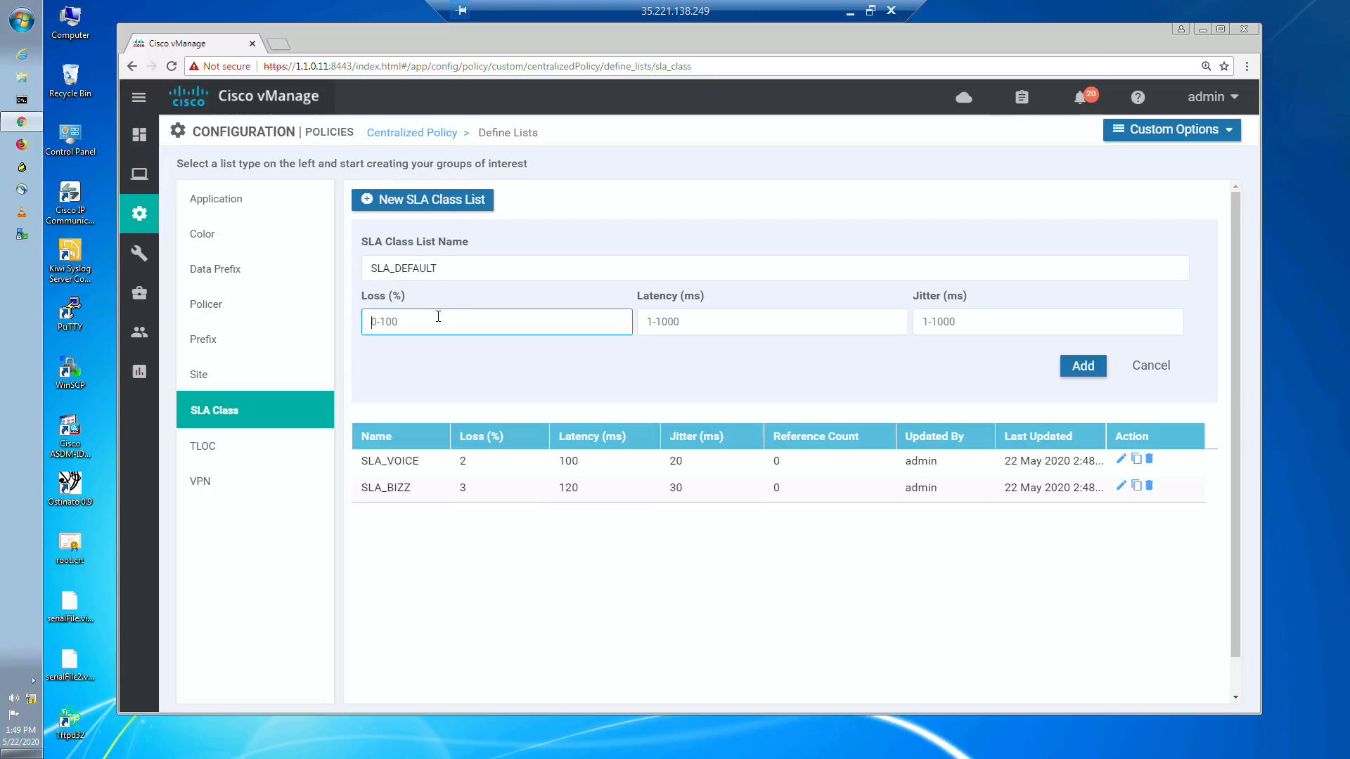
pyautogui.click(850, 12)
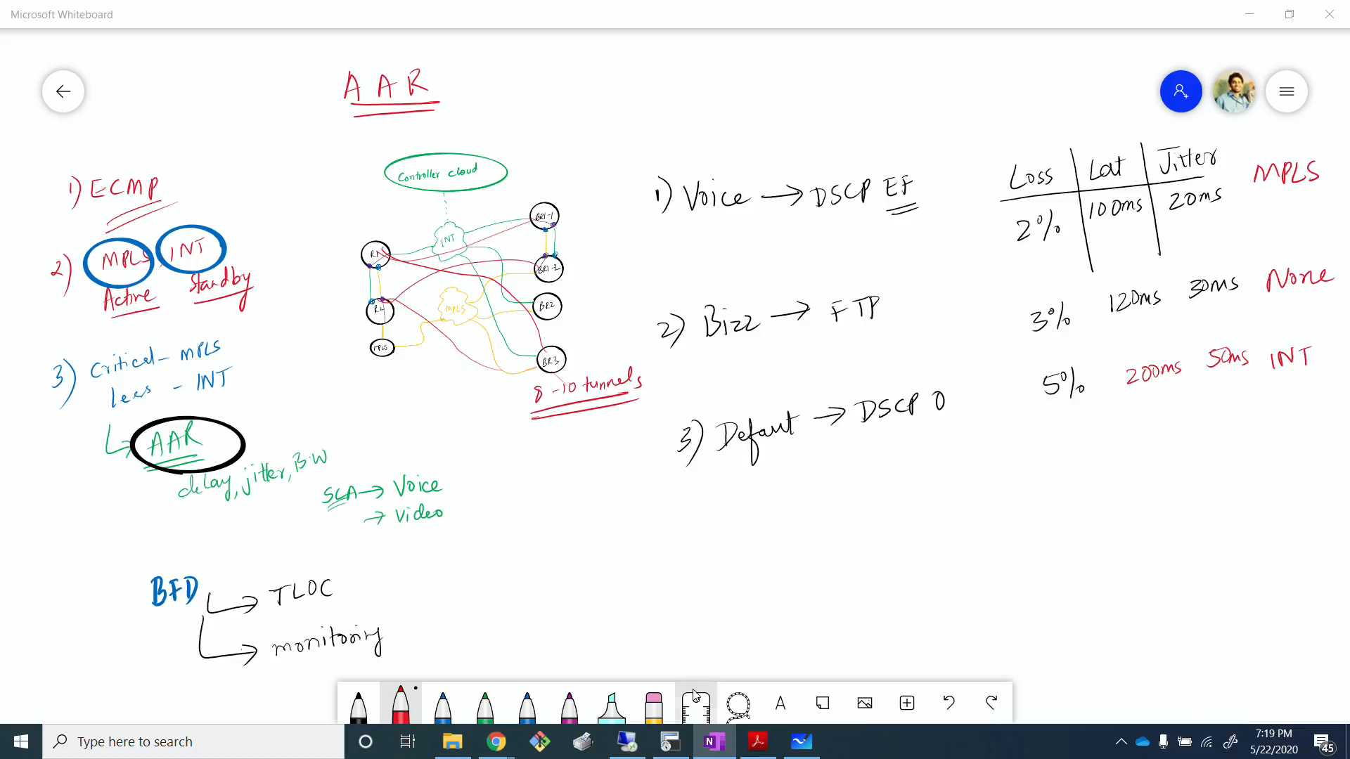
pyautogui.click(670, 742)
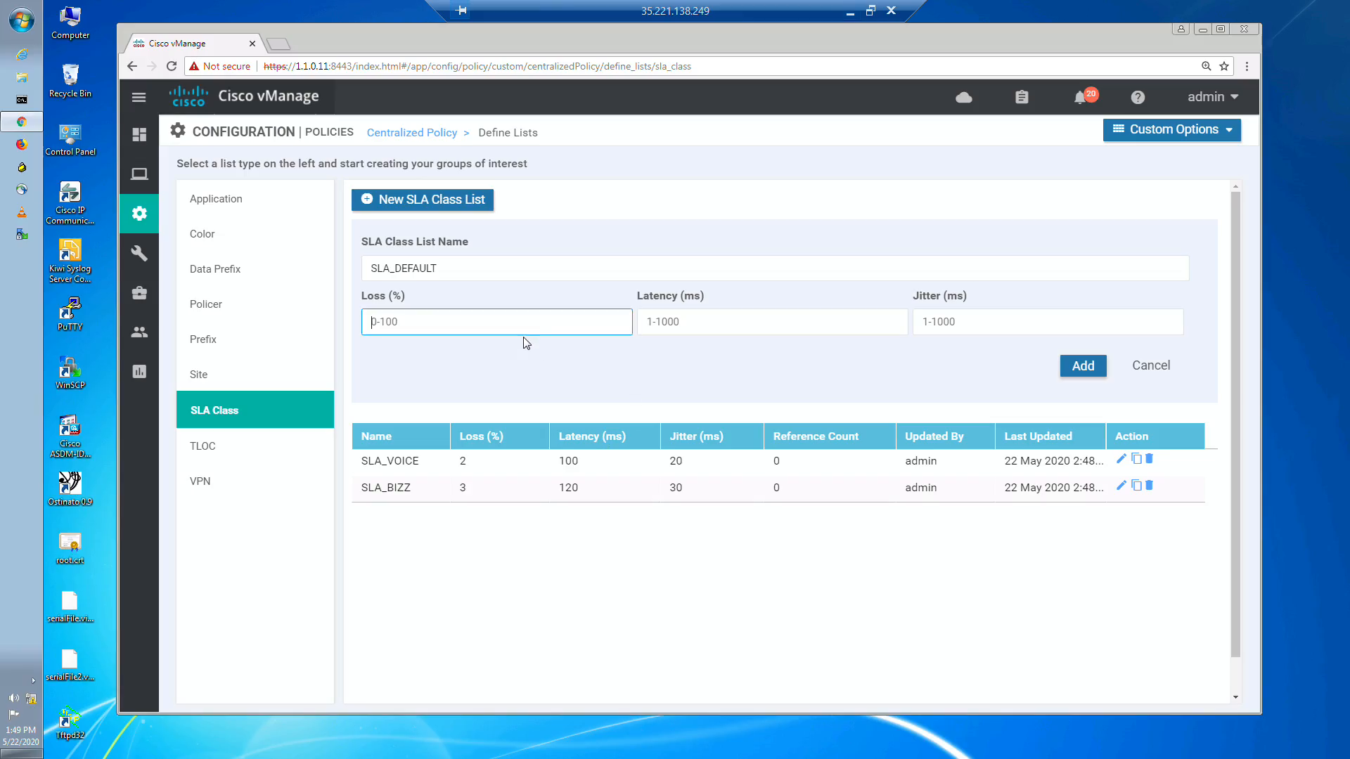
pyautogui.write('5')
pyautogui.click(700, 322)
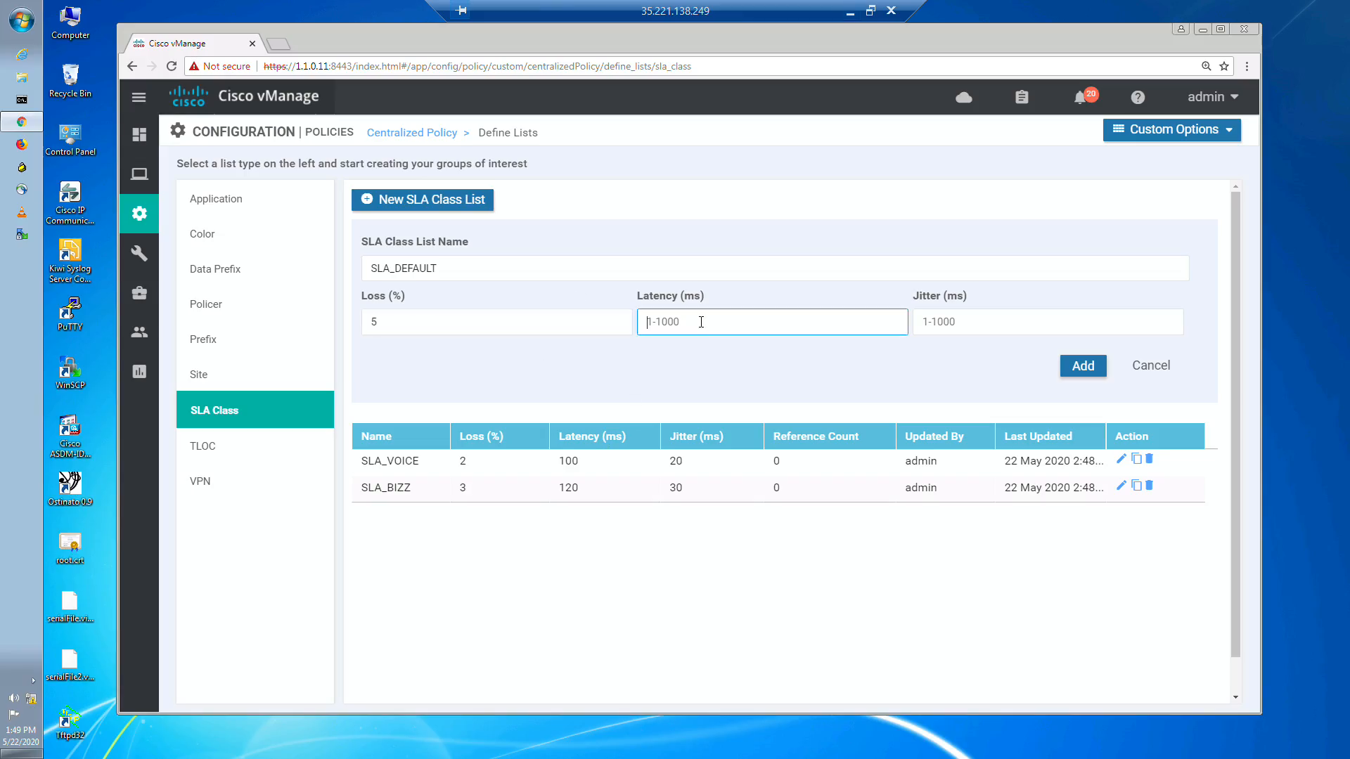
pyautogui.write('200')
pyautogui.click(954, 332)
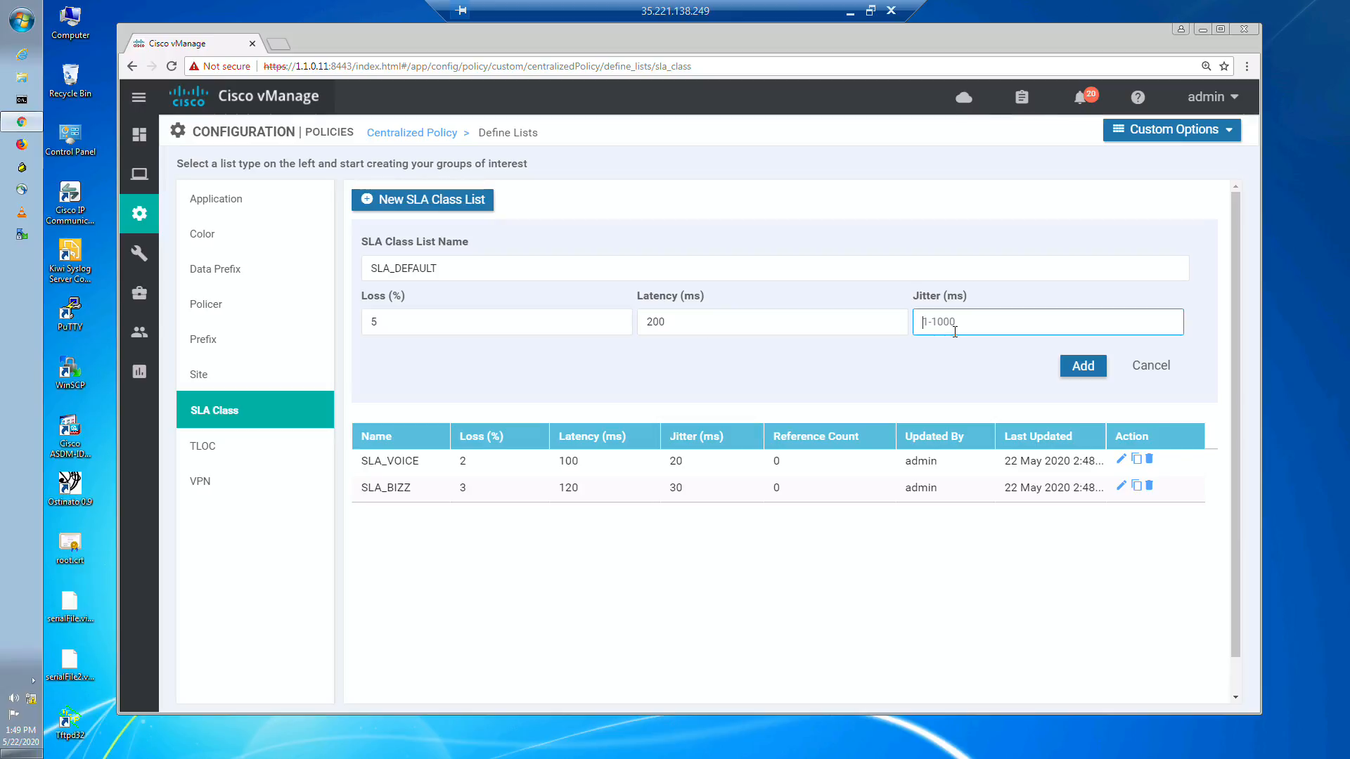
pyautogui.write('50')
pyautogui.click(863, 616)
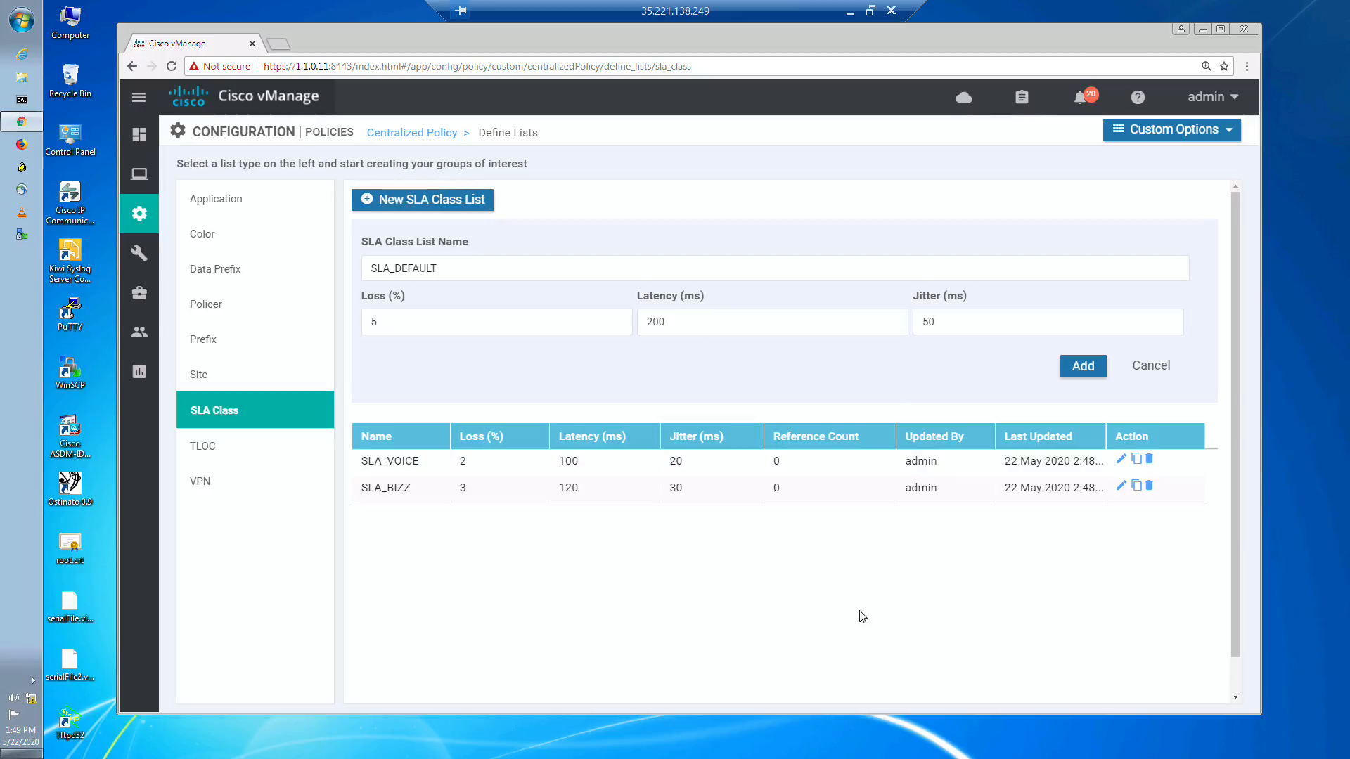
pyautogui.click(1083, 366)
# Step: Compare the SLA class lists in vManage with the traffic limits on the Microsoft Whiteboard page
pyautogui.click(849, 13)
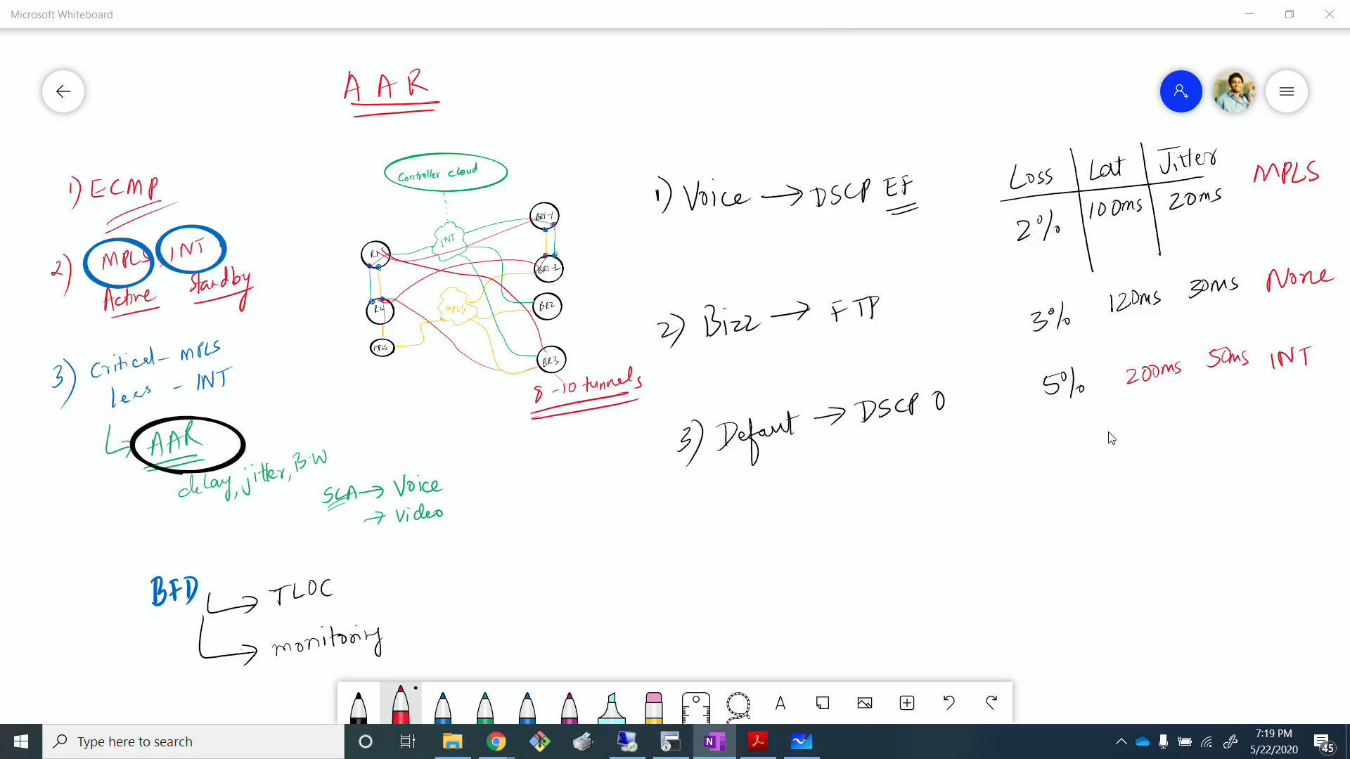
pyautogui.click(628, 745)
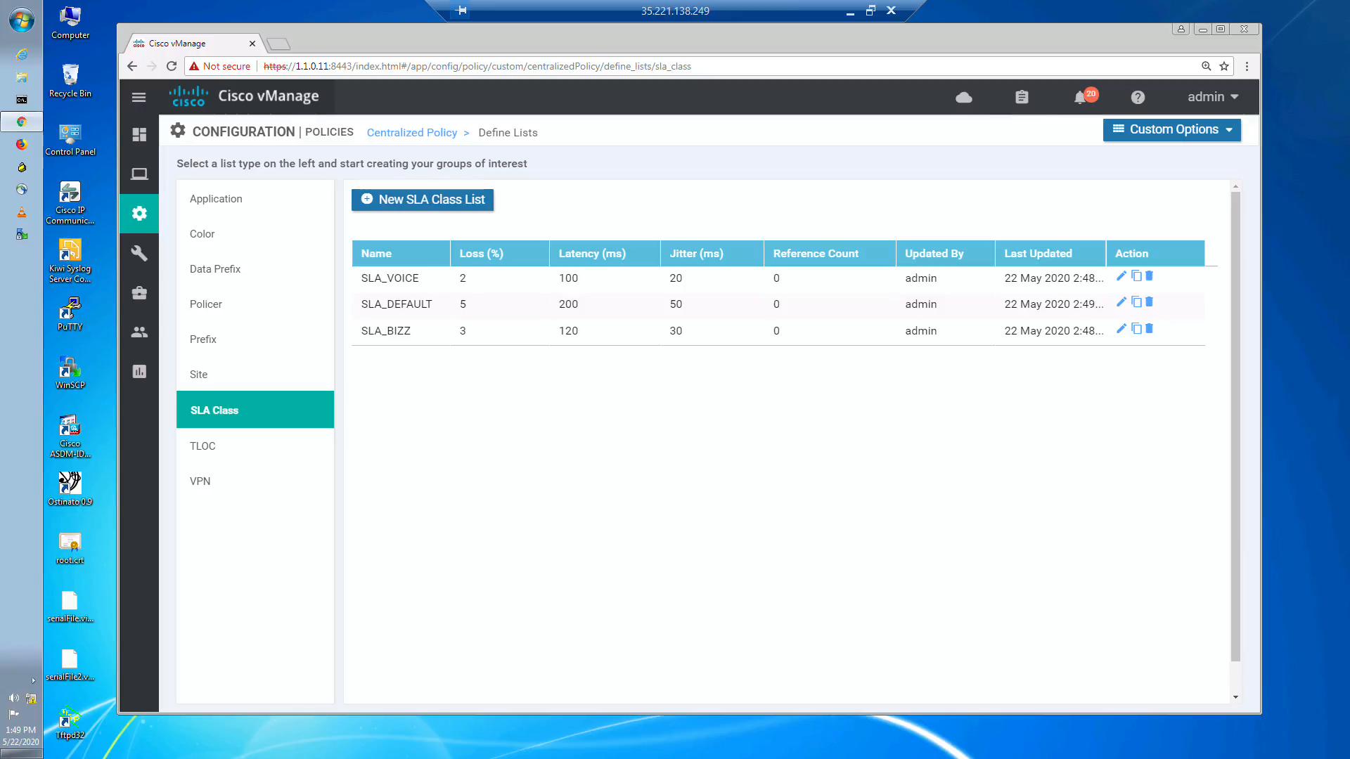
pyautogui.click(850, 12)
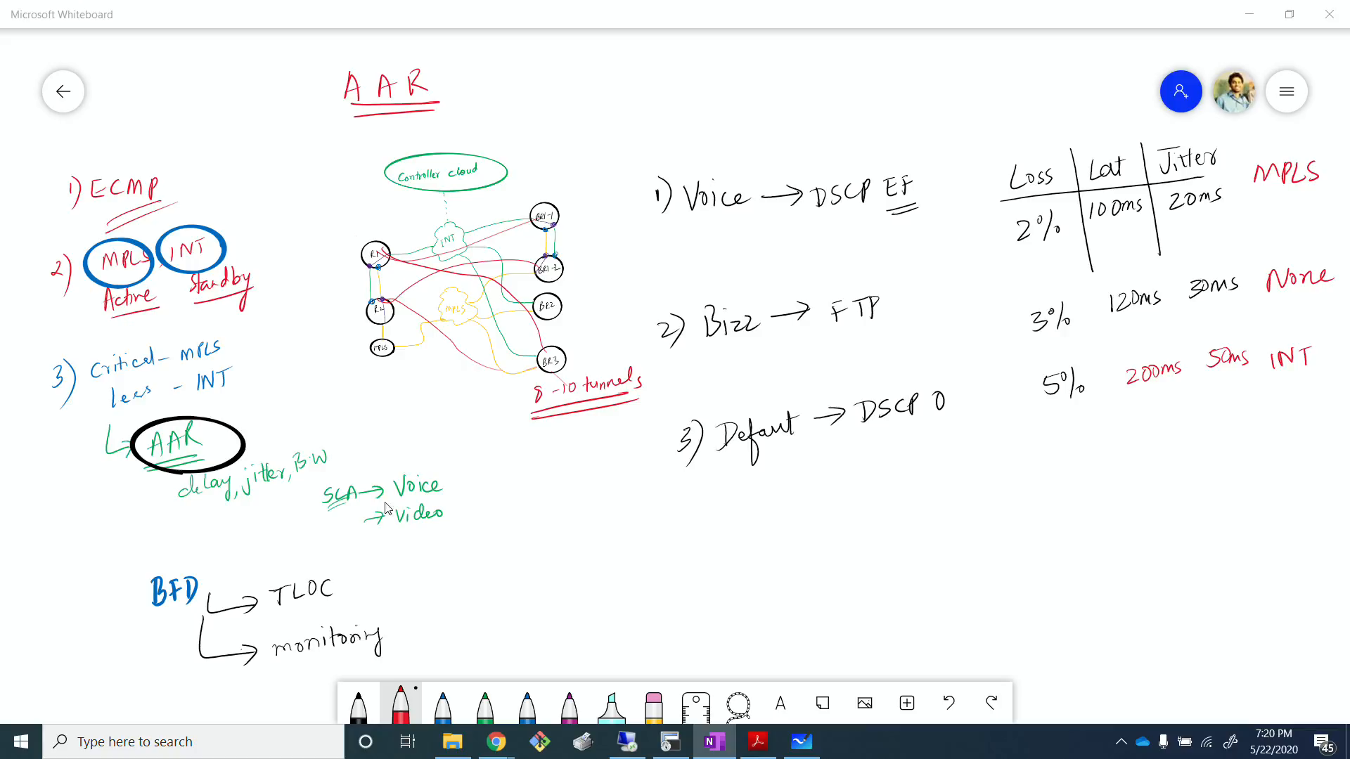
# Step: Switch to the remote desktop's vManage page and start a new application list named APP_BIZZ
pyautogui.click(693, 567)
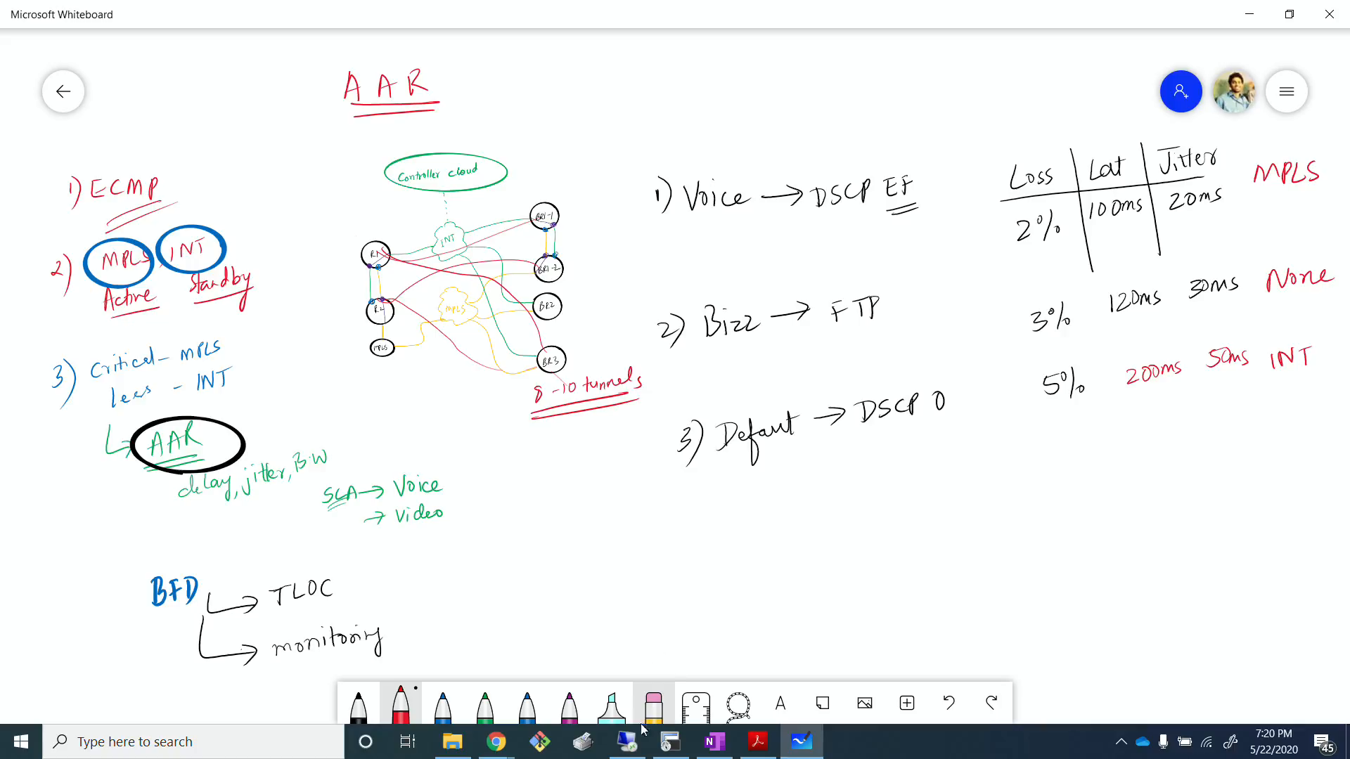
pyautogui.click(626, 741)
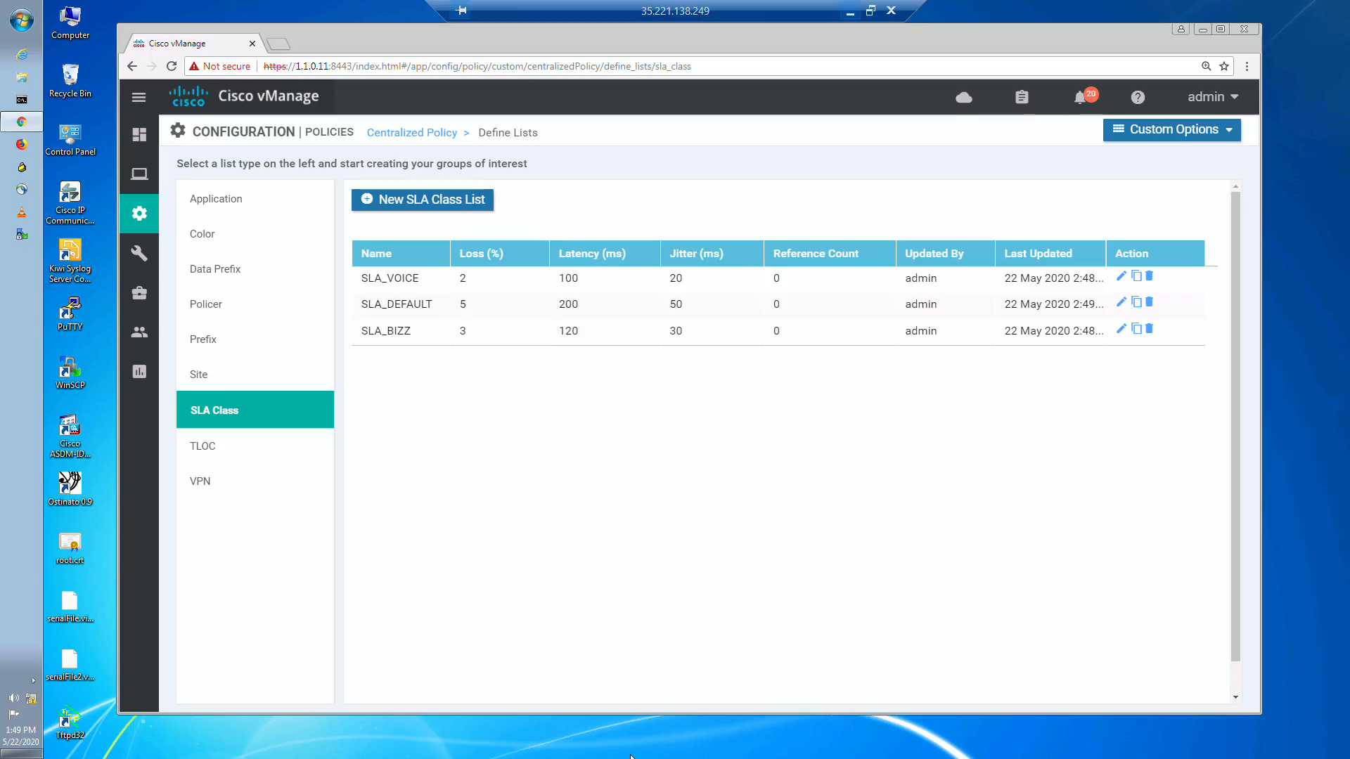
pyautogui.click(279, 189)
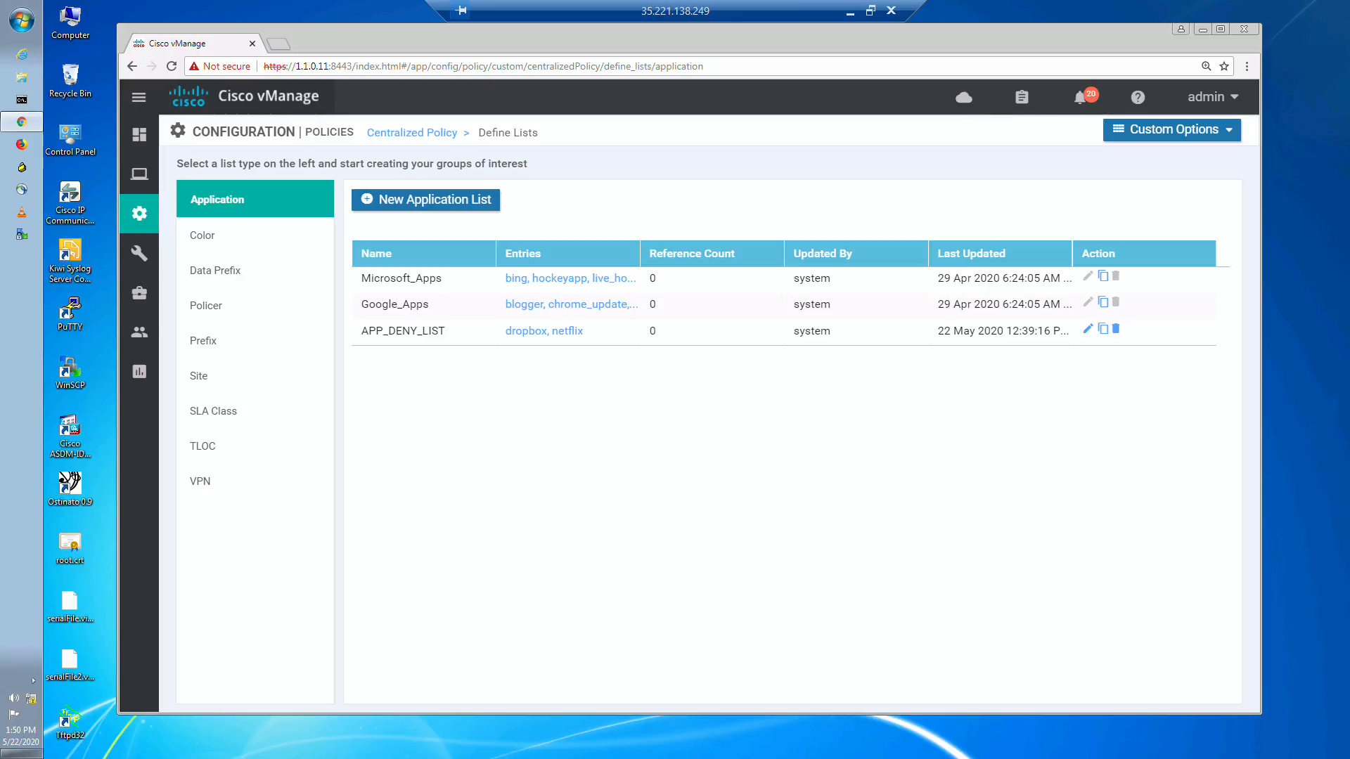
pyautogui.click(427, 201)
pyautogui.click(445, 275)
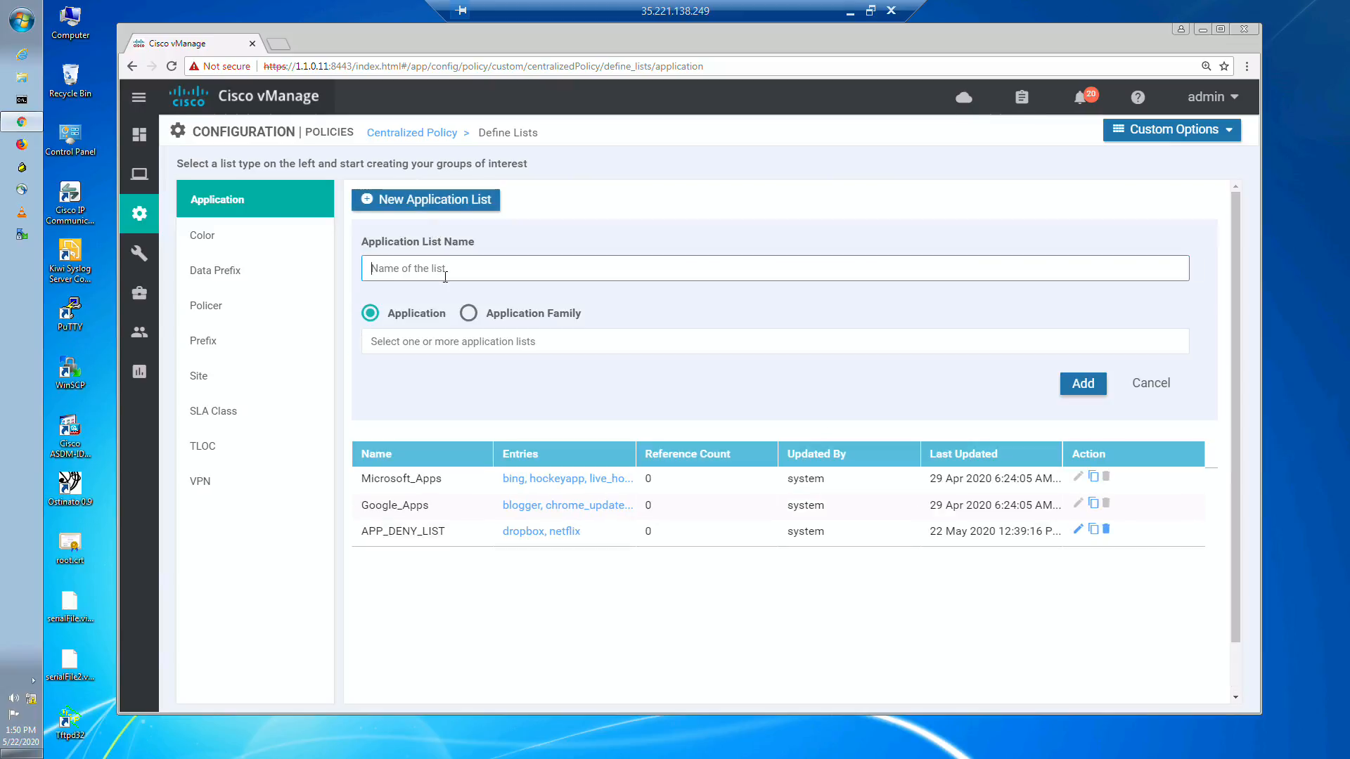
pyautogui.write('APP_BIZZ')
# Step: Include File Transfer Protocol and File Transfer Protocol Data in APP_BIZZ, and add the list
pyautogui.click(401, 333)
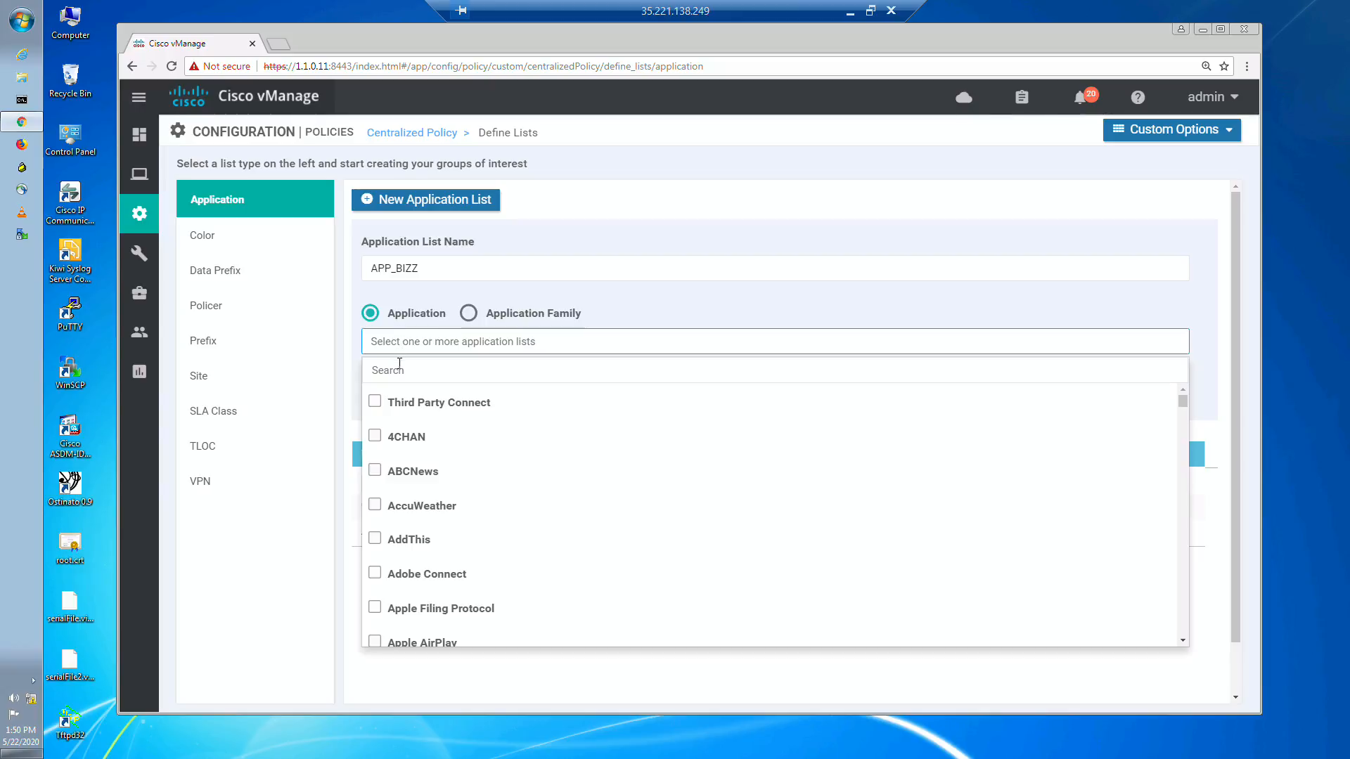
pyautogui.click(399, 367)
pyautogui.write('ftp')
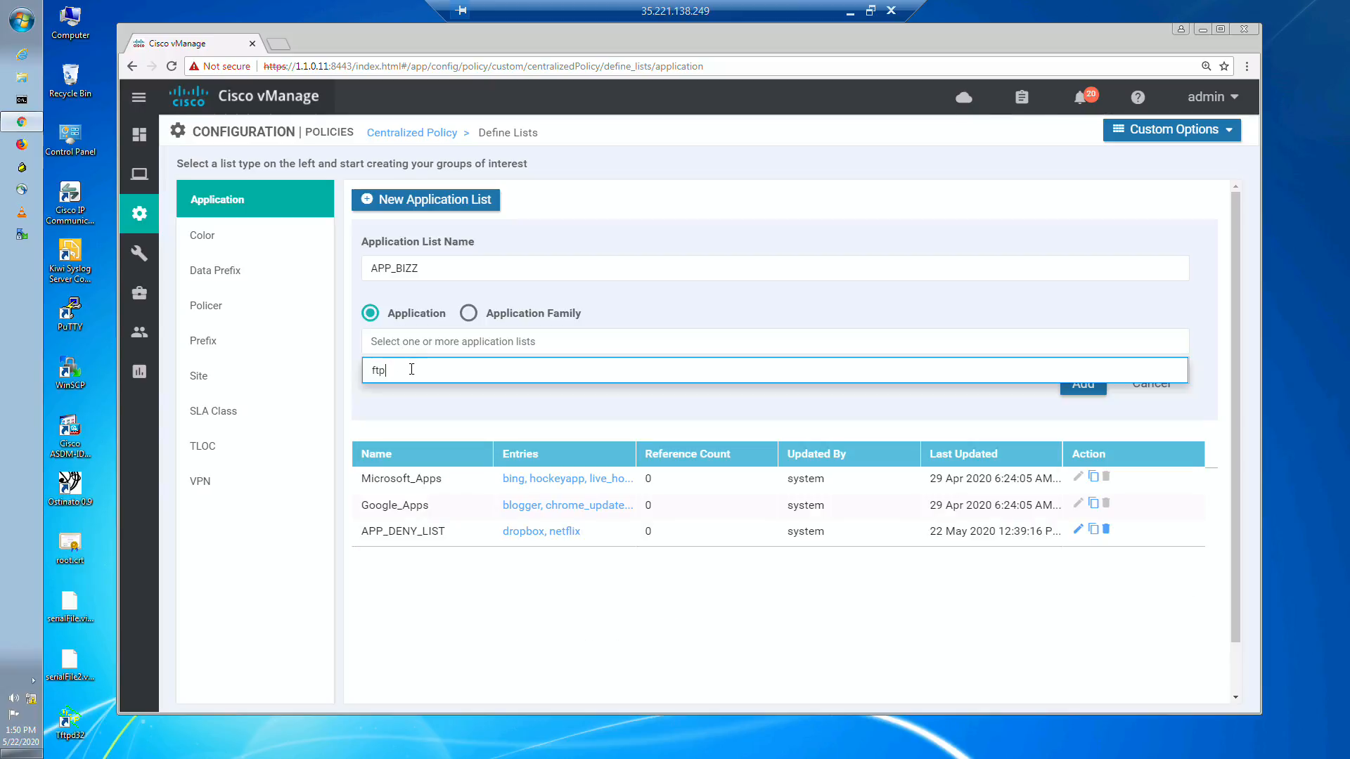
pyautogui.press('BackSpace')
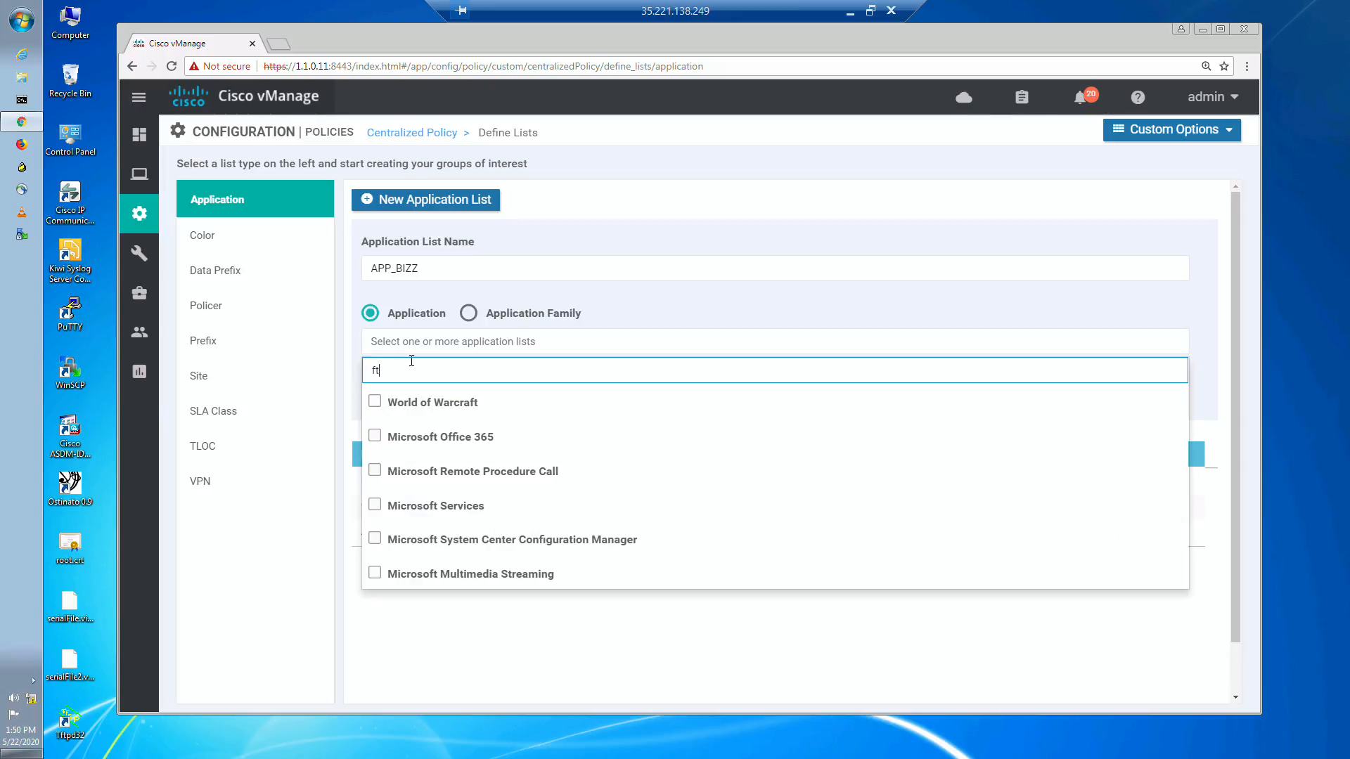
pyautogui.press('BackSpace')
pyautogui.write('ile')
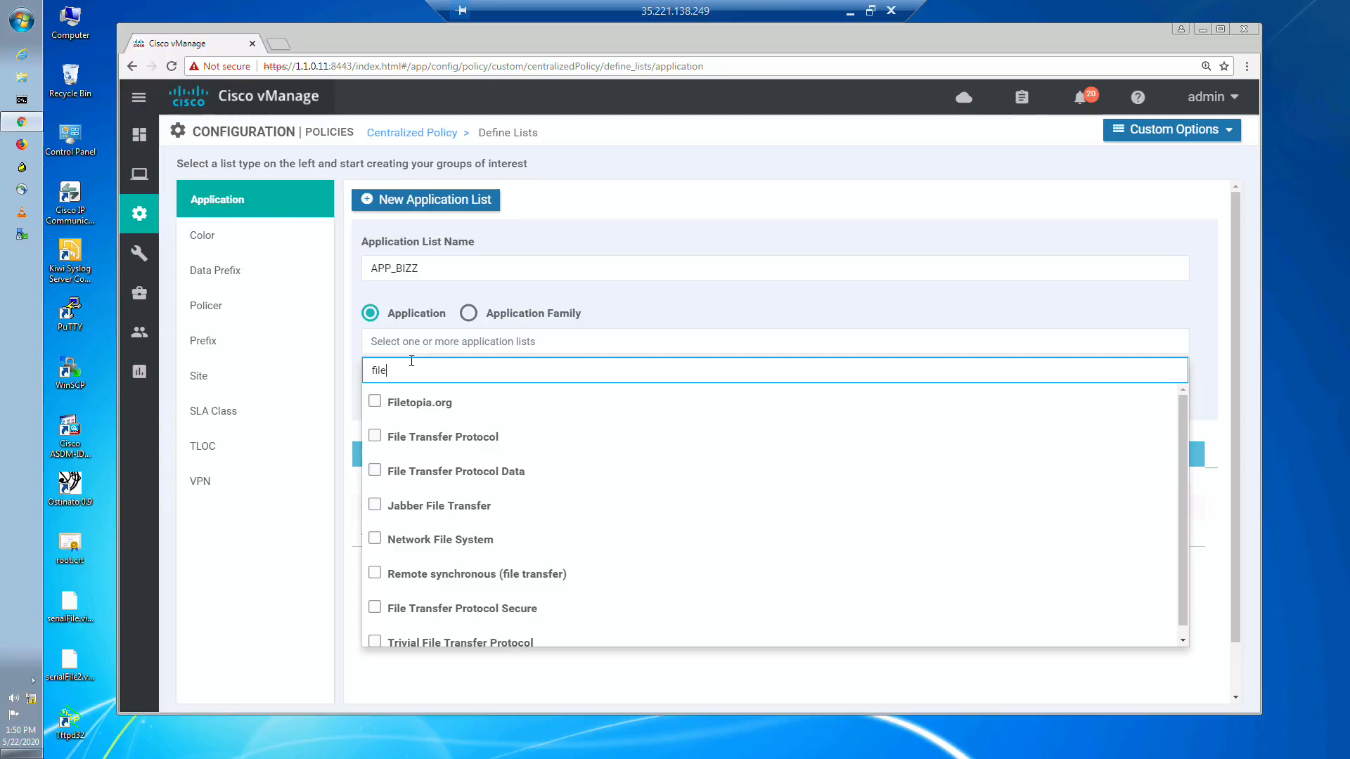
pyautogui.click(376, 439)
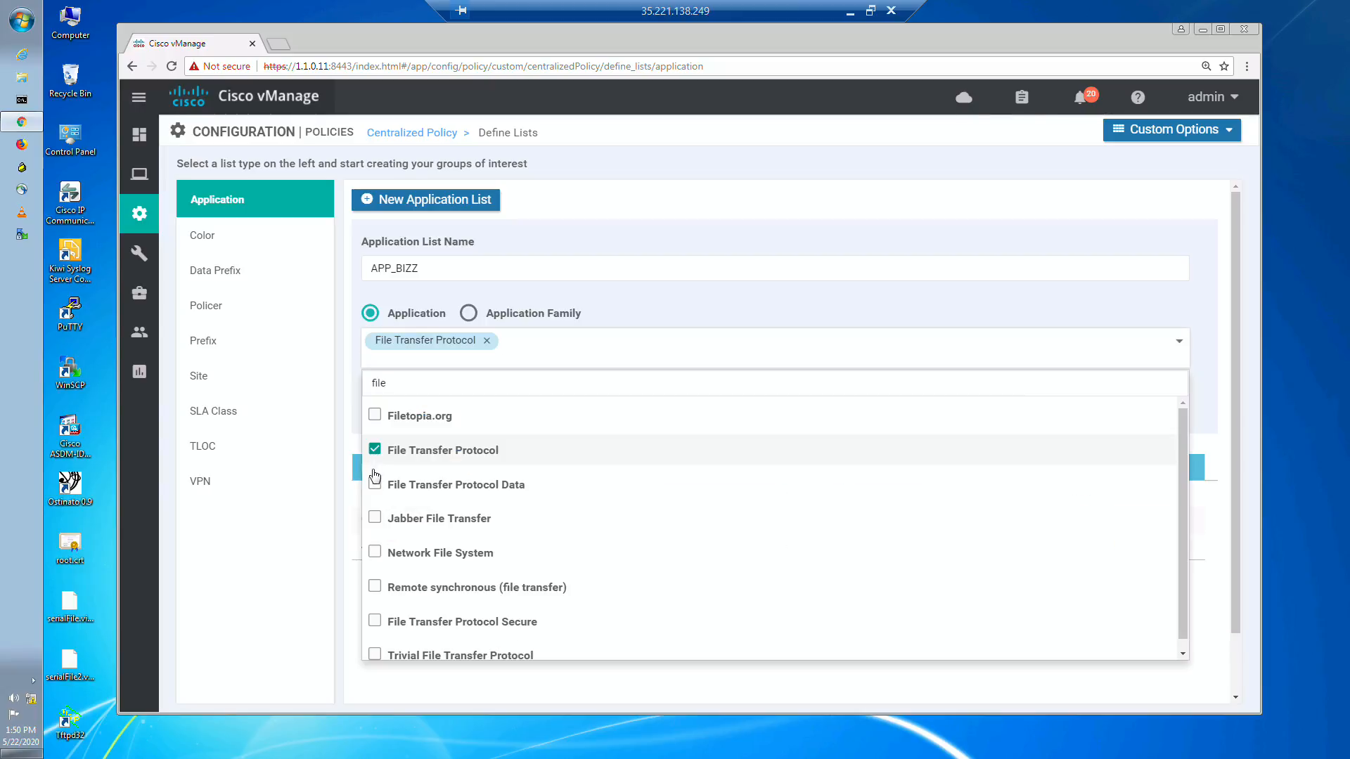
pyautogui.click(386, 480)
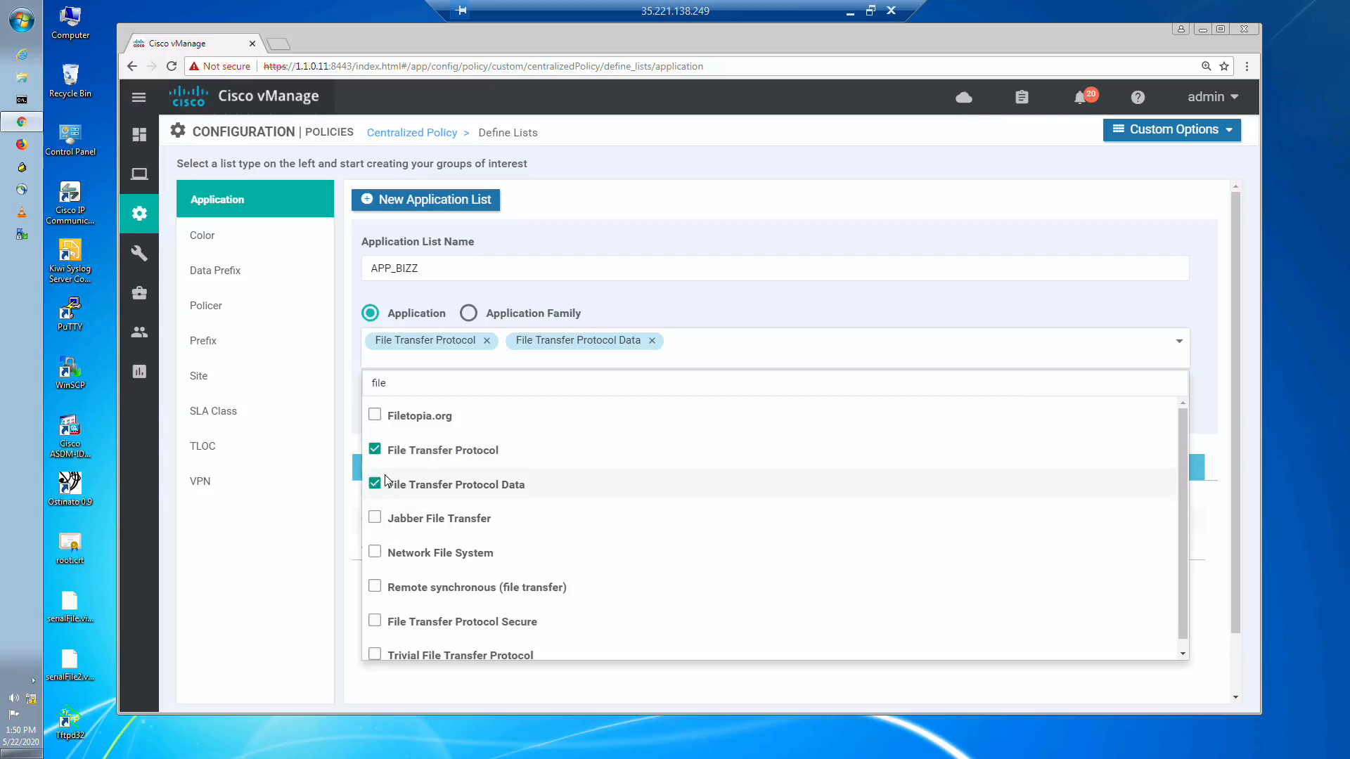
pyautogui.click(752, 313)
pyautogui.click(1082, 396)
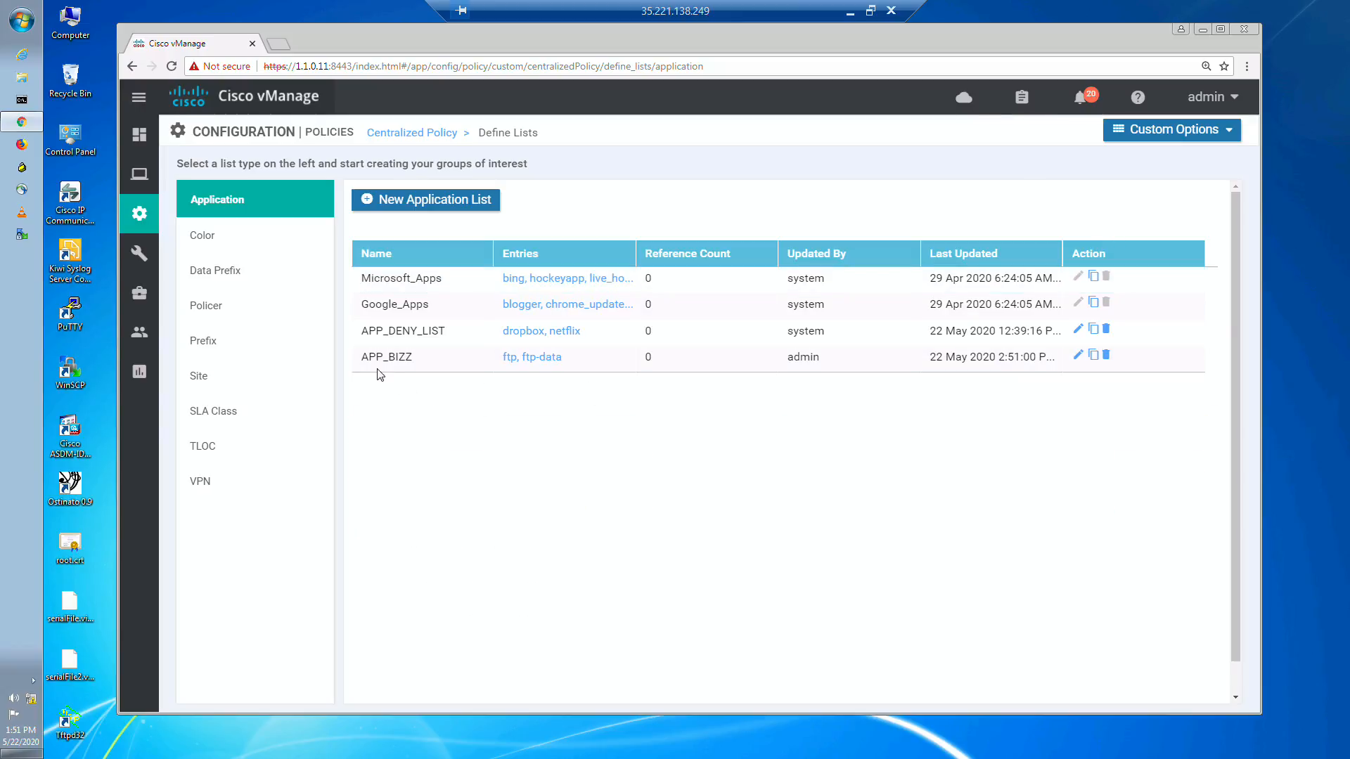
# Step: Begin a new centralized policy, keeping its groups and topology as they are, and start creating a new application-aware routing policy in its traffic rules
pyautogui.click(404, 136)
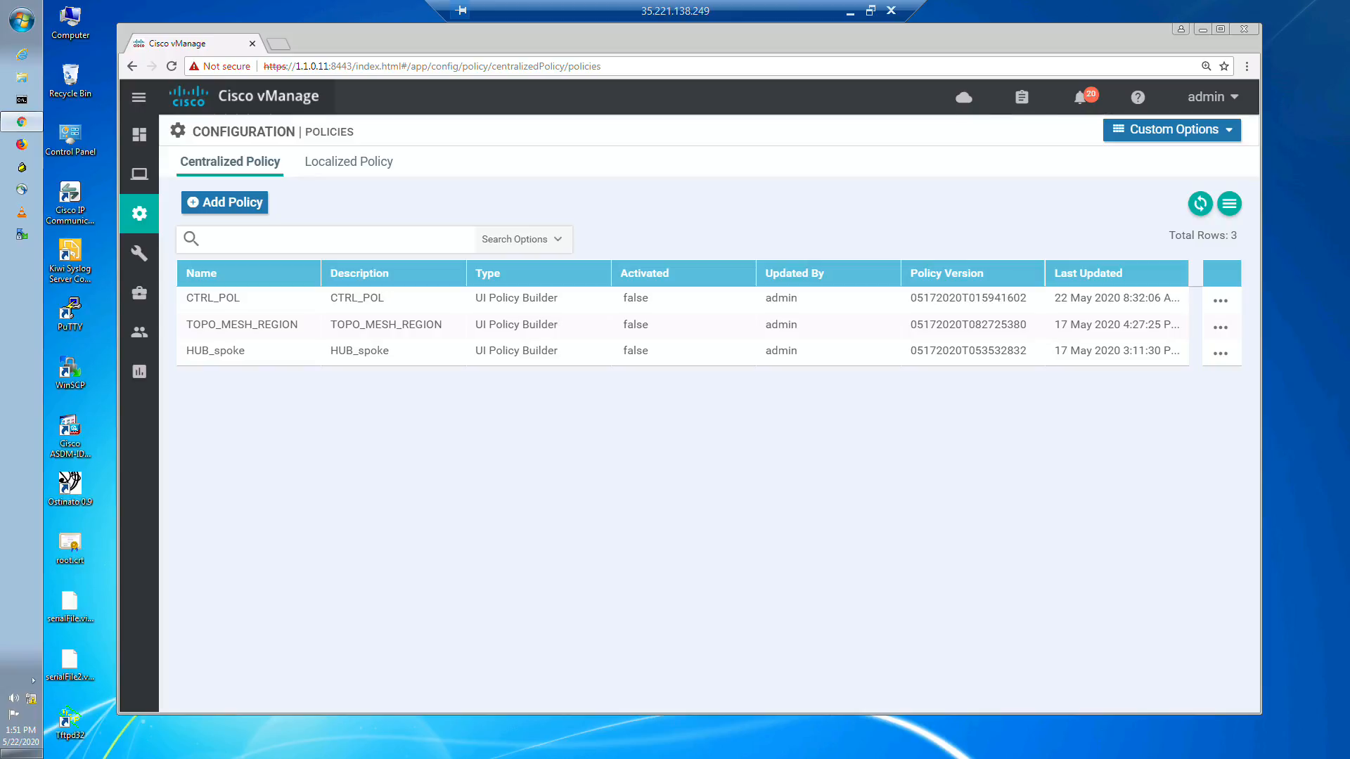
pyautogui.click(215, 203)
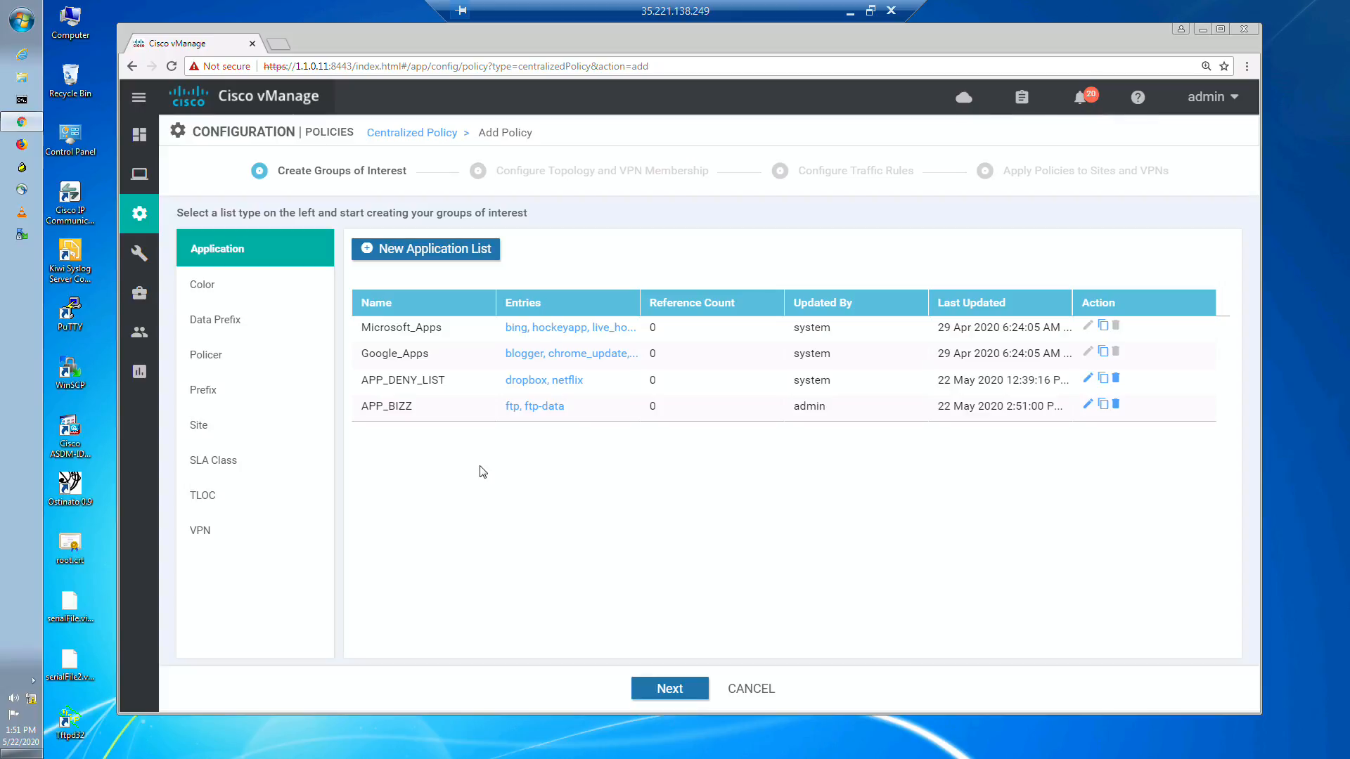
pyautogui.click(693, 690)
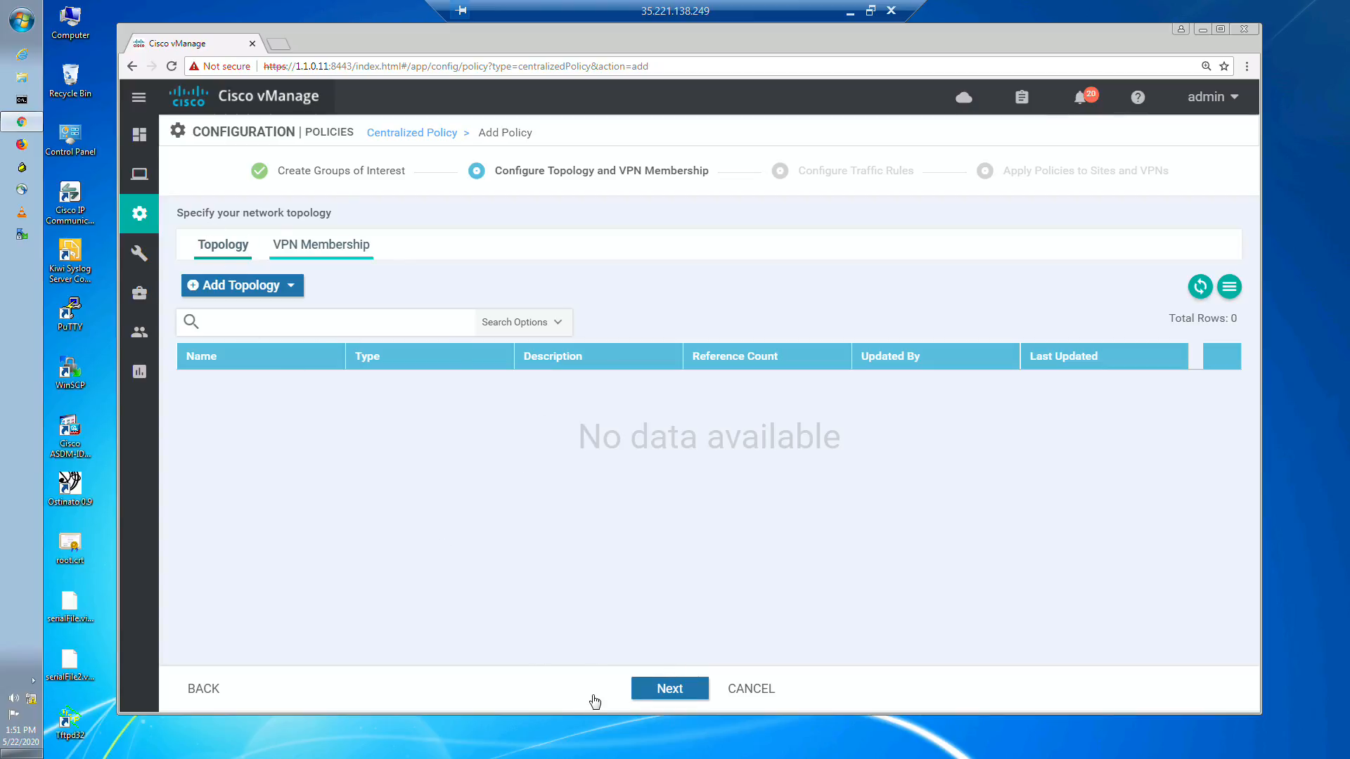
pyautogui.click(679, 689)
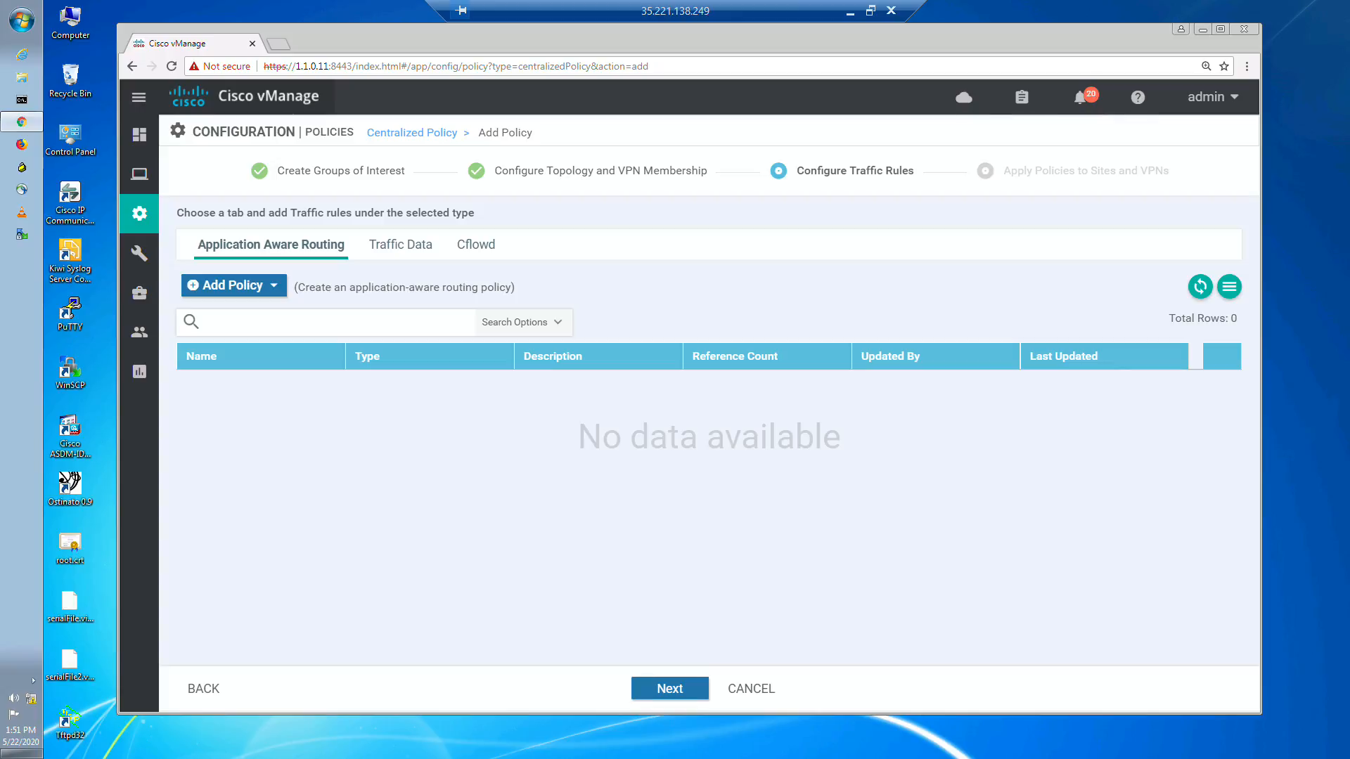
pyautogui.click(273, 290)
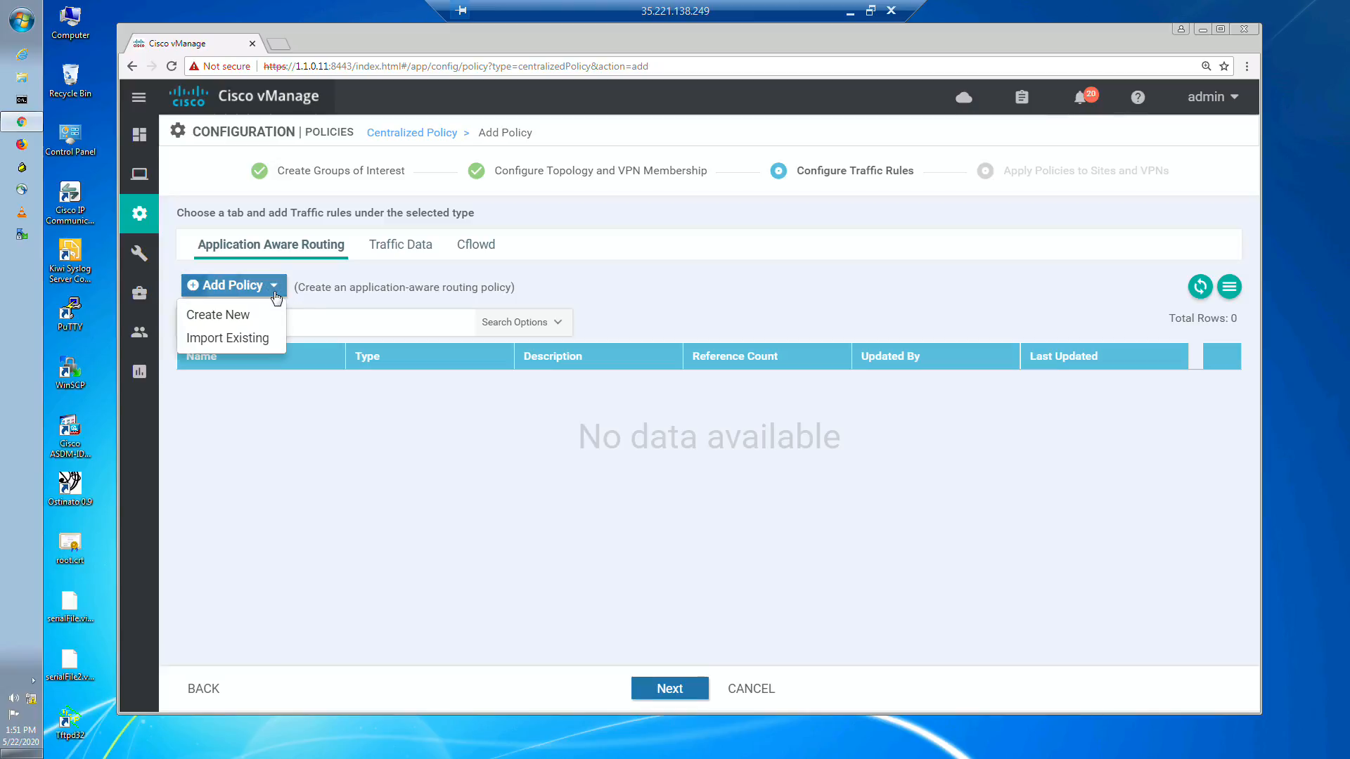
pyautogui.click(240, 316)
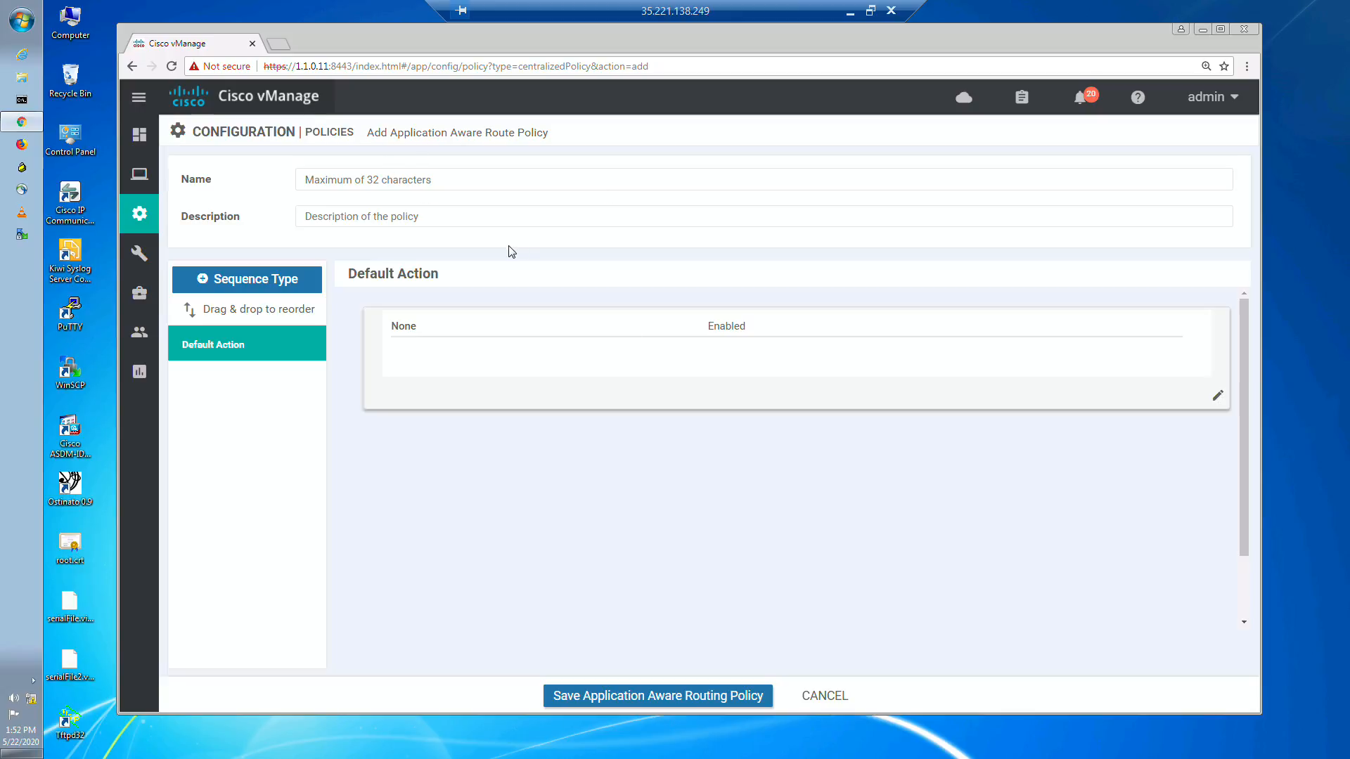
# Step: Set both the name and the description of the application-aware route policy to AAR_POL
pyautogui.click(409, 184)
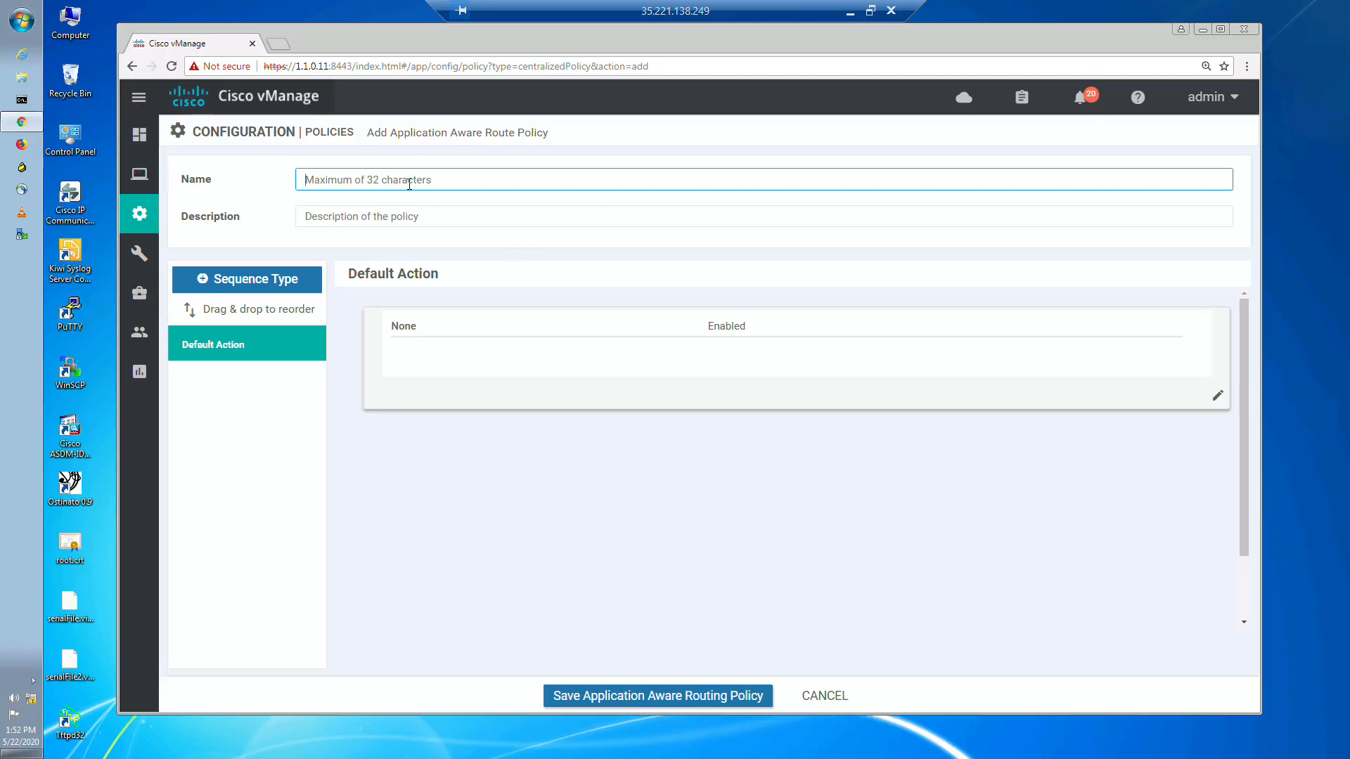
pyautogui.write('AAR_POL')
pyautogui.hotkey('ctrl', 'a')
pyautogui.hotkey('ctrl', 'c')
pyautogui.click(435, 210)
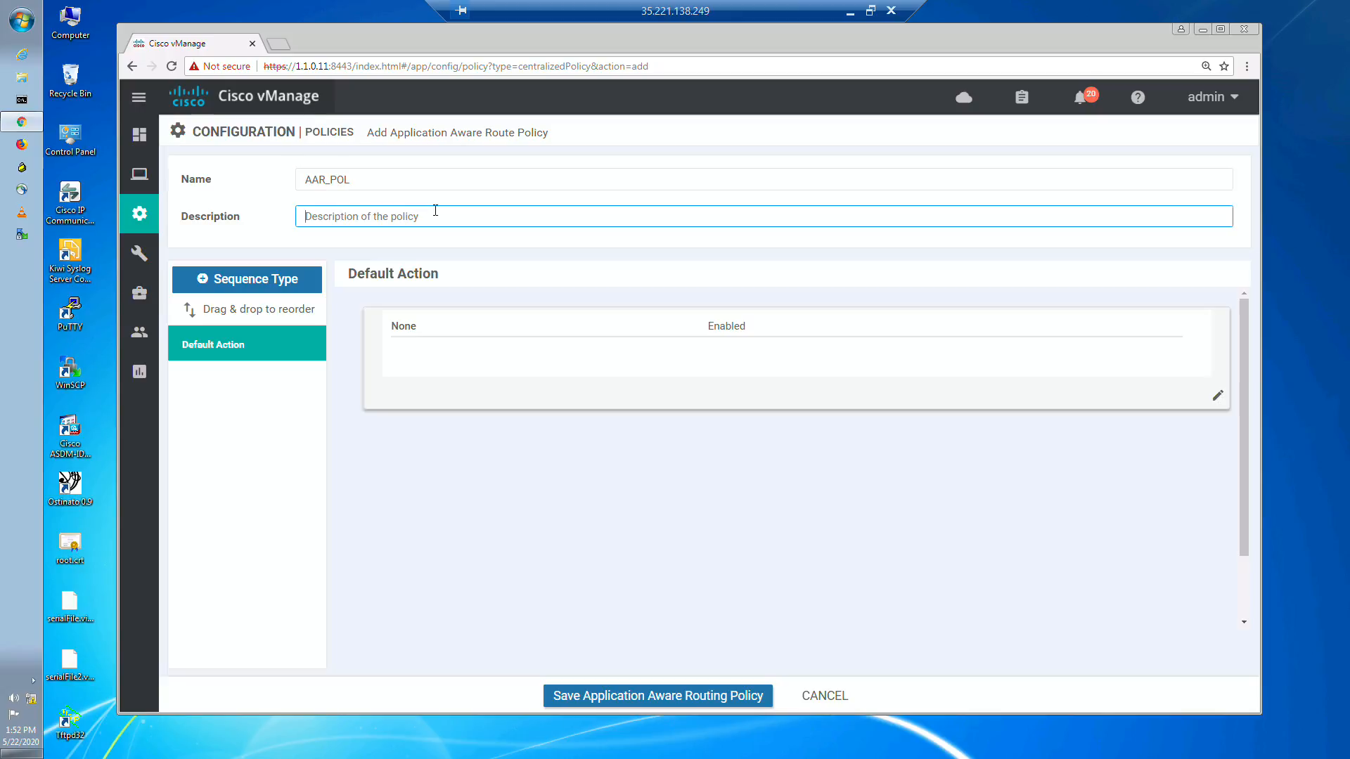
pyautogui.hotkey('ctrl', 'v')
# Step: Add an App Route sequence with a rule that matches DSCP 46 for the whiteboard's voice traffic
pyautogui.click(254, 280)
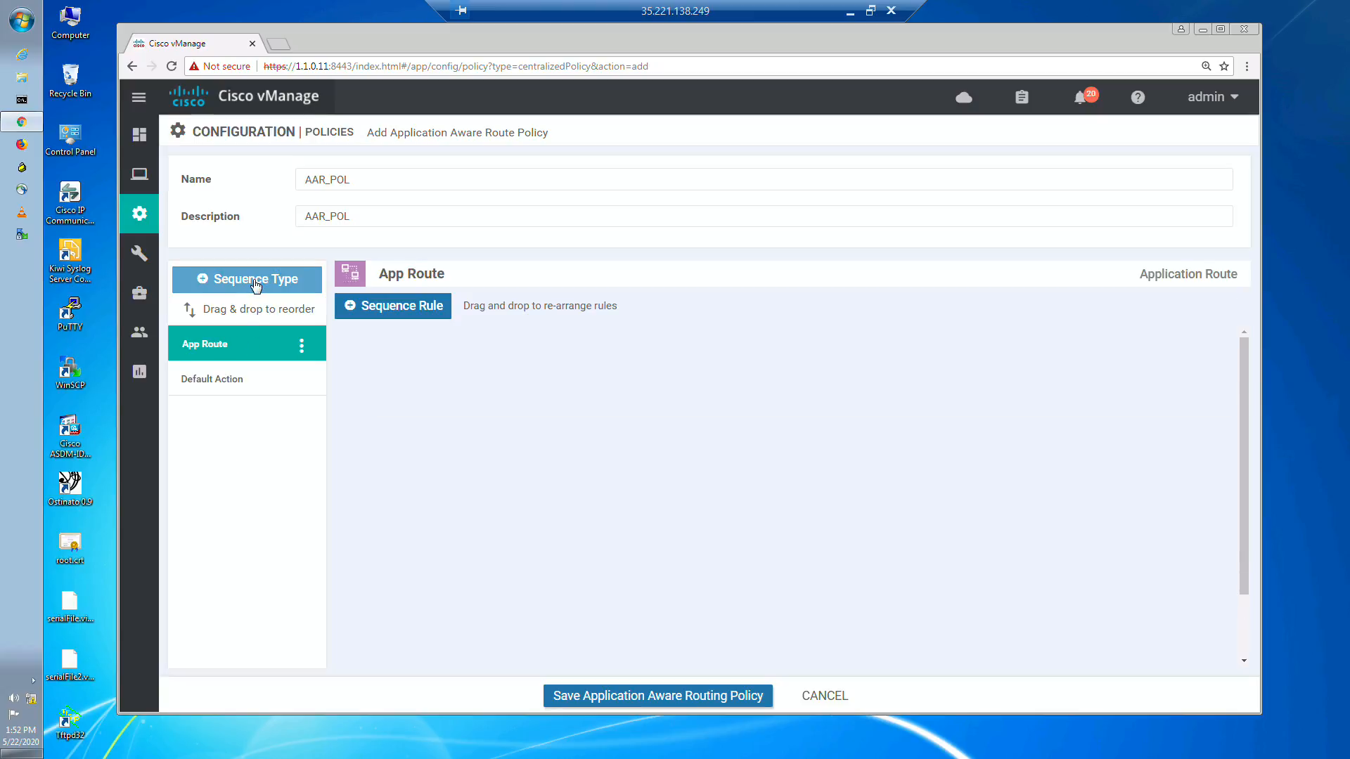
pyautogui.click(414, 310)
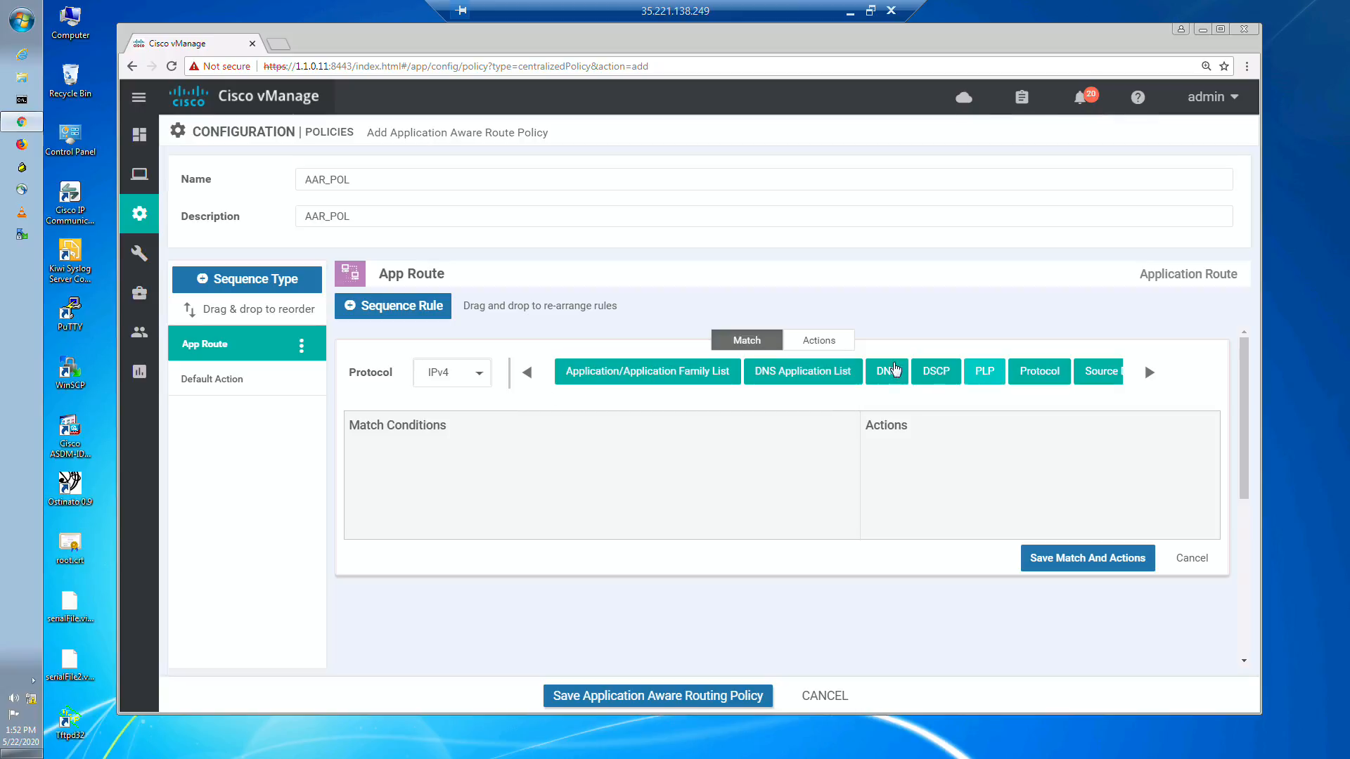
pyautogui.click(938, 374)
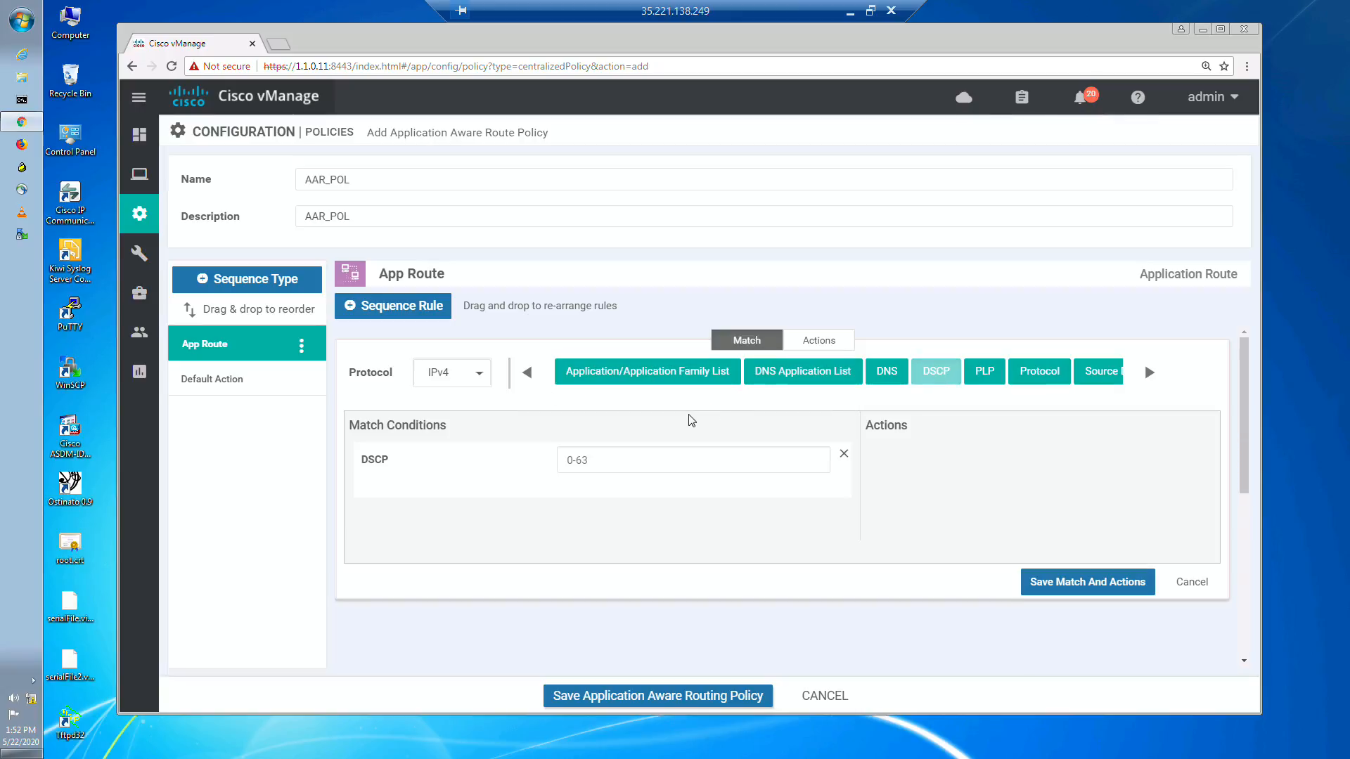
pyautogui.click(849, 17)
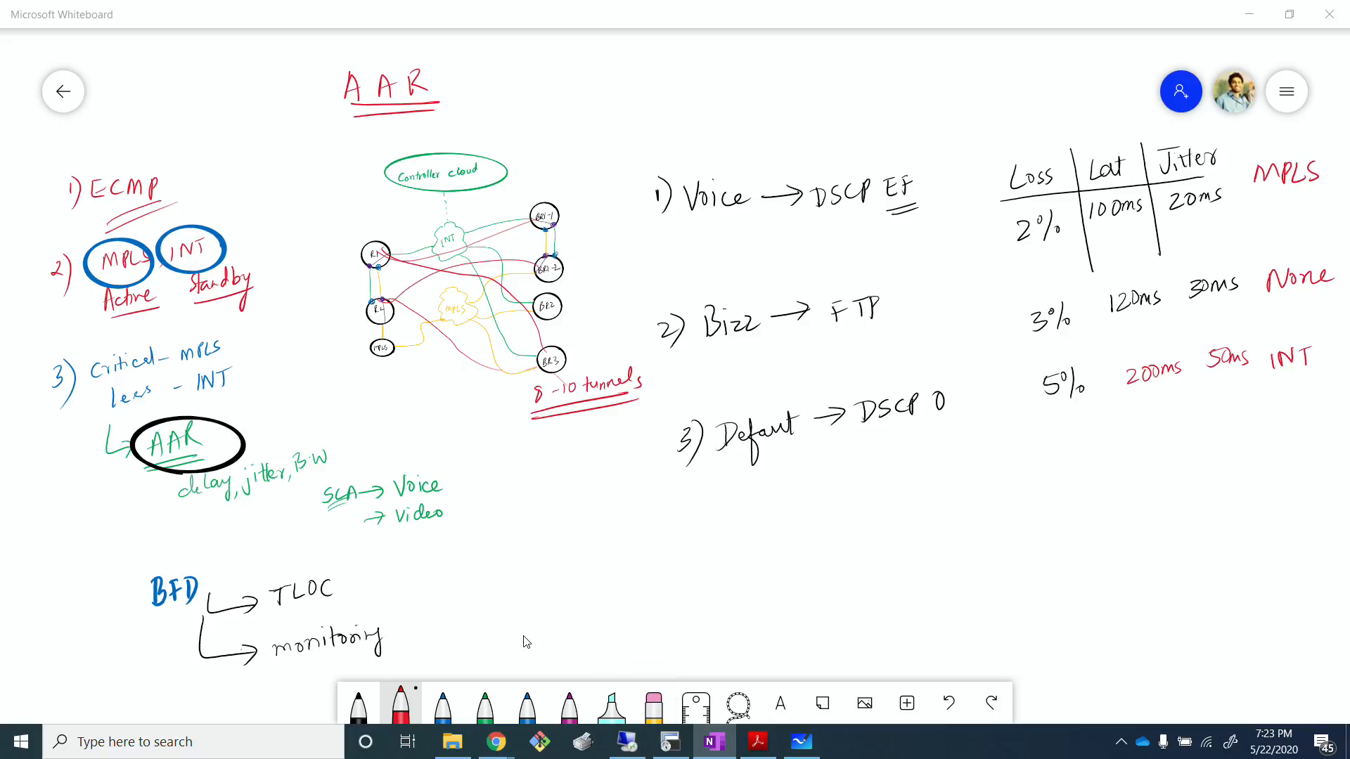
pyautogui.click(627, 741)
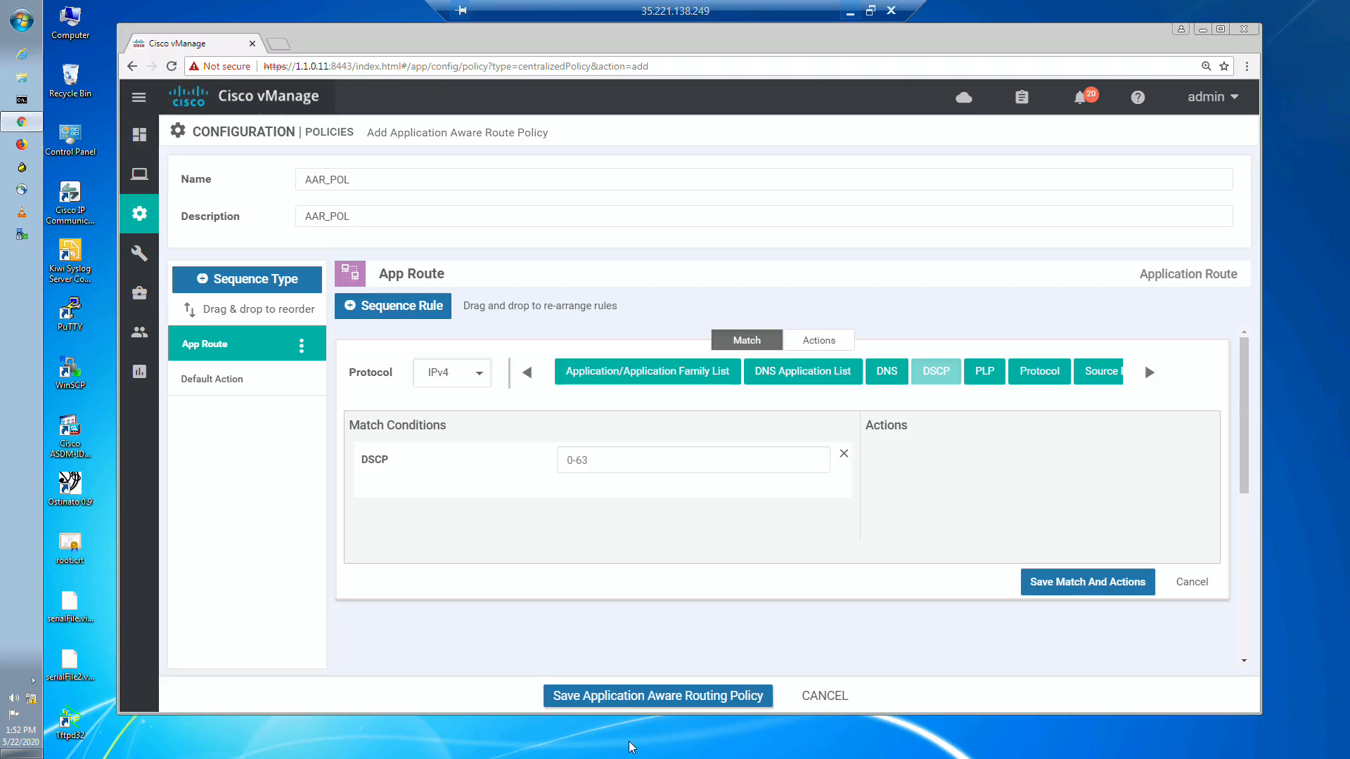
pyautogui.click(603, 467)
pyautogui.write('46')
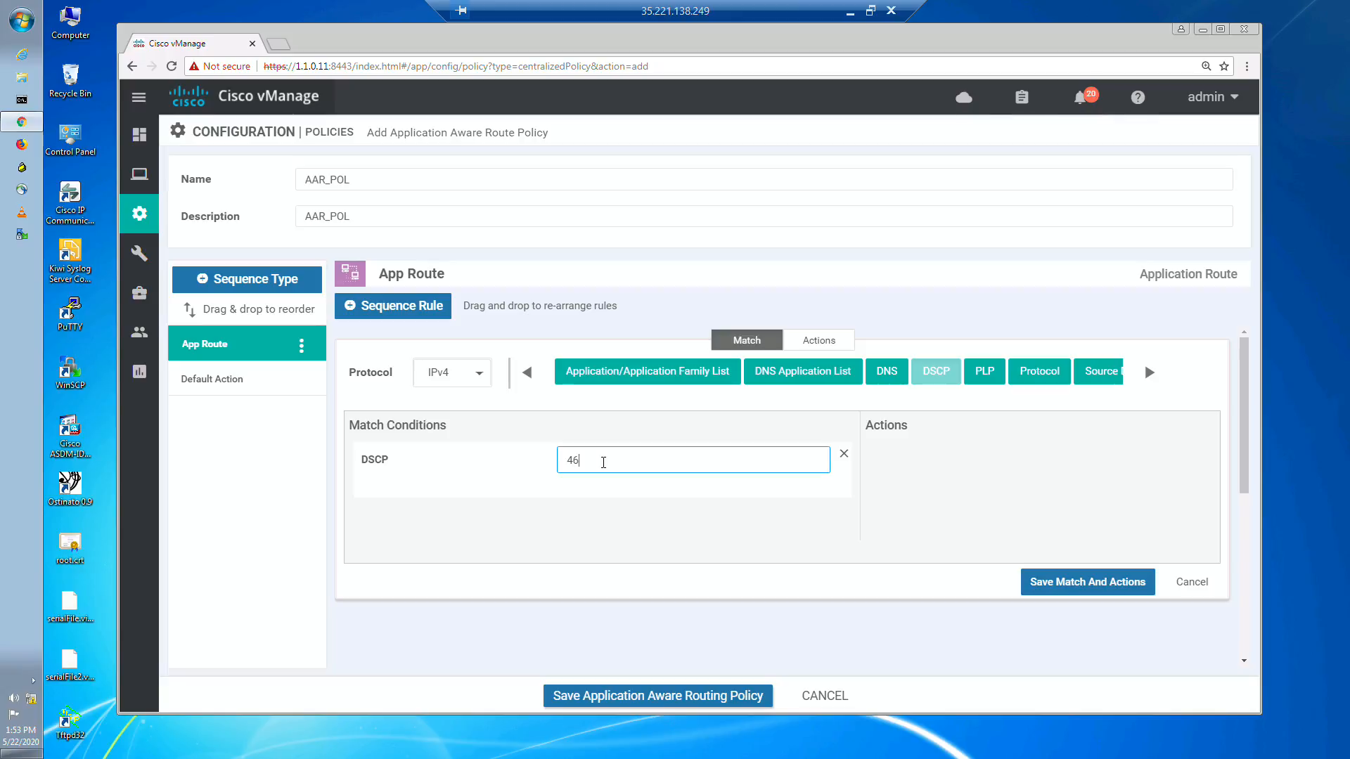
pyautogui.click(635, 539)
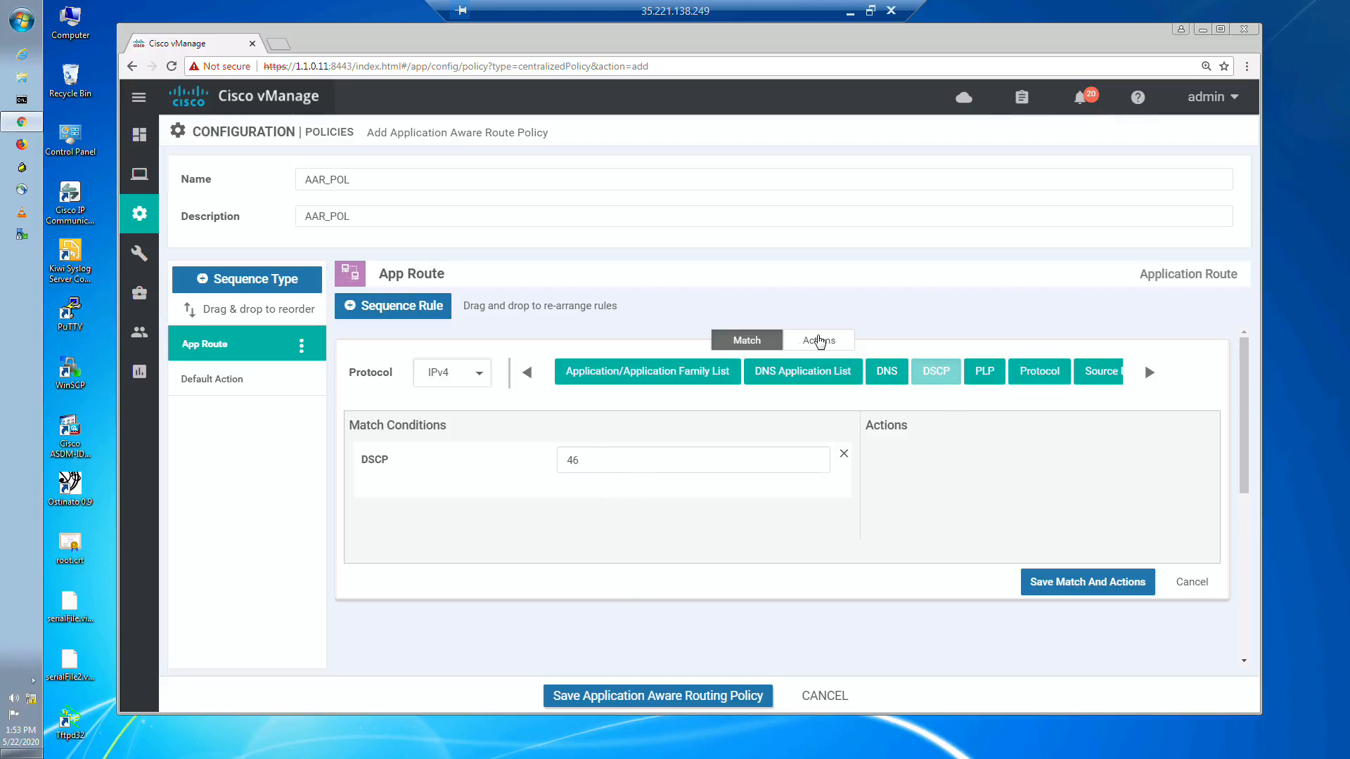
# Step: Give the DSCP 46 rule an SLA class action using SLA_VOICE with mpls as the preferred color
pyautogui.click(818, 340)
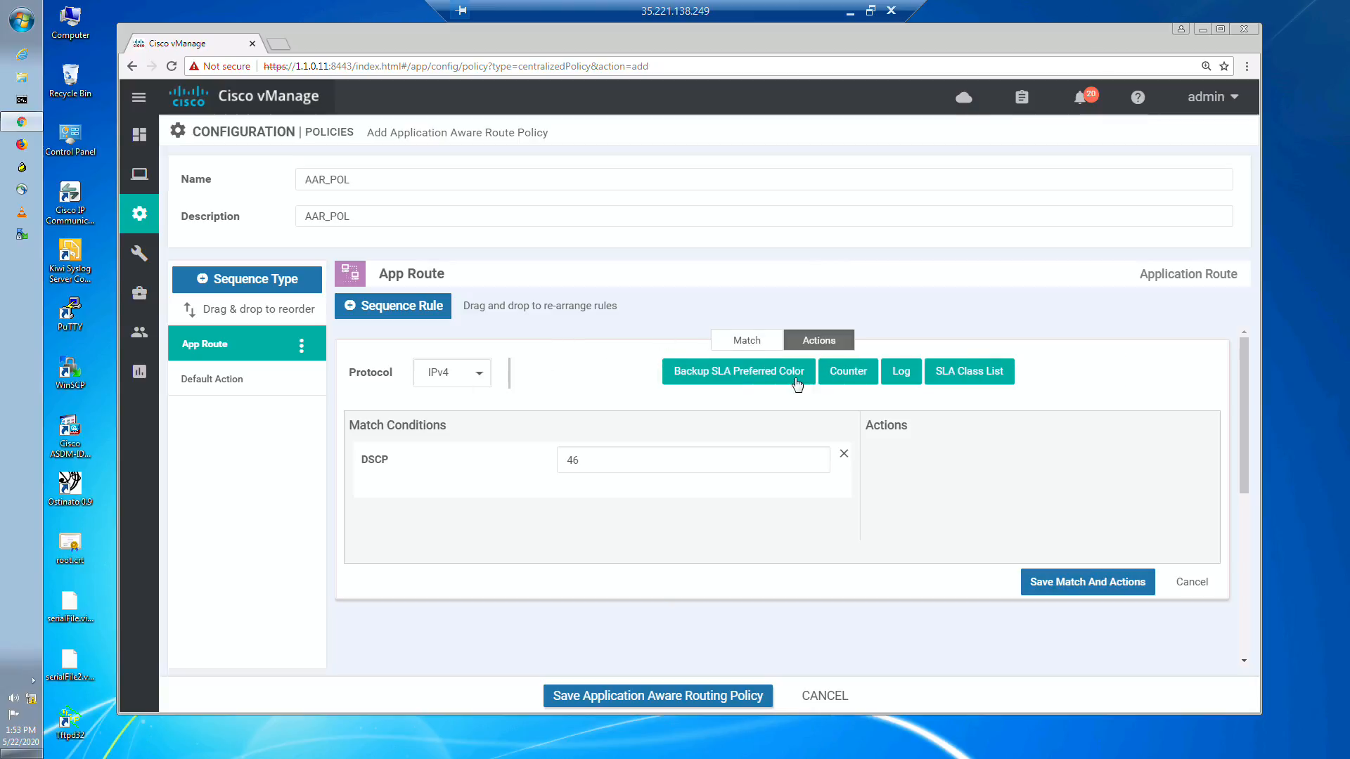
pyautogui.click(960, 380)
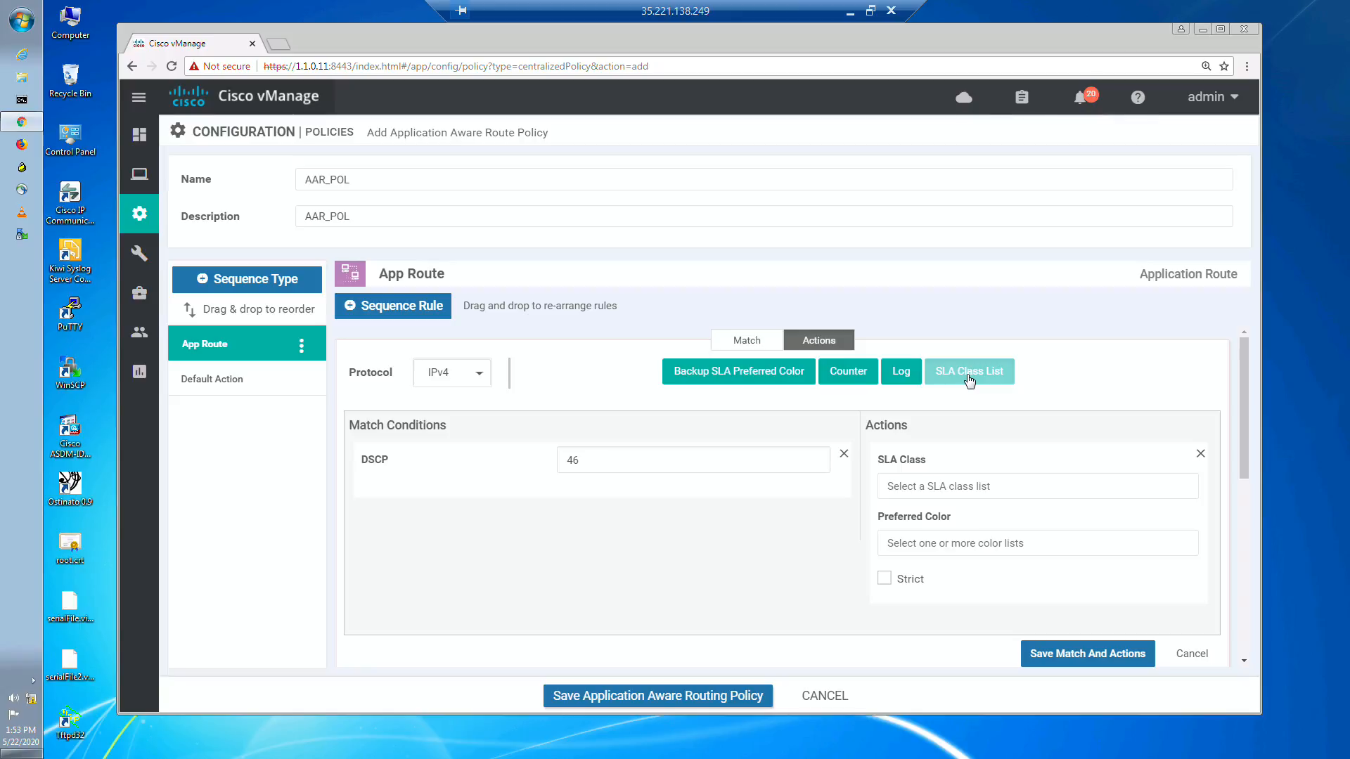
pyautogui.click(1001, 485)
pyautogui.click(948, 549)
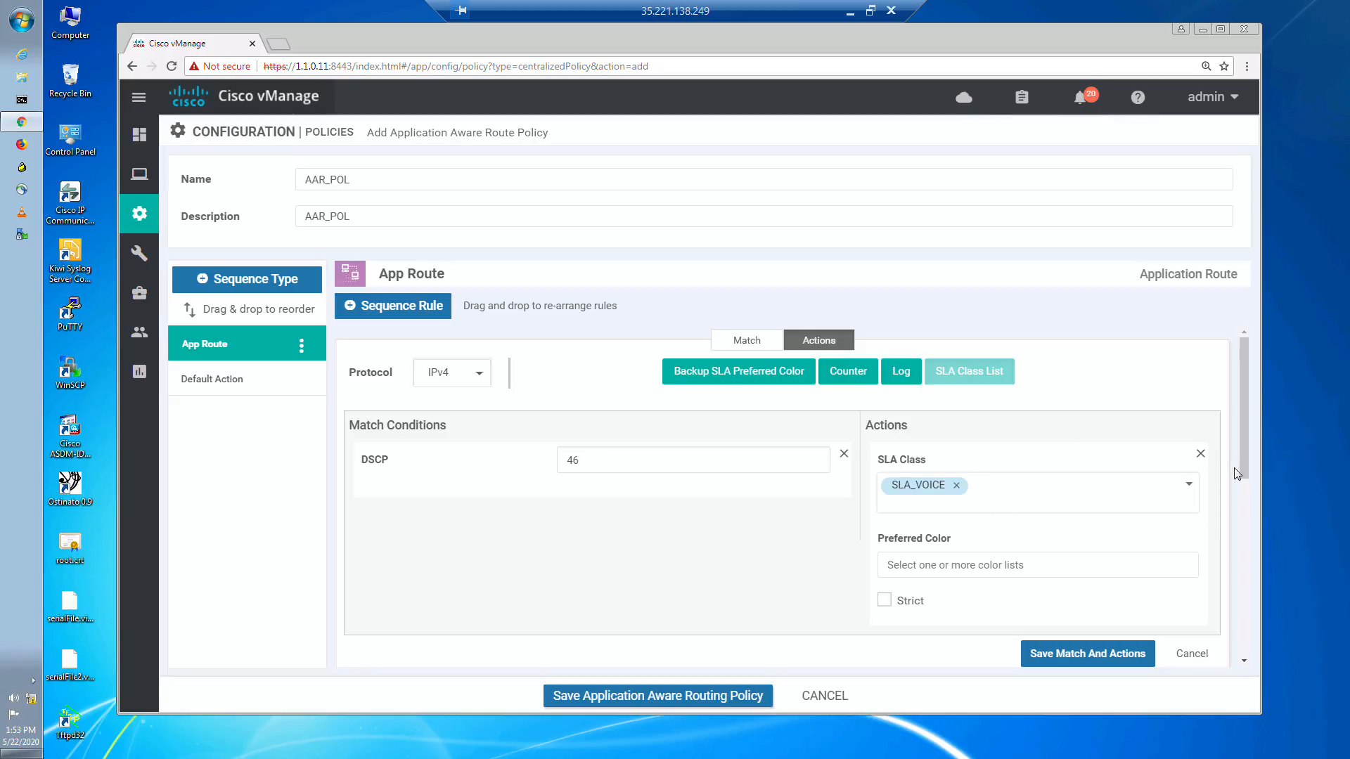
pyautogui.click(1027, 566)
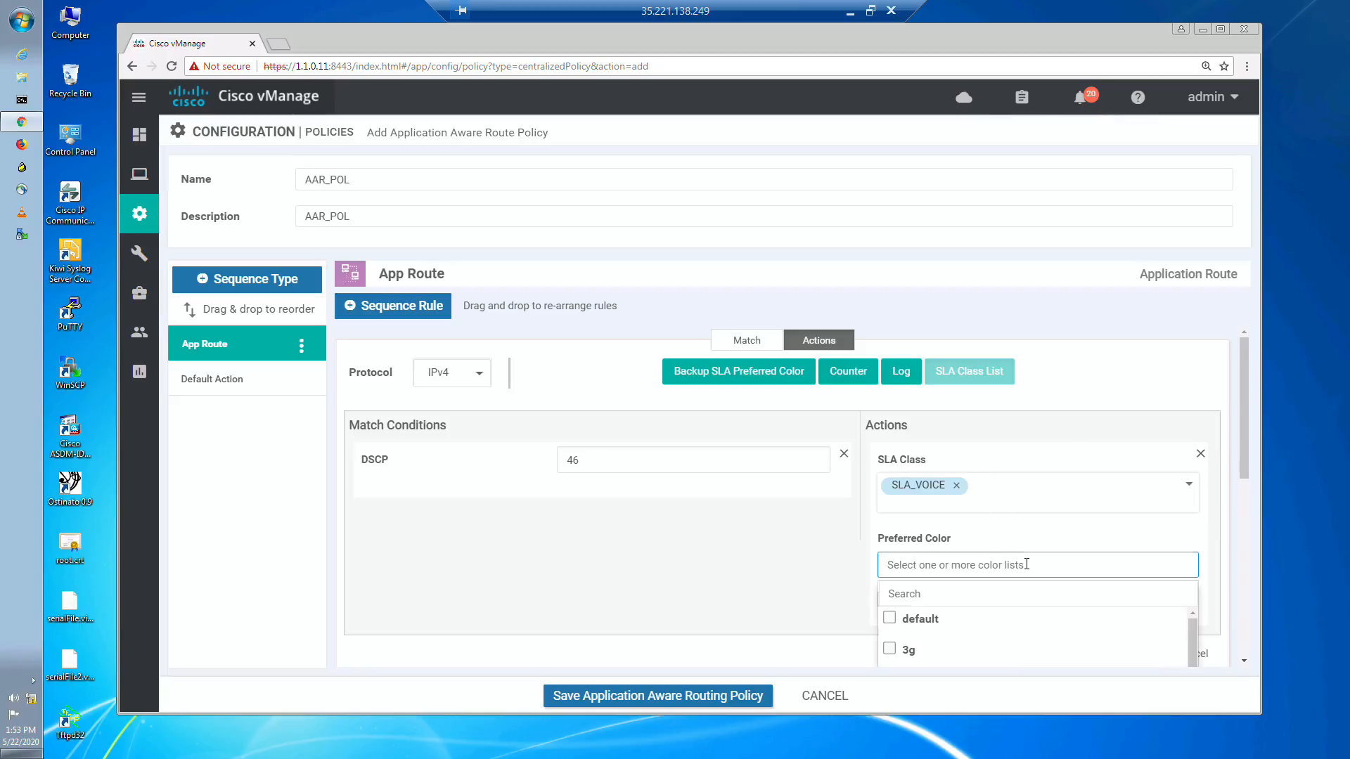
pyautogui.click(958, 588)
pyautogui.write('mpls')
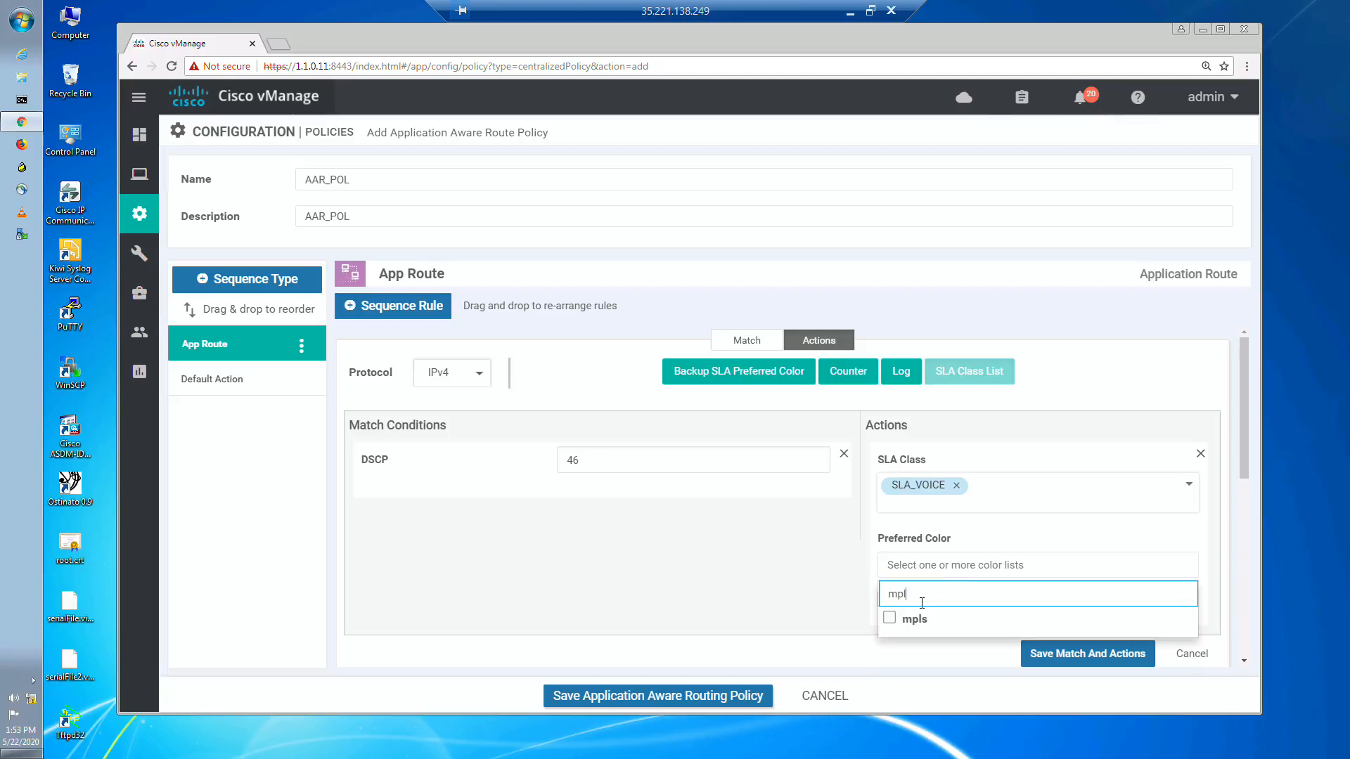
pyautogui.click(921, 618)
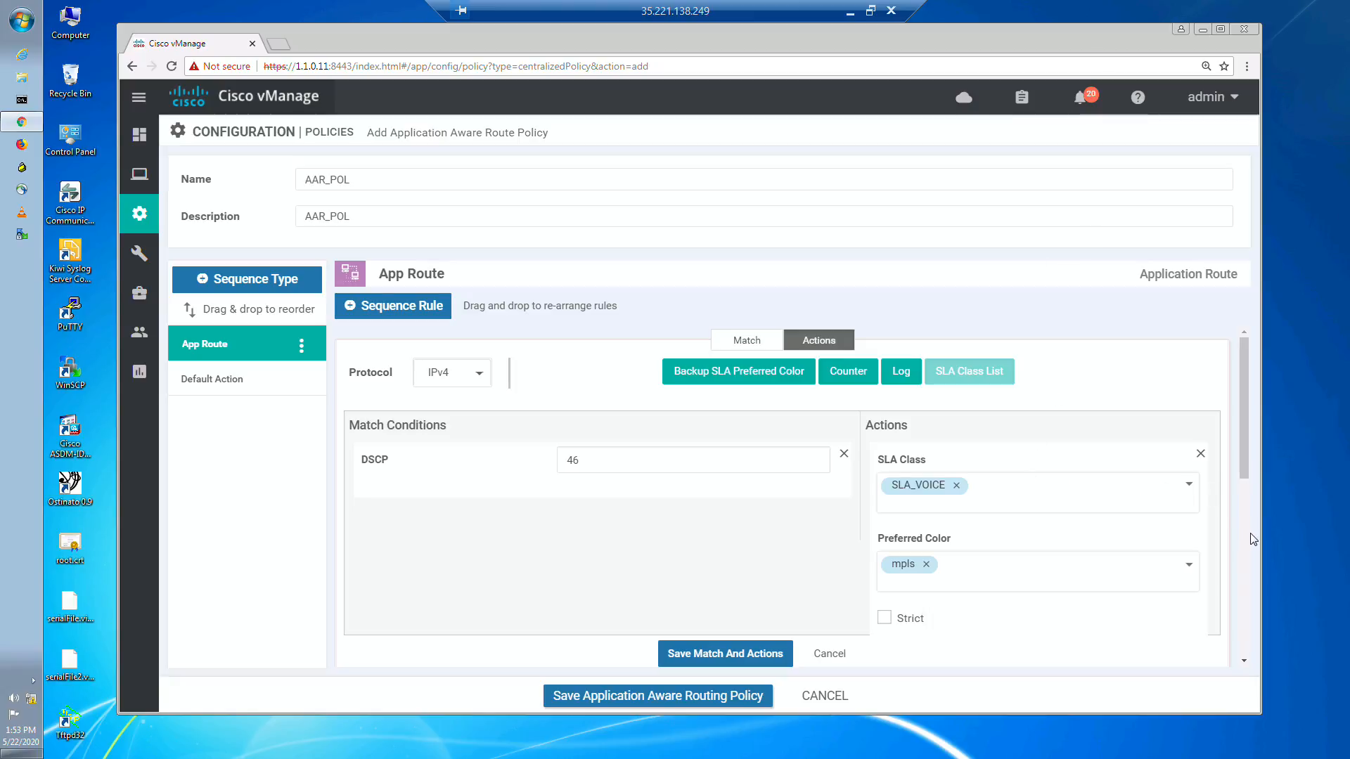
# Step: Add a Backup SLA Preferred Color of mpls to the DSCP 46 rule and save its match and actions
pyautogui.scroll(-2, 1241, 539)
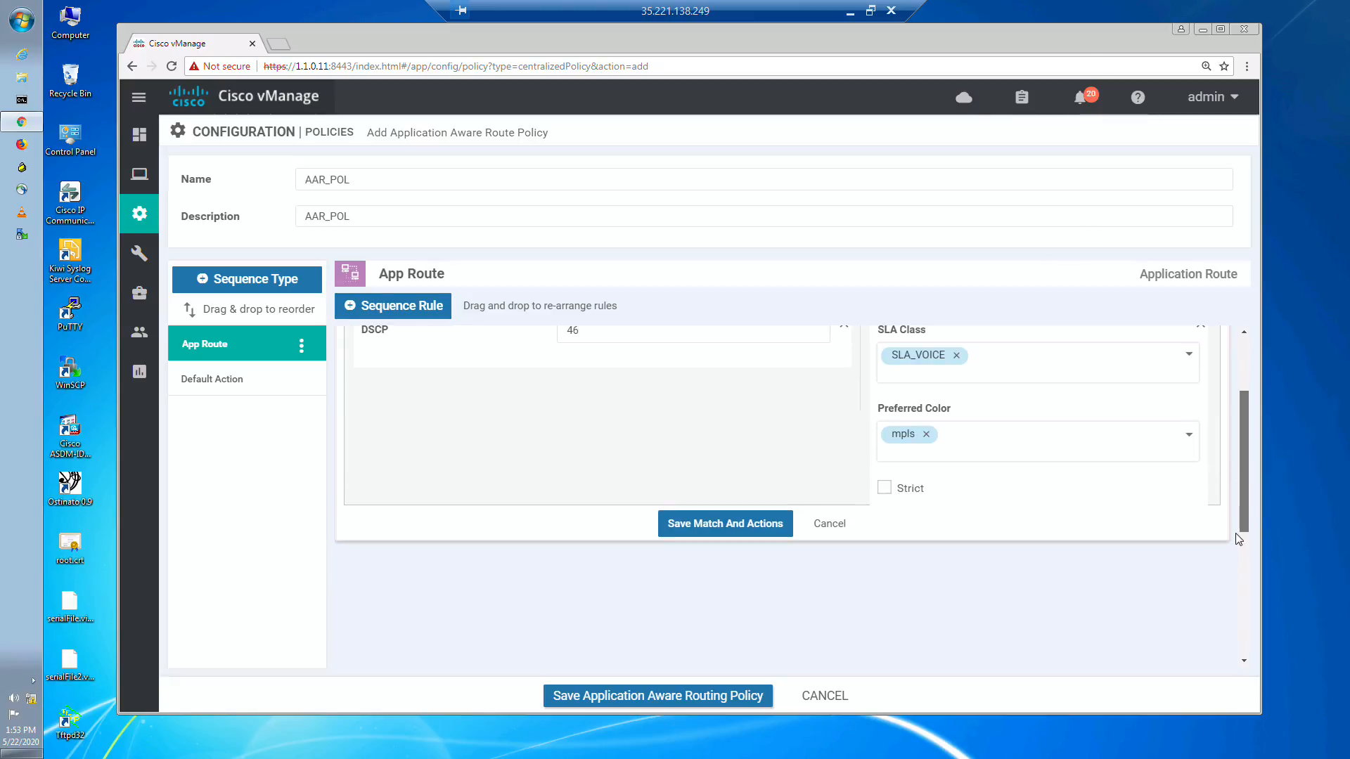
pyautogui.moveTo(1239, 539); pyautogui.dragTo(1242, 458)
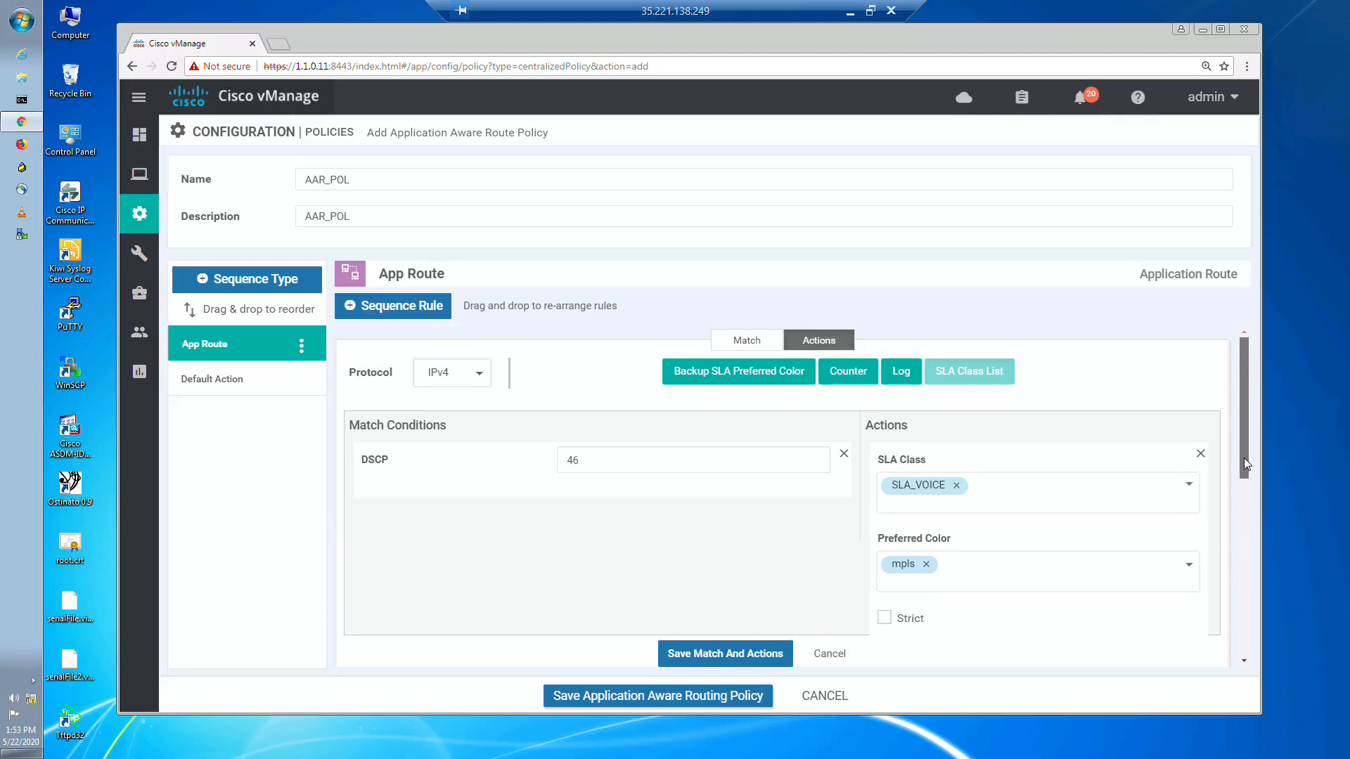
pyautogui.click(773, 373)
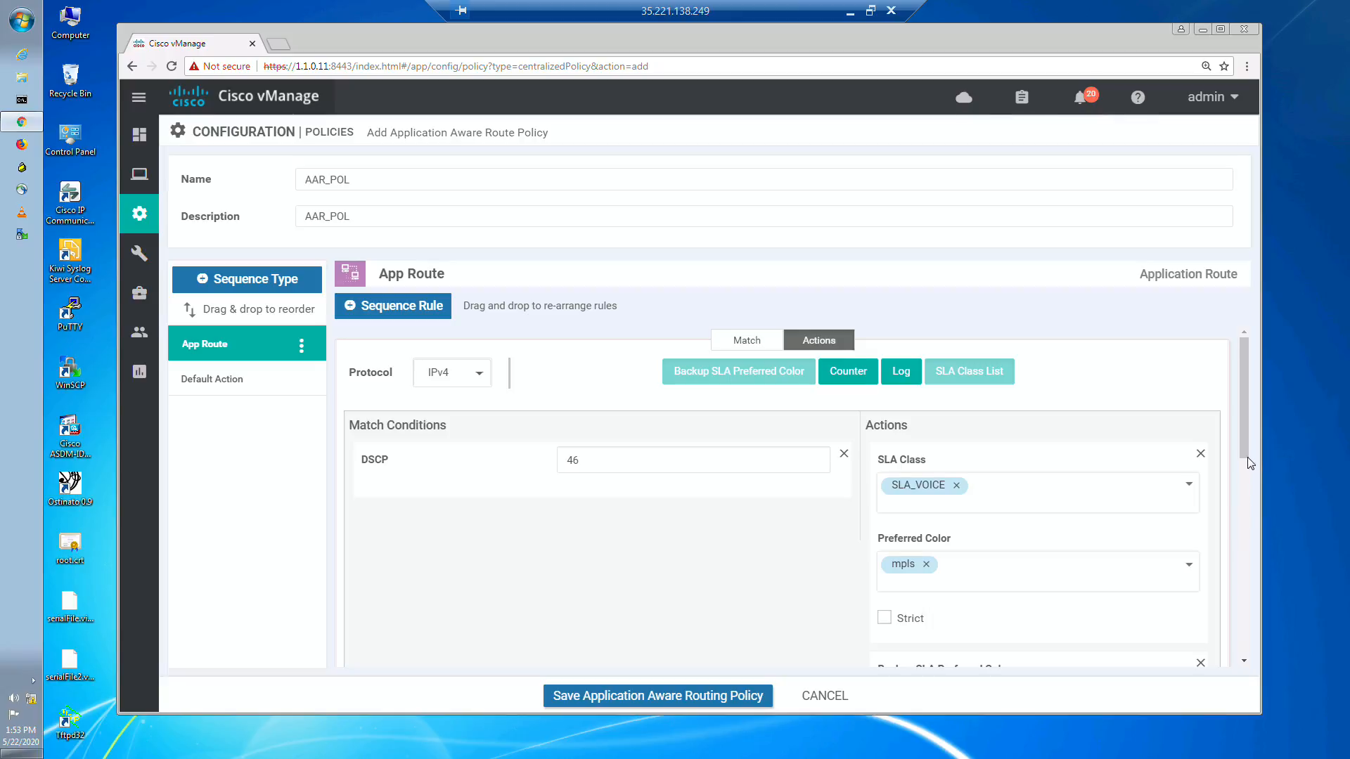
pyautogui.moveTo(1248, 462); pyautogui.dragTo(1248, 483)
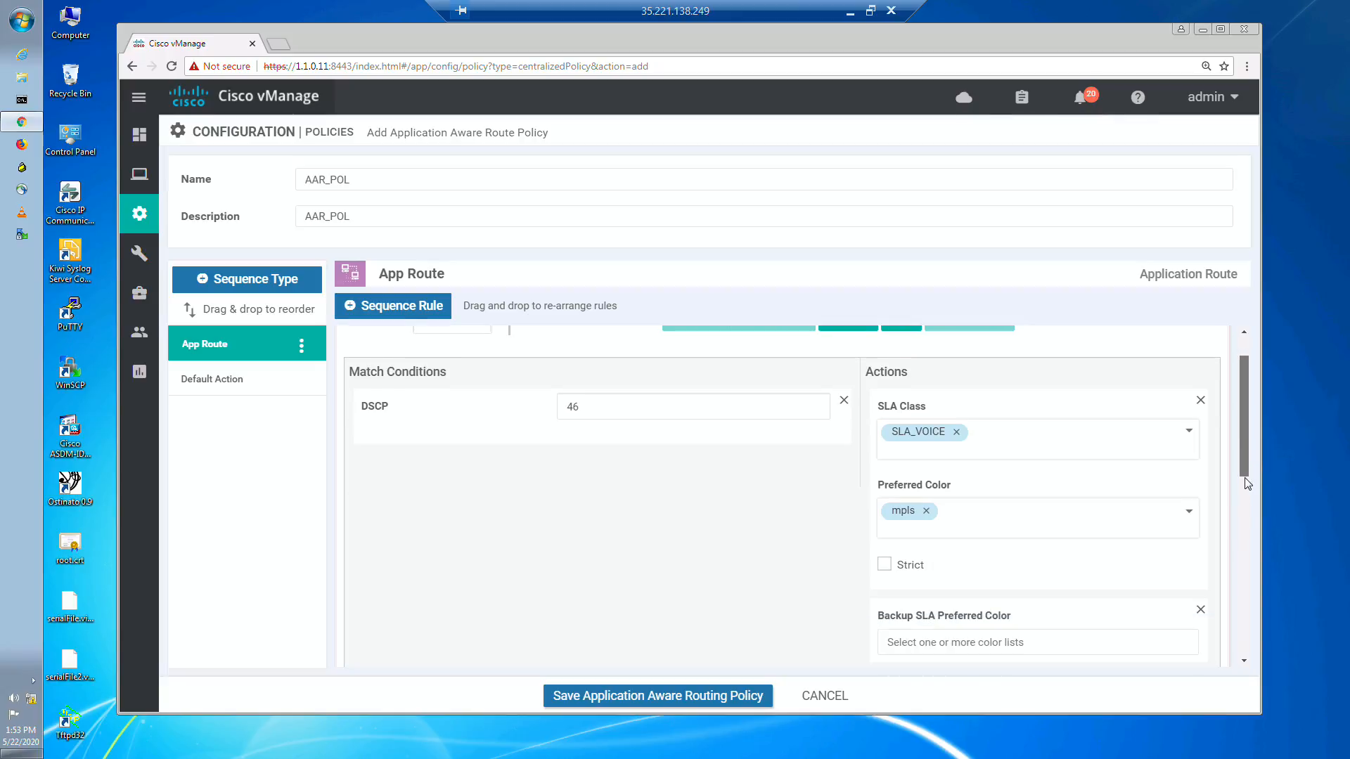
pyautogui.click(1013, 636)
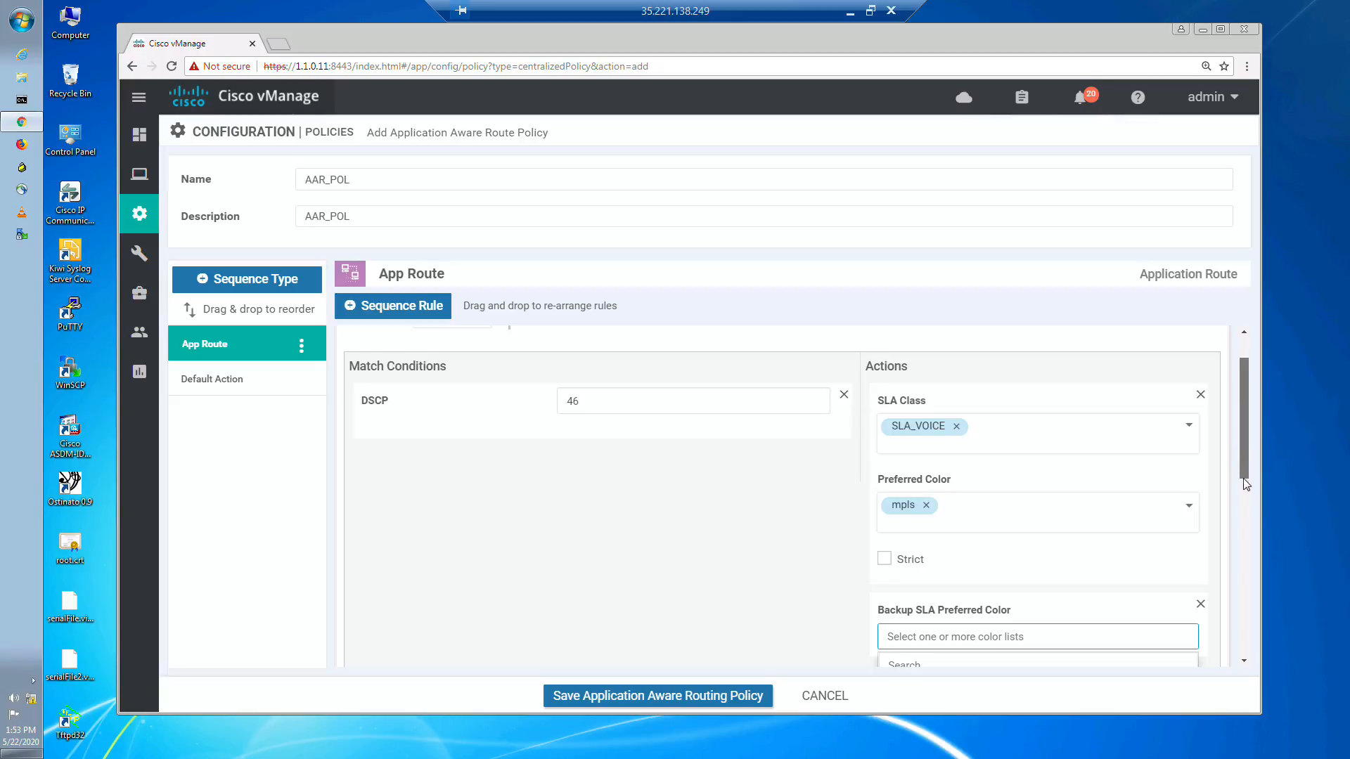
pyautogui.moveTo(1245, 483); pyautogui.dragTo(1246, 496)
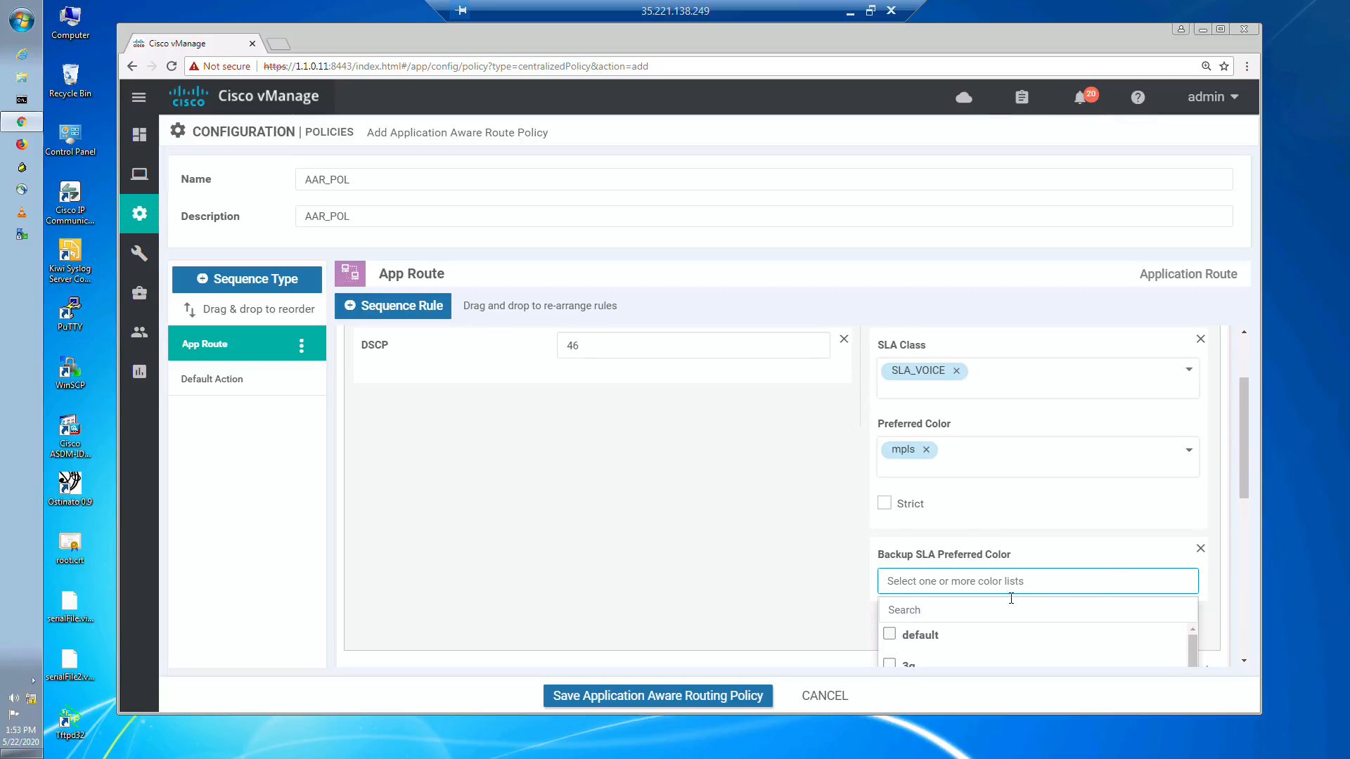
pyautogui.click(1000, 606)
pyautogui.write('mp')
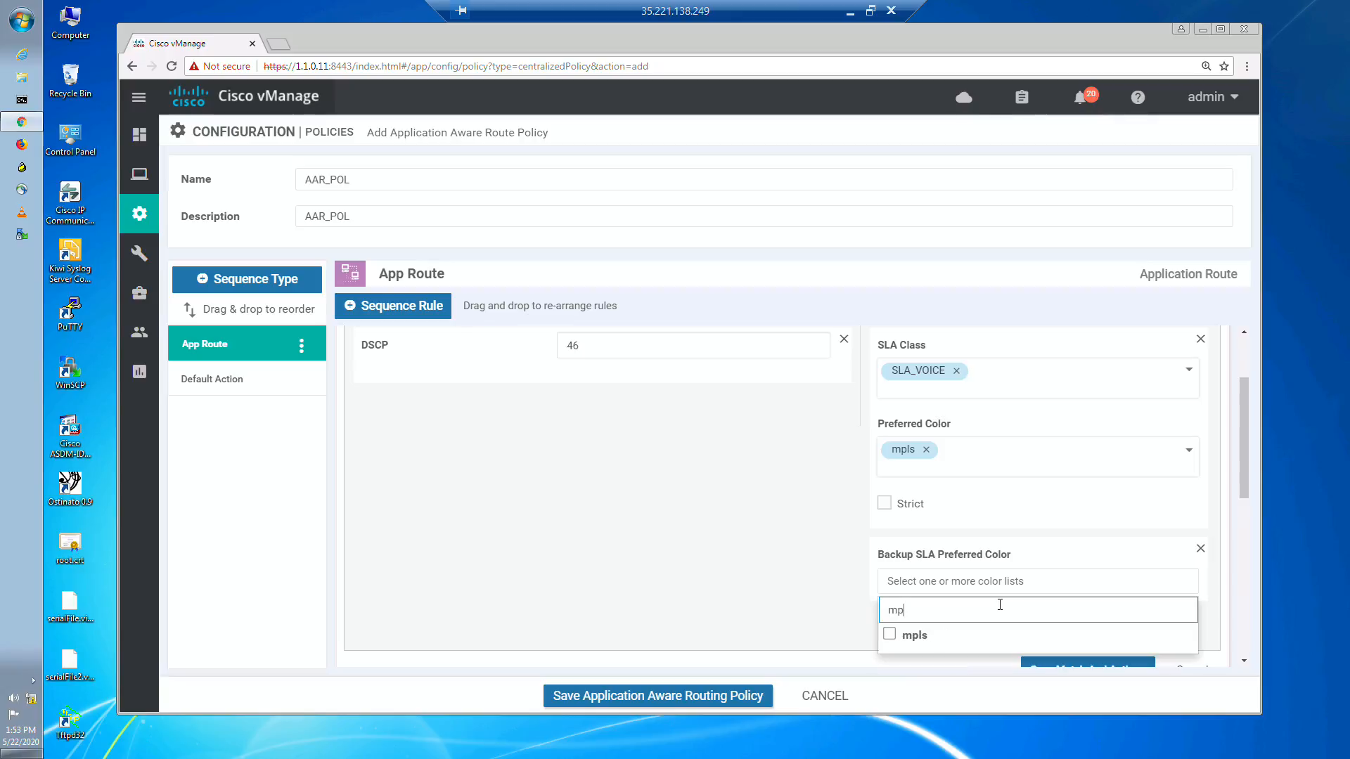
pyautogui.write('l')
pyautogui.click(889, 635)
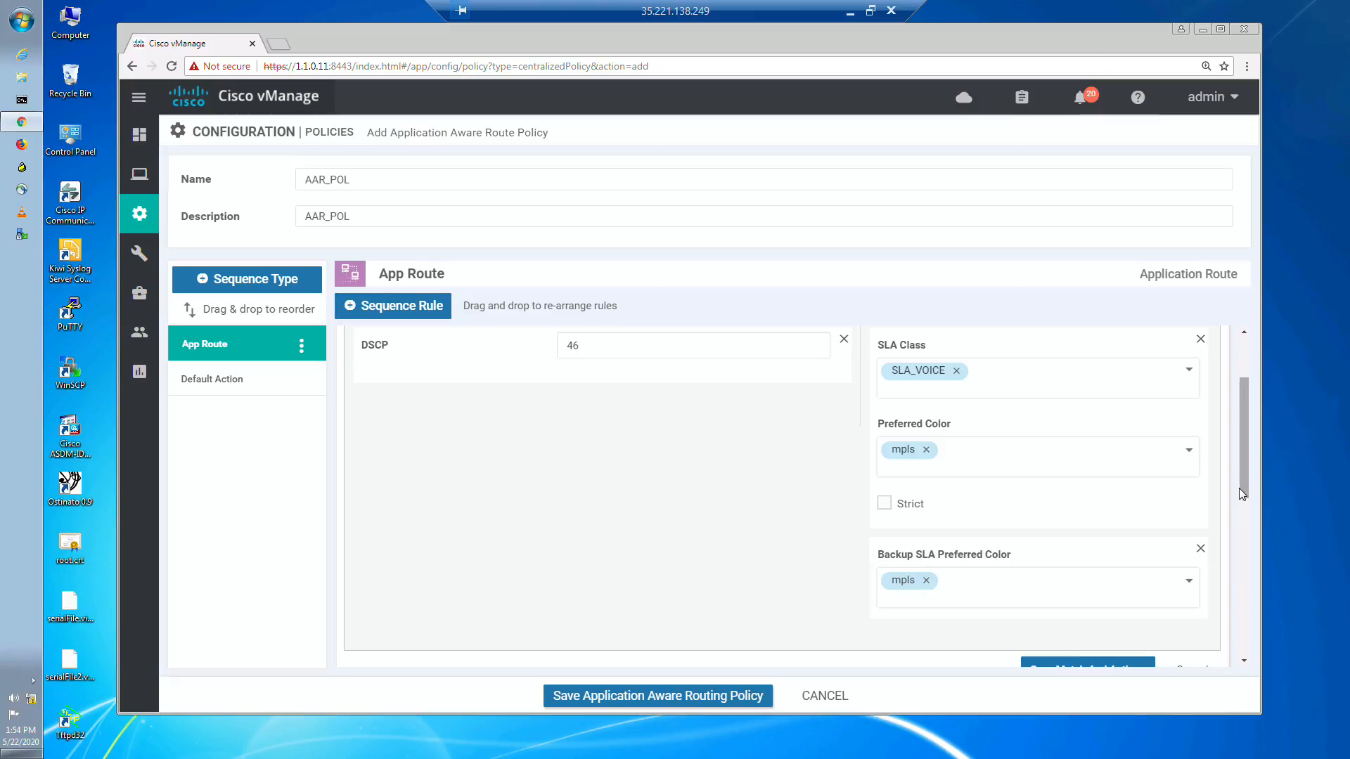
pyautogui.moveTo(1242, 485); pyautogui.dragTo(1241, 494)
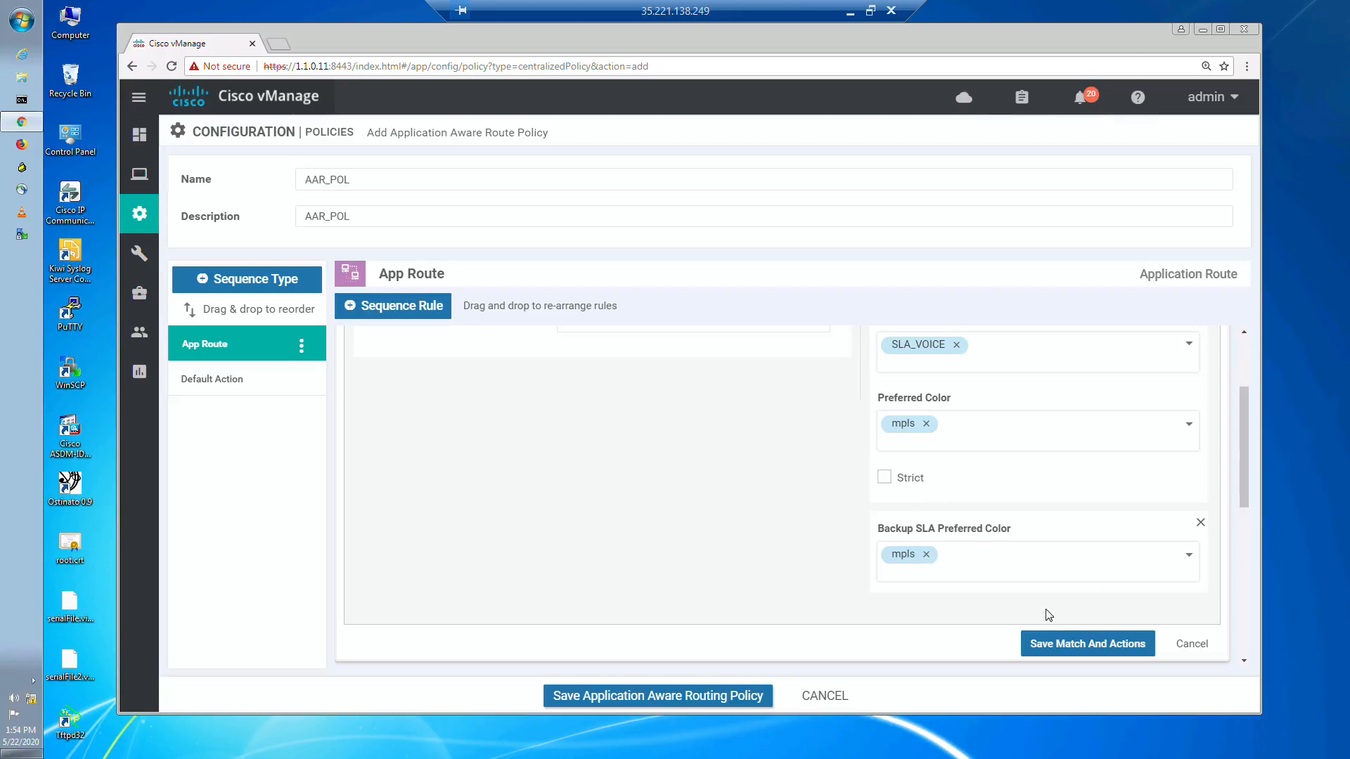
pyautogui.click(1085, 648)
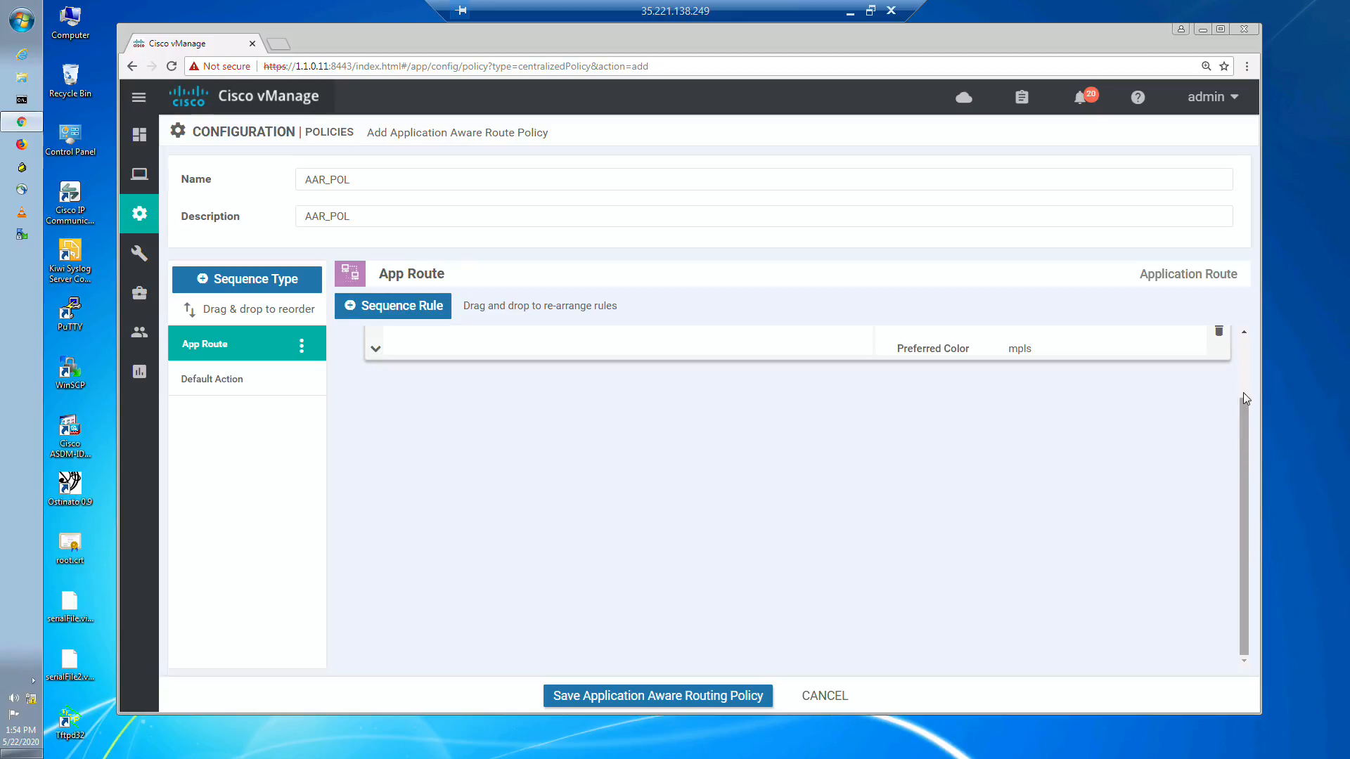
# Step: Add a second sequence rule to the App Route that matches the application list APP_BIZZ
pyautogui.scroll(2, 1244, 356)
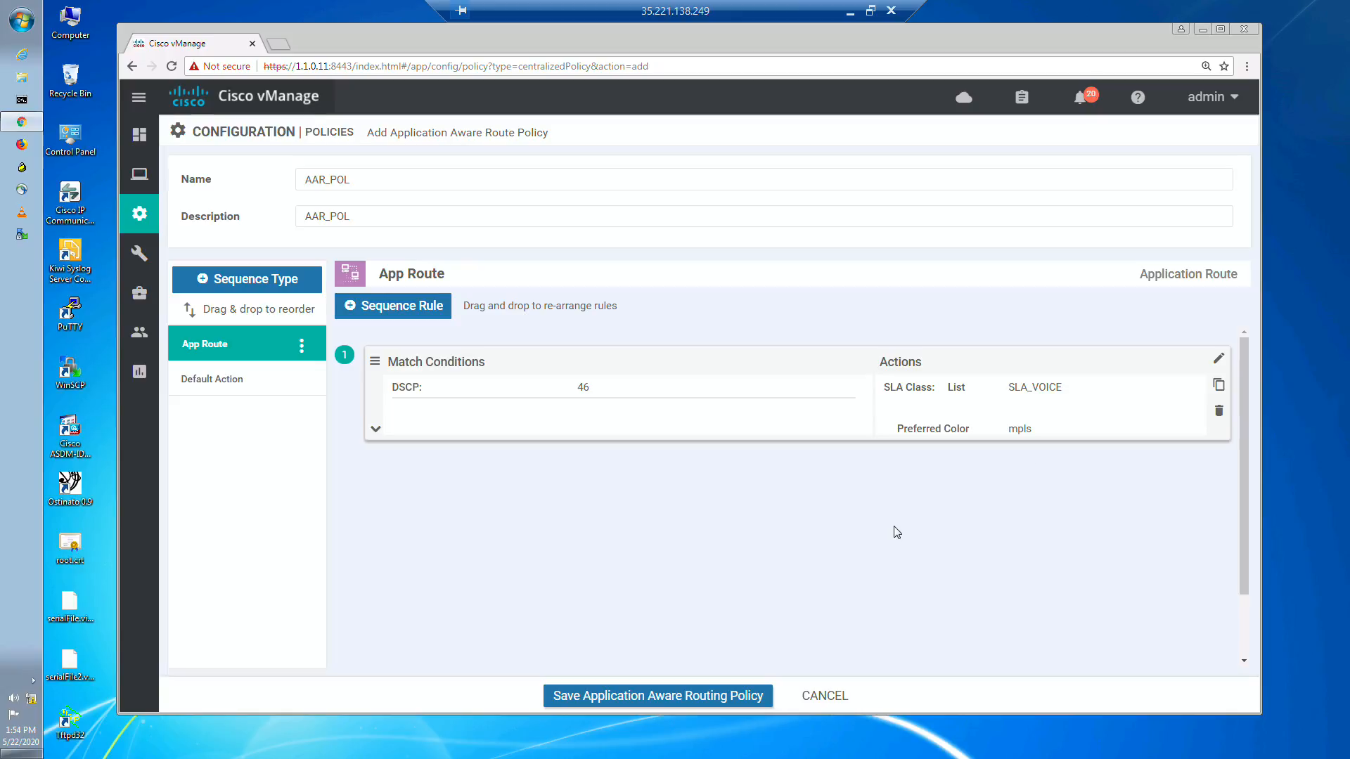
pyautogui.click(397, 309)
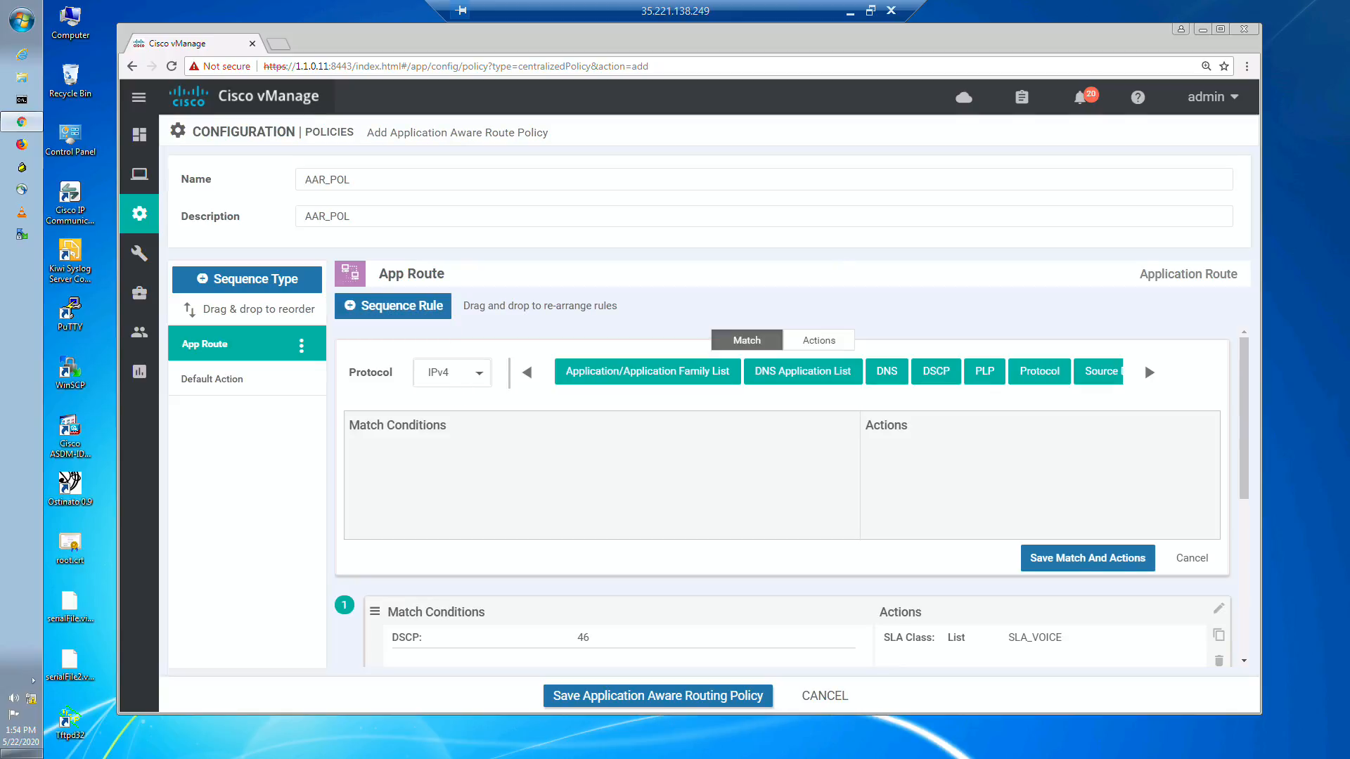
pyautogui.click(625, 377)
pyautogui.click(469, 494)
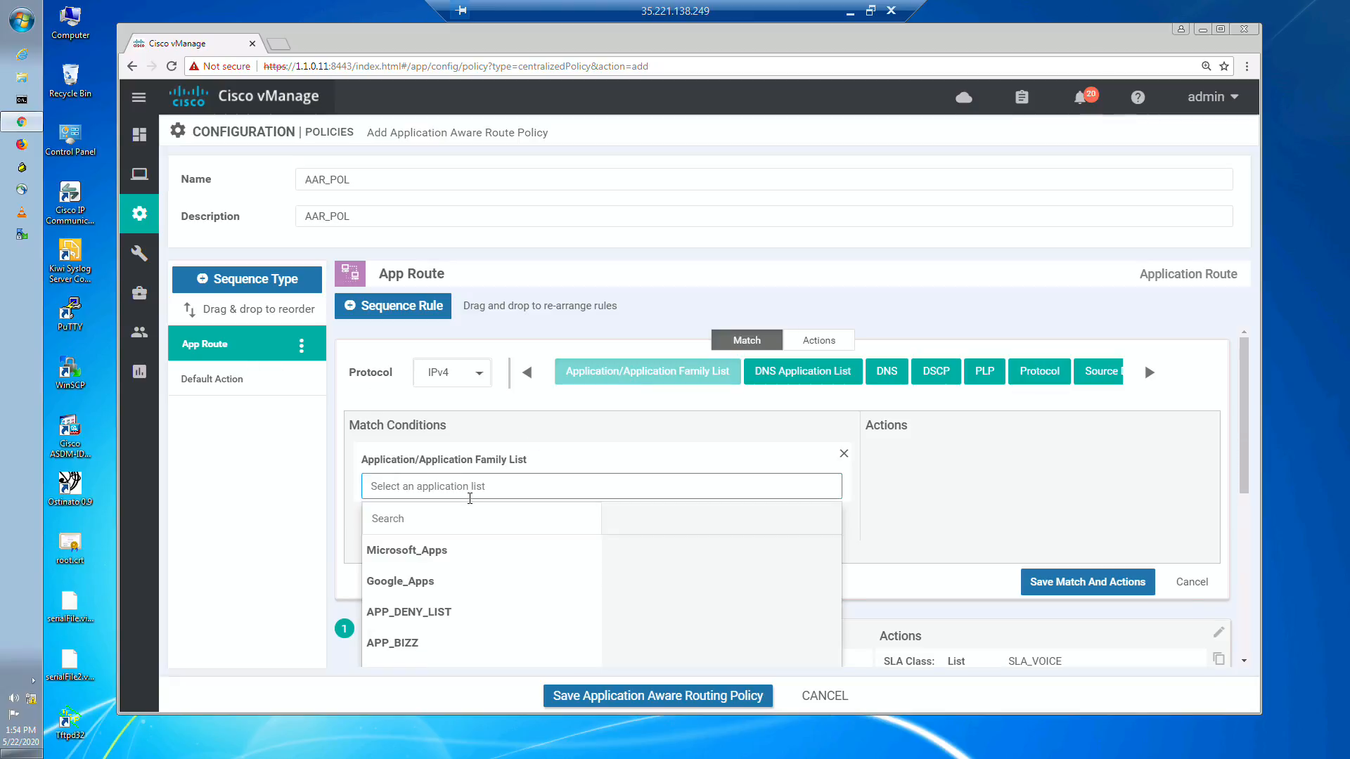
pyautogui.click(402, 644)
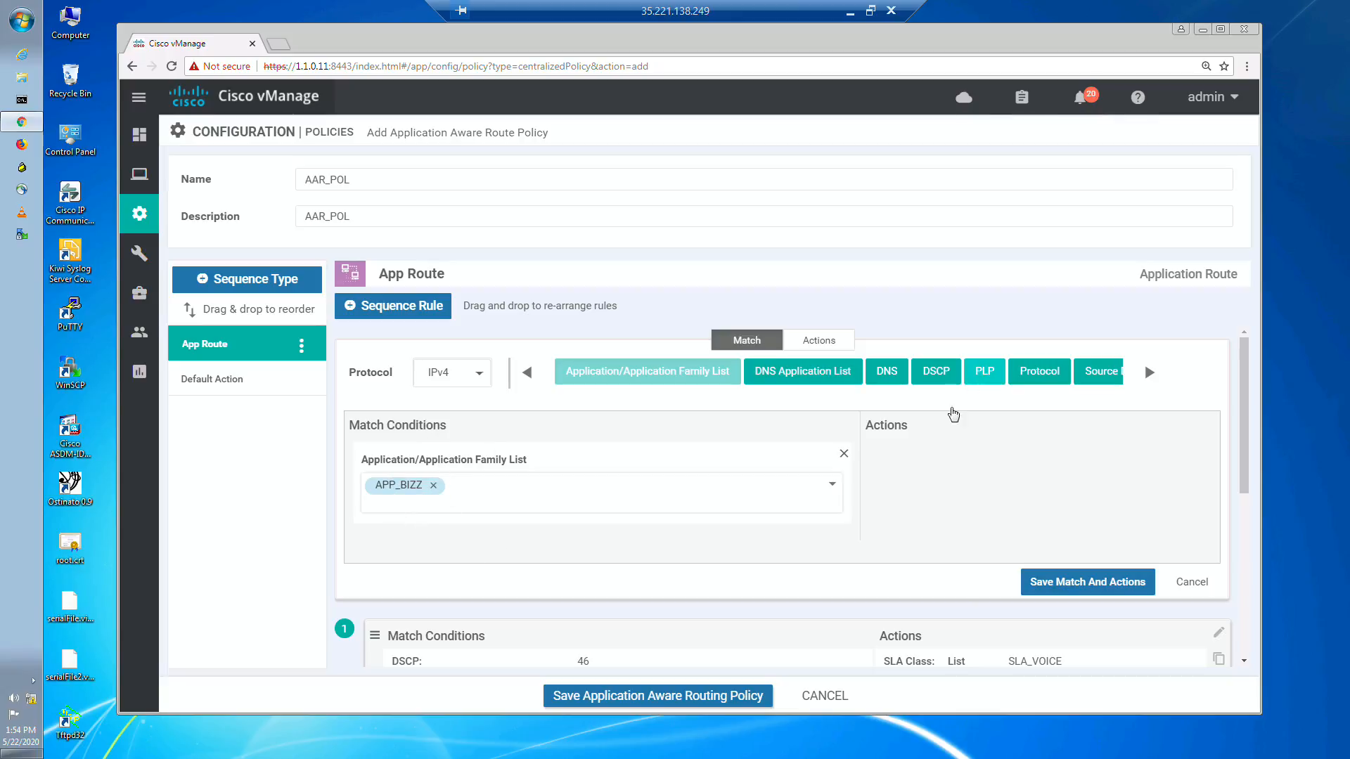
# Step: Give the APP_BIZZ rule an SLA class action using SLA_BIZZ without a preferred color, and save the rule
pyautogui.click(816, 343)
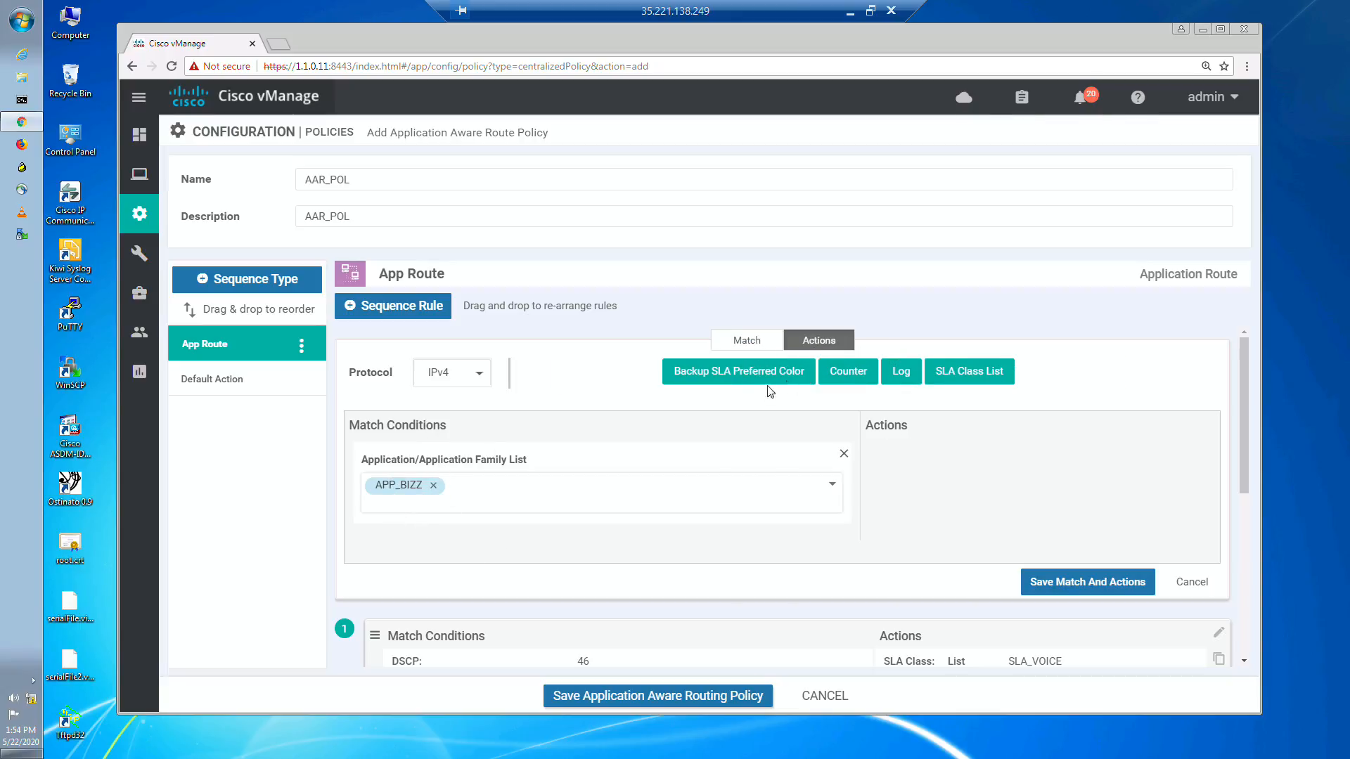
pyautogui.click(965, 371)
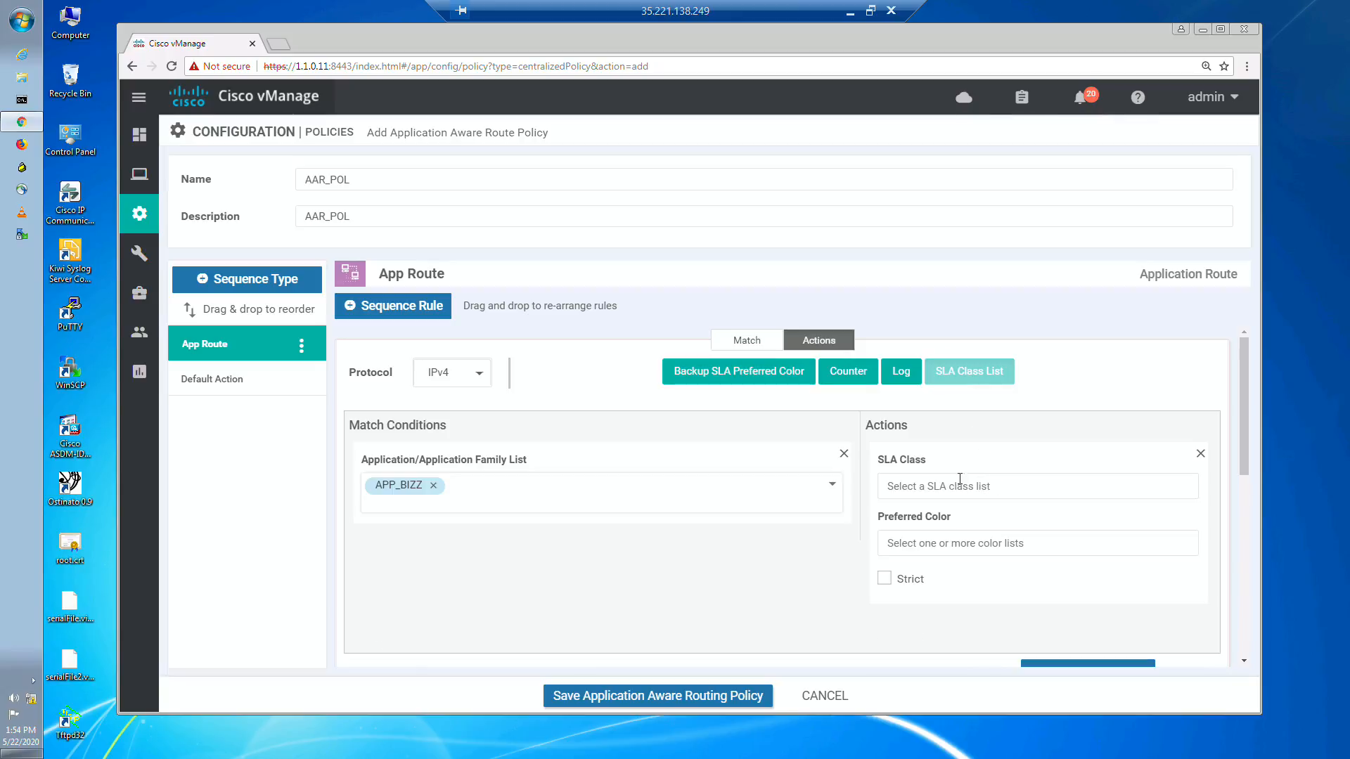
pyautogui.click(959, 483)
pyautogui.click(908, 615)
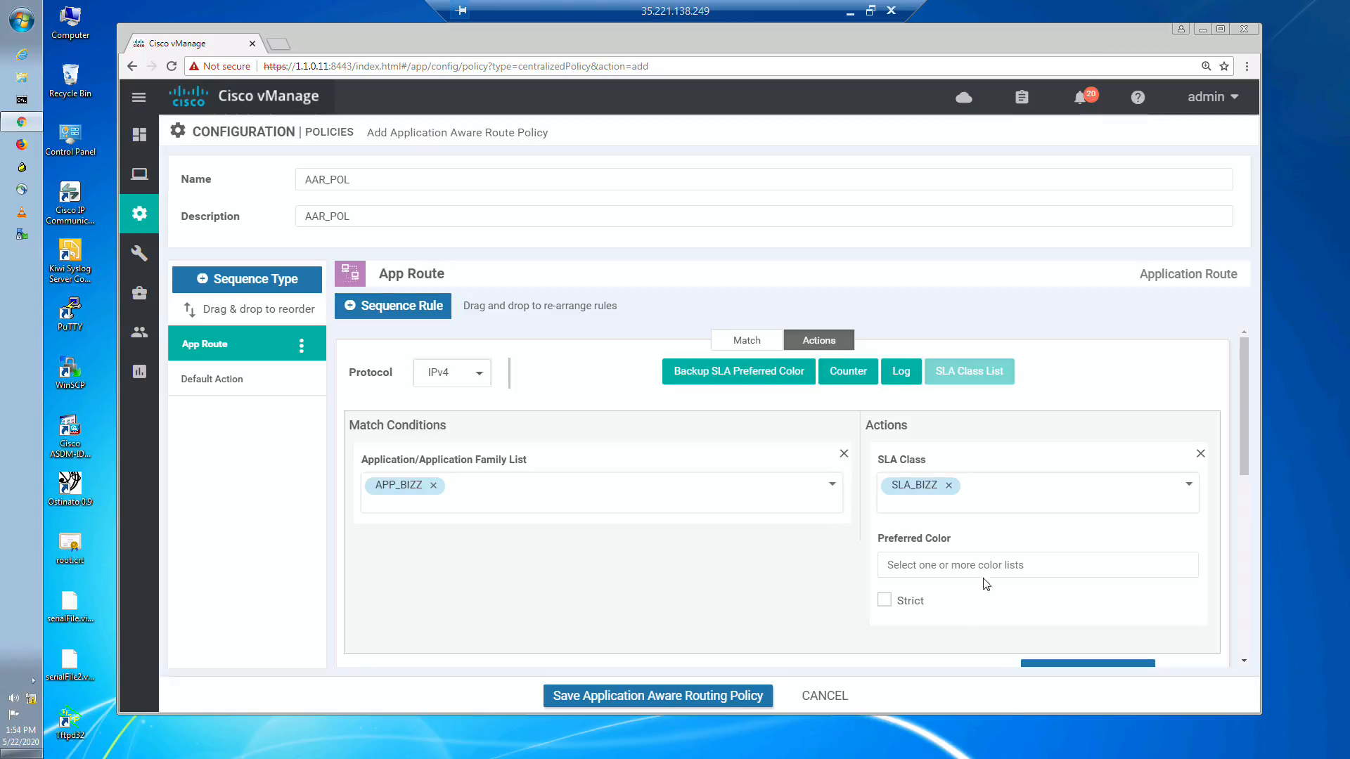
pyautogui.moveTo(1245, 462)
pyautogui.mouseDown()
pyautogui.moveTo(1259, 523)
pyautogui.moveTo(1253, 437)
pyautogui.moveTo(1251, 486)
pyautogui.mouseUp()
pyautogui.click(1053, 616)
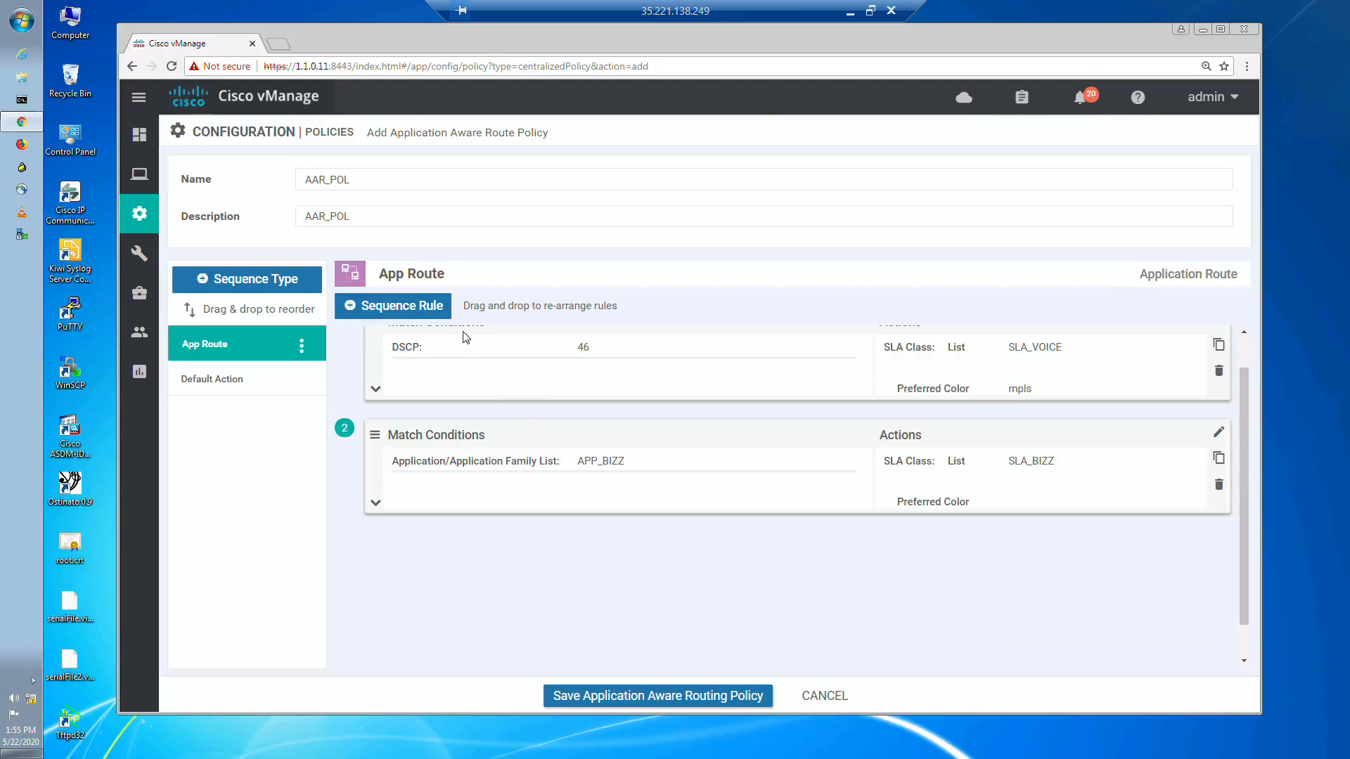
# Step: Add a third sequence rule to the App Route that matches DSCP 0 for the default traffic
pyautogui.click(422, 306)
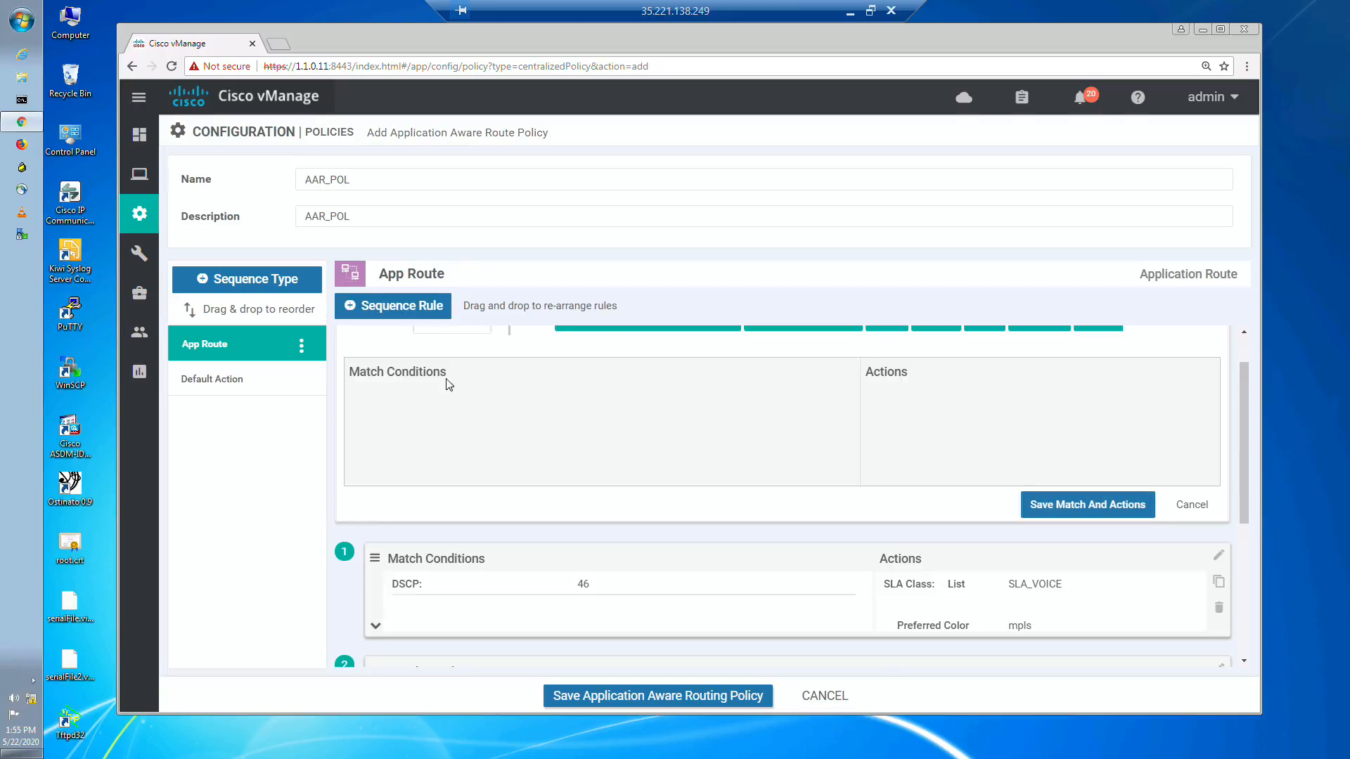
pyautogui.scroll(2, 1238, 419)
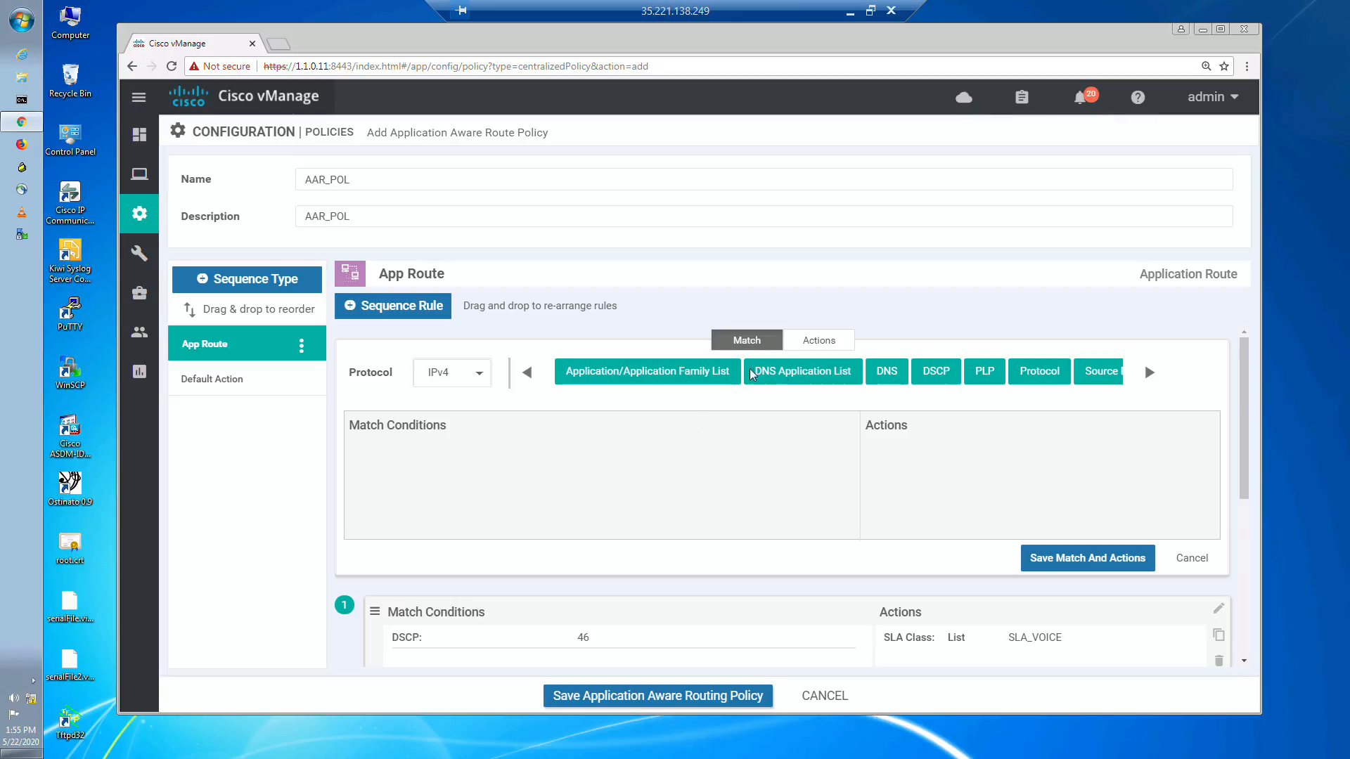
pyautogui.click(945, 385)
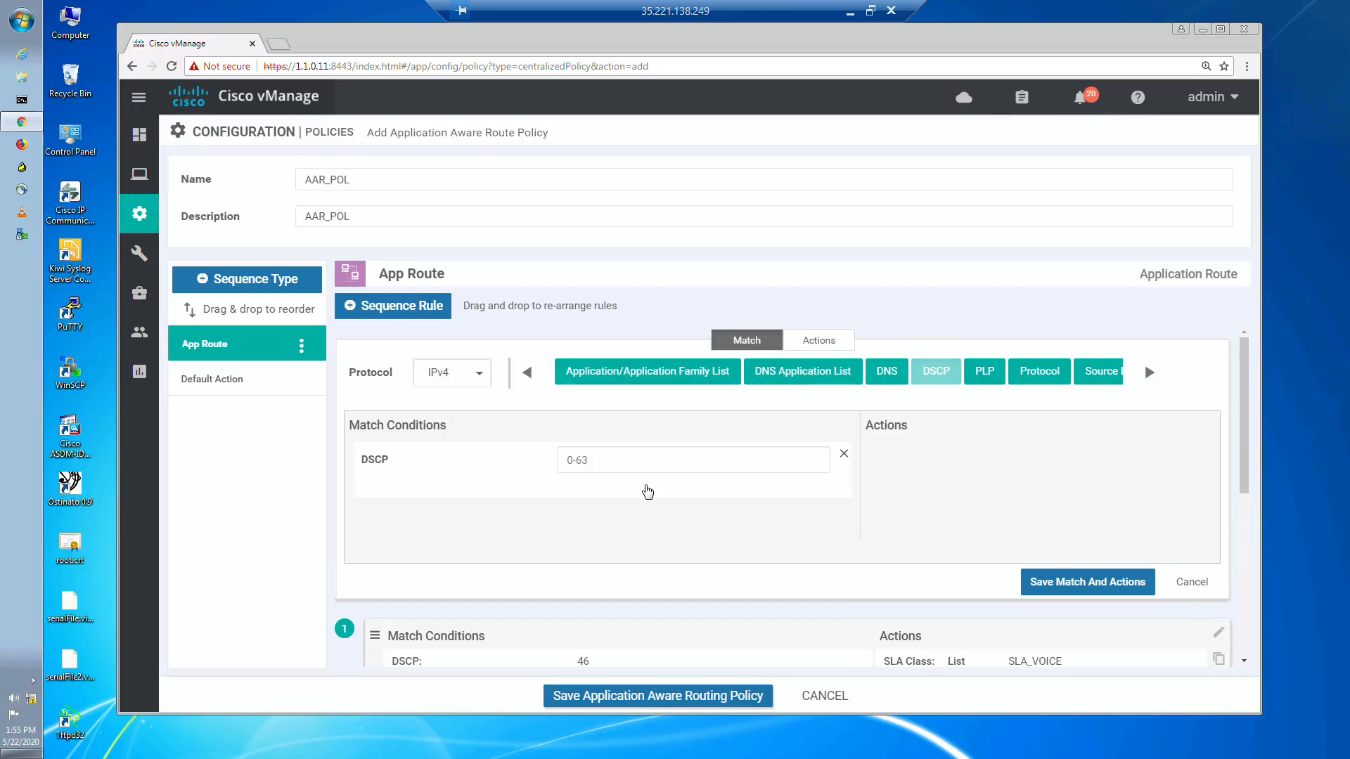
pyautogui.click(644, 464)
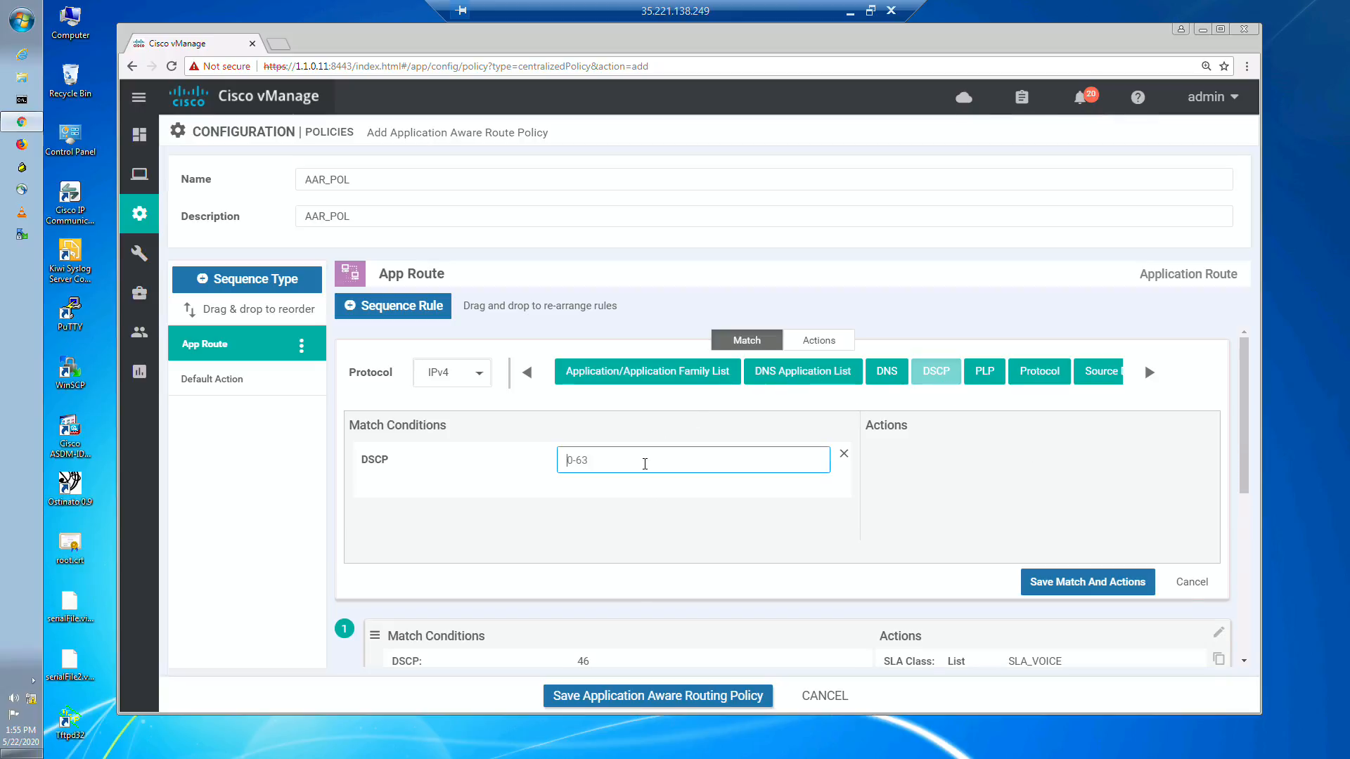
pyautogui.write('0')
pyautogui.click(845, 427)
# Step: Add an SLA class action to the DSCP 0 rule and select SLA_VOICE as its class
pyautogui.click(838, 341)
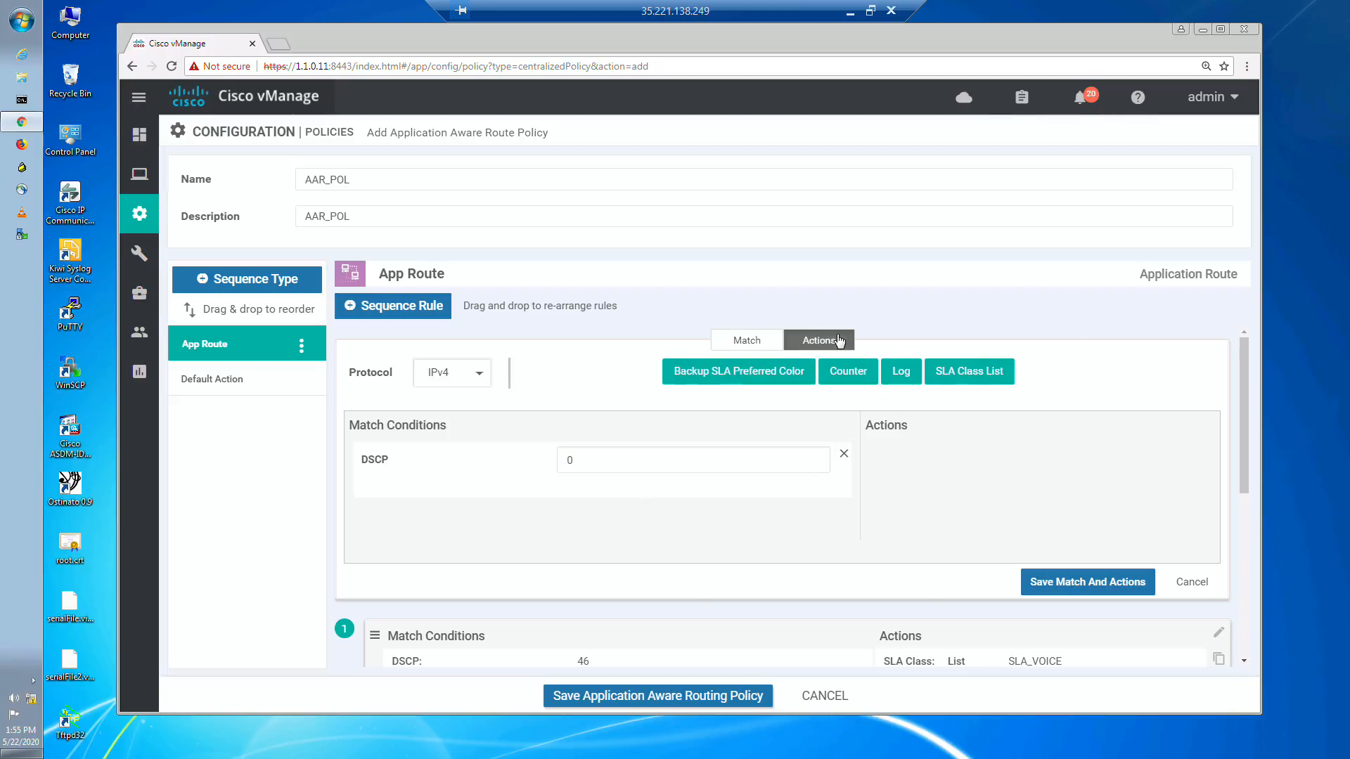
pyautogui.click(988, 386)
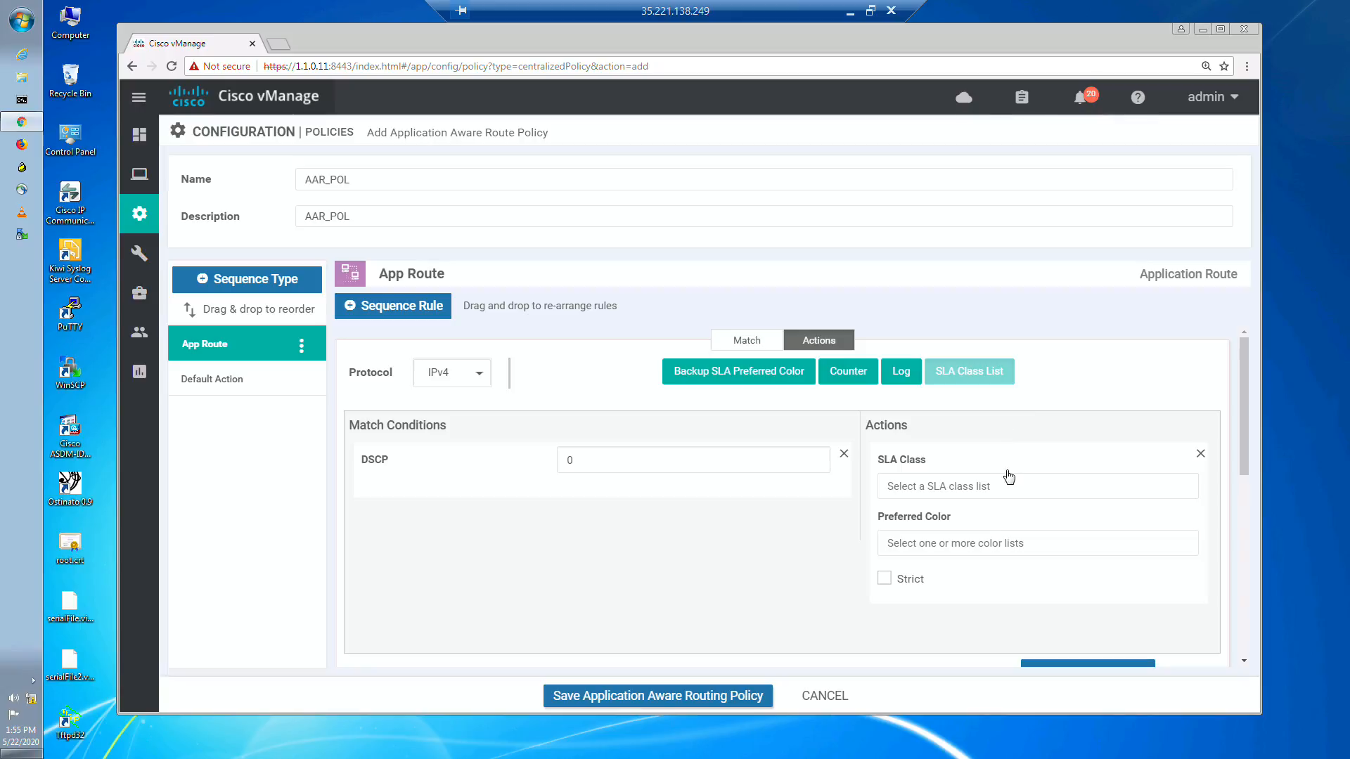
pyautogui.click(975, 498)
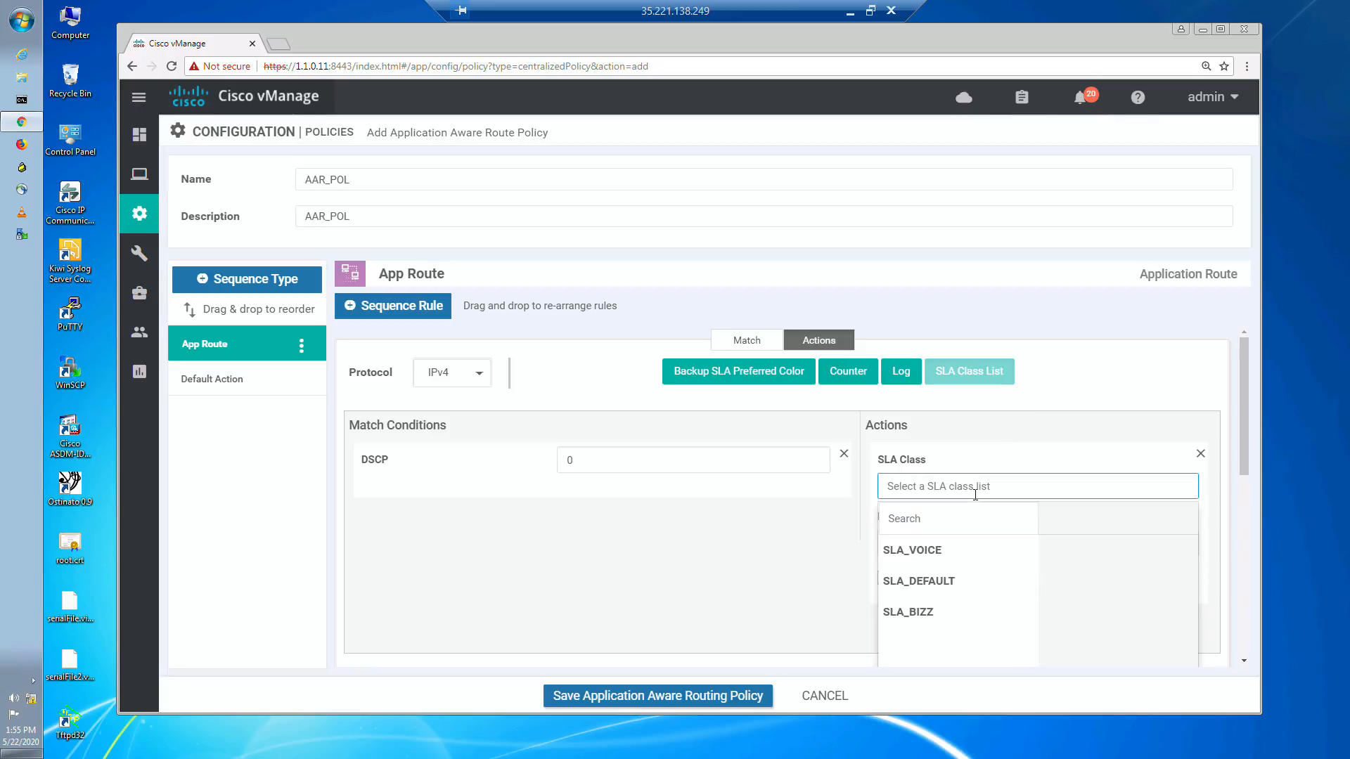
pyautogui.click(943, 575)
pyautogui.click(801, 555)
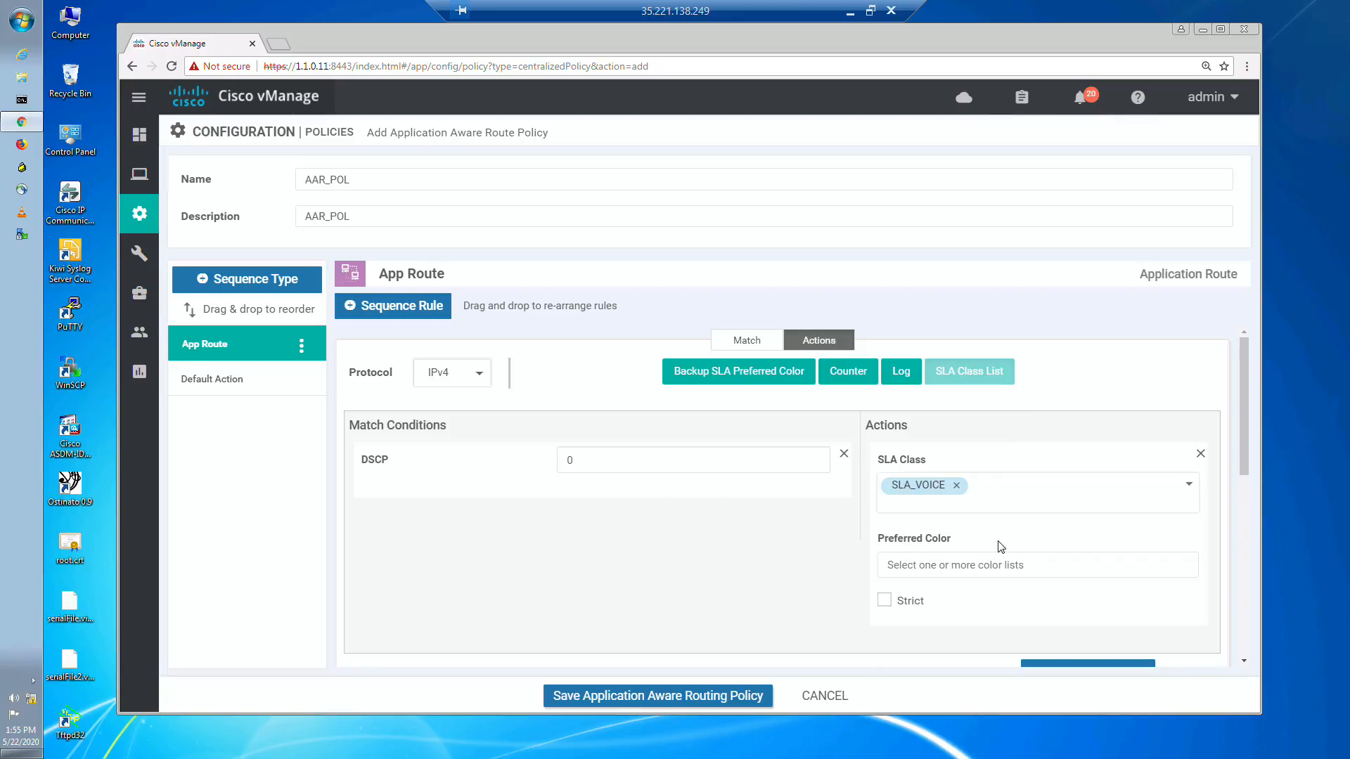
# Step: Check the plan in Microsoft Whiteboard and set the DSCP 0 rule's preferred color to public-internet
pyautogui.click(981, 566)
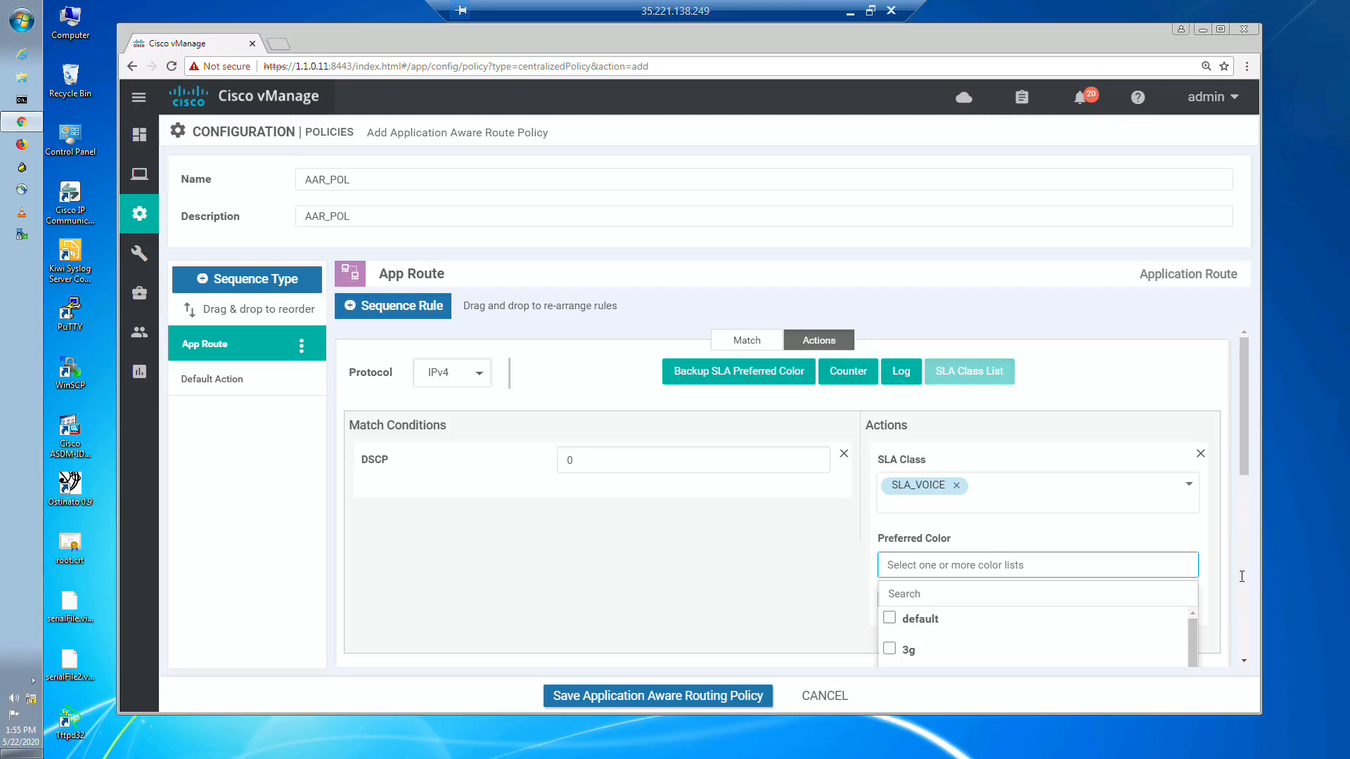
pyautogui.scroll(-5, 1207, 538)
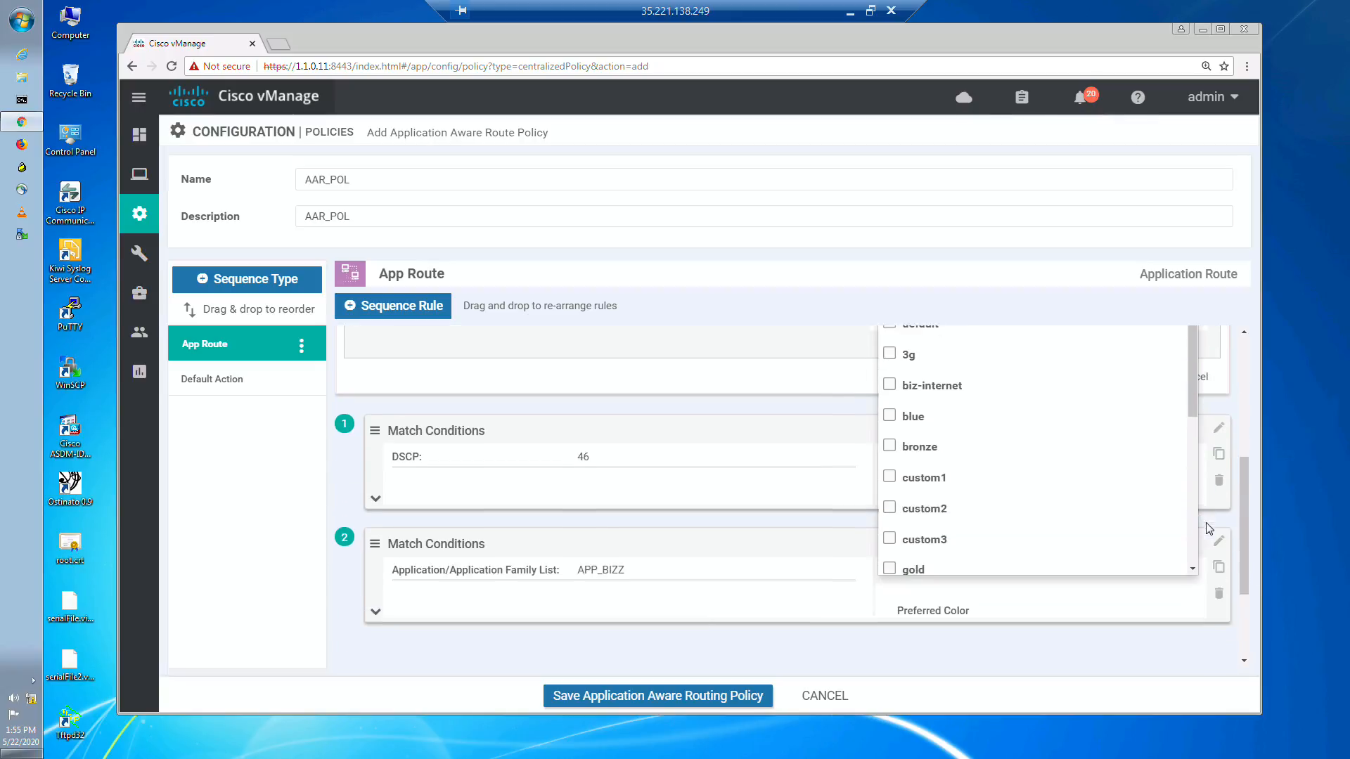
pyautogui.click(850, 12)
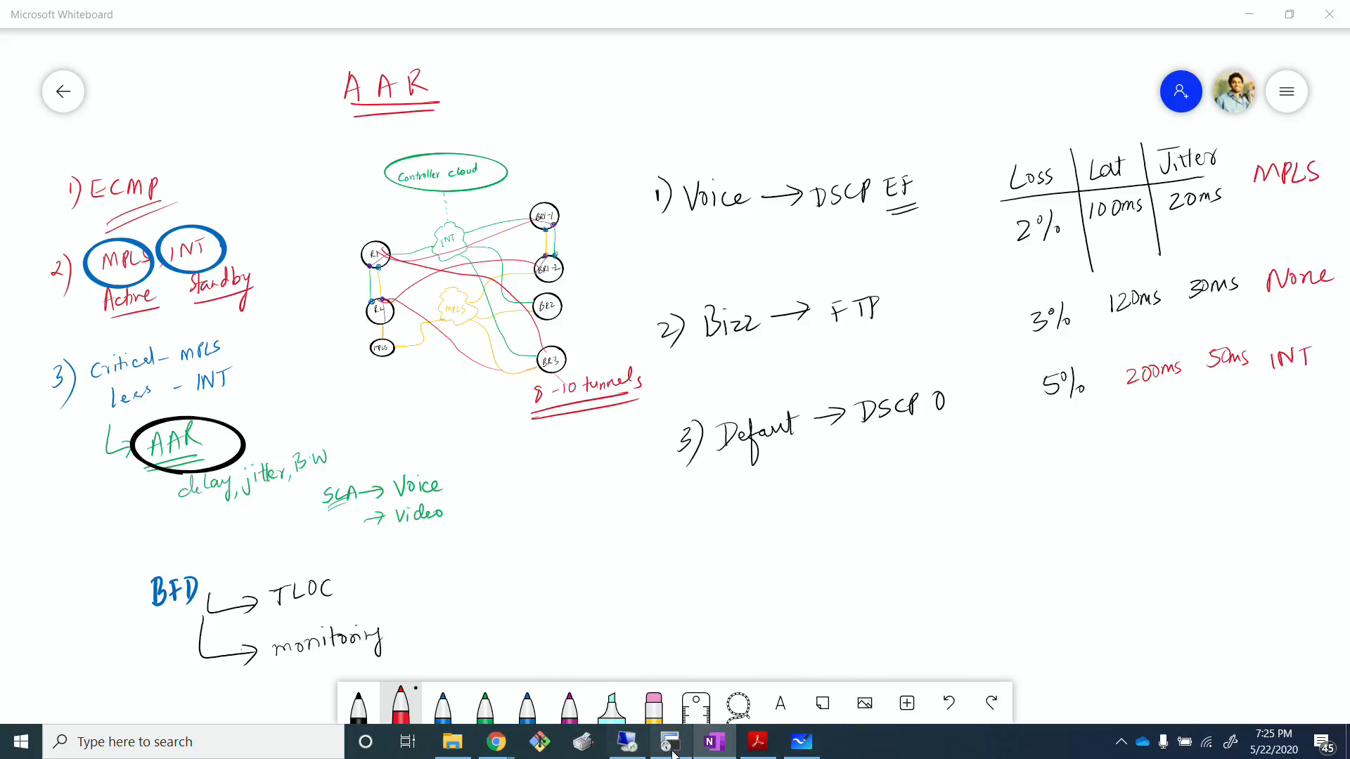
pyautogui.click(646, 748)
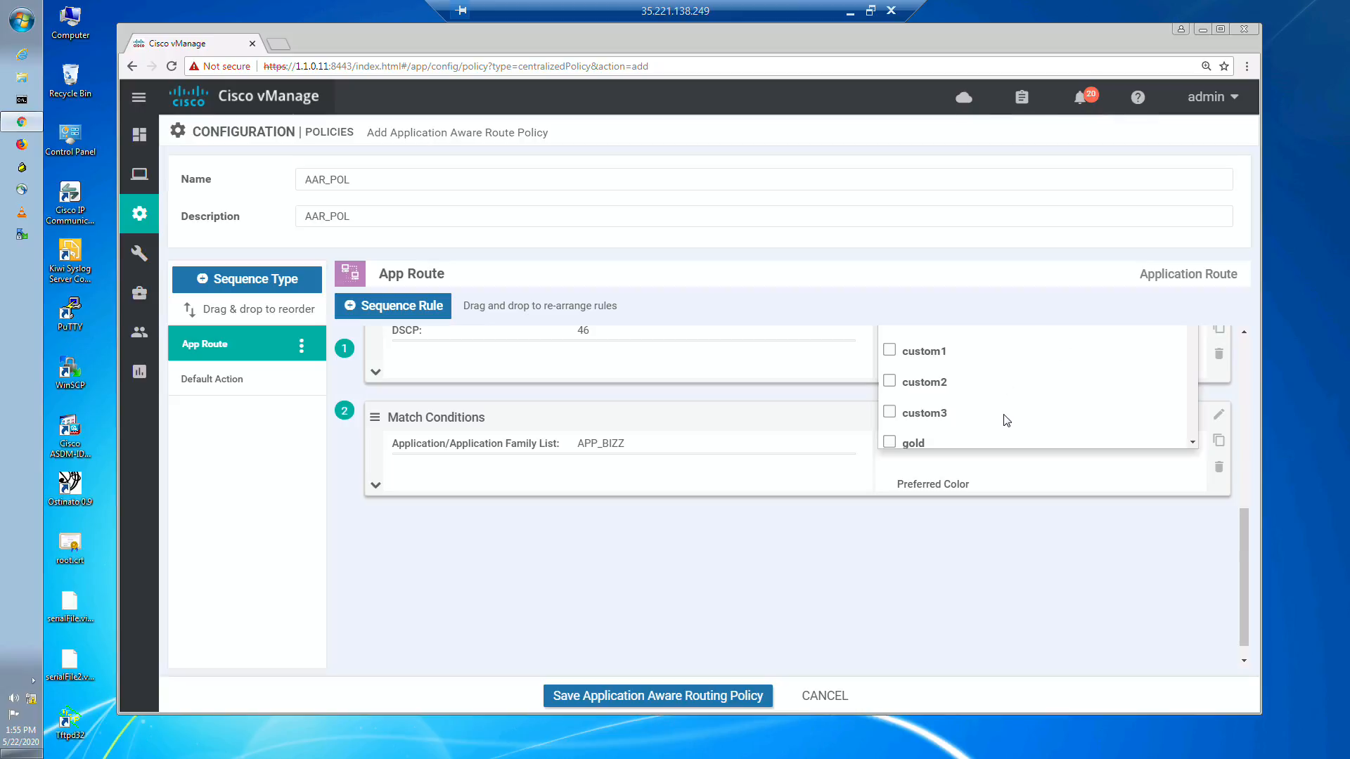
pyautogui.scroll(3, 1159, 475)
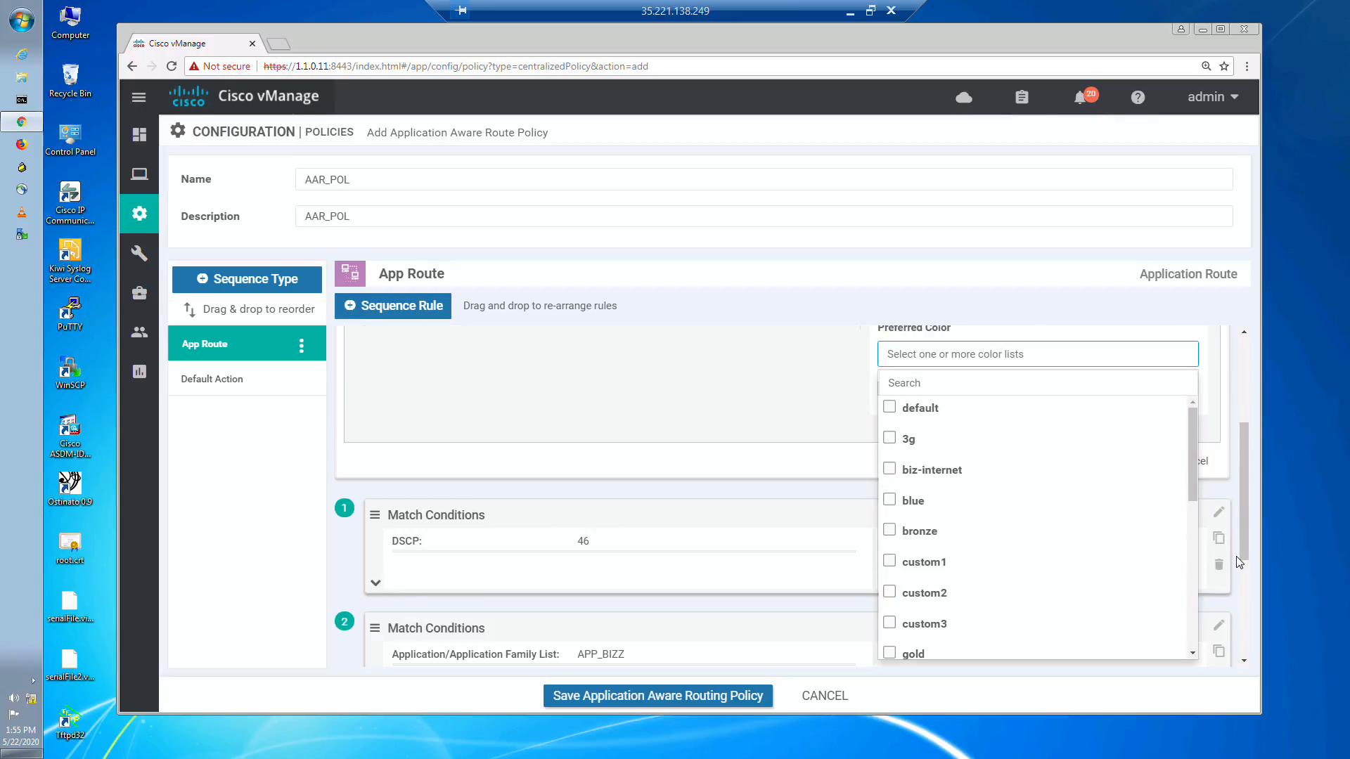
pyautogui.click(916, 380)
pyautogui.write('p')
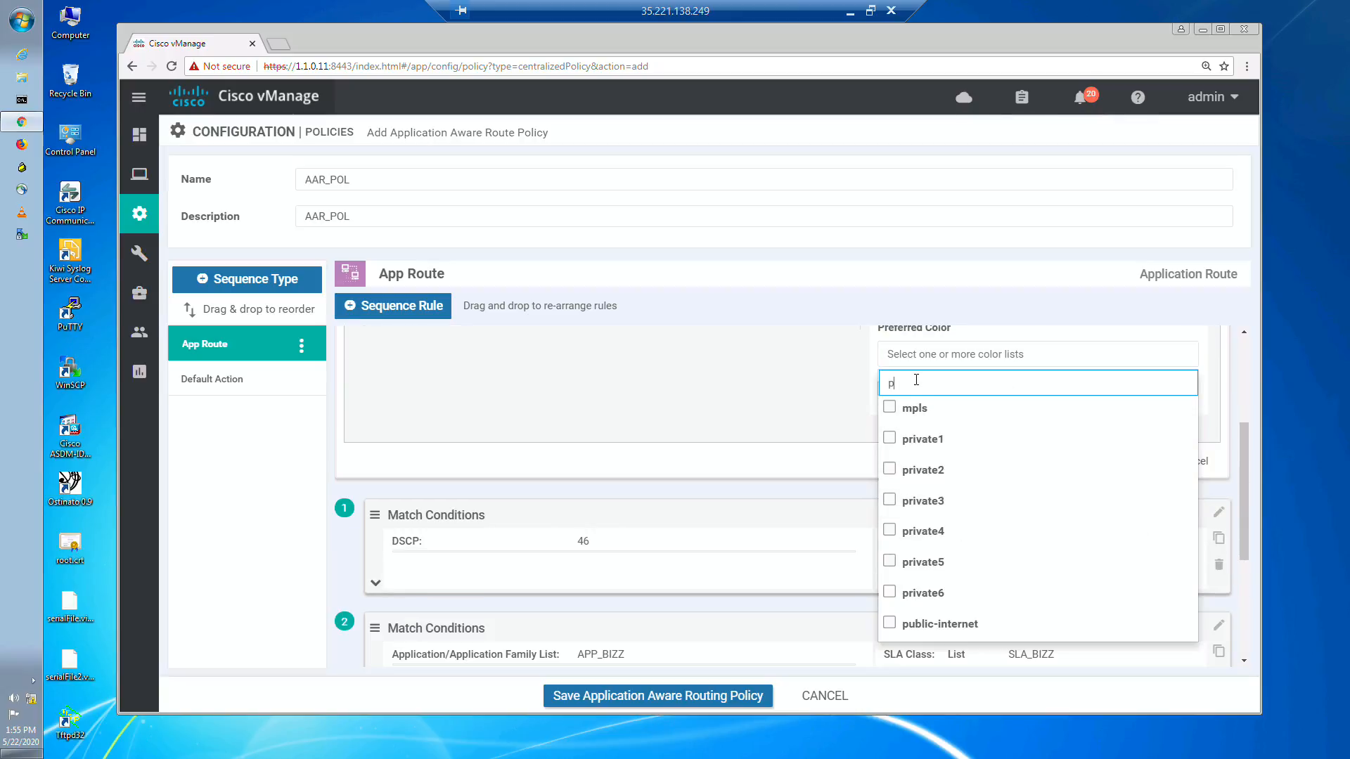
pyautogui.write('u')
pyautogui.click(907, 409)
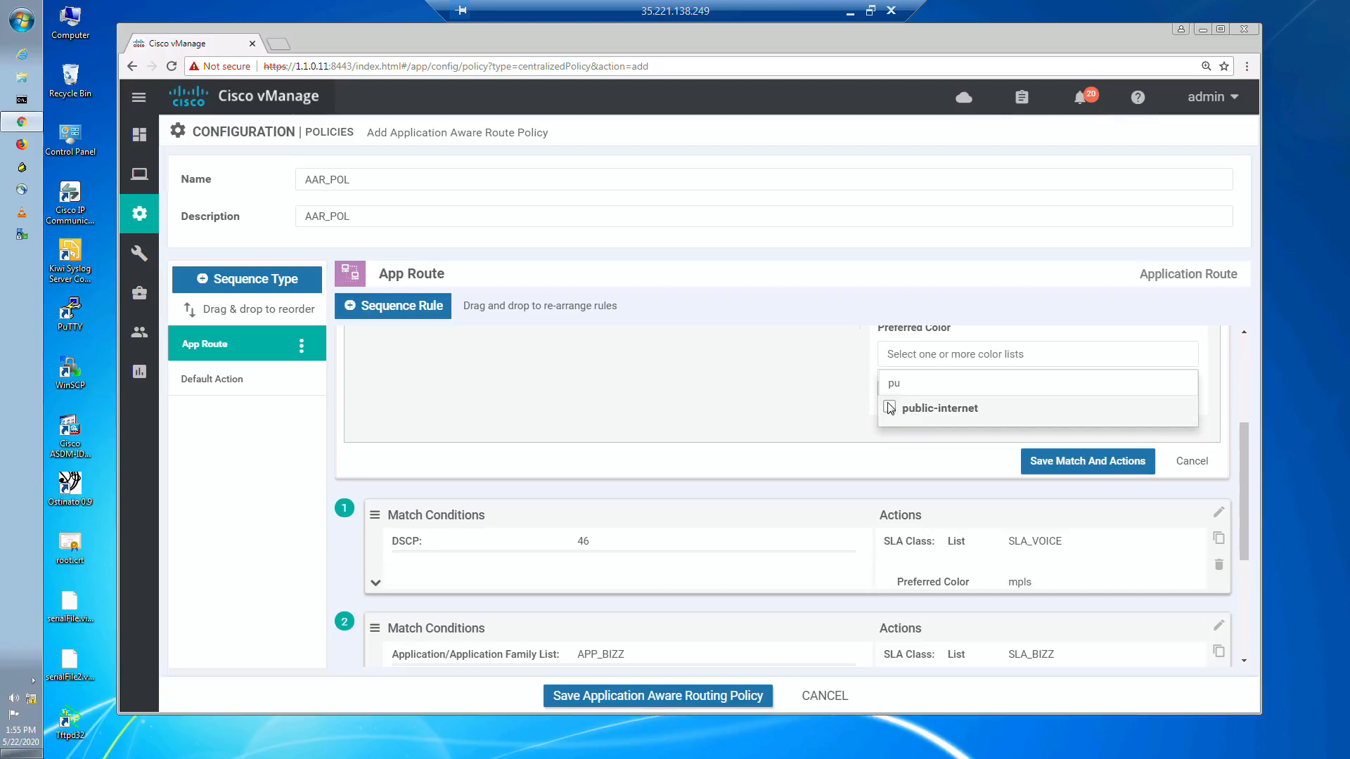
pyautogui.click(822, 428)
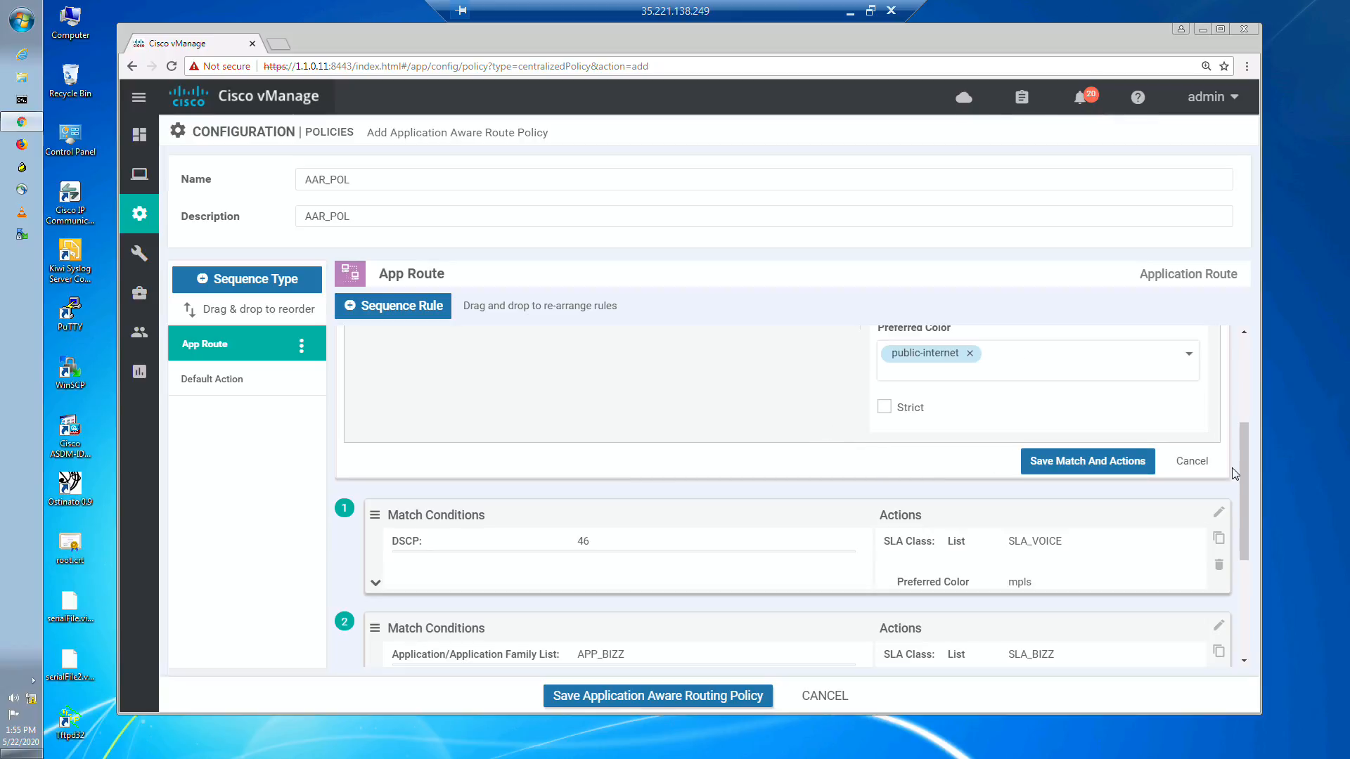
# Step: Add a Backup SLA Preferred Color action to the DSCP 0 rule and set it to public-internet
pyautogui.moveTo(1241, 485); pyautogui.dragTo(1242, 398)
pyautogui.click(739, 366)
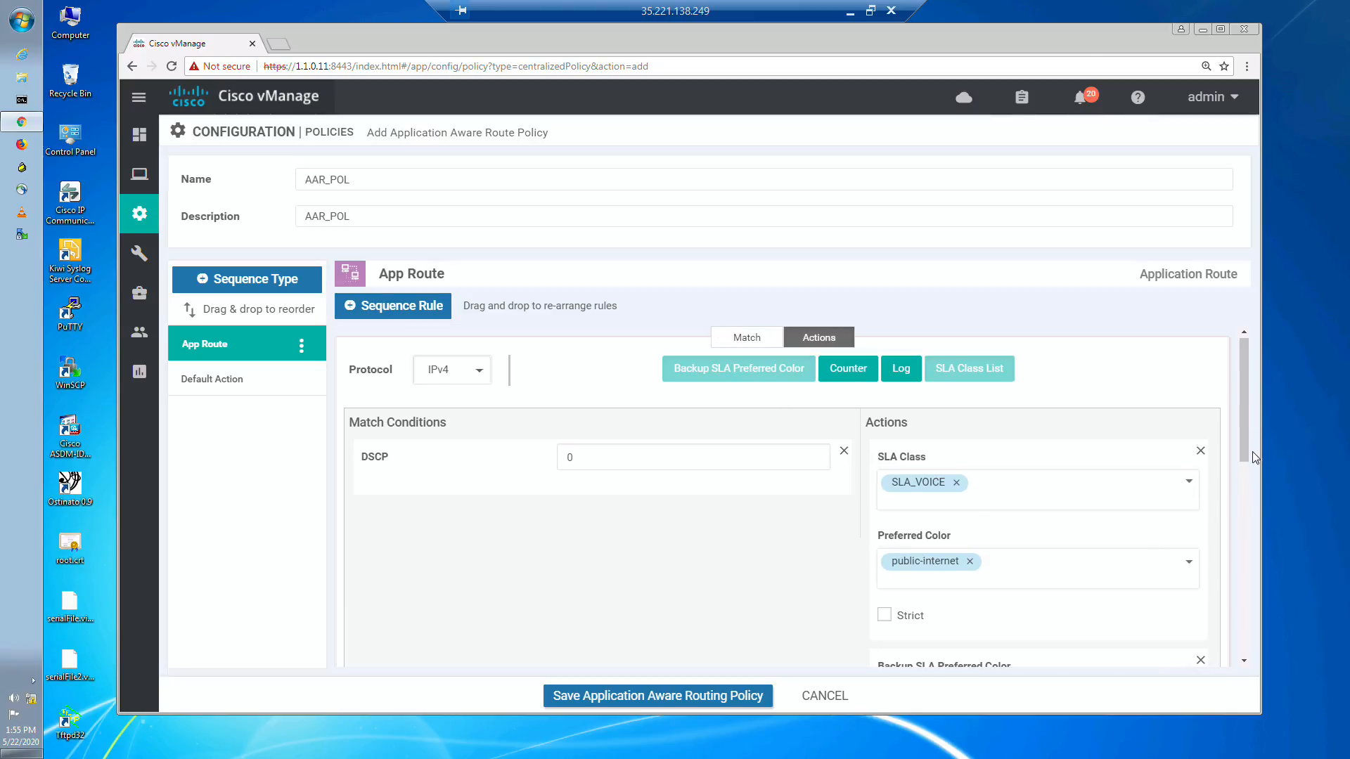
pyautogui.moveTo(1243, 454); pyautogui.dragTo(1242, 504)
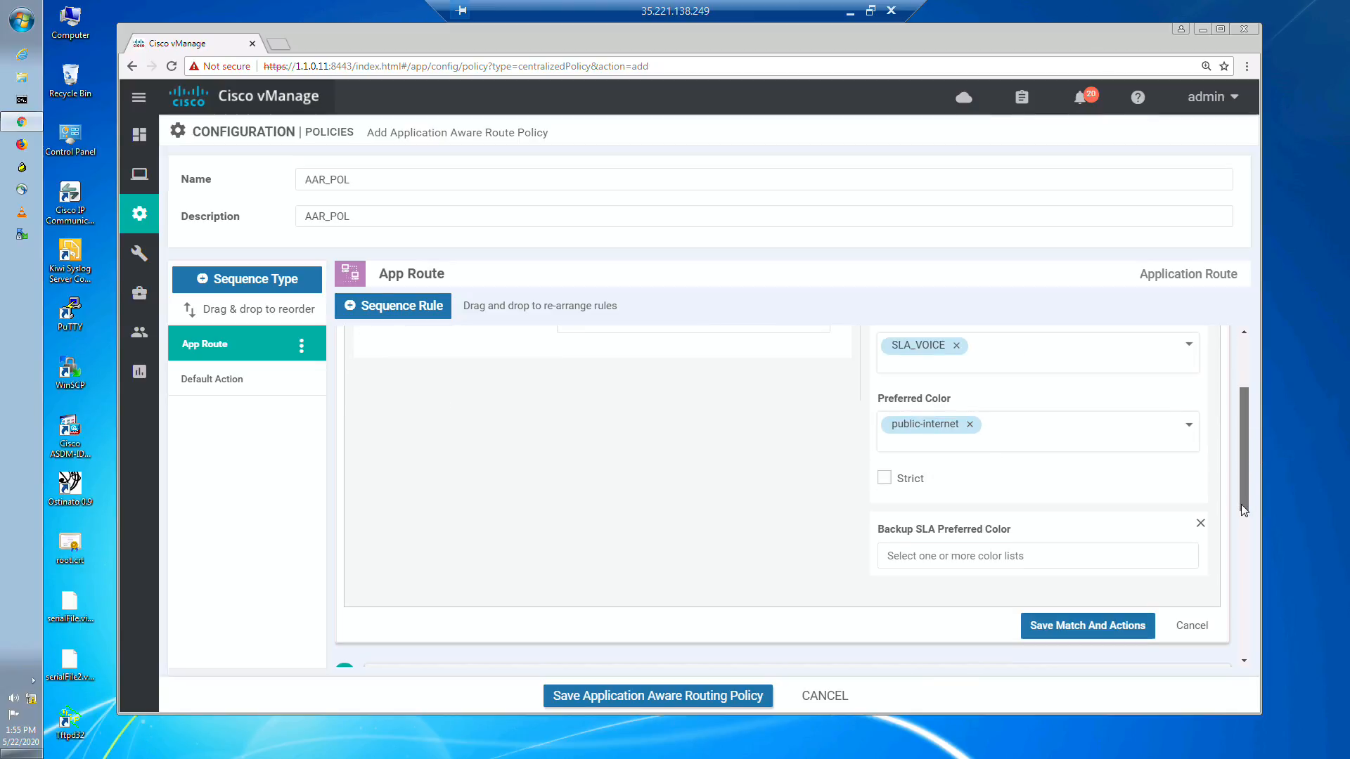
pyautogui.click(945, 554)
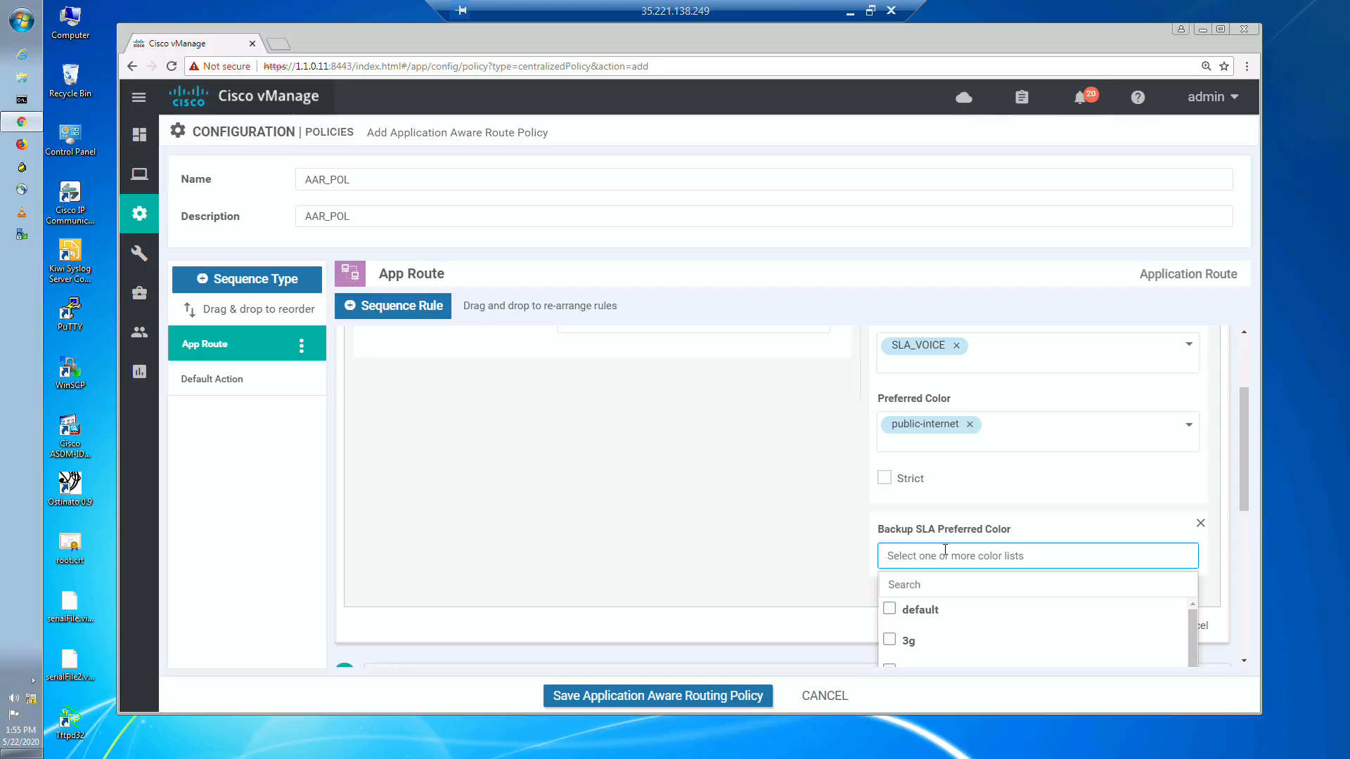
pyautogui.click(927, 584)
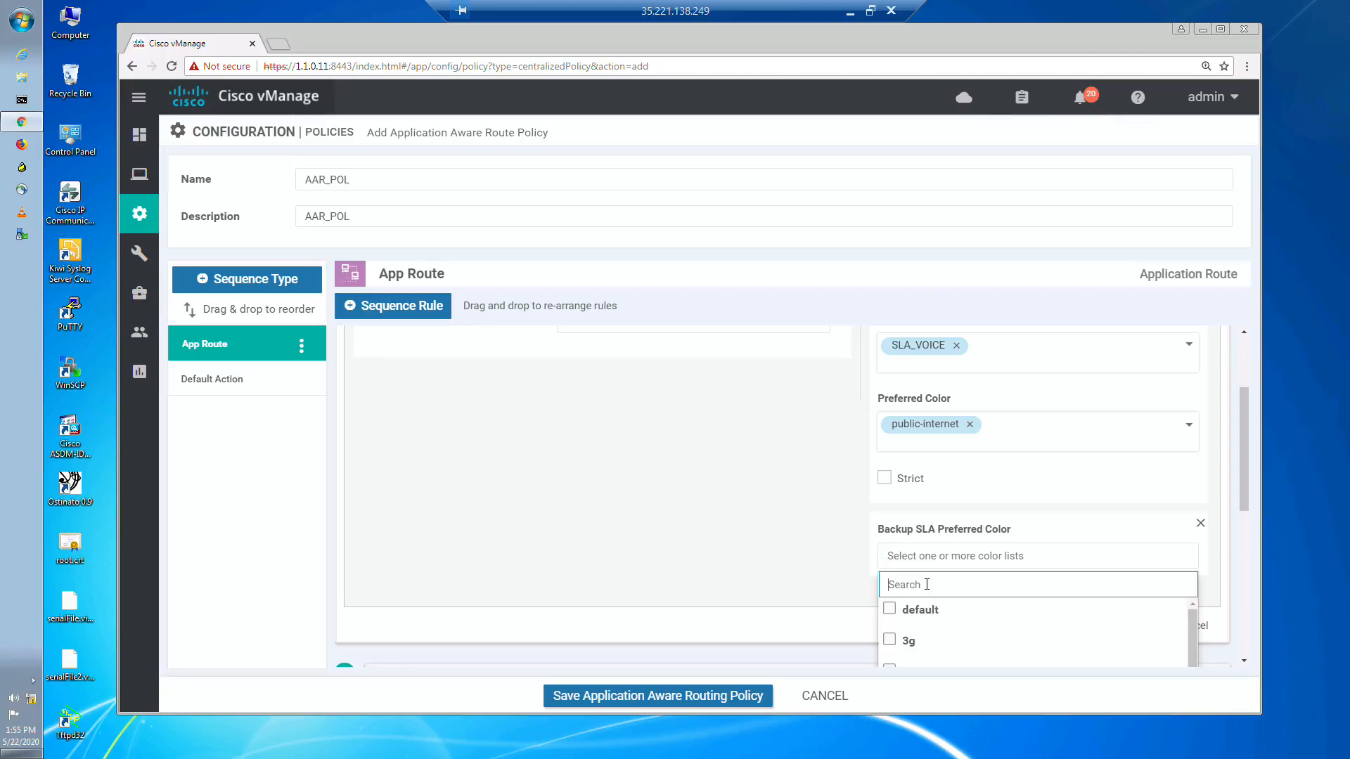
pyautogui.write('pu')
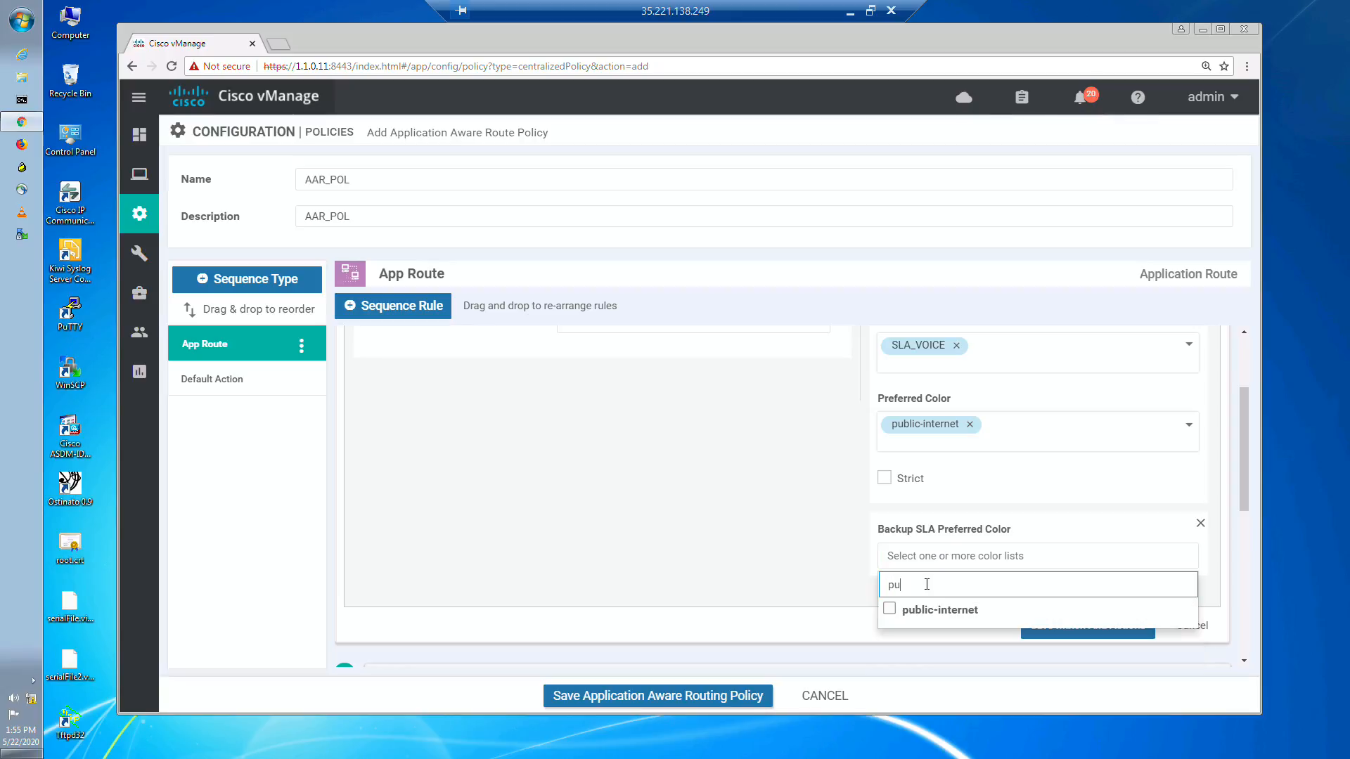
pyautogui.write('b')
pyautogui.click(888, 611)
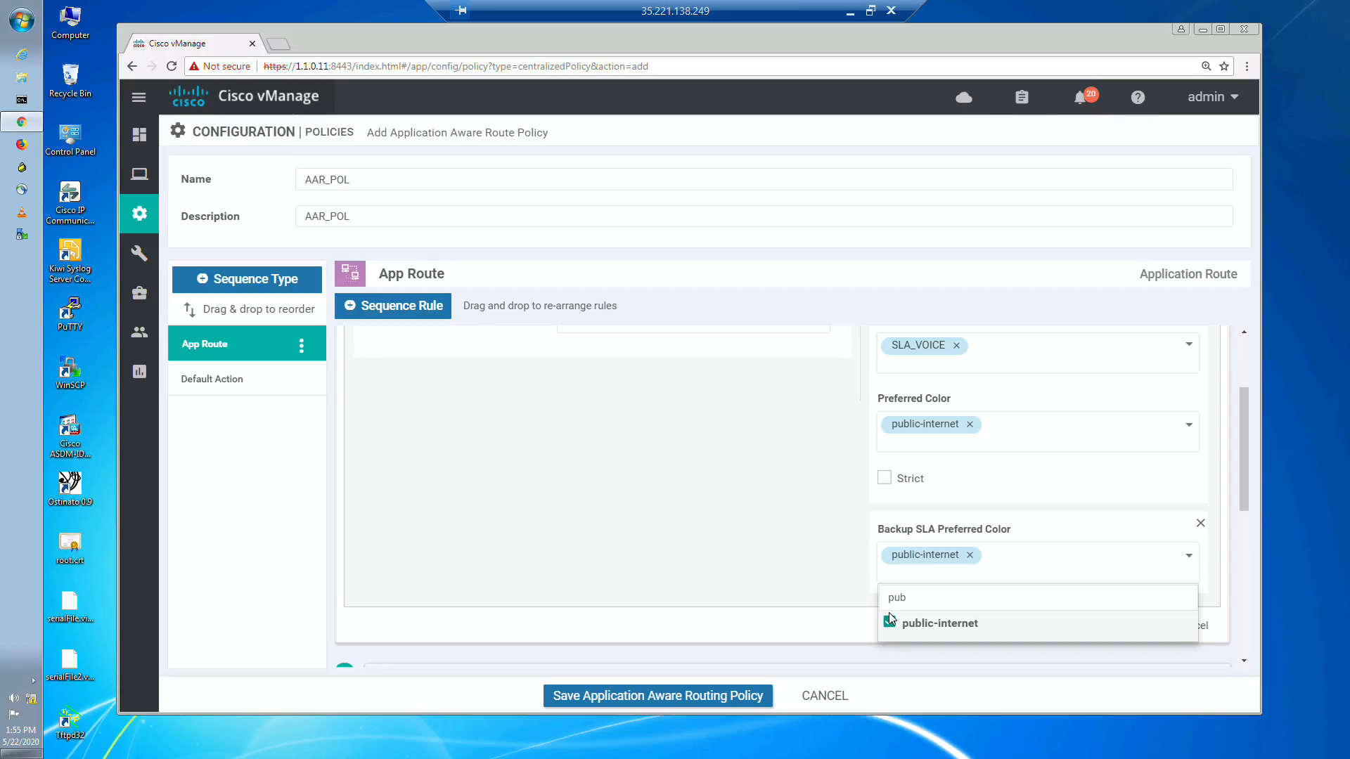
pyautogui.click(846, 606)
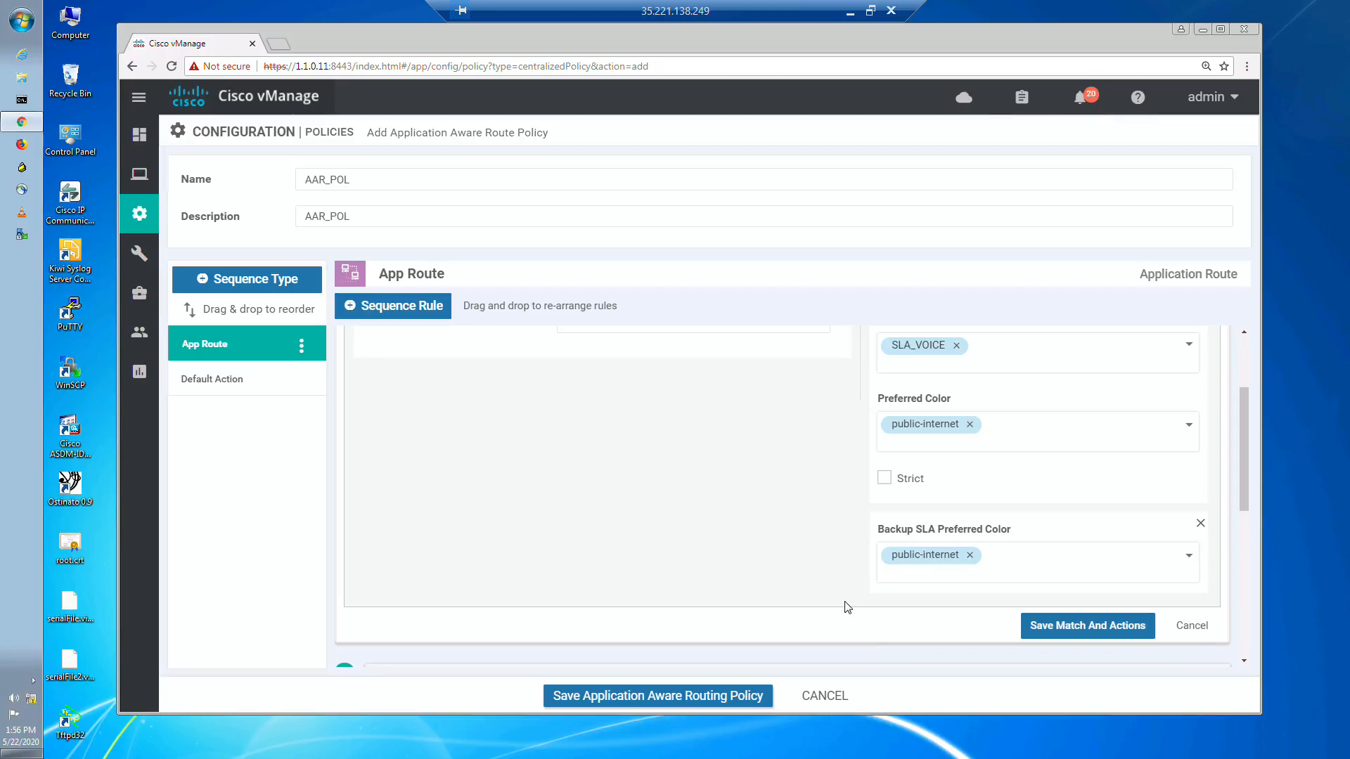
# Step: Save the DSCP 0 rule's match and actions, and save the AAR_POL application-aware routing policy
pyautogui.moveTo(1246, 507)
pyautogui.mouseDown()
pyautogui.moveTo(1241, 545)
pyautogui.moveTo(1258, 450)
pyautogui.moveTo(1258, 489)
pyautogui.mouseUp()
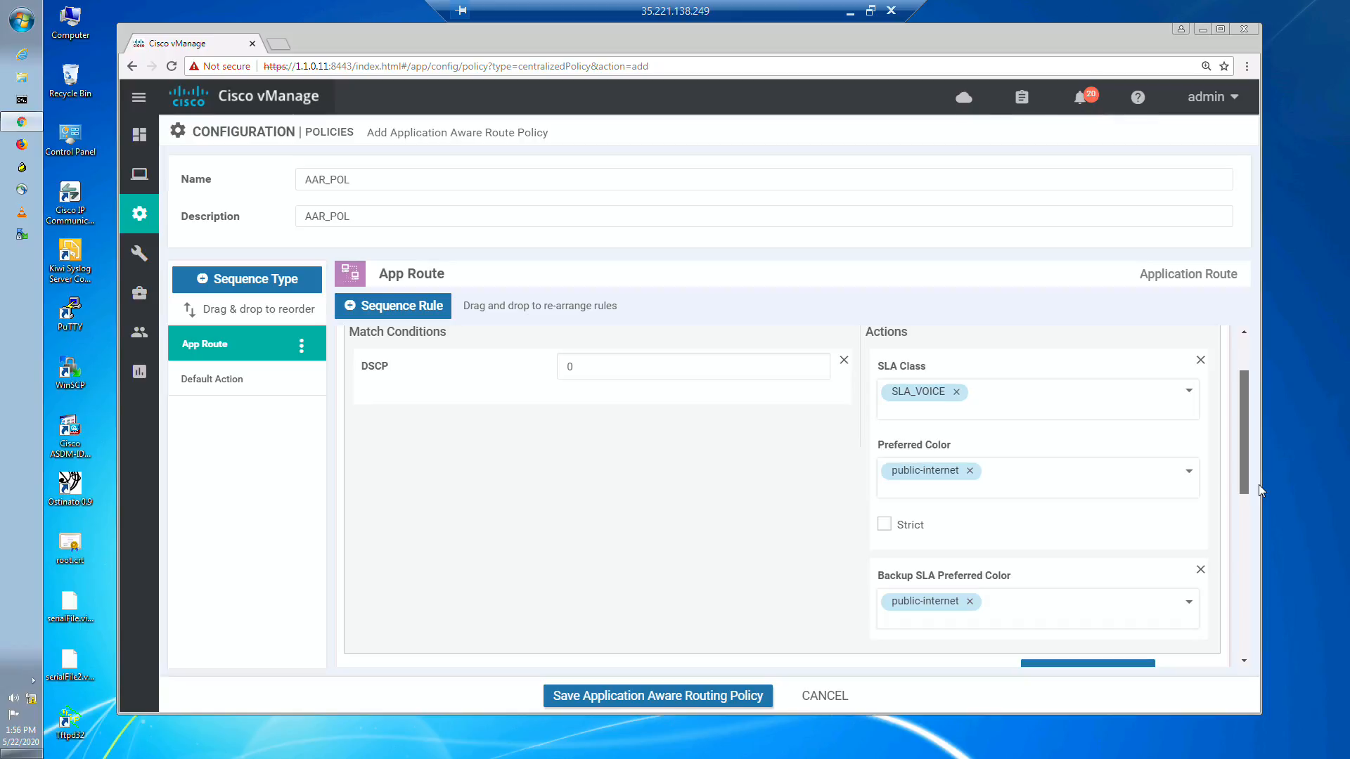
pyautogui.scroll(-1, 951, 646)
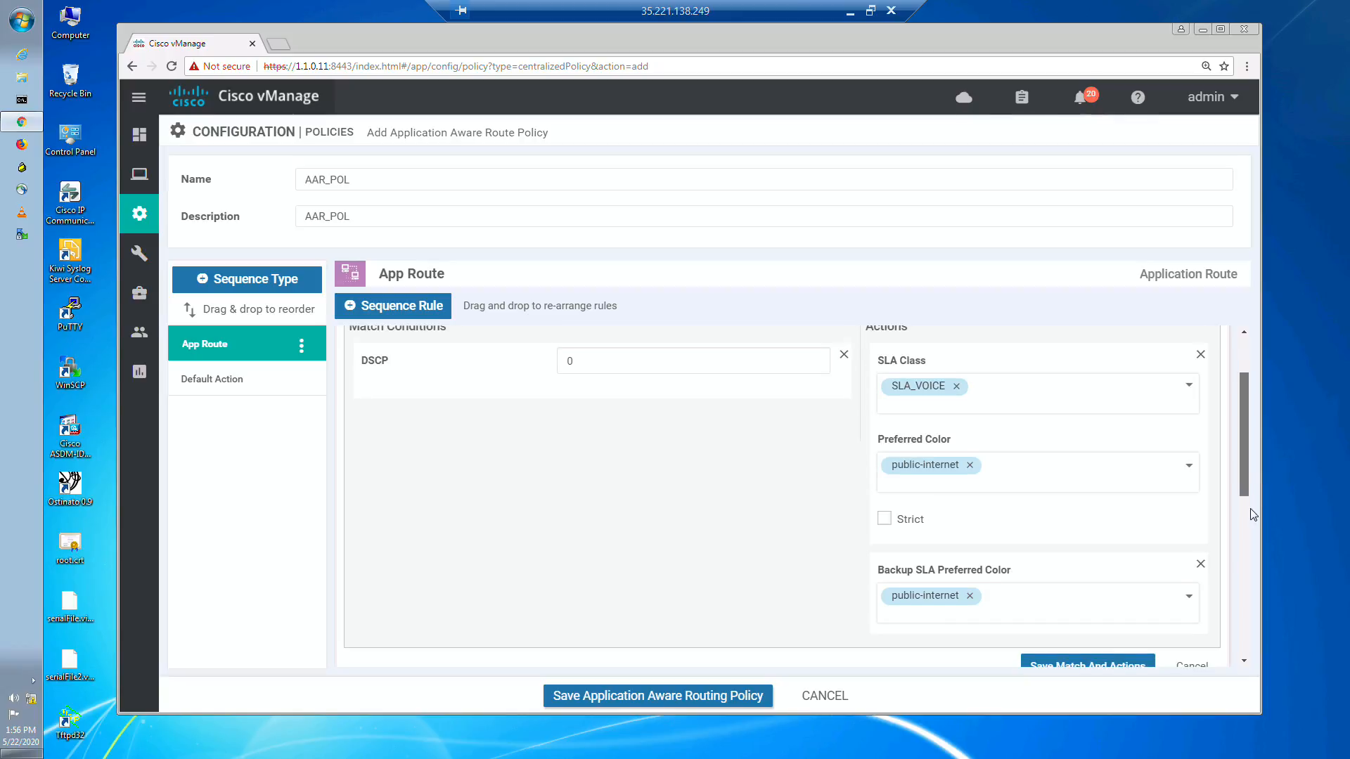
pyautogui.click(1038, 606)
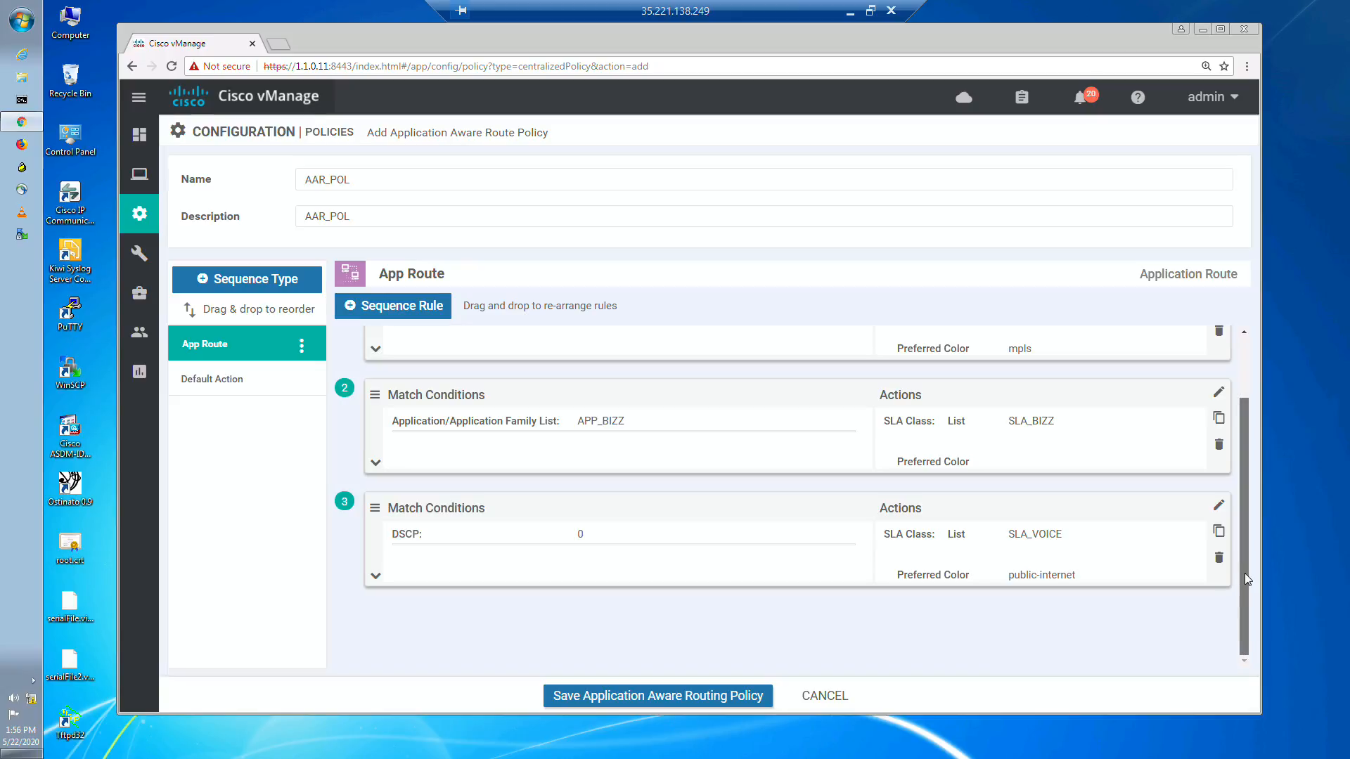
pyautogui.scroll(1, 1243, 537)
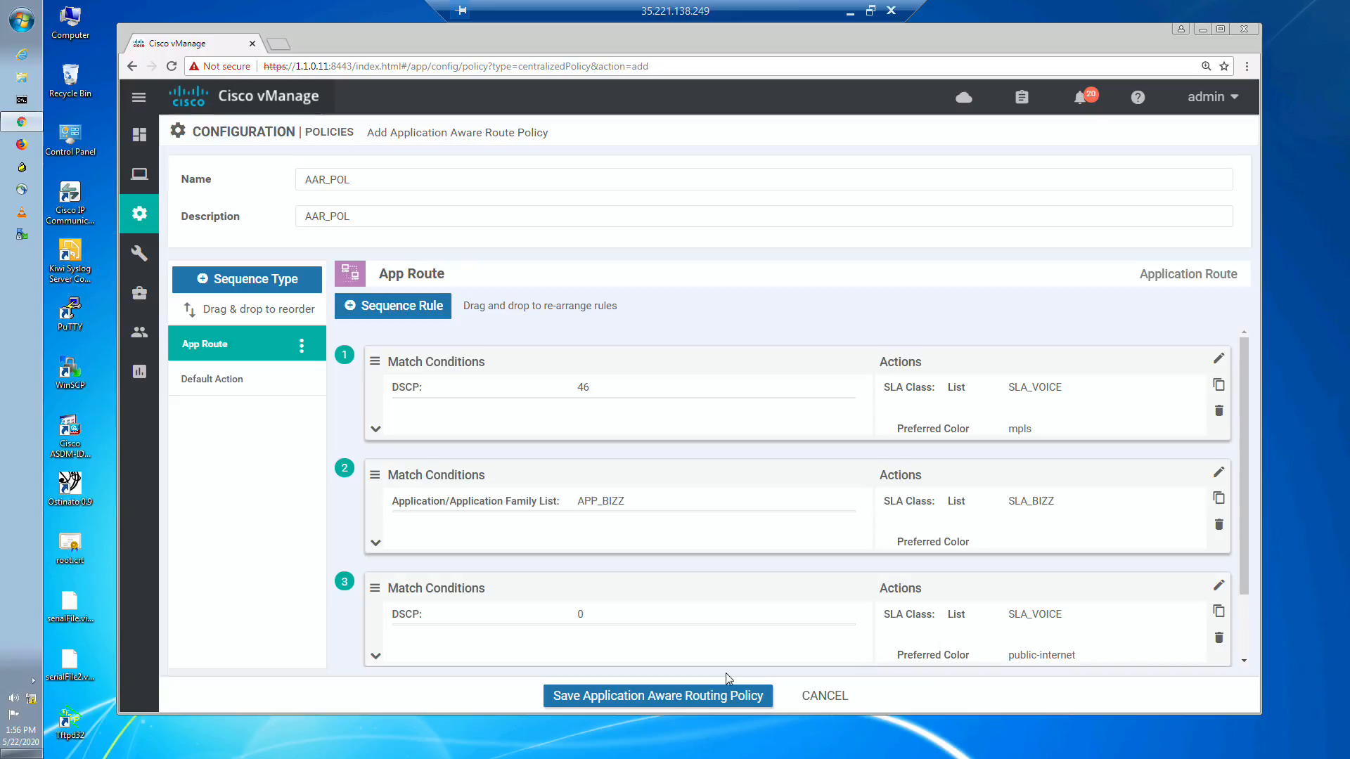
pyautogui.click(671, 705)
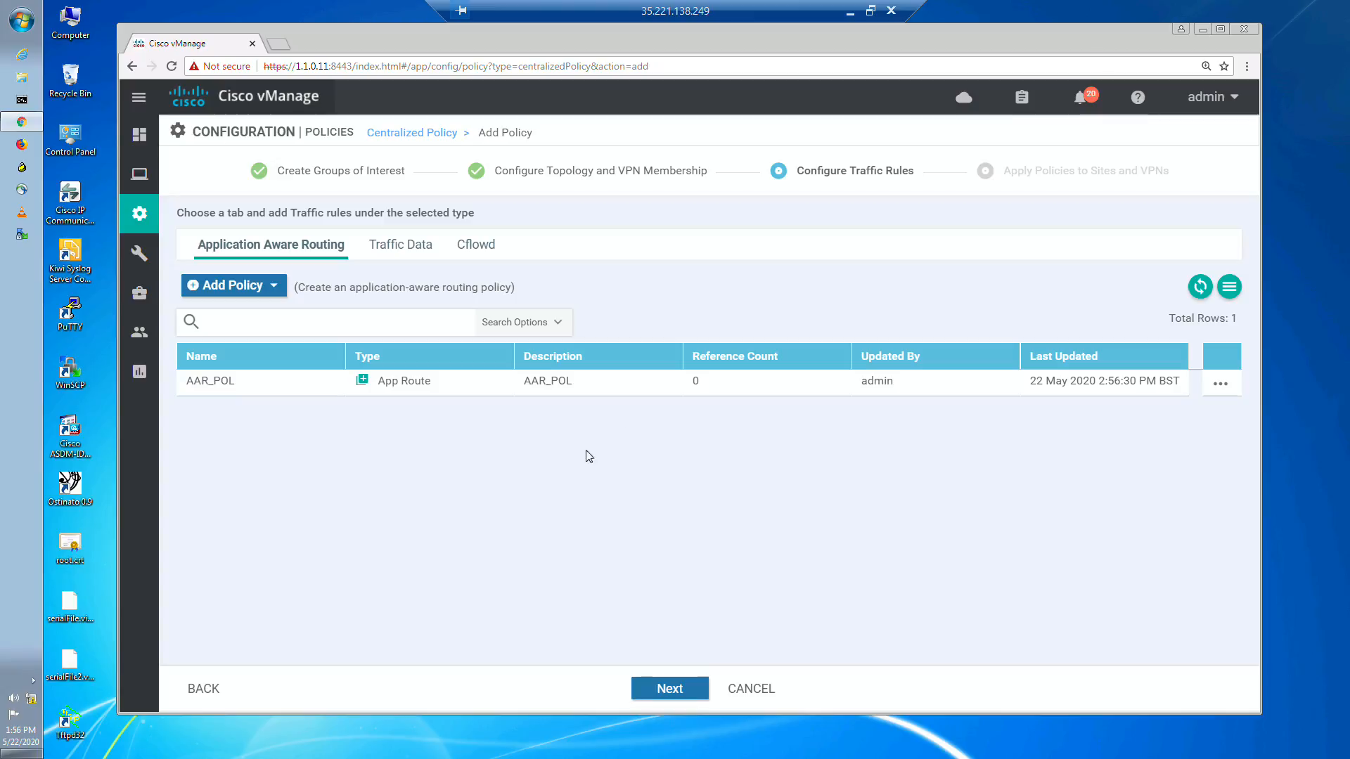
# Step: Proceed to applying policies to sites and VPNs and assign AAR_POL to site list SITE_ALL and VPN list VPN_10
pyautogui.click(663, 693)
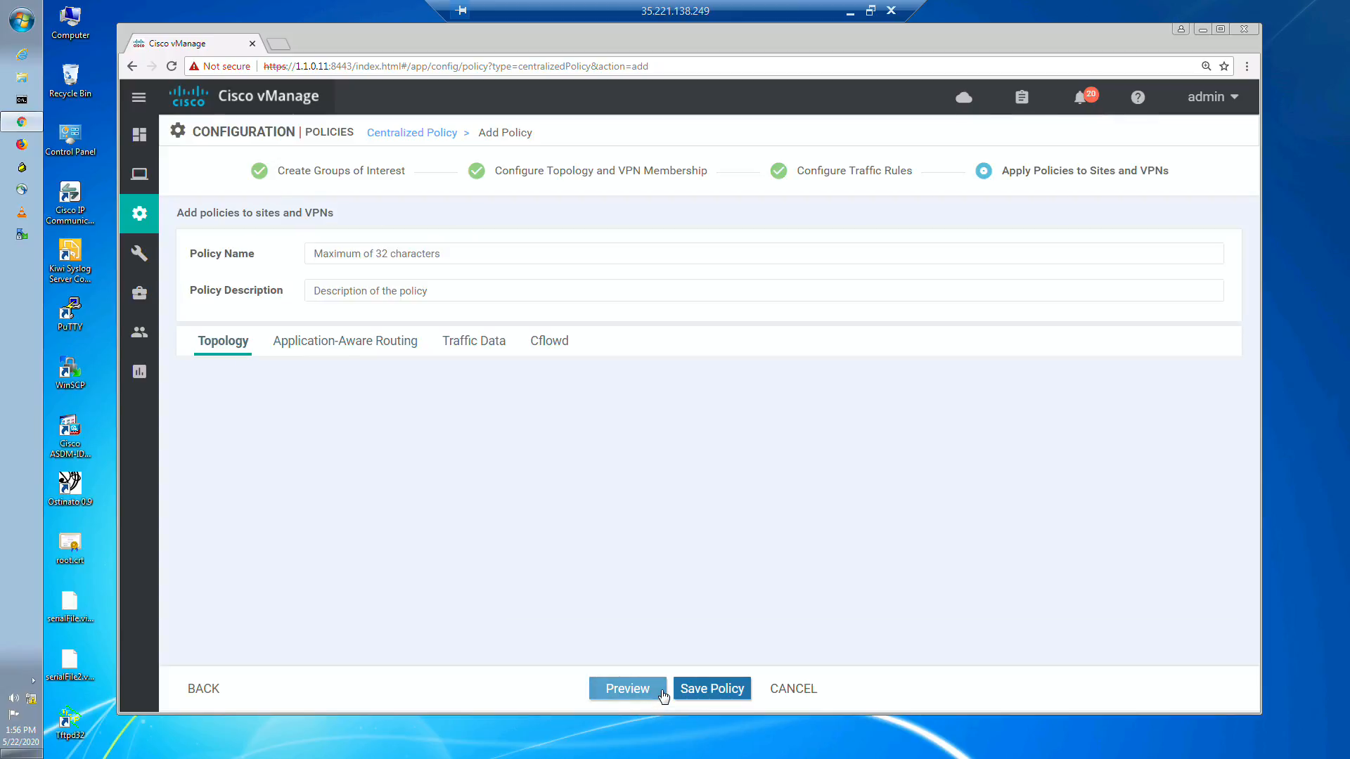
pyautogui.click(346, 343)
pyautogui.click(339, 426)
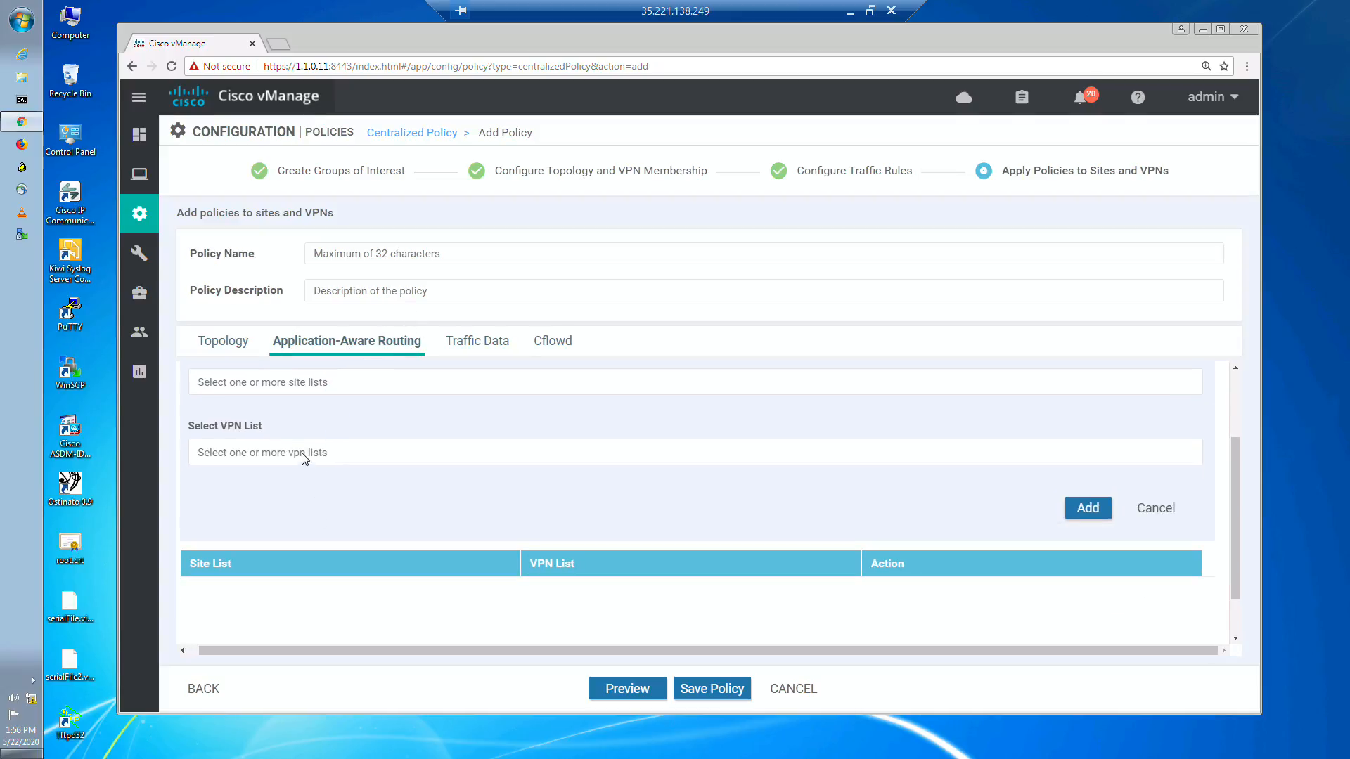
pyautogui.click(299, 380)
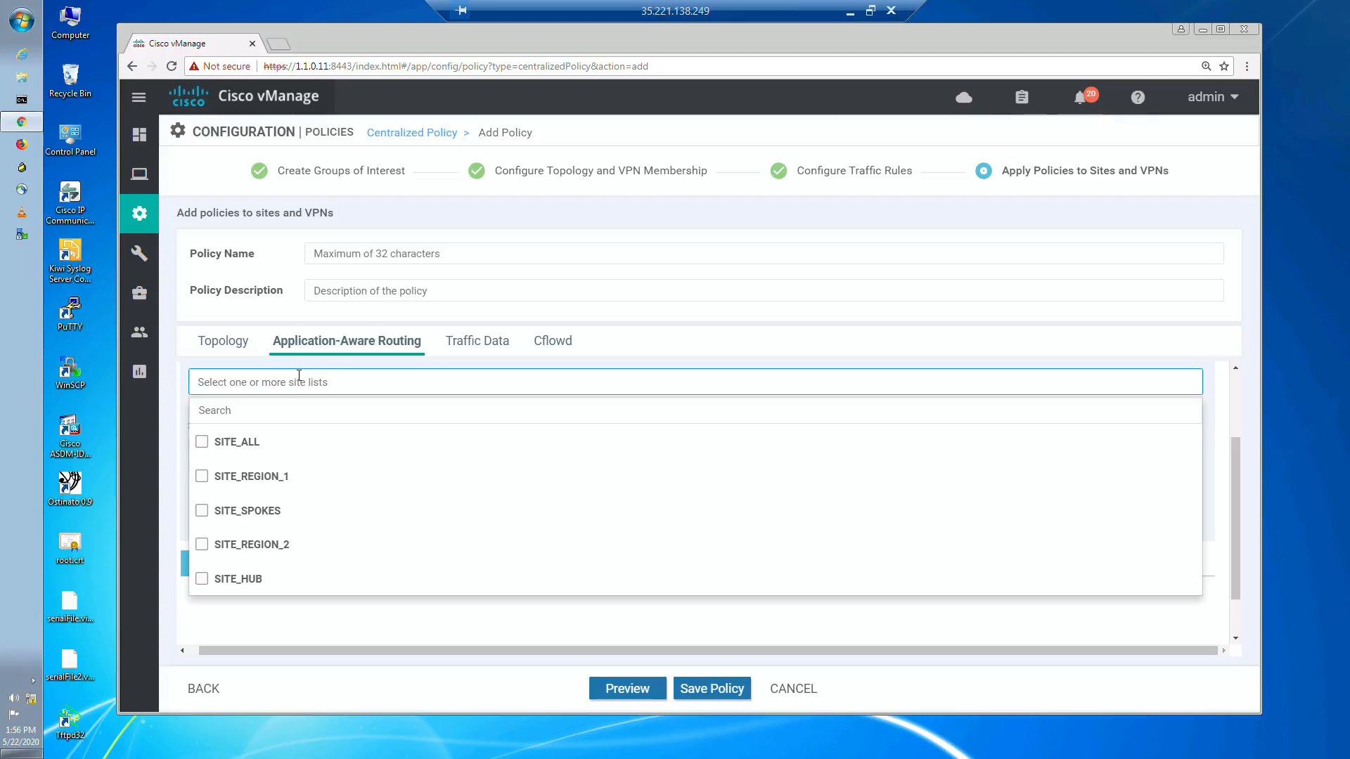
pyautogui.click(204, 443)
pyautogui.click(371, 382)
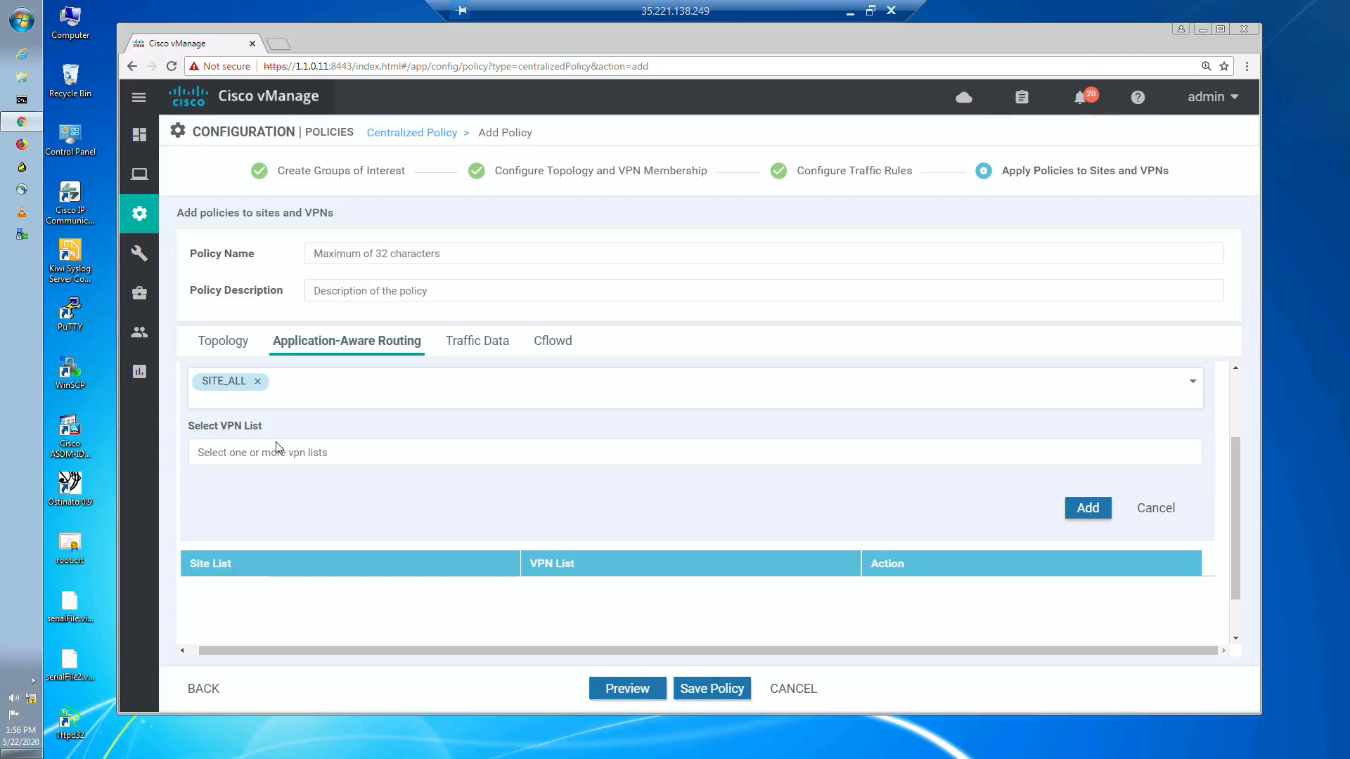
pyautogui.click(296, 450)
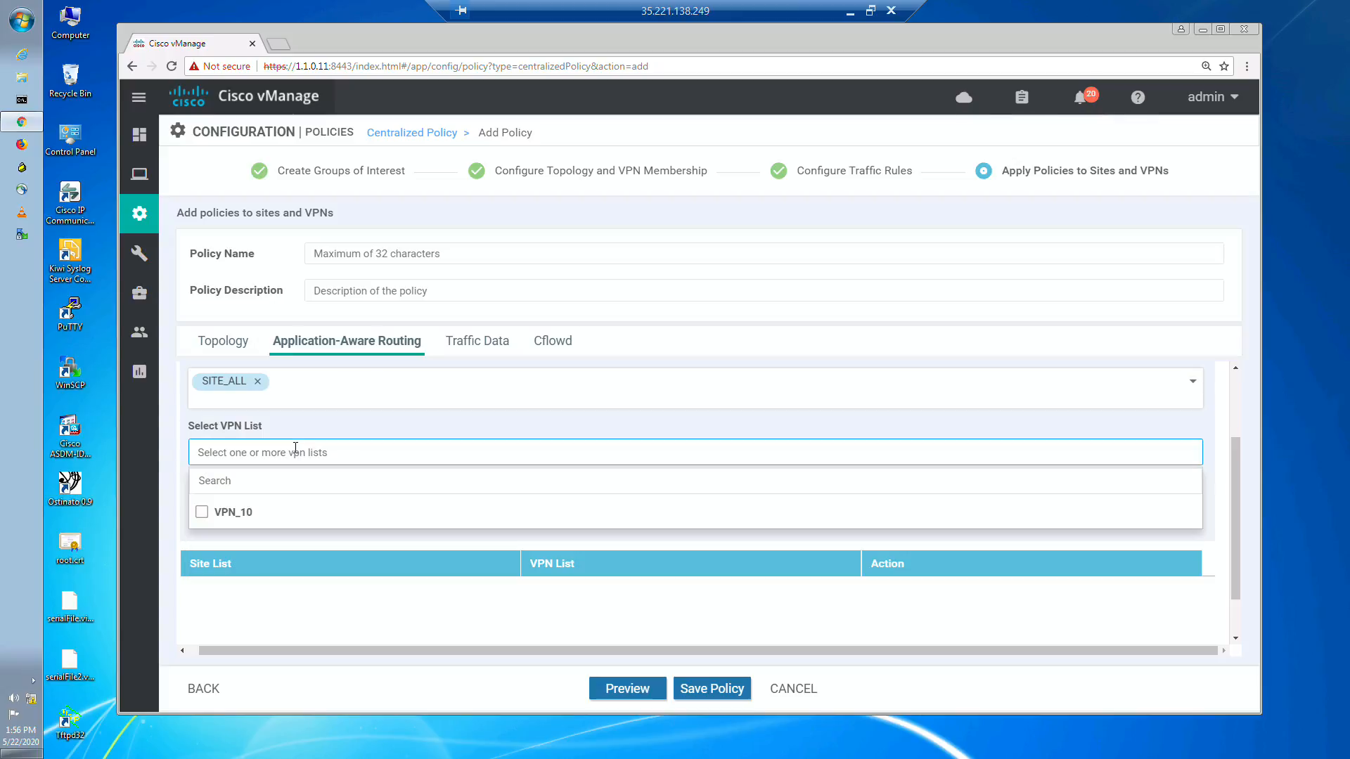
pyautogui.click(202, 513)
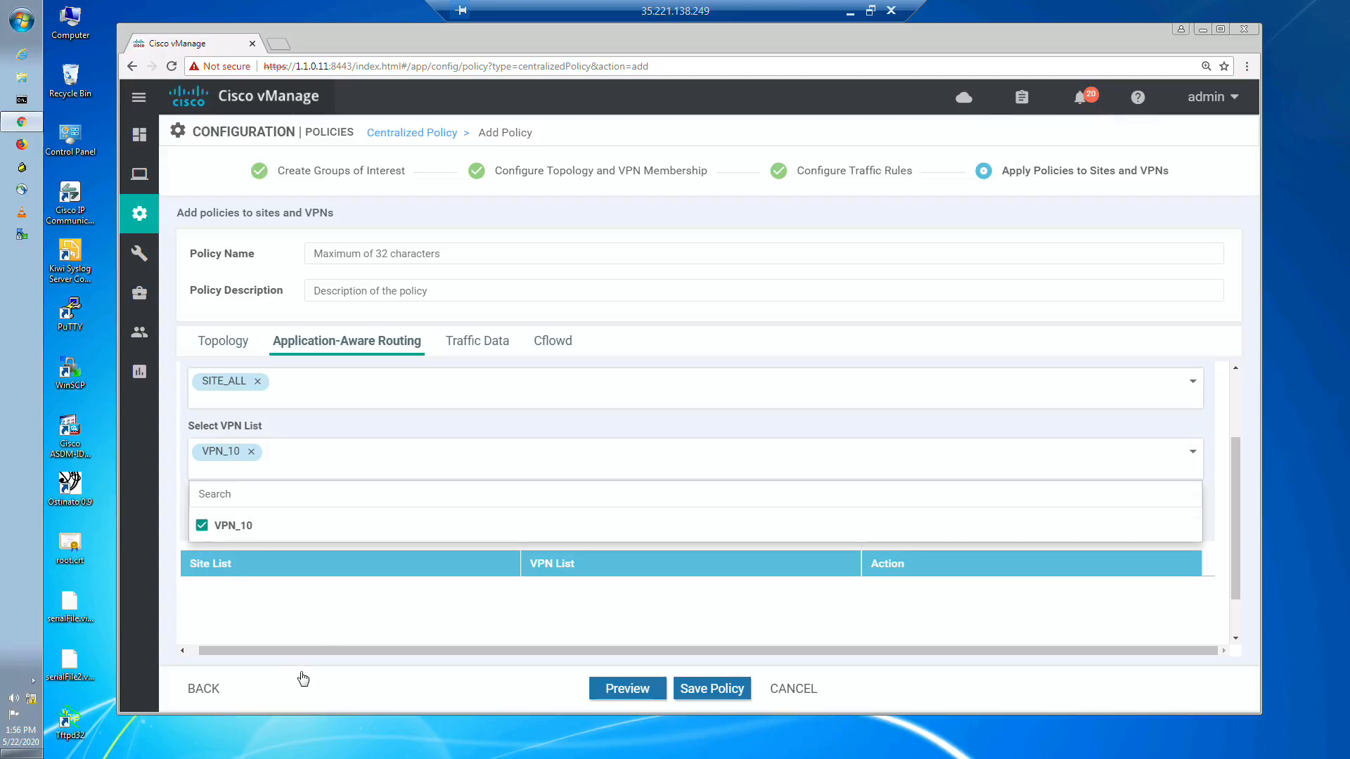
pyautogui.click(321, 637)
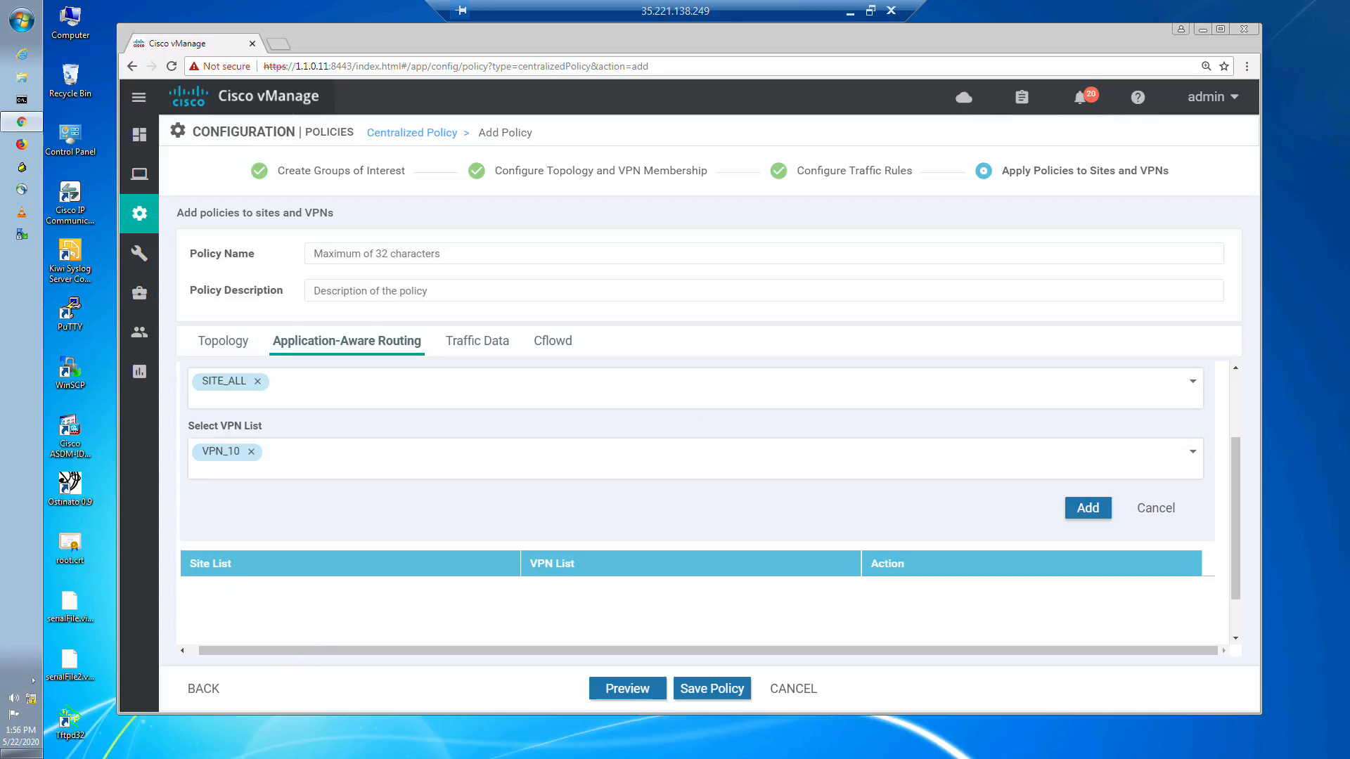
pyautogui.click(1082, 507)
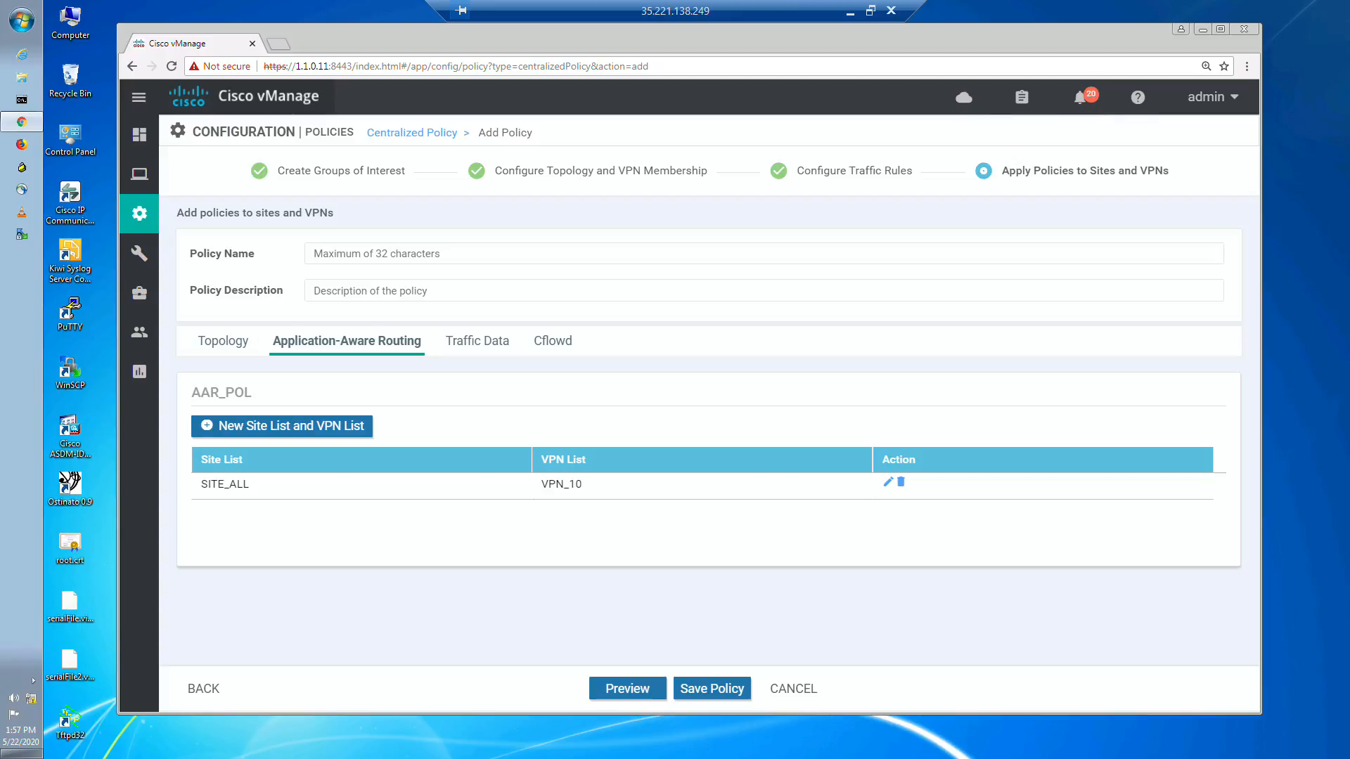
# Step: Enter AAR_POL as both the name and description of the centralized policy and save it
pyautogui.click(704, 692)
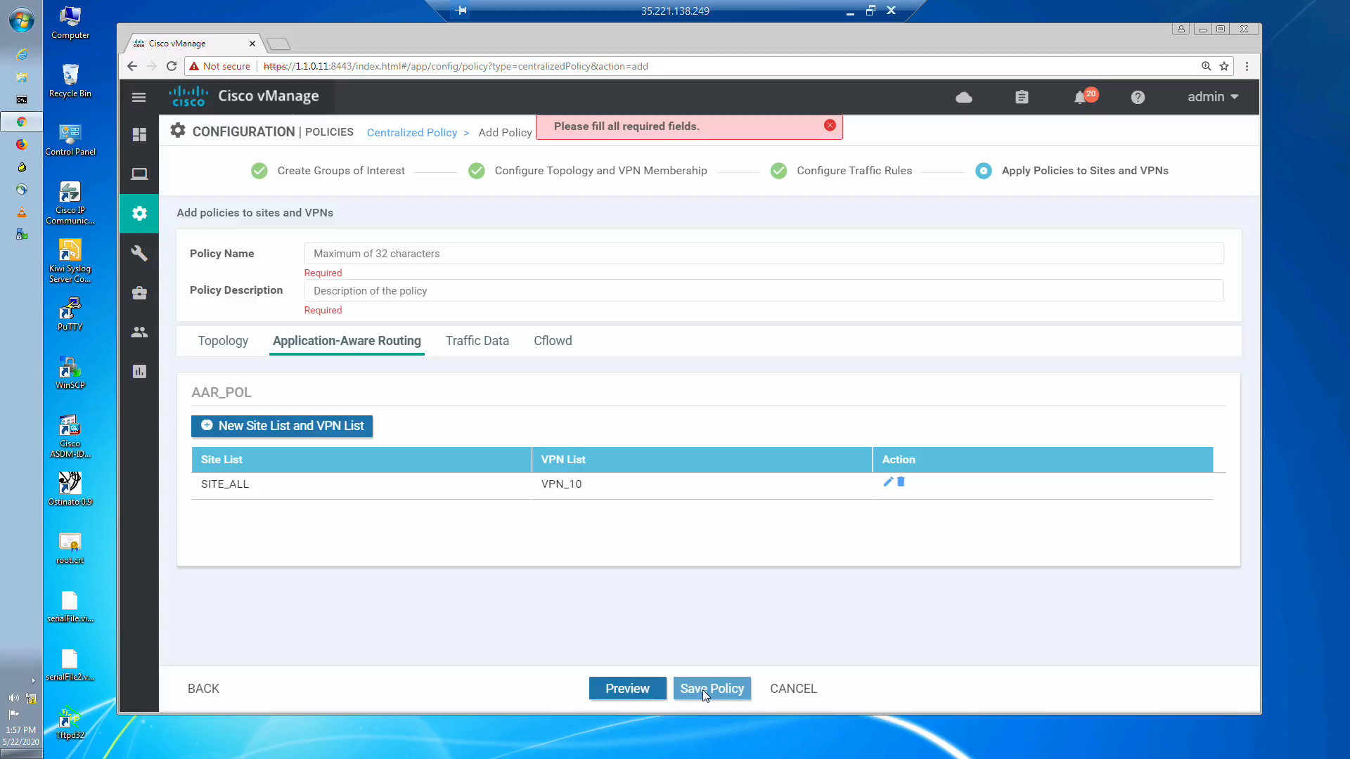
pyautogui.click(370, 253)
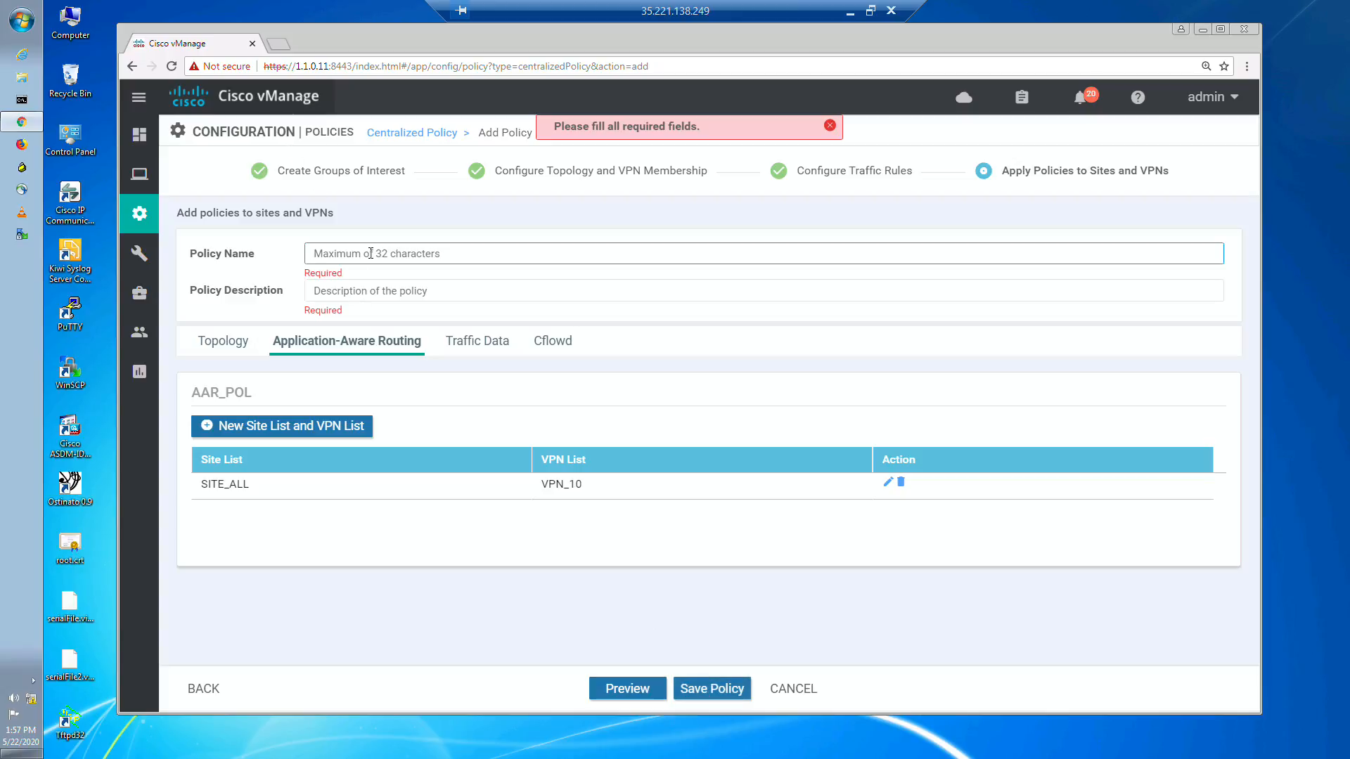
pyautogui.write('AAR_POL')
pyautogui.doubleClick(340, 251)
pyautogui.hotkey('ctrl', 'c')
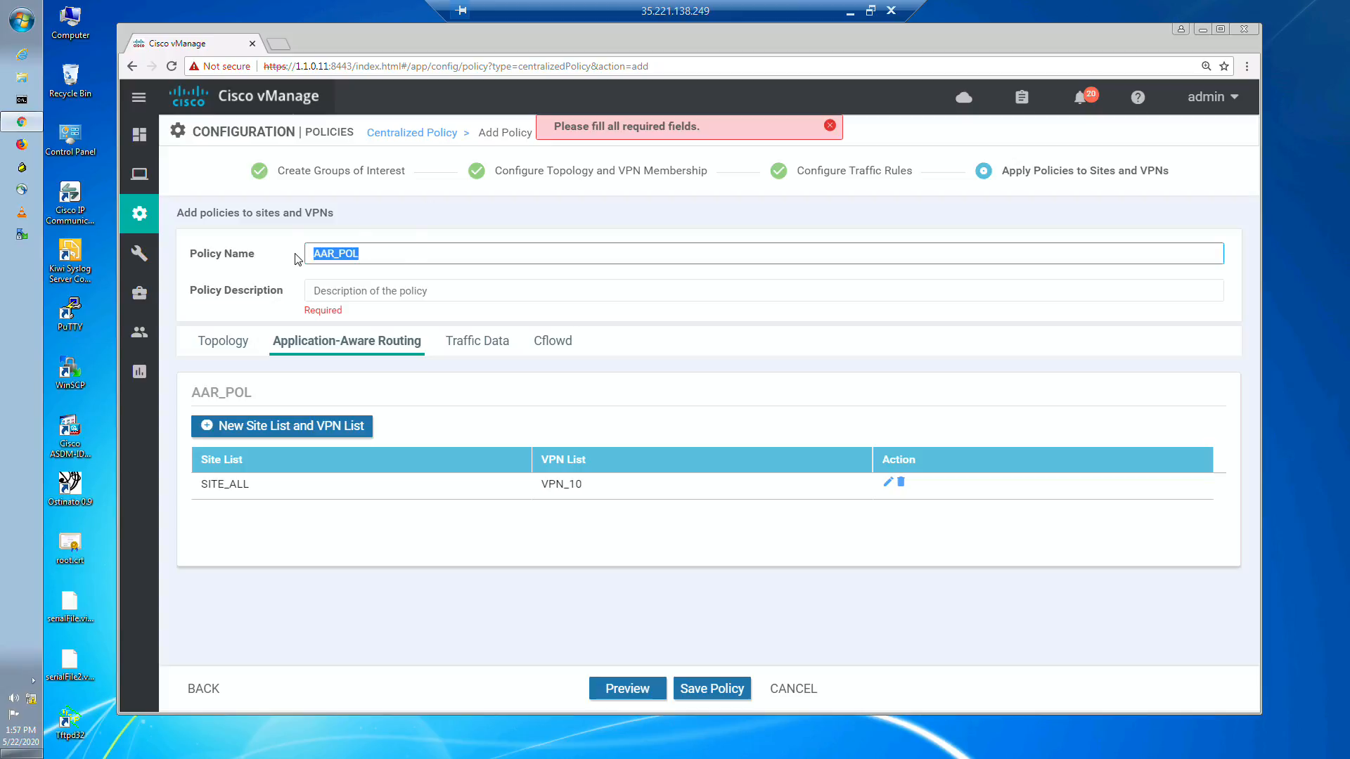
pyautogui.click(359, 293)
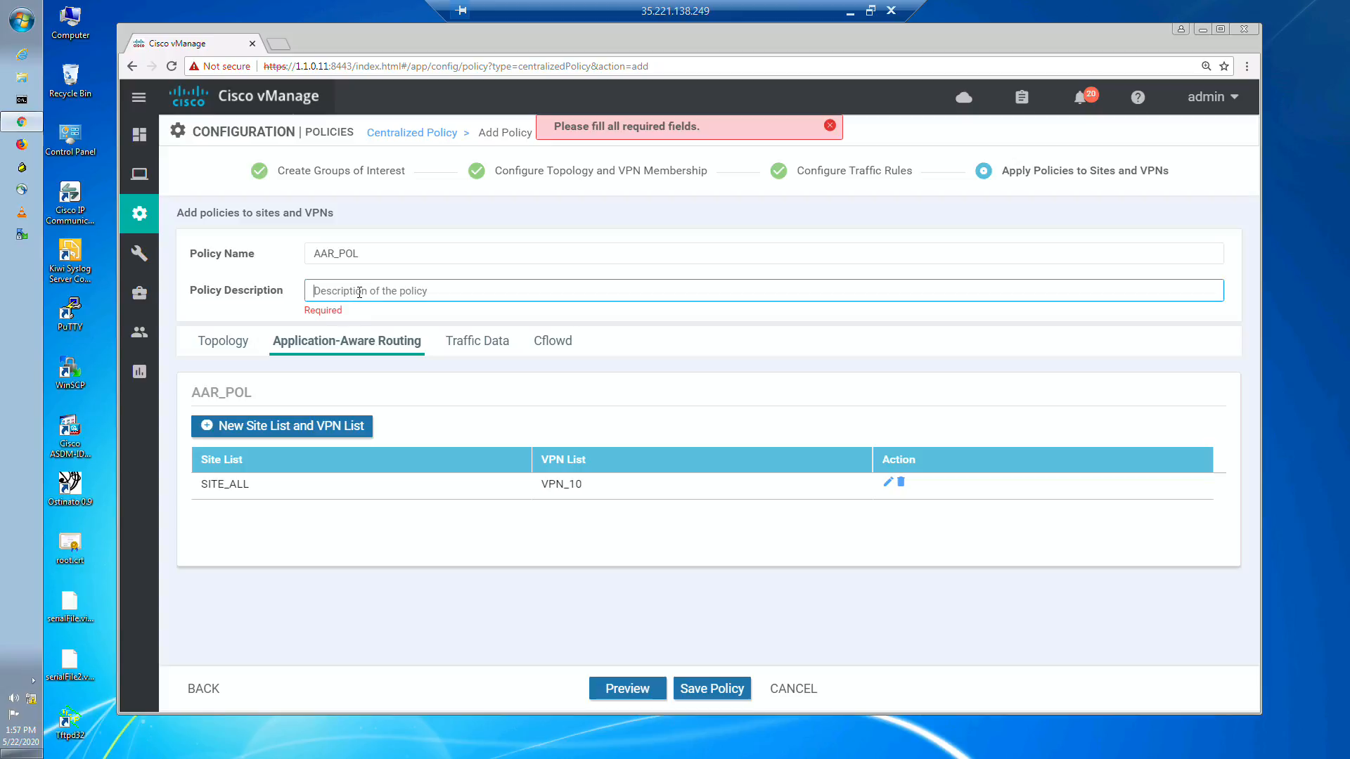
pyautogui.hotkey('ctrl', 'v')
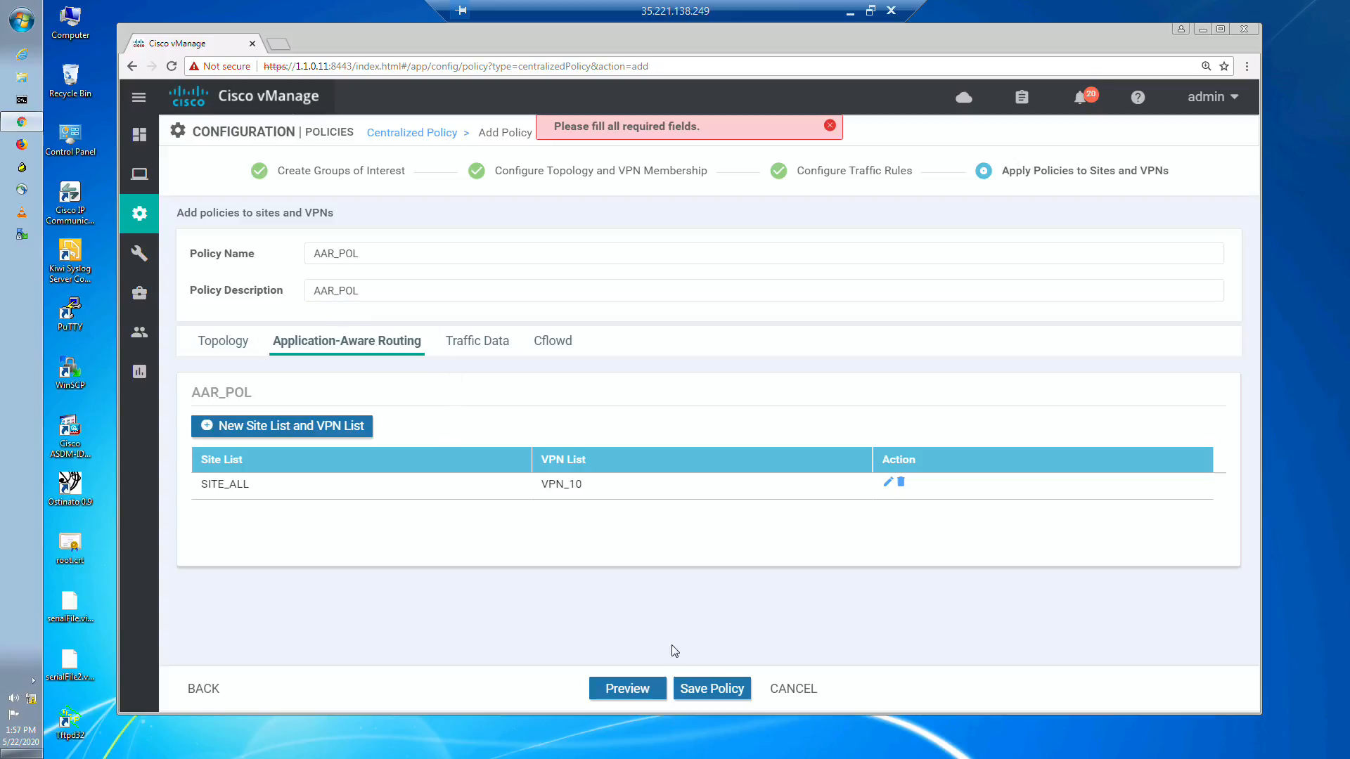
pyautogui.click(711, 688)
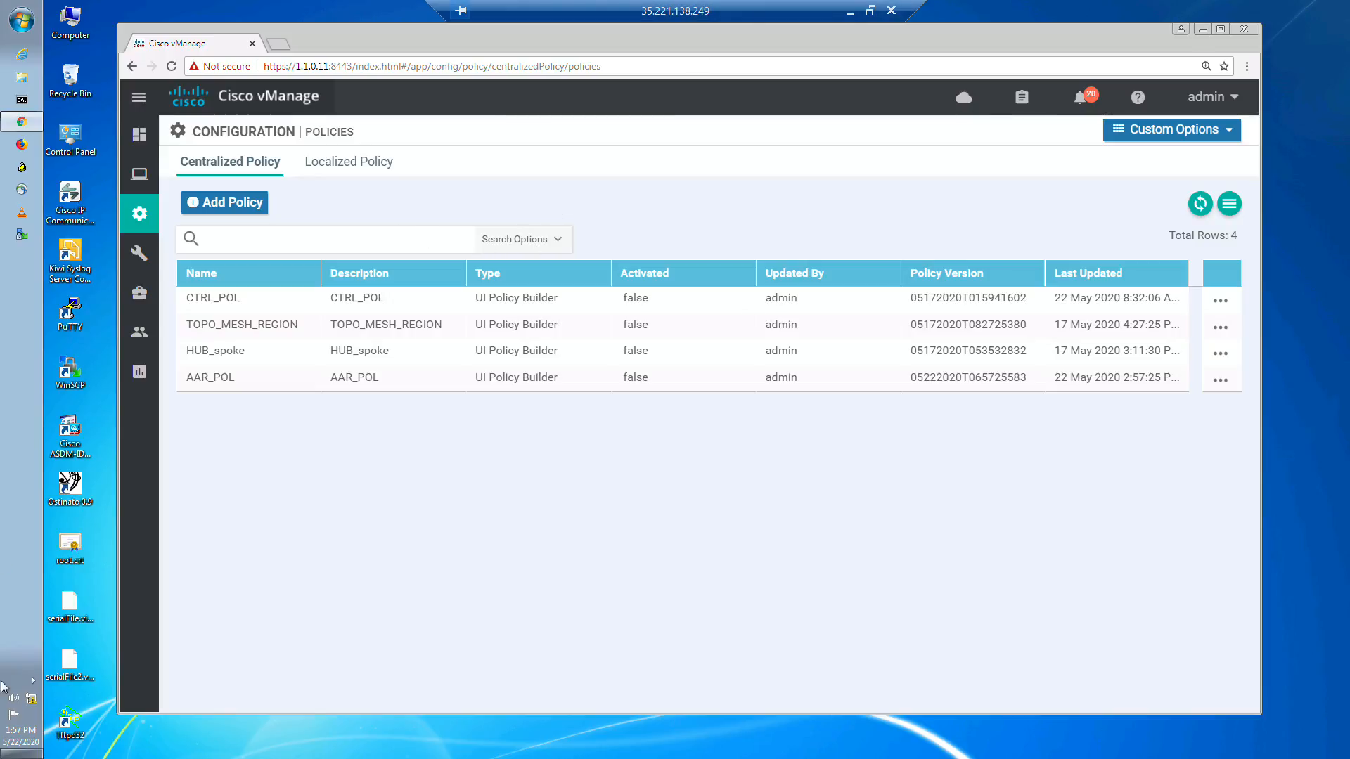
# Step: Activate the centralized policy AAR_POL on the reachable vSmart
pyautogui.click(1220, 380)
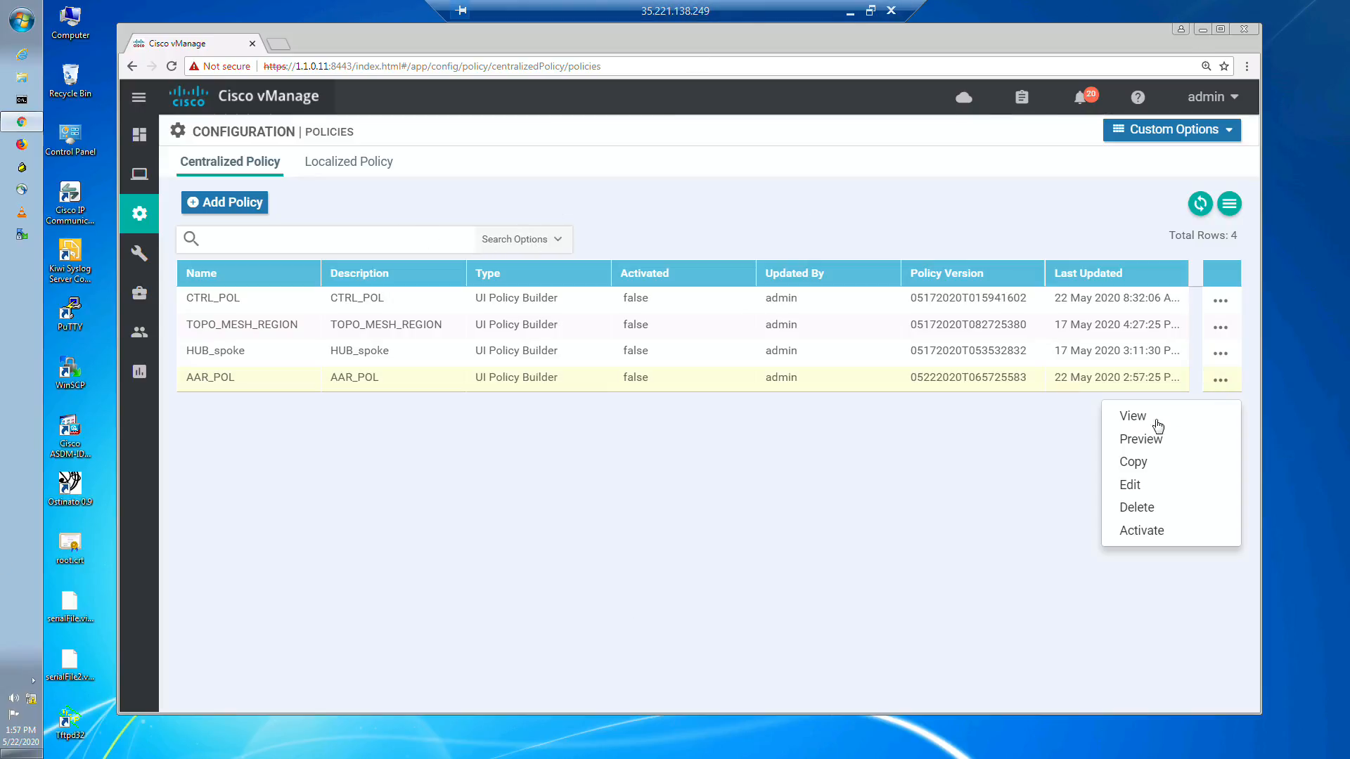
pyautogui.click(1142, 532)
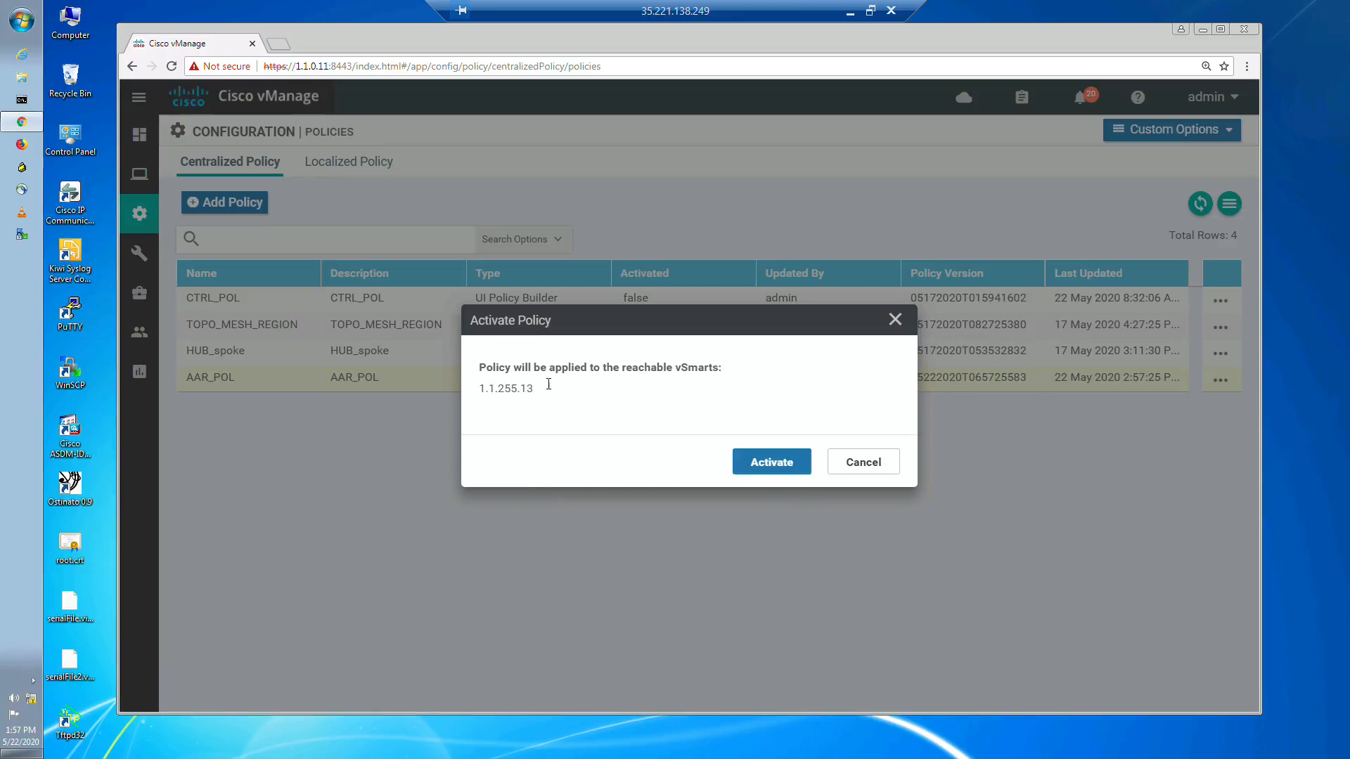
pyautogui.click(750, 466)
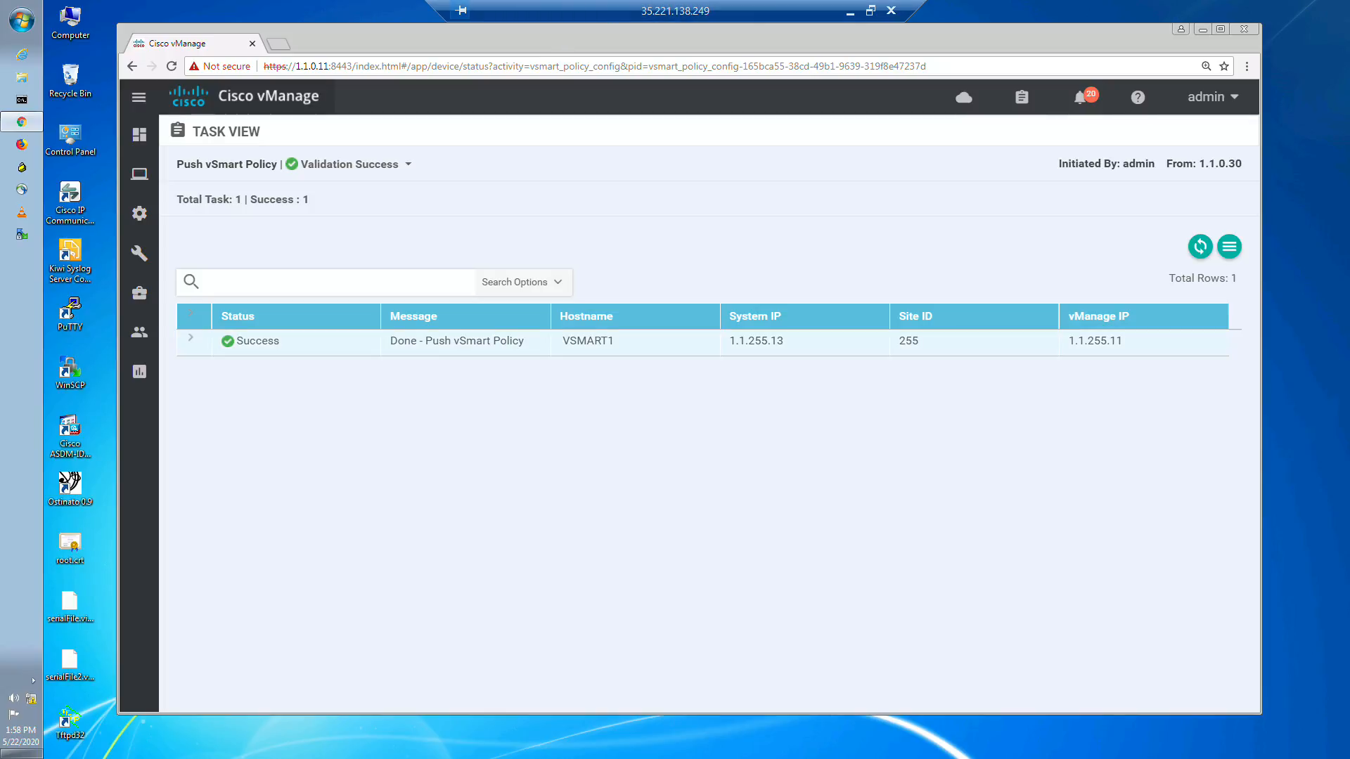
# Step: Switch to SecureCRT, reconnect the BR1-1 session, and log in with the account's username and password
pyautogui.click(849, 17)
pyautogui.click(671, 741)
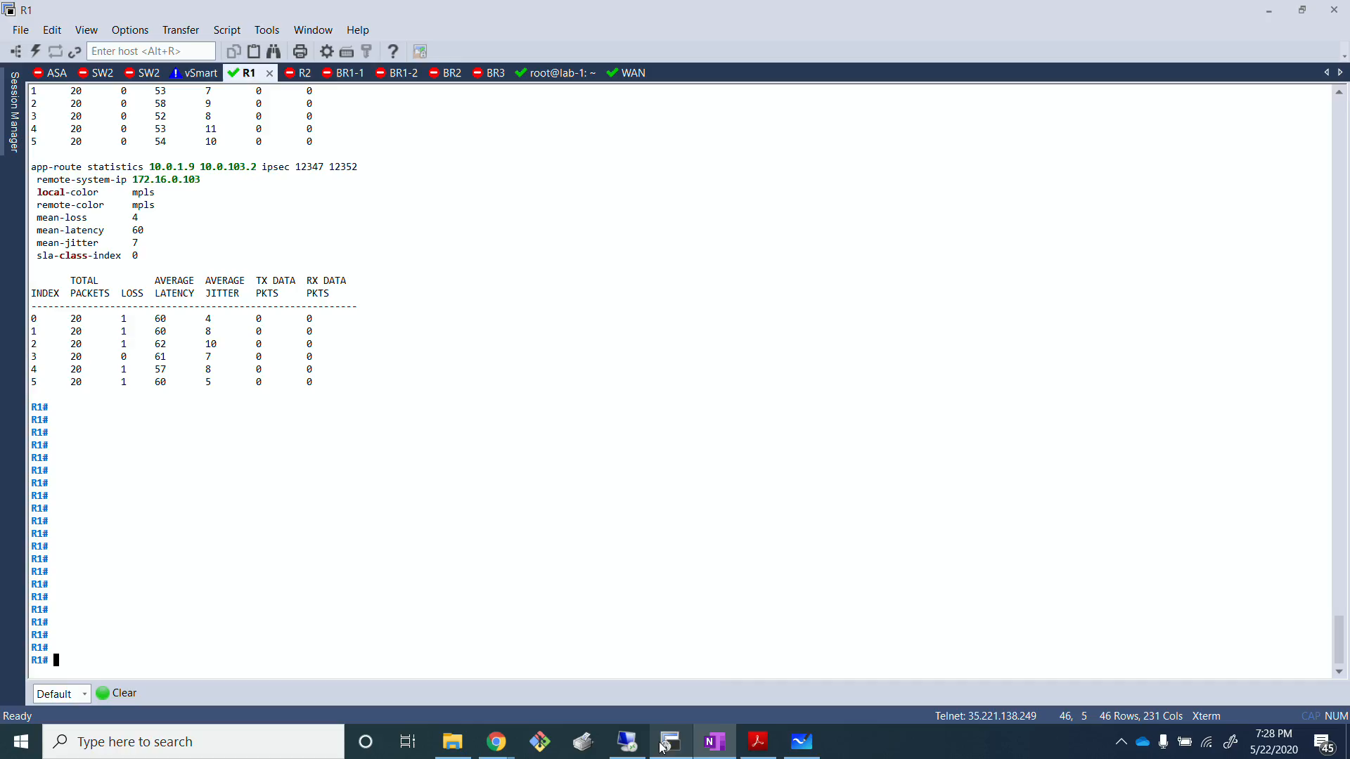
pyautogui.click(358, 74)
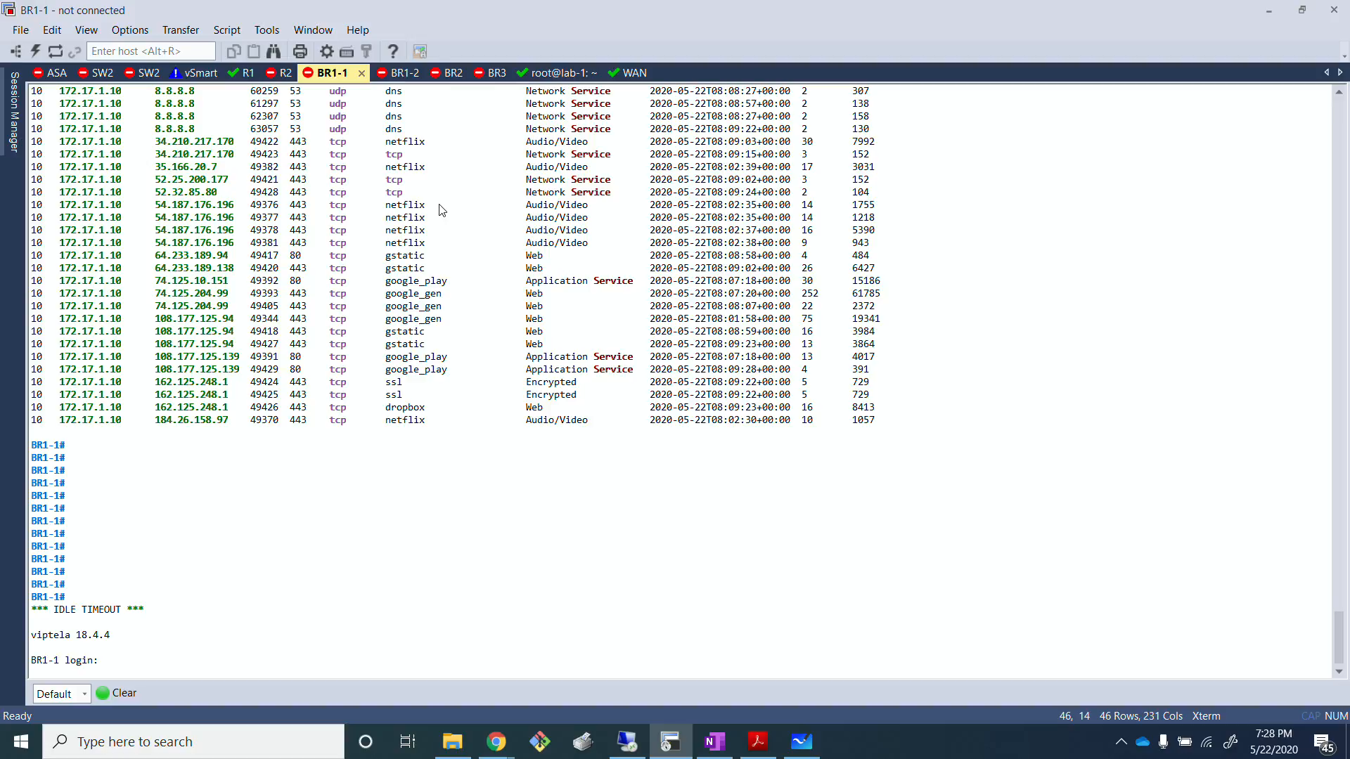
pyautogui.press('Return')
pyautogui.write('adm')
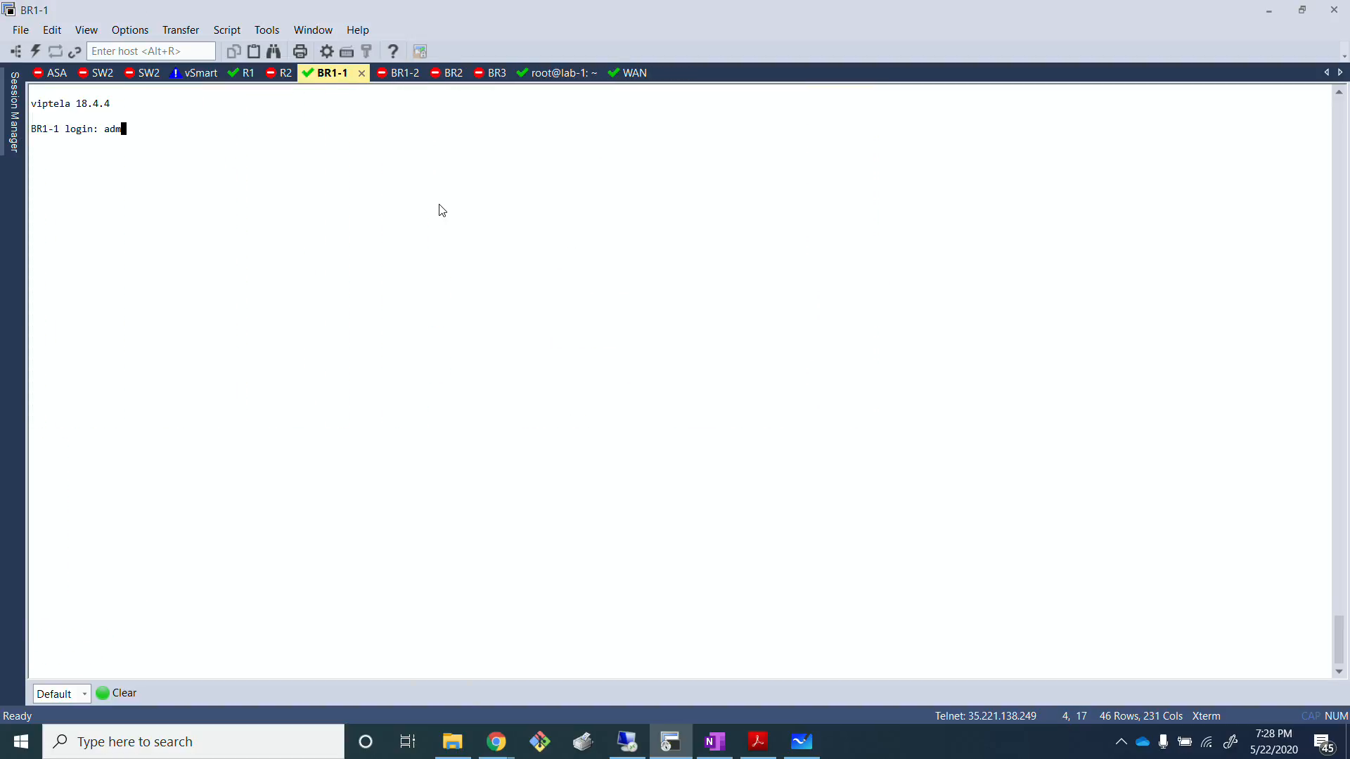
pyautogui.write('in')
pyautogui.press('Return')
pyautogui.write('admin')
pyautogui.press('Return')
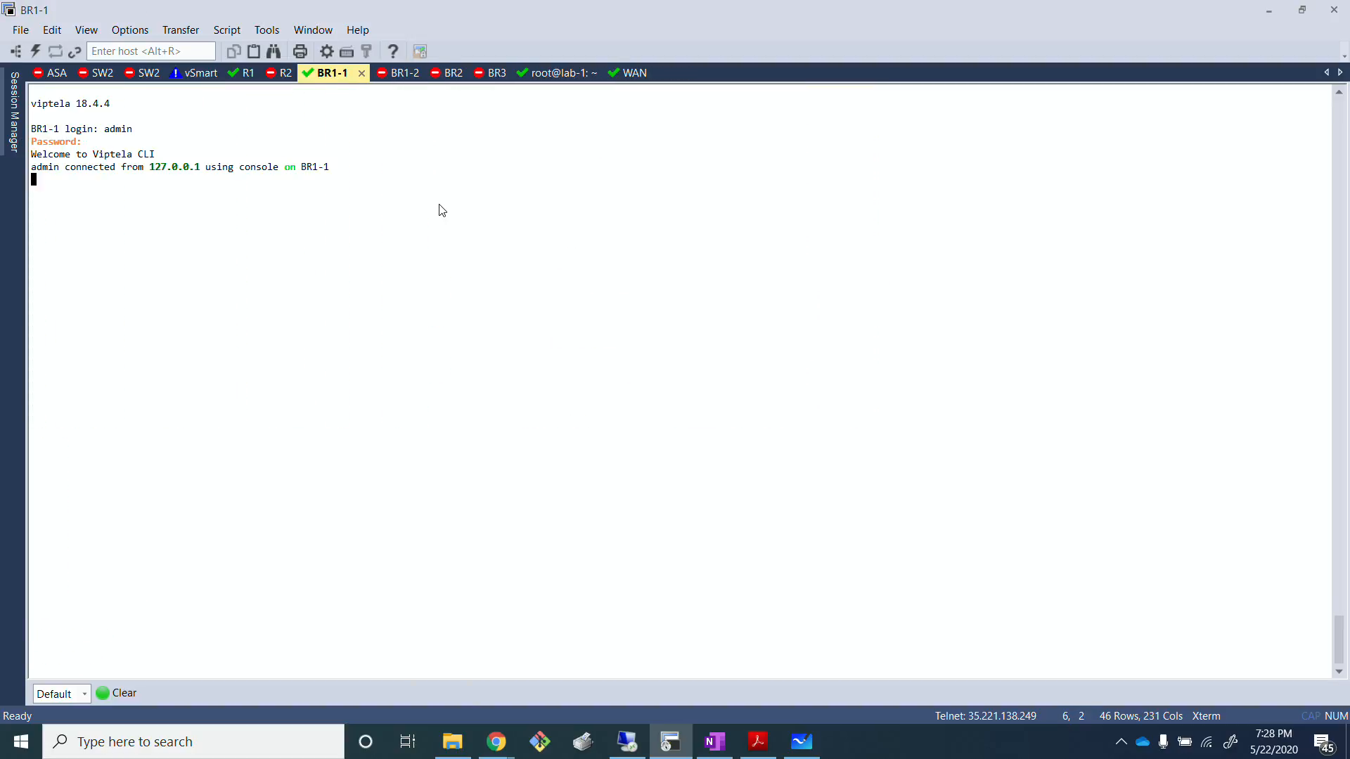
# Step: Display the policy received from vSmart on BR1-1 with the command "show policy from-vsmart"
pyautogui.write('sho wpol')
pyautogui.press('Return')
pyautogui.press('BackSpace')
pyautogui.press('BackSpace')
pyautogui.press('BackSpace')
pyautogui.press('BackSpace')
pyautogui.press('BackSpace')
pyautogui.write('w')
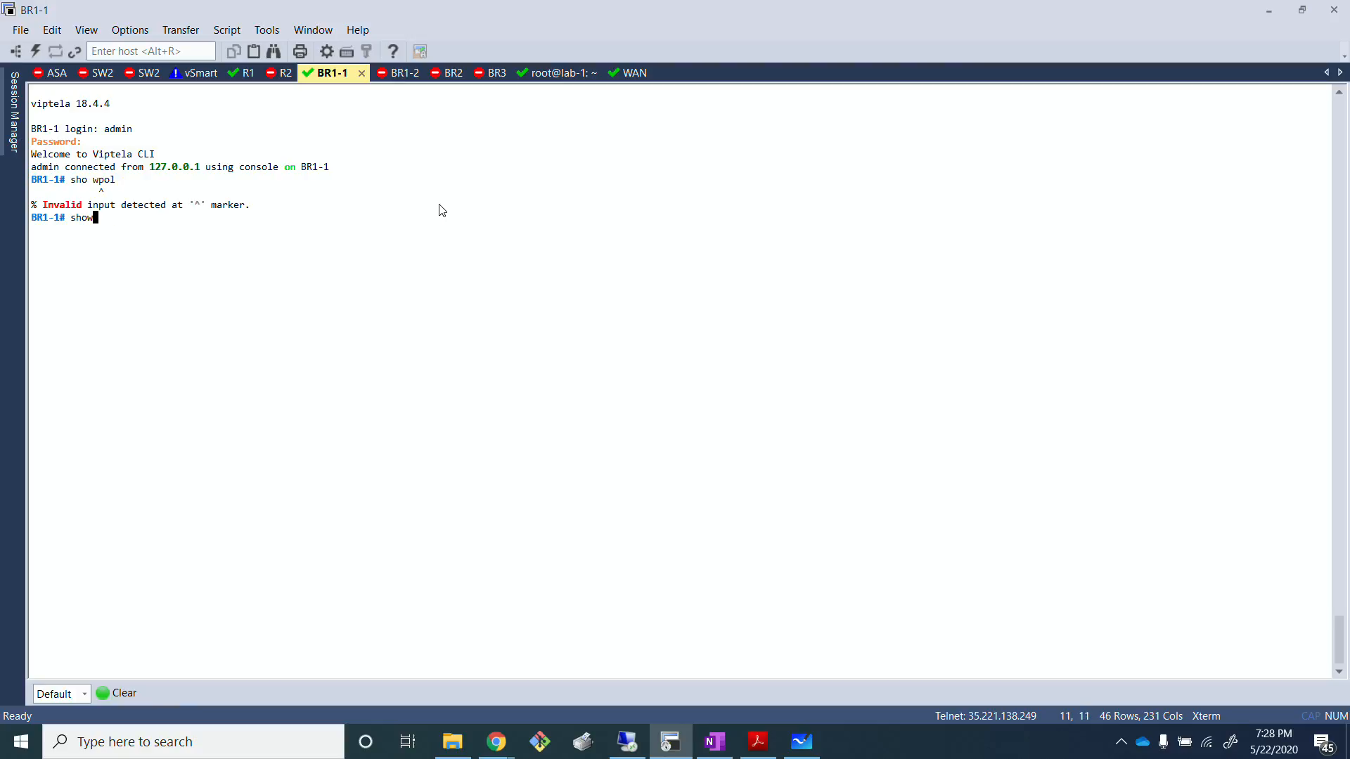
pyautogui.write(' policy fro')
pyautogui.press('Tab')
pyautogui.press('Return')
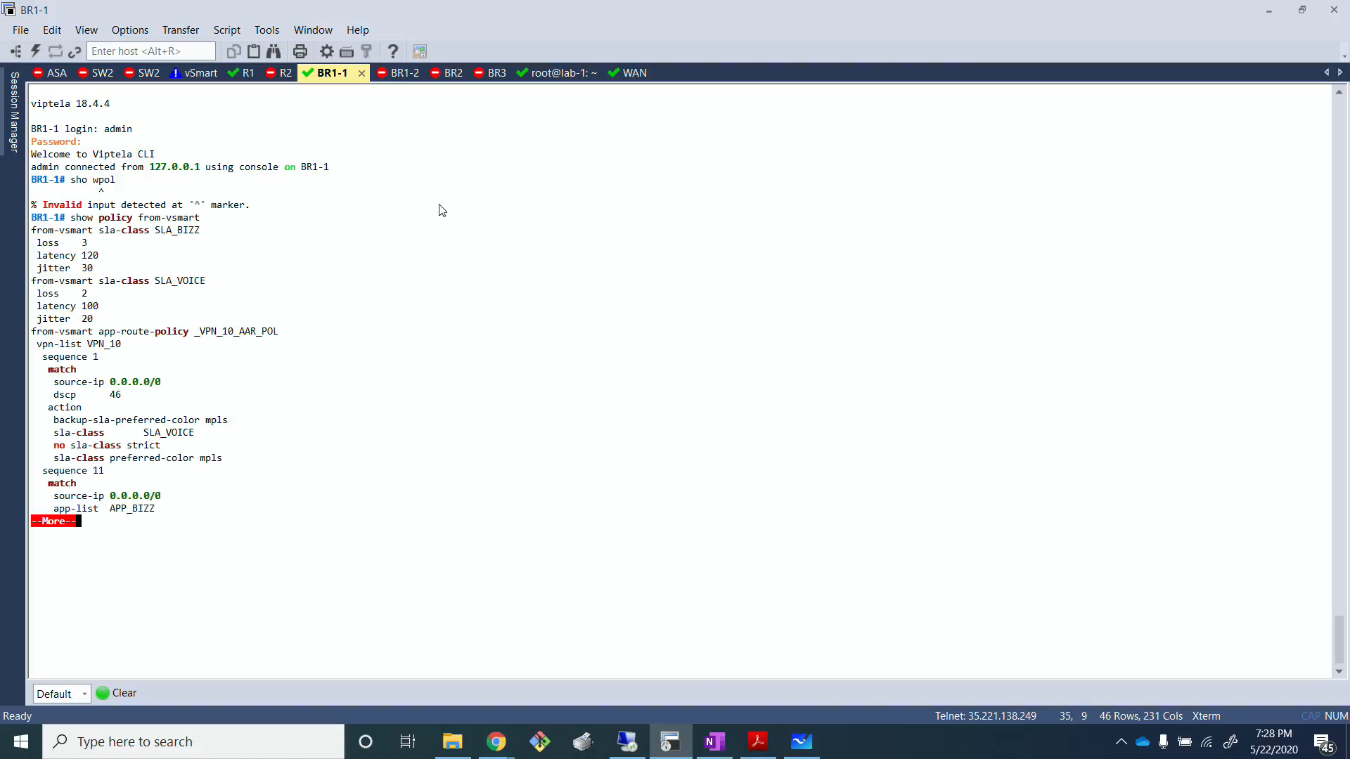
# Step: Page through the rest of the received vSmart policy output on BR1-1 and examine the VPN_10 application-route sequences
pyautogui.press('space')
pyautogui.press('Return')
pyautogui.press('Return')
pyautogui.press('Return')
pyautogui.press('Return')
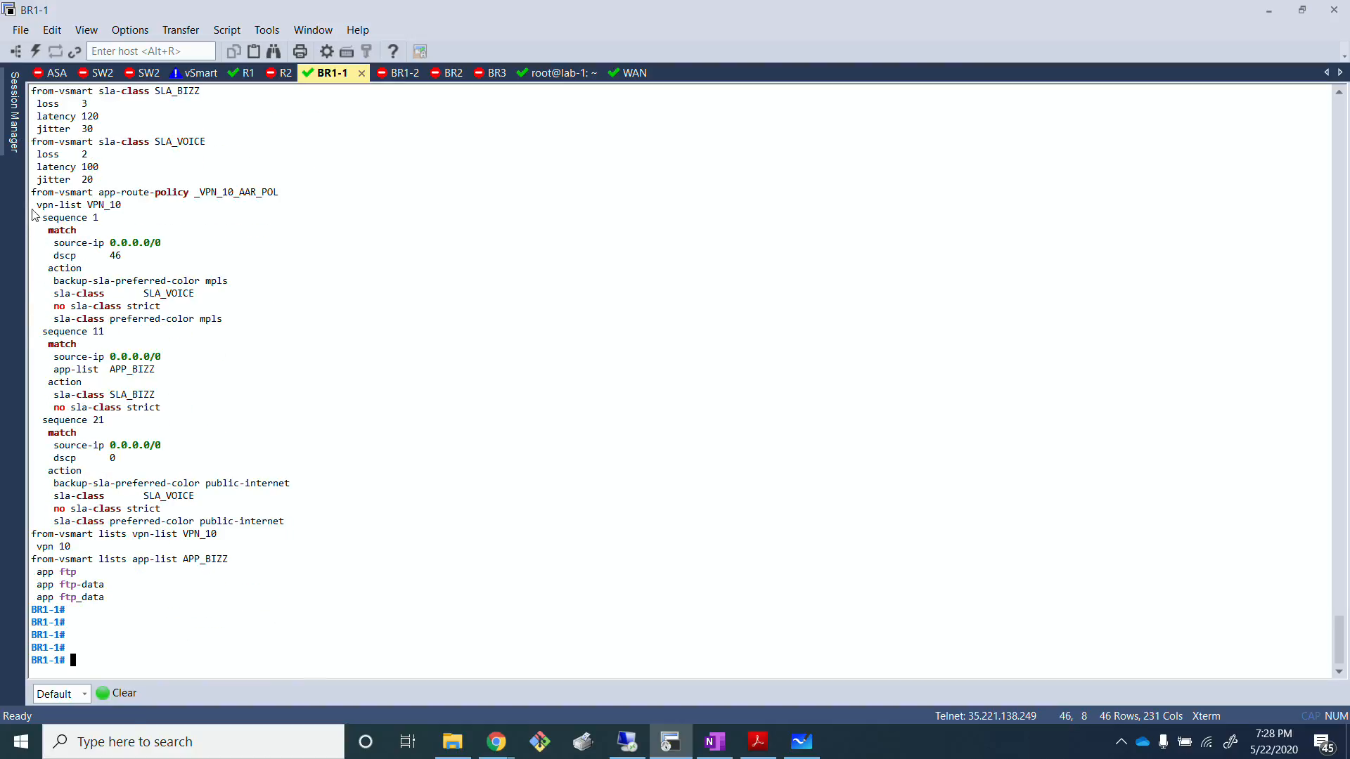
pyautogui.moveTo(31, 205); pyautogui.dragTo(257, 537)
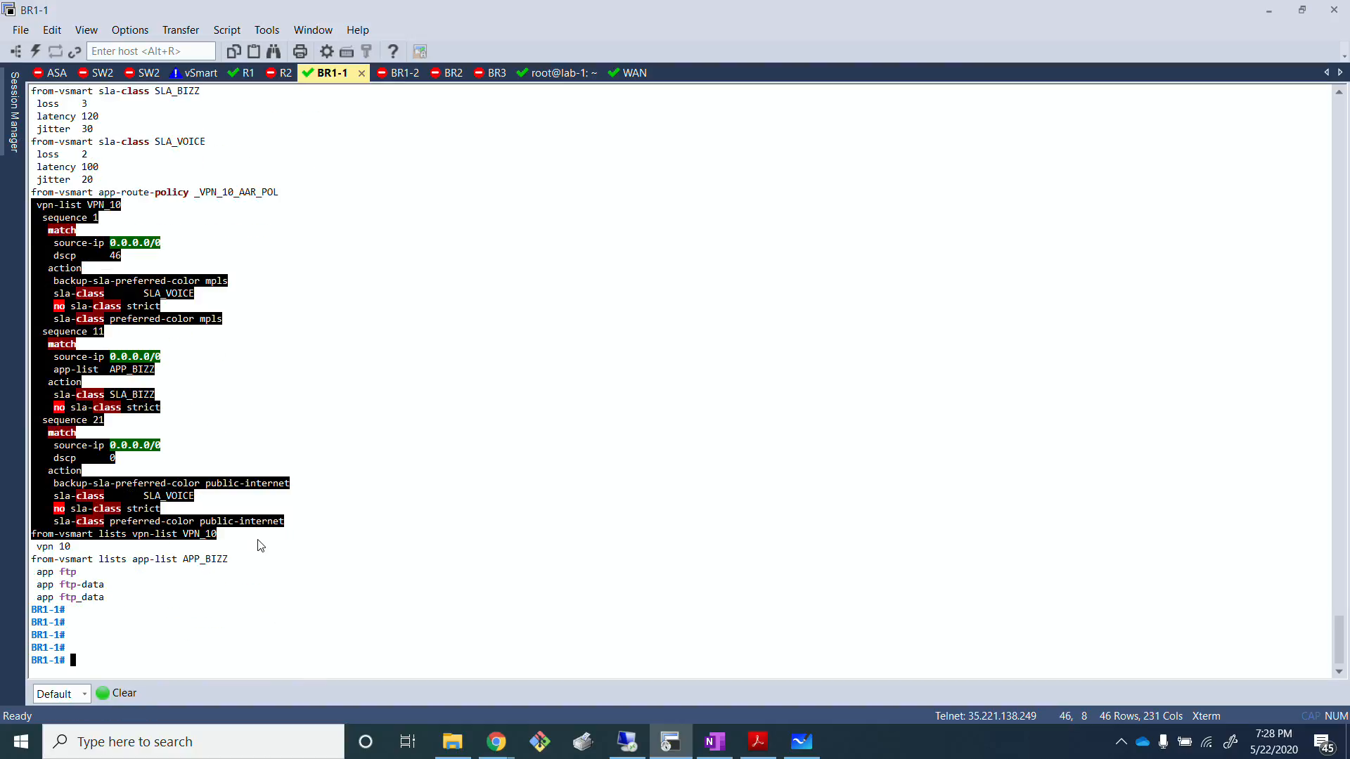
pyautogui.click(557, 456)
pyautogui.scroll(3, 557, 456)
pyautogui.scroll(-3, 558, 455)
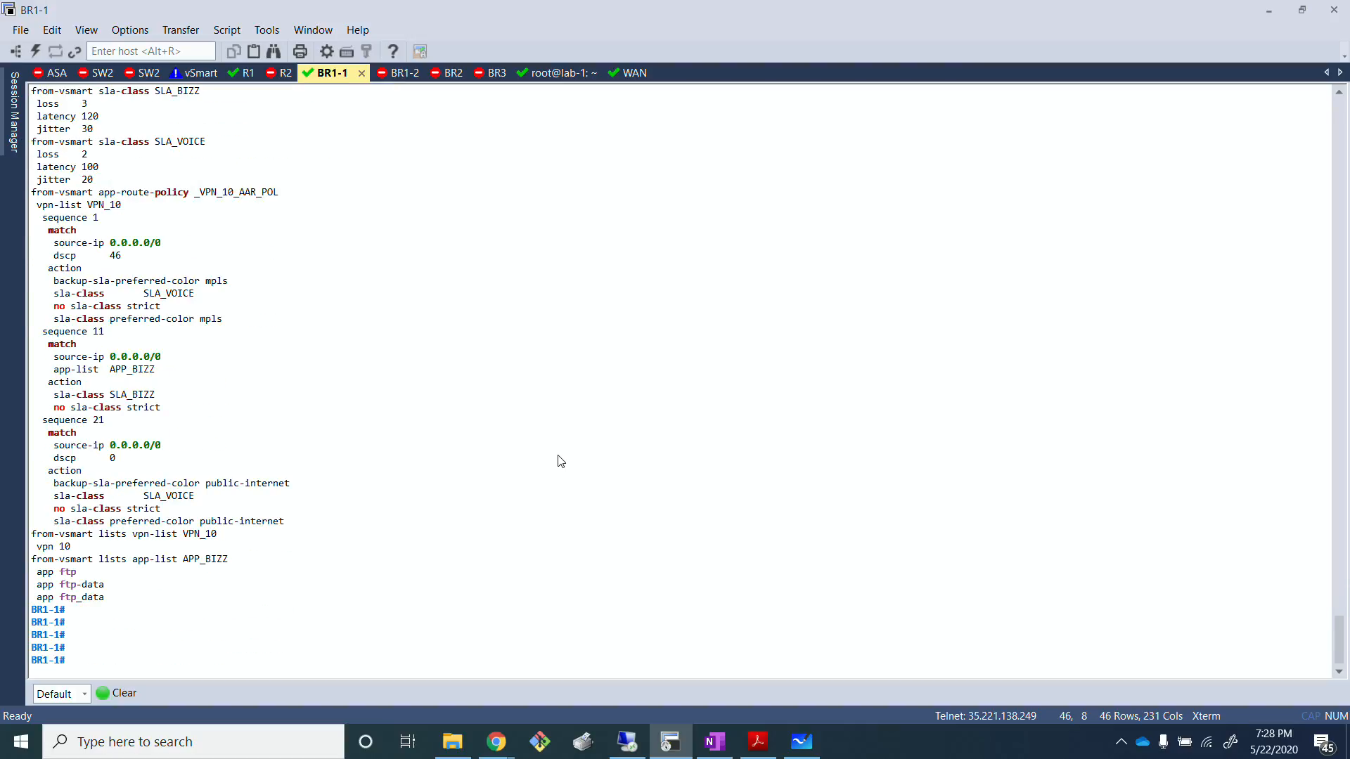
# Step: Switch to vManage in the remote desktop session and open the Simulate Flows troubleshooting tool for device BR3
pyautogui.hotkey('alt', 'Tab')
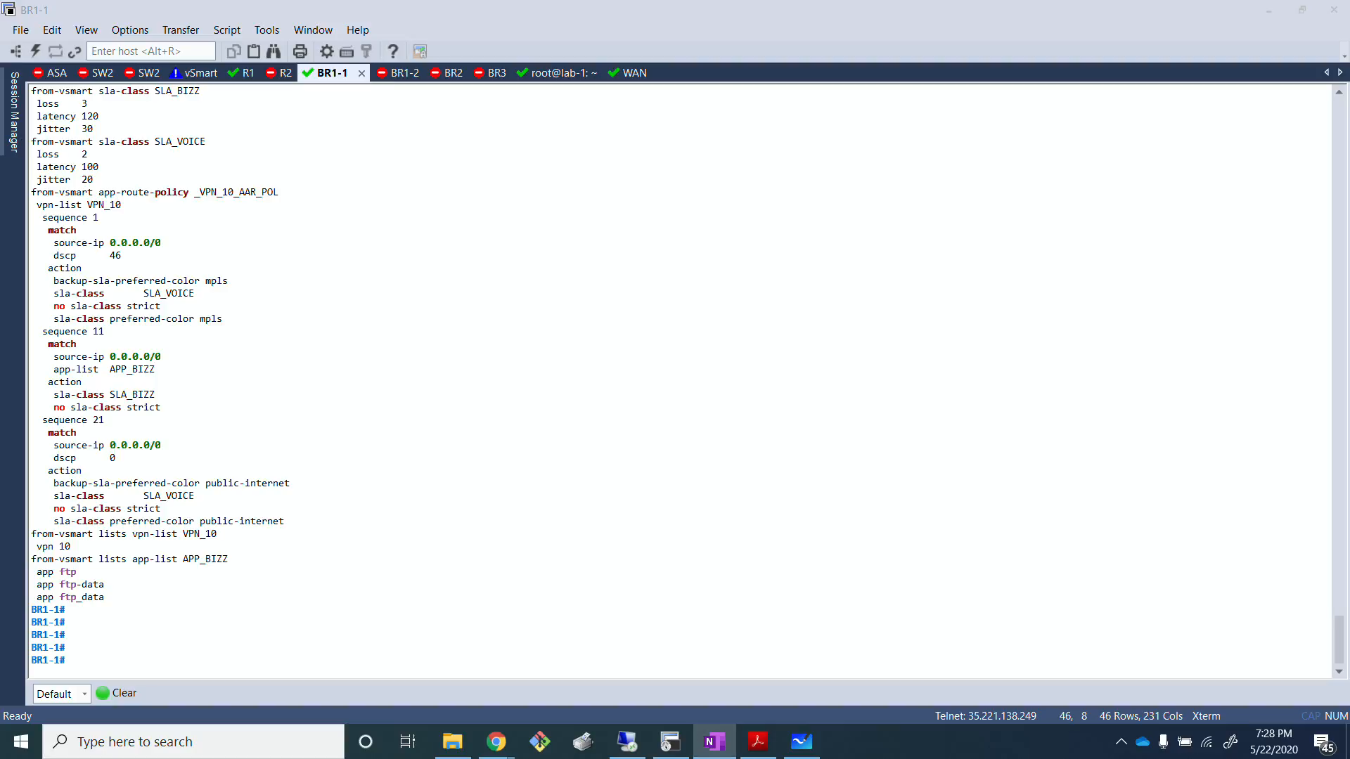
pyautogui.click(532, 345)
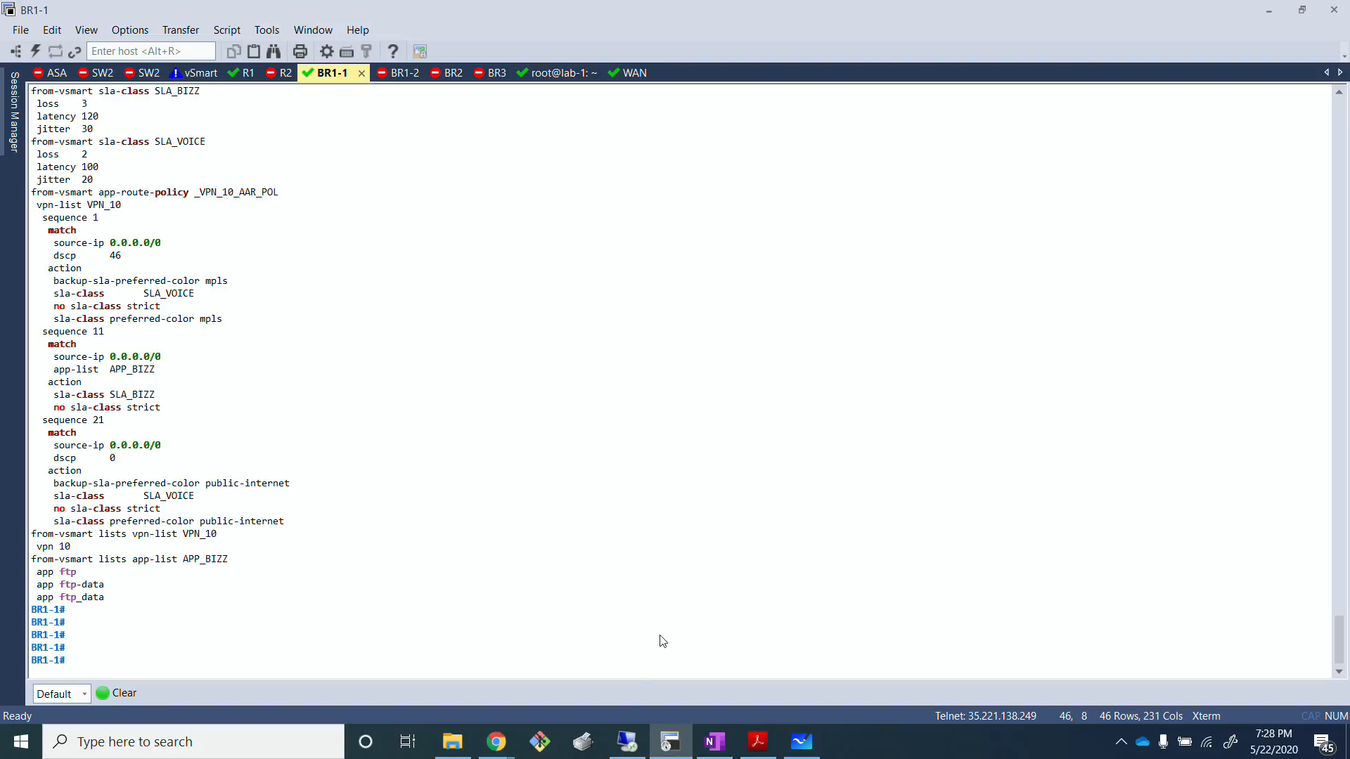
pyautogui.click(627, 743)
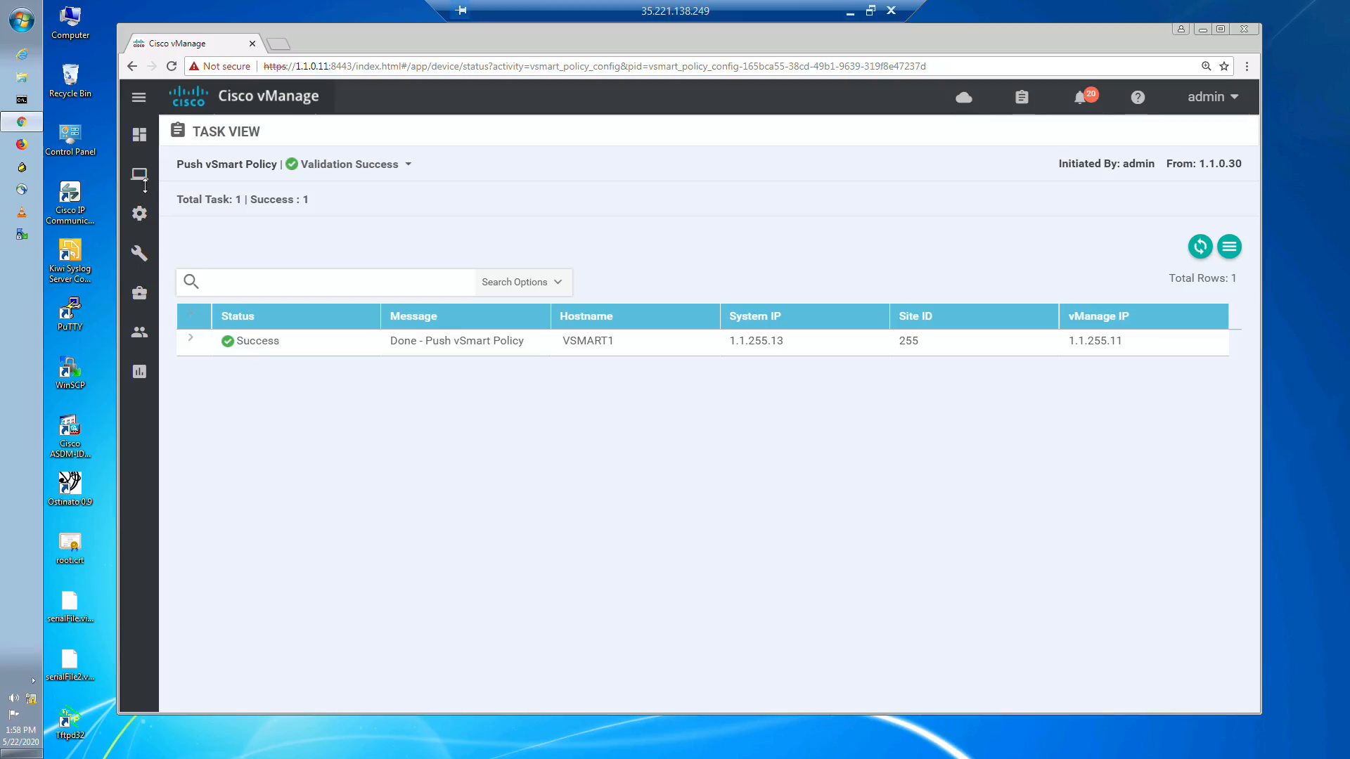
pyautogui.moveTo(139, 173)
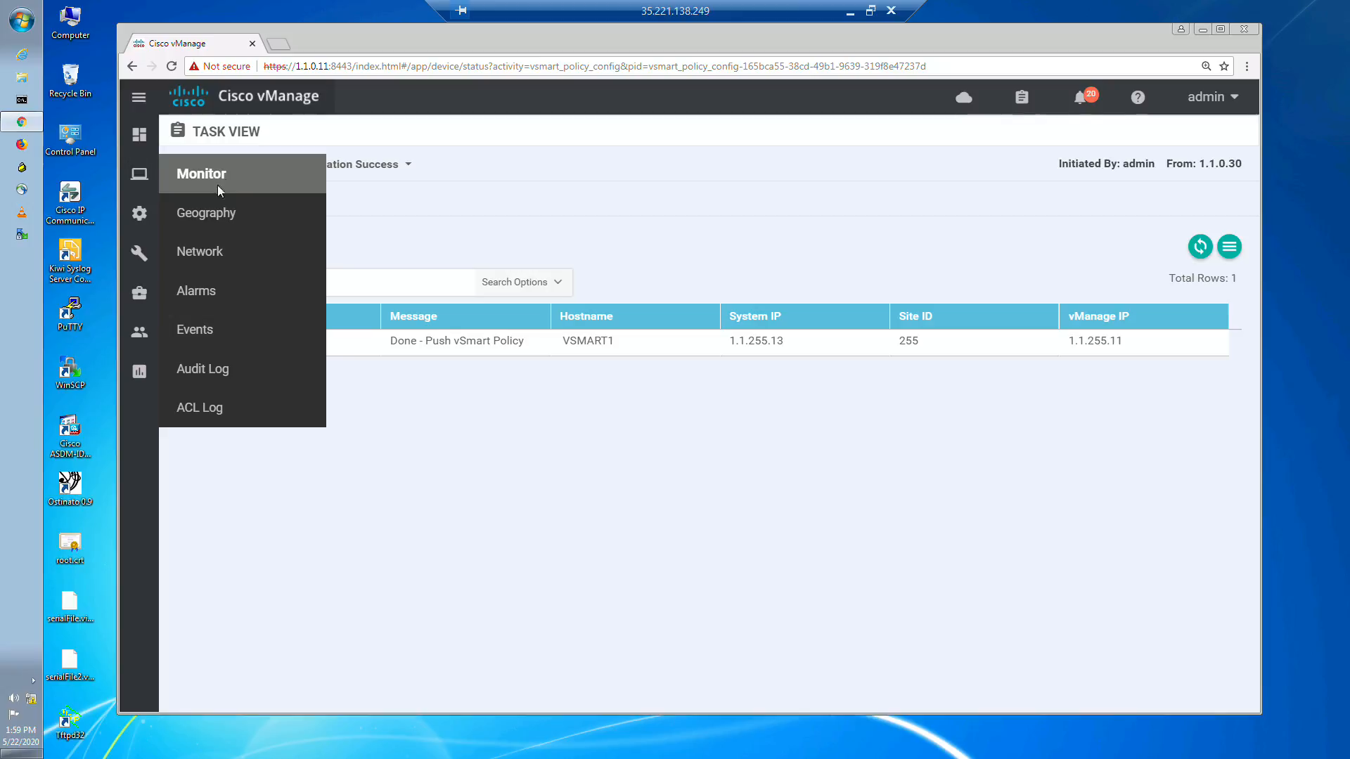
pyautogui.click(201, 251)
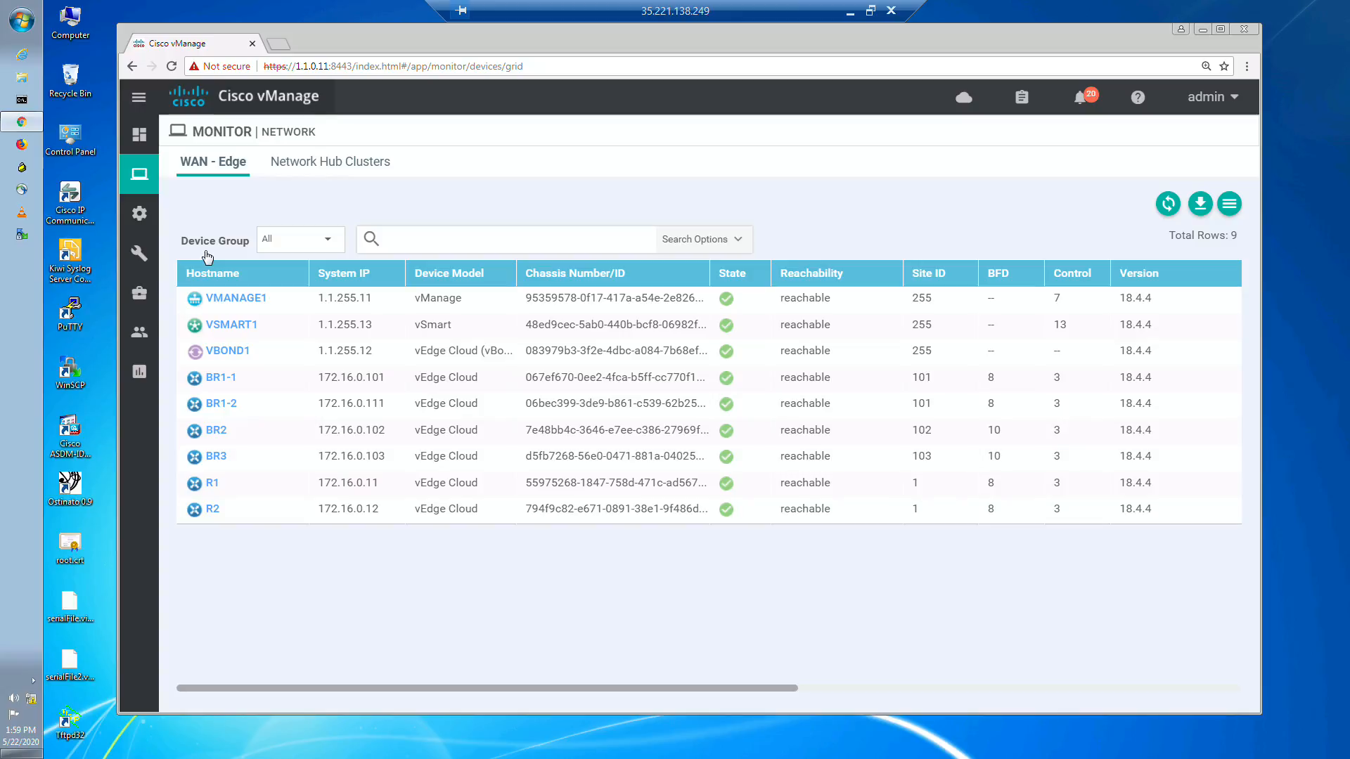
pyautogui.click(215, 459)
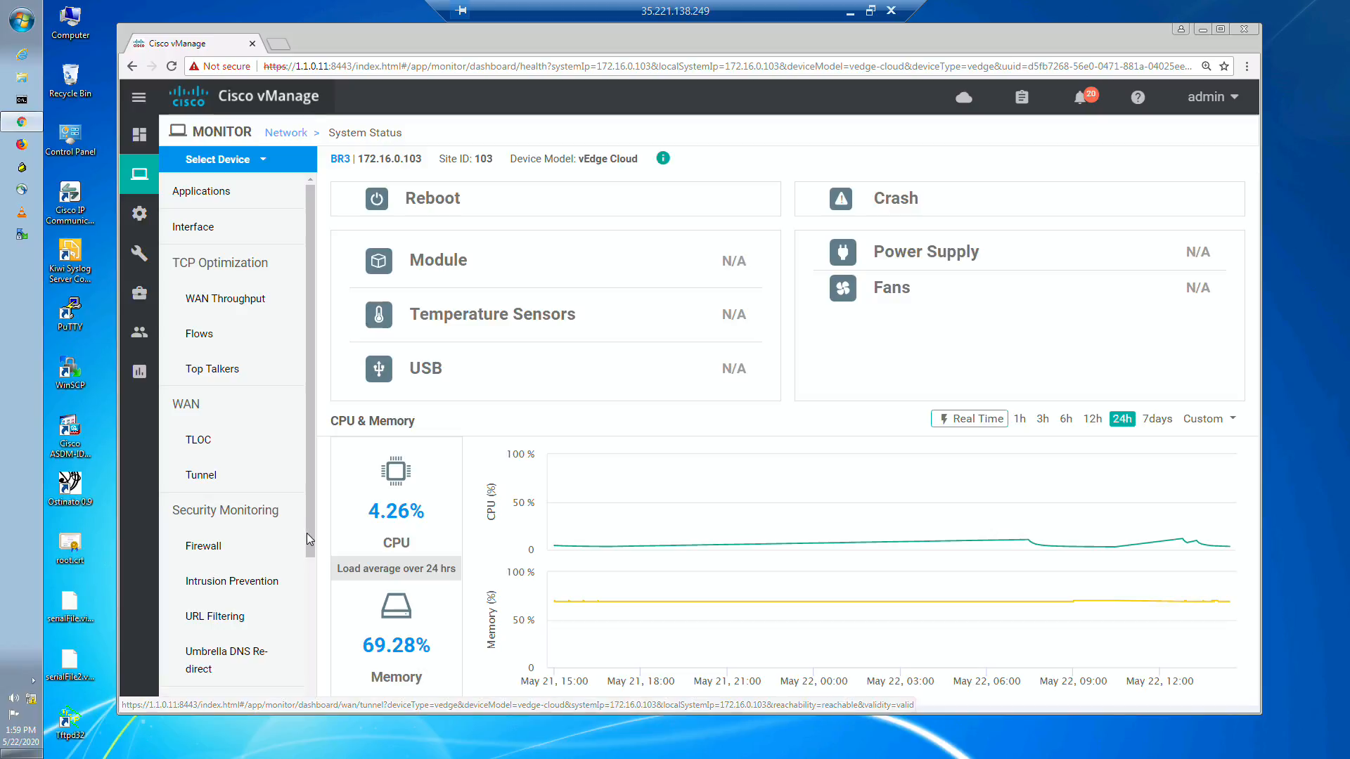
pyautogui.moveTo(306, 533); pyautogui.dragTo(303, 660)
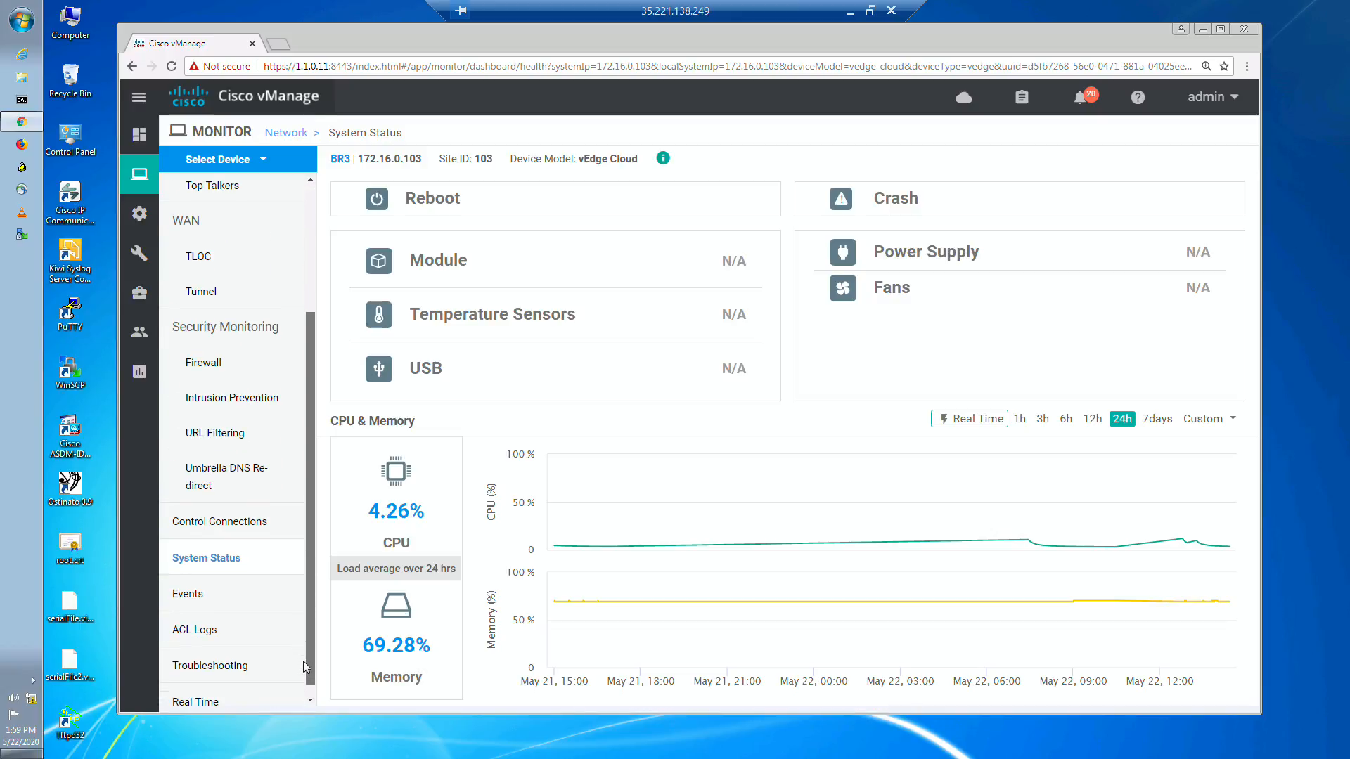
pyautogui.click(250, 666)
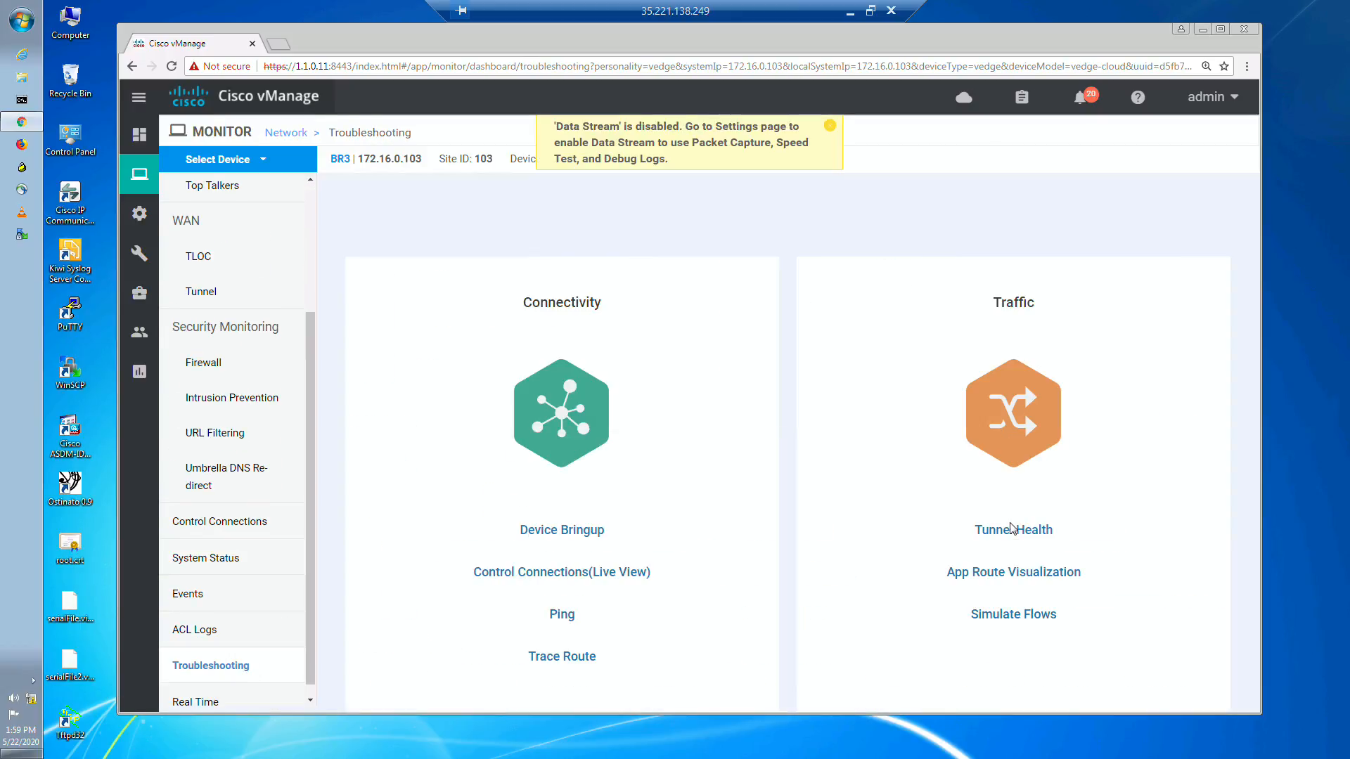
pyautogui.click(1013, 616)
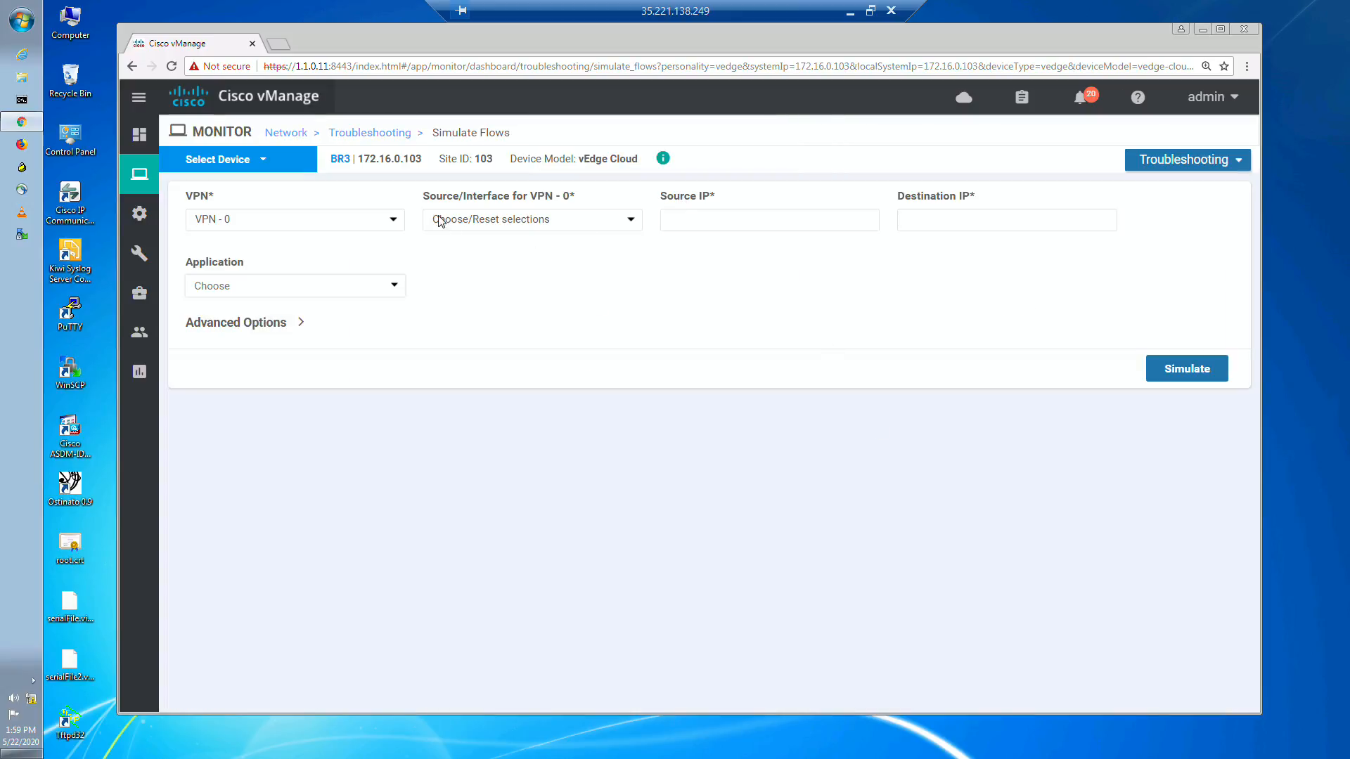
# Step: Define the simulated flow with VPN - 10, interface ge0/2.10, source IP 172.17.3.10 and destination IP 172.16.32.1
pyautogui.click(301, 226)
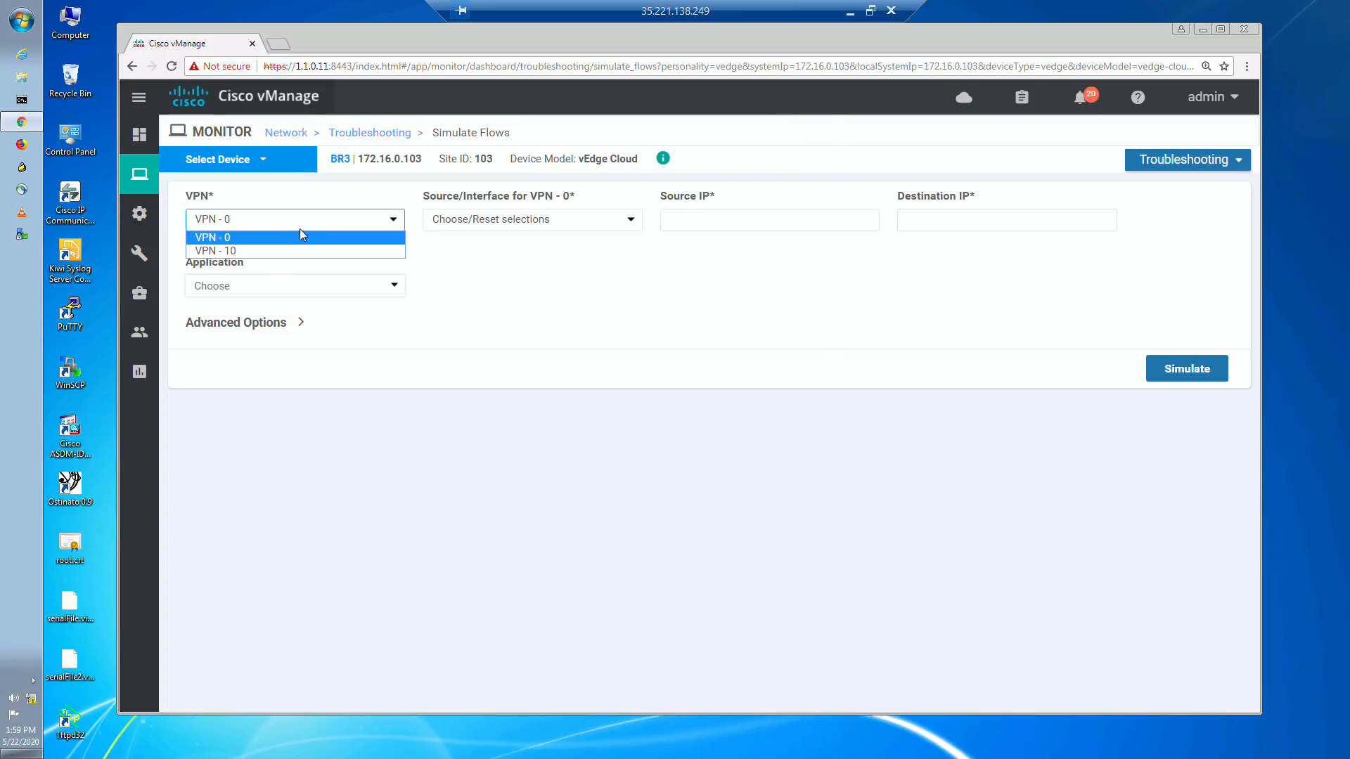
pyautogui.click(274, 255)
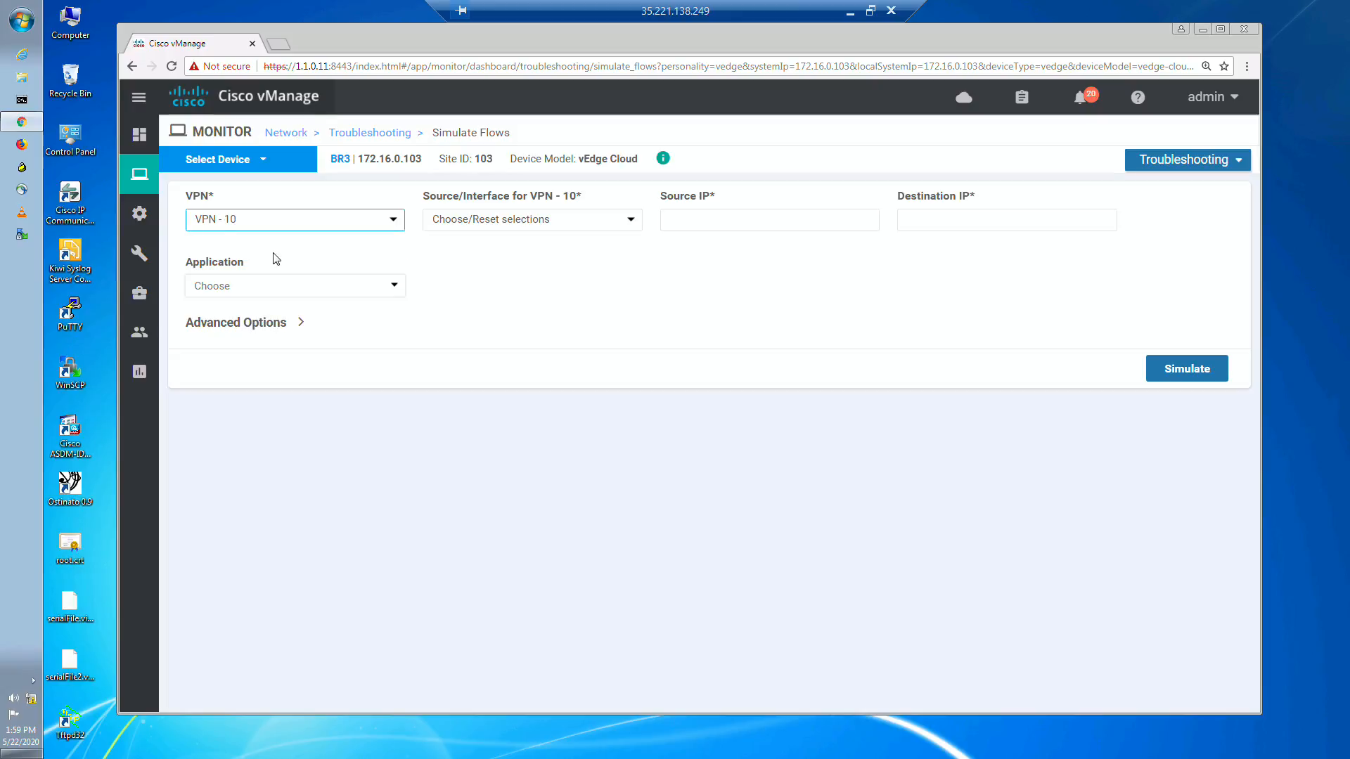
pyautogui.click(569, 219)
pyautogui.click(529, 251)
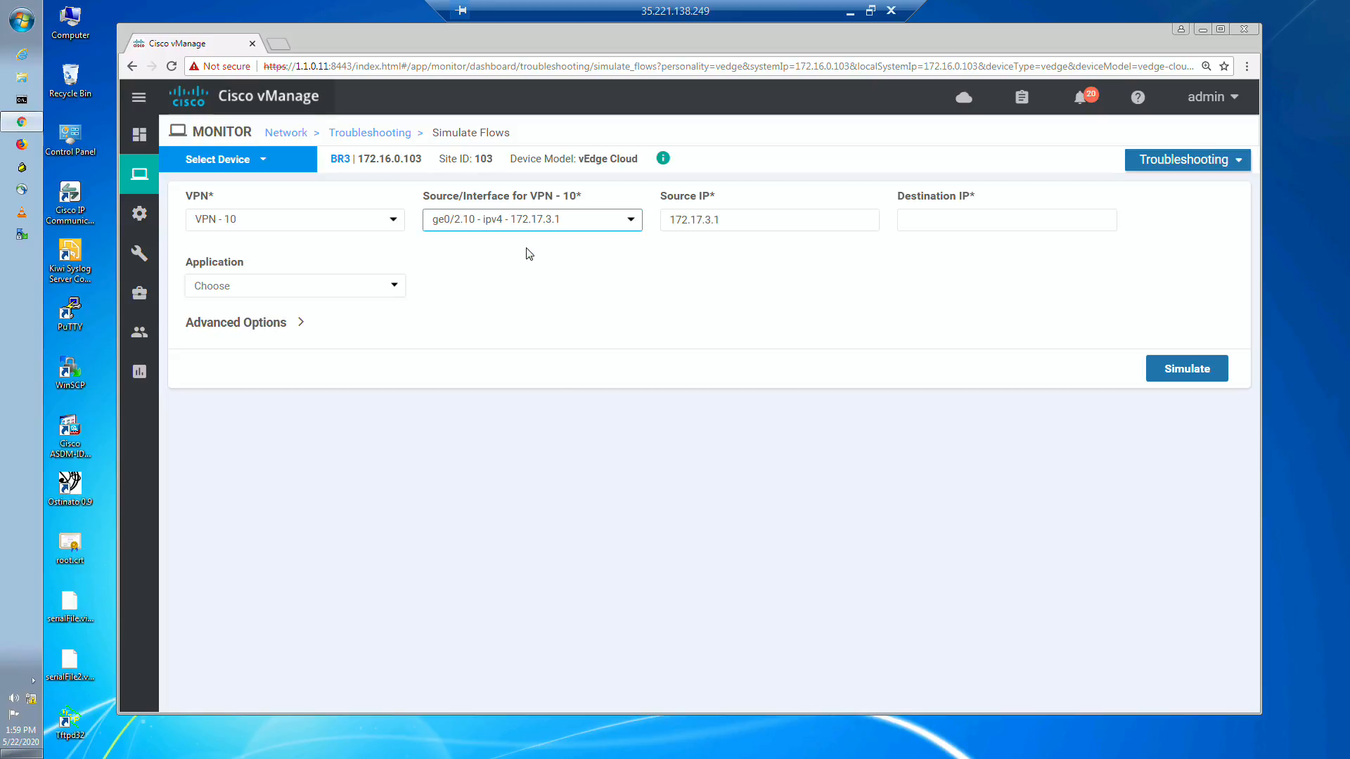
pyautogui.click(766, 215)
pyautogui.write('0')
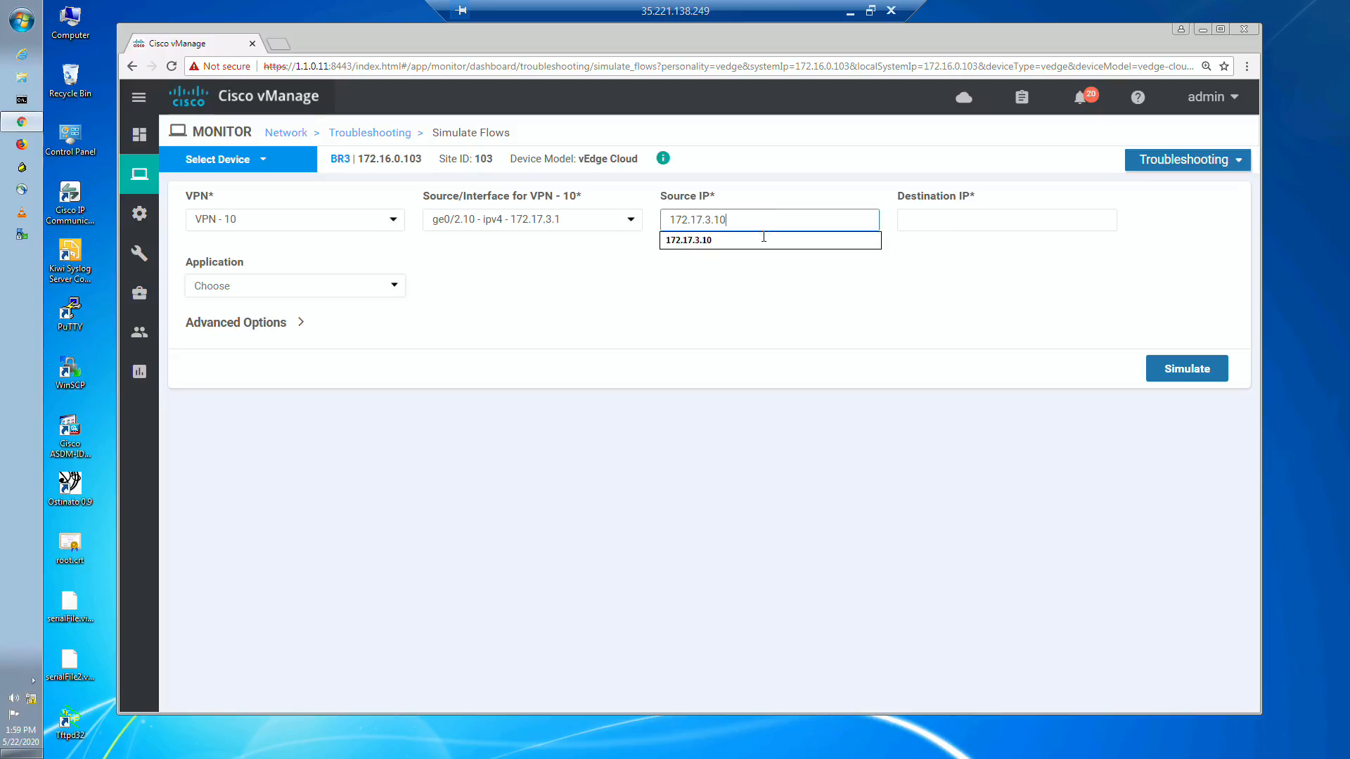
pyautogui.click(768, 302)
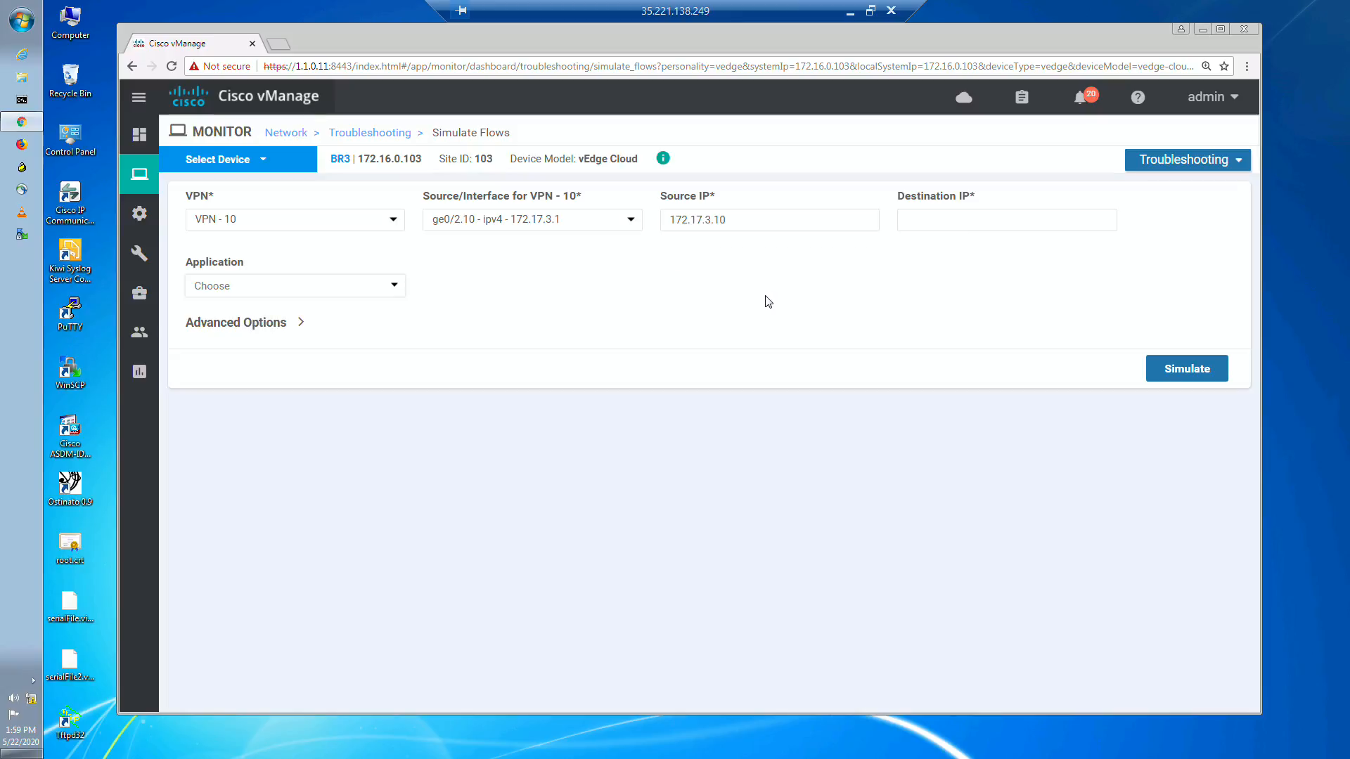
pyautogui.click(943, 215)
pyautogui.write('172.16.32.1')
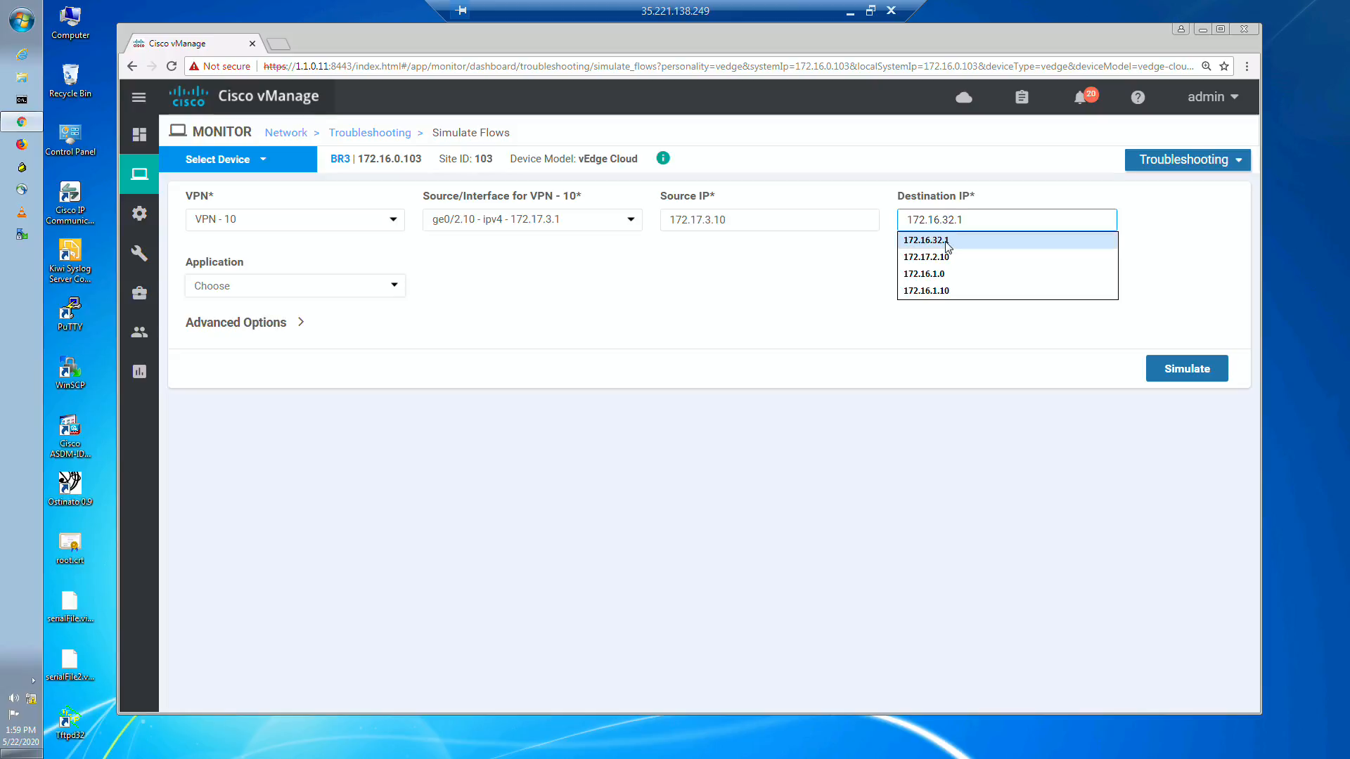
pyautogui.click(947, 241)
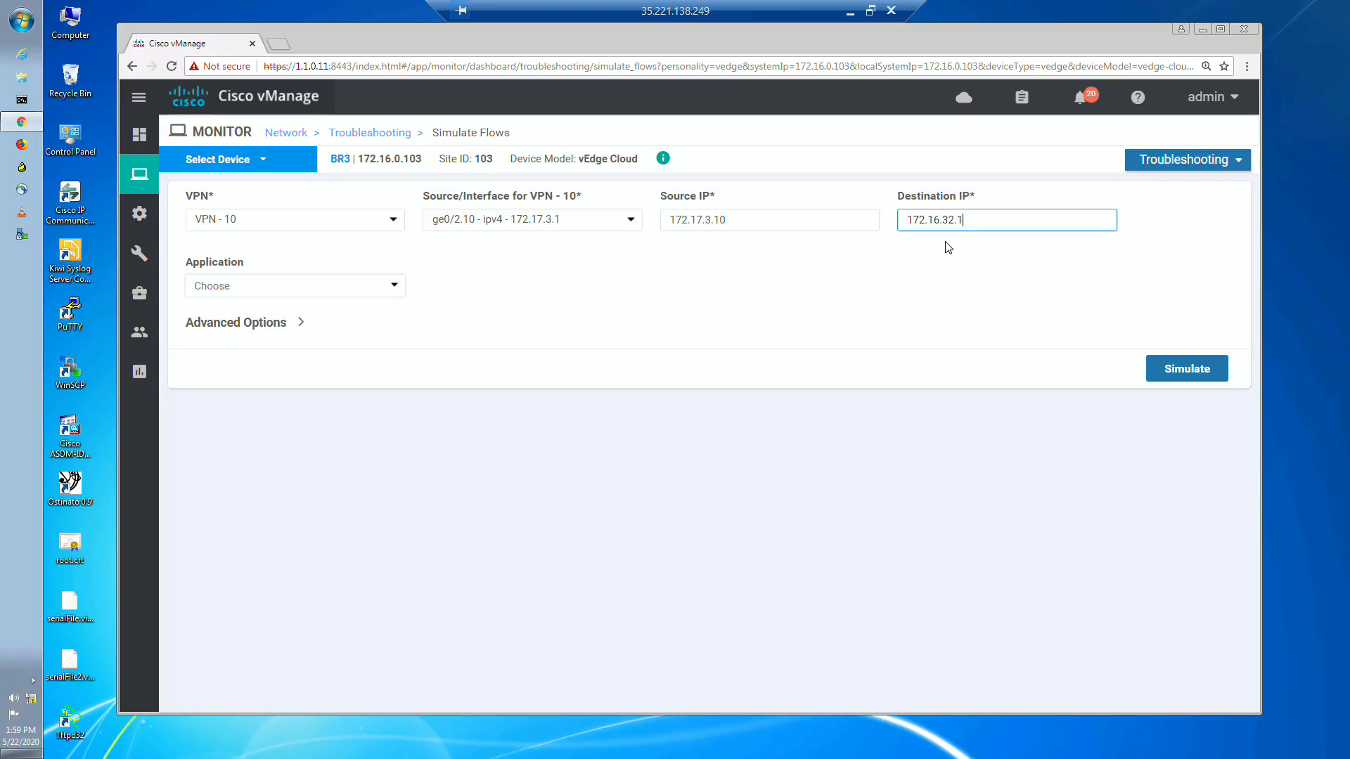
pyautogui.click(373, 361)
# Step: Set the flow's DSCP to 46 in the advanced options, simulate it, and view the resulting path output
pyautogui.click(304, 326)
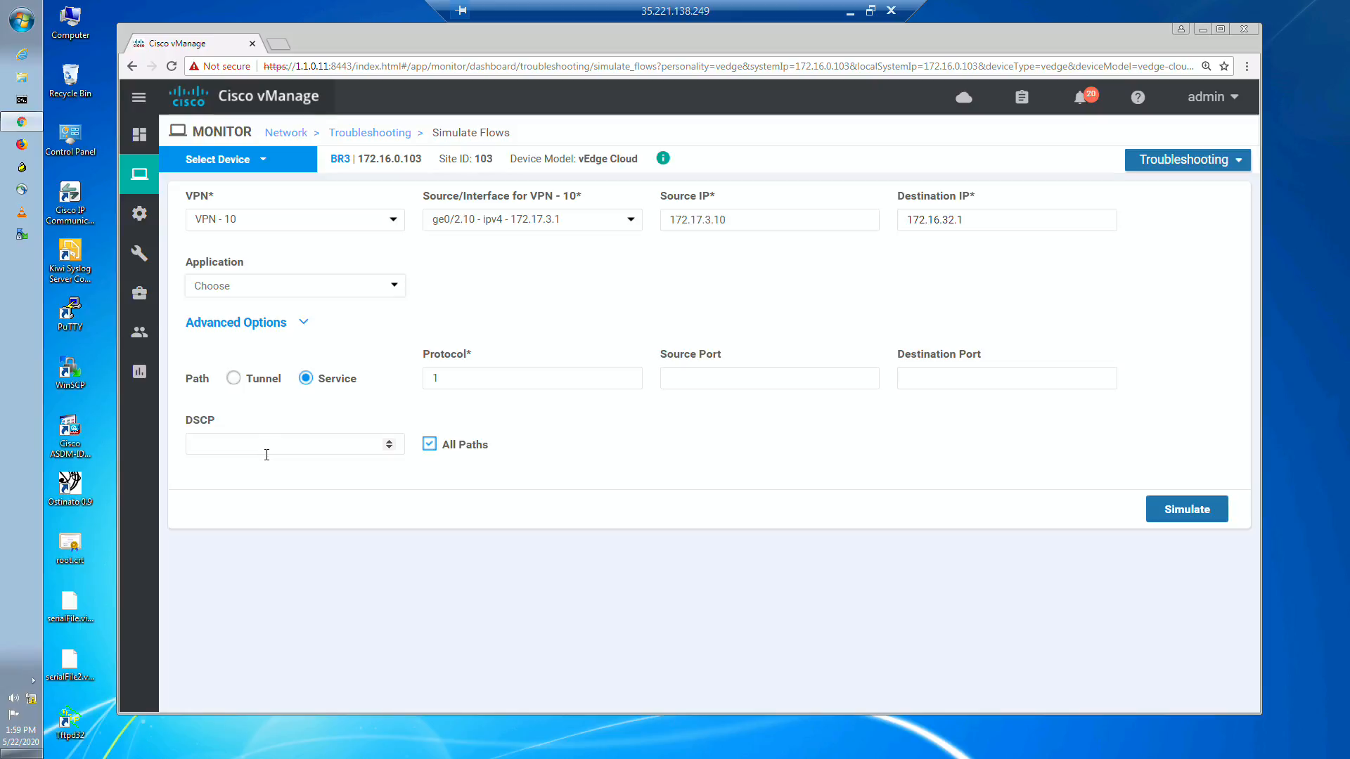
pyautogui.click(270, 448)
pyautogui.write('46')
pyautogui.click(316, 536)
pyautogui.click(1174, 511)
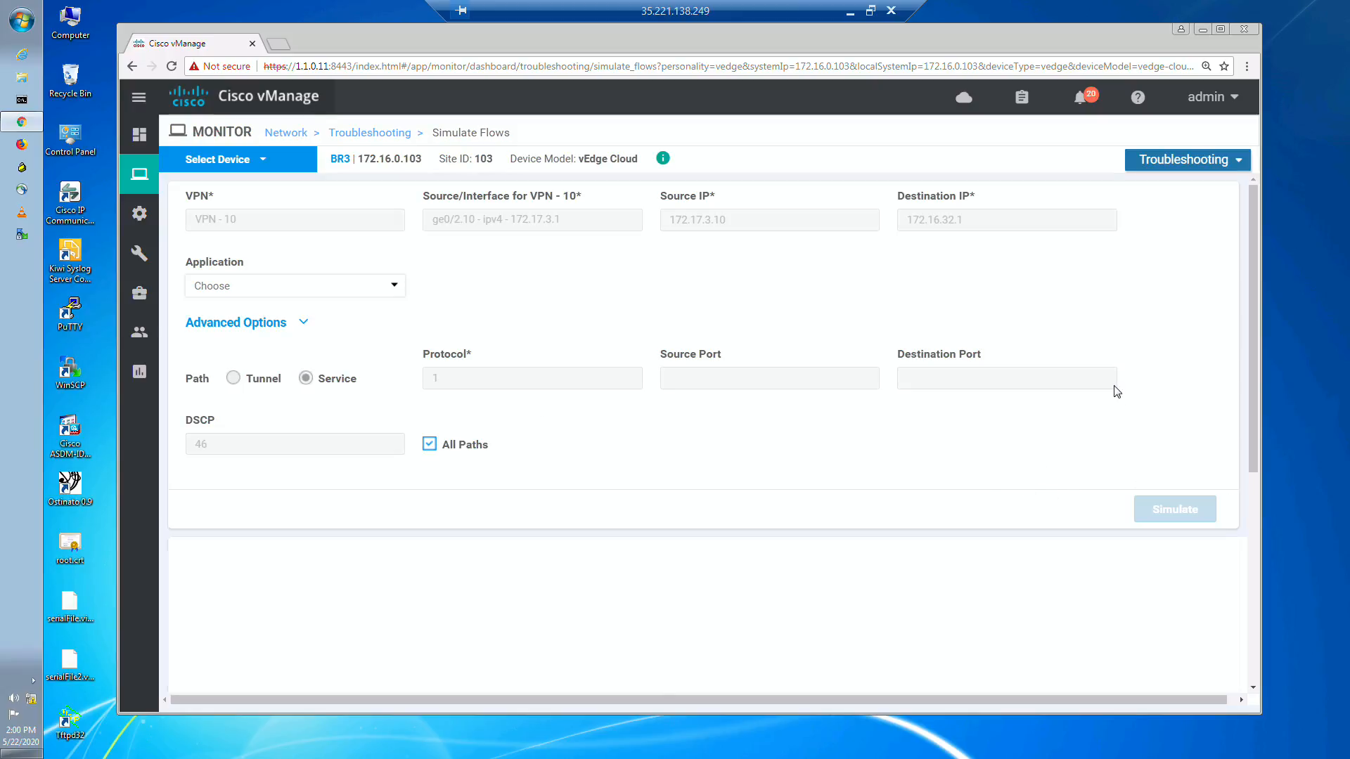
pyautogui.scroll(-5, 1058, 393)
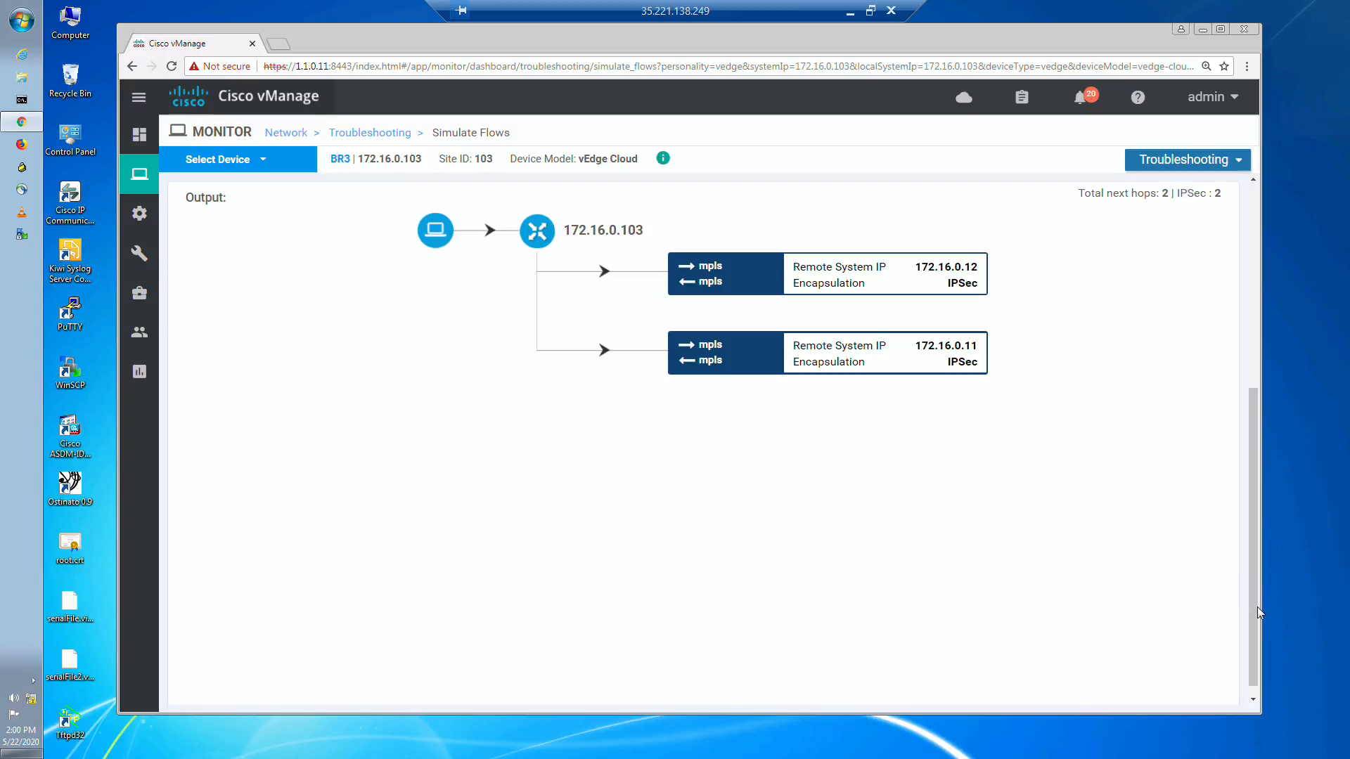
# Step: Set the flow's DSCP to 0 and simulate the flow again
pyautogui.moveTo(1254, 572); pyautogui.dragTo(1252, 557)
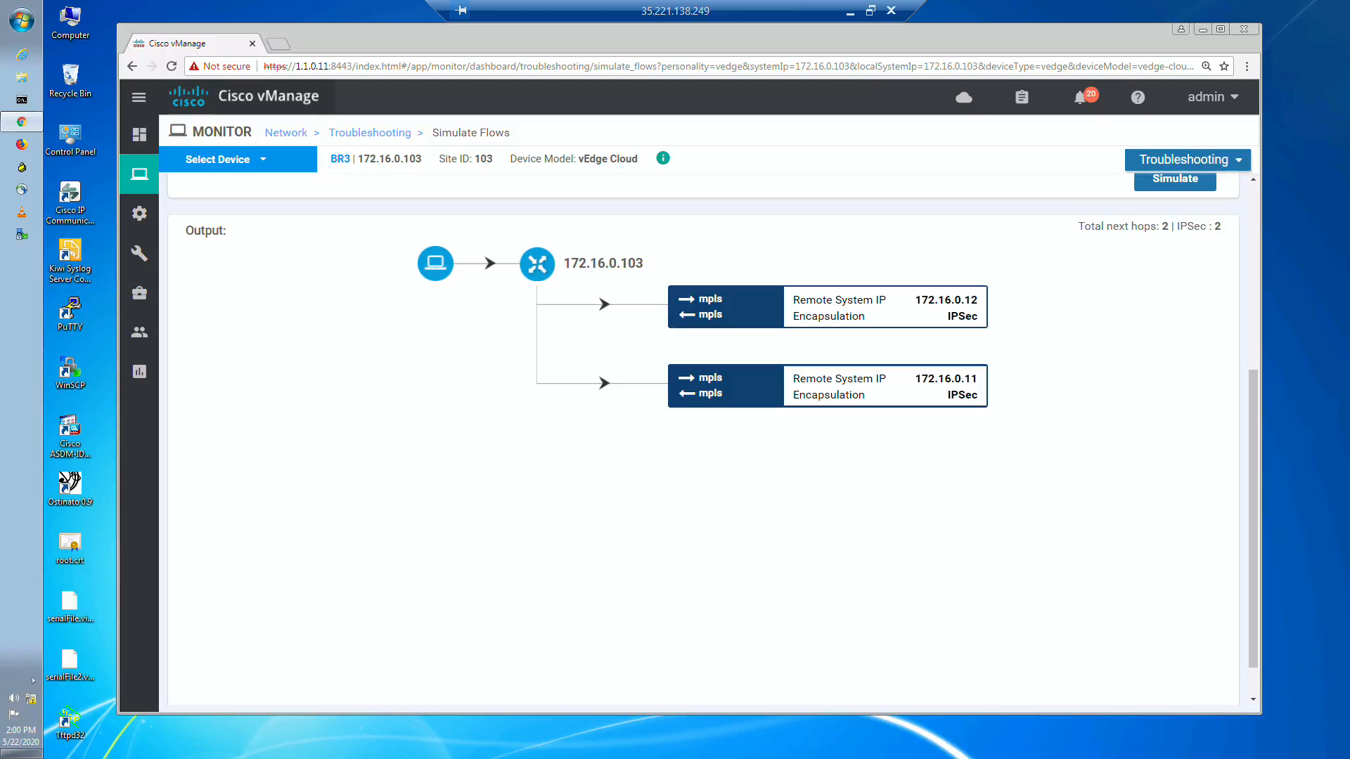
pyautogui.scroll(3, 1259, 365)
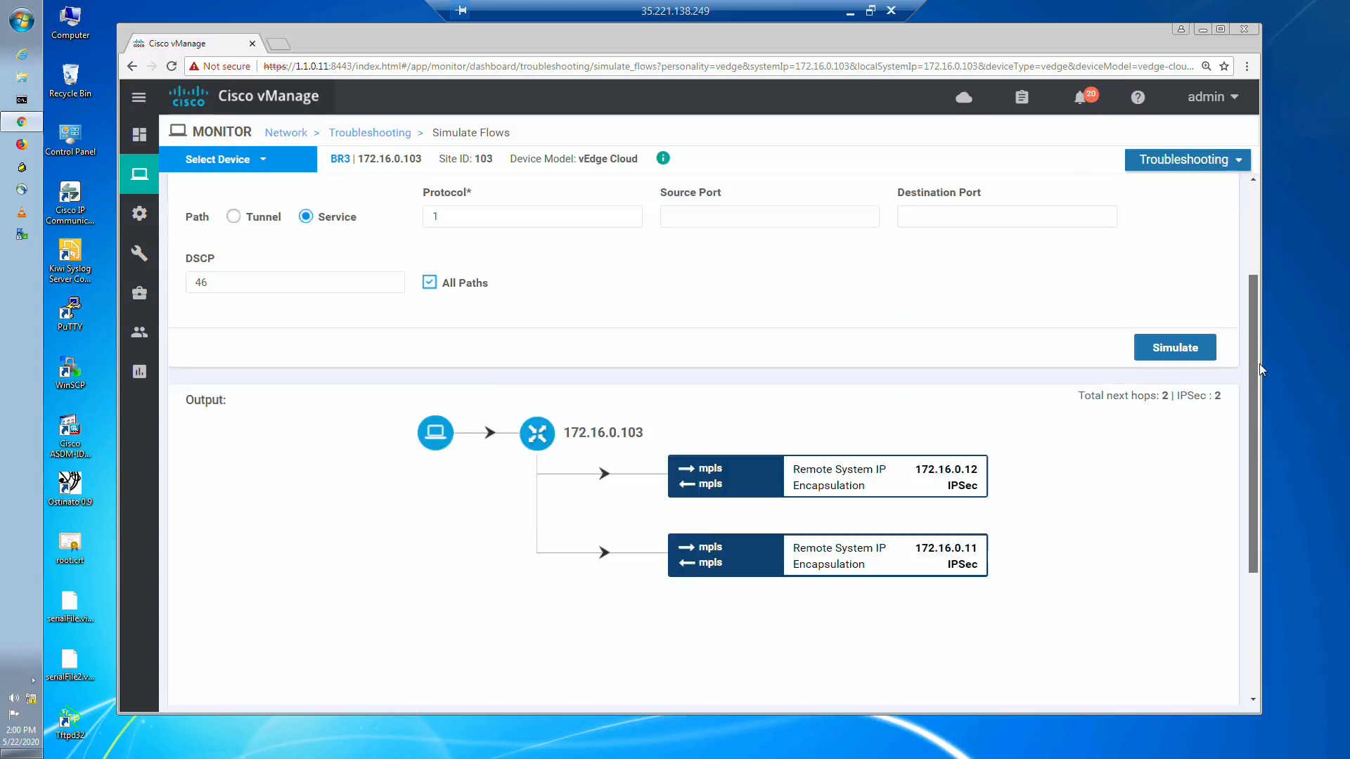
pyautogui.scroll(3, 1259, 364)
pyautogui.click(252, 446)
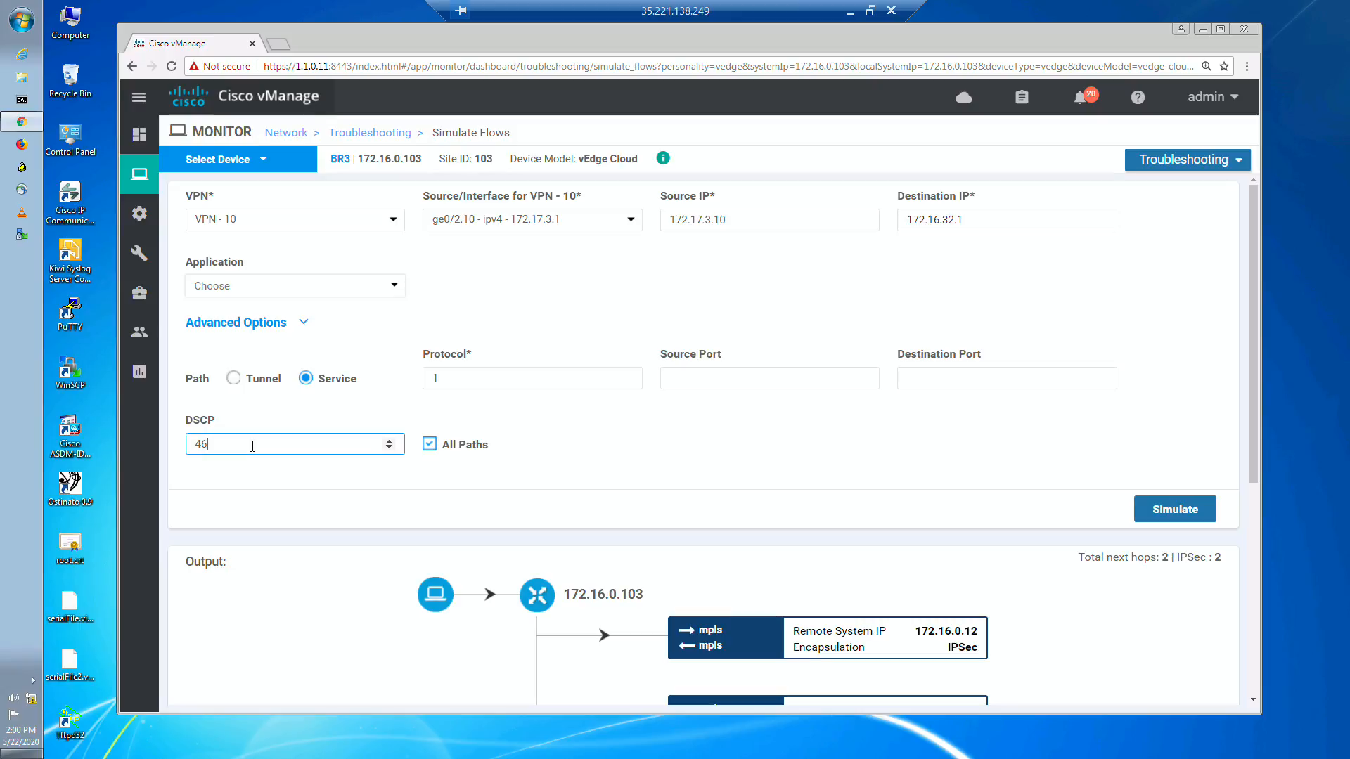
pyautogui.moveTo(239, 444); pyautogui.dragTo(170, 444)
pyautogui.write('0')
pyautogui.click(328, 503)
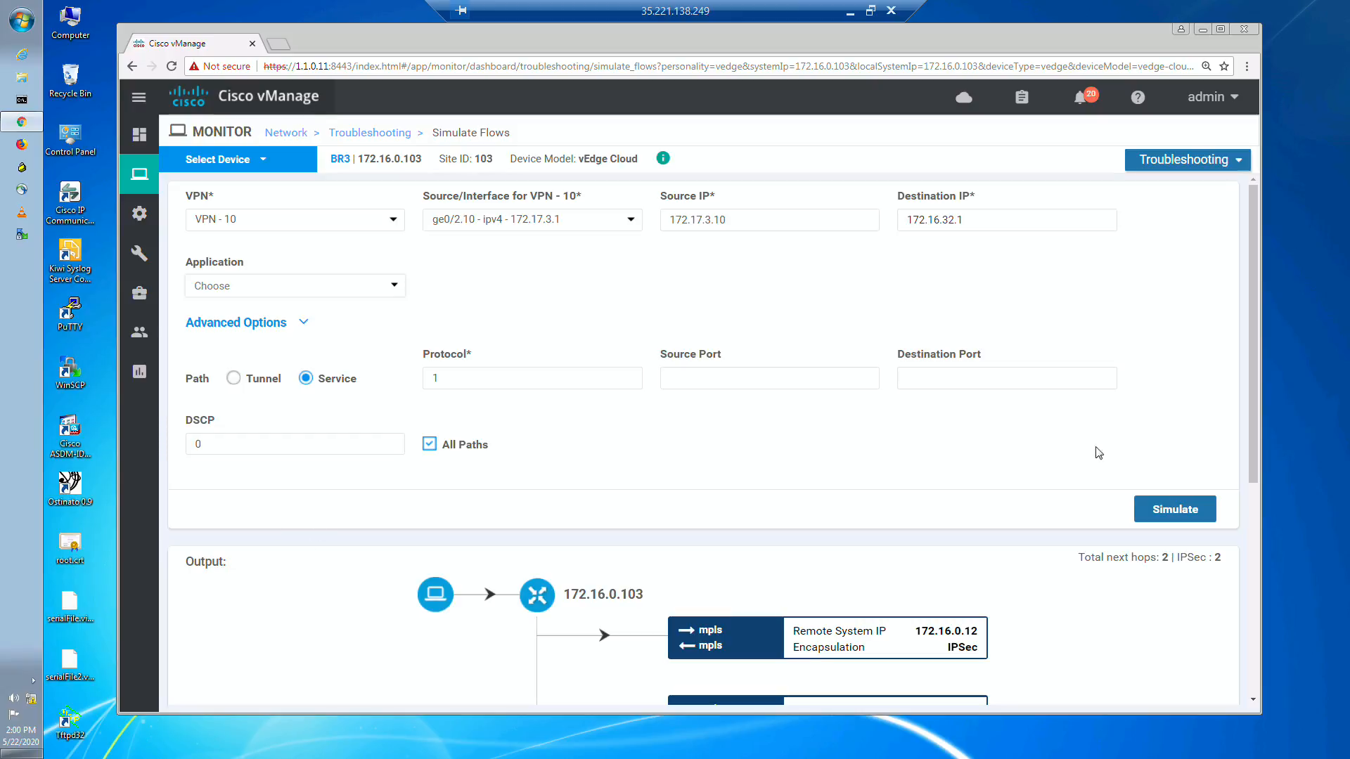
pyautogui.click(1180, 507)
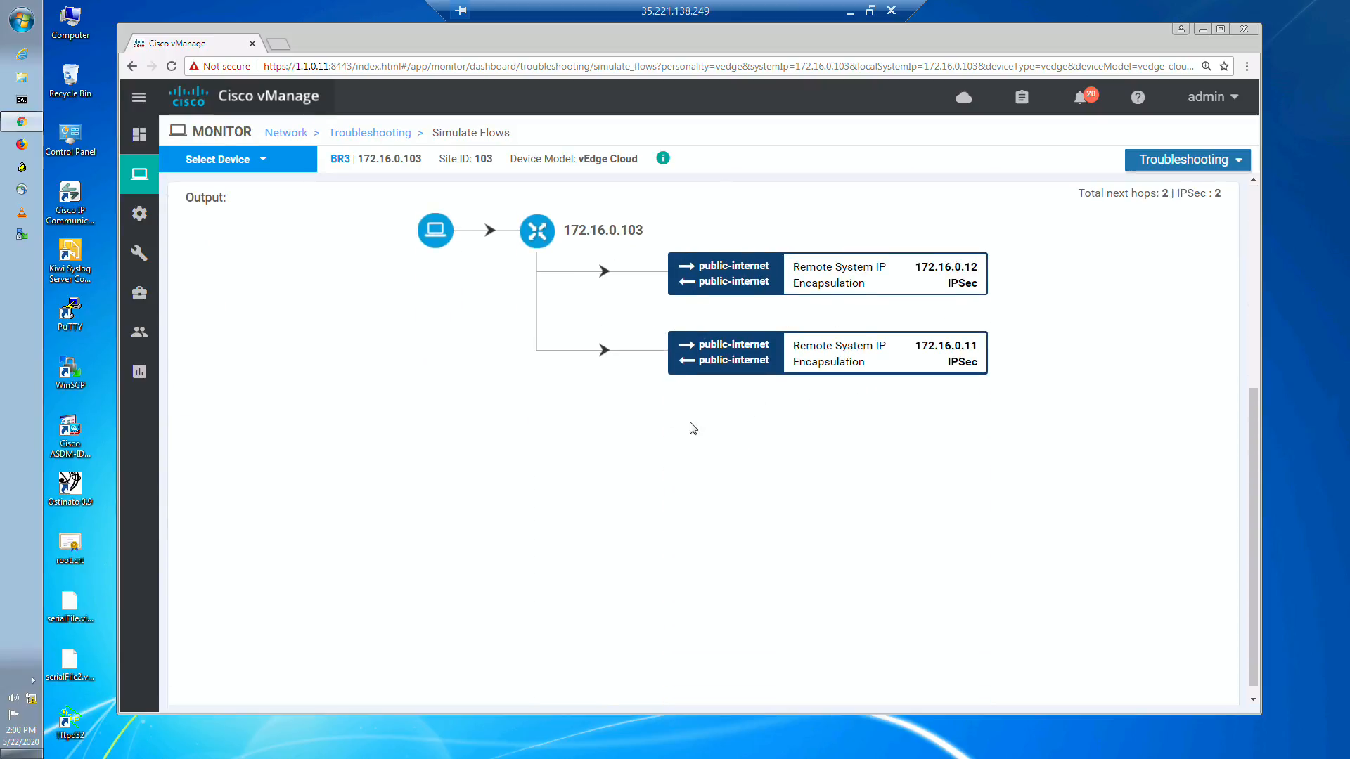
# Step: Set the simulated flow's application to ftp, leaving DSCP at 0
pyautogui.moveTo(1254, 612); pyautogui.dragTo(1272, 500)
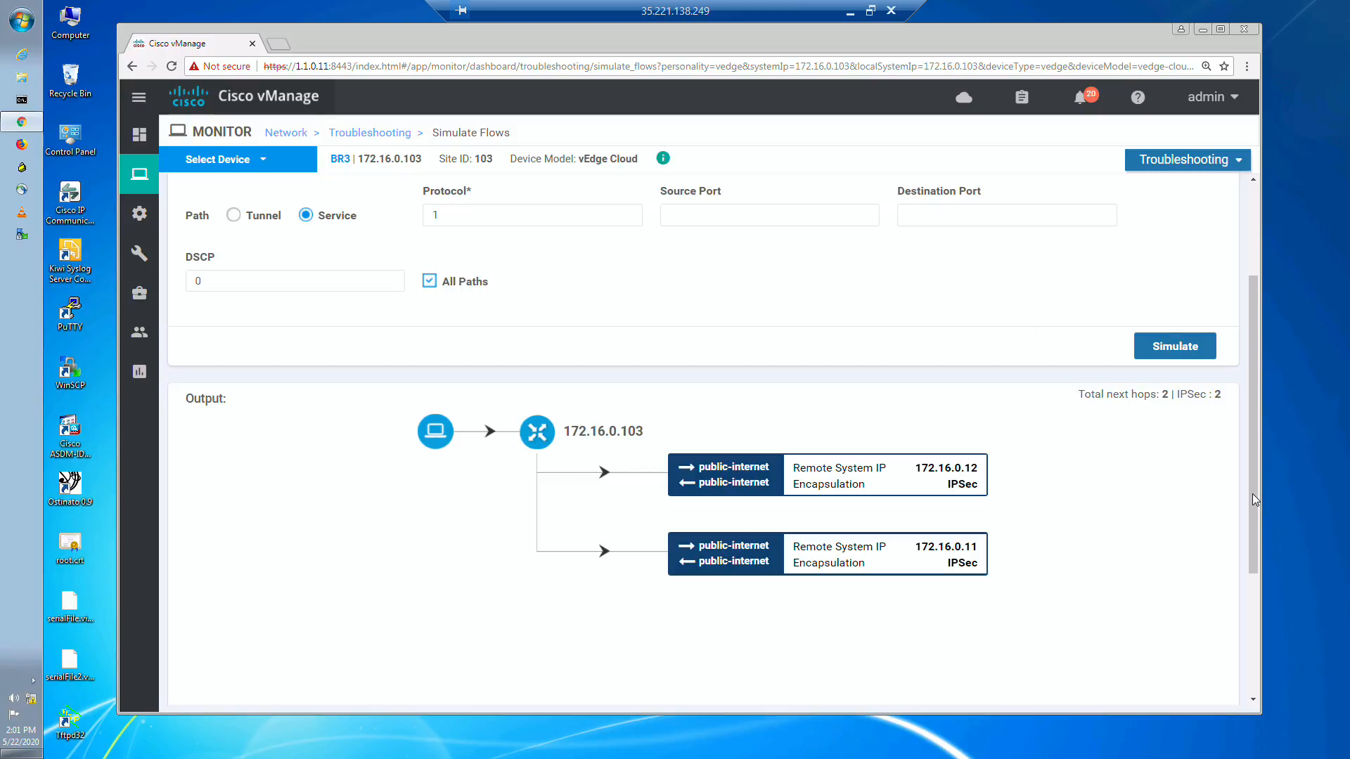
pyautogui.click(223, 283)
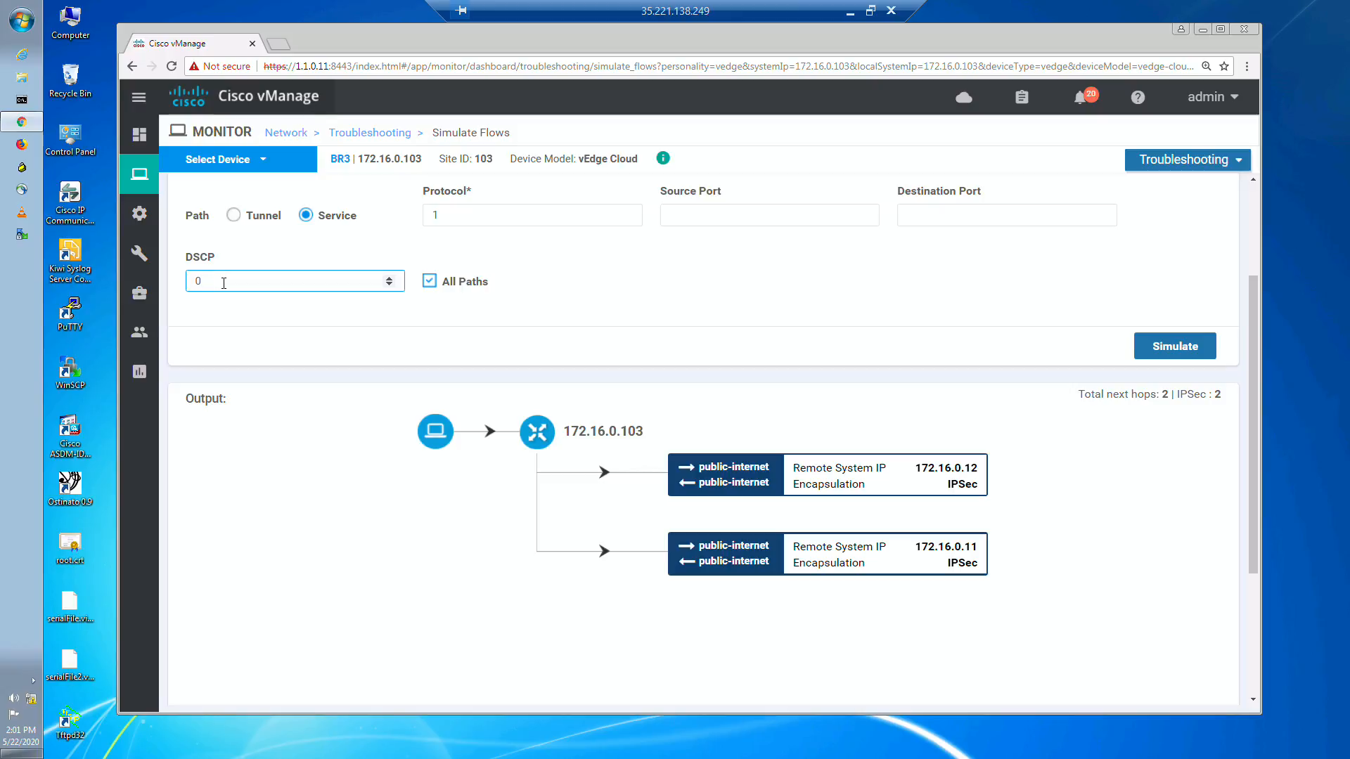
pyautogui.scroll(2, 1257, 394)
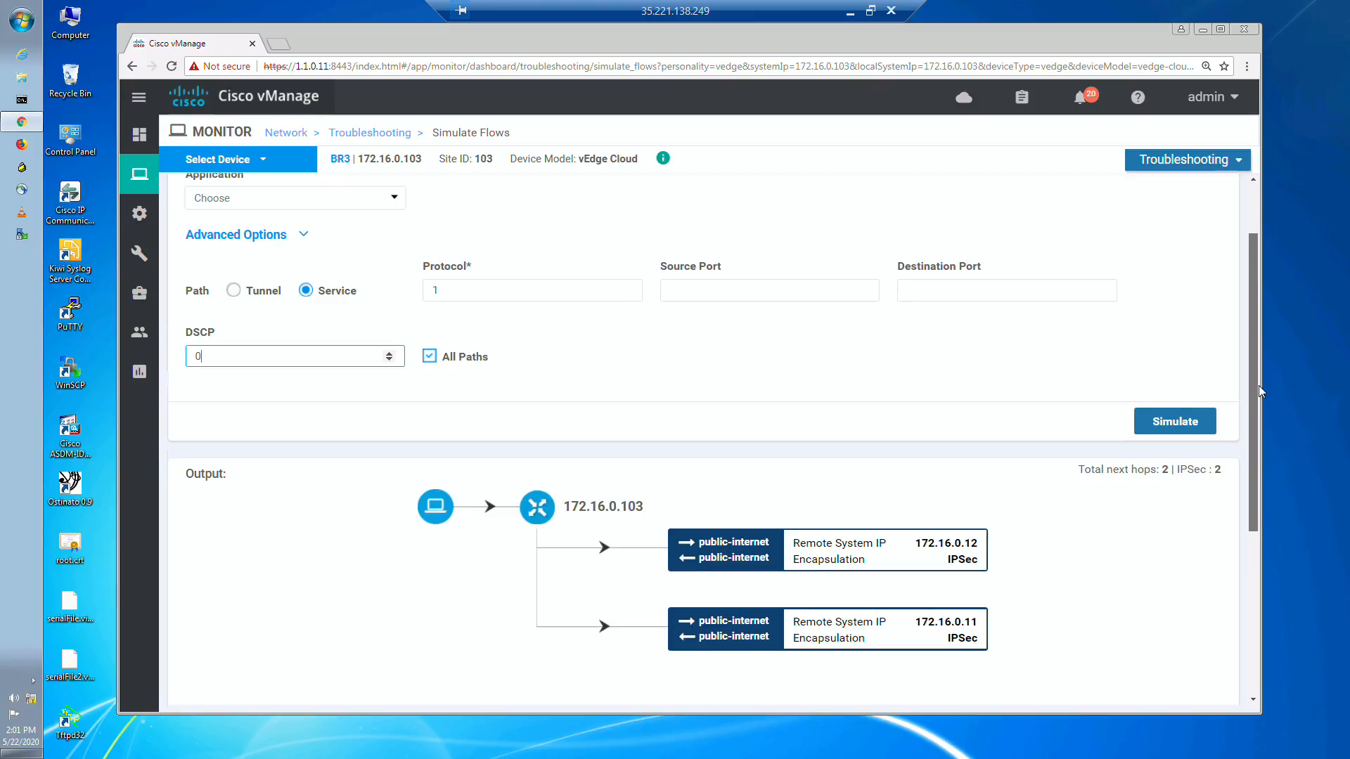
pyautogui.click(370, 238)
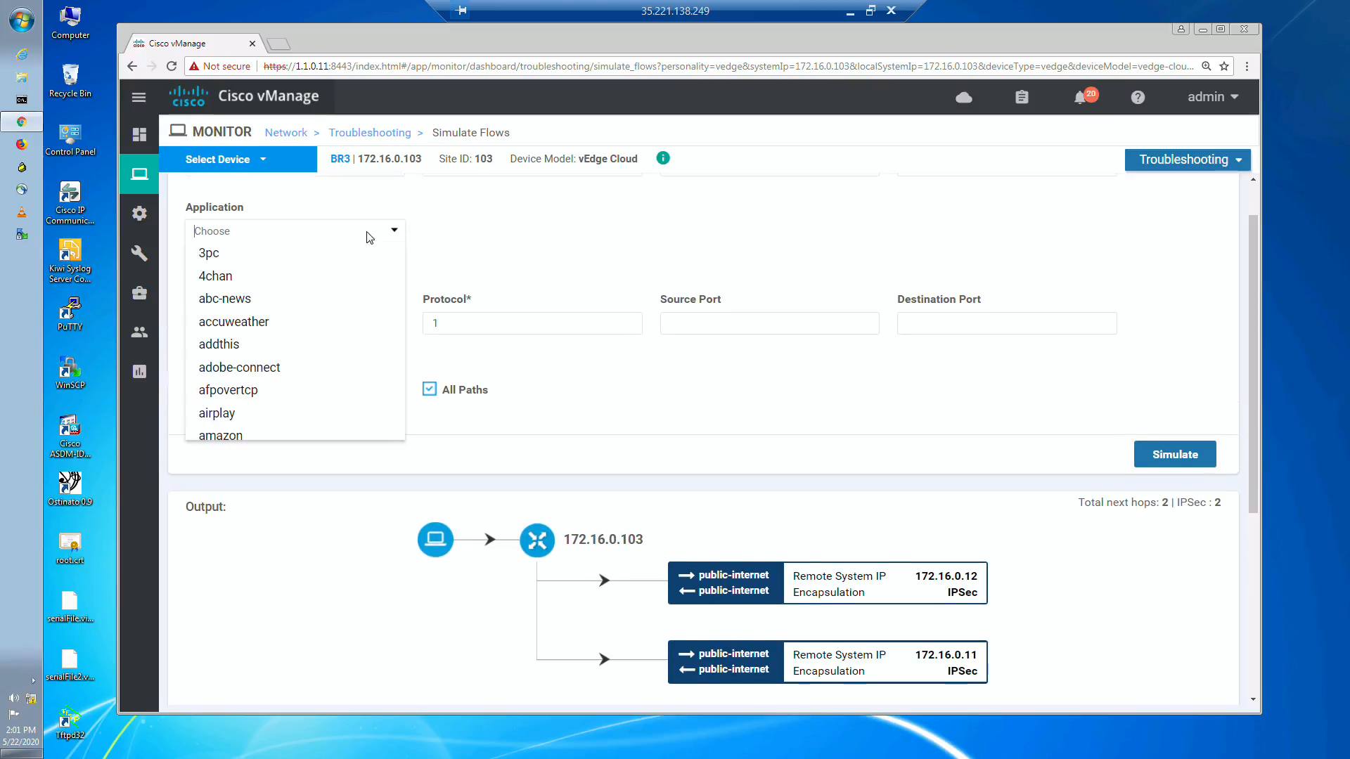
pyautogui.write('ftp')
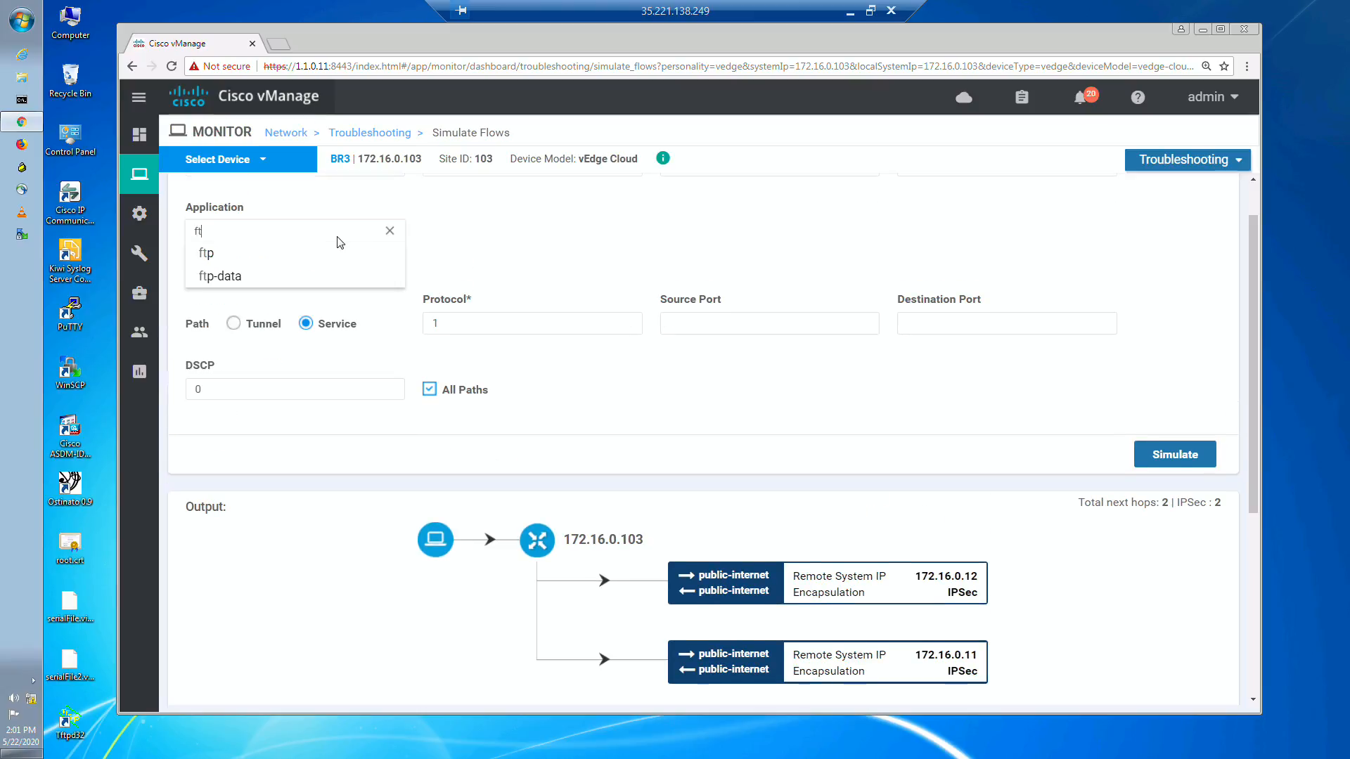
pyautogui.click(240, 256)
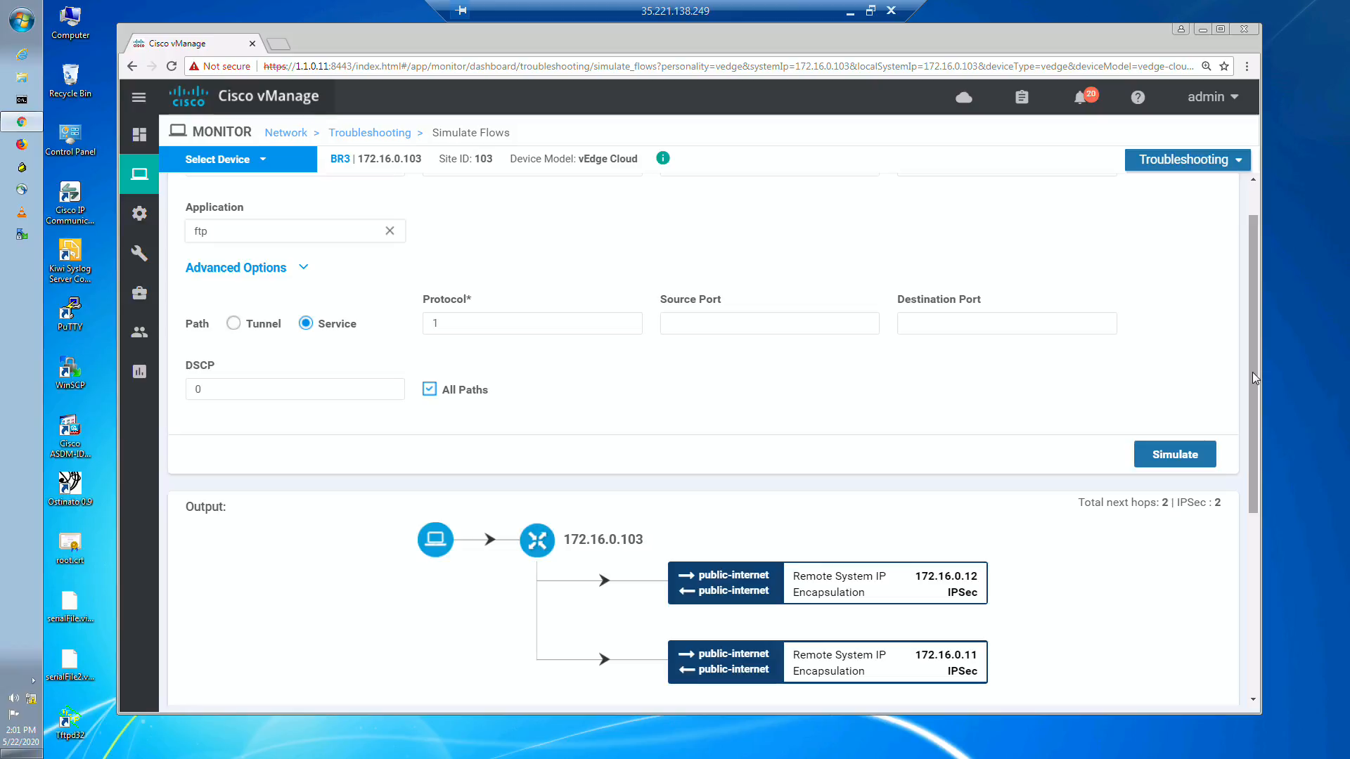
# Step: Simulate the ftp flow from BR3 and view the resulting path output
pyautogui.moveTo(1252, 373); pyautogui.dragTo(1252, 373)
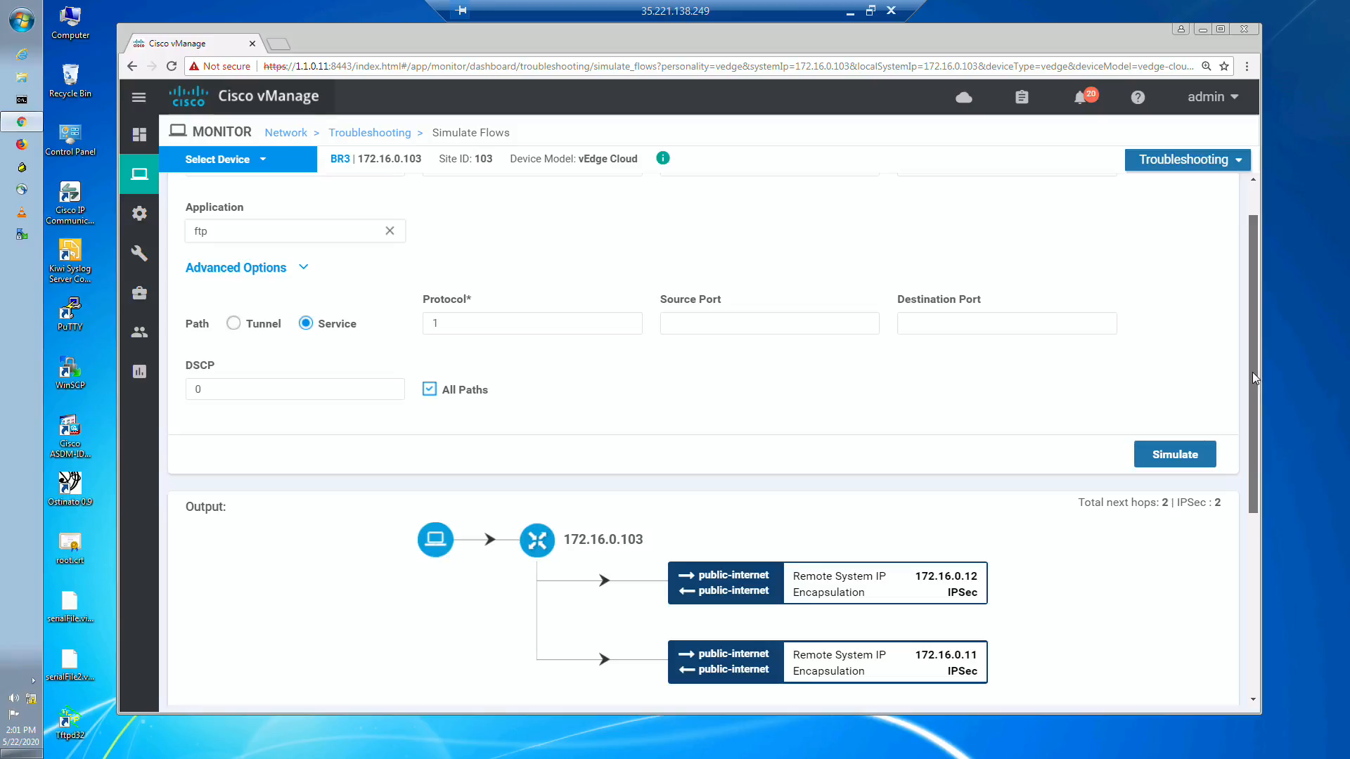
pyautogui.moveTo(1251, 372); pyautogui.dragTo(1250, 270)
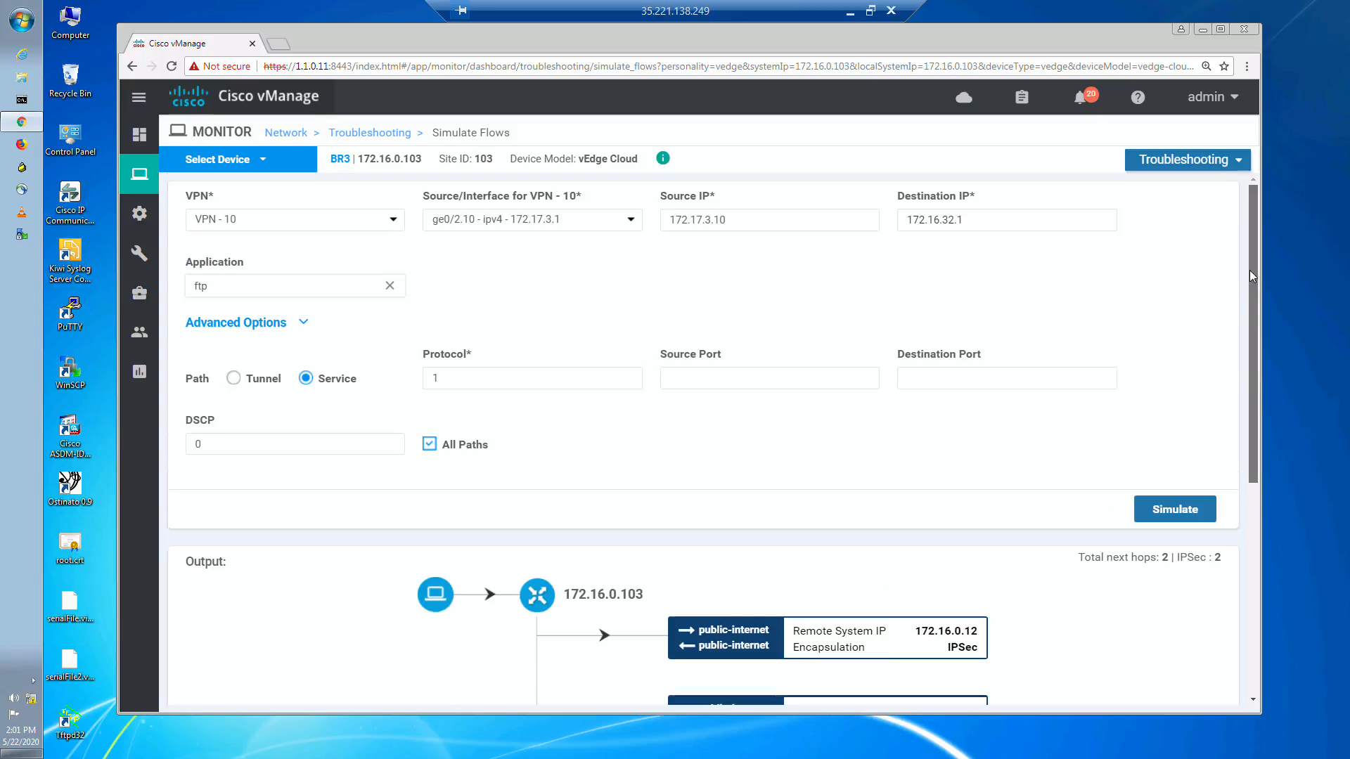
pyautogui.scroll(-2, 1258, 433)
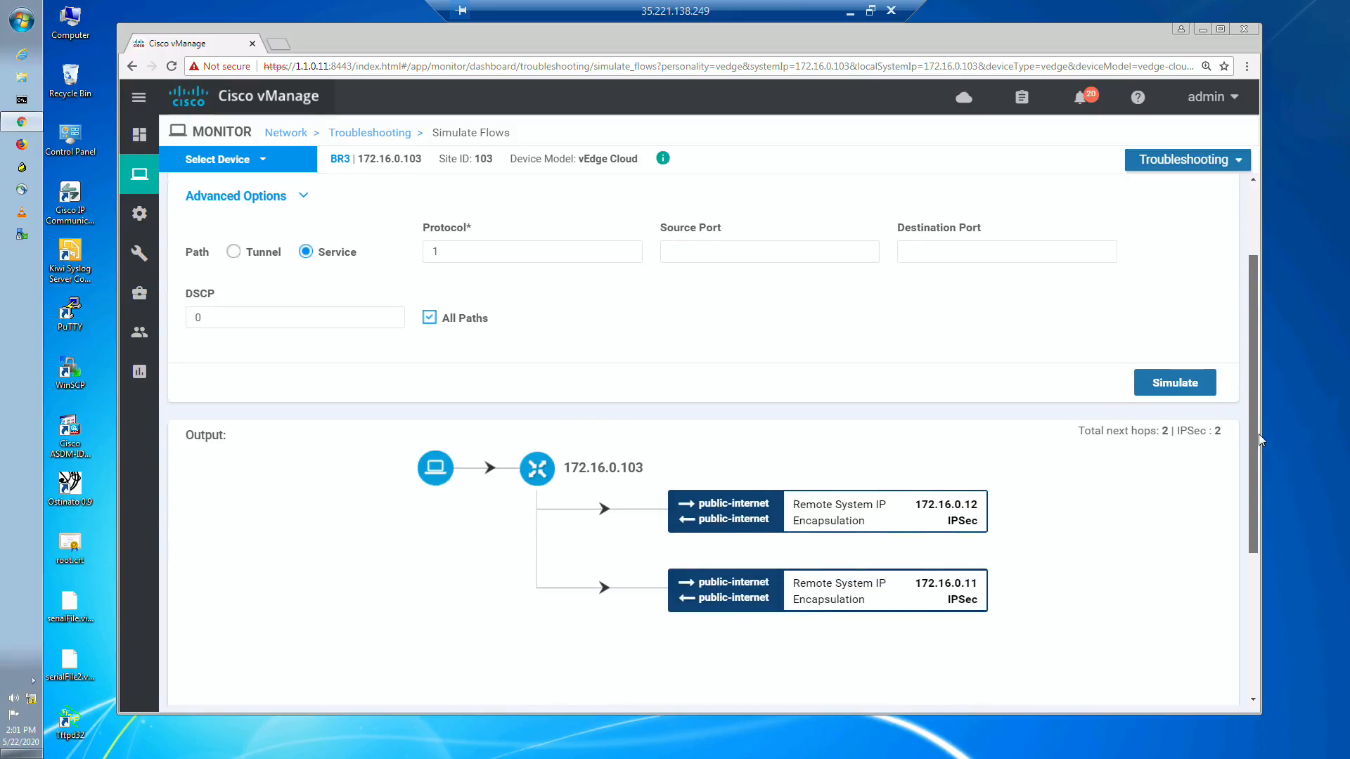
pyautogui.scroll(-1, 1178, 371)
pyautogui.click(1160, 351)
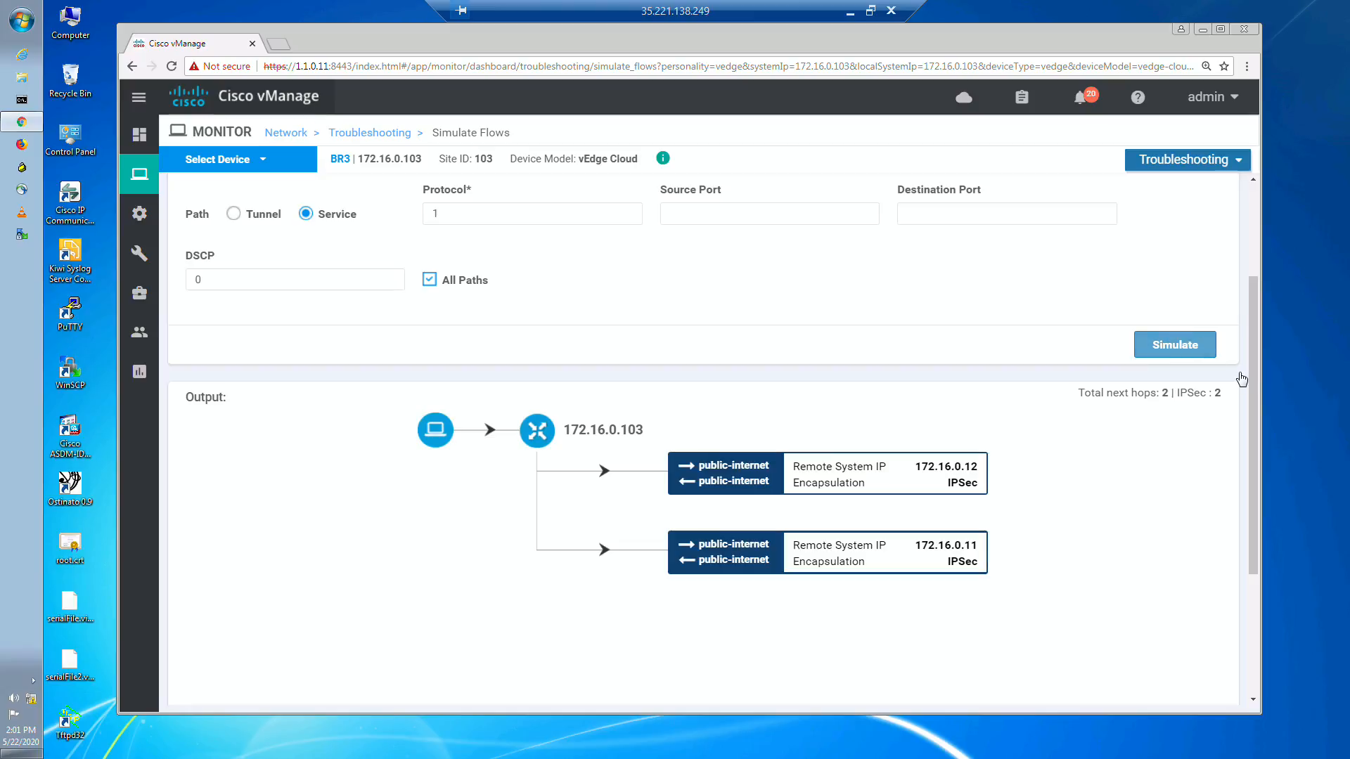
pyautogui.click(1160, 353)
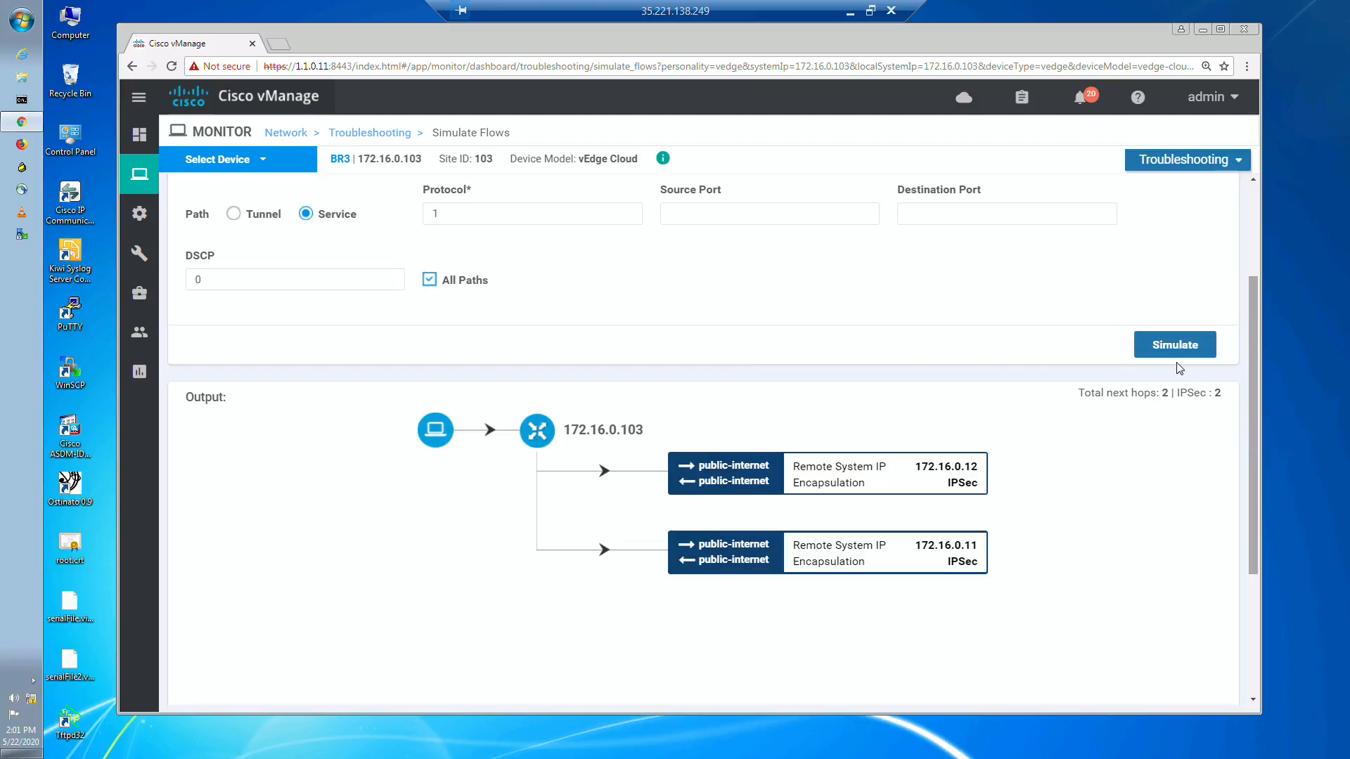
pyautogui.click(1188, 344)
pyautogui.scroll(-1, 1015, 348)
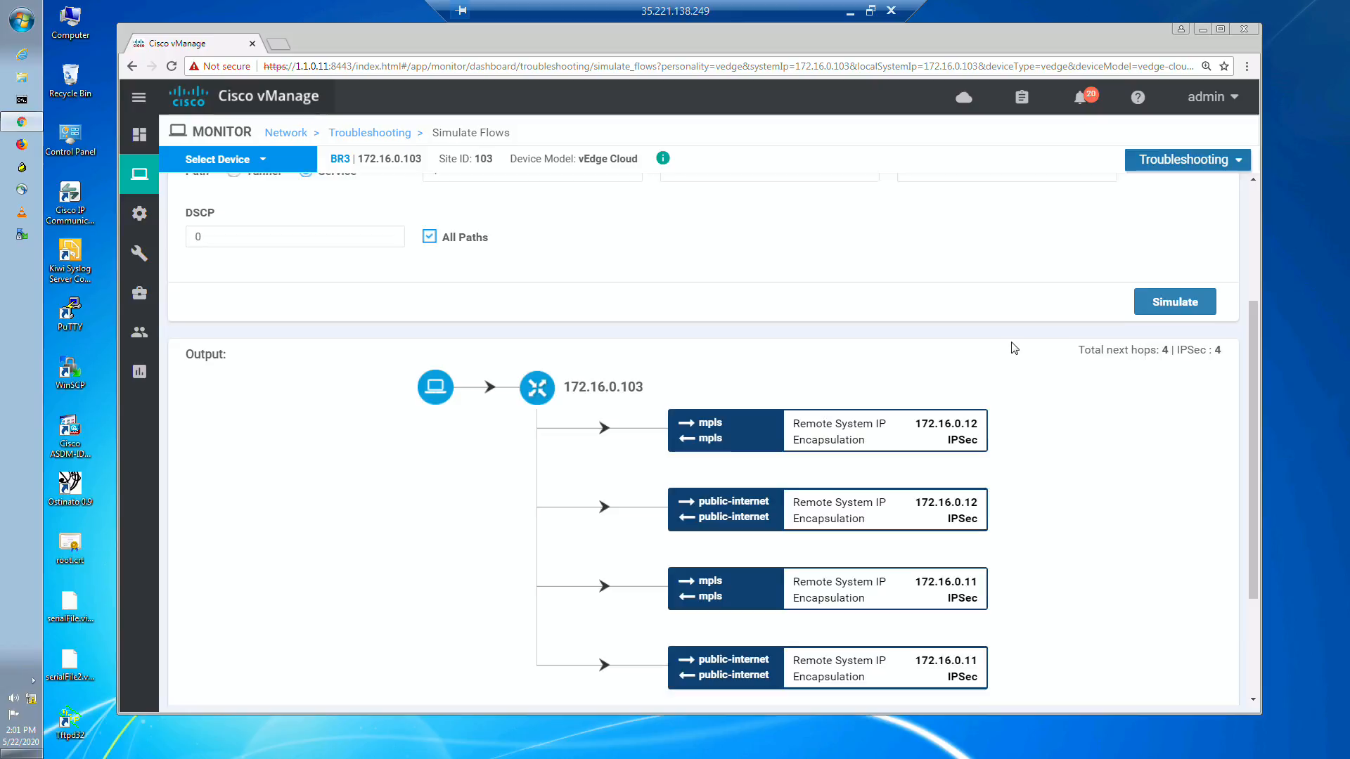
pyautogui.scroll(-4, 1015, 348)
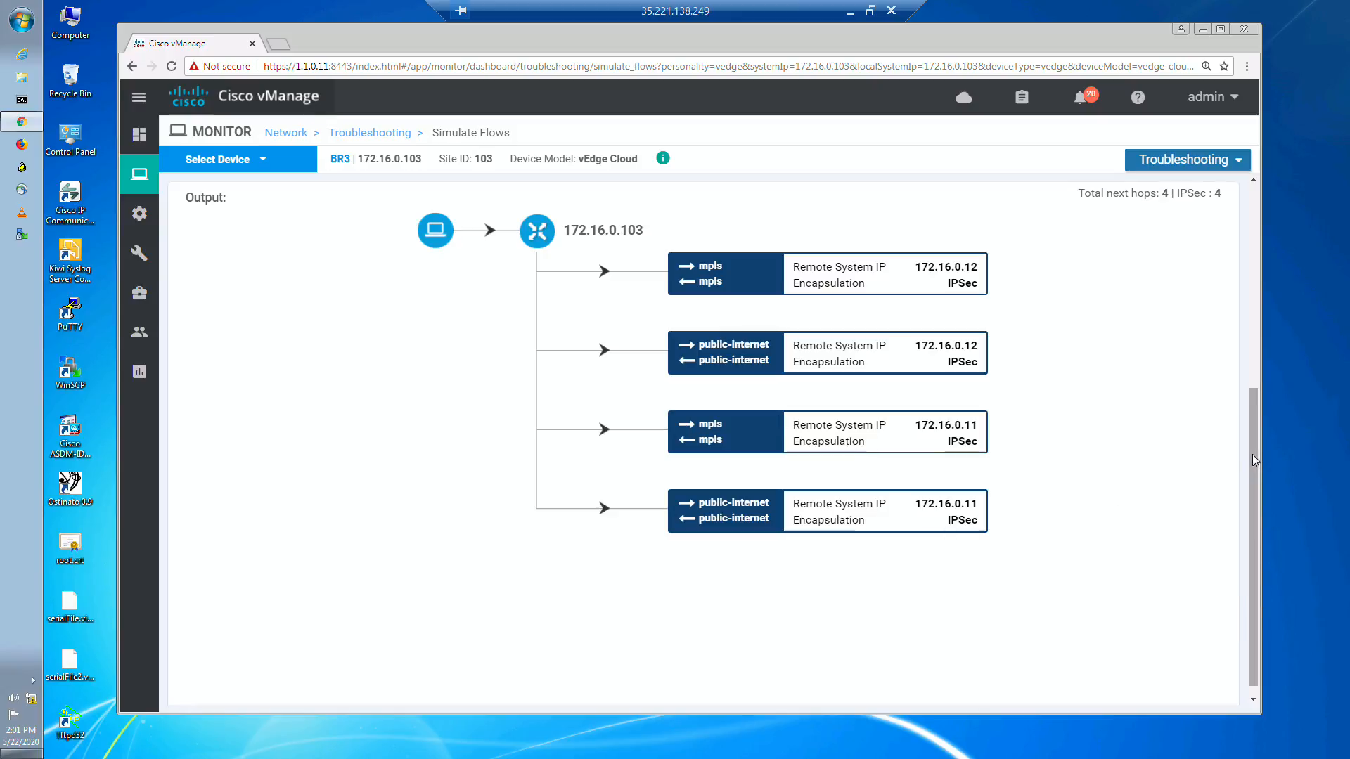
# Step: Clear the ftp application from the simulated flow
pyautogui.moveTo(1251, 454); pyautogui.dragTo(1258, 270)
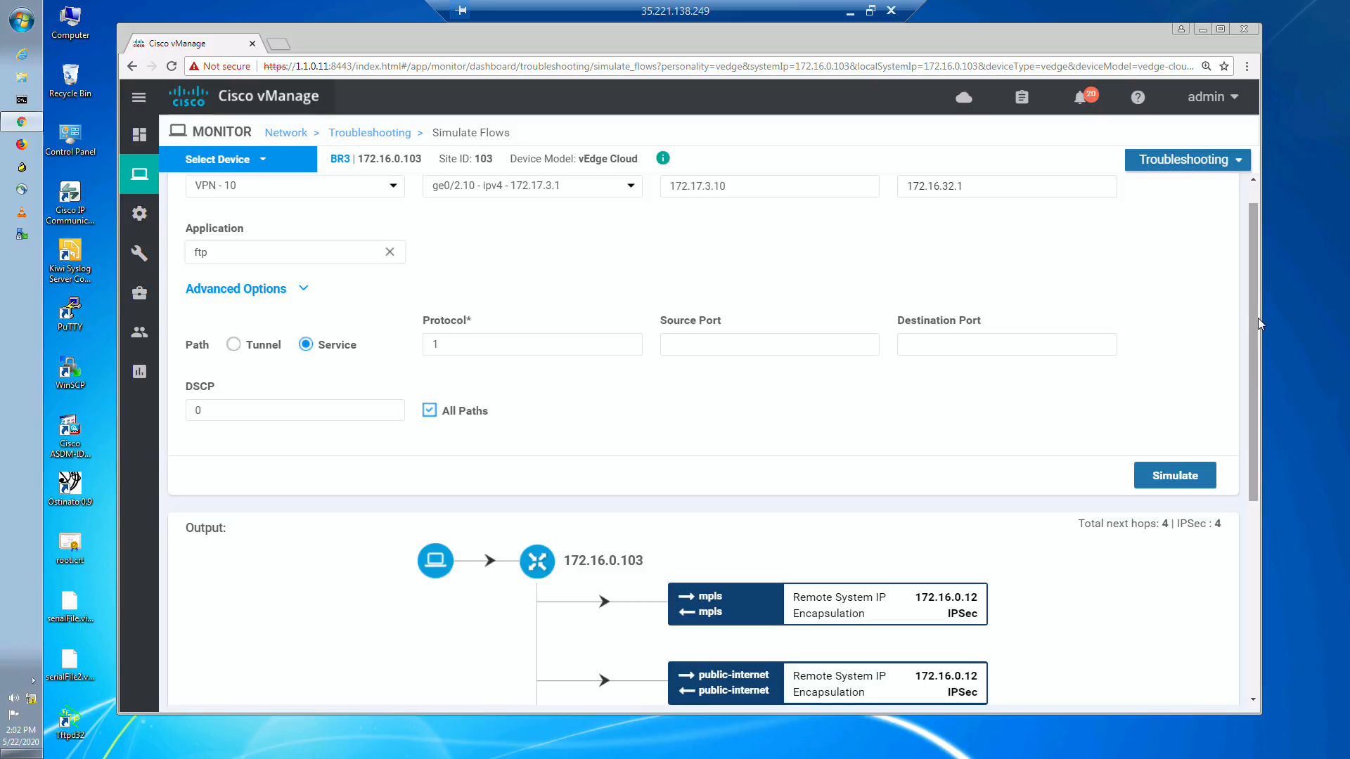
pyautogui.scroll(1, 1257, 281)
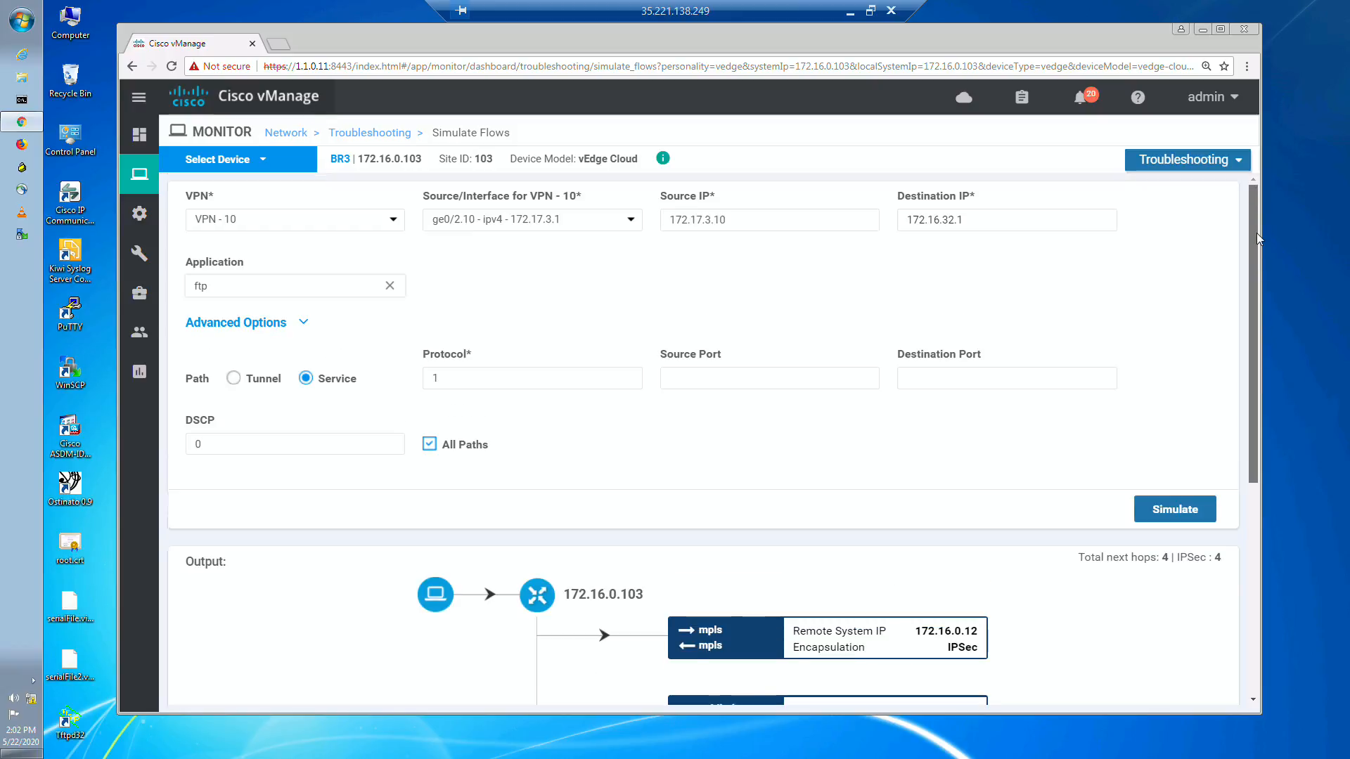
pyautogui.click(389, 285)
pyautogui.click(528, 303)
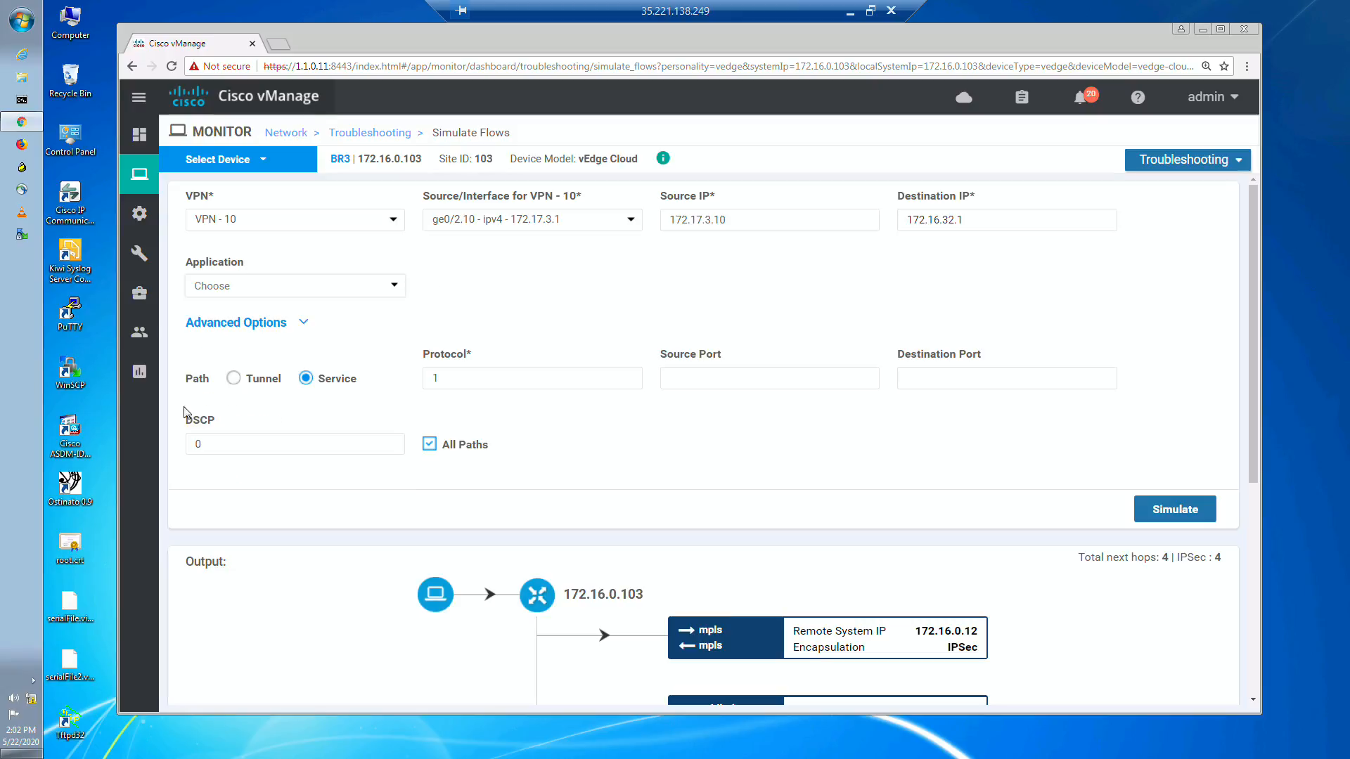
# Step: Set the flow's DSCP to 3, simulate it, and view the resulting path output
pyautogui.click(201, 444)
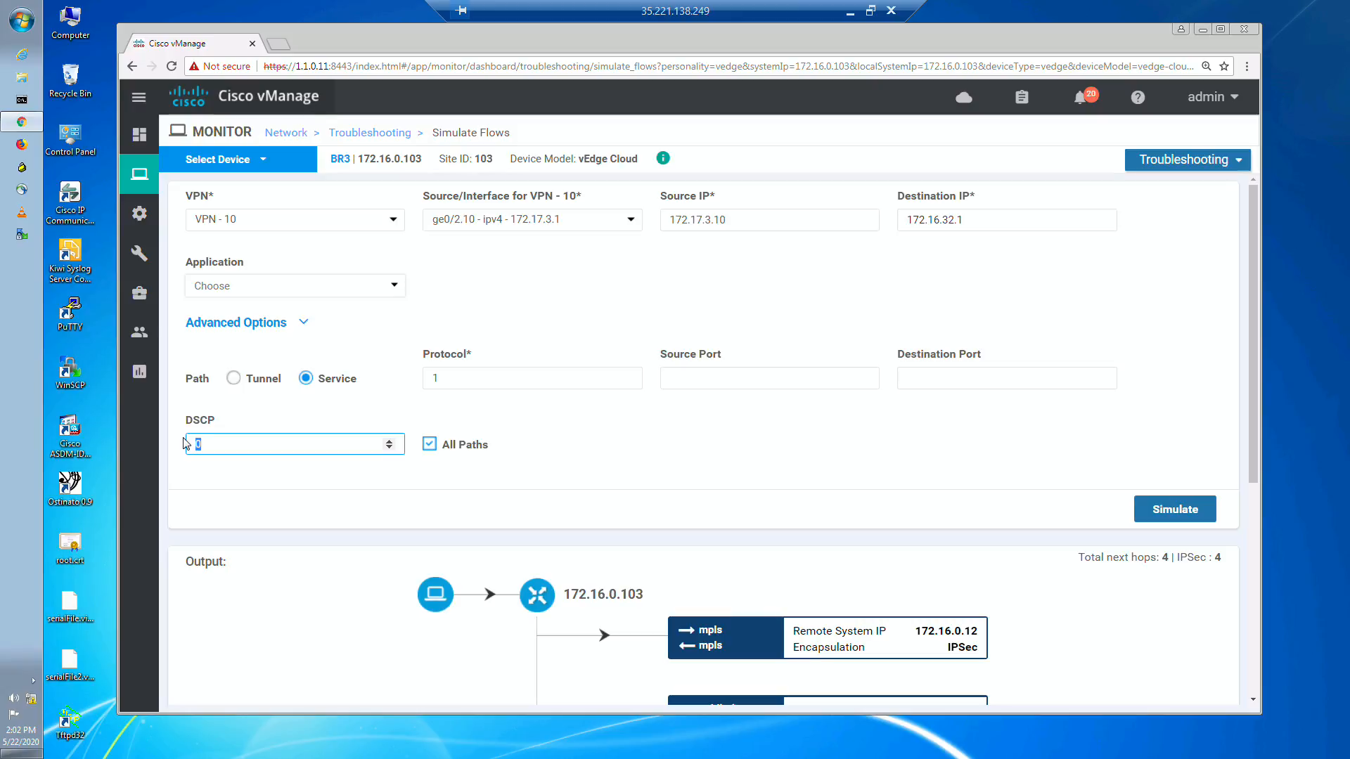
pyautogui.press('BackSpace')
pyautogui.click(581, 458)
pyautogui.click(1188, 509)
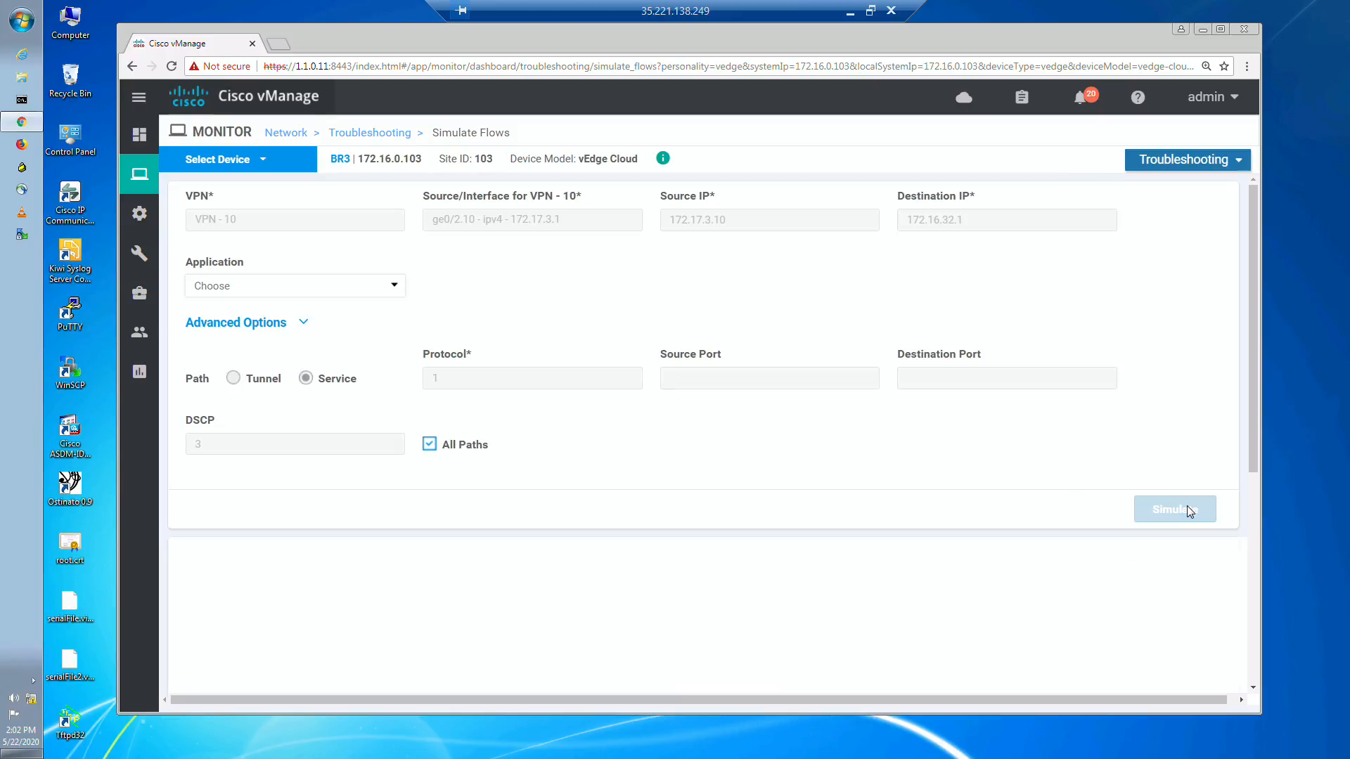
pyautogui.scroll(-5, 1005, 468)
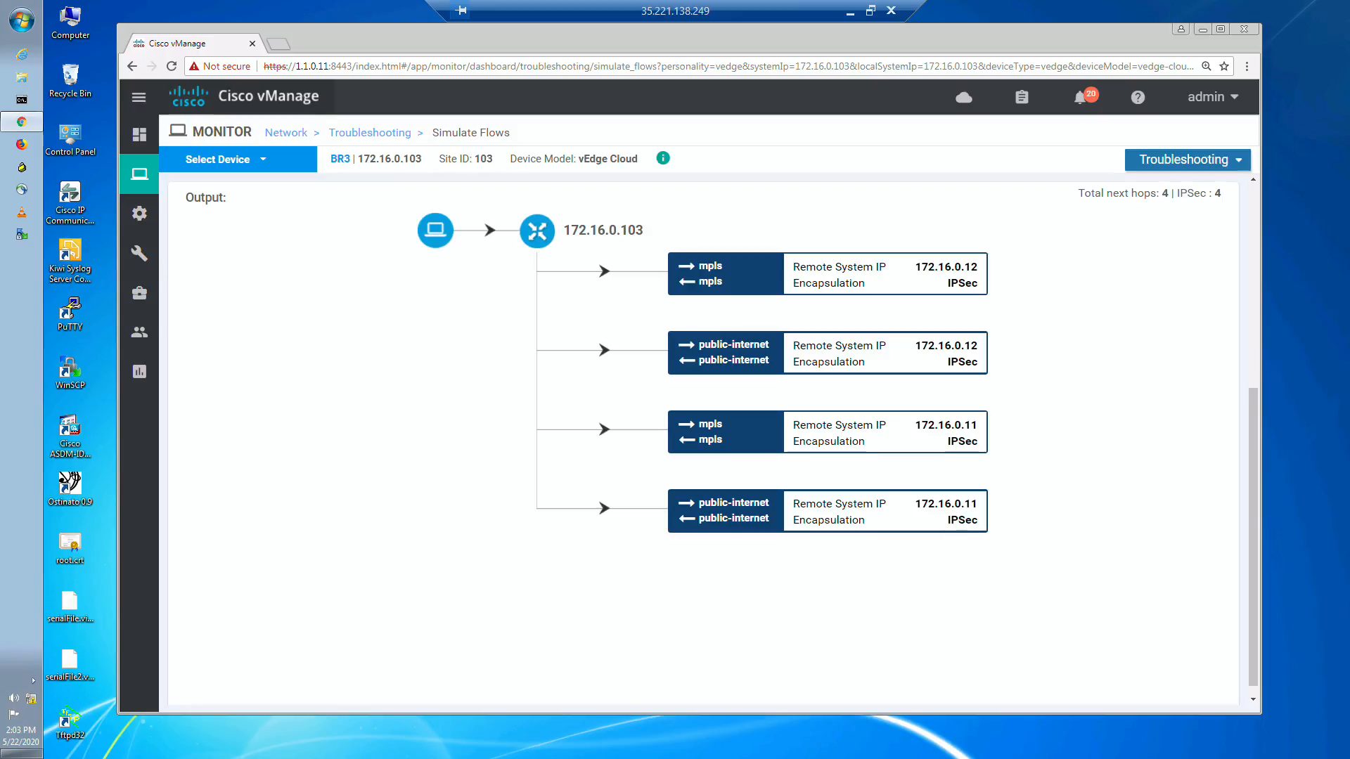
# Step: Switch to the EVE topology in Chrome and examine the paths between Site 1 and BR3, including the WAN node
pyautogui.click(849, 14)
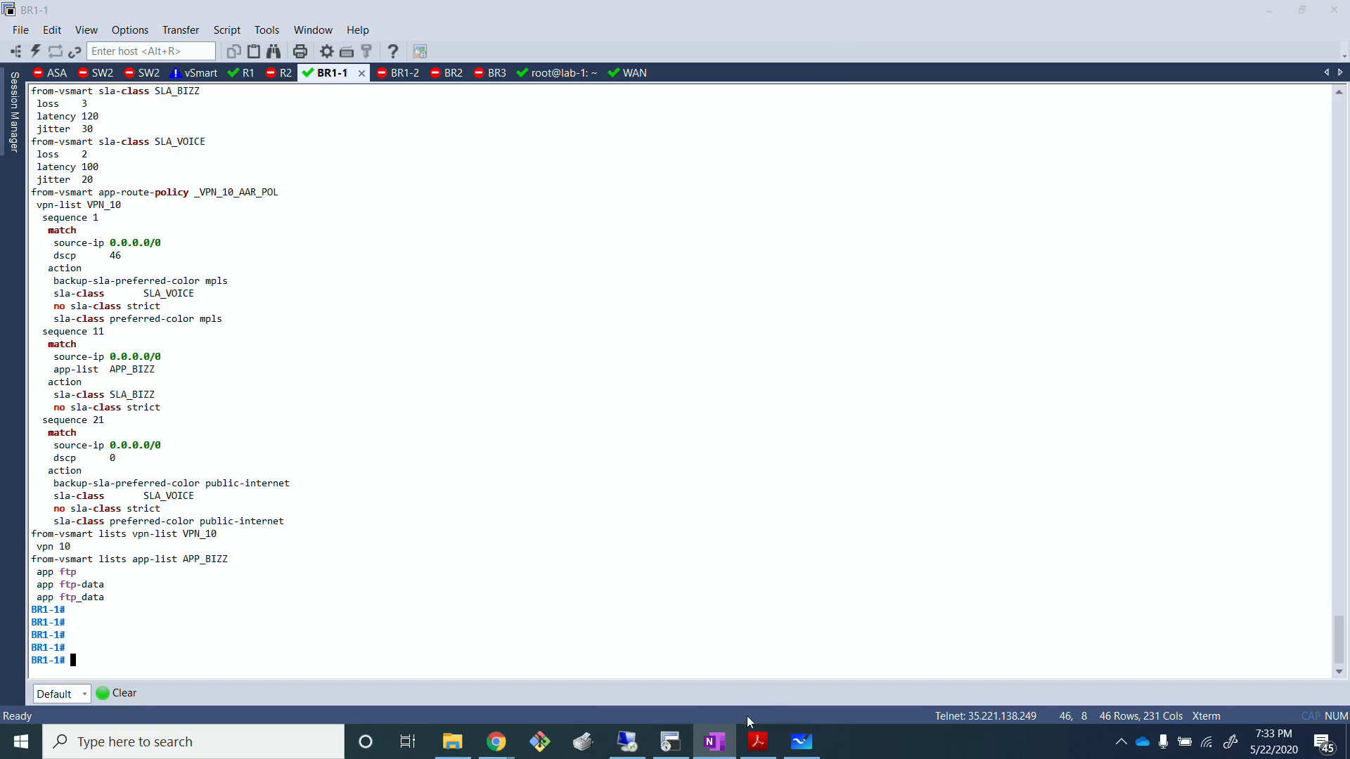
pyautogui.moveTo(495, 740)
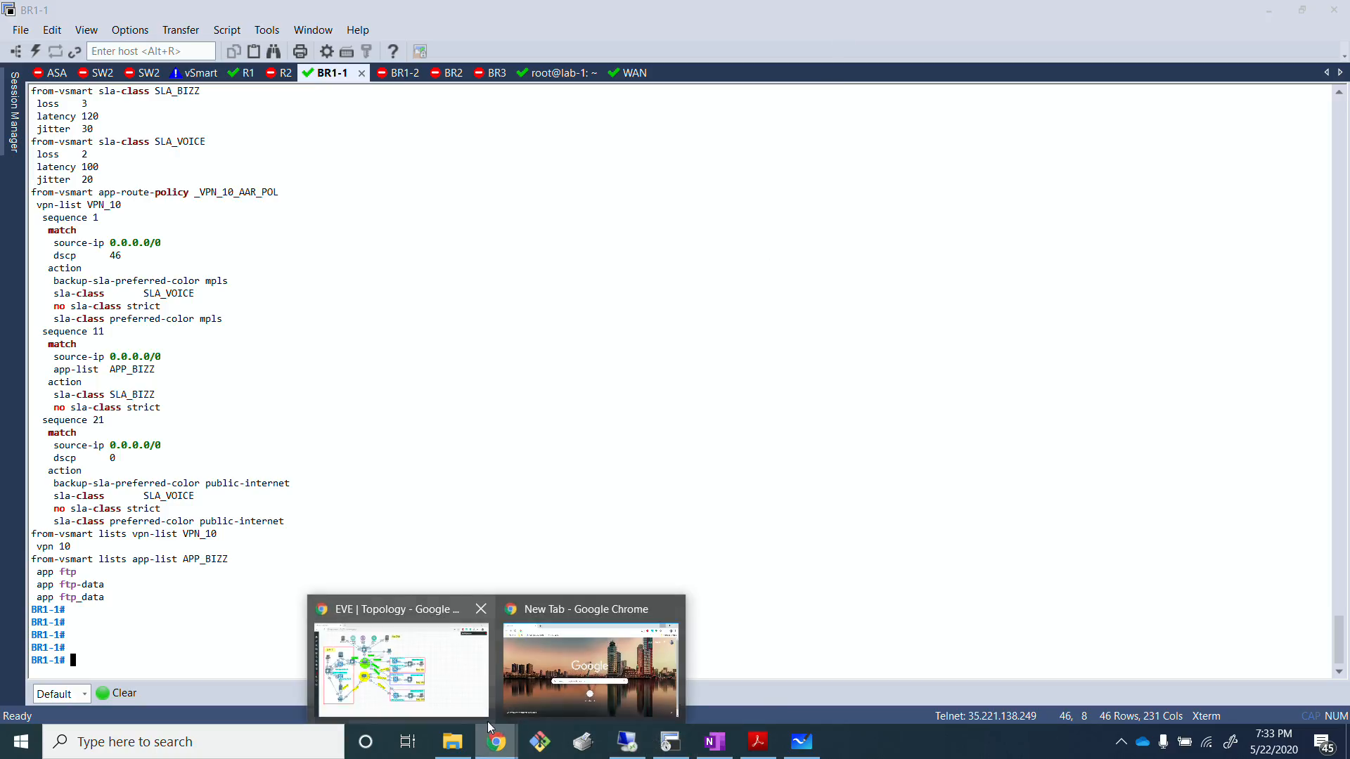
pyautogui.click(423, 670)
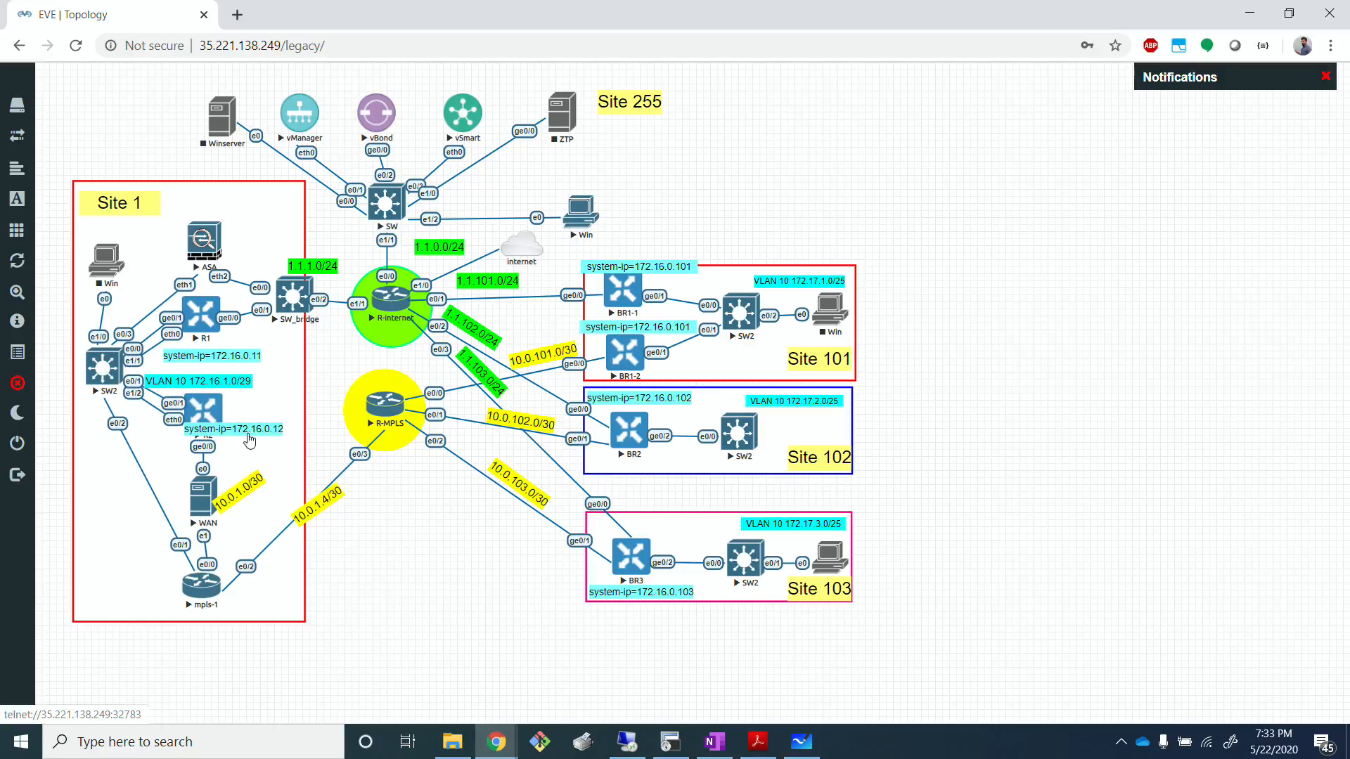
pyautogui.hotkey('alt', 'Tab')
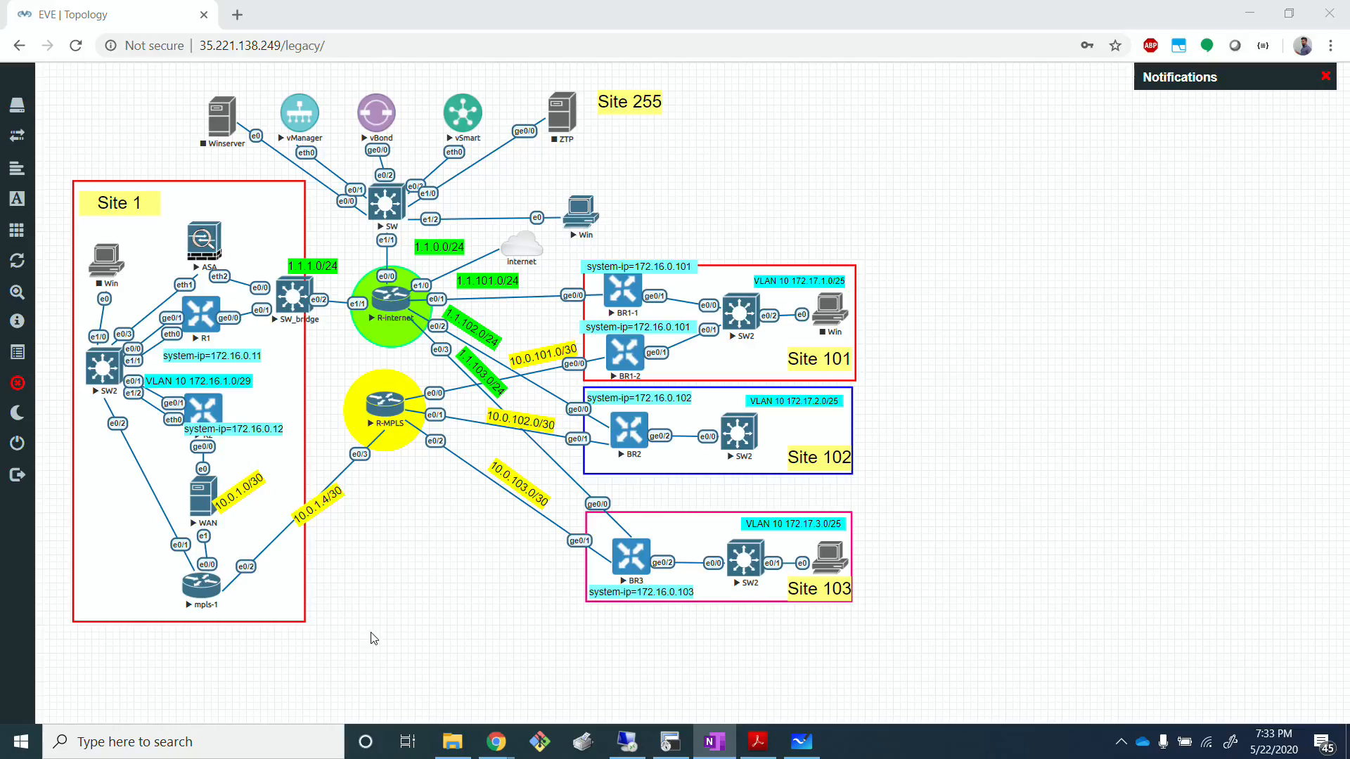
pyautogui.click(1148, 455)
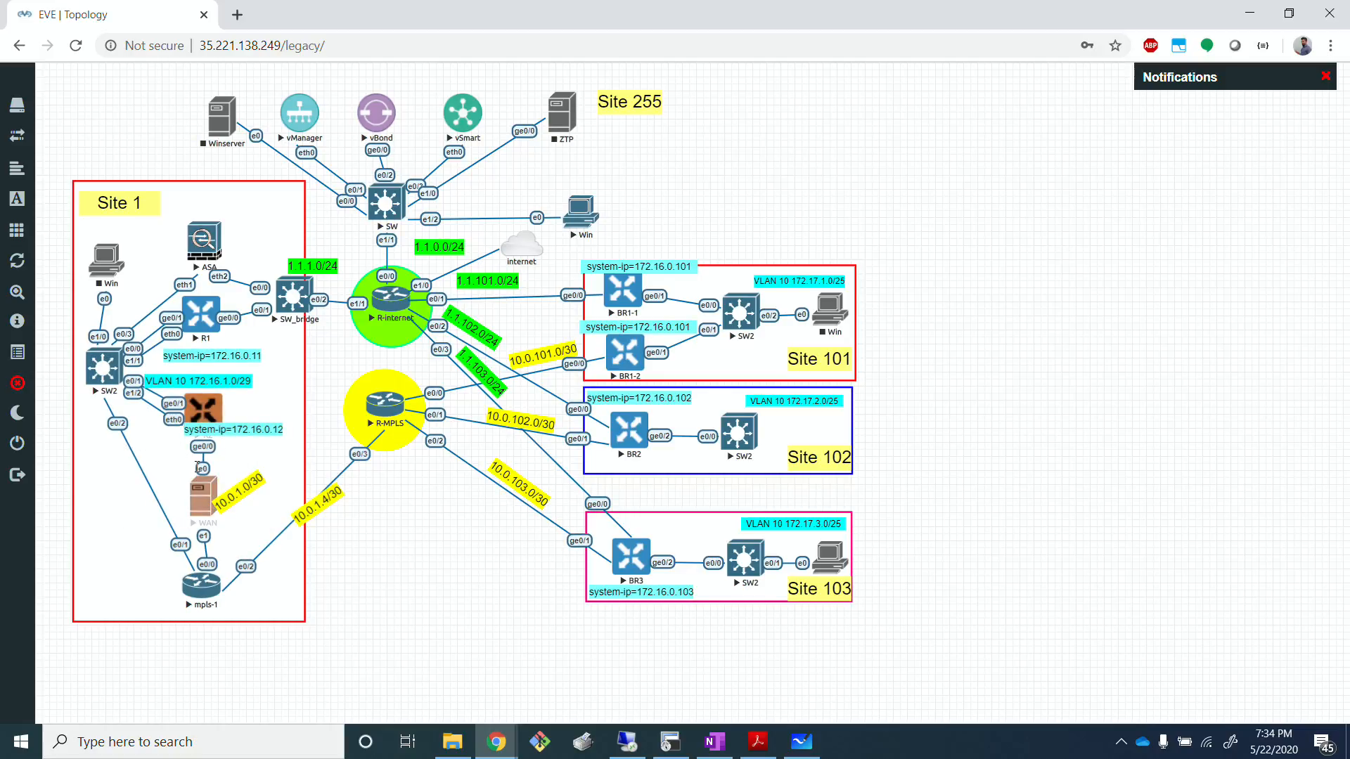
pyautogui.hotkey('alt', 'Tab')
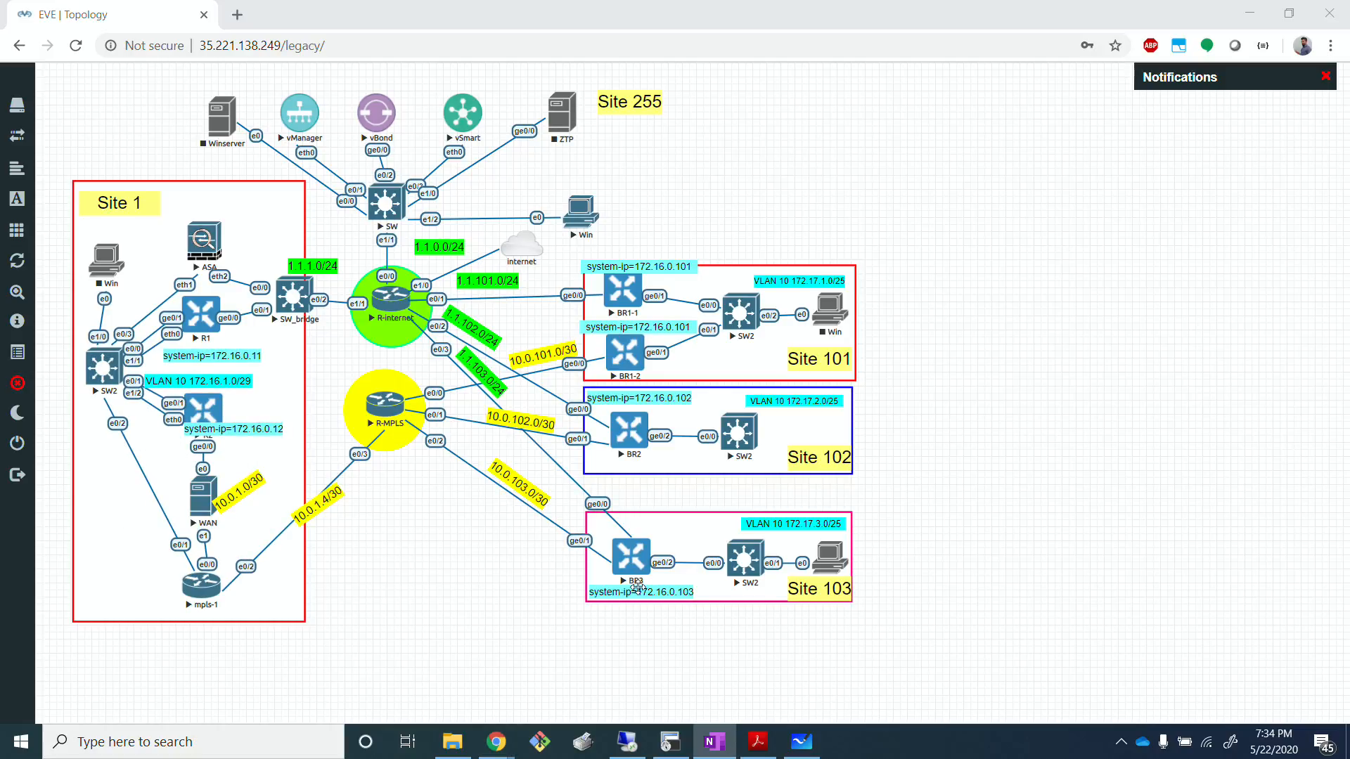
pyautogui.click(685, 680)
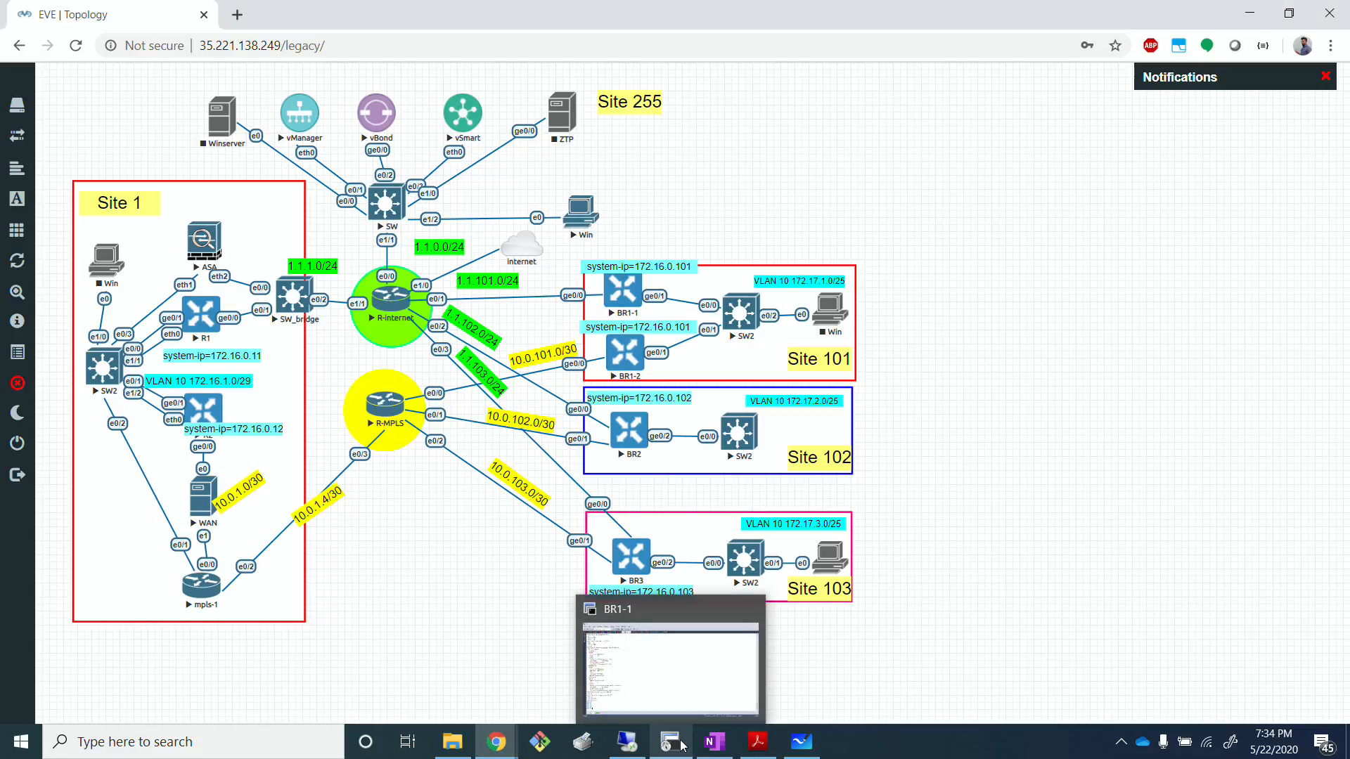
pyautogui.hotkey('alt', 'Tab')
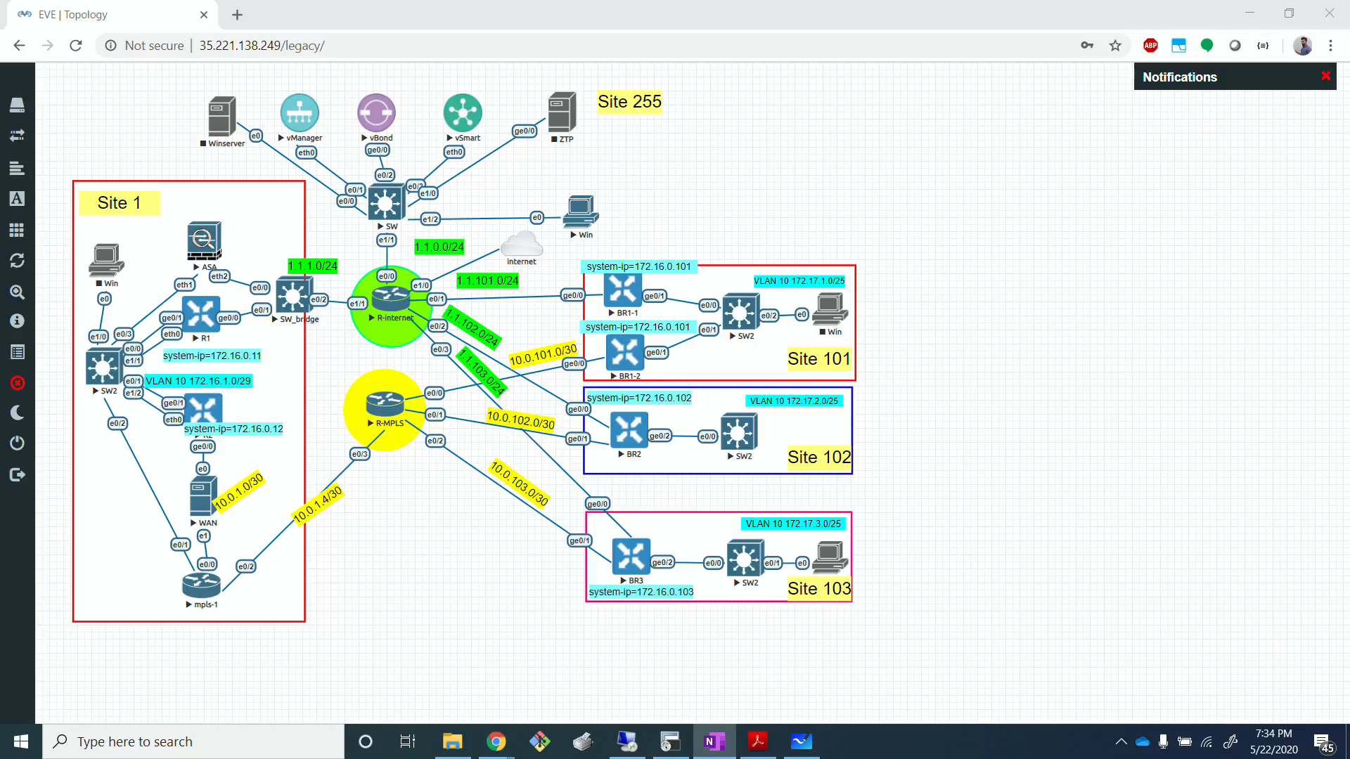
pyautogui.click(1013, 488)
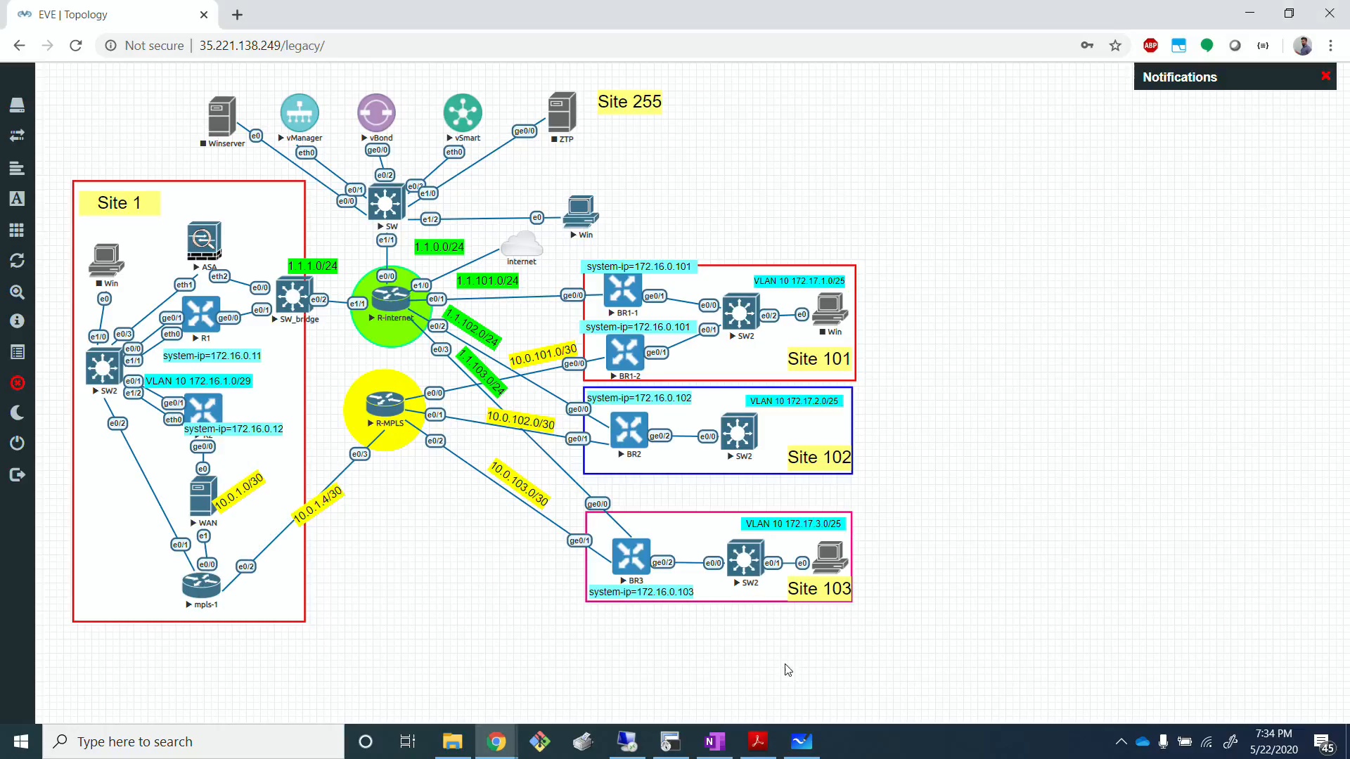
# Step: Switch to the terminal client, connect the BR3 session, and log in as admin with the account password
pyautogui.click(671, 741)
pyautogui.click(474, 72)
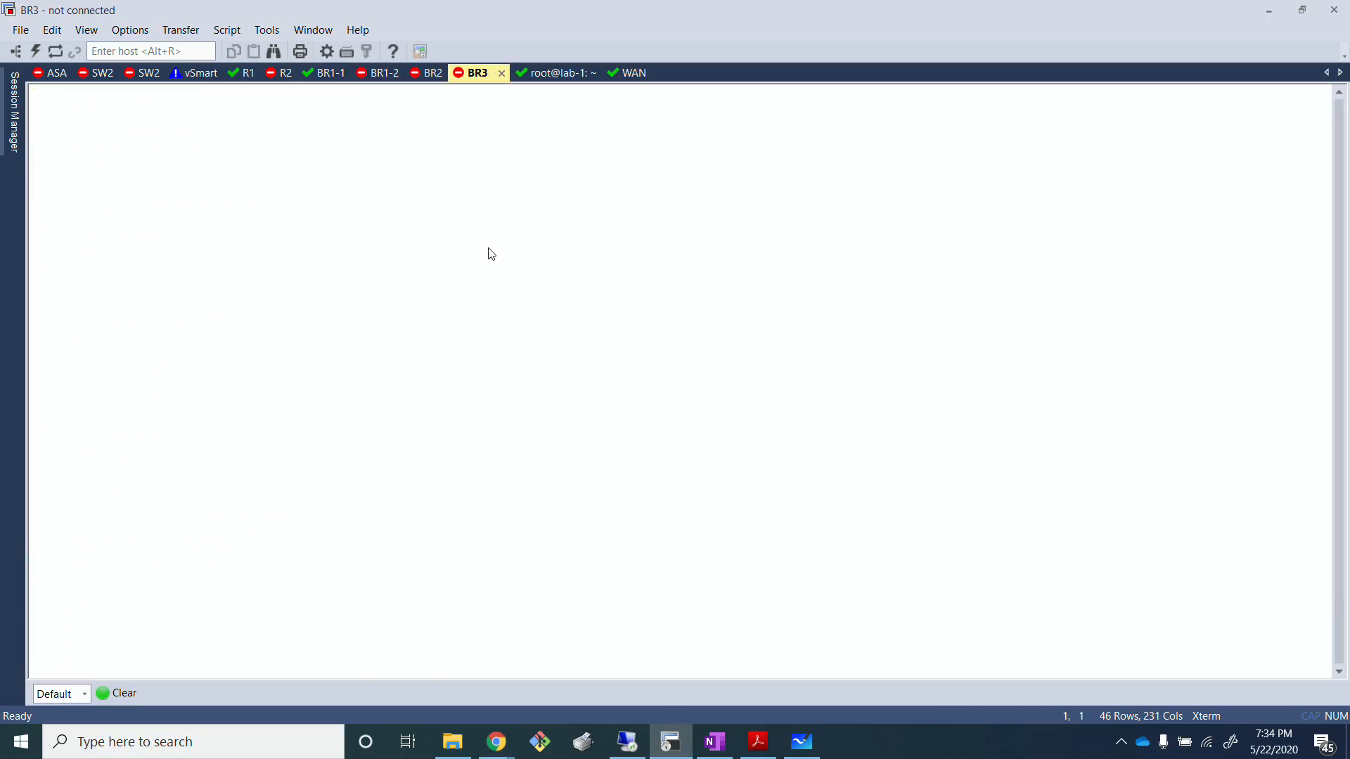
pyautogui.press('Return')
pyautogui.write('admin')
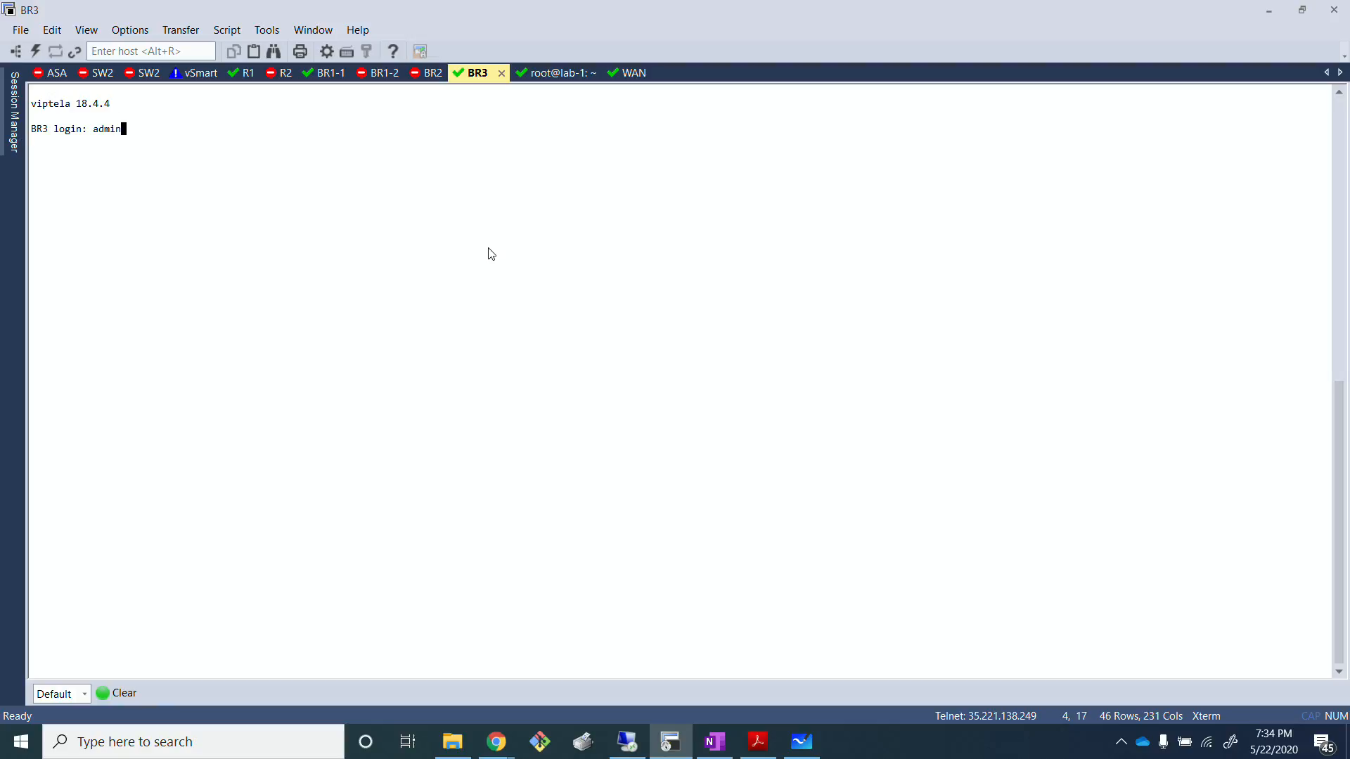
pyautogui.press('Return')
pyautogui.press('Return')
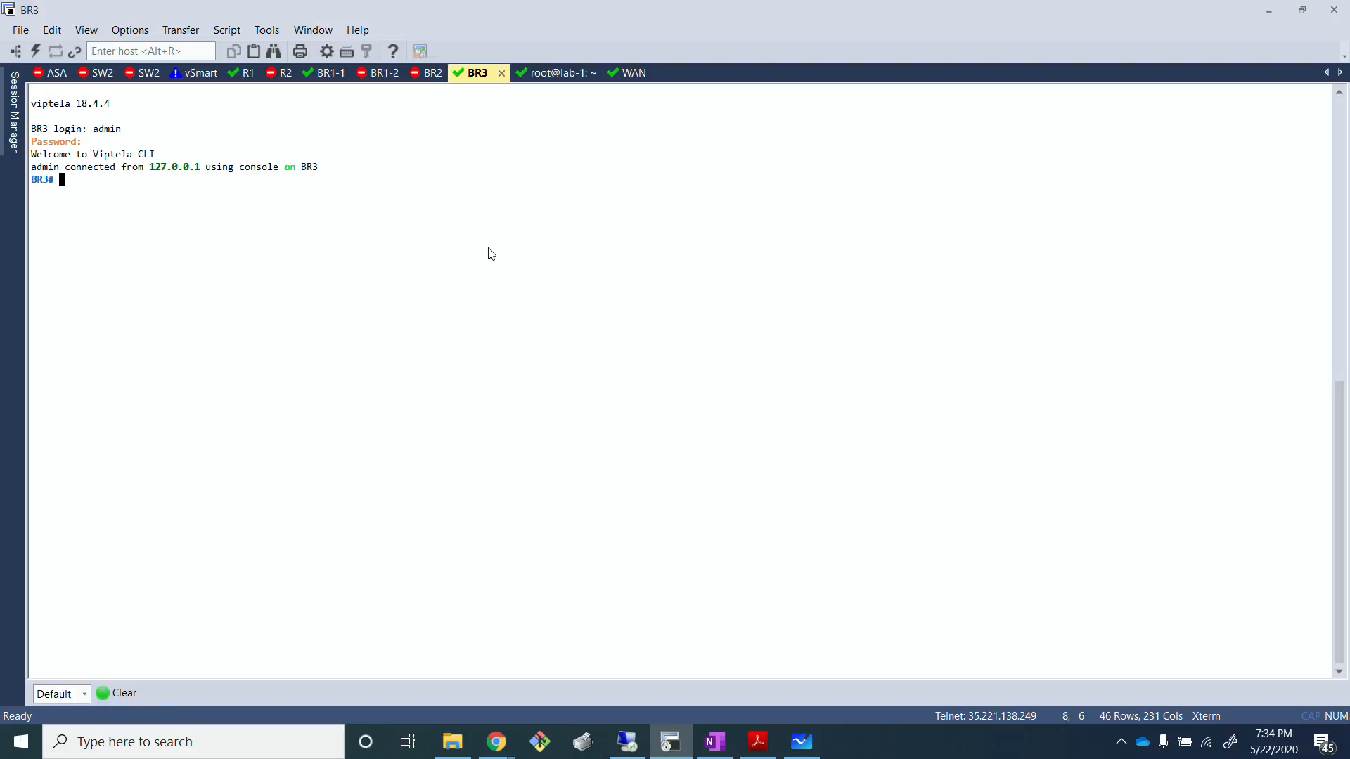
# Step: Check the completions for show app, then run show app-route stats remote-system-ip 172.16.0.11 on BR3
pyautogui.write('show app')
pyautogui.press('?')
pyautogui.write('-route')
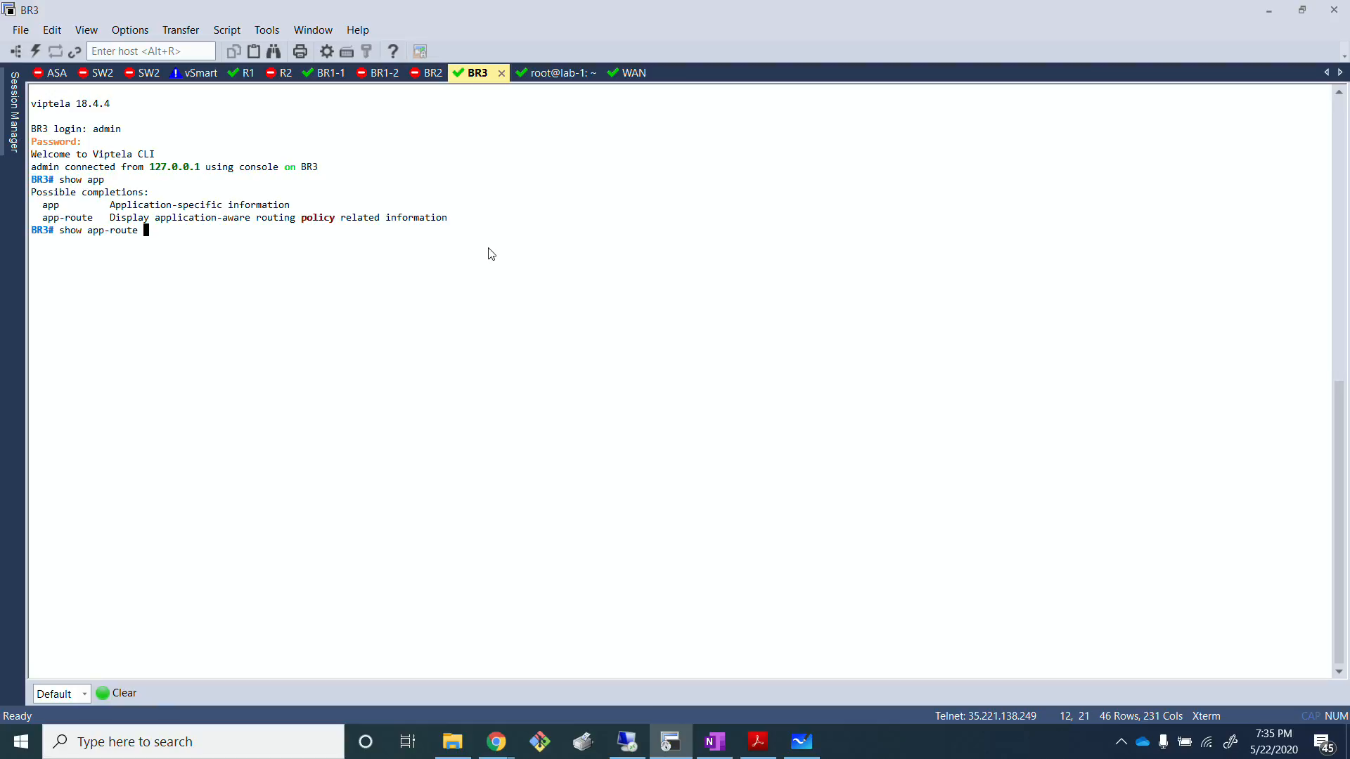
pyautogui.write(' stats re')
pyautogui.press('Tab')
pyautogui.write('s')
pyautogui.press('Tab')
pyautogui.write('172.1')
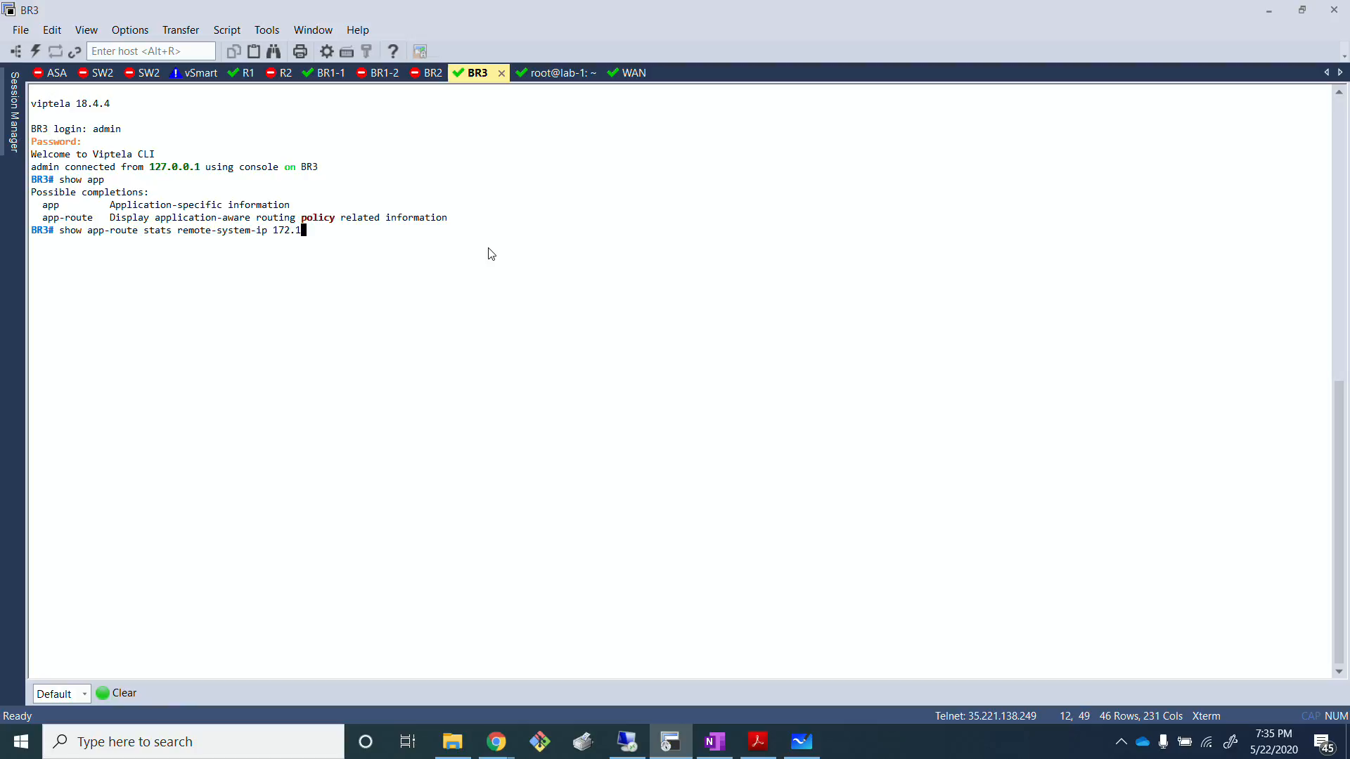
pyautogui.write('6.0.11')
pyautogui.press('Return')
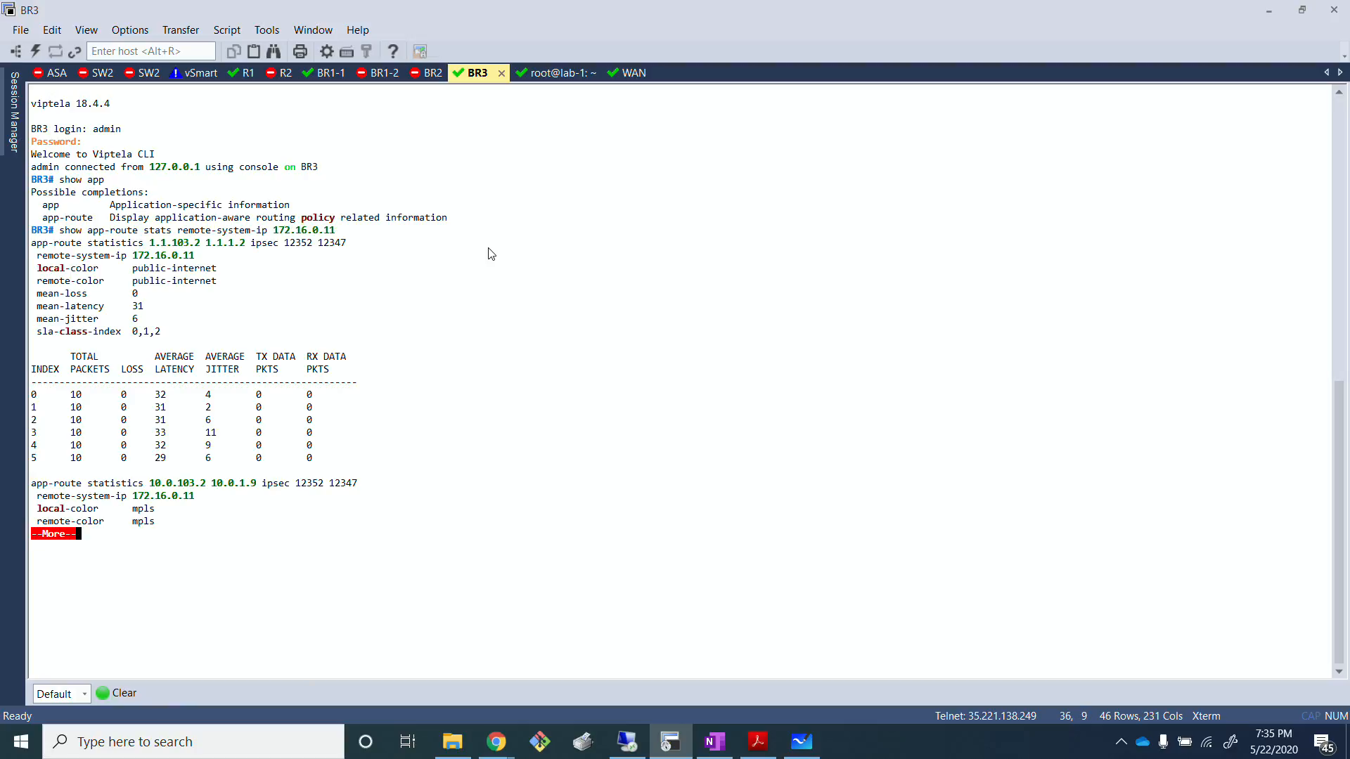
# Step: Page through the rest of the app-route statistics until the BR3 prompt returns
pyautogui.press('Return')
pyautogui.press('Return')
pyautogui.press('Return')
pyautogui.press('Return')
pyautogui.press('Return')
pyautogui.press('Return')
pyautogui.press('Return')
pyautogui.press('Return')
pyautogui.press('Return')
pyautogui.press('Return')
pyautogui.press('Return')
pyautogui.press('Return')
pyautogui.press('Return')
pyautogui.press('Return')
pyautogui.press('Return')
pyautogui.press('Return')
pyautogui.press('Return')
pyautogui.press('Return')
pyautogui.press('Return')
pyautogui.press('Return')
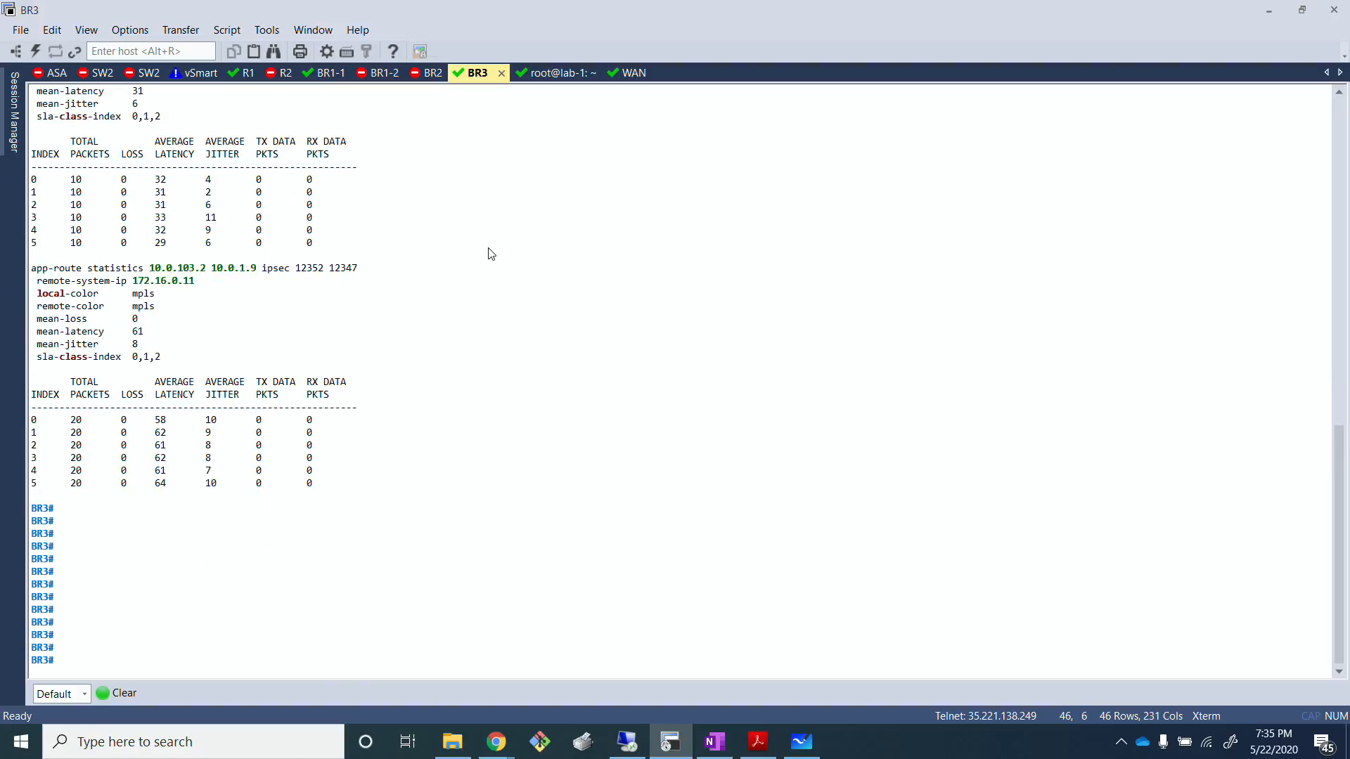
pyautogui.press('Return')
pyautogui.press('Return')
pyautogui.press('Return')
pyautogui.press('Return')
pyautogui.press('Return')
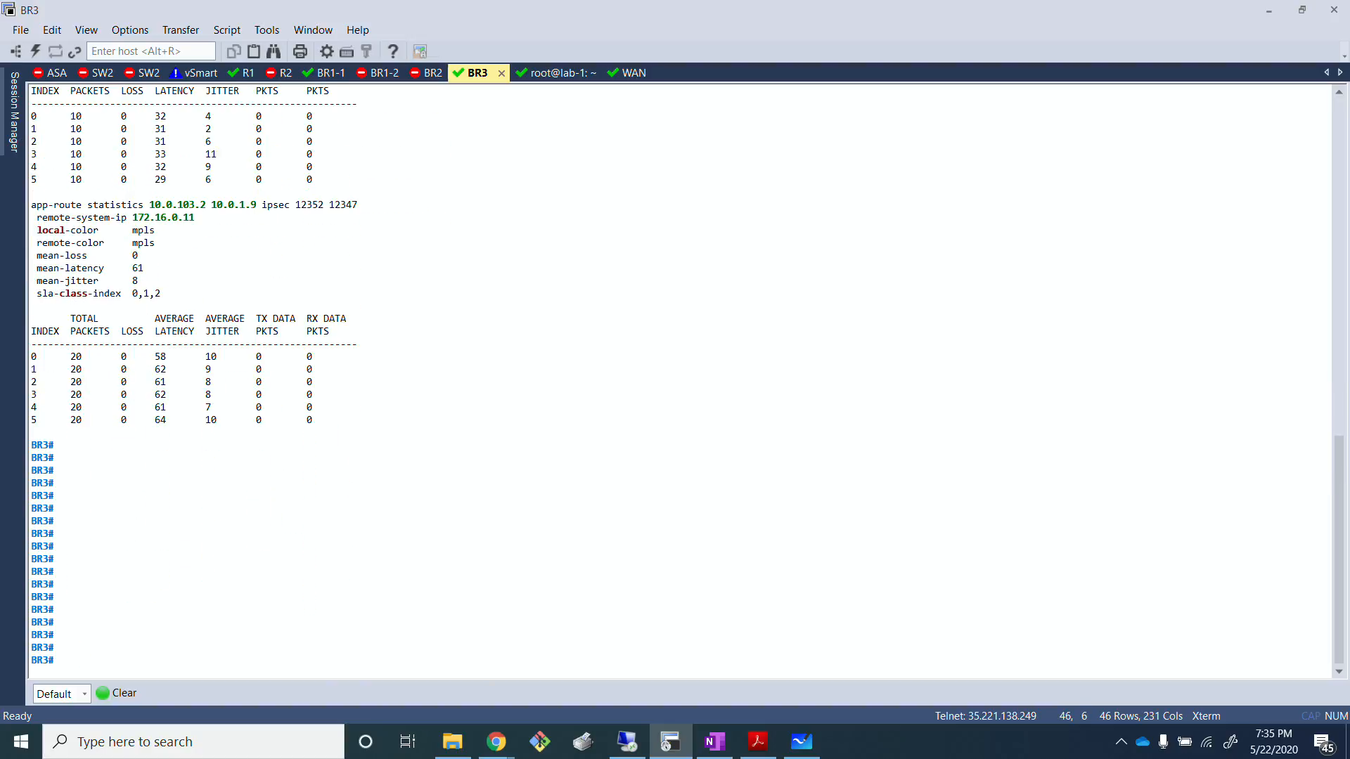
# Step: Examine the local and remote colors of the public-internet and mpls tunnels in BR3's app-route statistics
pyautogui.scroll(5, 211, 282)
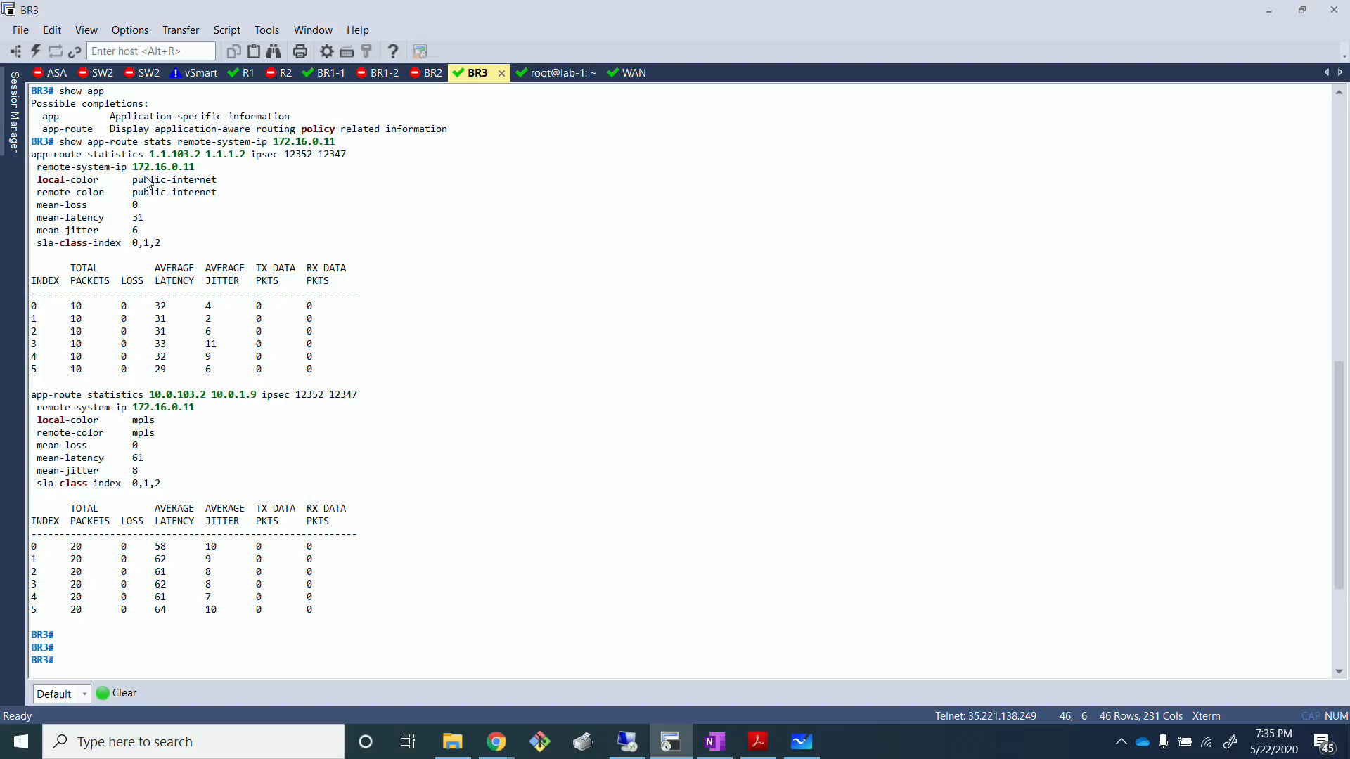
pyautogui.moveTo(146, 177); pyautogui.dragTo(195, 193)
pyautogui.click(235, 373)
pyautogui.moveTo(112, 420); pyautogui.dragTo(181, 428)
pyautogui.click(253, 511)
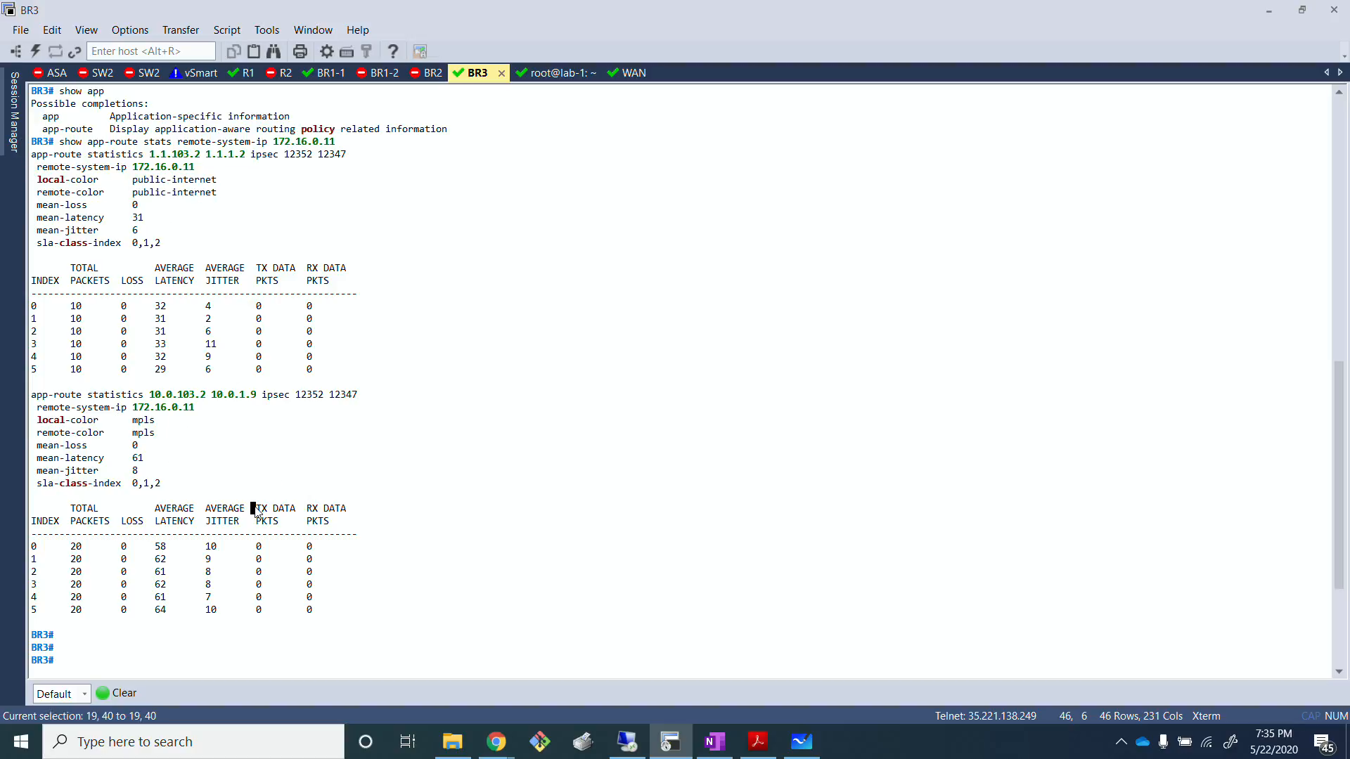
pyautogui.press('Return')
pyautogui.press('Return')
pyautogui.press('Return')
pyautogui.press('Return')
pyautogui.press('Return')
pyautogui.press('Return')
pyautogui.press('Return')
pyautogui.press('Return')
pyautogui.press('Return')
pyautogui.press('Return')
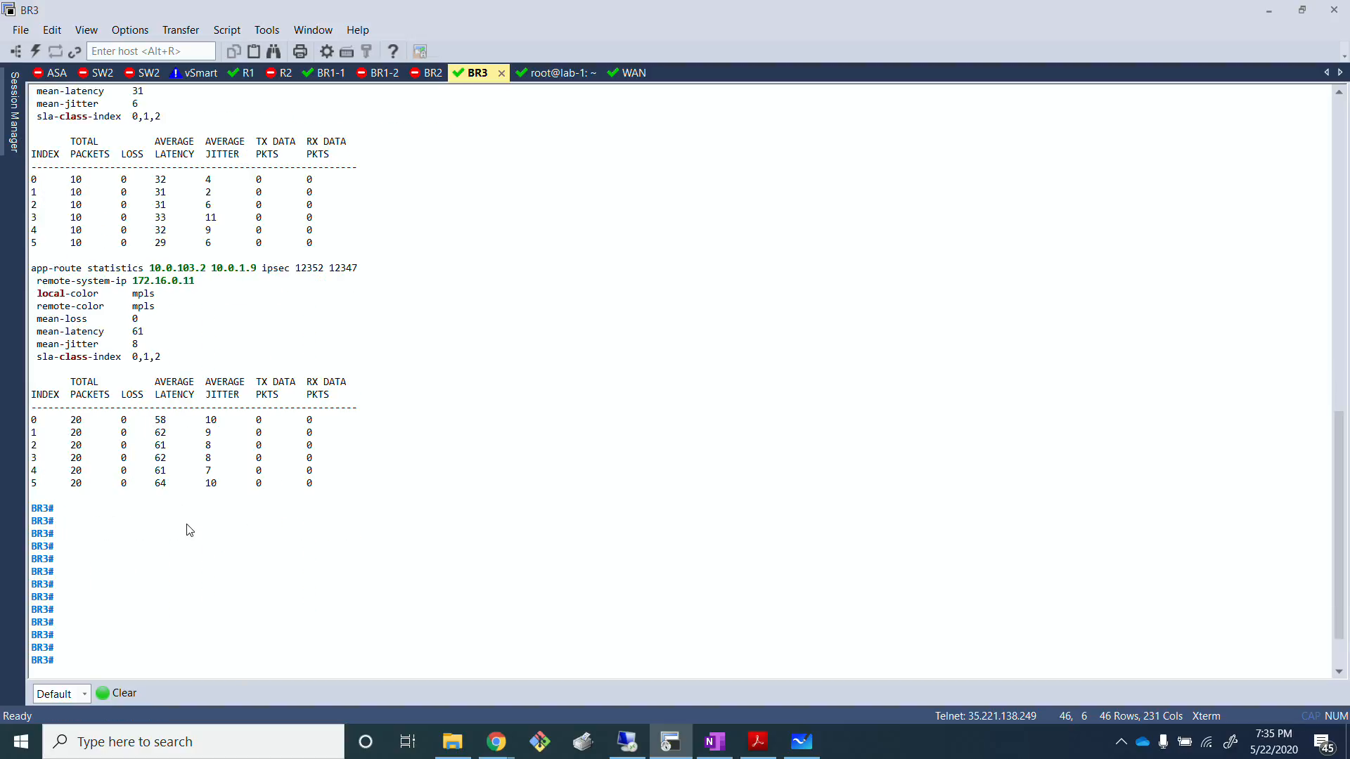
# Step: Review both tunnels' statistics again and check the remote-system-ip 172.16.0.11 used in the show app-route stats command
pyautogui.scroll(3, 189, 530)
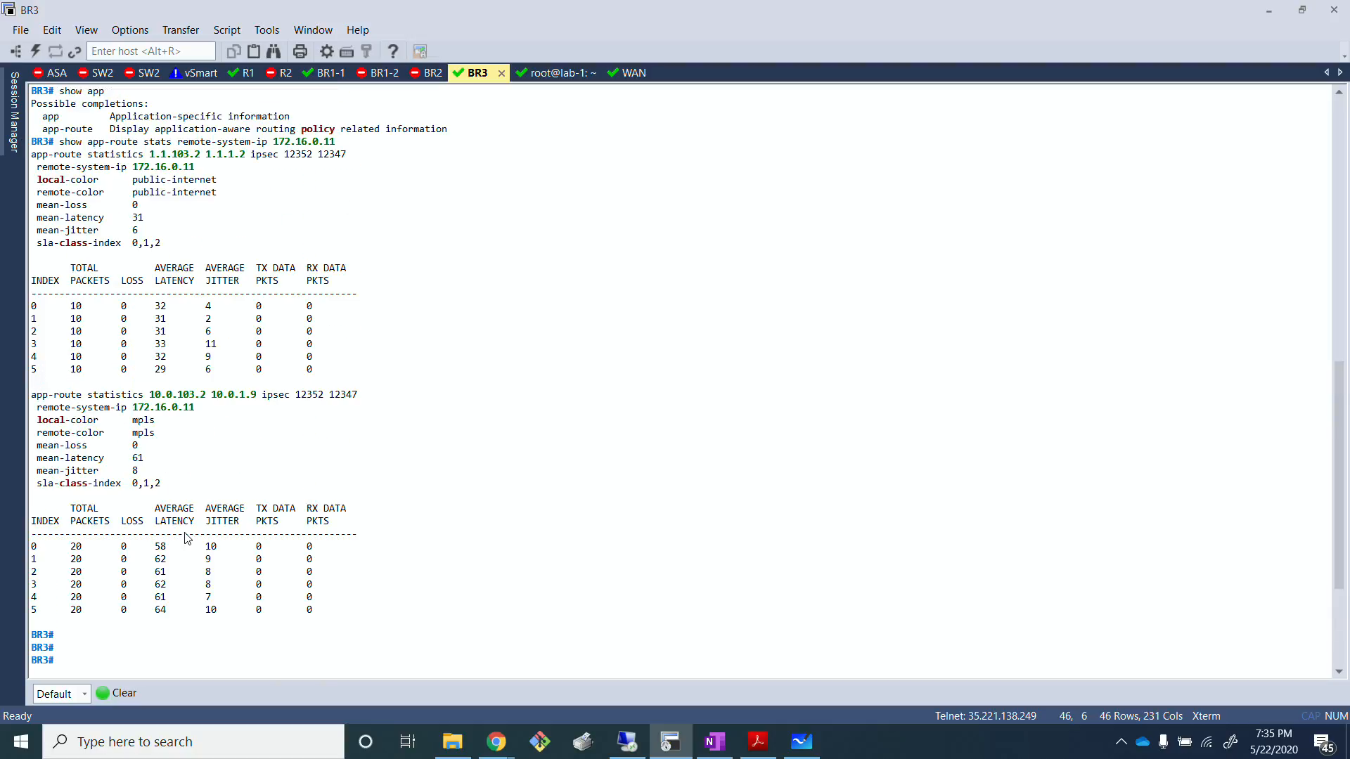
pyautogui.scroll(-3, 187, 539)
pyautogui.scroll(2, 185, 540)
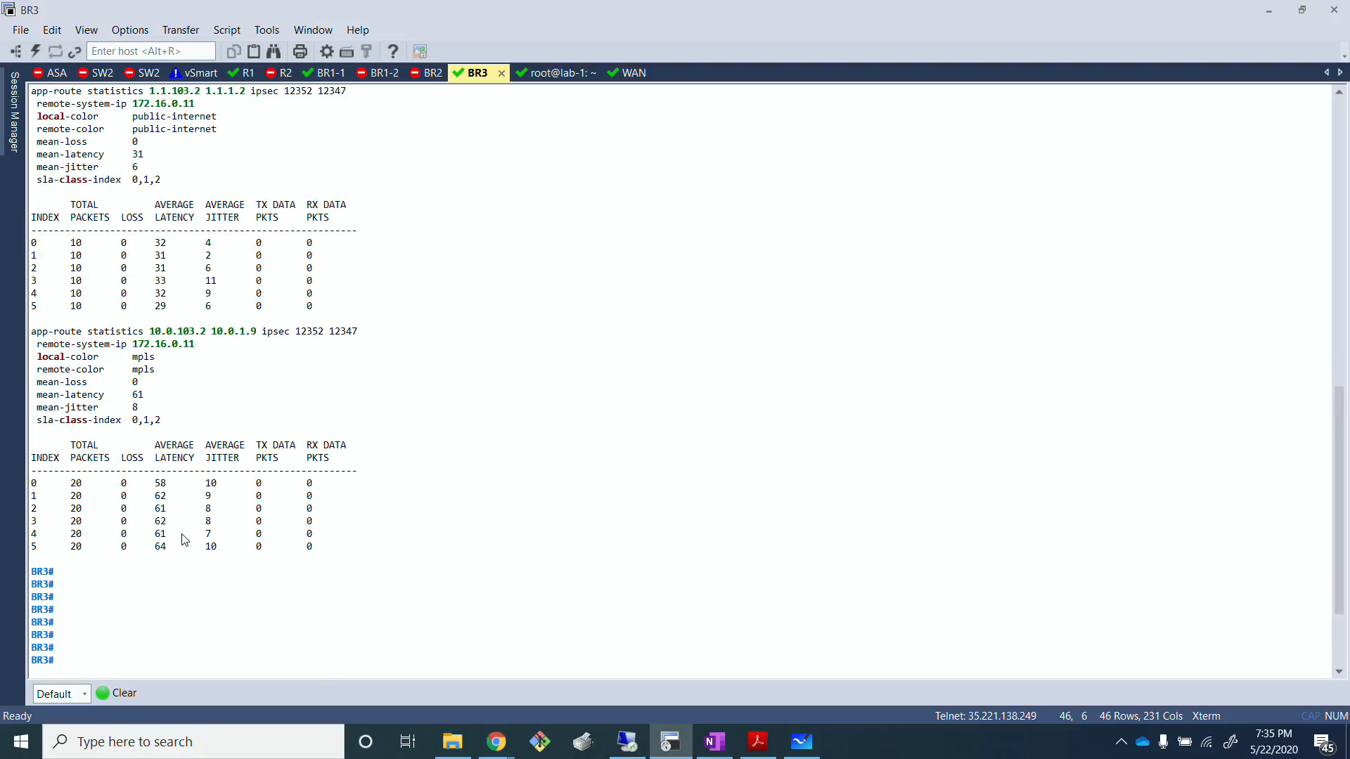
pyautogui.scroll(-3, 185, 540)
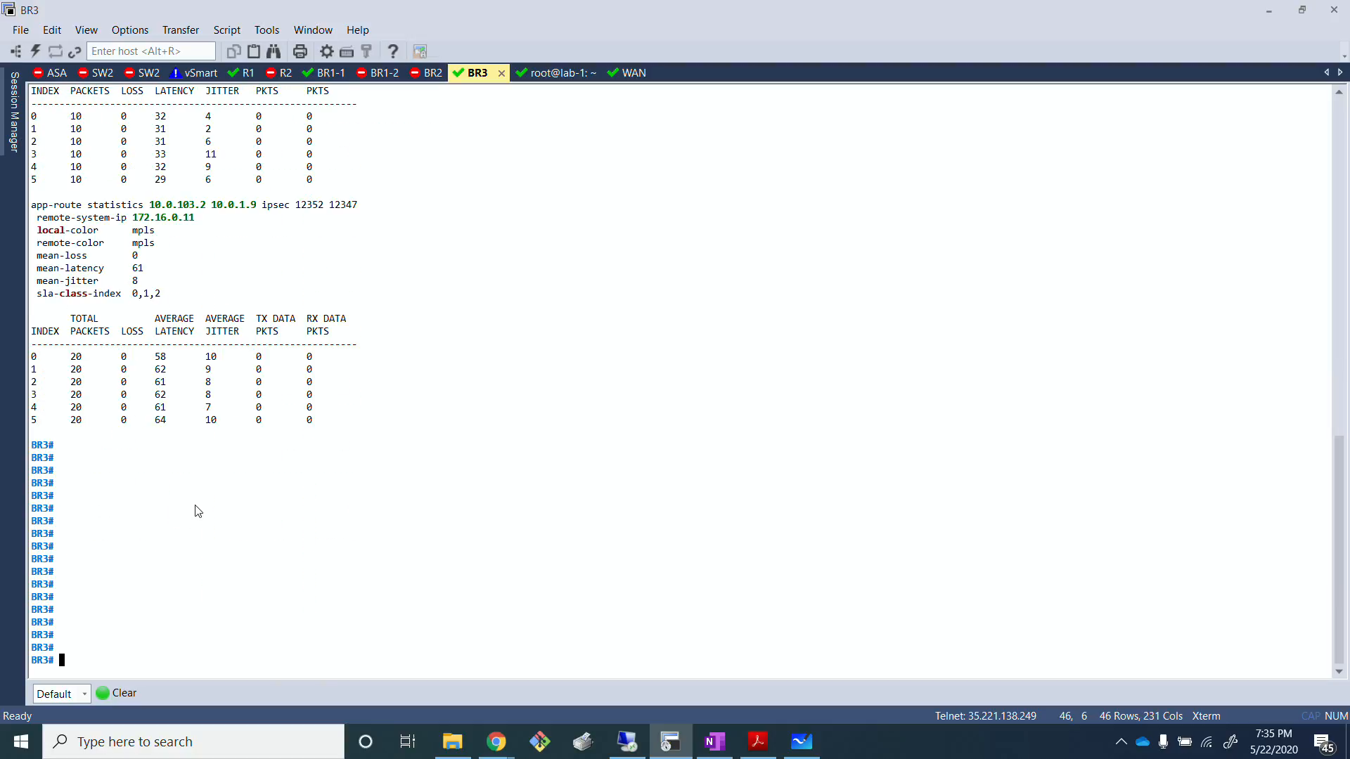
pyautogui.scroll(5, 234, 350)
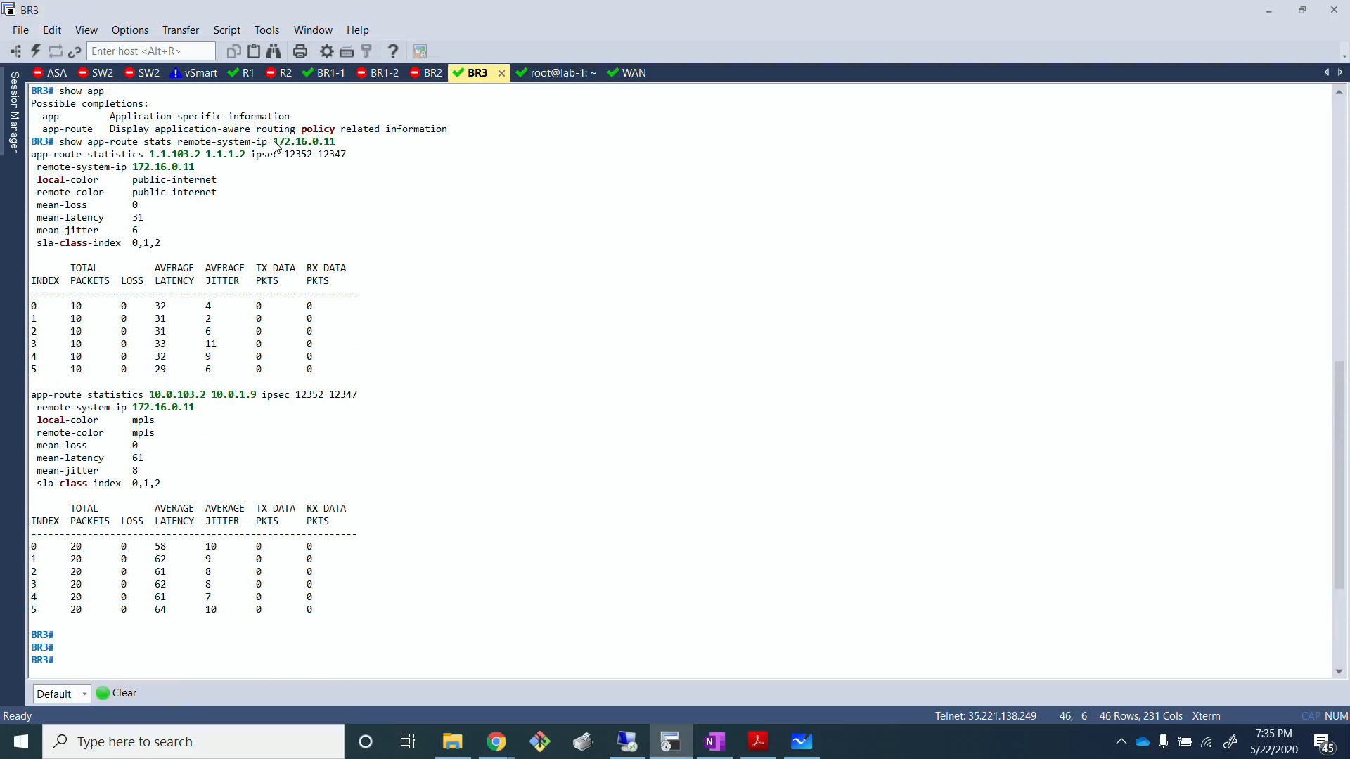
pyautogui.moveTo(272, 141); pyautogui.dragTo(338, 142)
pyautogui.click(350, 223)
pyautogui.hotkey('alt', 'Tab')
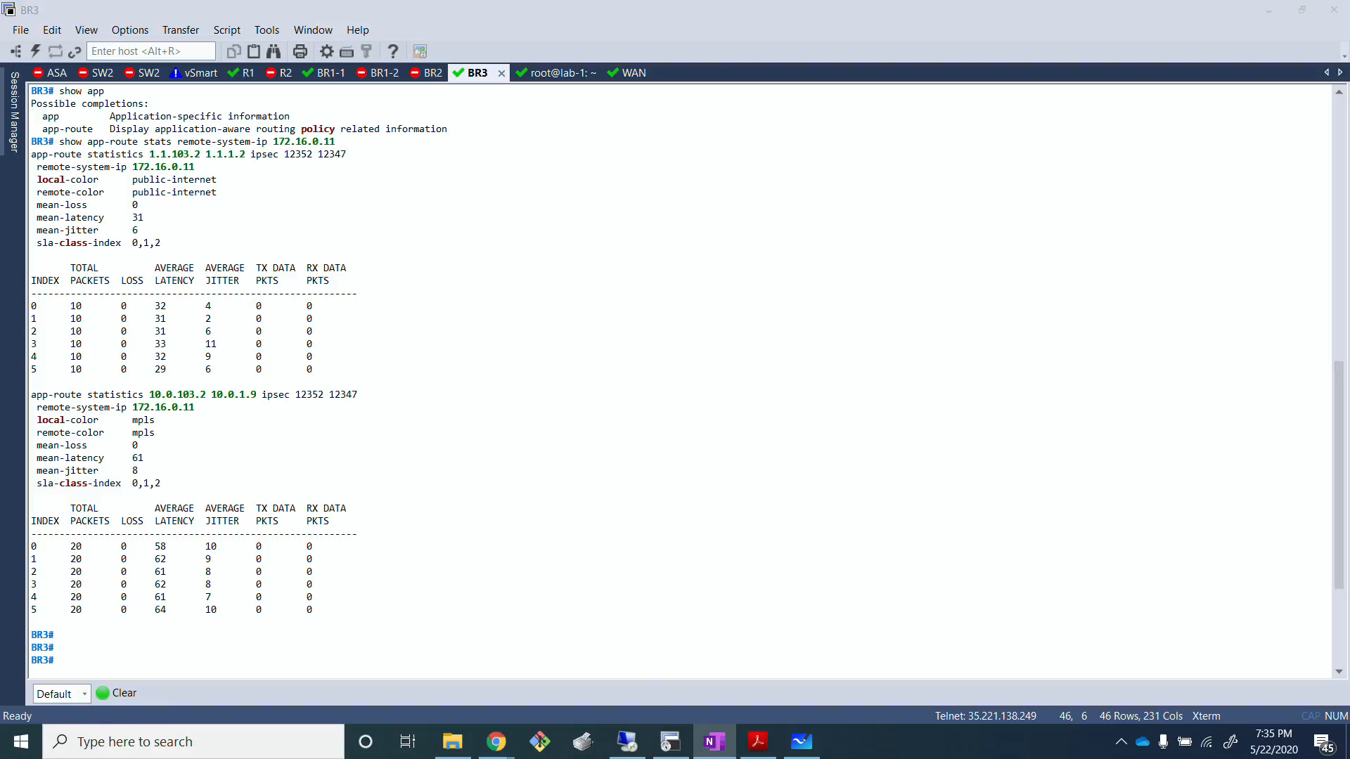
pyautogui.click(490, 466)
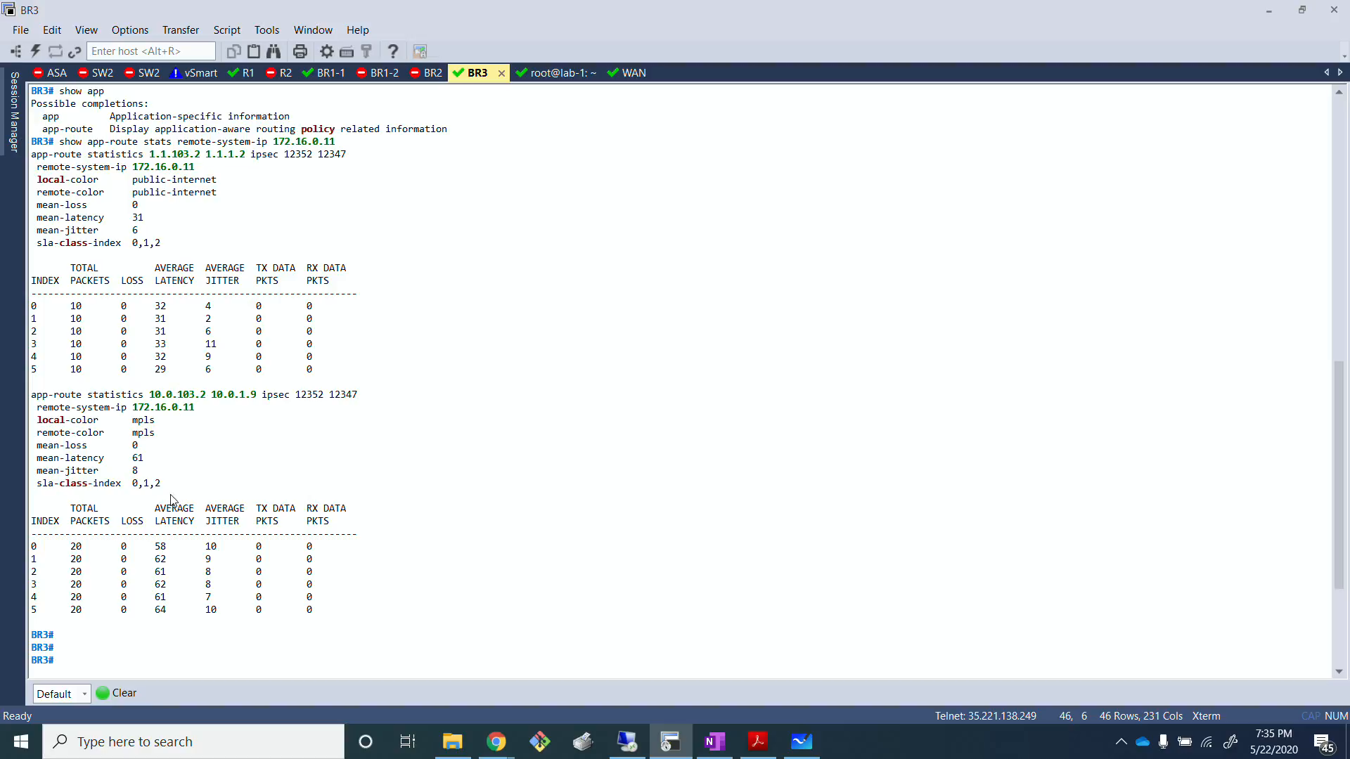
# Step: Compare the average latency values of the mpls tunnel with those of the public-internet tunnel on BR3
pyautogui.press('Return')
pyautogui.press('Return')
pyautogui.press('Return')
pyautogui.press('Return')
pyautogui.press('Return')
pyautogui.press('Return')
pyautogui.press('Return')
pyautogui.press('Return')
pyautogui.press('Return')
pyautogui.press('Return')
pyautogui.press('Return')
pyautogui.press('Return')
pyautogui.press('Return')
pyautogui.press('Return')
pyautogui.press('Return')
pyautogui.moveTo(151, 356); pyautogui.dragTo(179, 431)
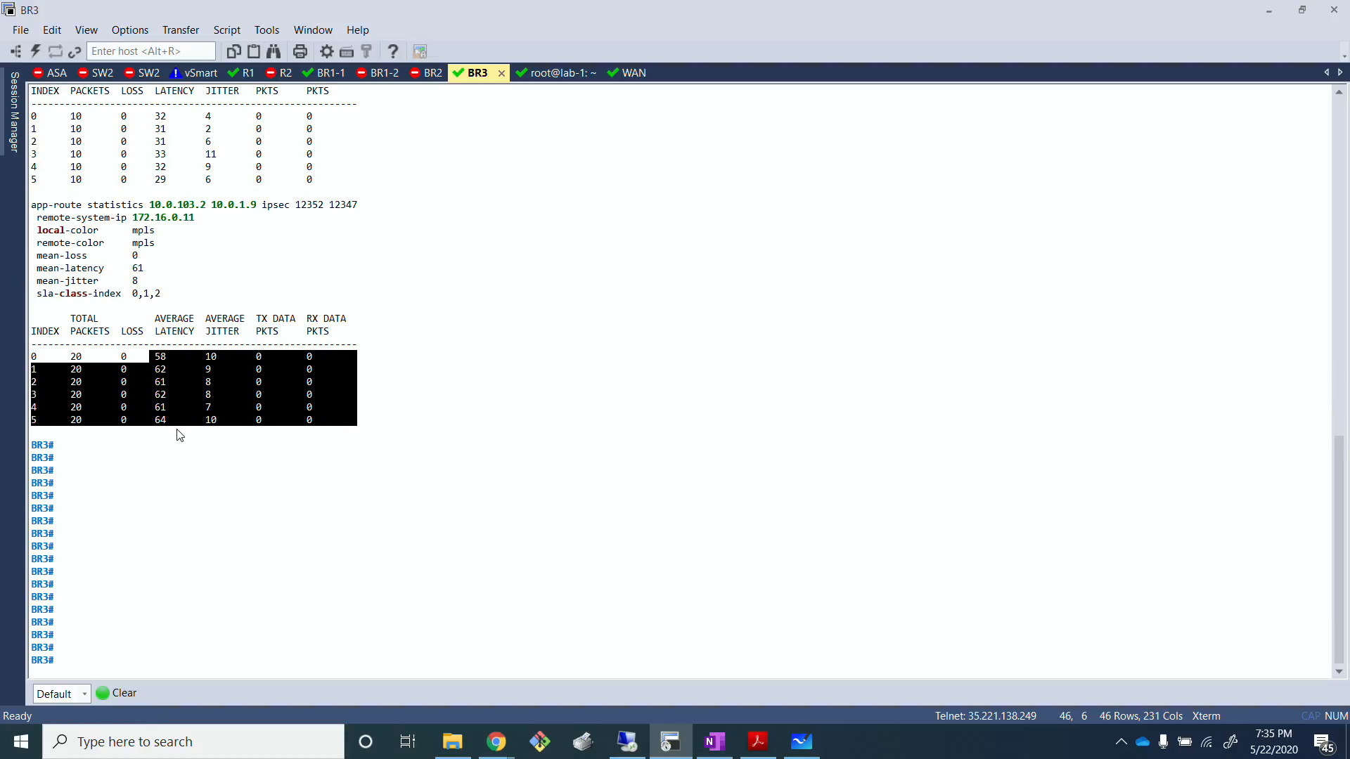
pyautogui.click(181, 461)
pyautogui.scroll(2, 151, 223)
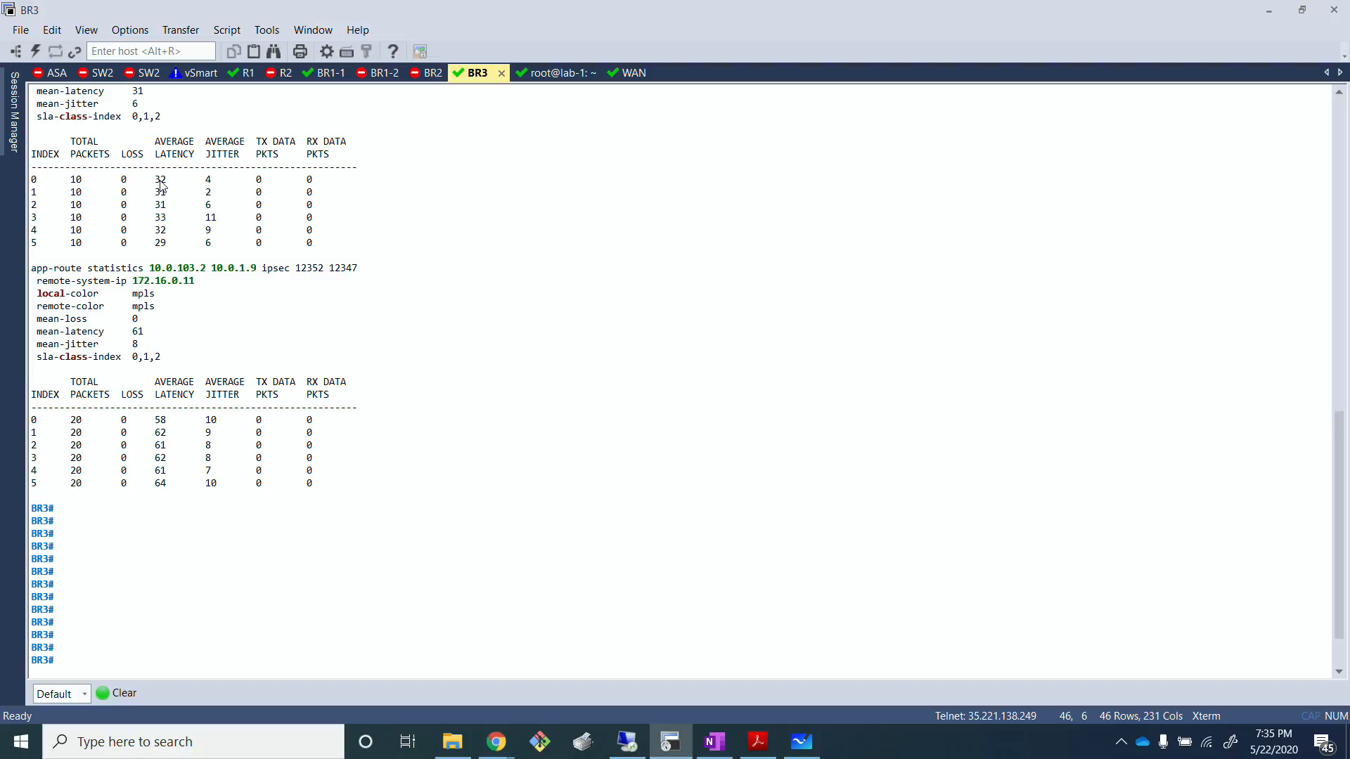
pyautogui.moveTo(156, 180); pyautogui.dragTo(170, 246)
pyautogui.click(169, 268)
pyautogui.hotkey('alt', 'Tab')
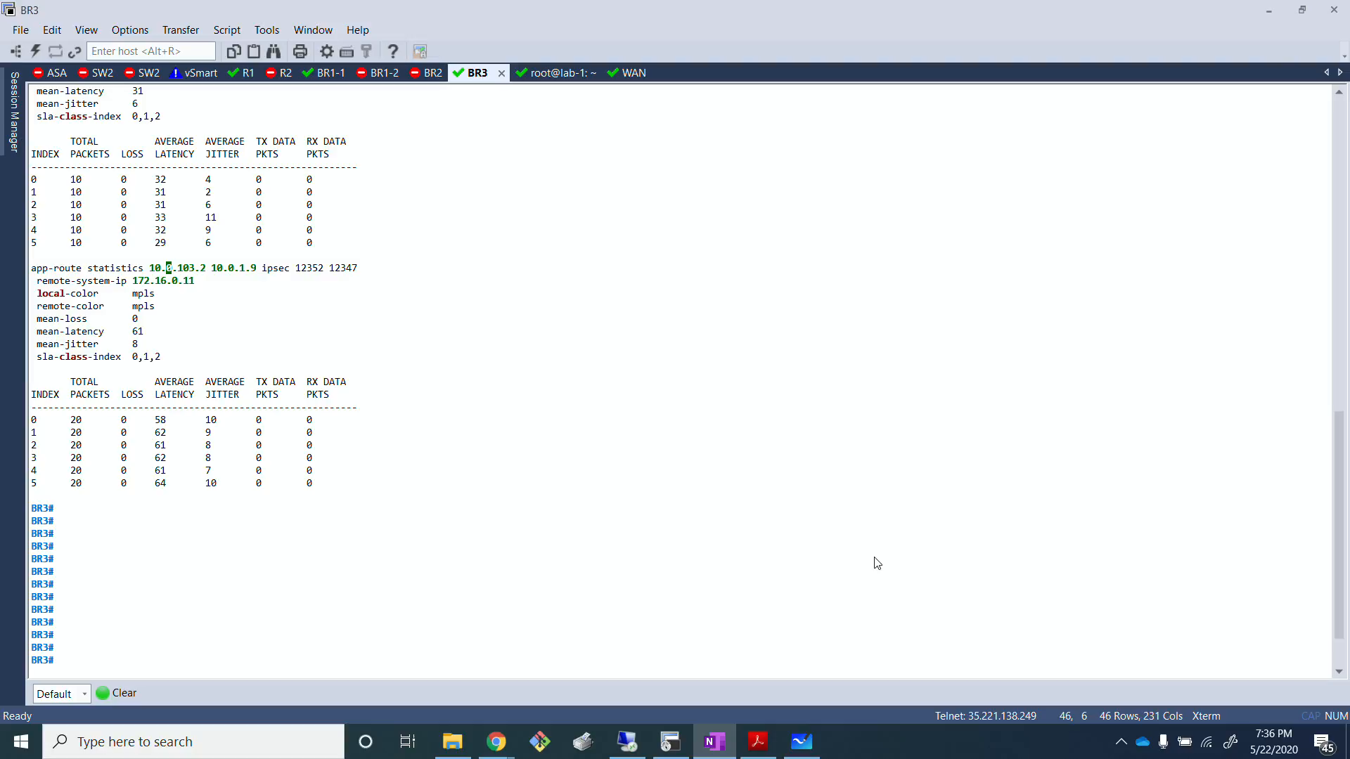
# Step: Switch to Microsoft Whiteboard, review the loss, latency and jitter limits of the Voice, Bizz and Default classes, and return to the terminal client
pyautogui.click(801, 742)
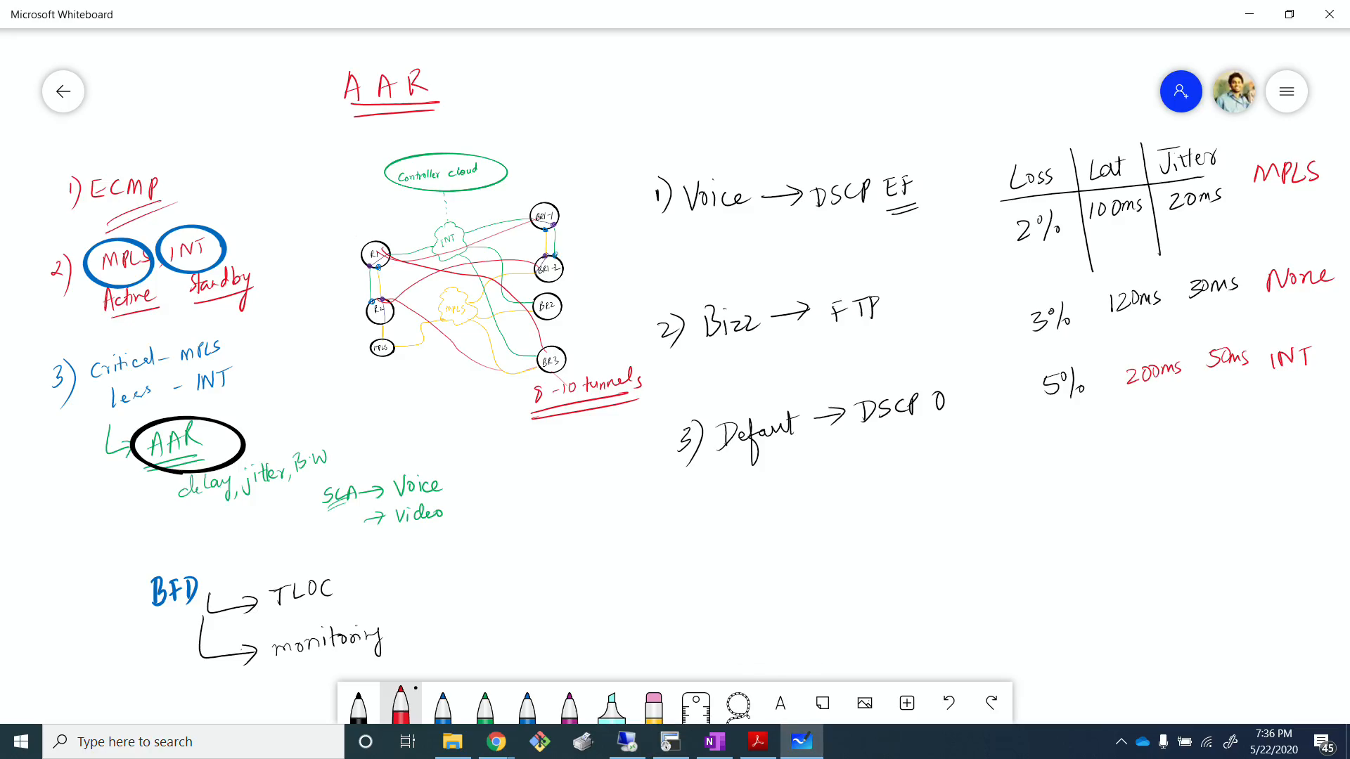
pyautogui.hotkey('alt', 'Tab')
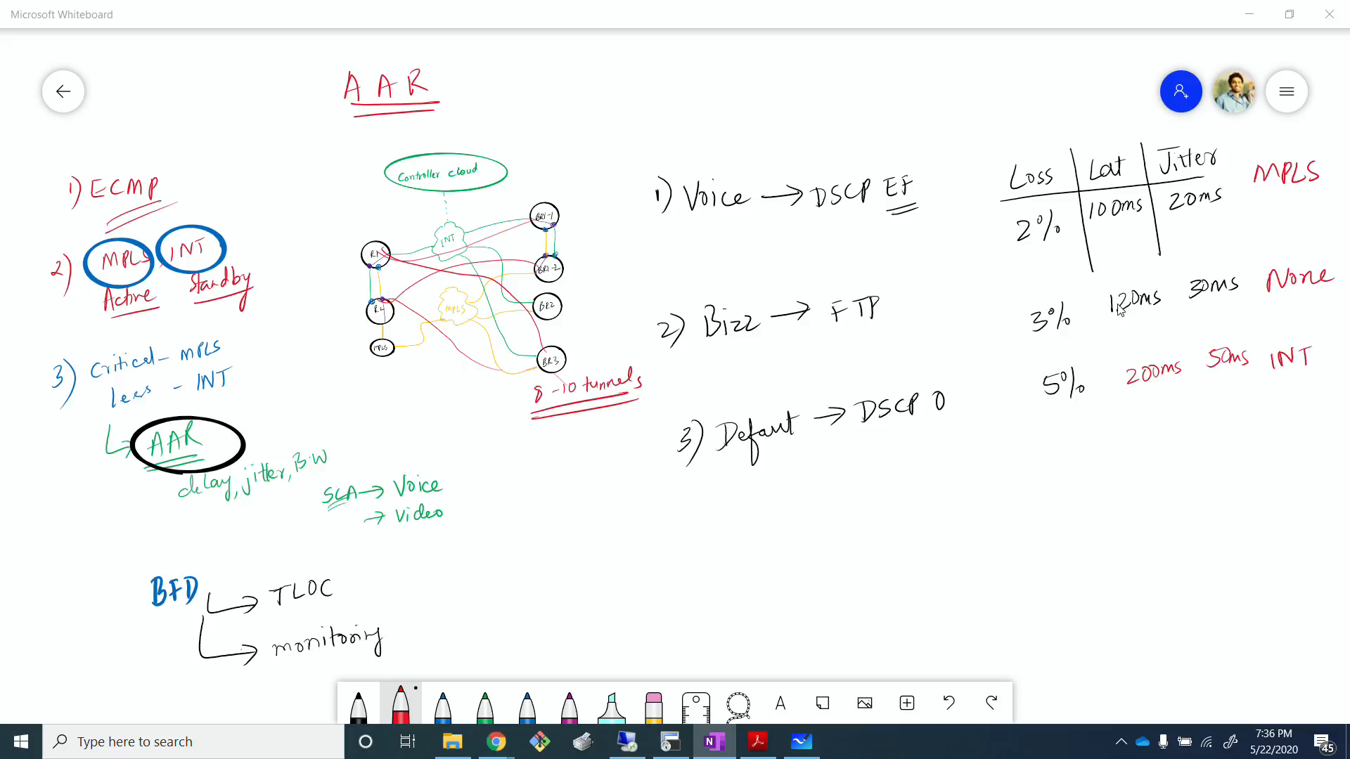
pyautogui.click(1250, 23)
# Step: Recheck the mpls tunnel's mean latency, mean jitter and per-index average latency in BR3's statistics
pyautogui.moveTo(255, 483); pyautogui.dragTo(263, 484)
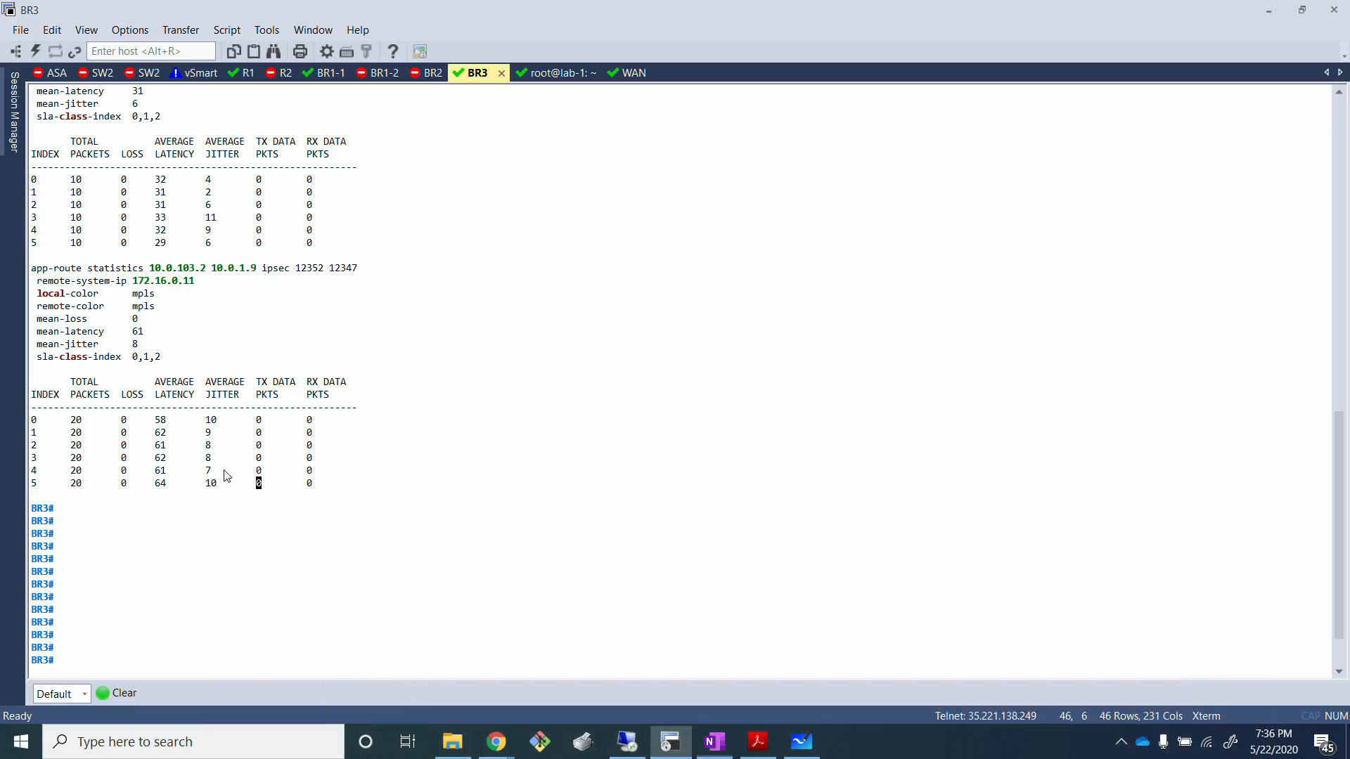
pyautogui.scroll(3, 141, 461)
pyautogui.scroll(-3, 141, 461)
pyautogui.scroll(3, 140, 461)
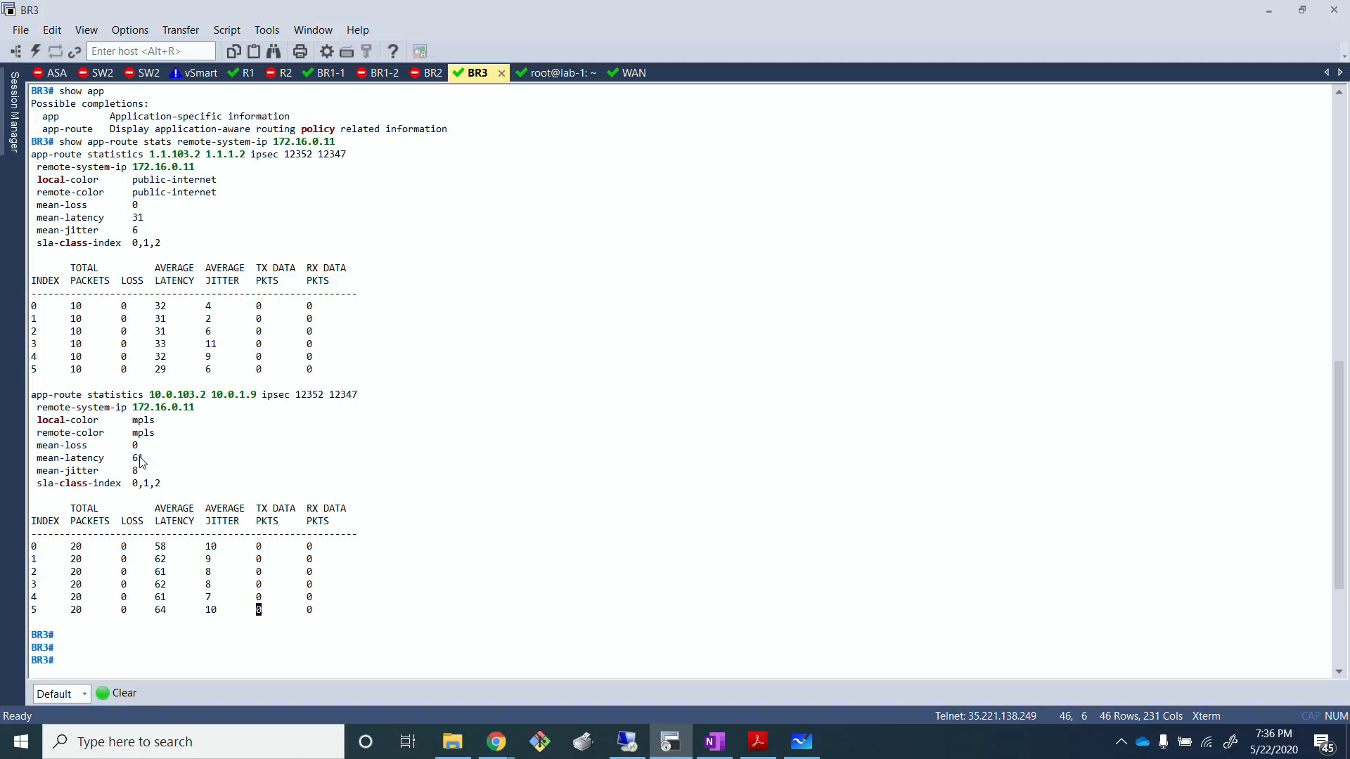
pyautogui.scroll(-2, 141, 462)
pyautogui.moveTo(151, 482); pyautogui.dragTo(168, 551)
pyautogui.click(175, 563)
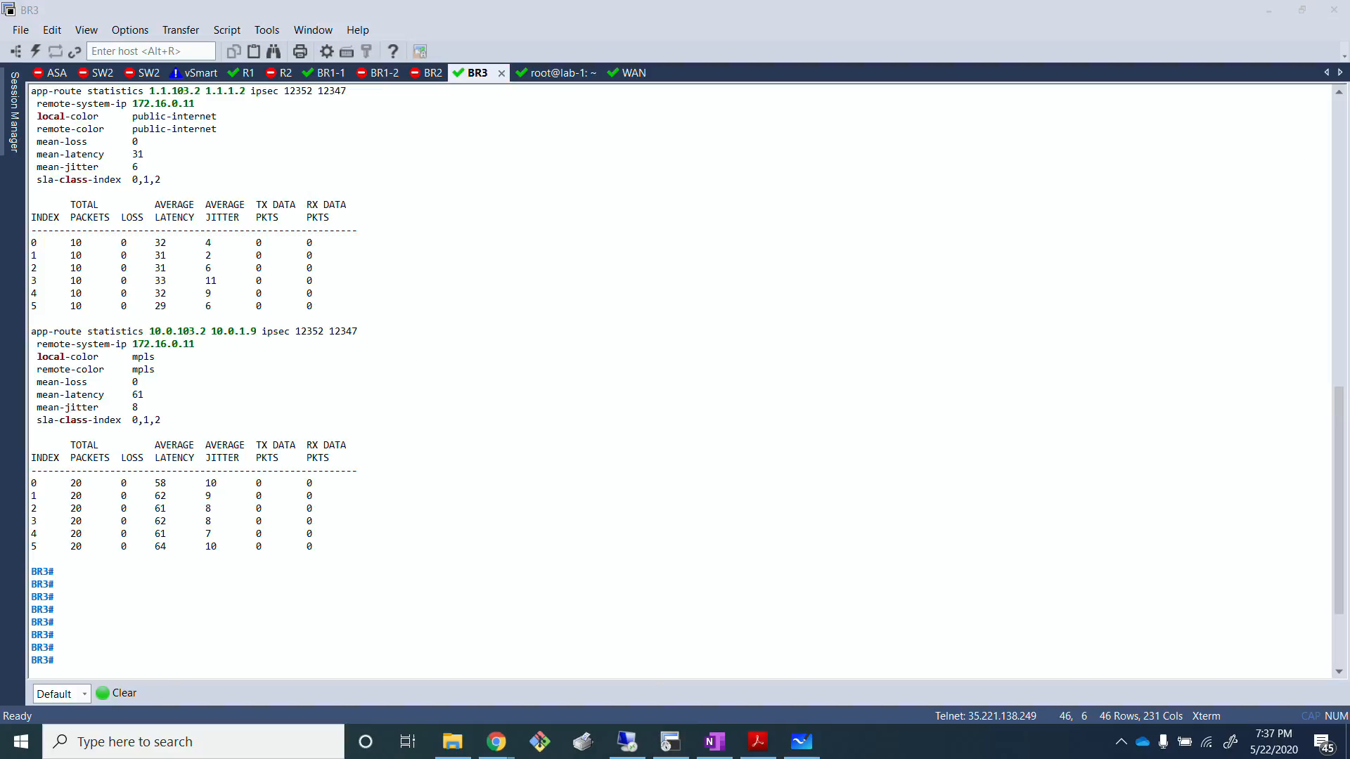
# Step: Open the WAN session's NETem configuration, inspect its link options, and consult the whiteboard's SLA limits for the delay
pyautogui.click(922, 363)
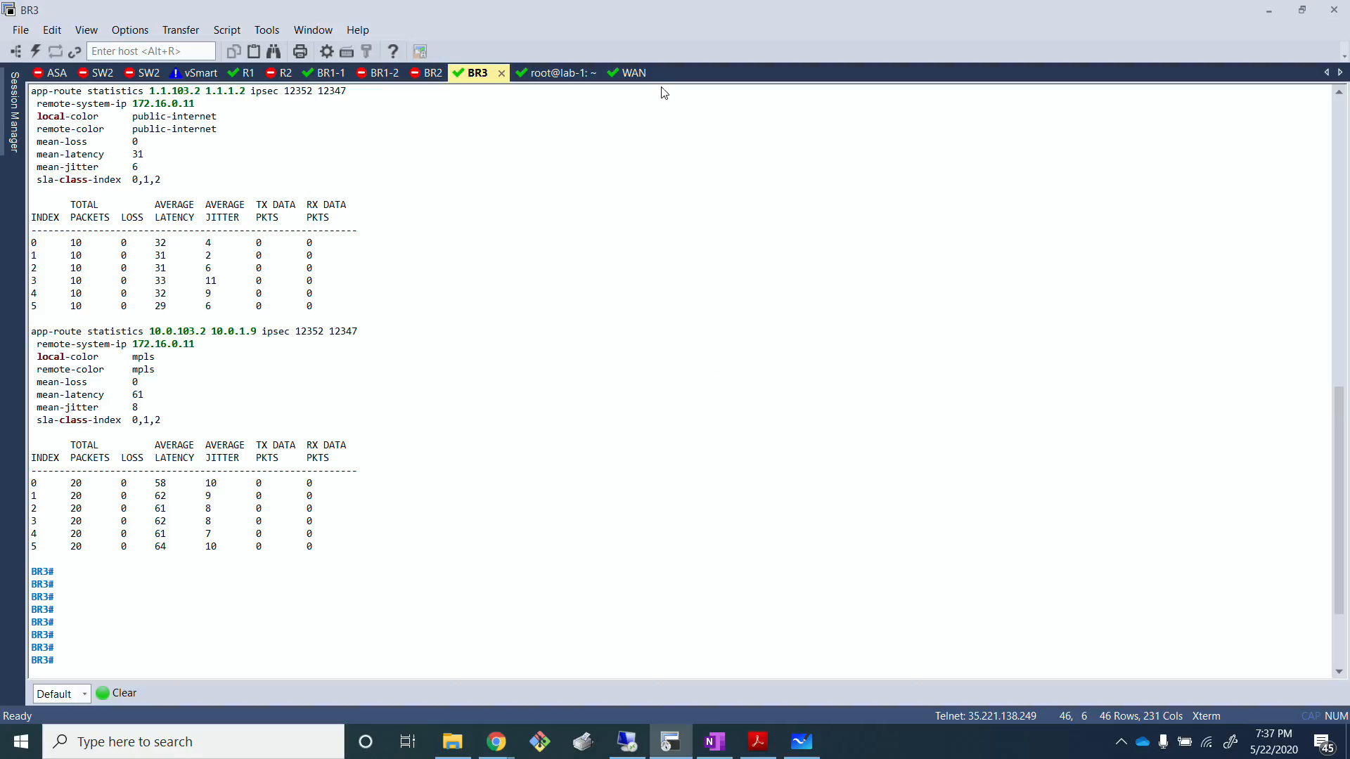
pyautogui.click(632, 78)
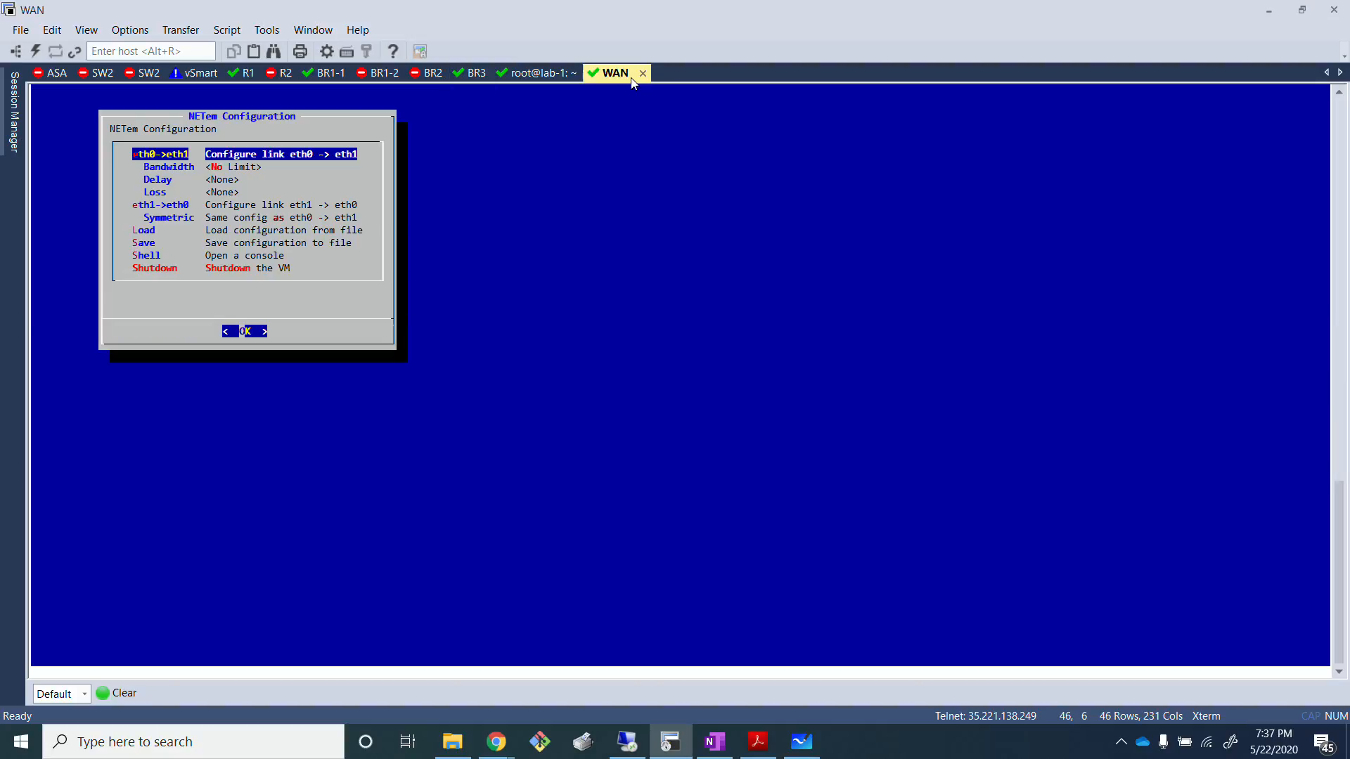
pyautogui.click(371, 272)
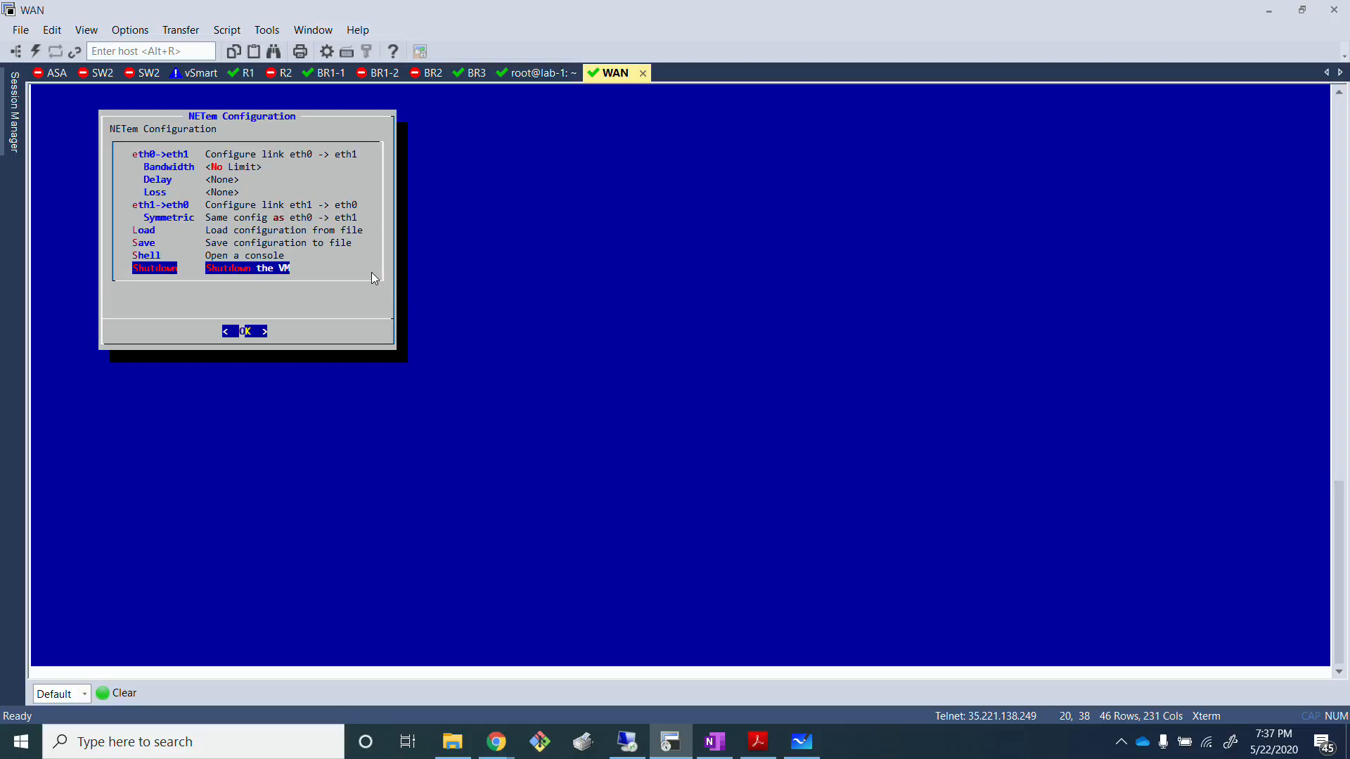
pyautogui.press('Up')
pyautogui.press('Up')
pyautogui.press('Up')
pyautogui.press('Up')
pyautogui.press('Up')
pyautogui.press('Up')
pyautogui.press('Up')
pyautogui.press('Up')
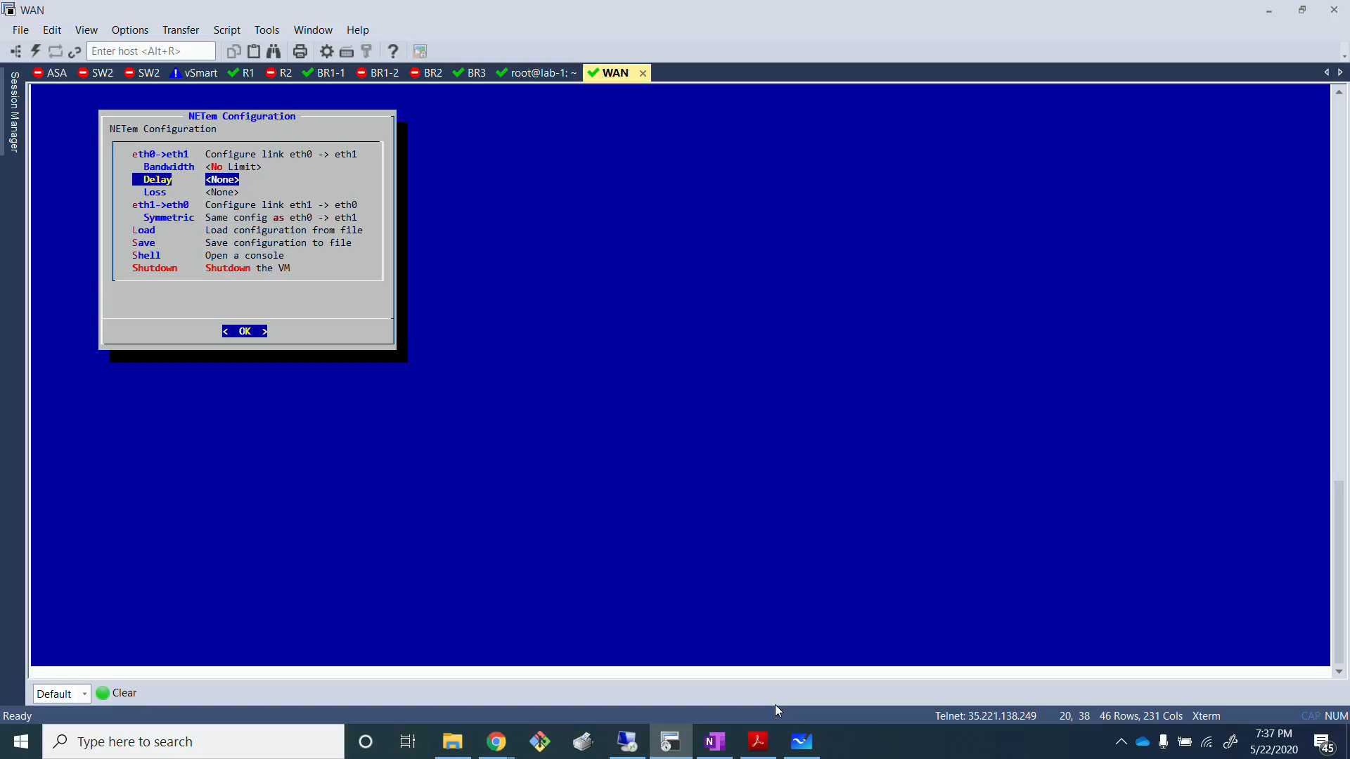
pyautogui.click(802, 742)
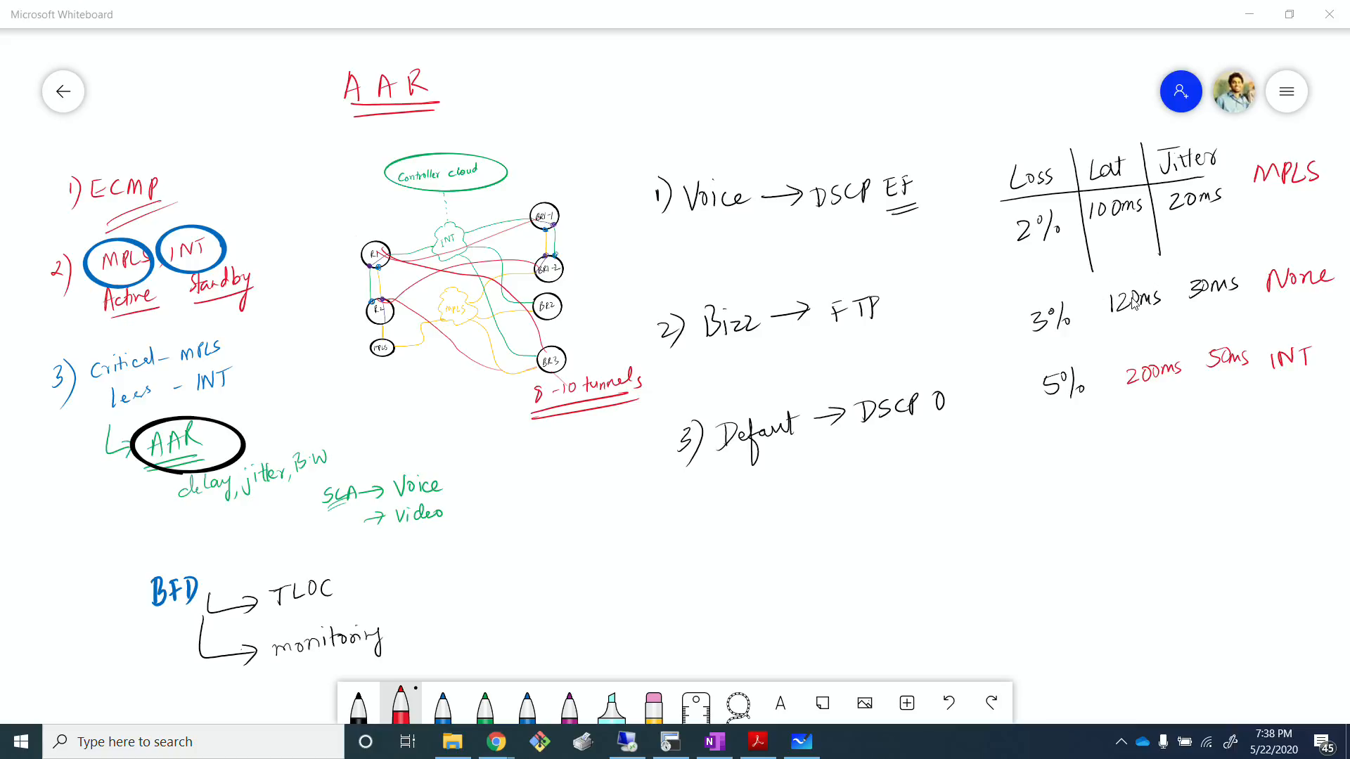
pyautogui.click(670, 741)
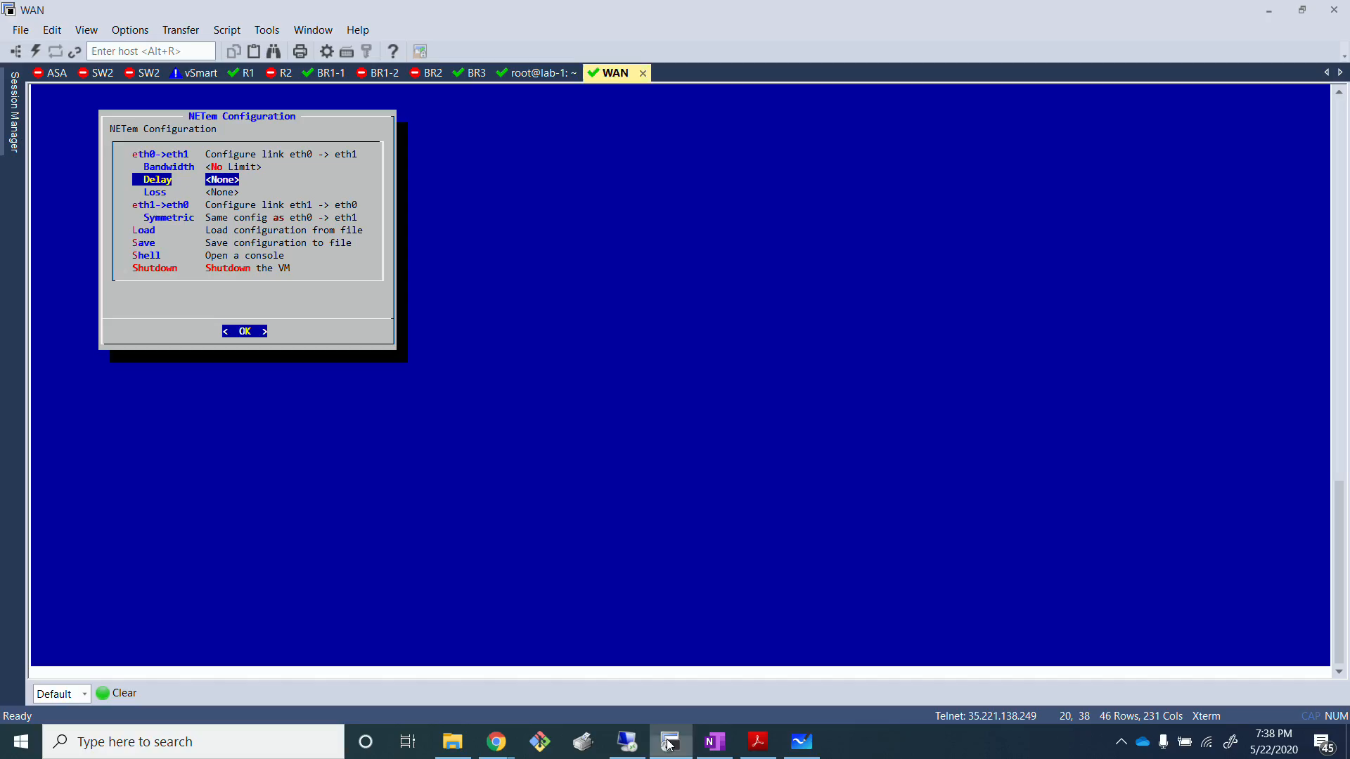
pyautogui.click(266, 219)
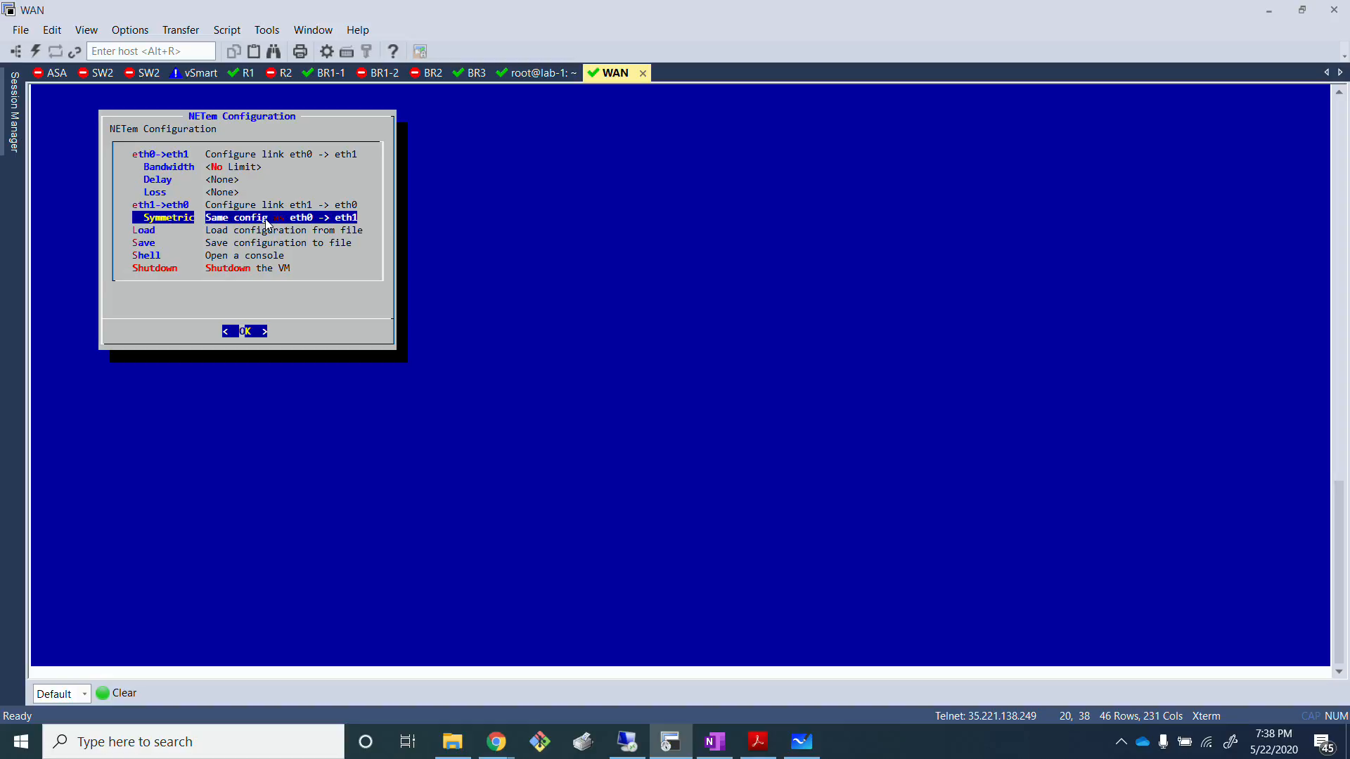
pyautogui.click(265, 220)
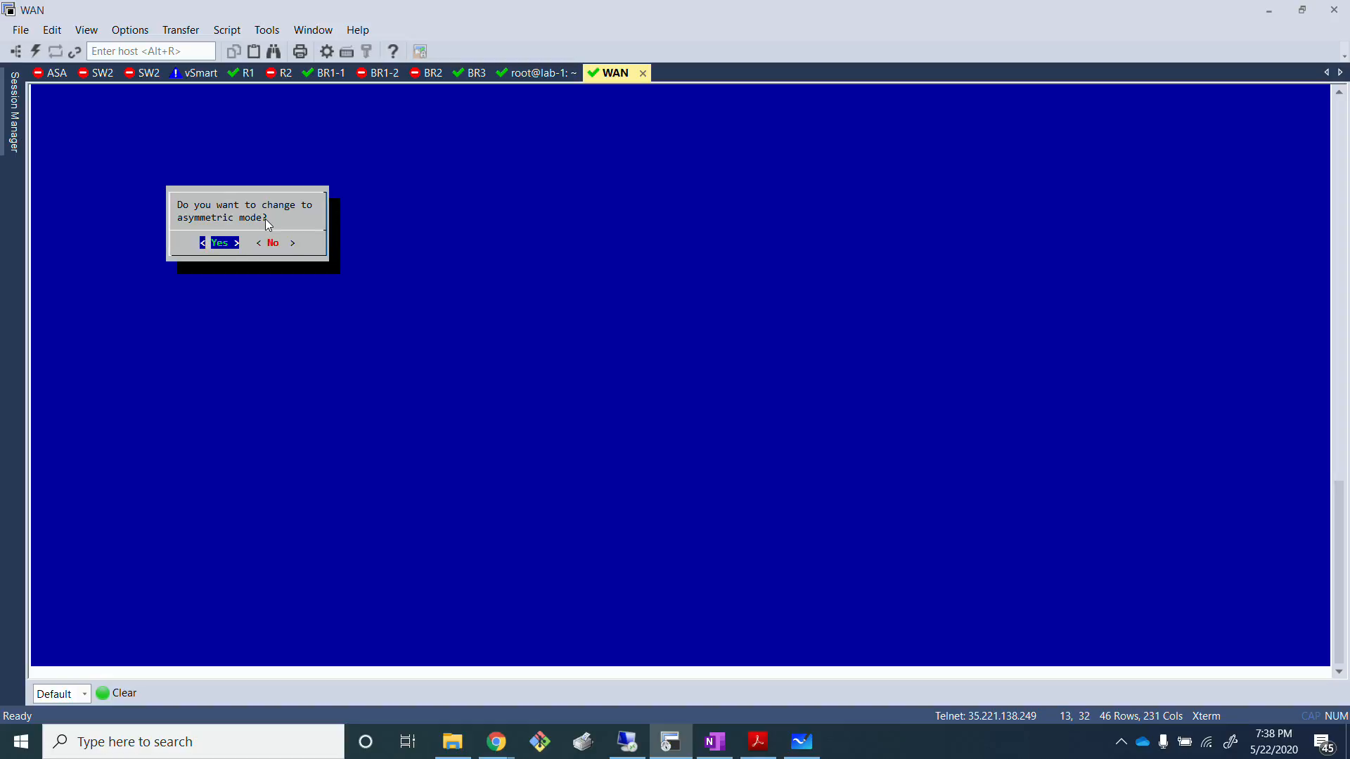
pyautogui.press('Right')
pyautogui.press('Return')
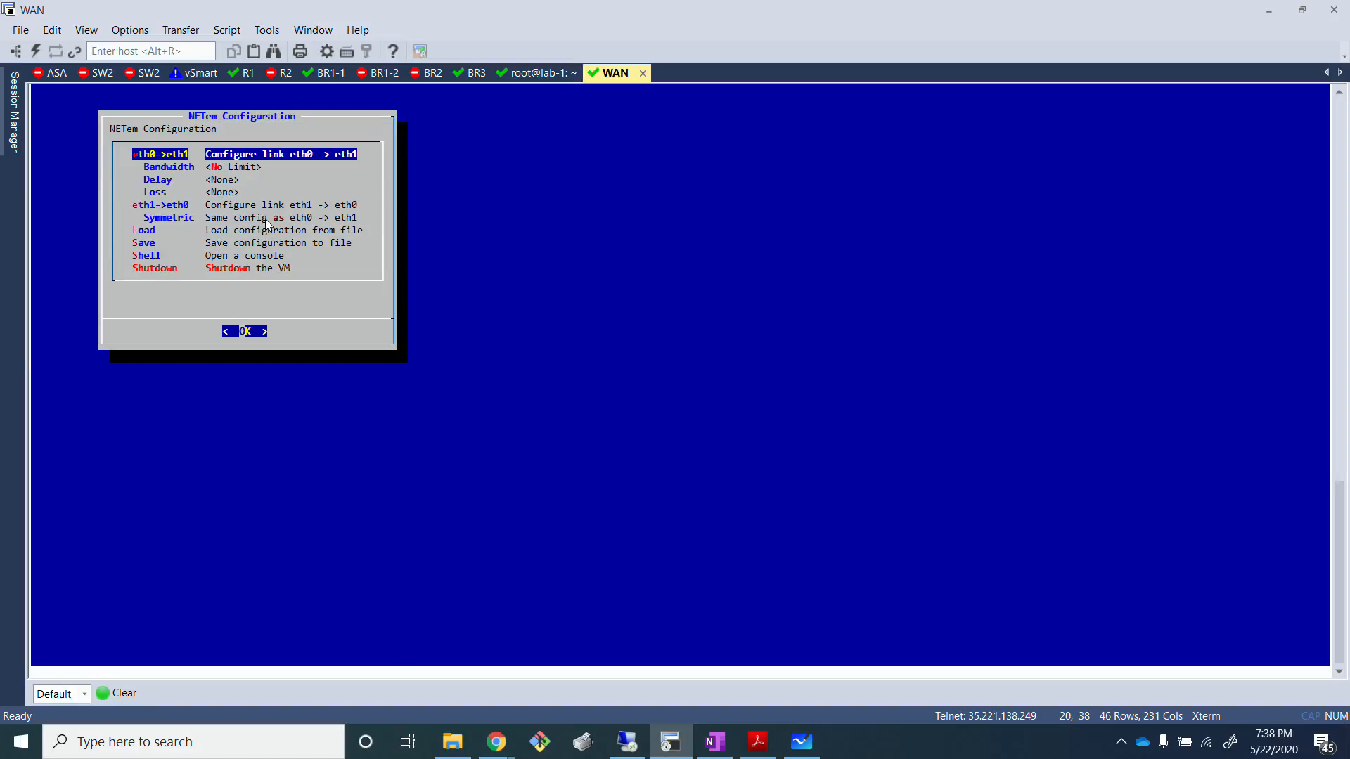
# Step: Set the eth0->eth1 link delay in the WAN NETem configuration to 45 ms, leaving jitter blank
pyautogui.press('Down')
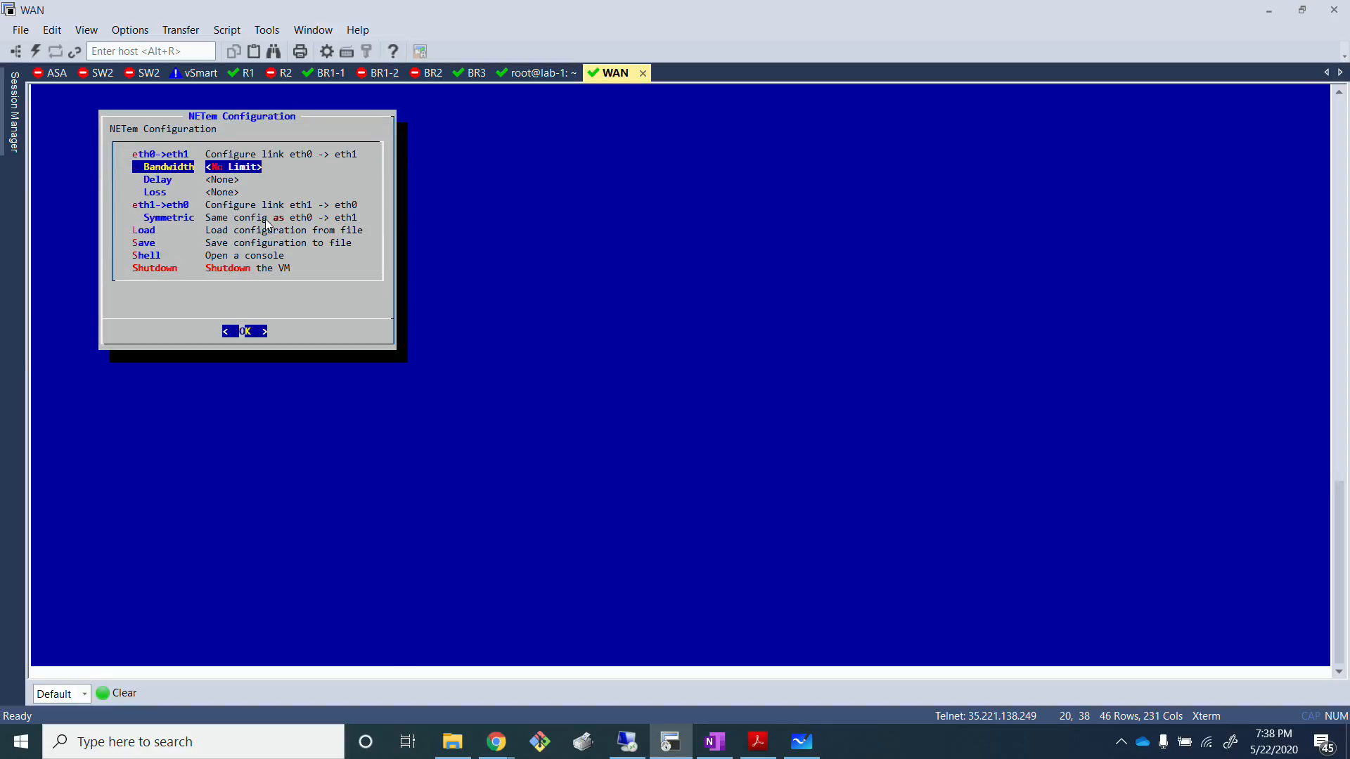
pyautogui.press('Down')
pyautogui.press('Return')
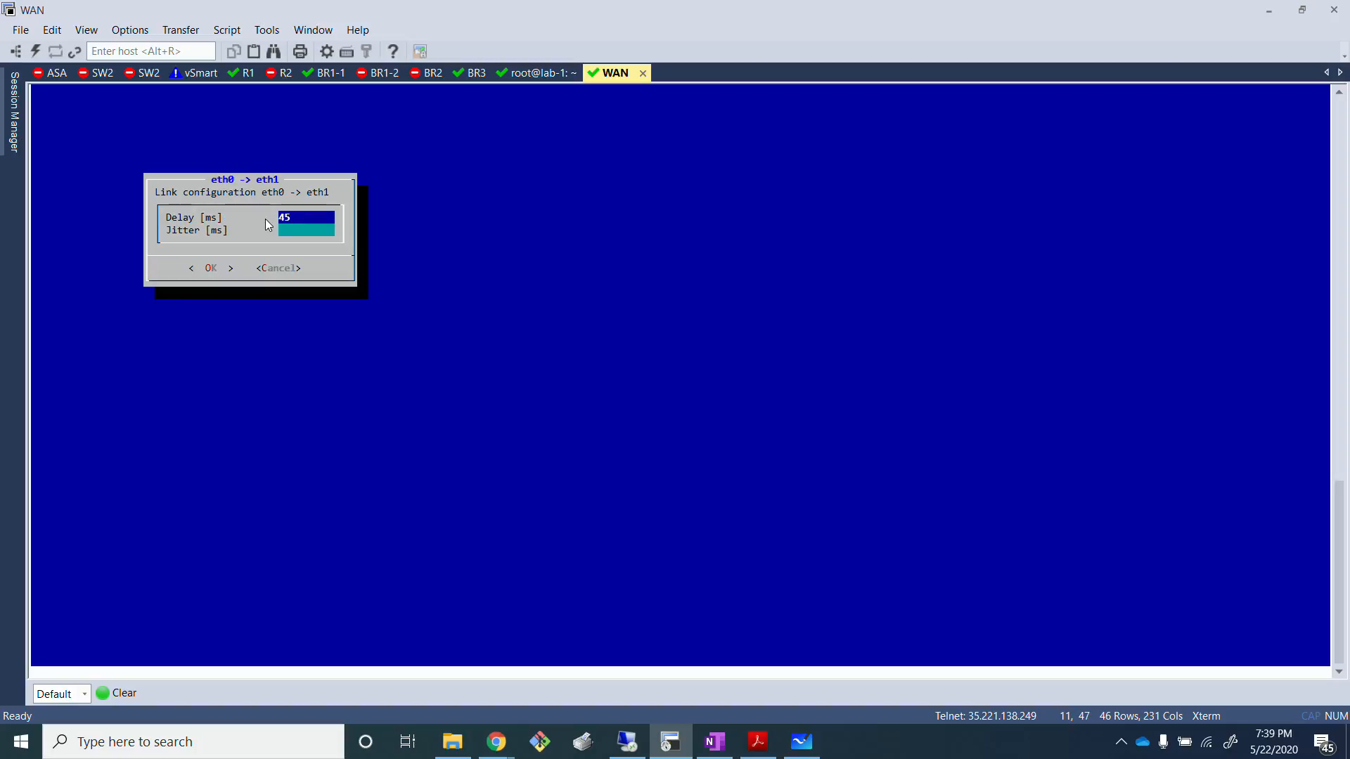
pyautogui.press('Tab')
pyautogui.press('Return')
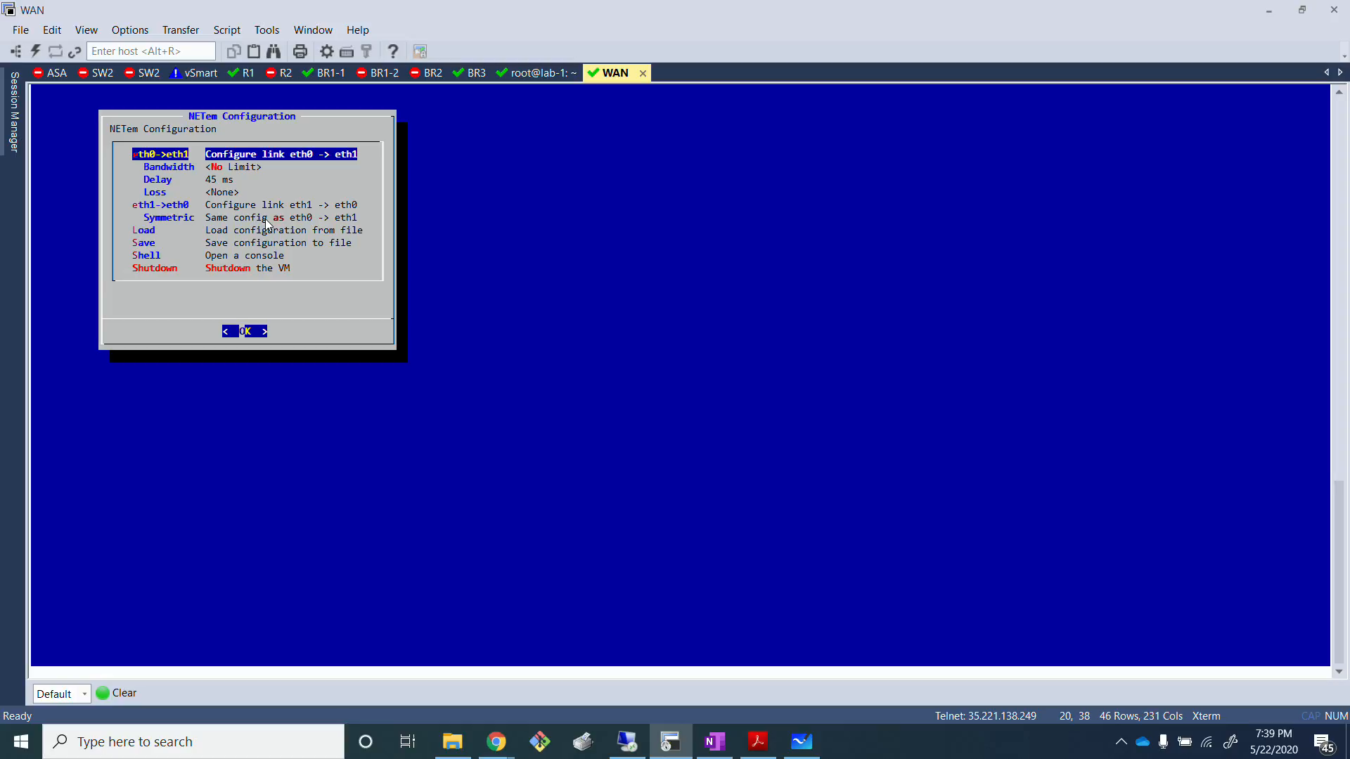
# Step: Set the eth0->eth1 link packet loss in the WAN NETem configuration to 4 %
pyautogui.press('Down')
pyautogui.press('Down')
pyautogui.press('Down')
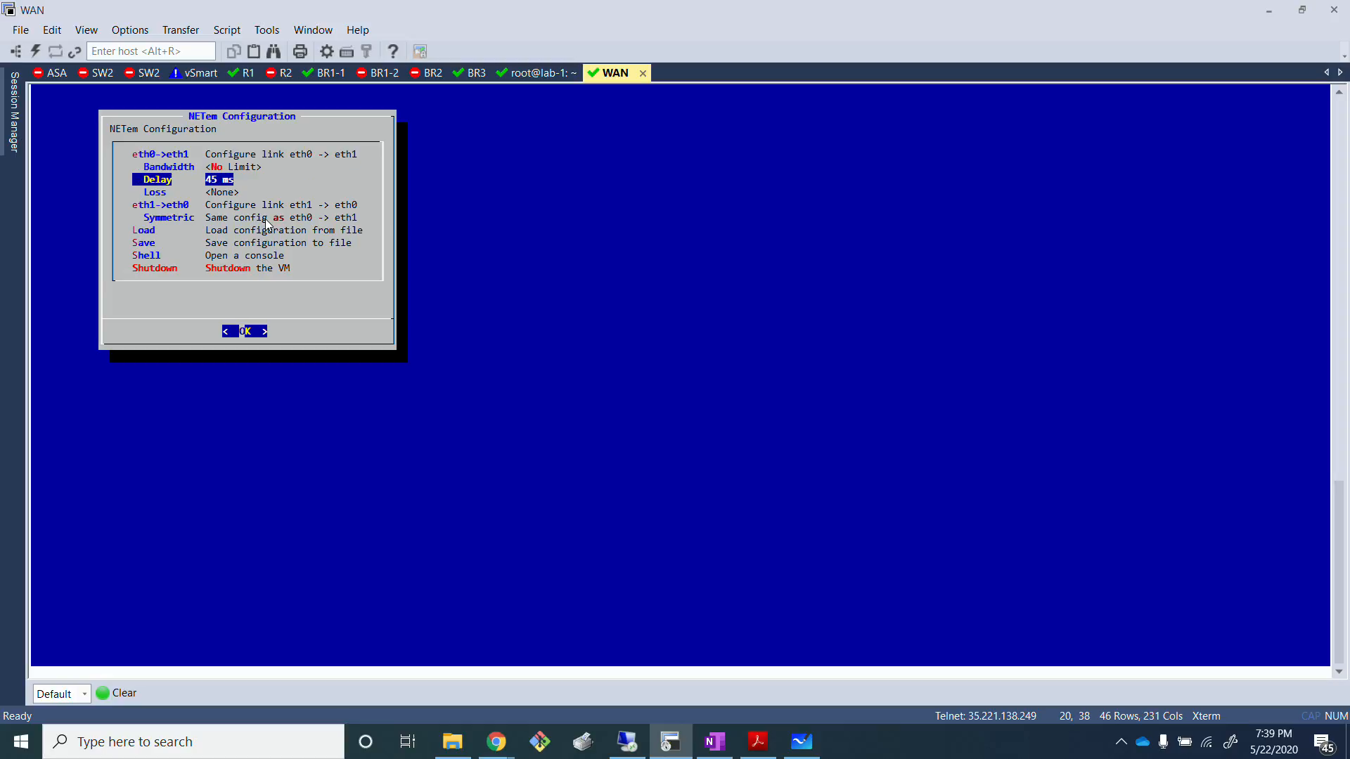
pyautogui.press('Return')
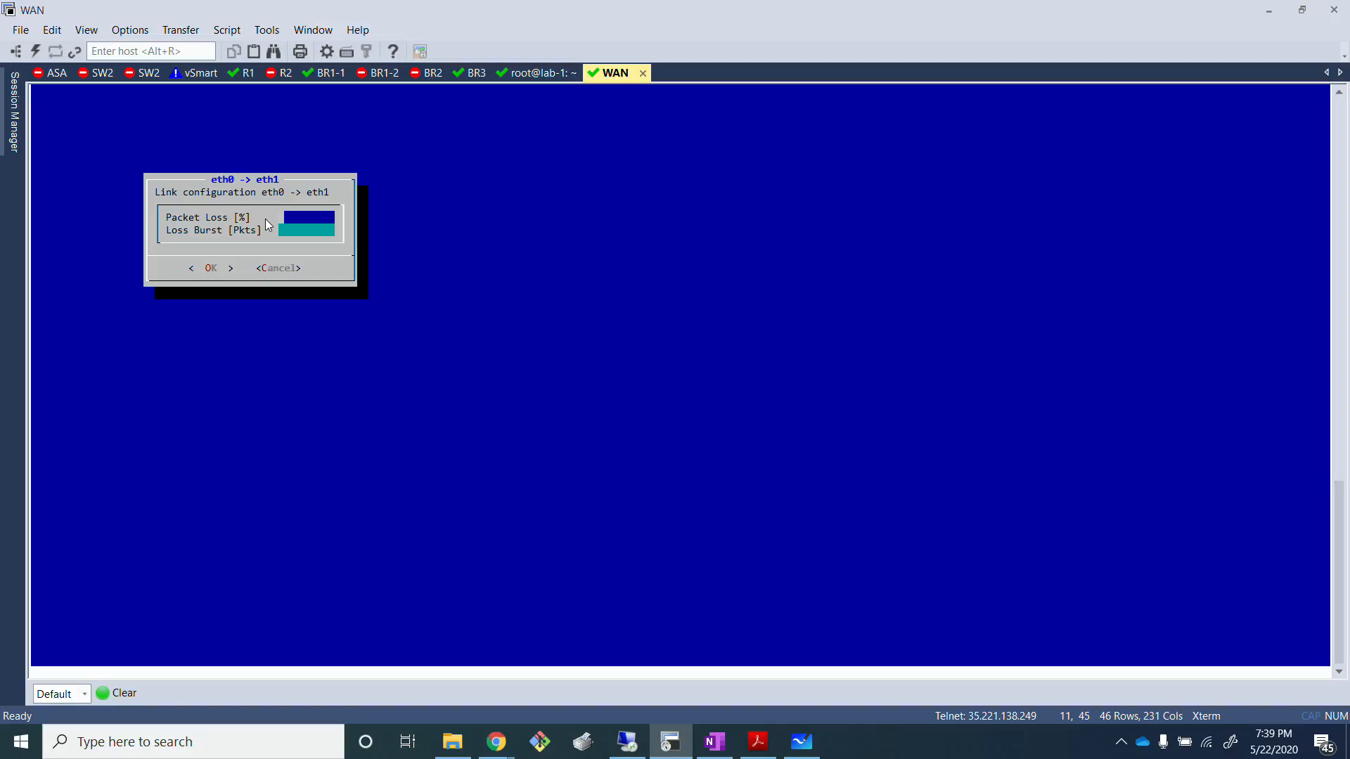
pyautogui.write('4')
pyautogui.press('Tab')
pyautogui.press('Return')
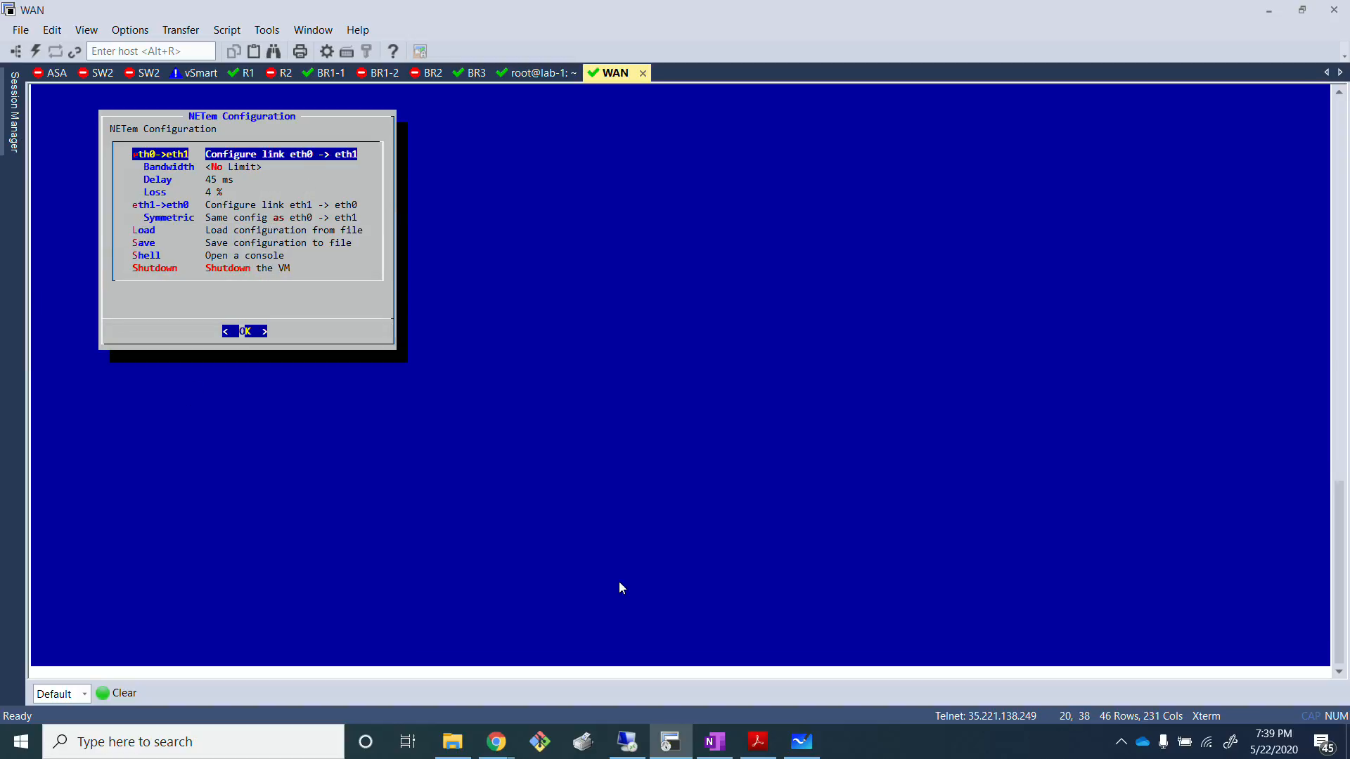
# Step: Glance at the whiteboard, then return to the BR3 session and rerun show app-route stats remote-system-ip 172.16.0.11
pyautogui.click(676, 748)
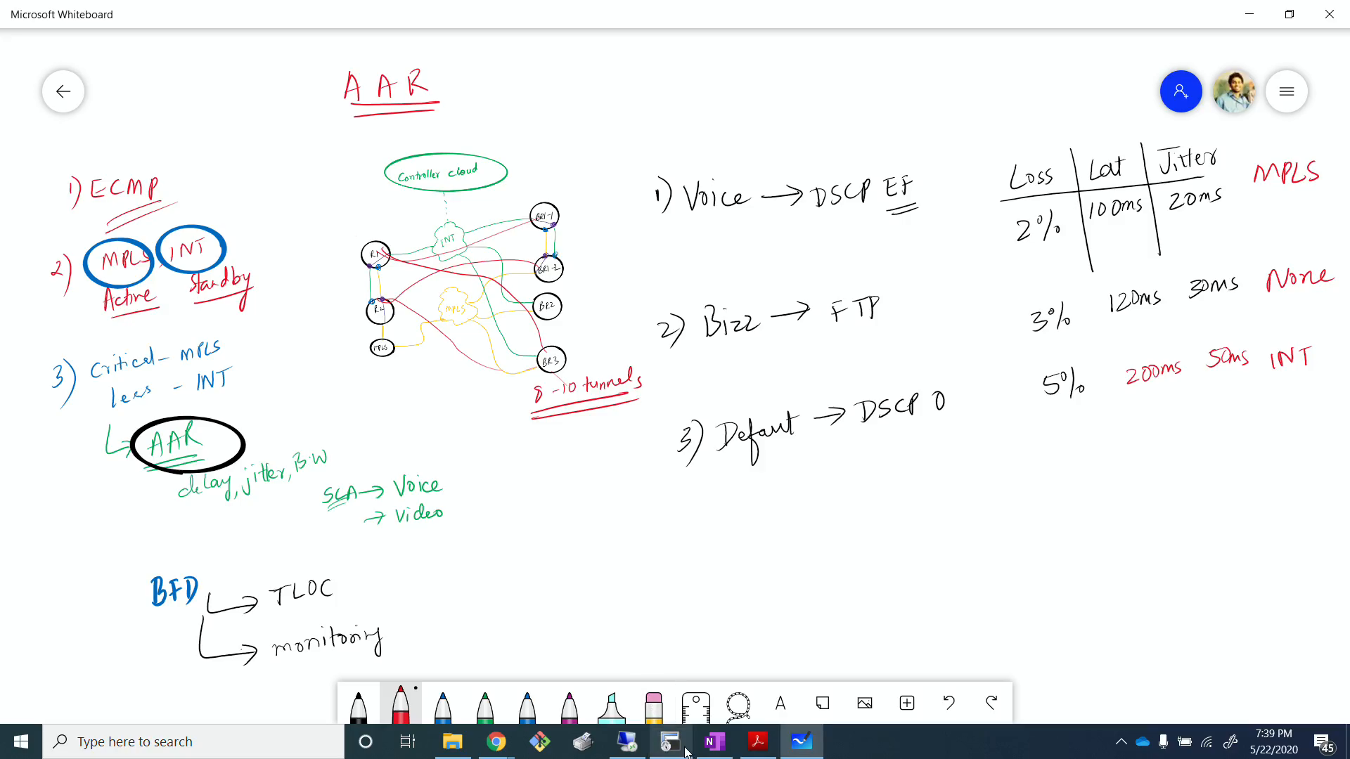
pyautogui.click(680, 750)
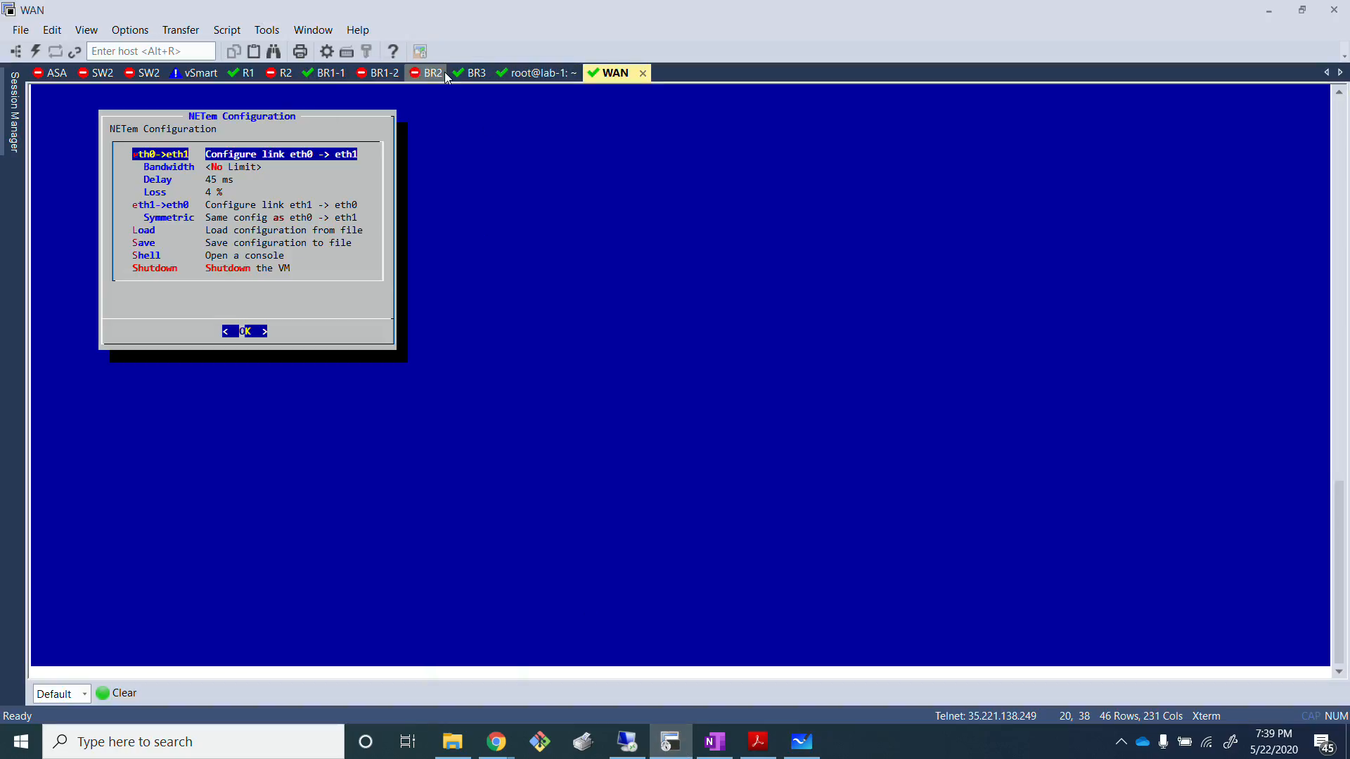
pyautogui.click(471, 75)
pyautogui.moveTo(317, 558); pyautogui.dragTo(37, 199)
pyautogui.click(402, 392)
pyautogui.press('Return')
pyautogui.press('Up')
pyautogui.press('Return')
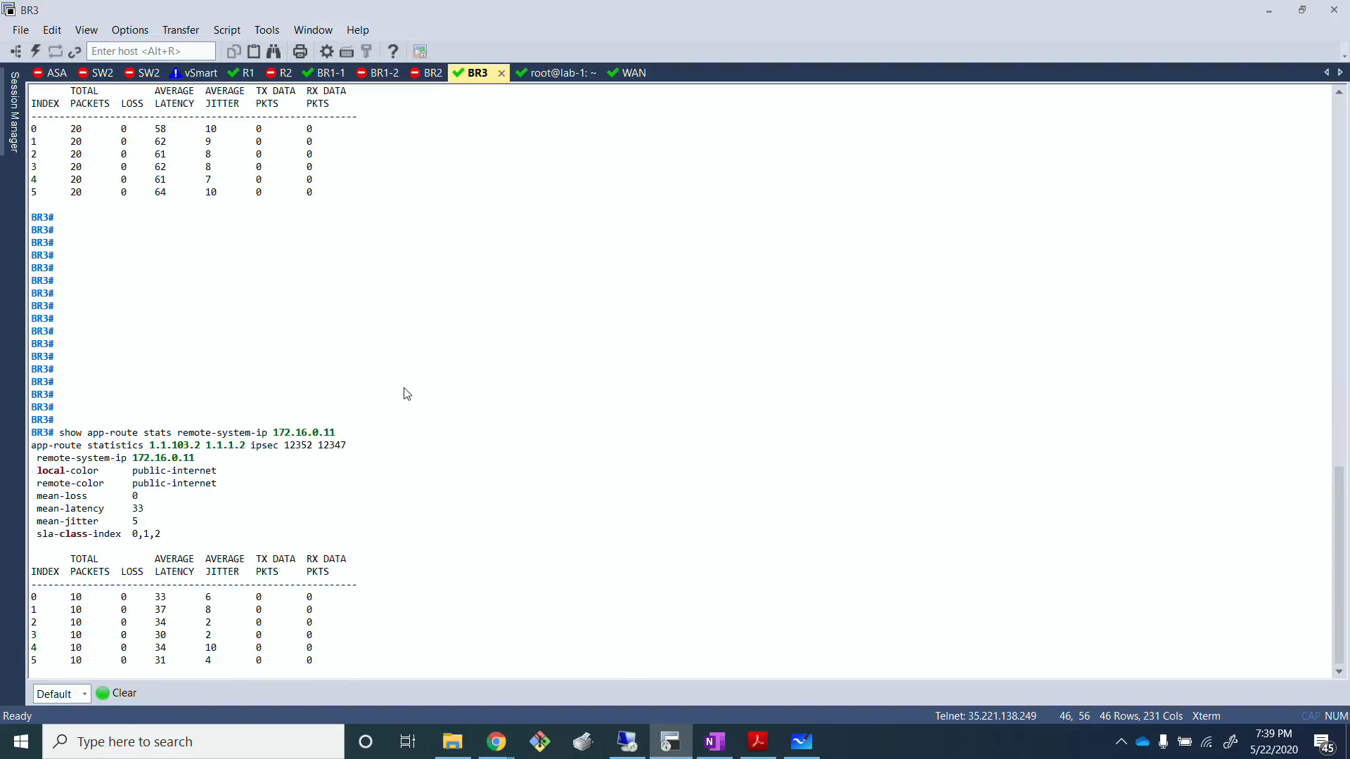
# Step: Page through the rest of the app-route statistics output and examine the latest latency samples of the mpls tunnel
pyautogui.press('Return')
pyautogui.press('Return')
pyautogui.press('Return')
pyautogui.press('Return')
pyautogui.press('Return')
pyautogui.press('Return')
pyautogui.press('Return')
pyautogui.press('Return')
pyautogui.press('Return')
pyautogui.press('Return')
pyautogui.press('Return')
pyautogui.press('Return')
pyautogui.press('Return')
pyautogui.press('Return')
pyautogui.press('Return')
pyautogui.press('Return')
pyautogui.press('Return')
pyautogui.press('Return')
pyautogui.press('Return')
pyautogui.press('Return')
pyautogui.press('Return')
pyautogui.press('Return')
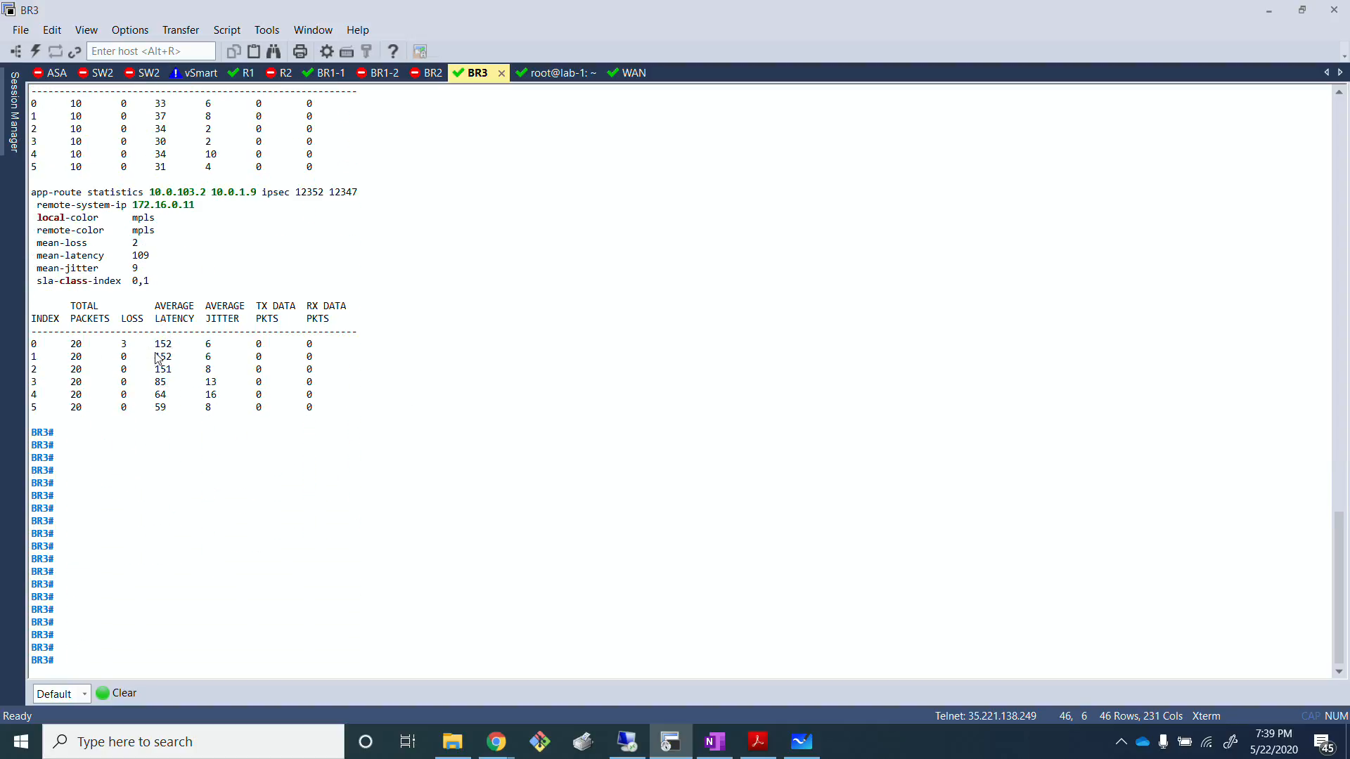
pyautogui.moveTo(155, 344); pyautogui.dragTo(361, 381)
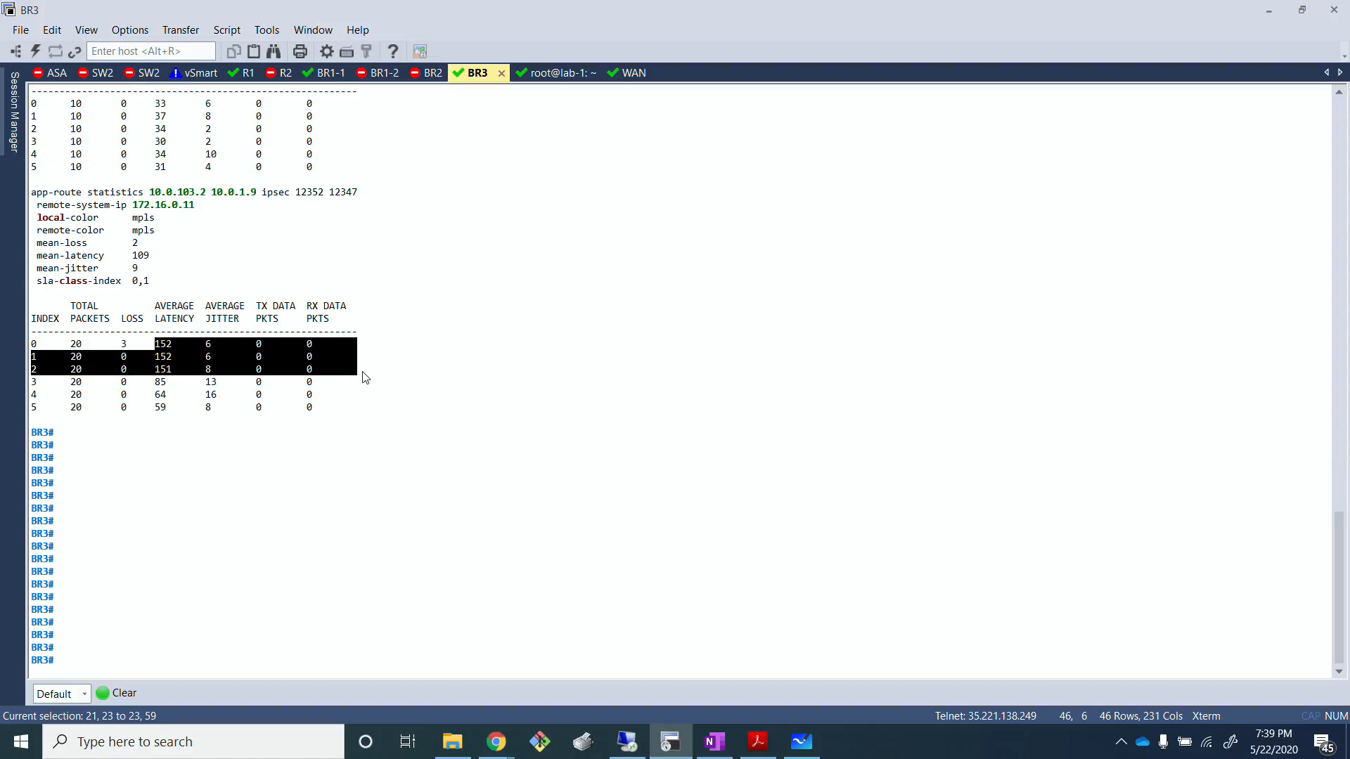
pyautogui.click(382, 419)
# Step: Compare the sample tables of the public-internet and mpls tunnels to 172.16.0.11, focusing on average latency
pyautogui.scroll(5, 406, 422)
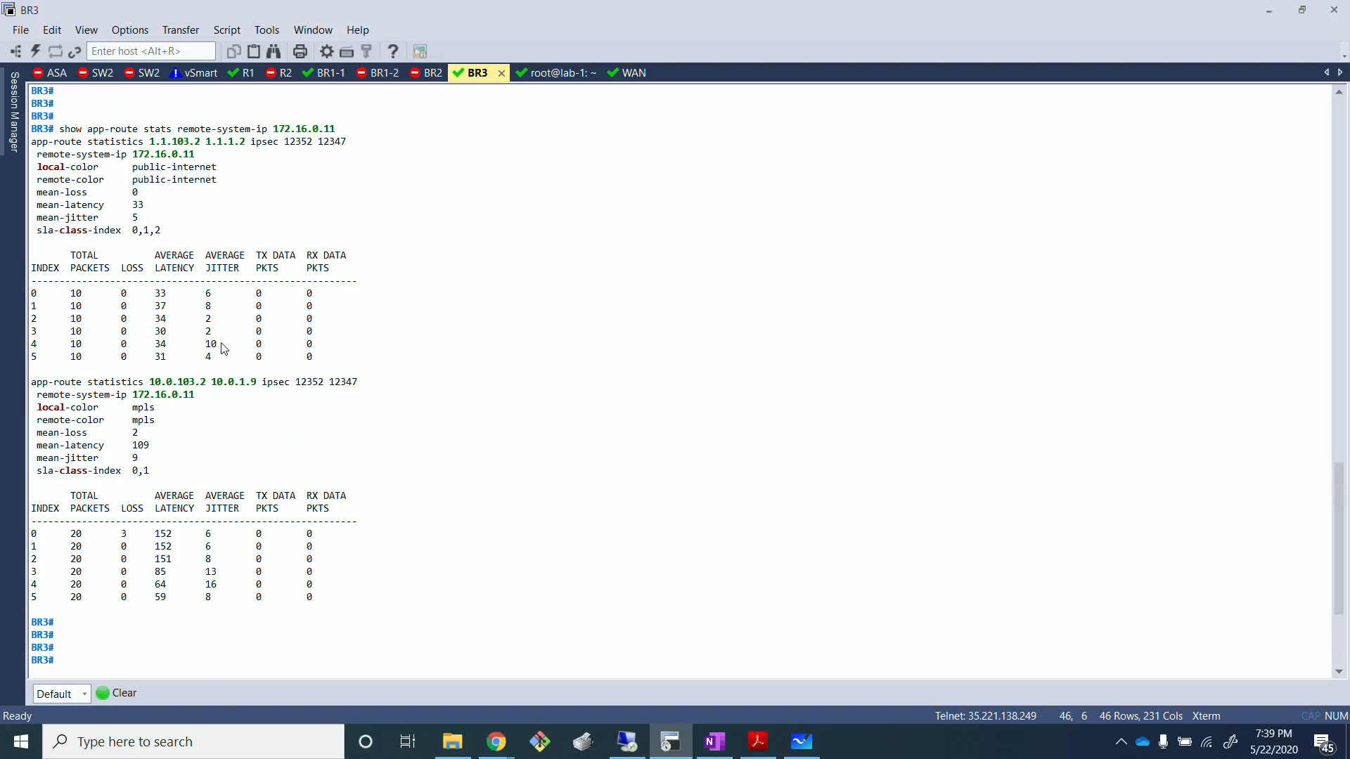
pyautogui.moveTo(99, 297); pyautogui.dragTo(386, 364)
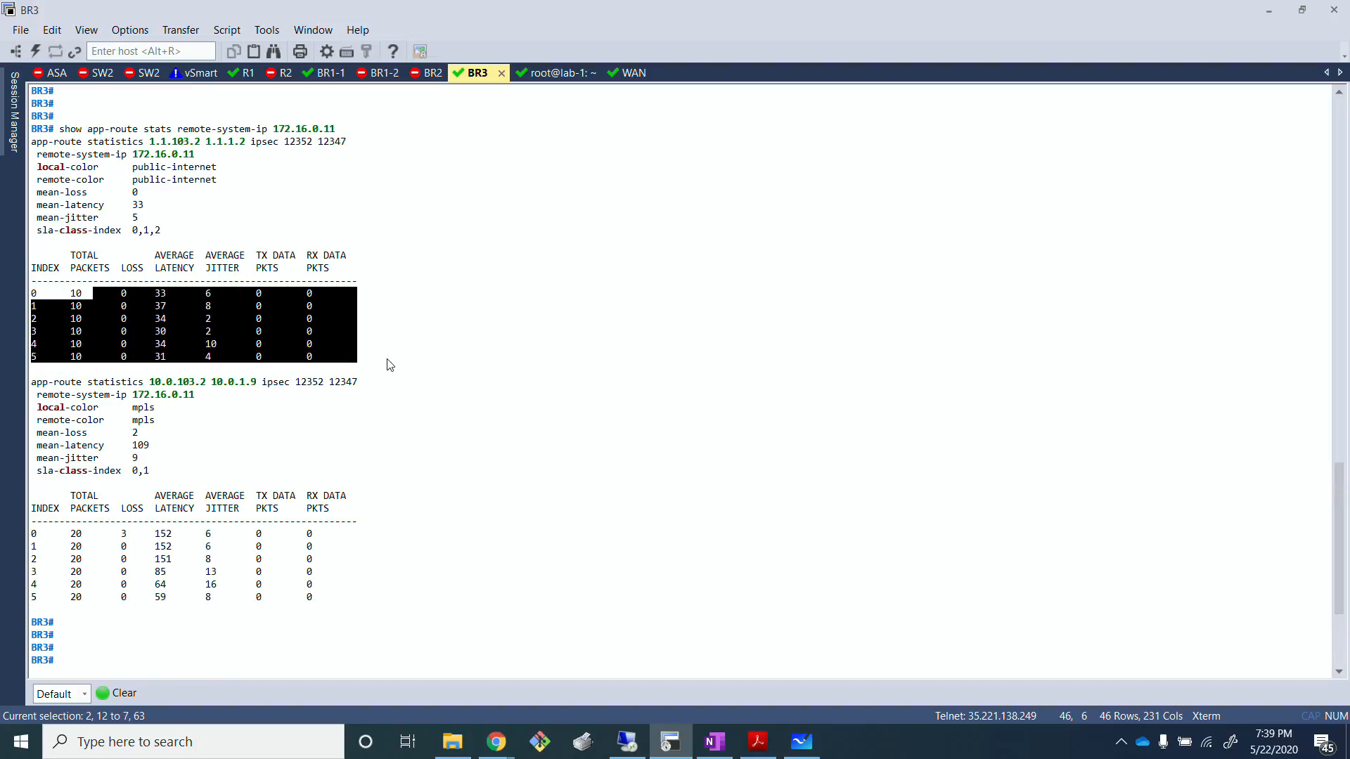
pyautogui.click(386, 364)
pyautogui.scroll(-3, 276, 492)
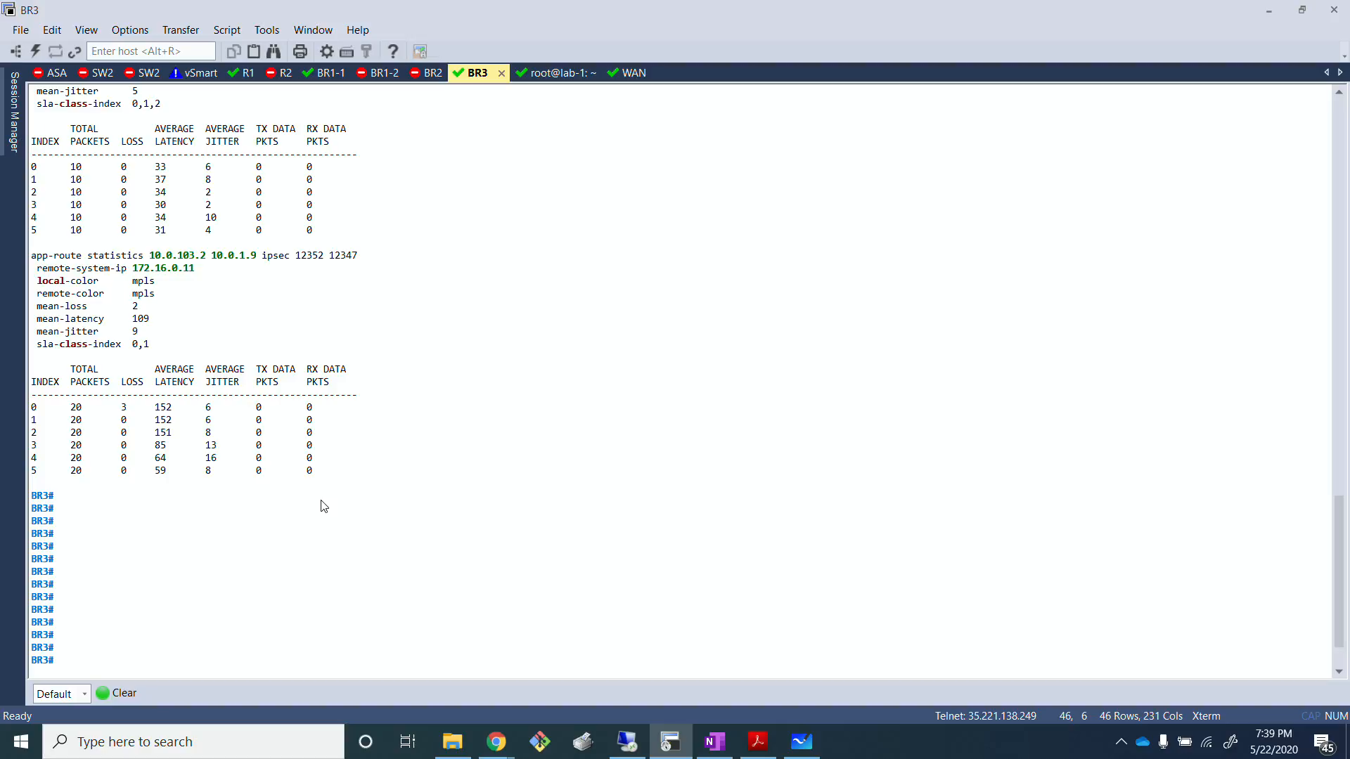
pyautogui.moveTo(336, 484); pyautogui.dragTo(29, 407)
pyautogui.click(149, 422)
pyautogui.moveTo(151, 408); pyautogui.dragTo(176, 432)
pyautogui.click(398, 470)
# Step: Rerun show app-route stats remote-system-ip 172.16.0.11 on BR3 and page to the end of the output
pyautogui.press('Return')
pyautogui.press('Return')
pyautogui.press('Return')
pyautogui.press('Return')
pyautogui.press('Return')
pyautogui.press('Up')
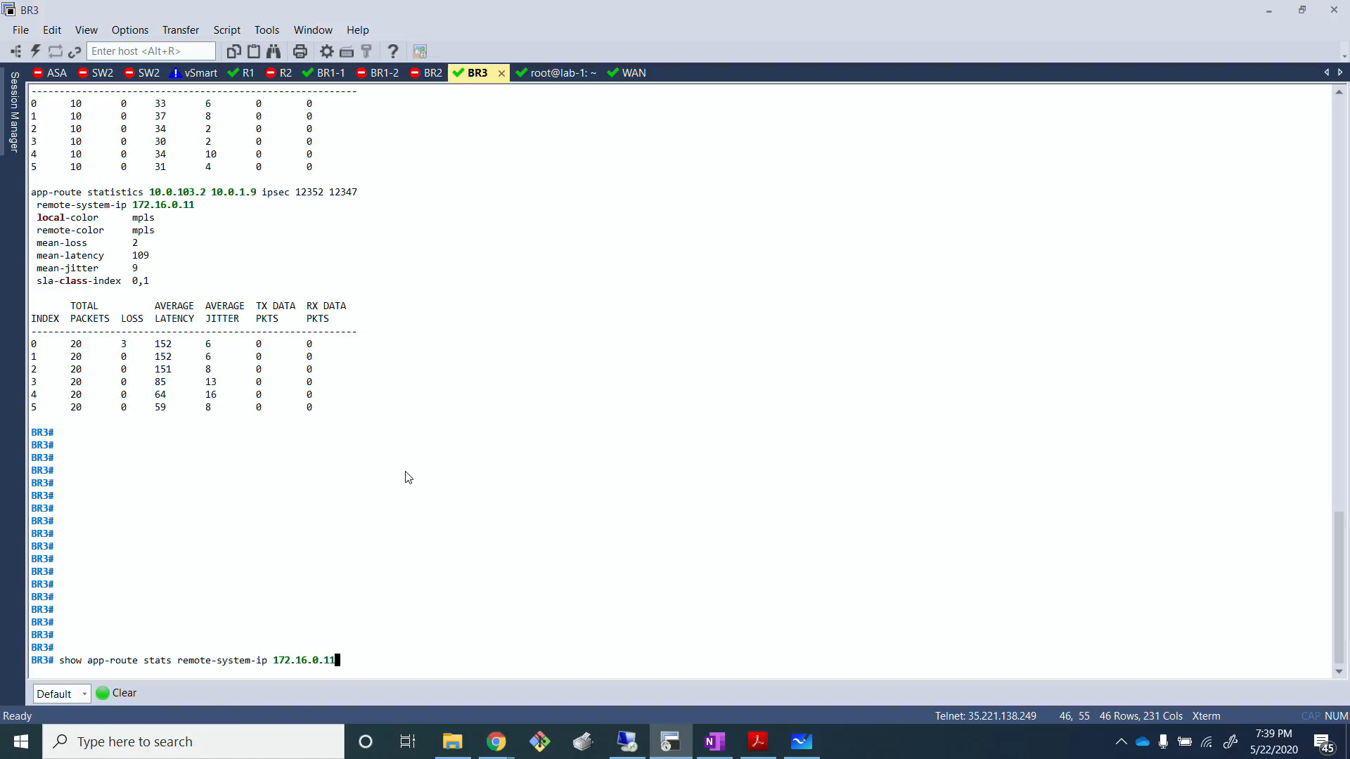
pyautogui.press('Return')
pyautogui.press('Return')
pyautogui.press('Return')
pyautogui.press('Return')
pyautogui.press('Return')
pyautogui.press('Return')
pyautogui.press('Return')
pyautogui.press('Return')
pyautogui.press('Return')
pyautogui.press('Return')
pyautogui.press('Return')
pyautogui.press('Return')
pyautogui.press('Return')
pyautogui.press('Return')
pyautogui.press('Return')
pyautogui.press('Return')
pyautogui.press('Return')
pyautogui.press('Return')
pyautogui.press('Return')
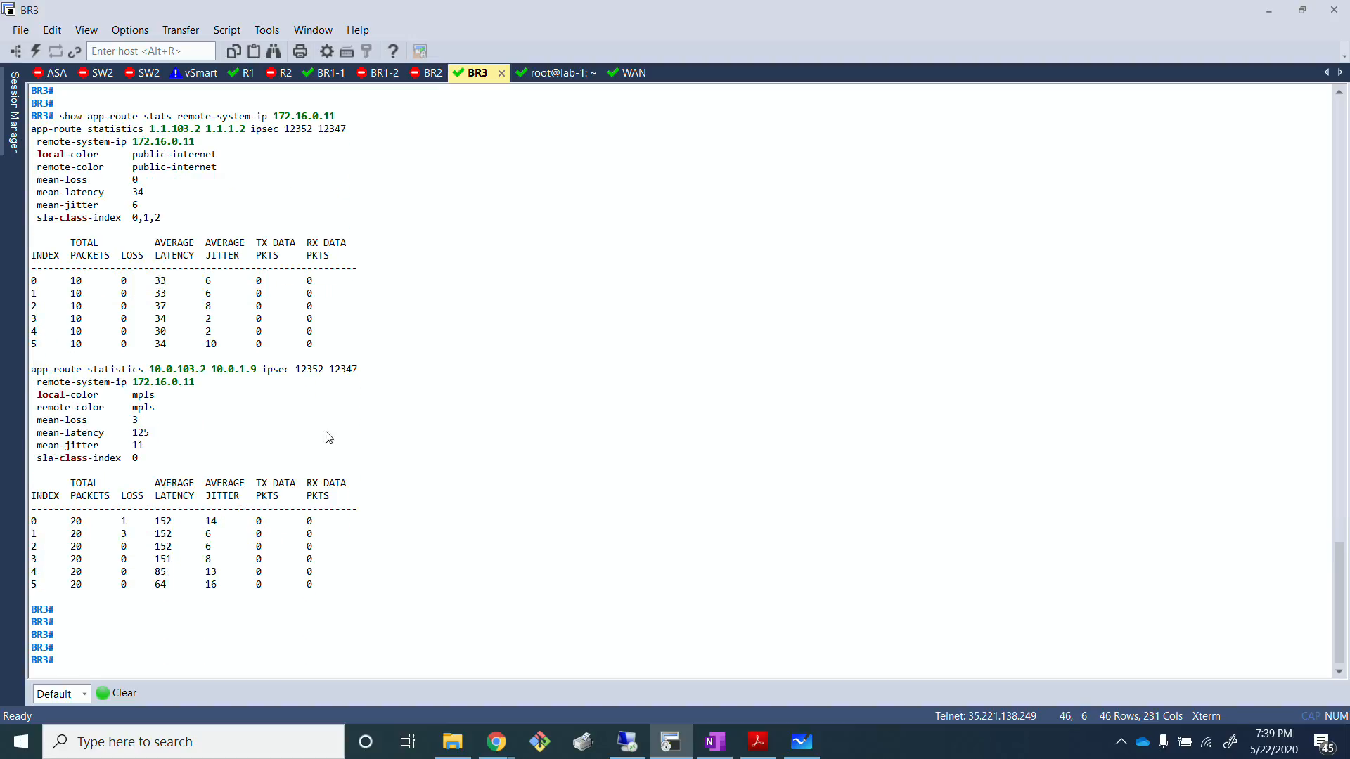
# Step: Examine the loss, latency and jitter samples in the mpls tunnel's statistics table
pyautogui.moveTo(148, 563); pyautogui.dragTo(2, 496)
pyautogui.click(326, 590)
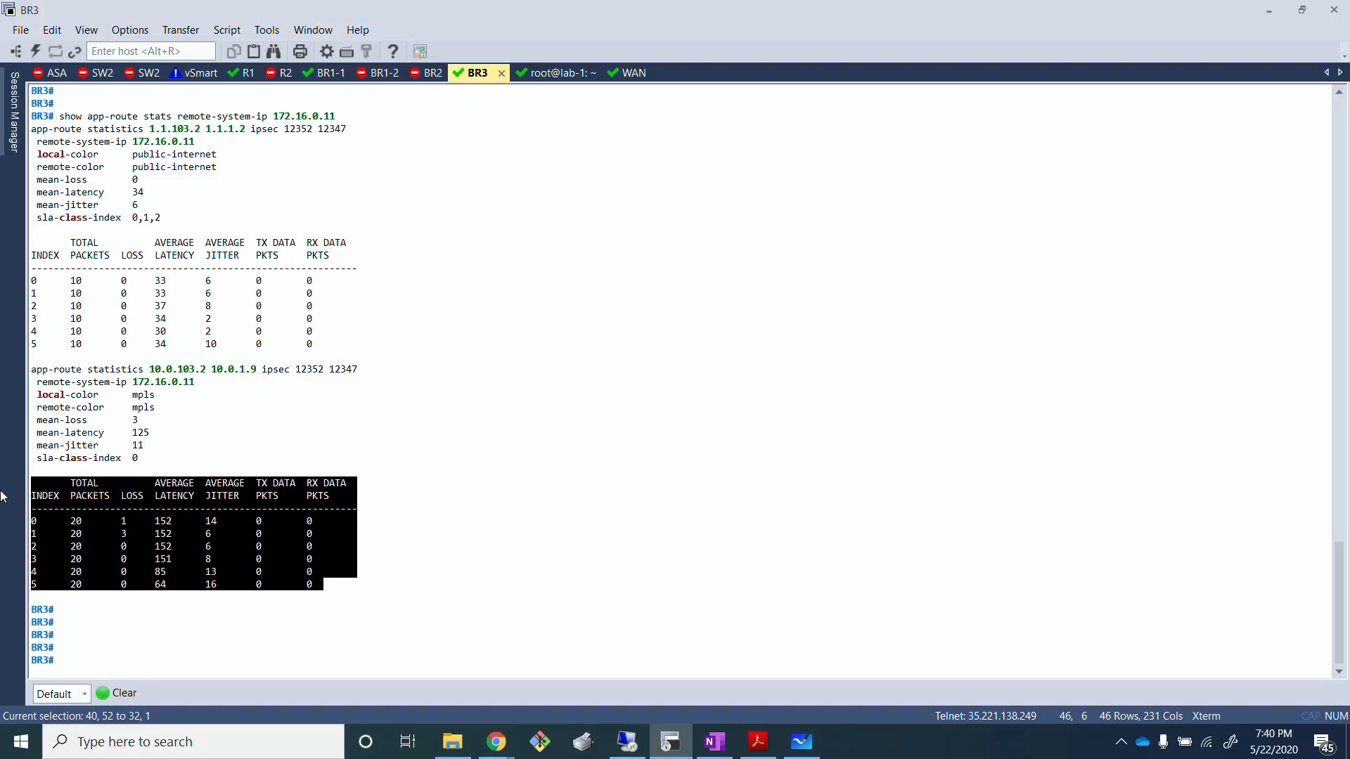
pyautogui.click(265, 469)
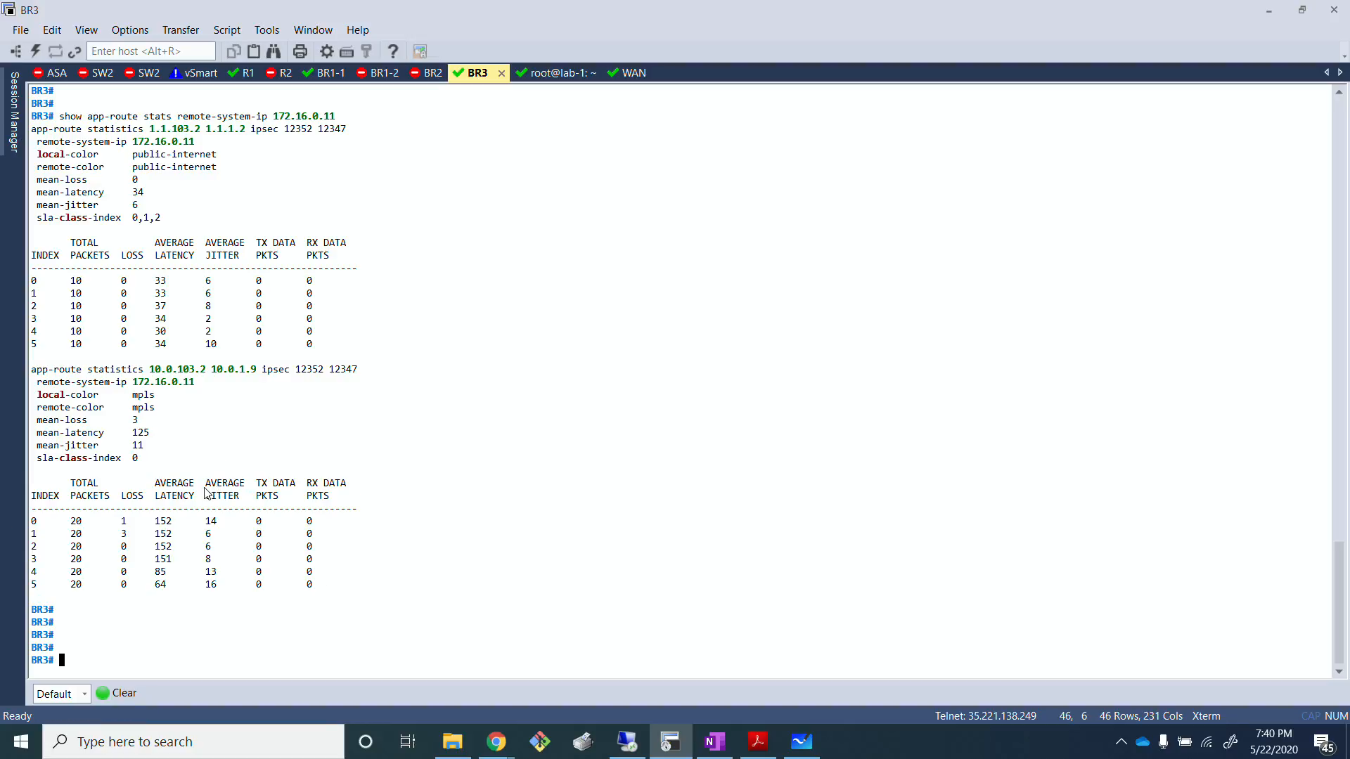
pyautogui.moveTo(331, 603); pyautogui.dragTo(4, 492)
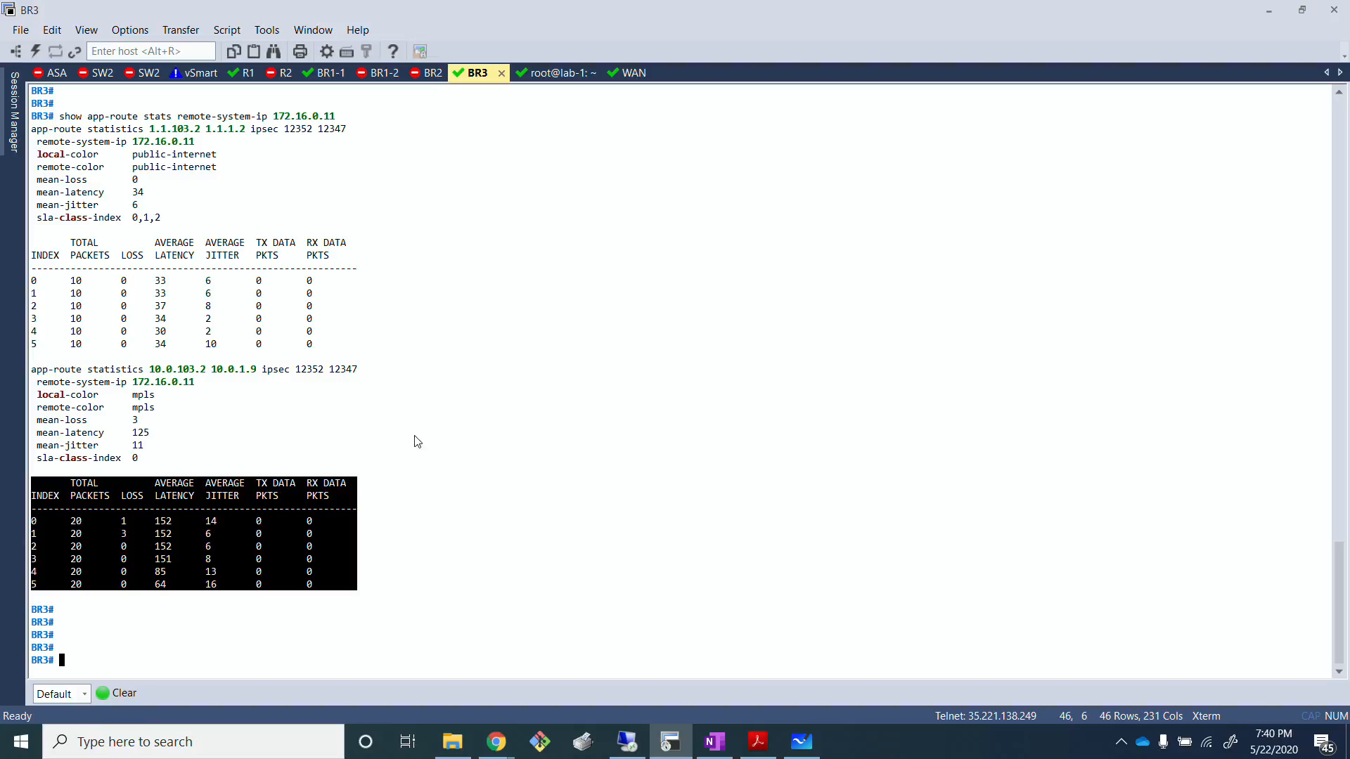
# Step: Run show app-route stats remote-system-ip 172.16.0.11 once more and check the mpls tunnel's SLA class index and sample latencies
pyautogui.click(442, 425)
pyautogui.press('Up')
pyautogui.press('Return')
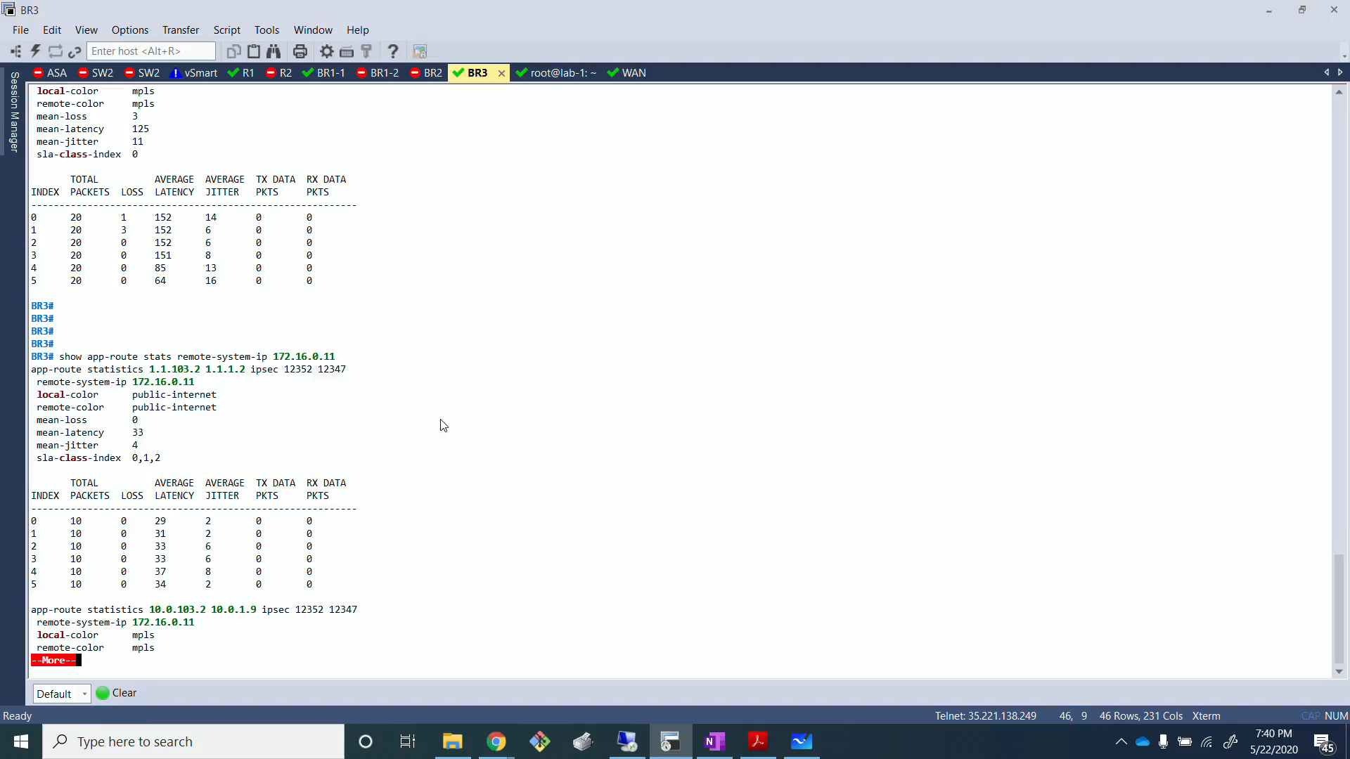
pyautogui.press('Return')
pyautogui.press('Return')
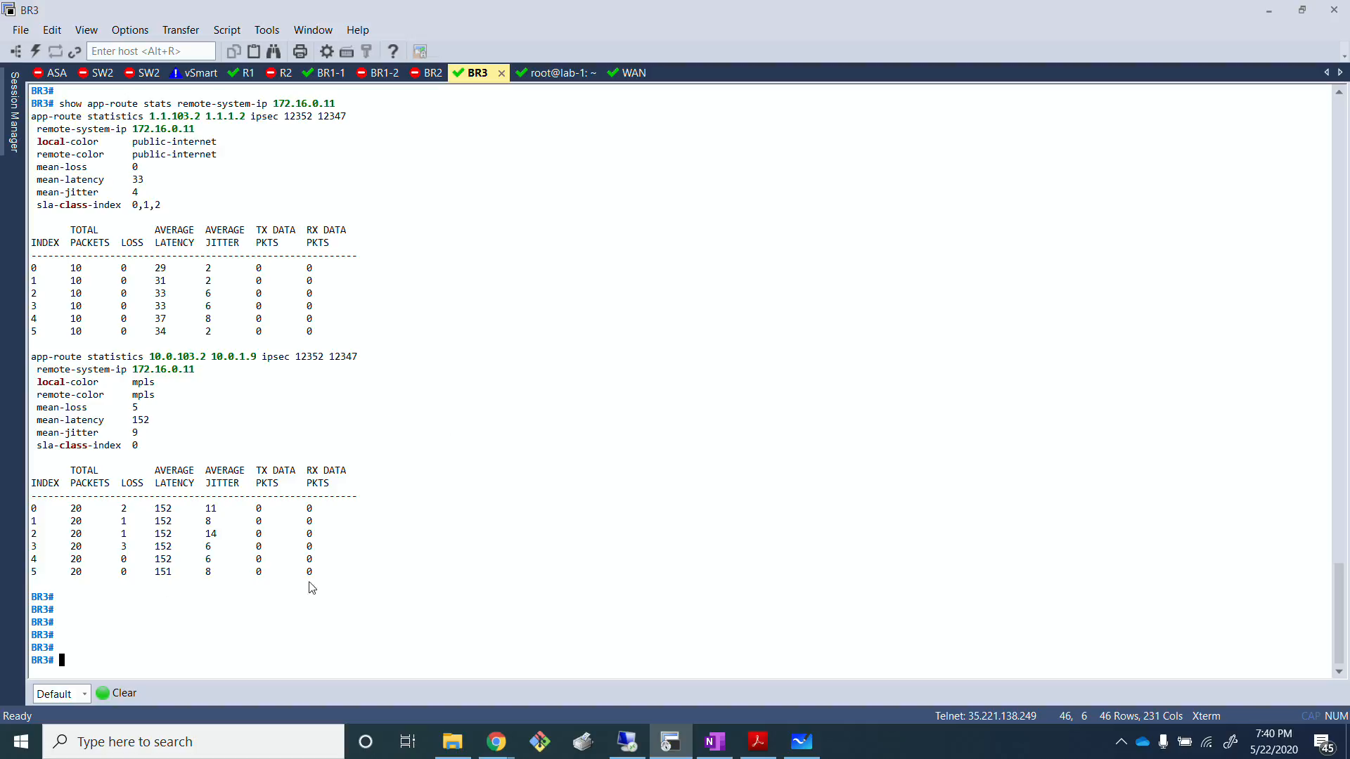
pyautogui.moveTo(313, 587); pyautogui.dragTo(4, 475)
pyautogui.click(310, 450)
pyautogui.moveTo(150, 506); pyautogui.dragTo(197, 512)
pyautogui.click(182, 527)
# Step: Consult the whiteboard's SLA limits, then simulate the BR3 flow in vManage with DSCP 46 and review the output paths
pyautogui.click(802, 741)
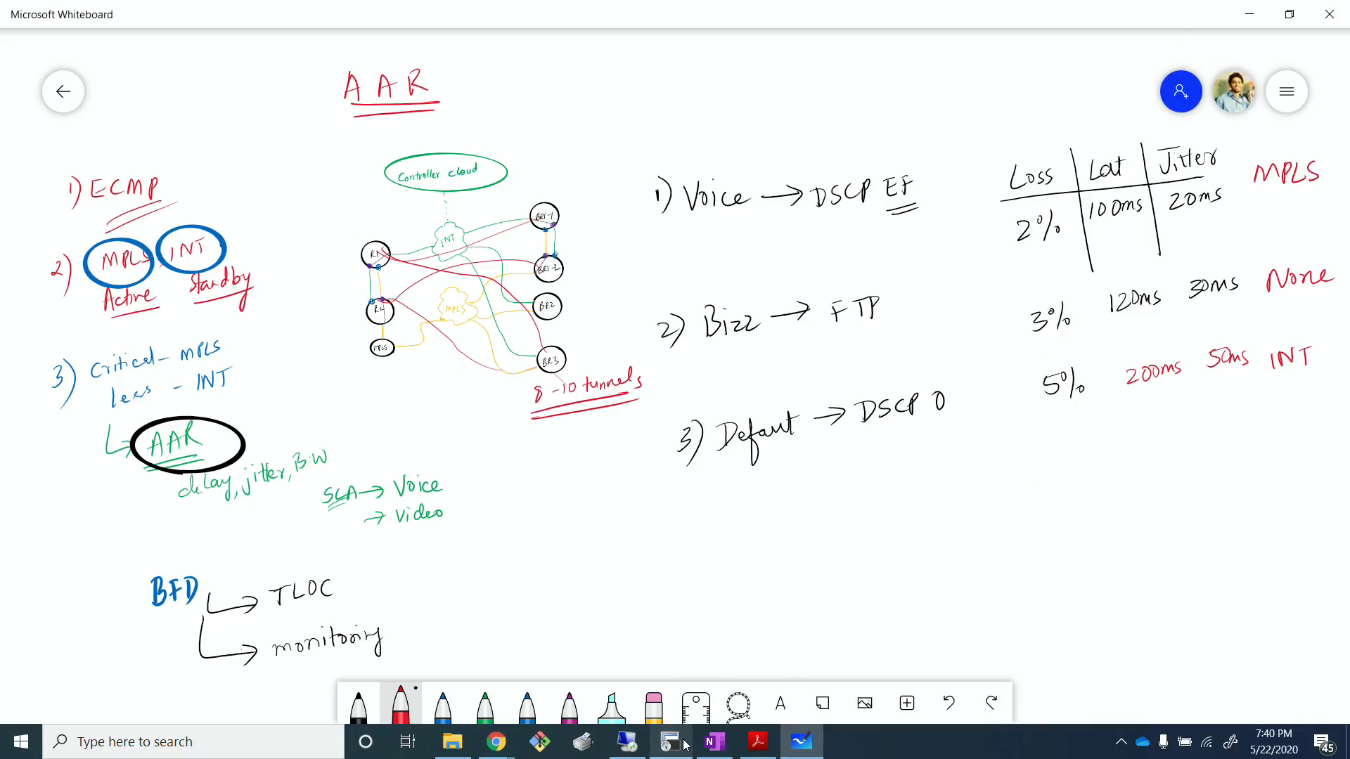
pyautogui.click(626, 742)
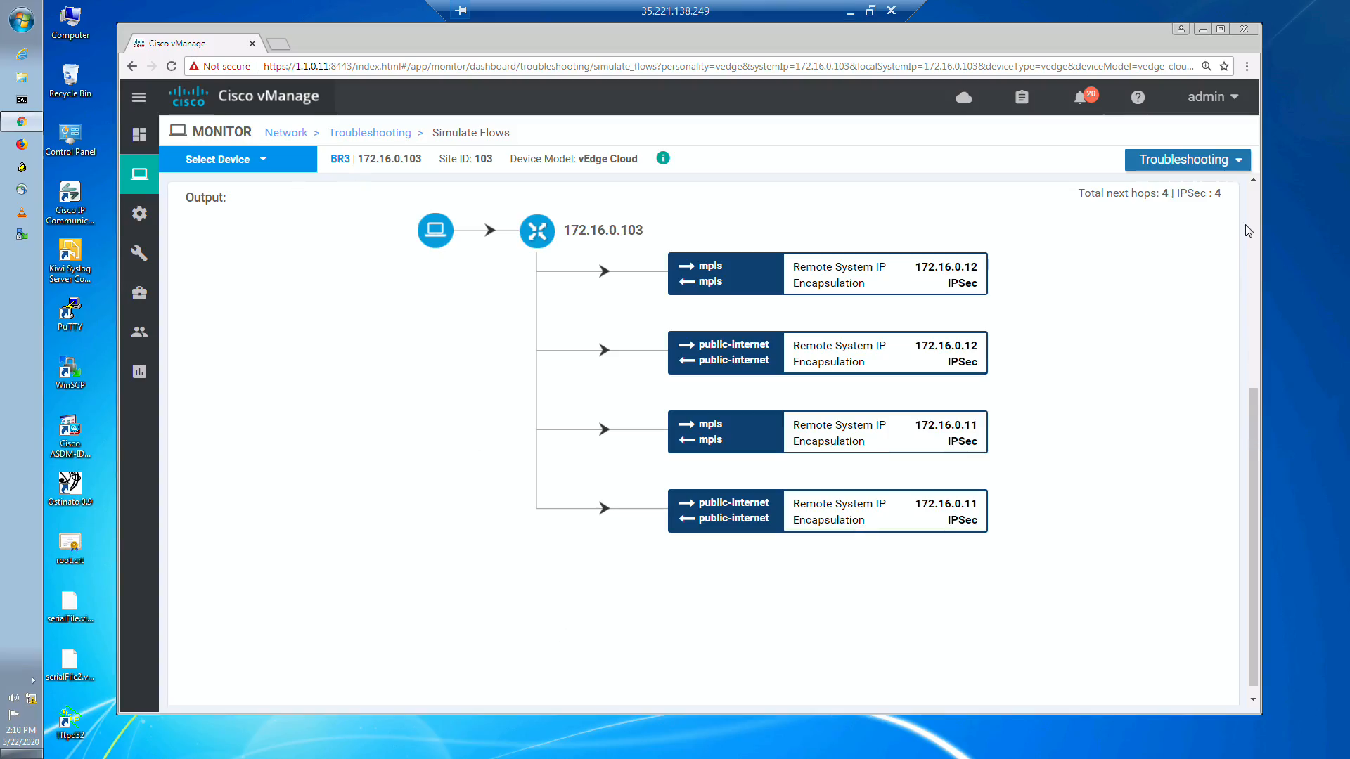
pyautogui.scroll(5, 1248, 239)
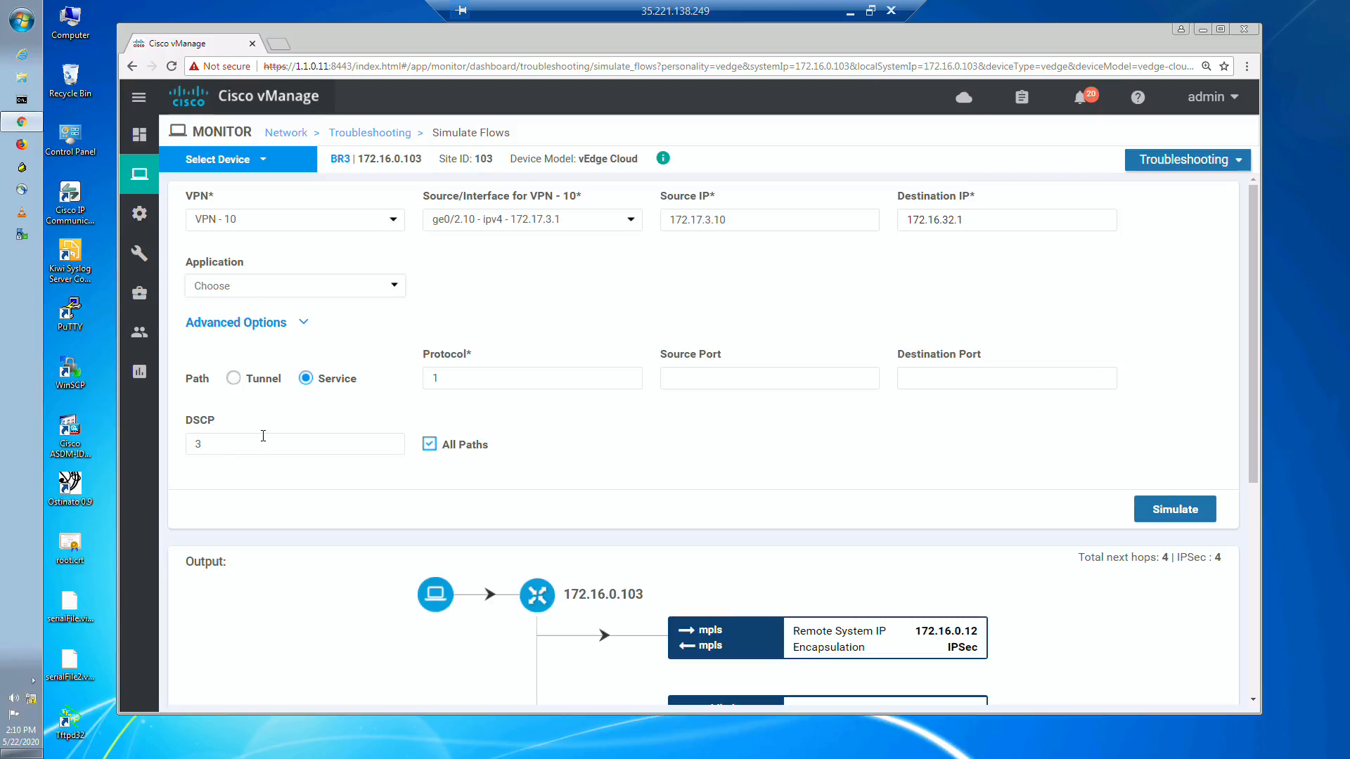
pyautogui.click(233, 443)
pyautogui.write('46')
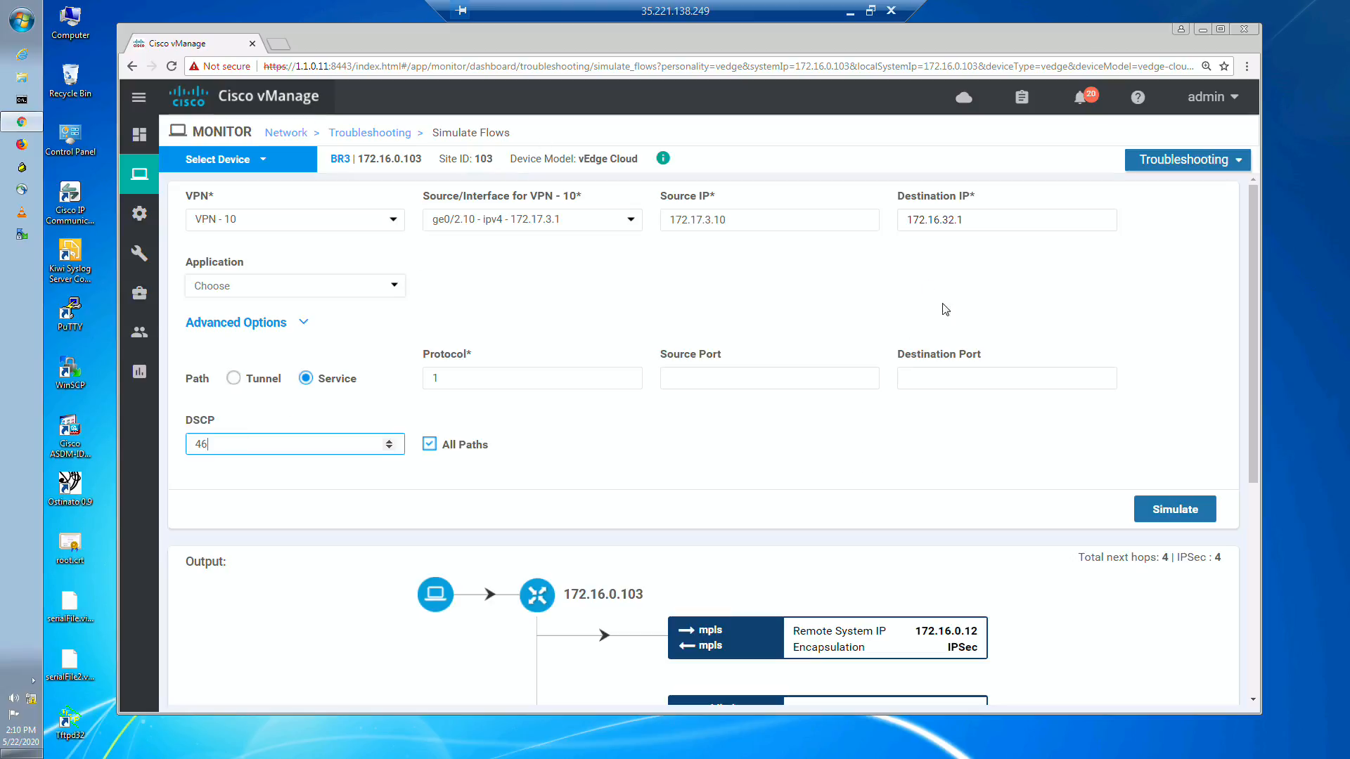
pyautogui.click(1185, 500)
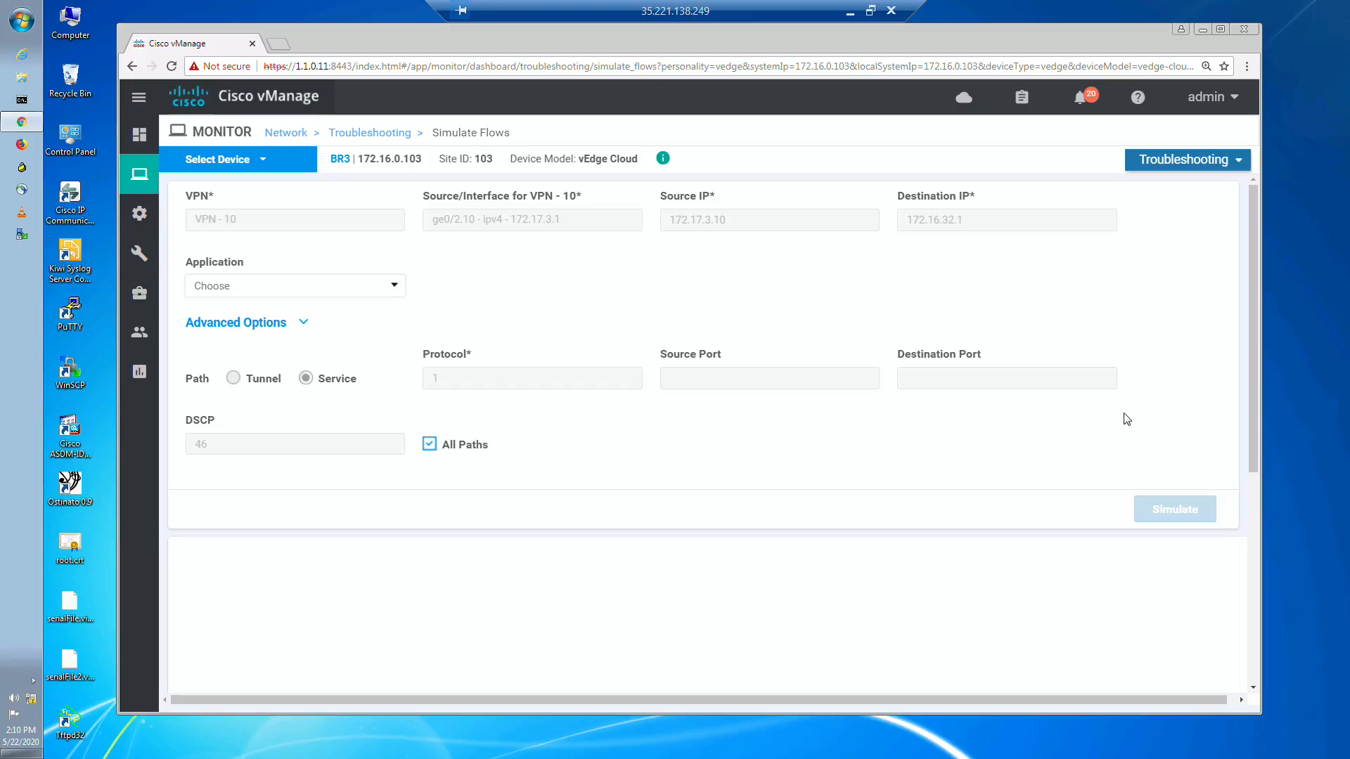
pyautogui.scroll(-5, 1122, 459)
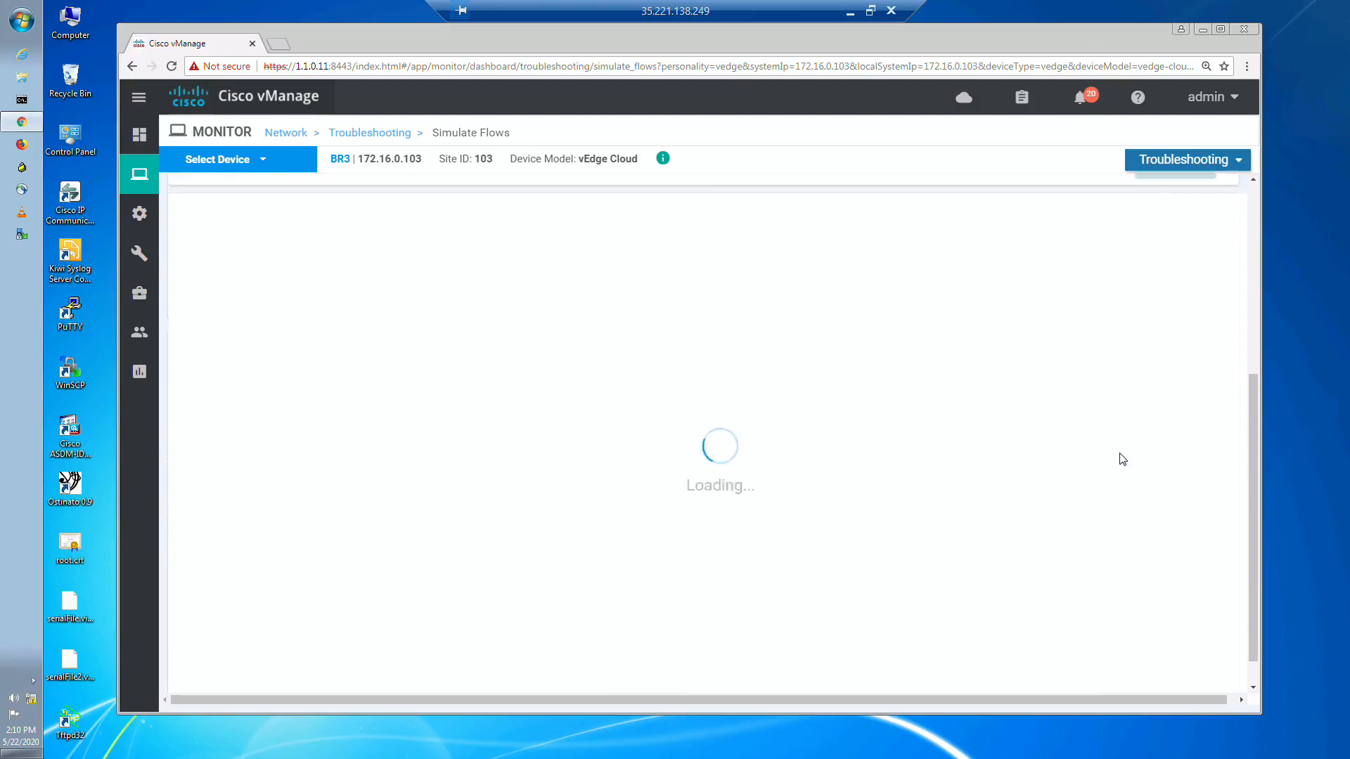
pyautogui.scroll(1, 1122, 459)
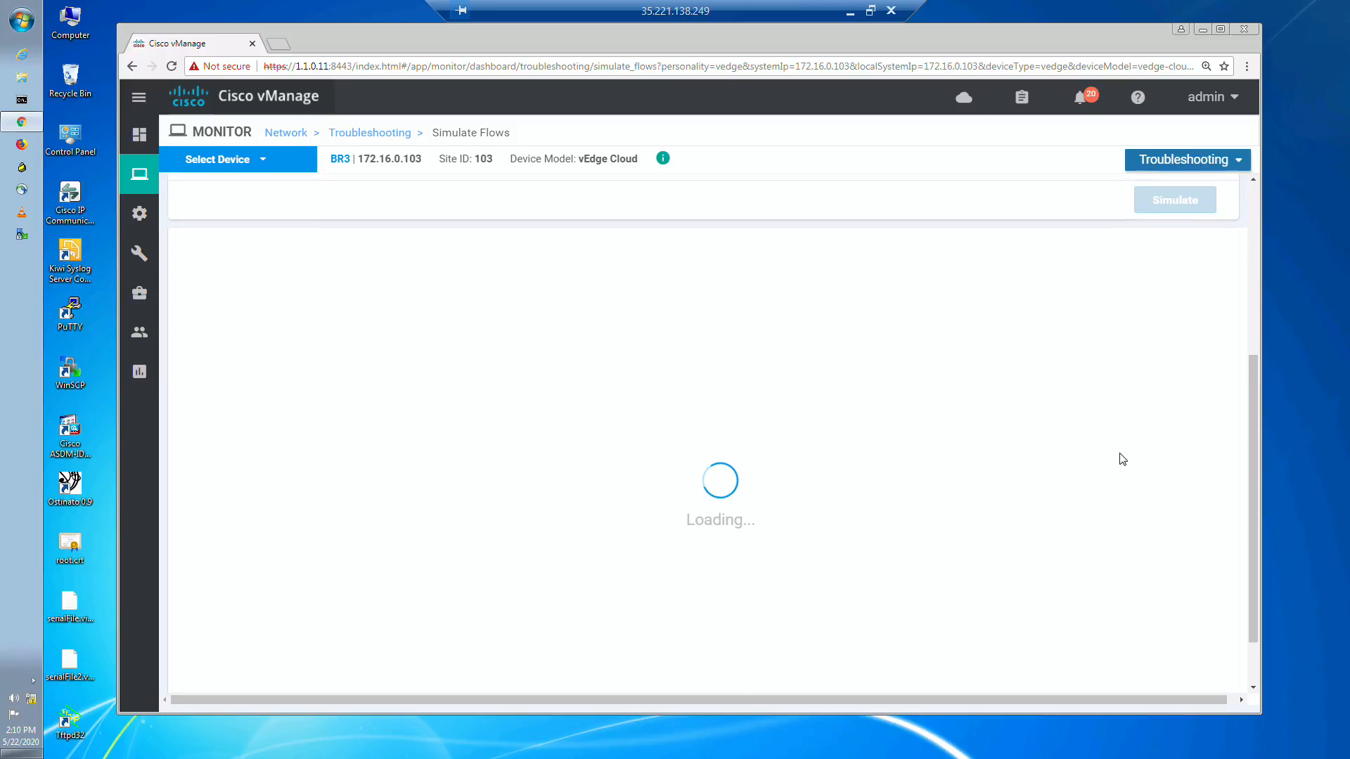
pyautogui.scroll(-1, 1122, 459)
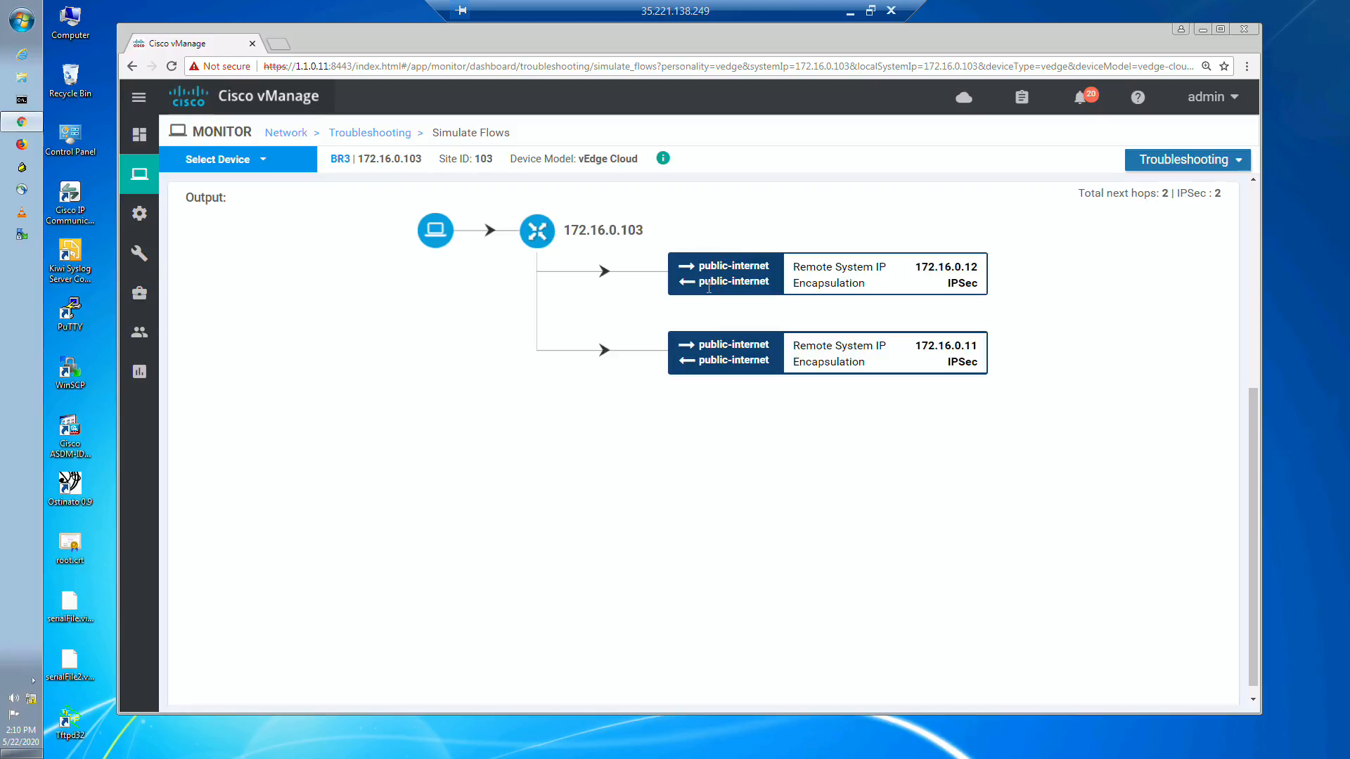
pyautogui.scroll(3, 701, 442)
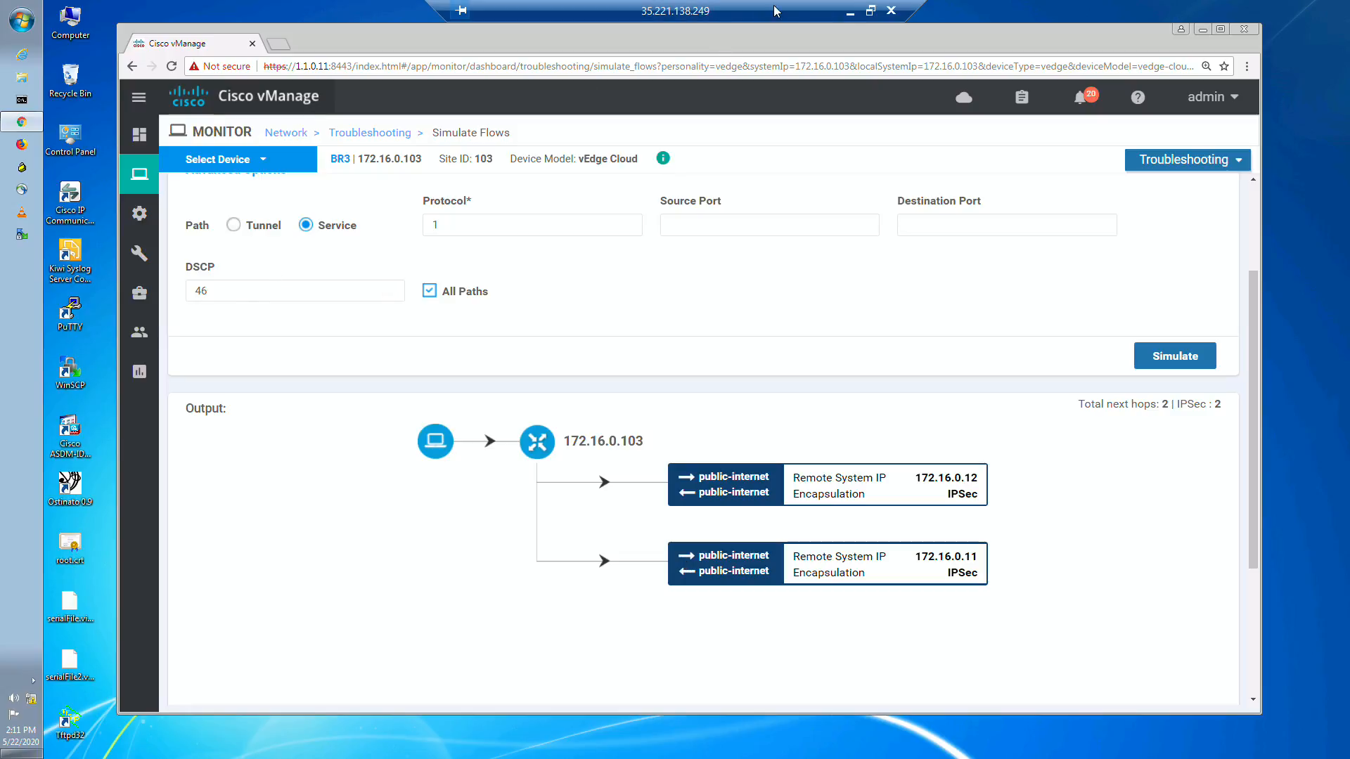
# Step: Switch to the EVE topology in Chrome to look over the network diagram, and return to the vManage session
pyautogui.click(850, 11)
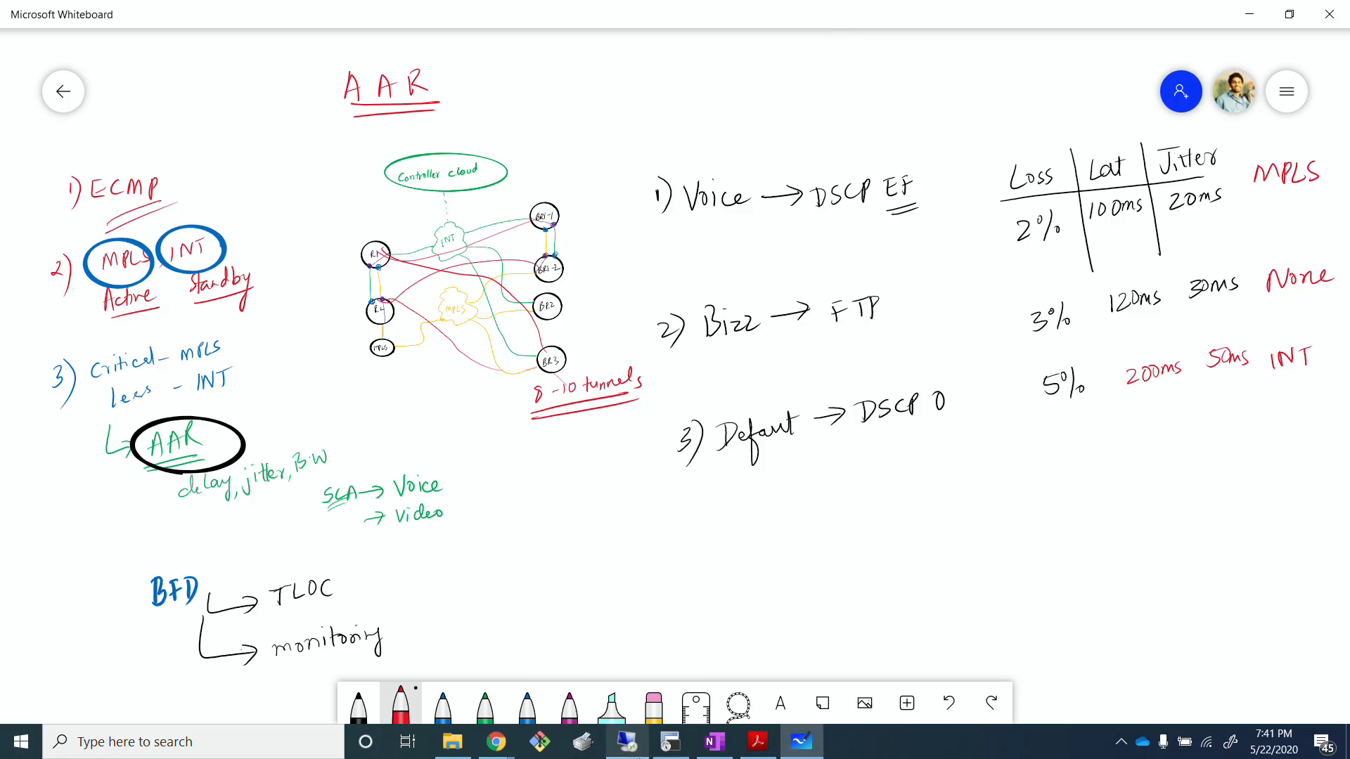
pyautogui.click(496, 741)
pyautogui.click(421, 641)
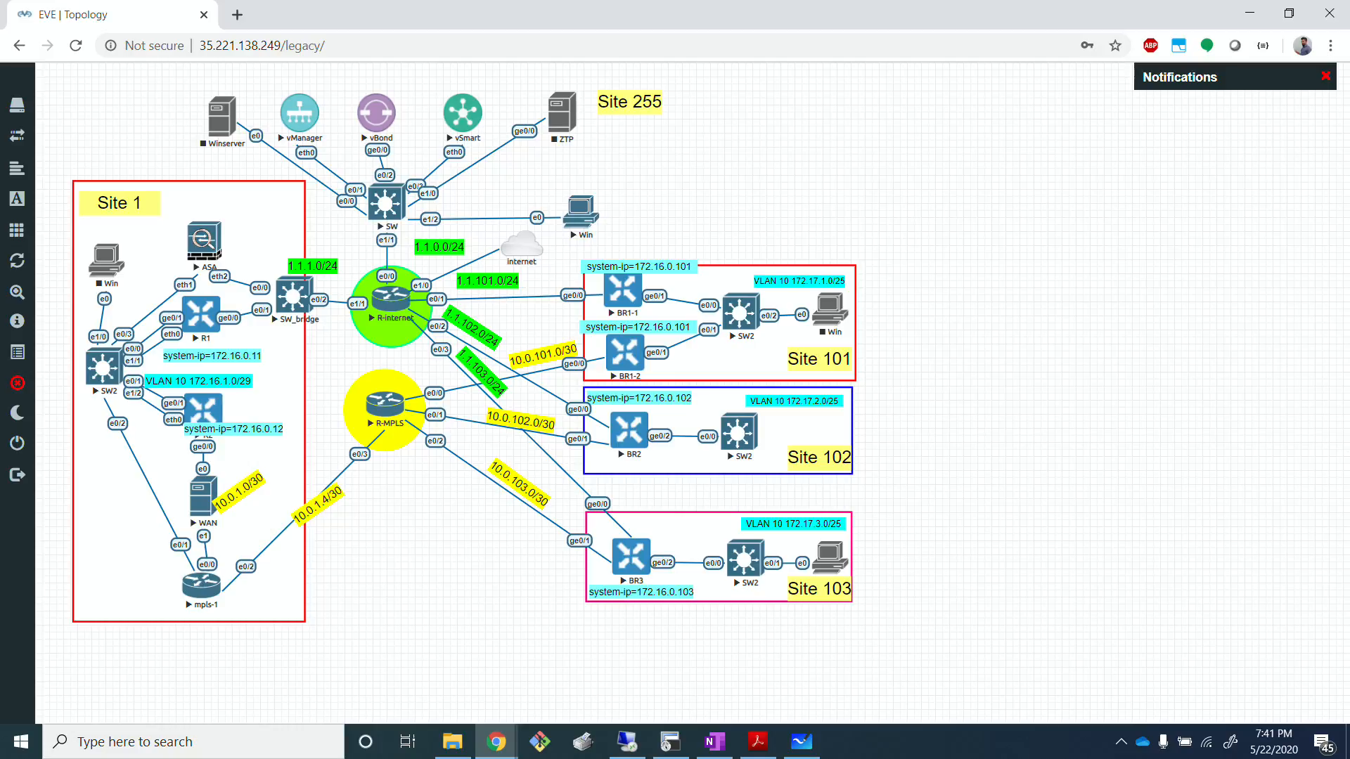
pyautogui.hotkey('alt', 'Tab')
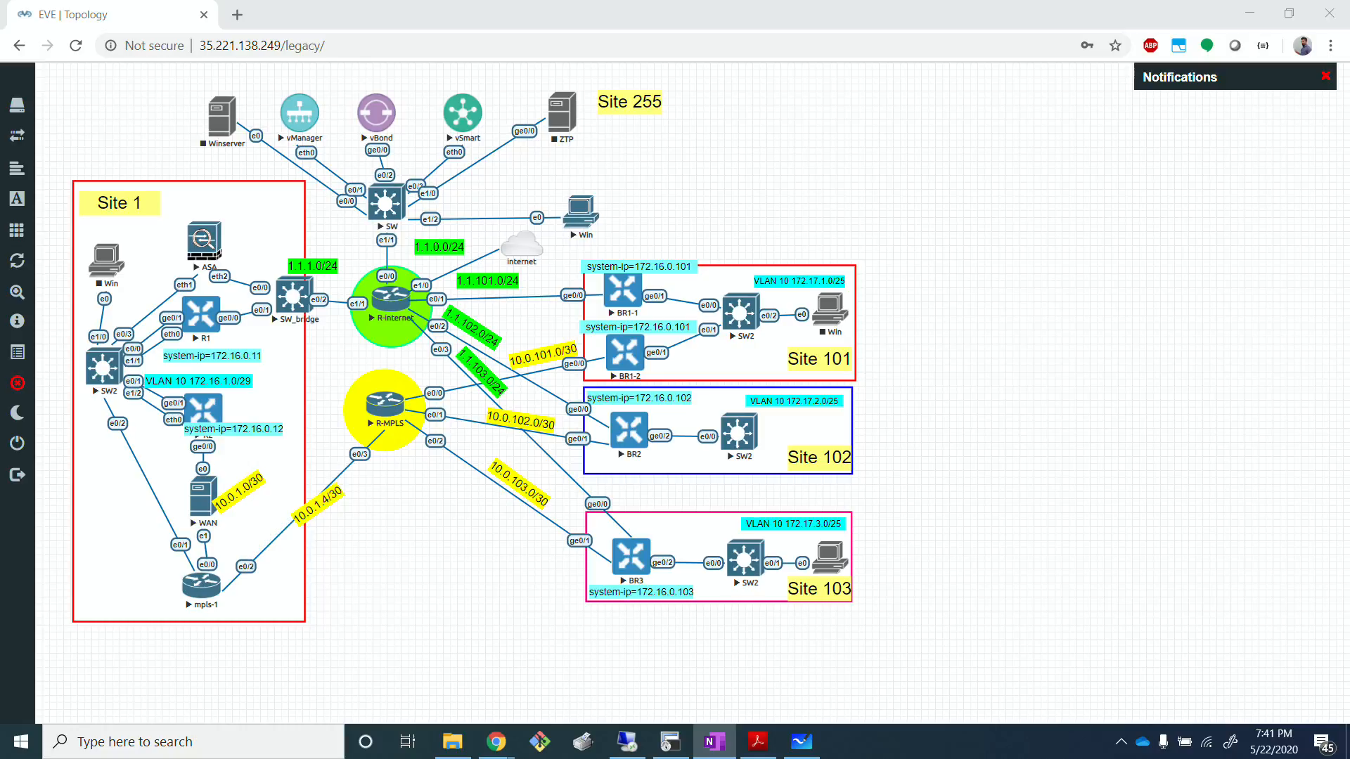
pyautogui.click(1021, 488)
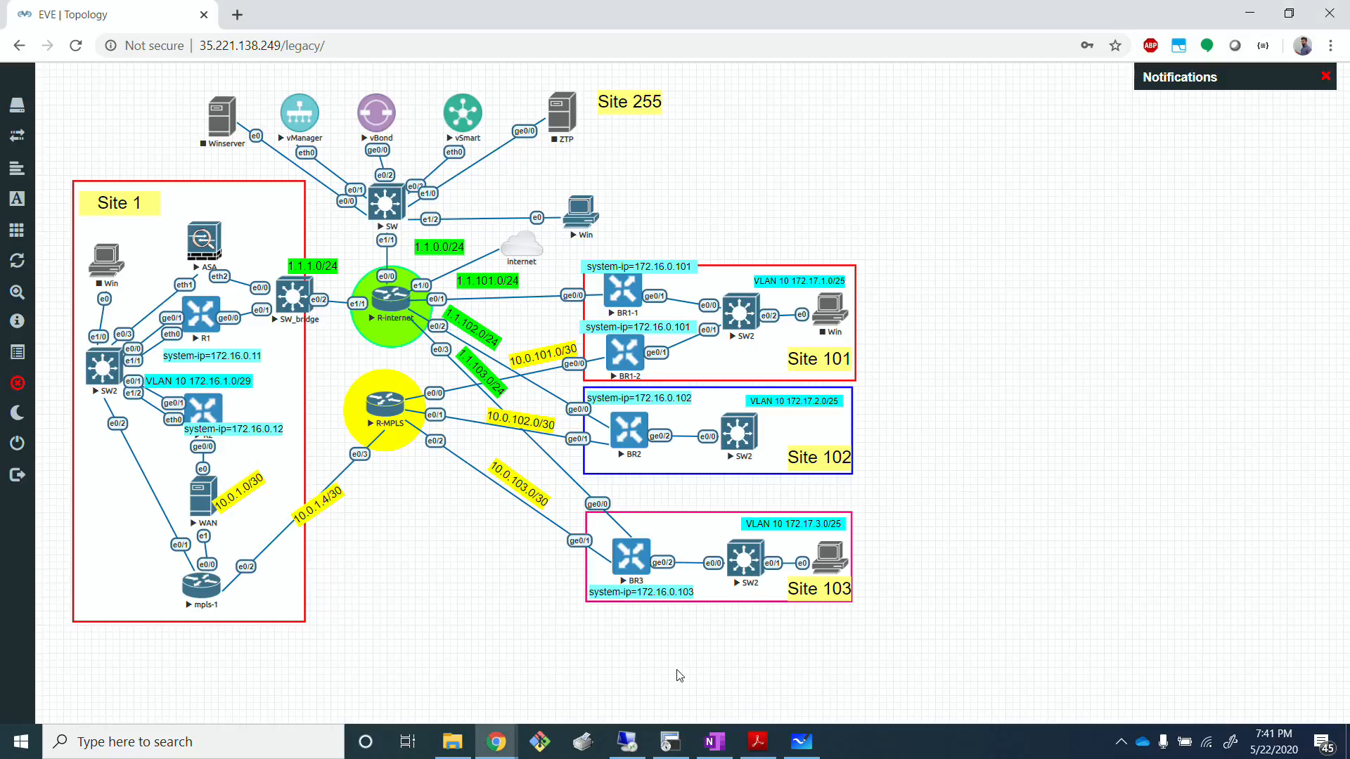
pyautogui.click(670, 742)
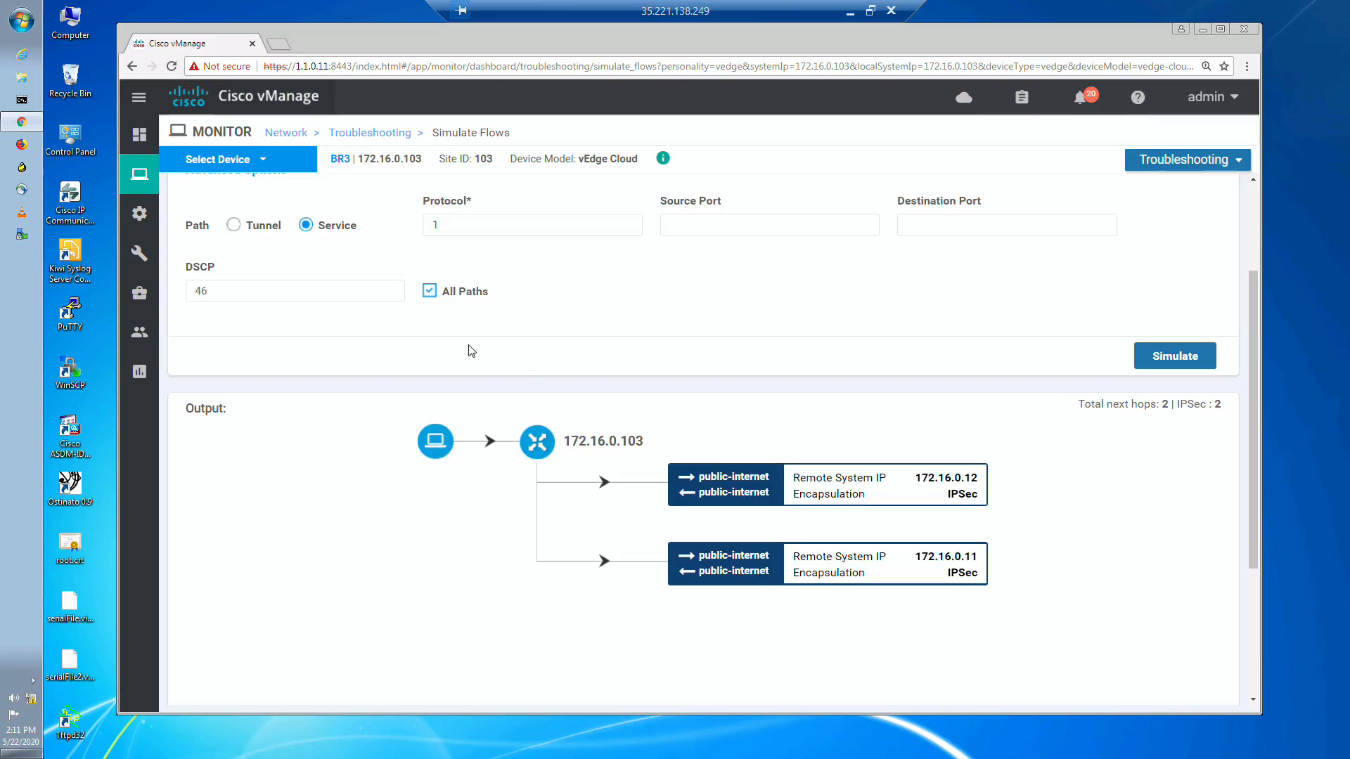
# Step: Open the WAN tunnel monitoring page for device BR3 from vManage's monitored network devices
pyautogui.moveTo(138, 213)
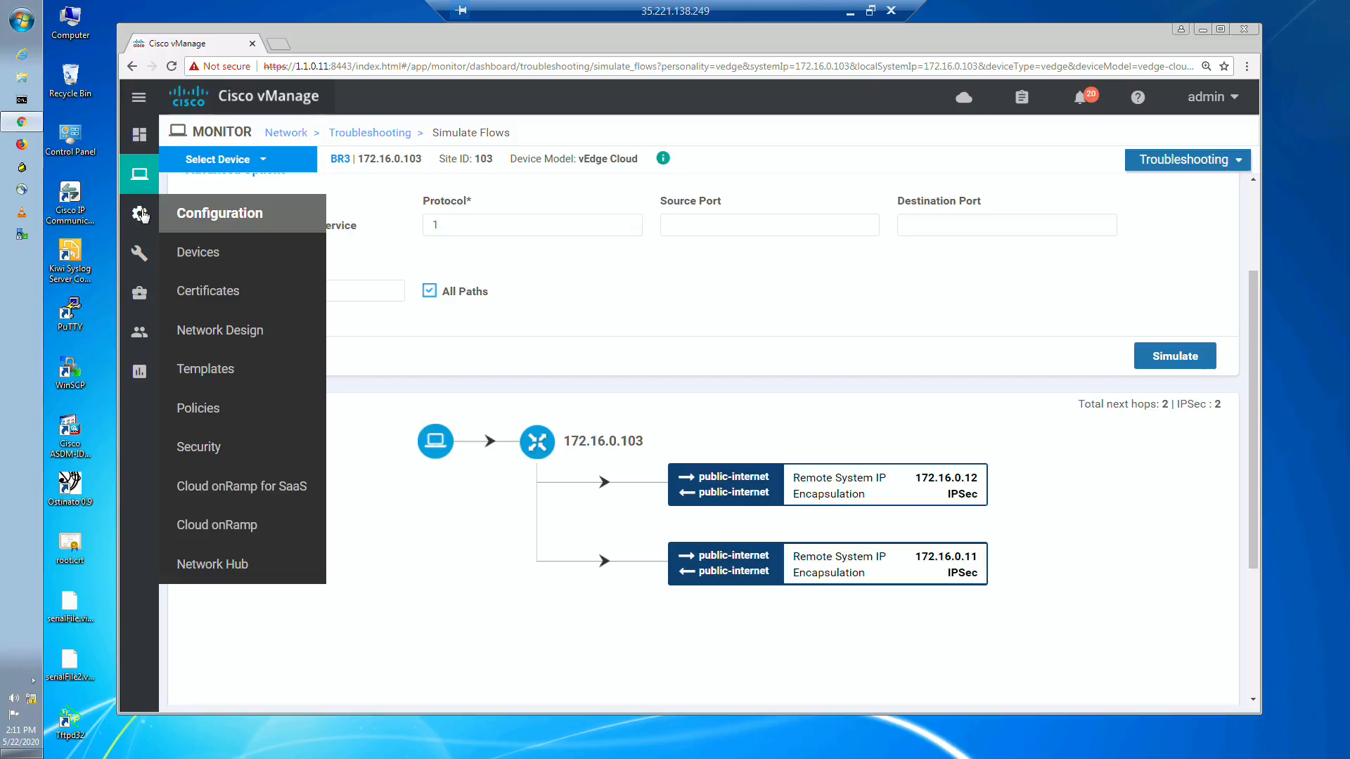
pyautogui.moveTo(139, 173)
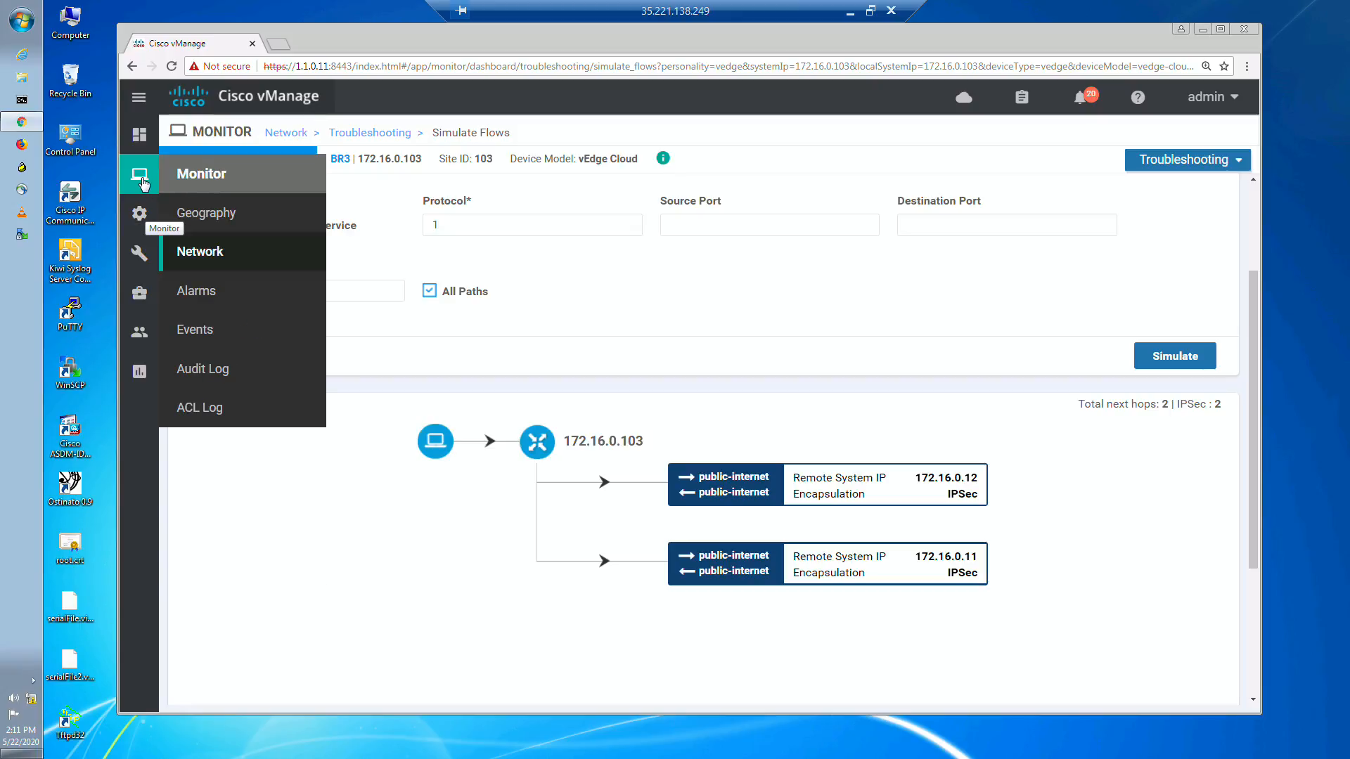
pyautogui.click(214, 260)
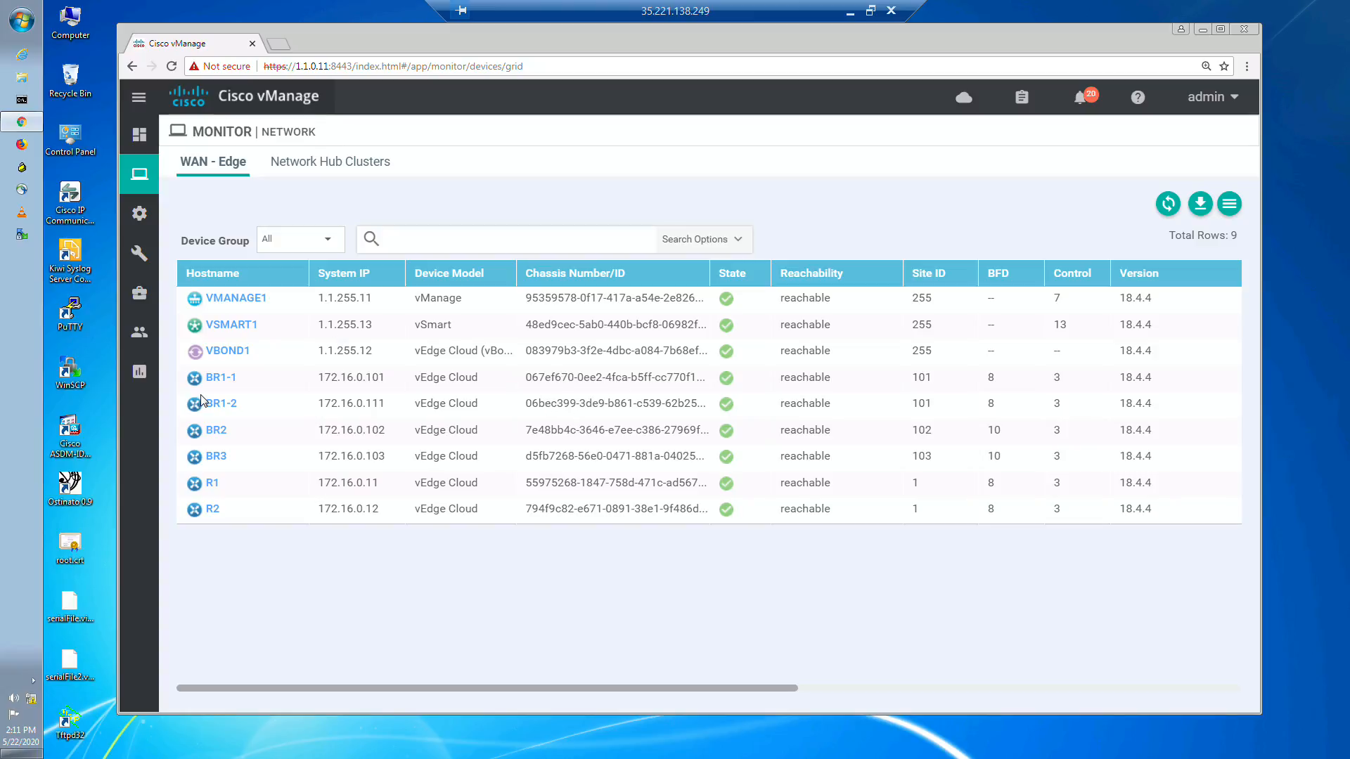
pyautogui.click(212, 459)
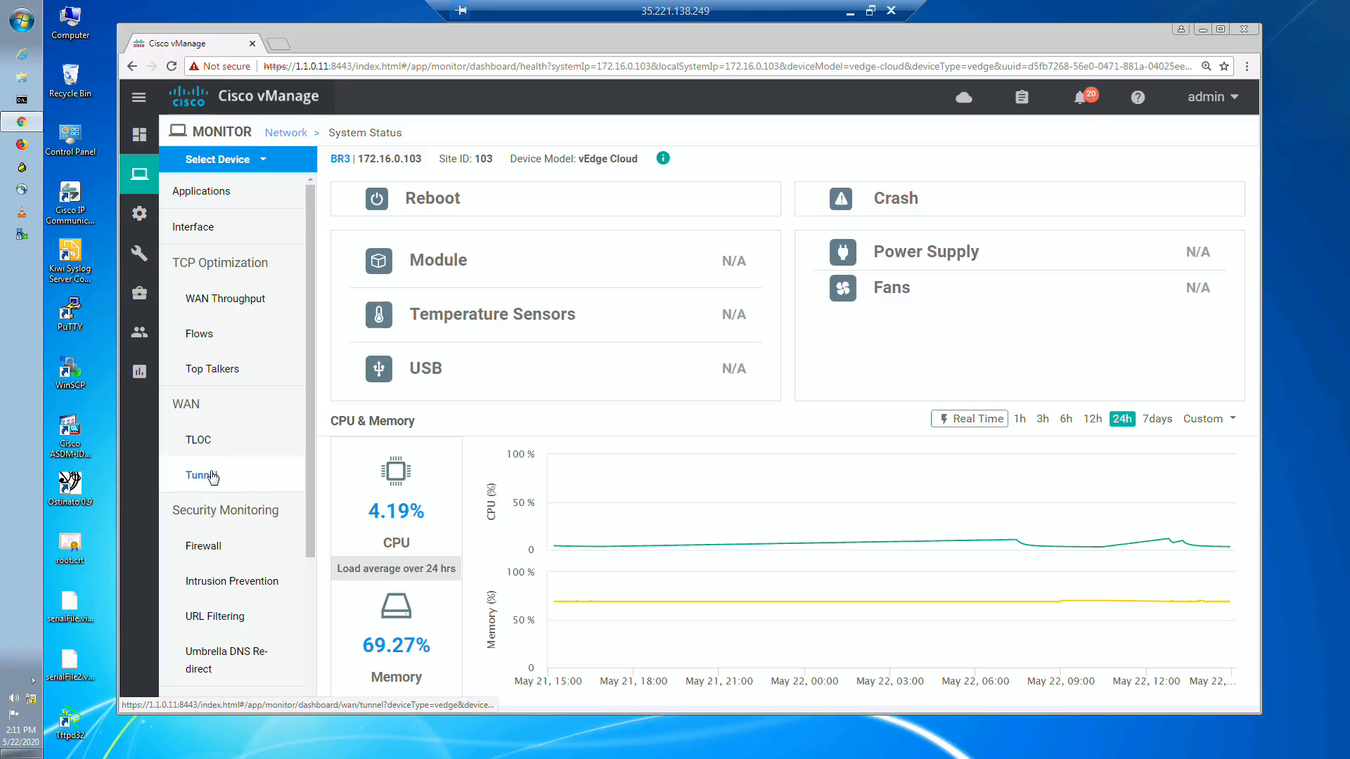
pyautogui.click(212, 477)
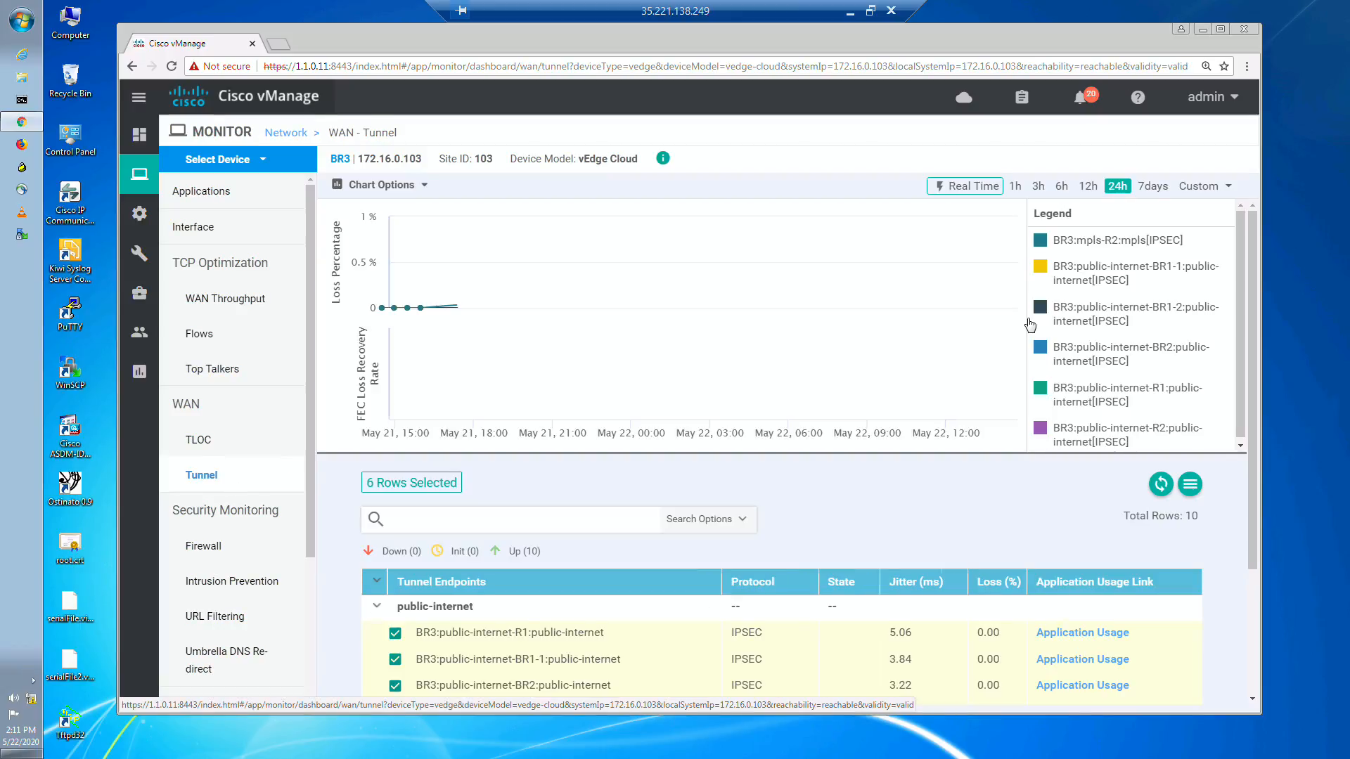
# Step: View BR3's tunnel loss chart for the last 1h, and switch it to real time
pyautogui.moveTo(995, 324)
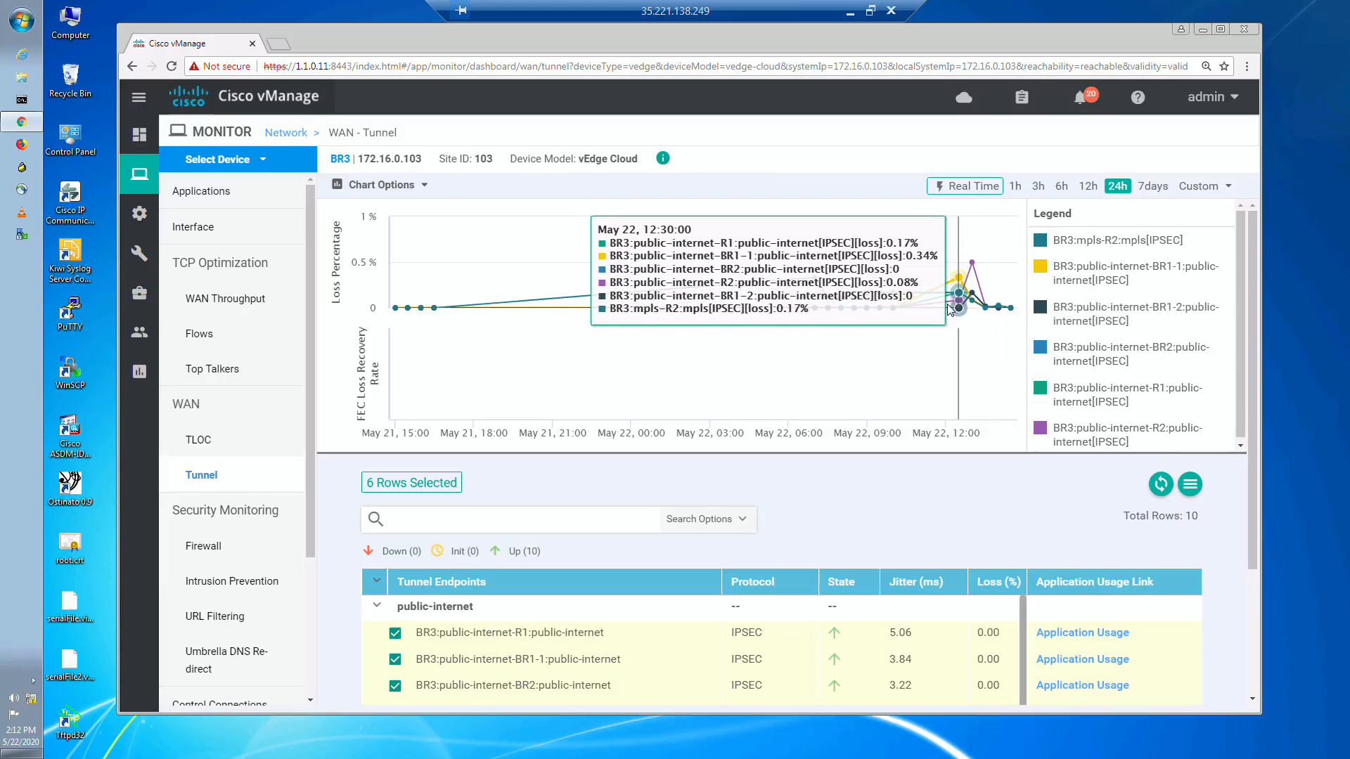
pyautogui.click(1015, 187)
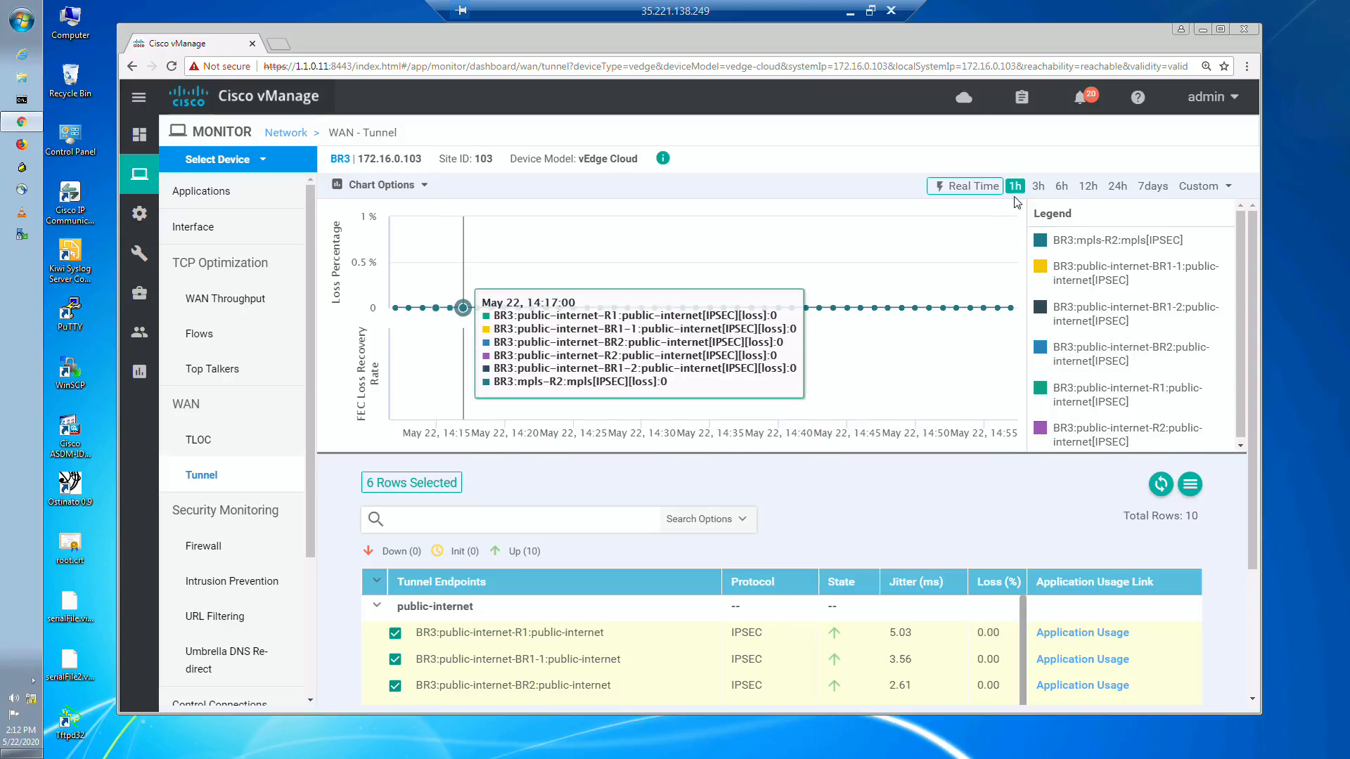
pyautogui.click(966, 186)
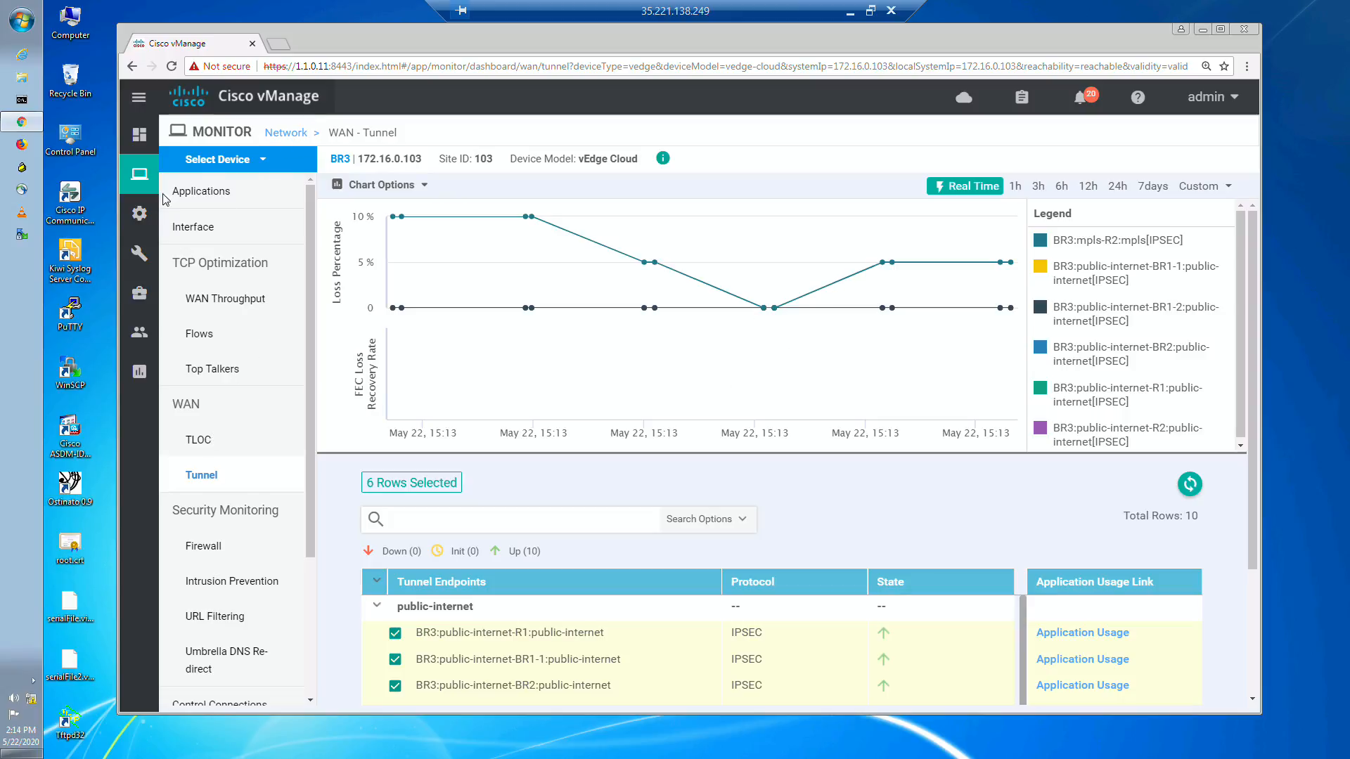
# Step: Open the Simulate Flows troubleshooting tool for device BR3 from the monitored network devices
pyautogui.moveTo(140, 217)
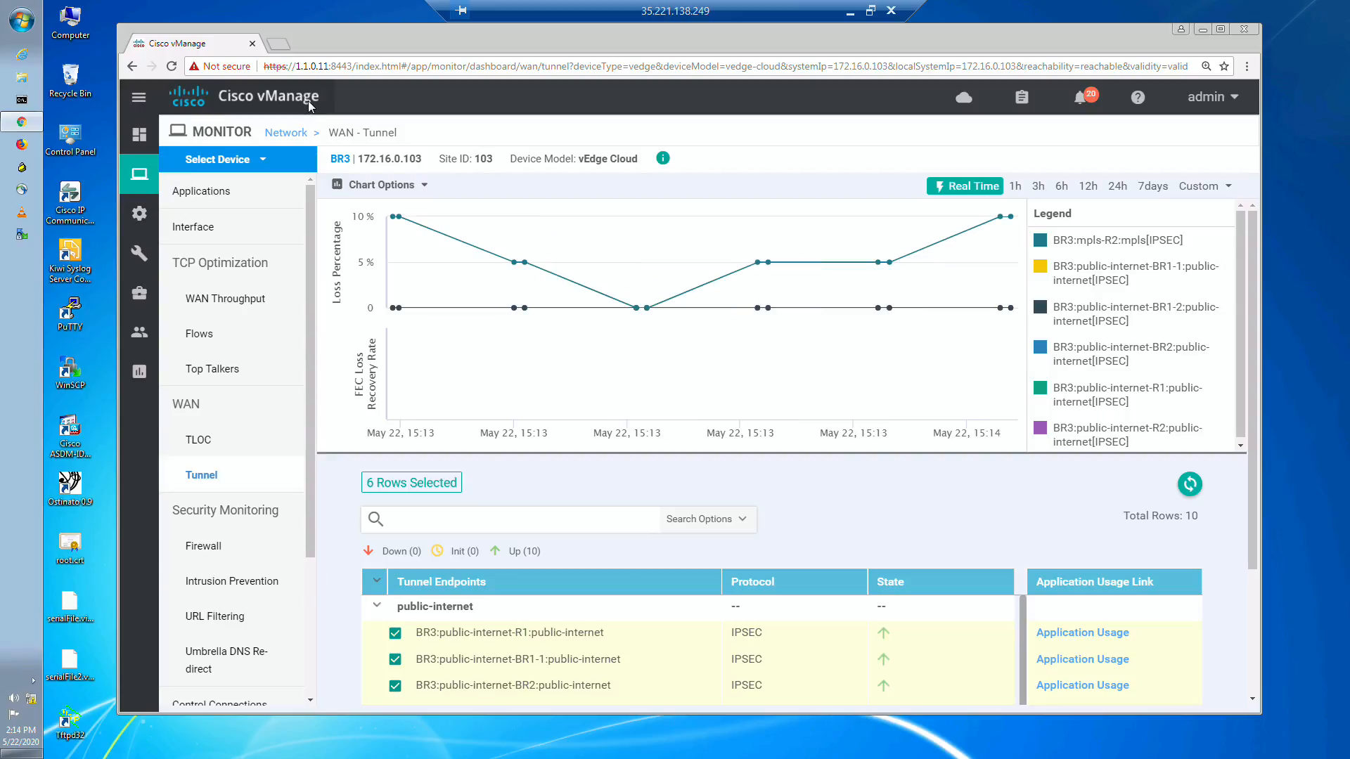
pyautogui.click(292, 133)
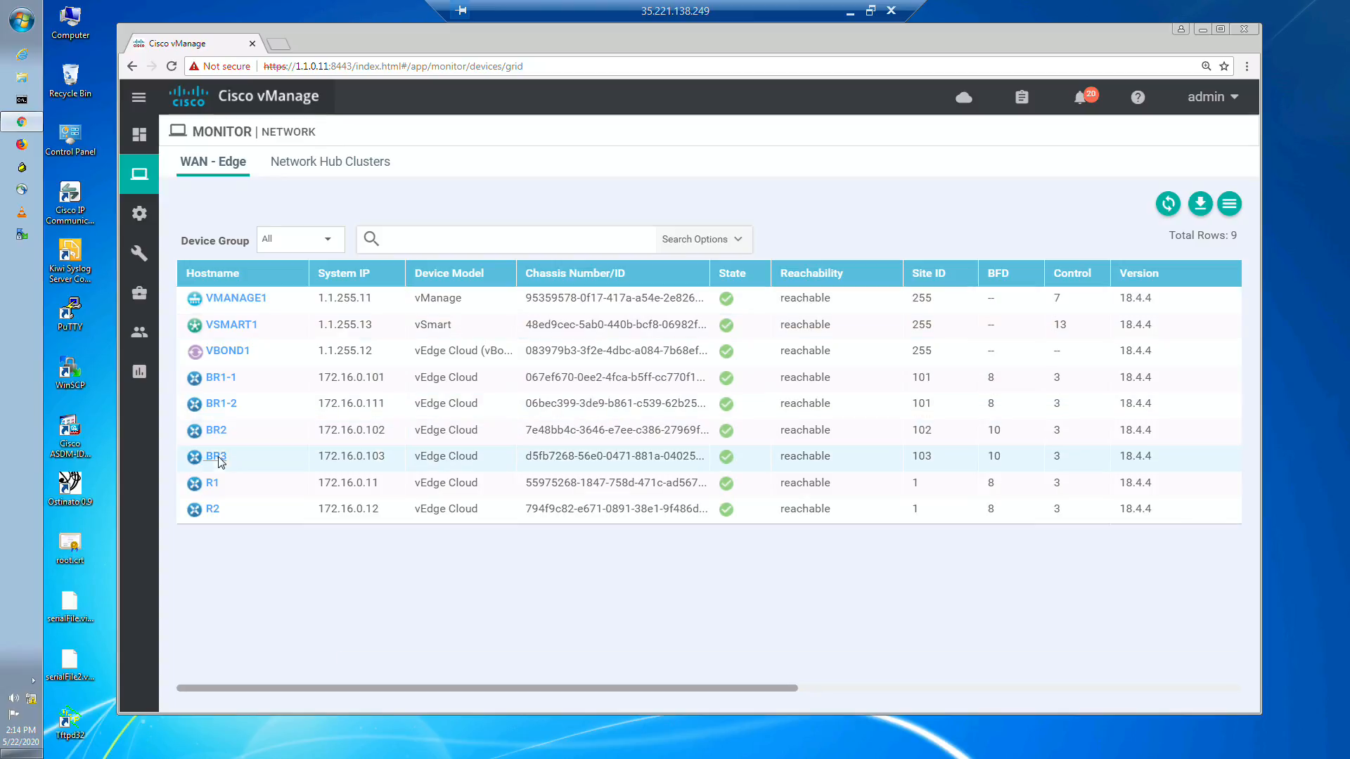
pyautogui.click(216, 459)
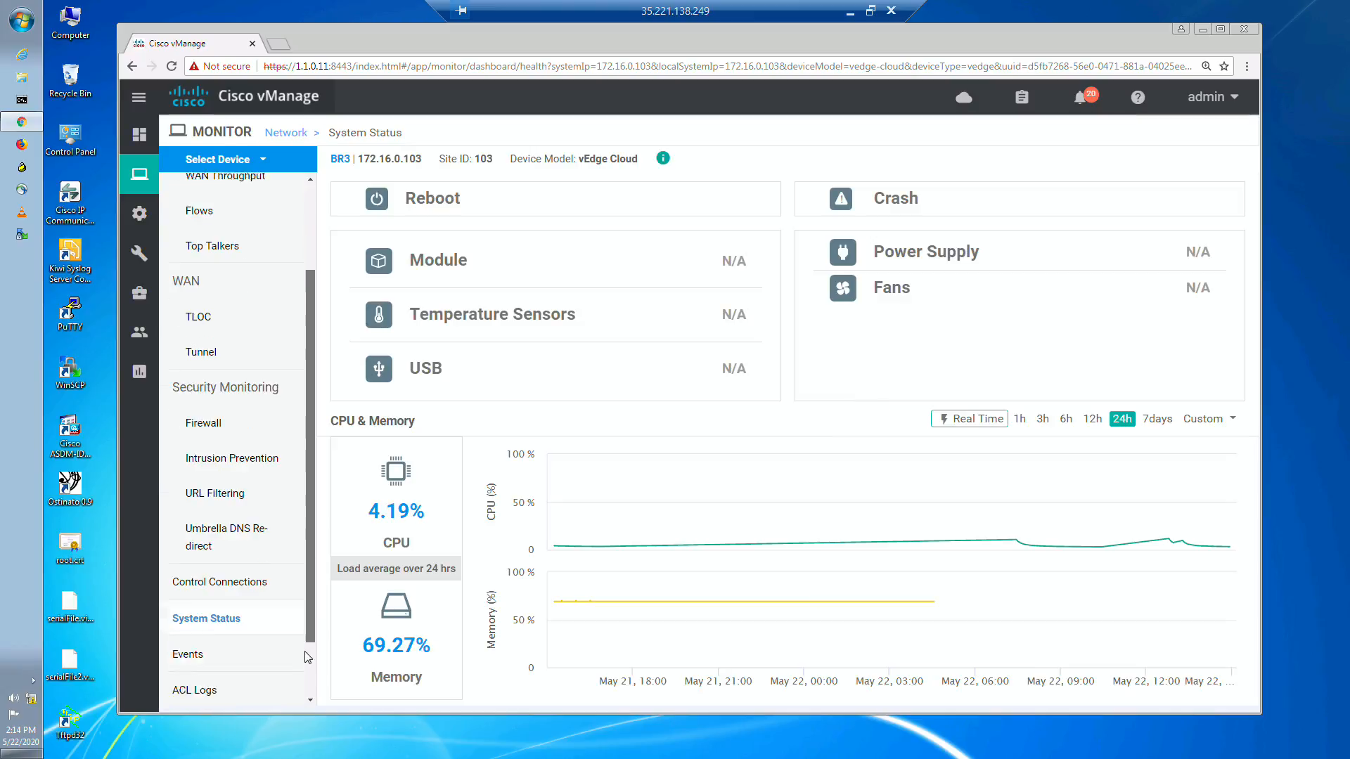
pyautogui.scroll(-1, 307, 657)
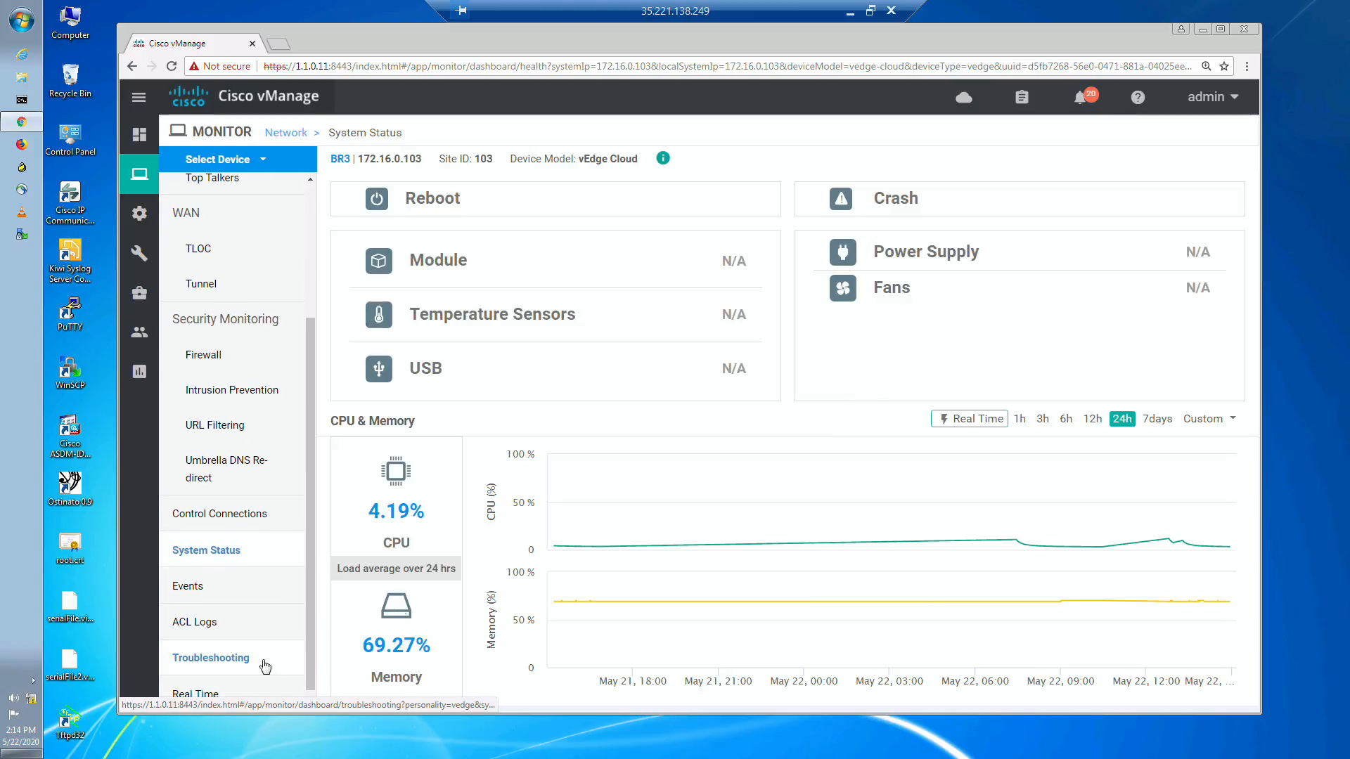
pyautogui.click(262, 666)
pyautogui.click(1021, 617)
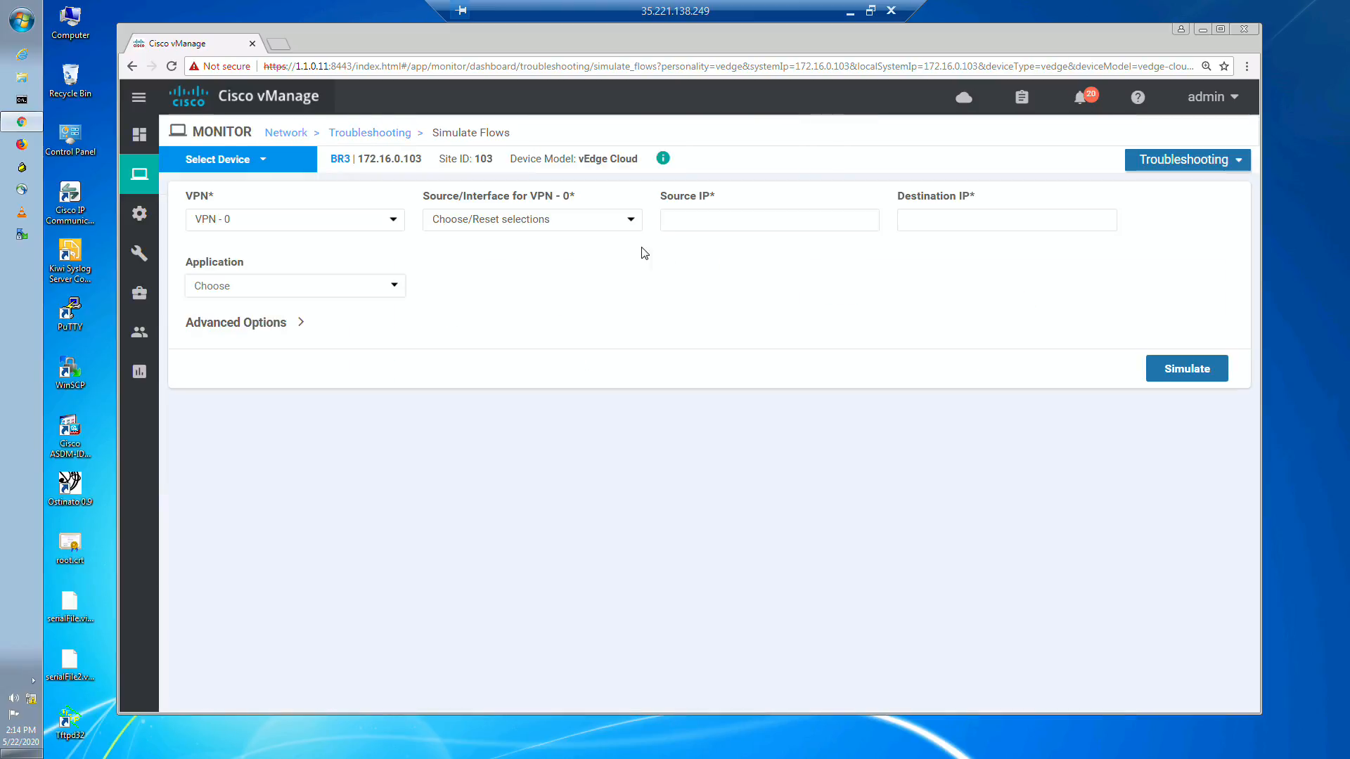
# Step: Set the simulated flow to VPN - 10, source interface ge0/2.10, source IP 172.17.3.10 and destination IP 172.16.32.1
pyautogui.click(335, 220)
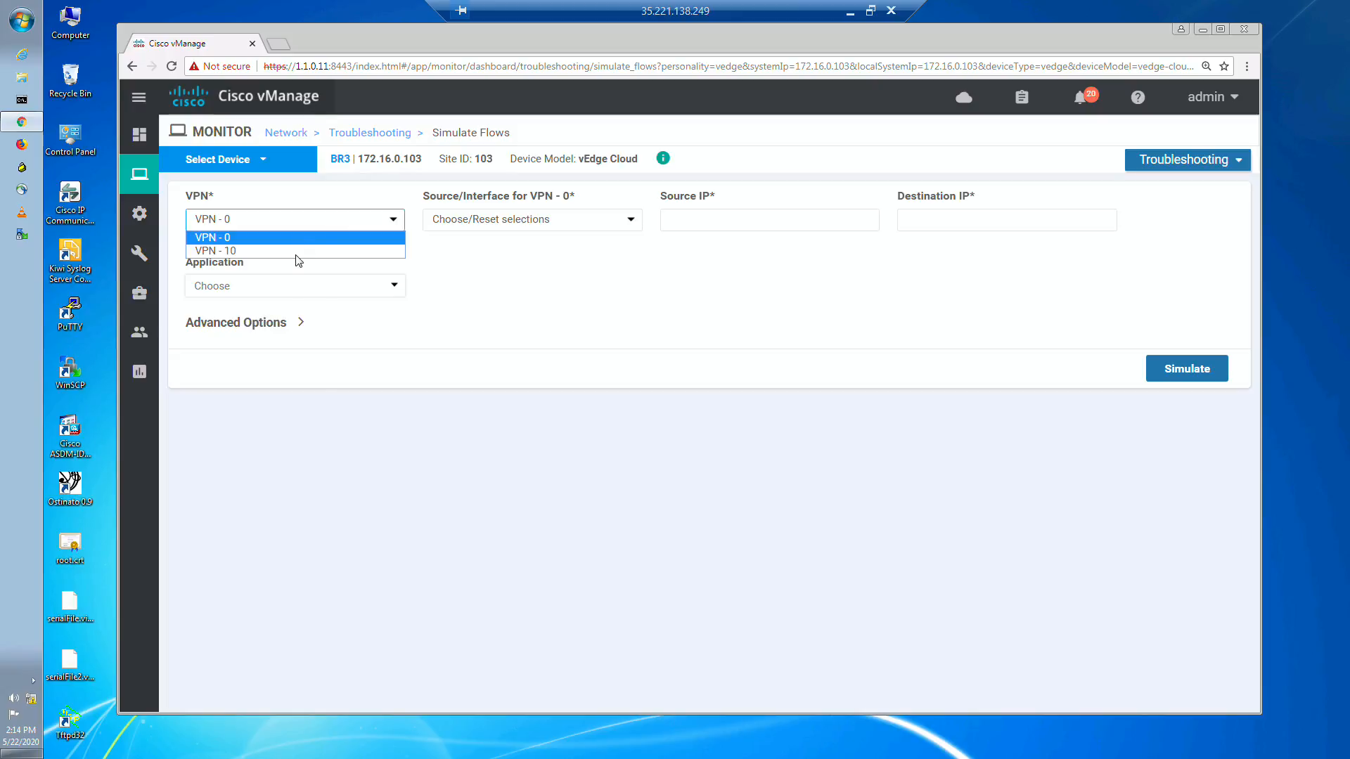
pyautogui.click(327, 250)
pyautogui.click(507, 226)
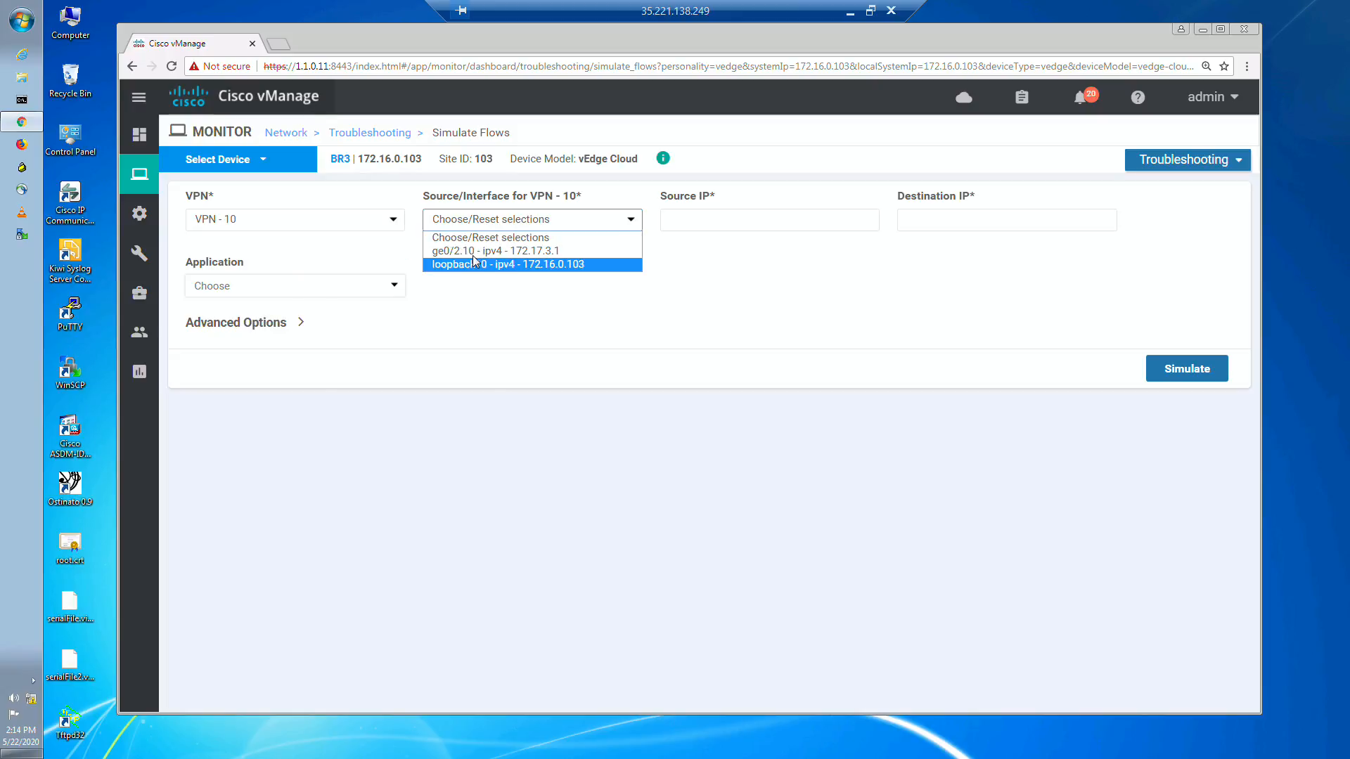
pyautogui.click(495, 251)
pyautogui.click(747, 219)
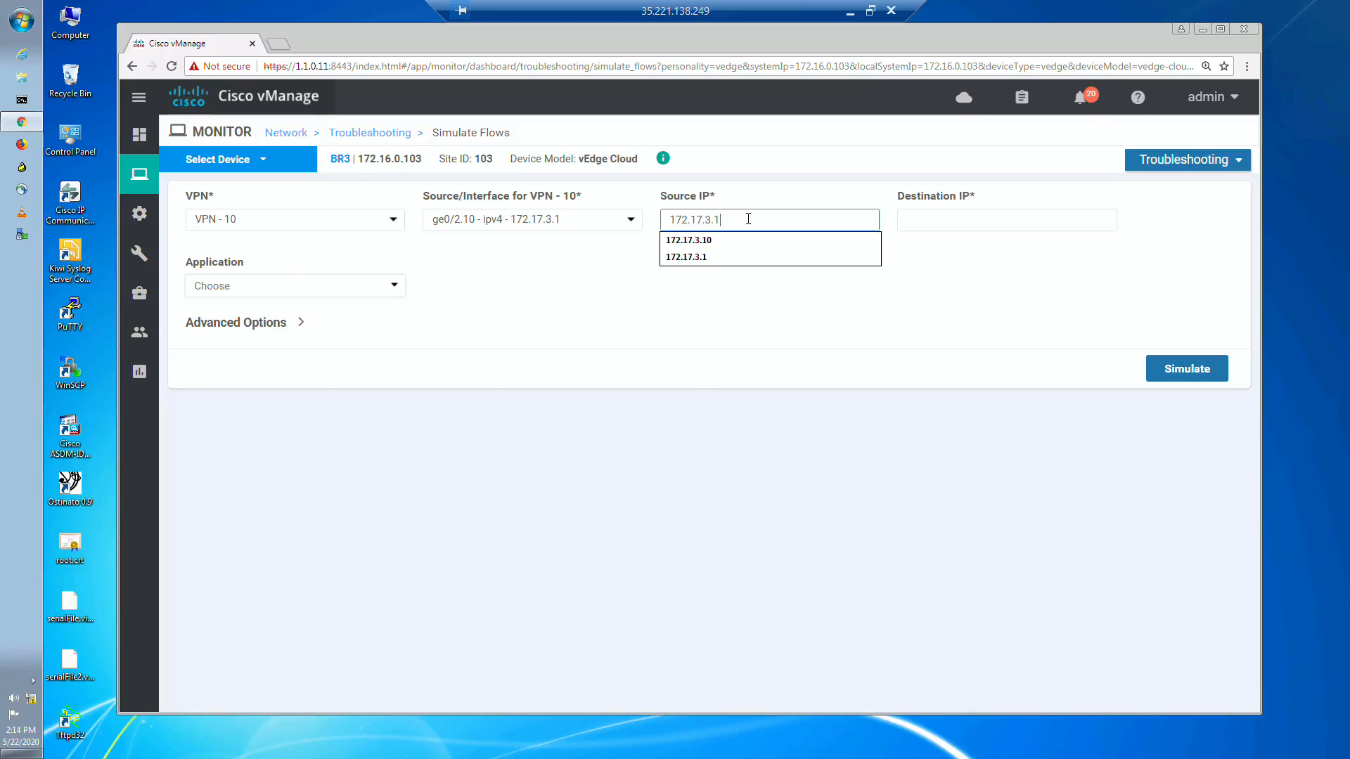
pyautogui.write('0')
pyautogui.click(933, 218)
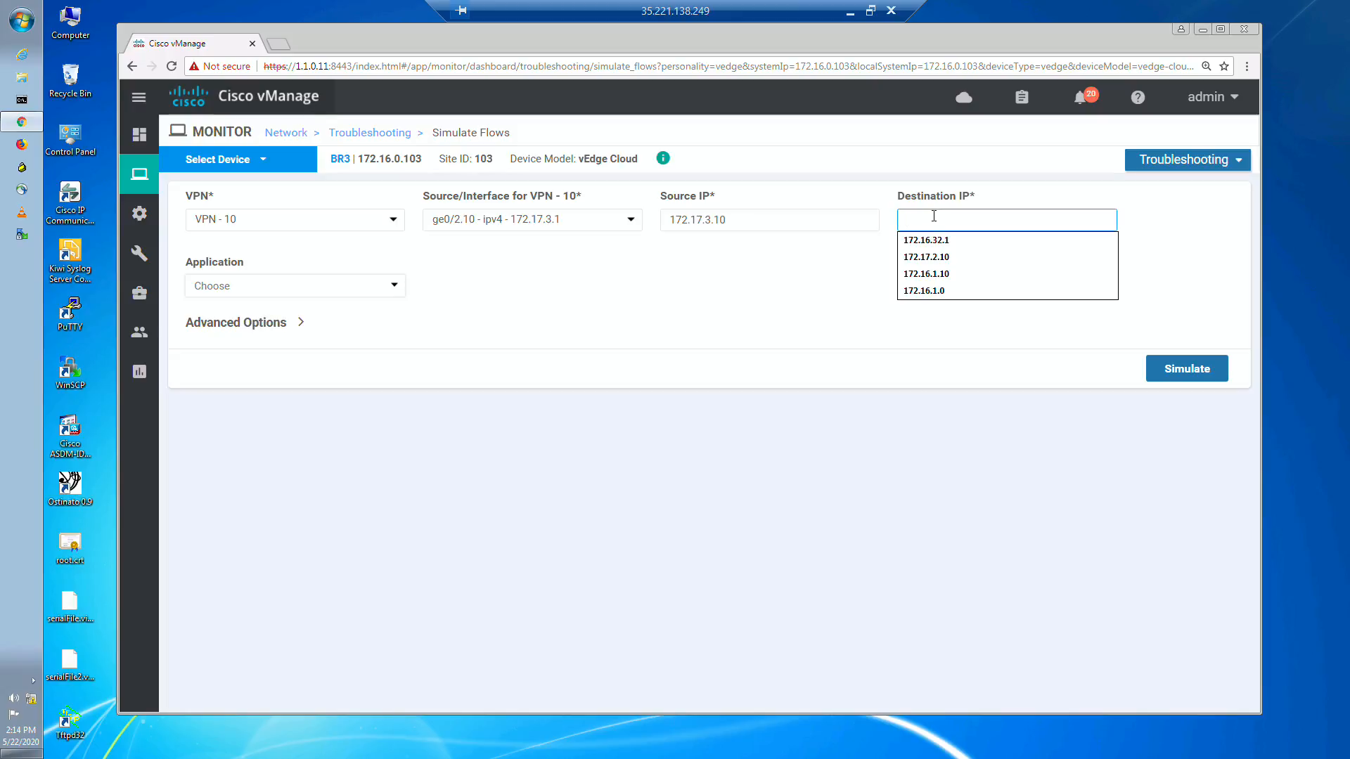
pyautogui.click(931, 240)
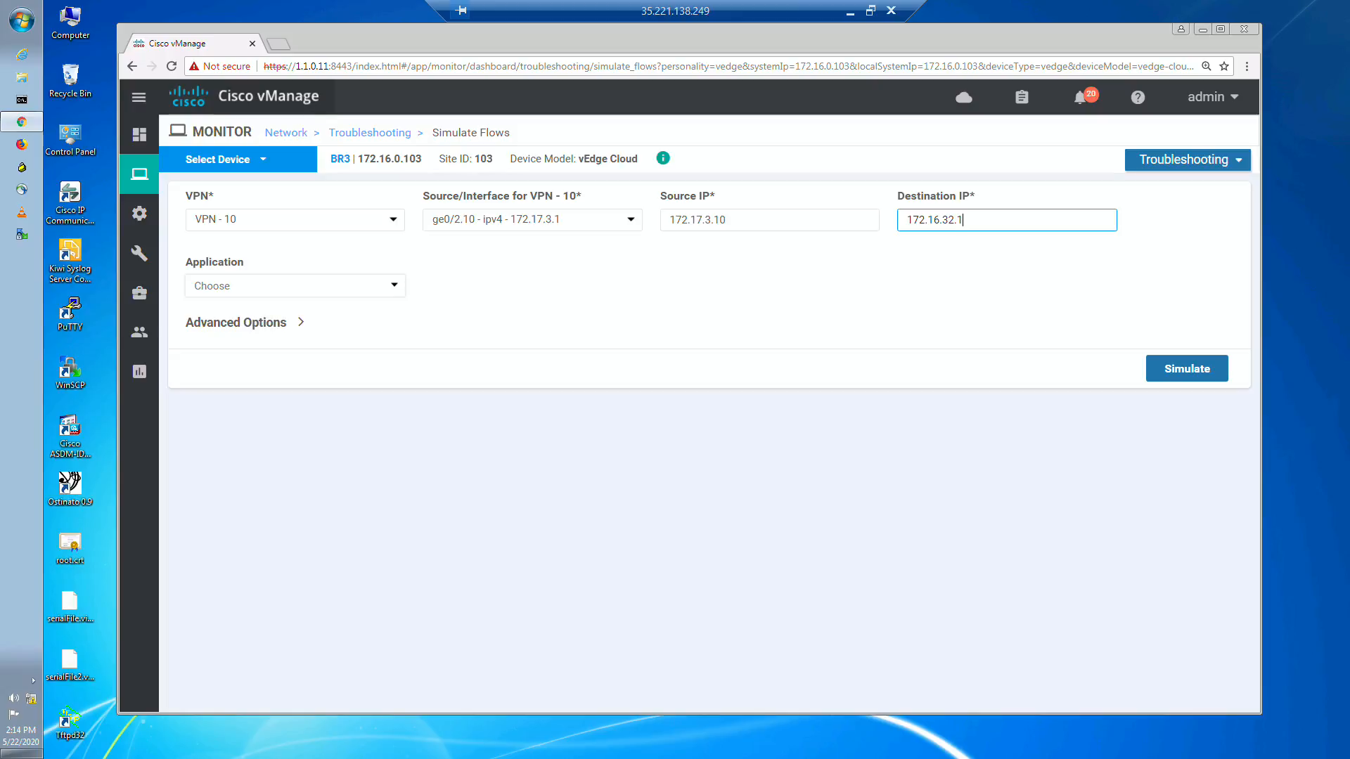
pyautogui.click(544, 632)
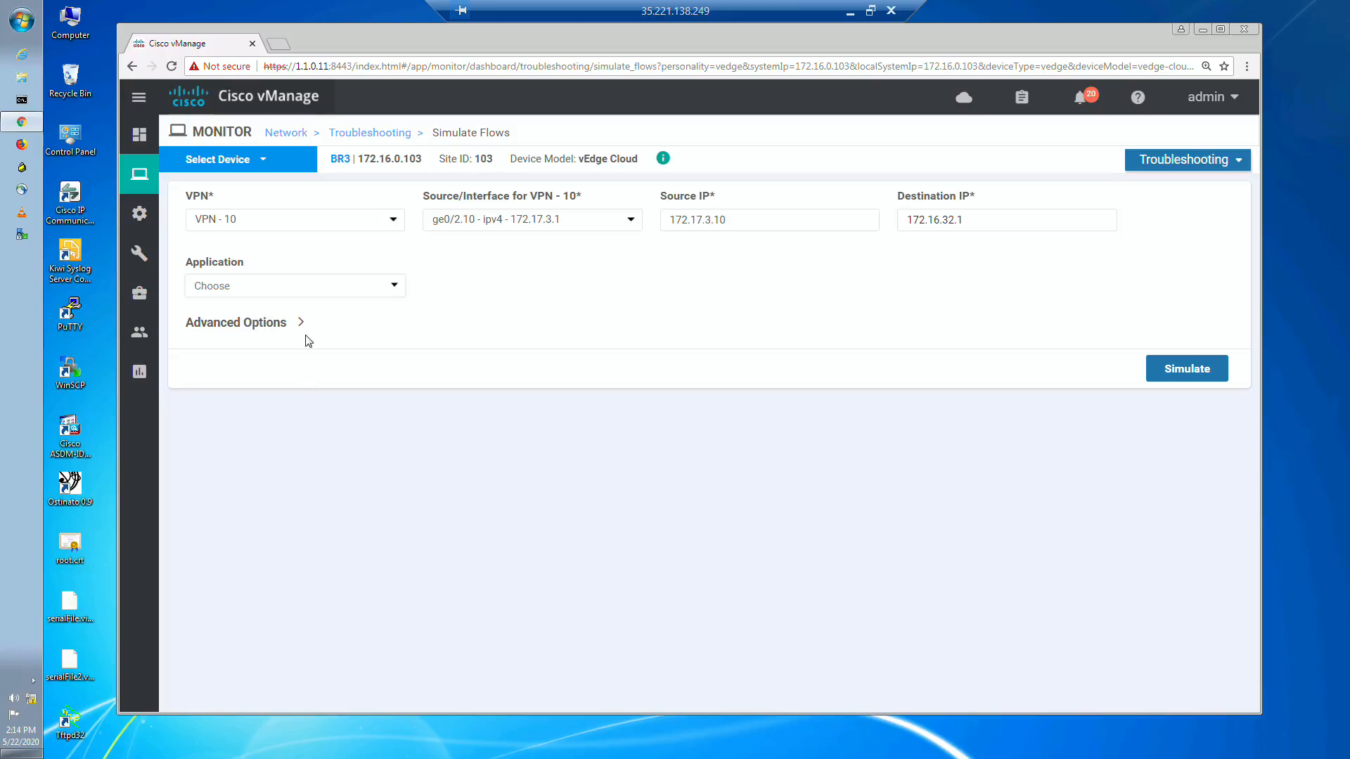
# Step: Choose ftp as the application, simulate the flow and review the output paths
pyautogui.click(268, 283)
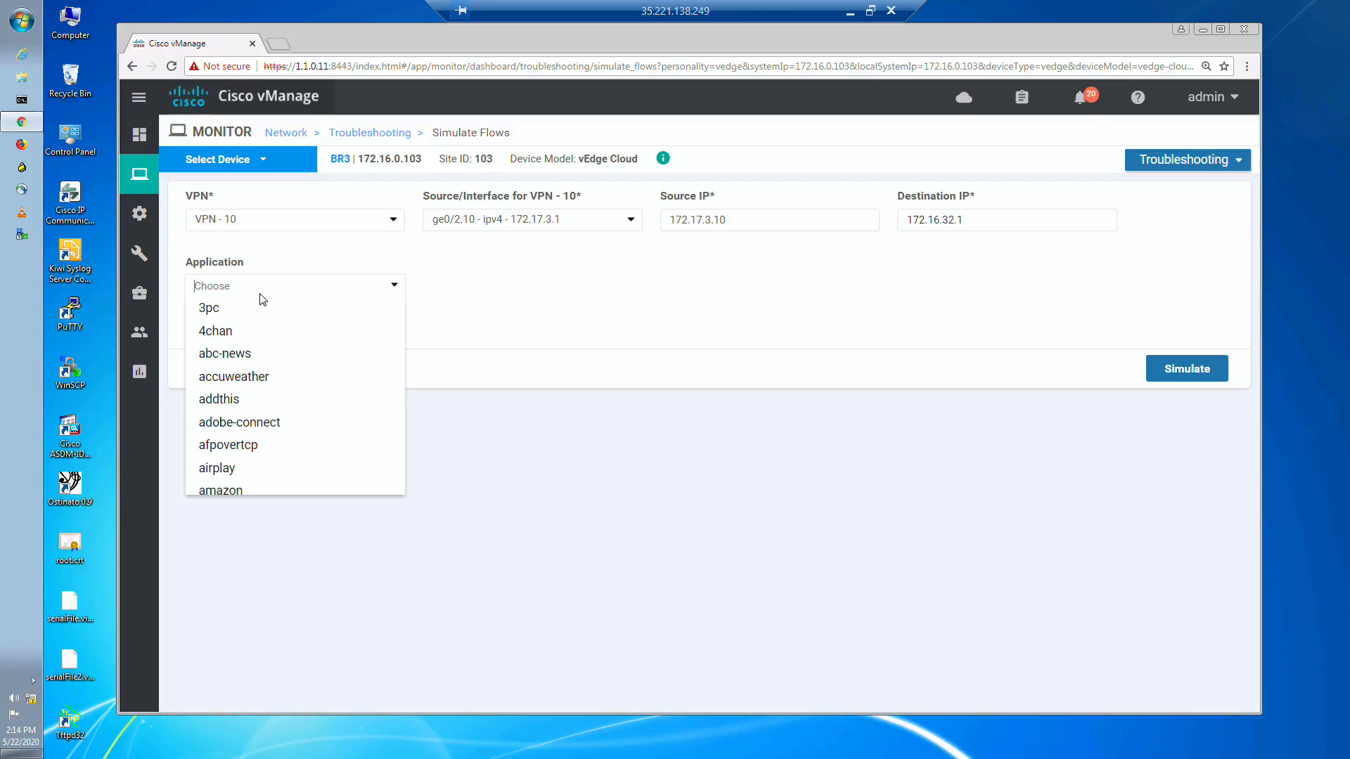
pyautogui.write('ftp')
pyautogui.click(249, 306)
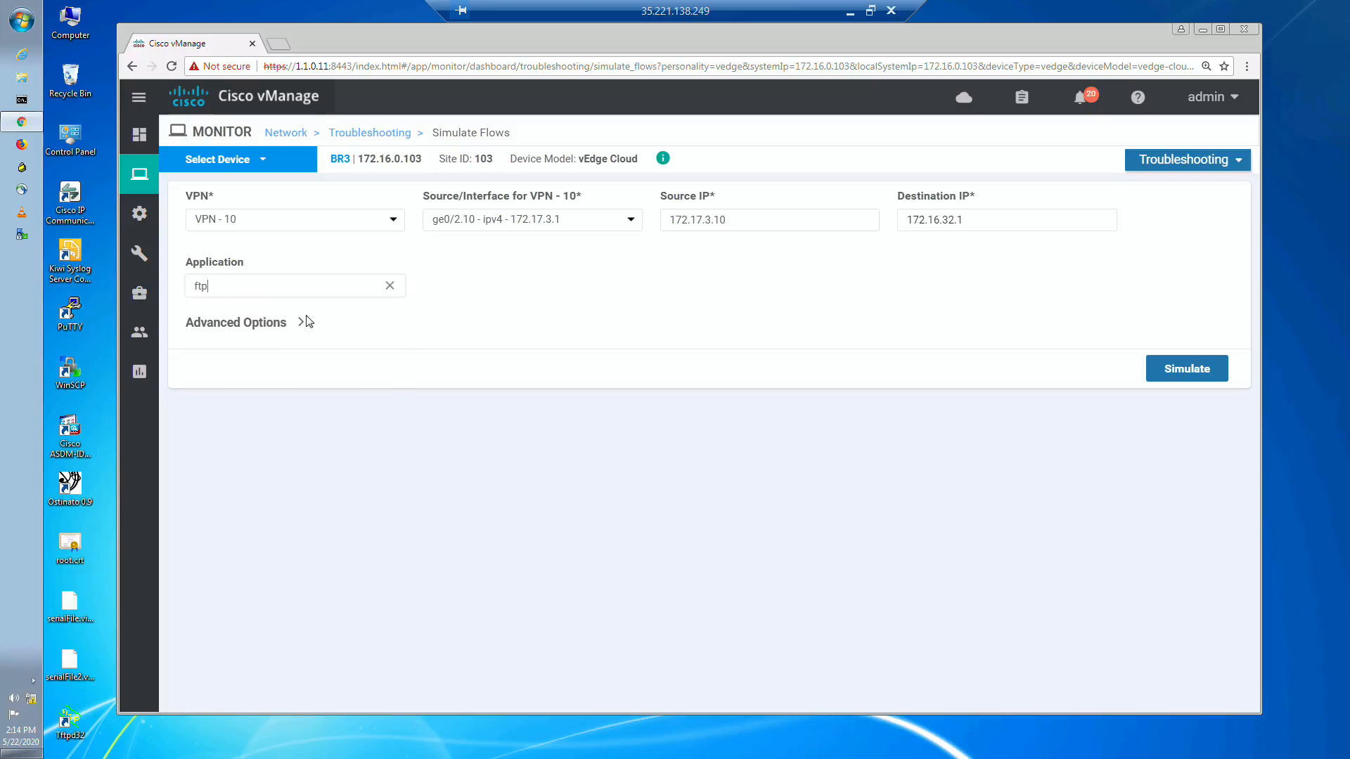
pyautogui.click(1185, 372)
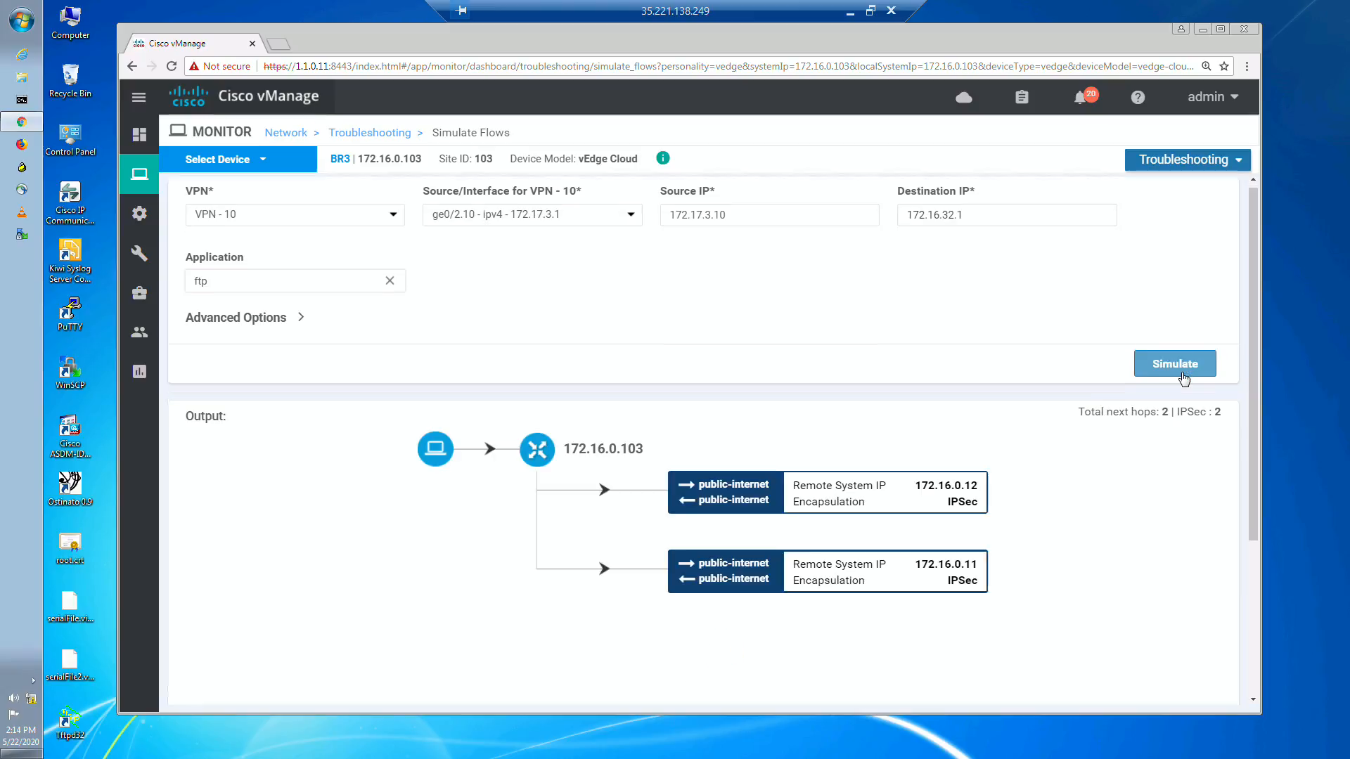
pyautogui.scroll(-2, 1169, 383)
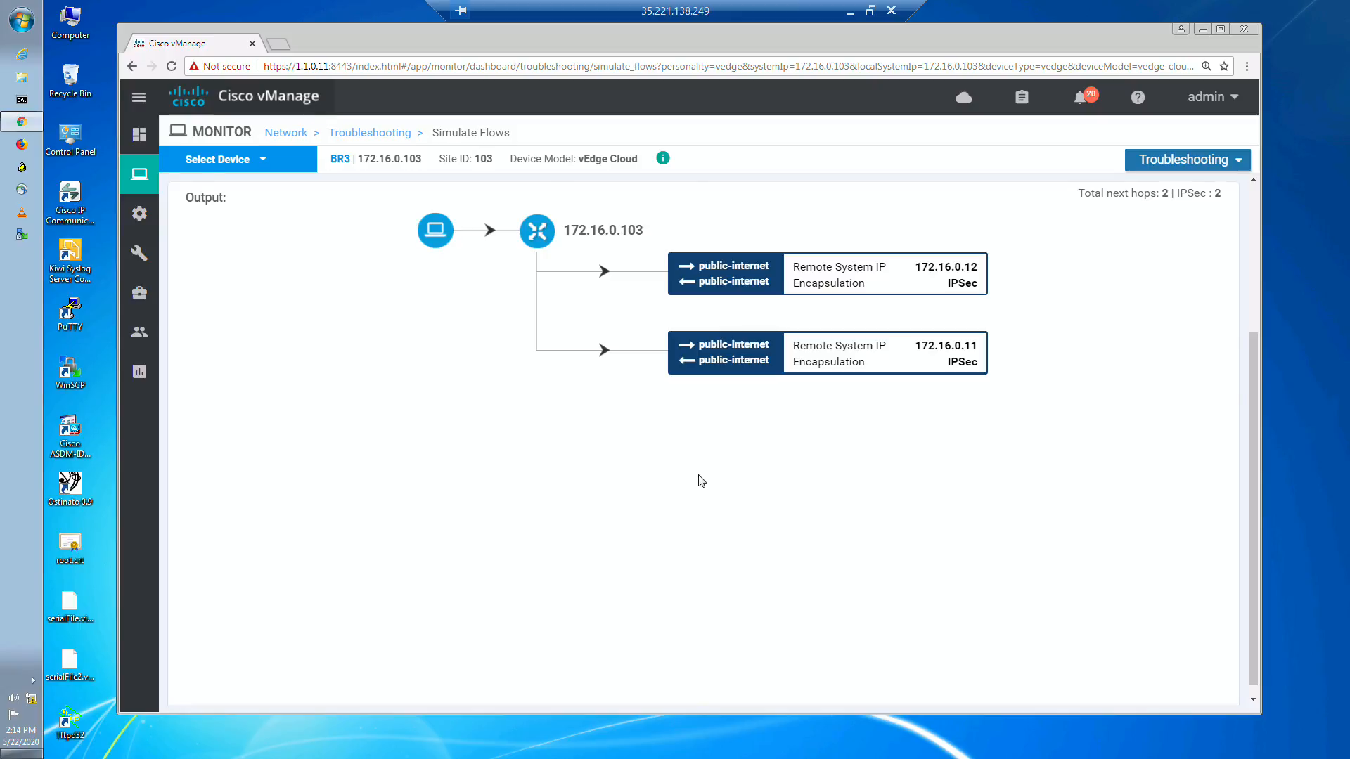
pyautogui.scroll(3, 699, 482)
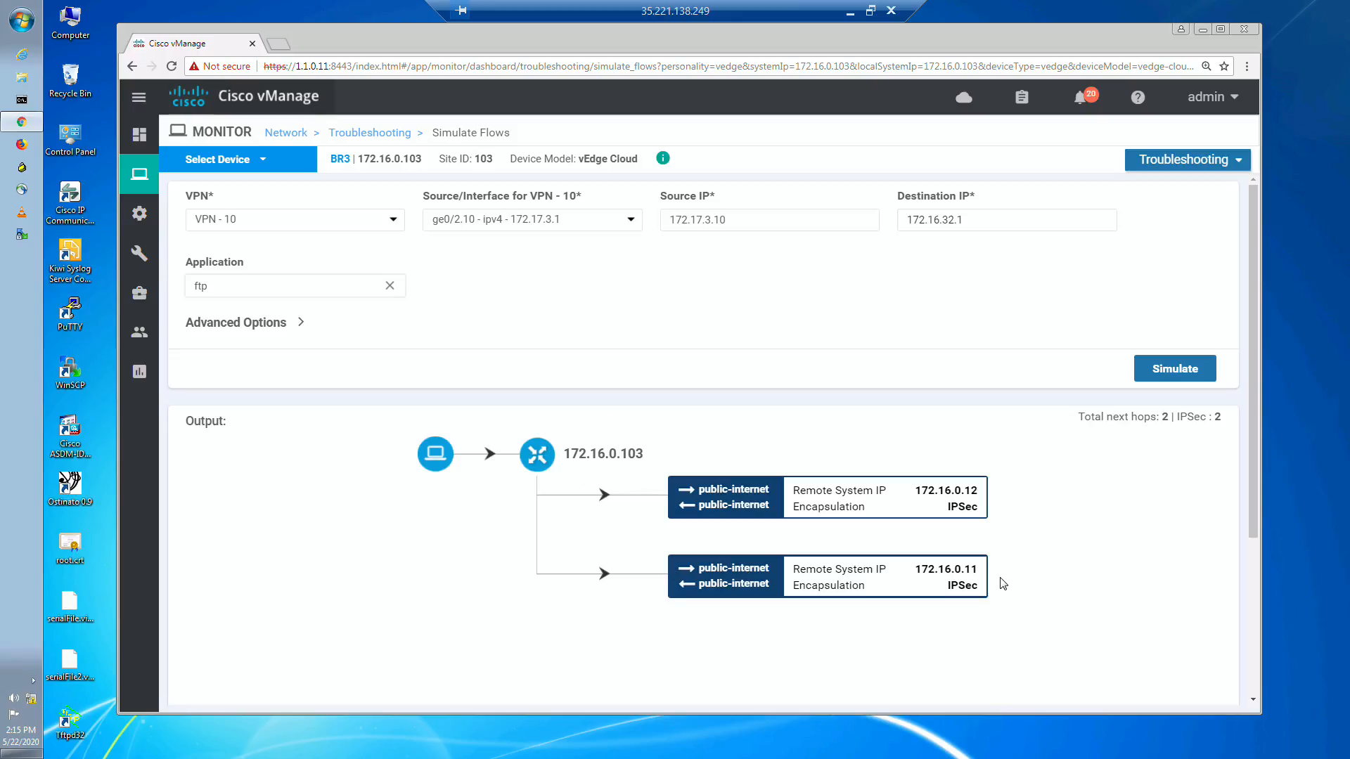
# Step: Leave the remote session to look over the EVE topology in Chrome and the AAR notes in Microsoft Whiteboard, ending on the whiteboard
pyautogui.click(852, 13)
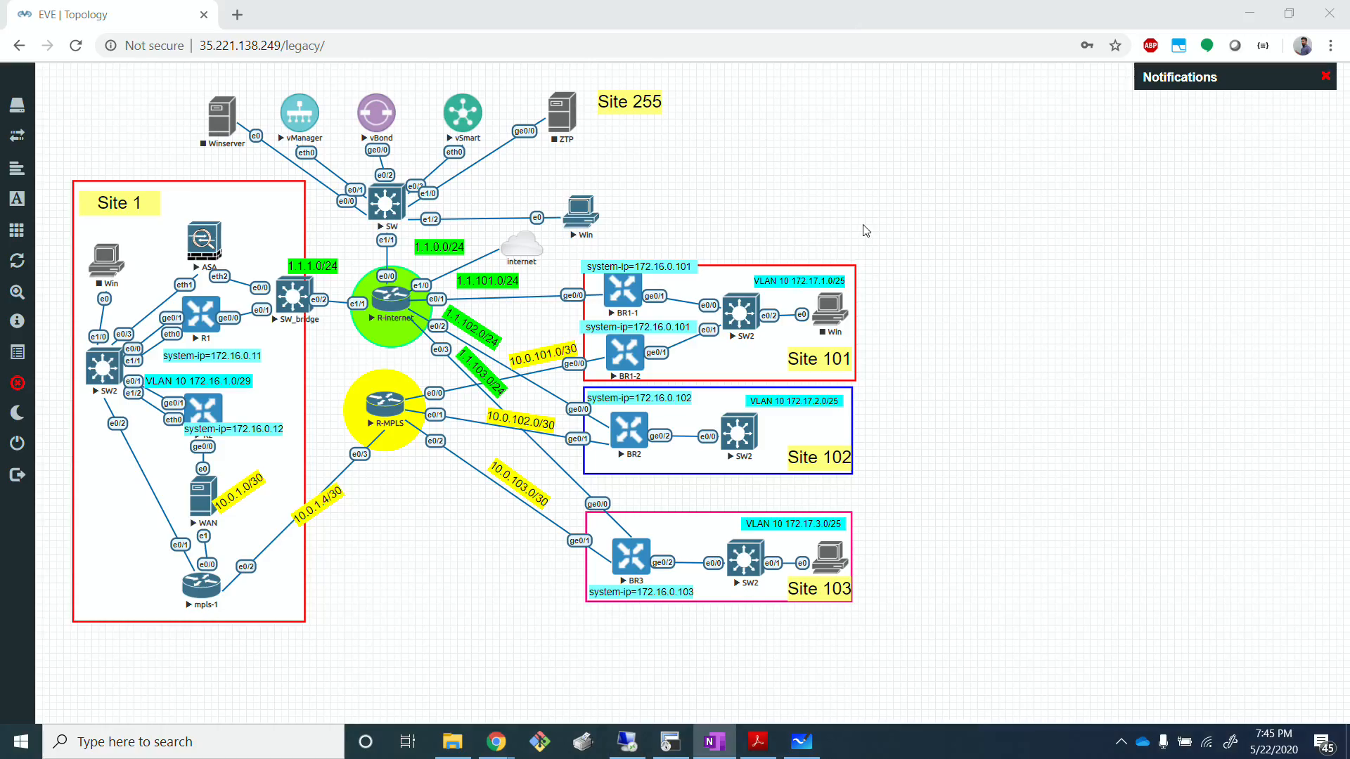
pyautogui.click(800, 752)
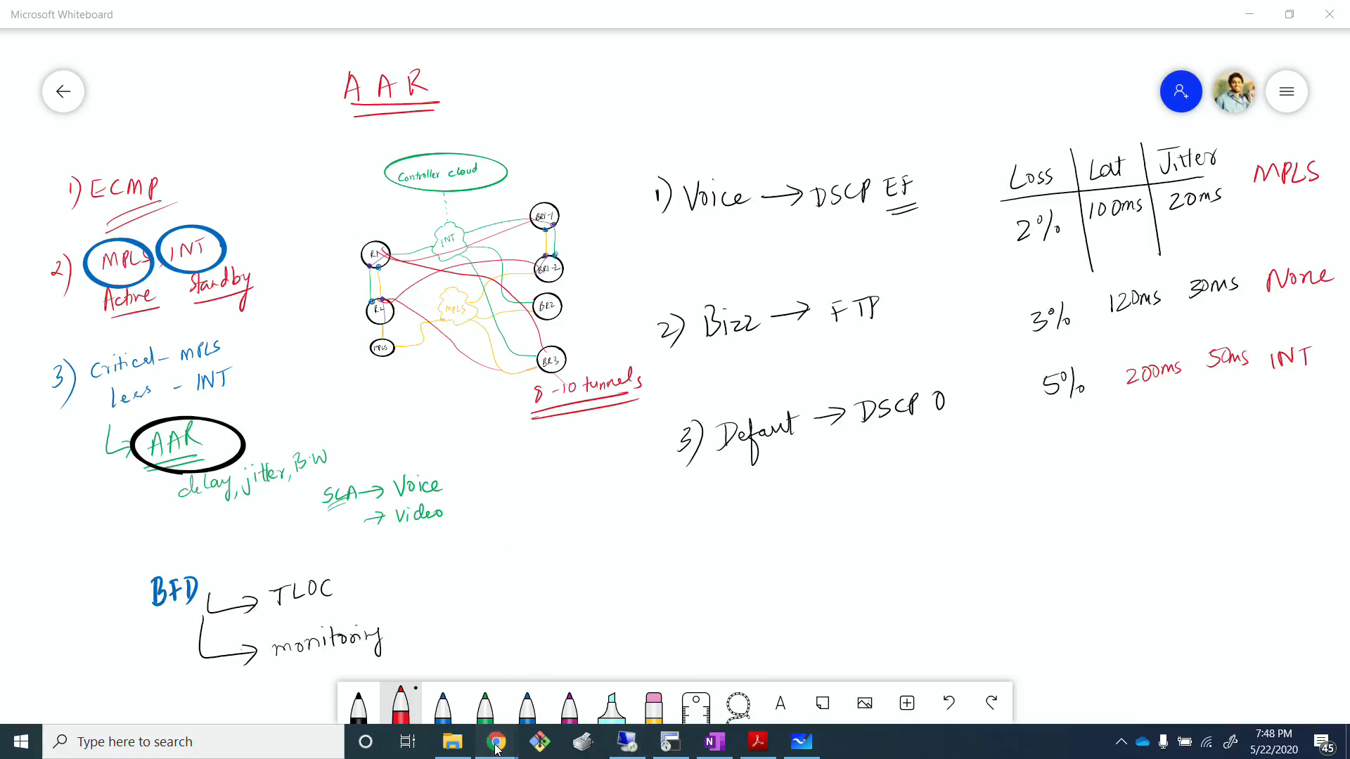
pyautogui.moveTo(496, 741)
pyautogui.click(449, 653)
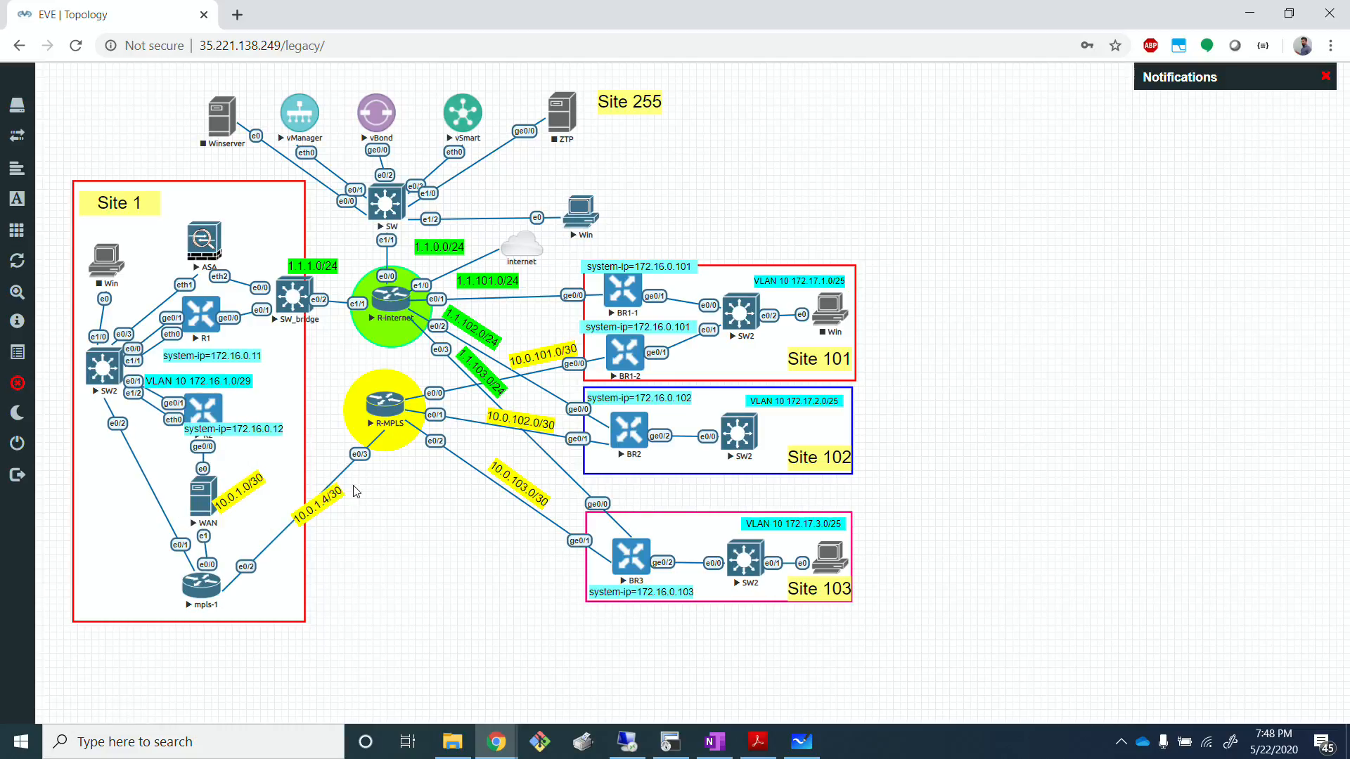
pyautogui.click(1248, 14)
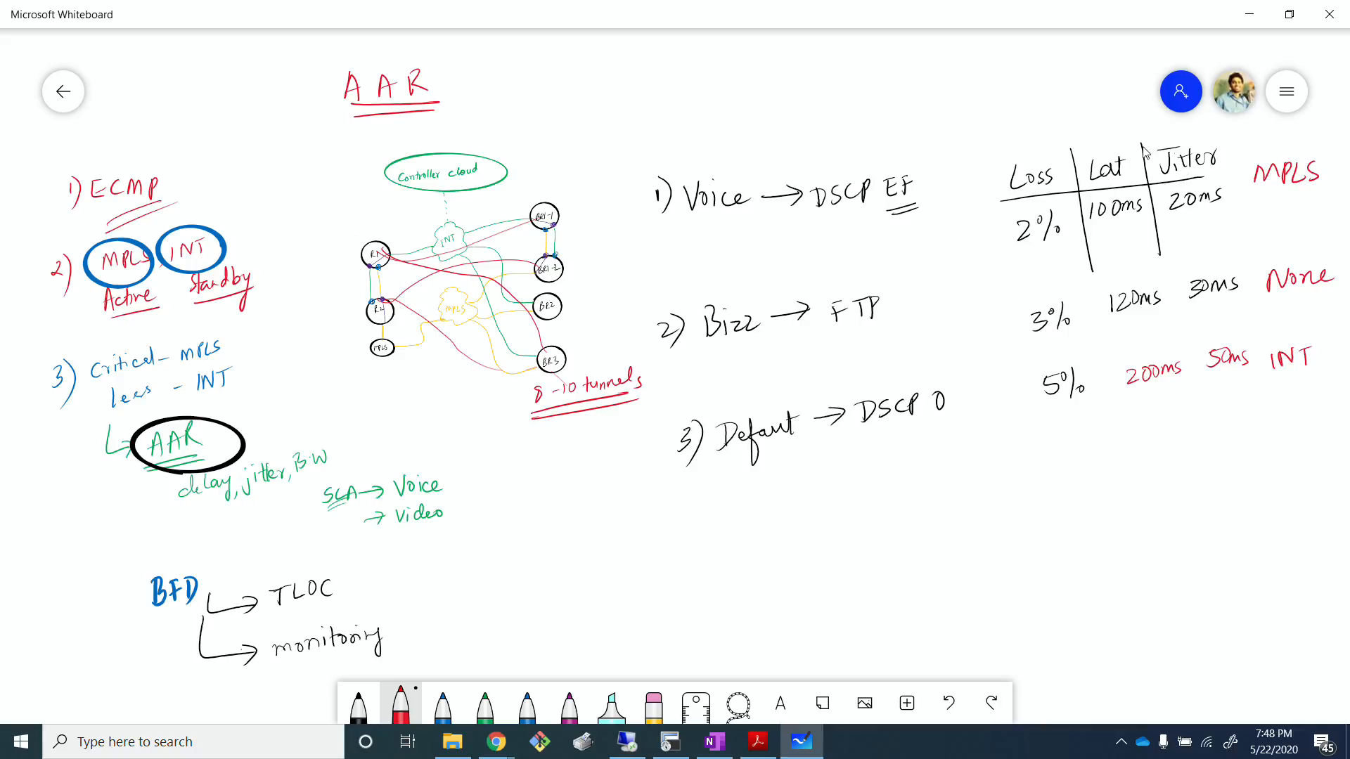